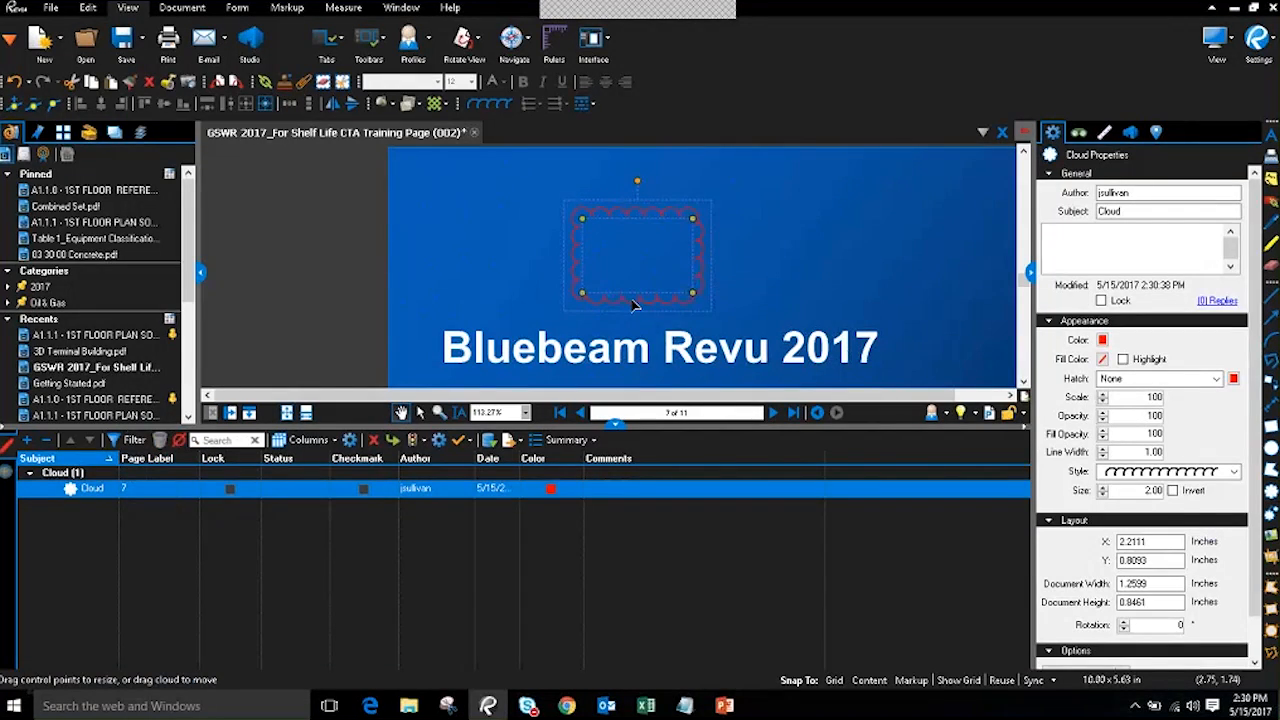
- Delete the red cloud markup above the Bluebeam Revu 2017 title and collapse the markups list
key(Delete)
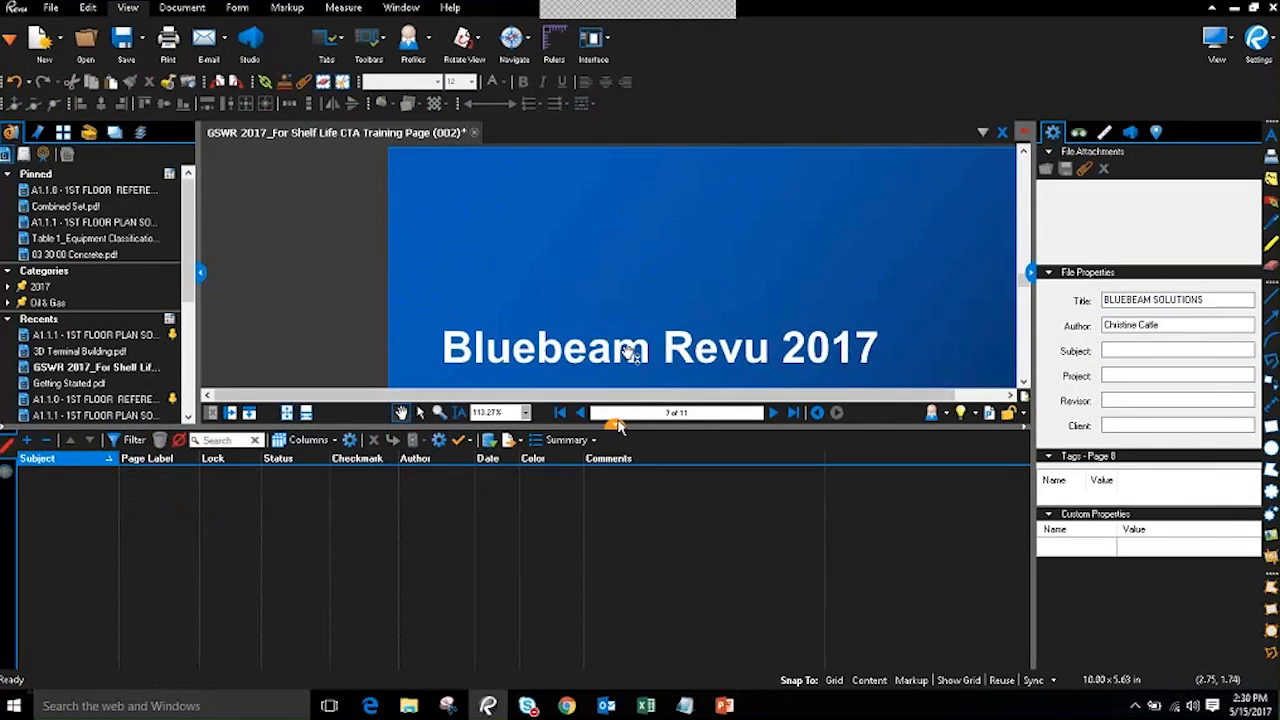
click(614, 424)
drag(749, 429, 600, 435)
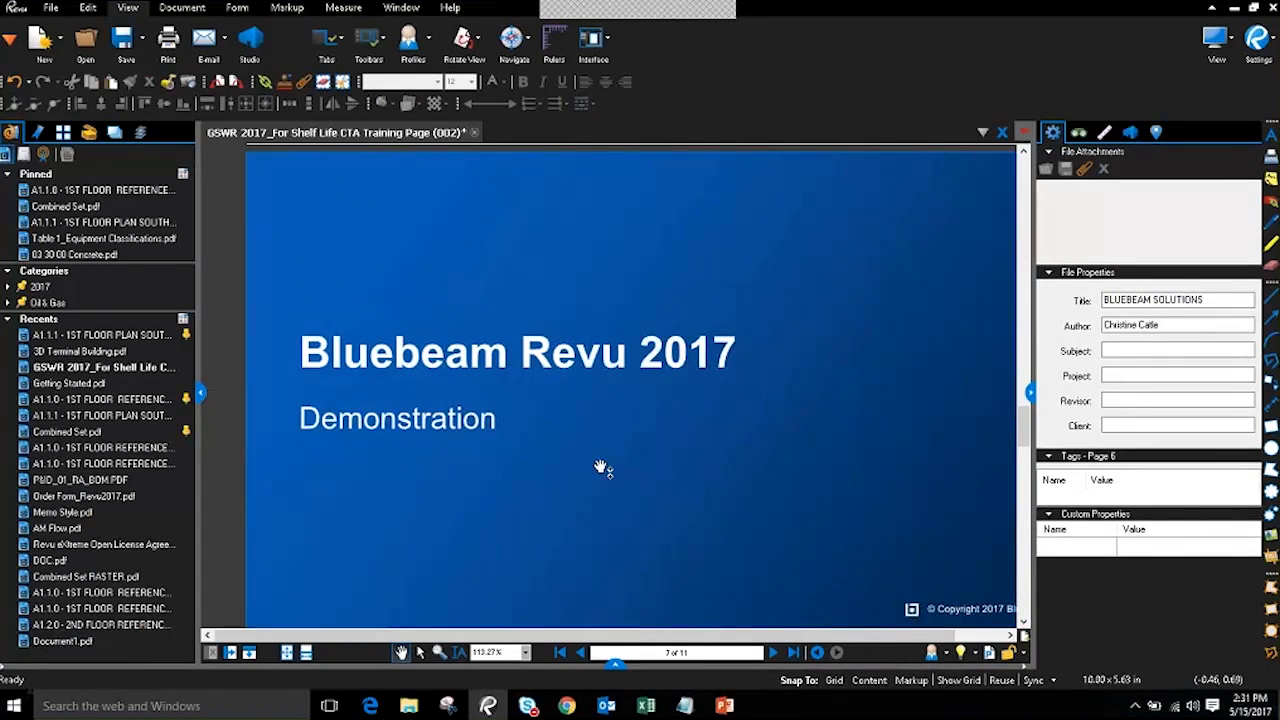
click(50, 8)
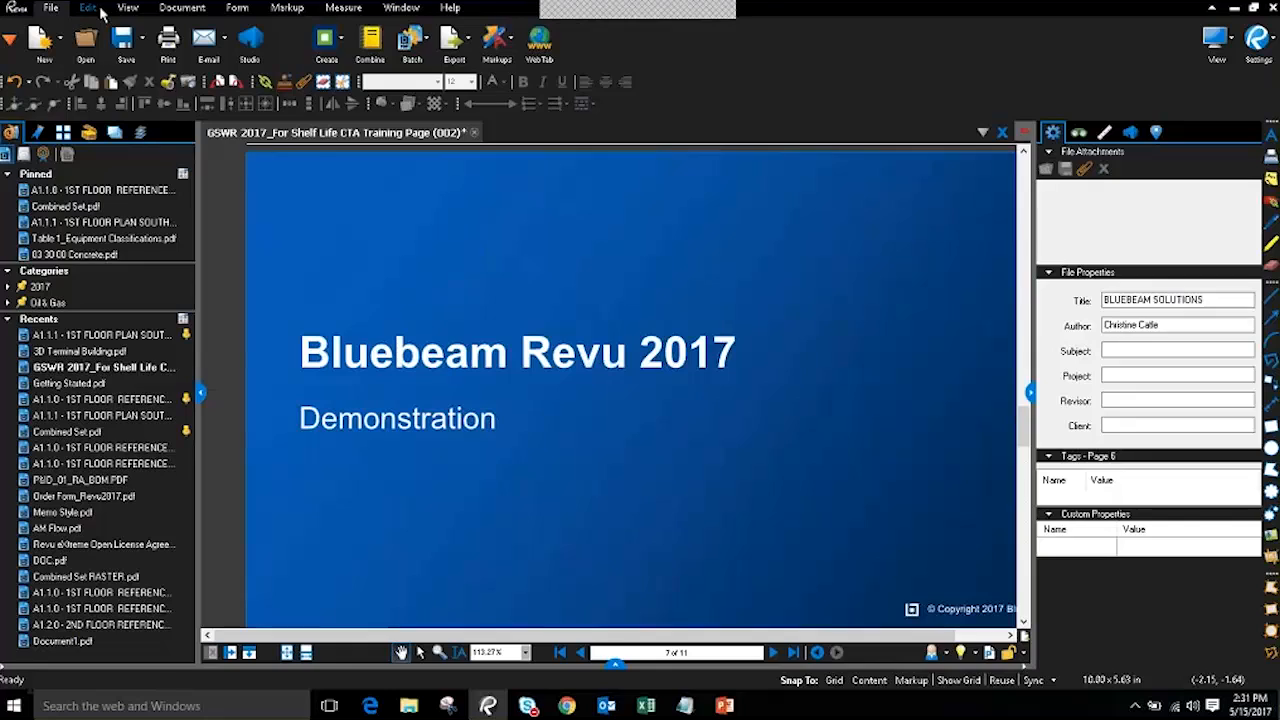
click(89, 8)
click(128, 8)
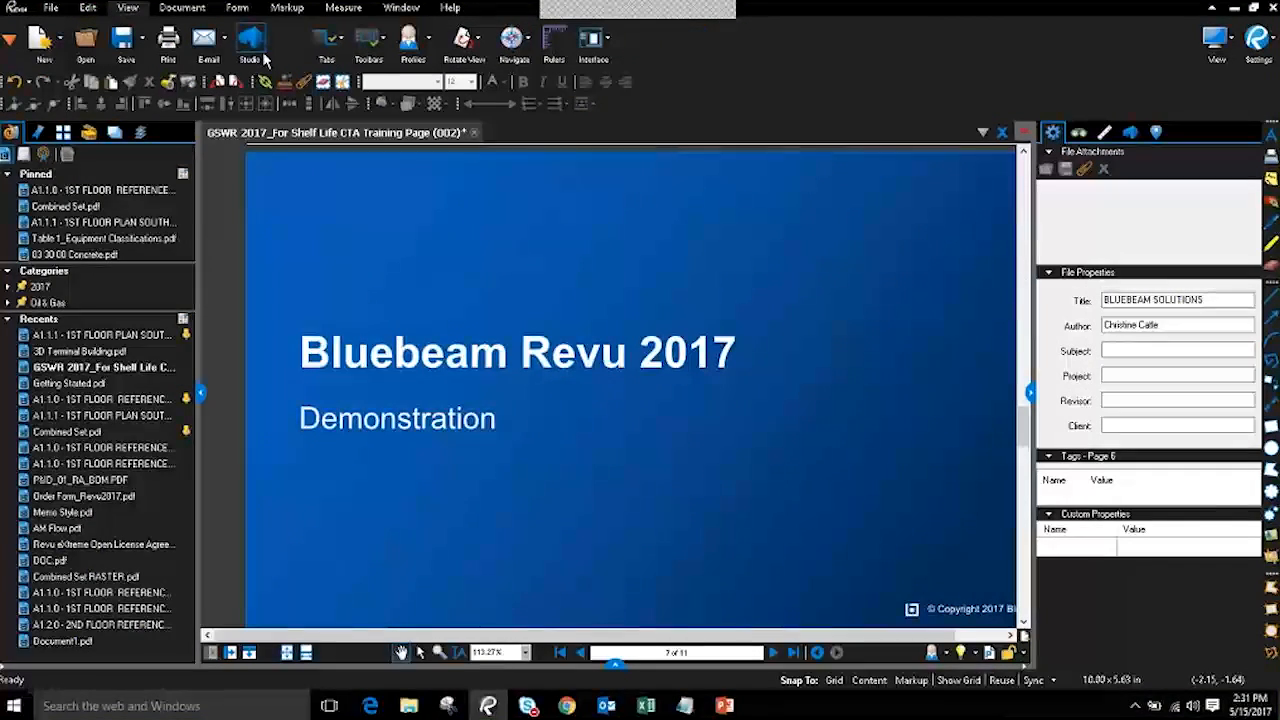
- Draw a horizontal length measurement of about 9'-7" above the Bluebeam Revu 2017 title on page 7
click(340, 9)
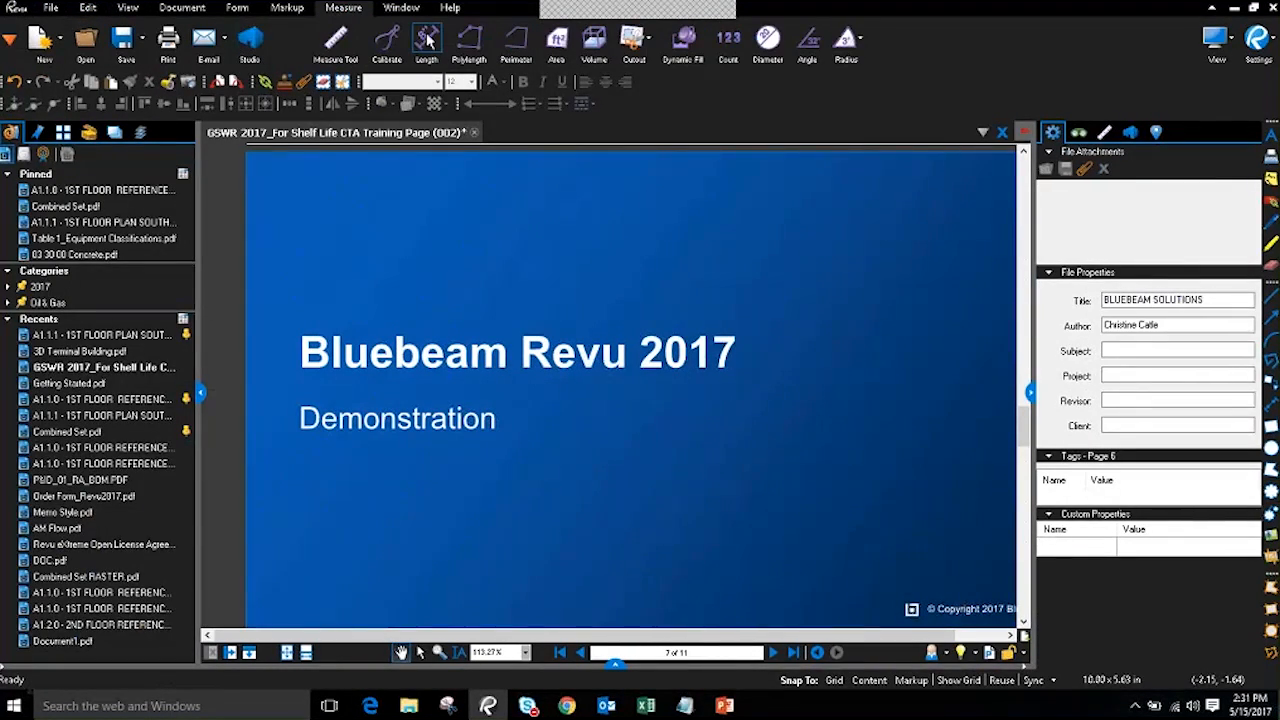
click(427, 45)
click(462, 229)
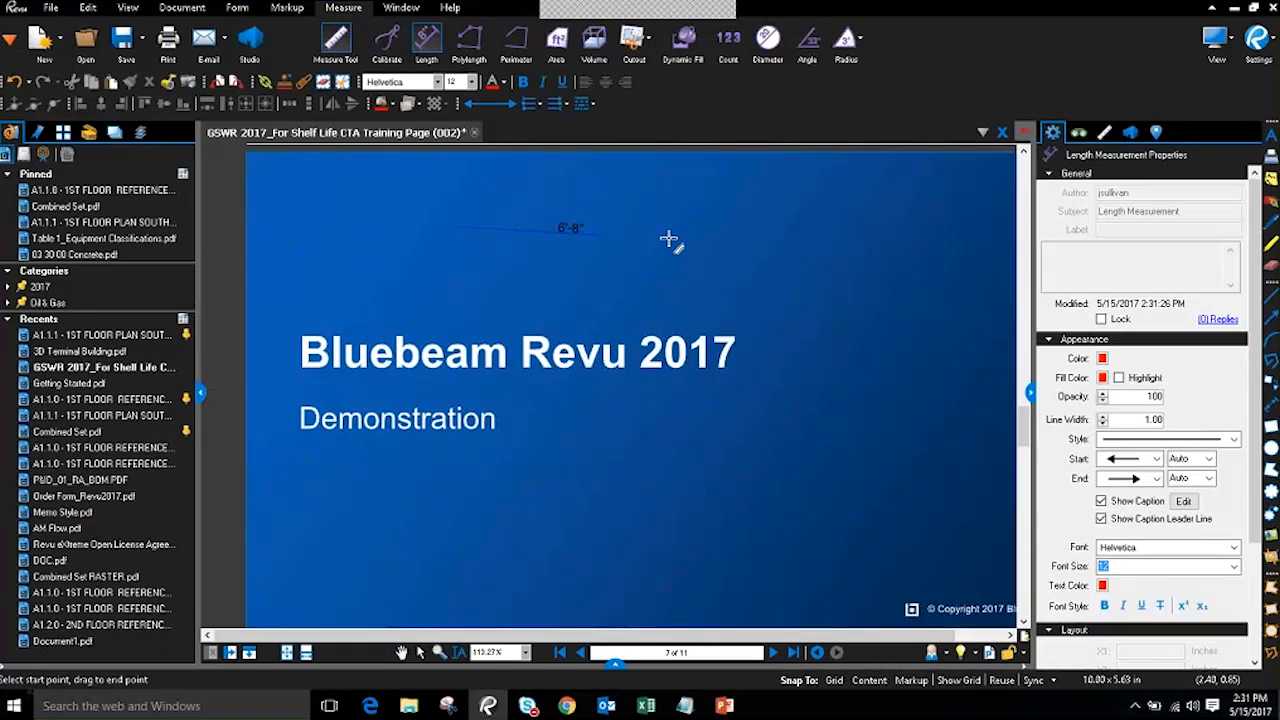
click(666, 232)
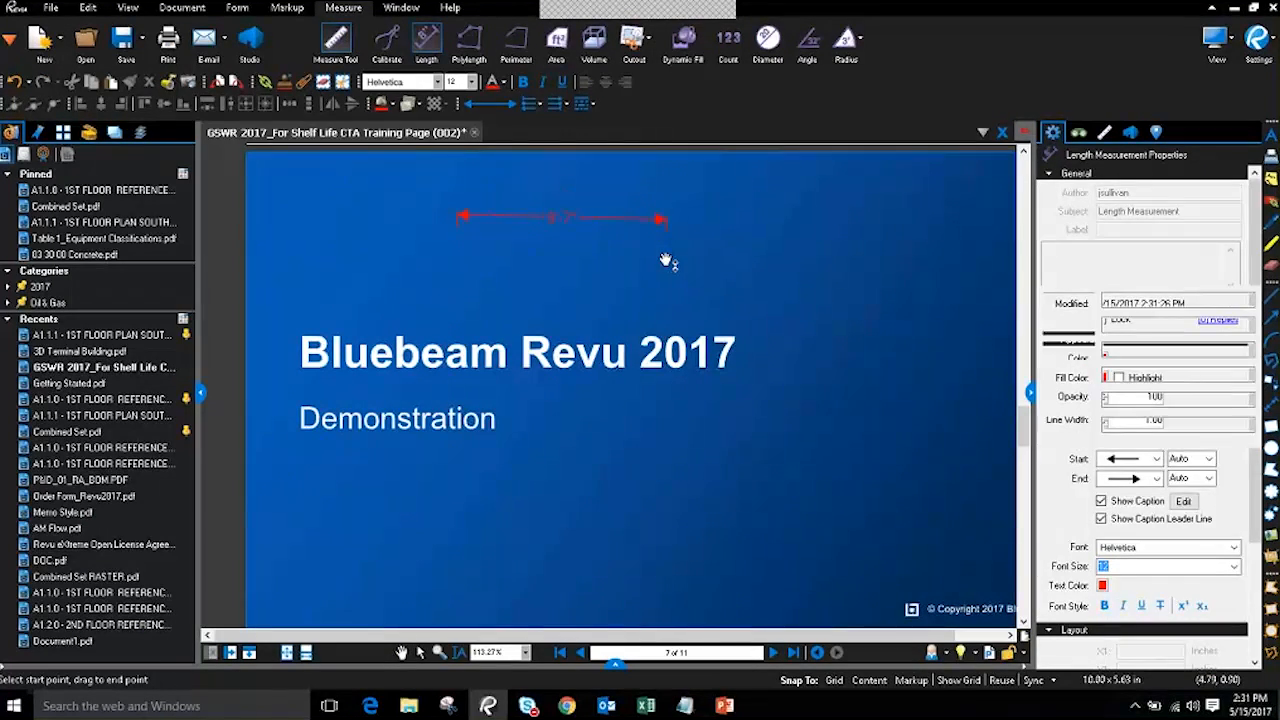
key(Escape)
- Look through the bookmarks, thumbnails, tool chest, sets and layers, as well as the measurement, Studio and property settings
click(338, 9)
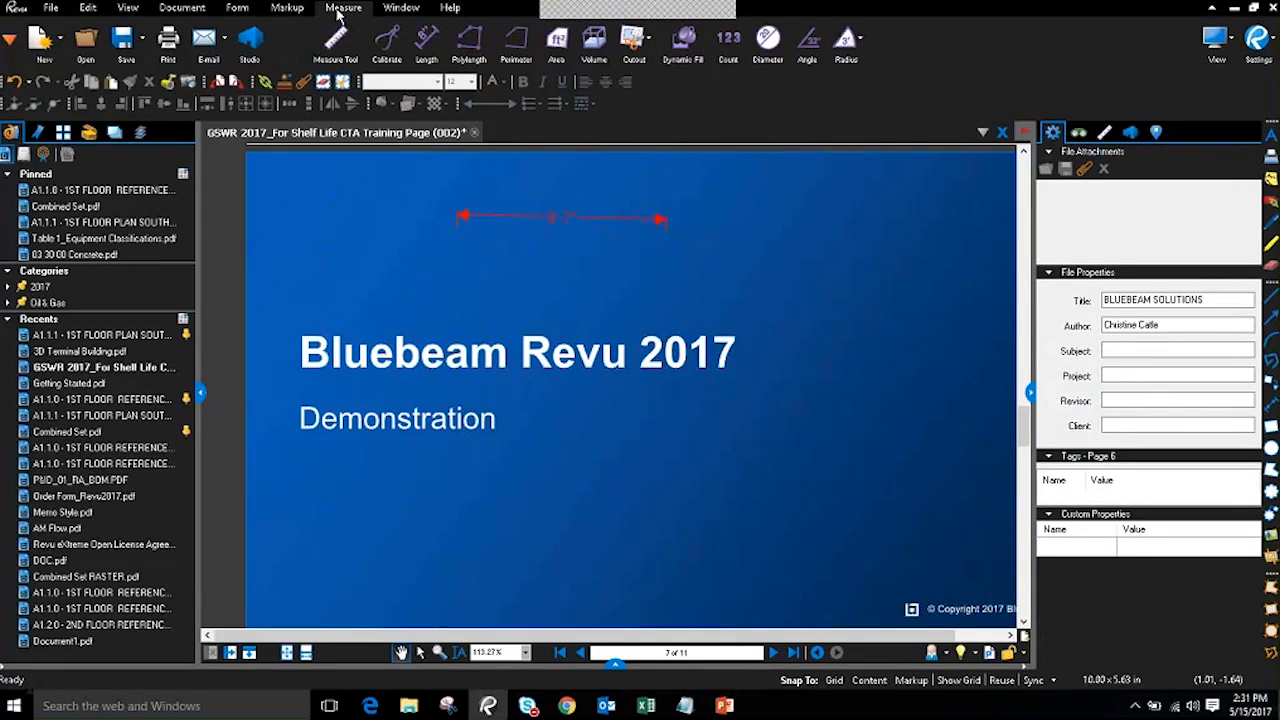
click(42, 136)
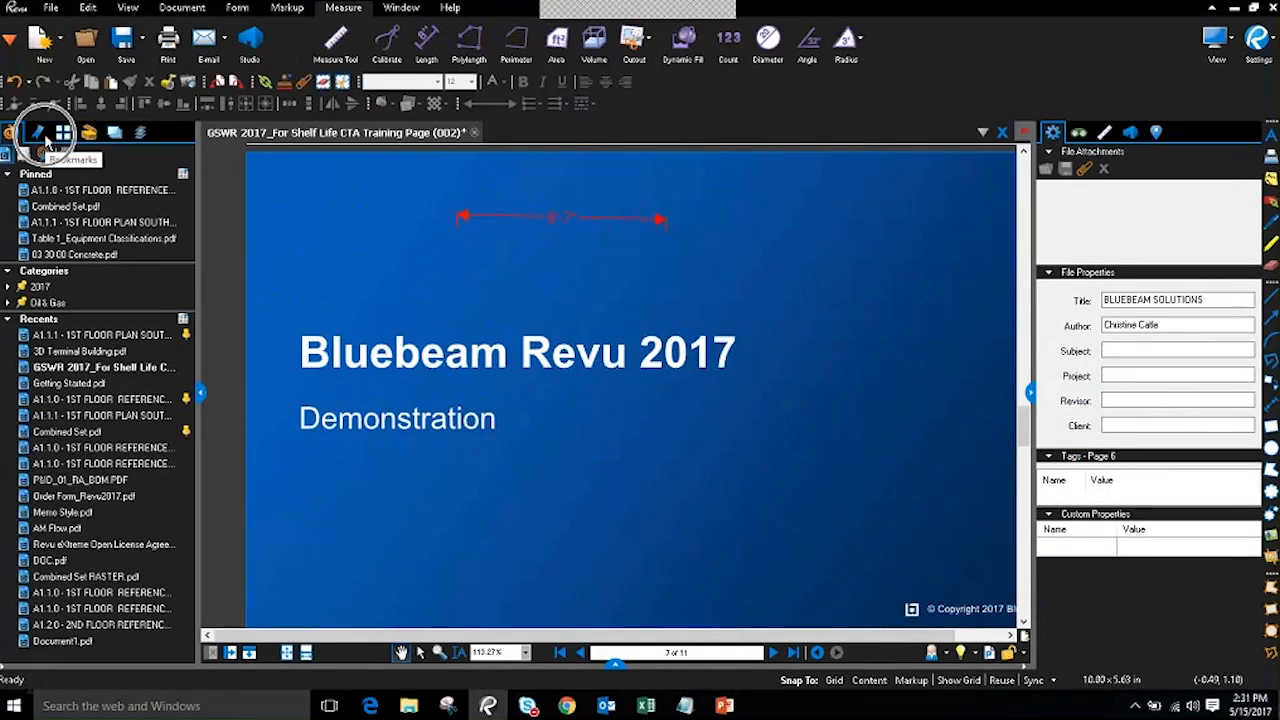
click(60, 136)
click(89, 133)
click(115, 133)
click(141, 133)
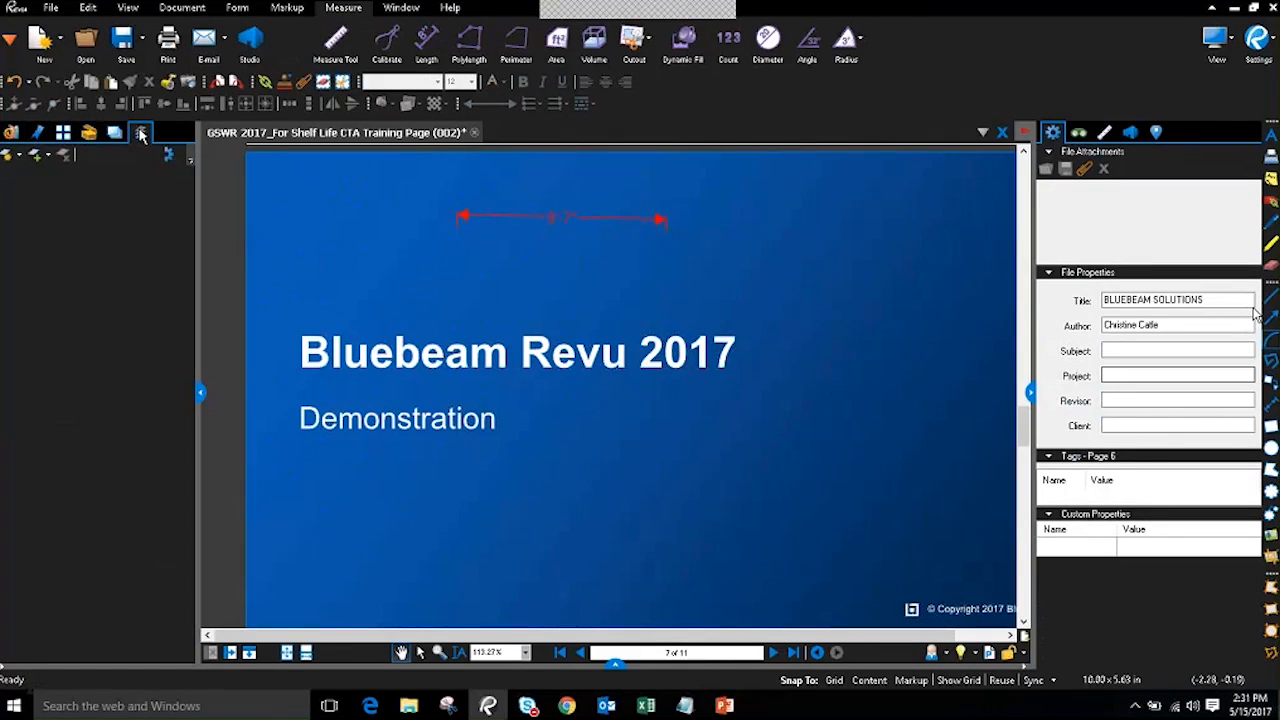
click(1104, 132)
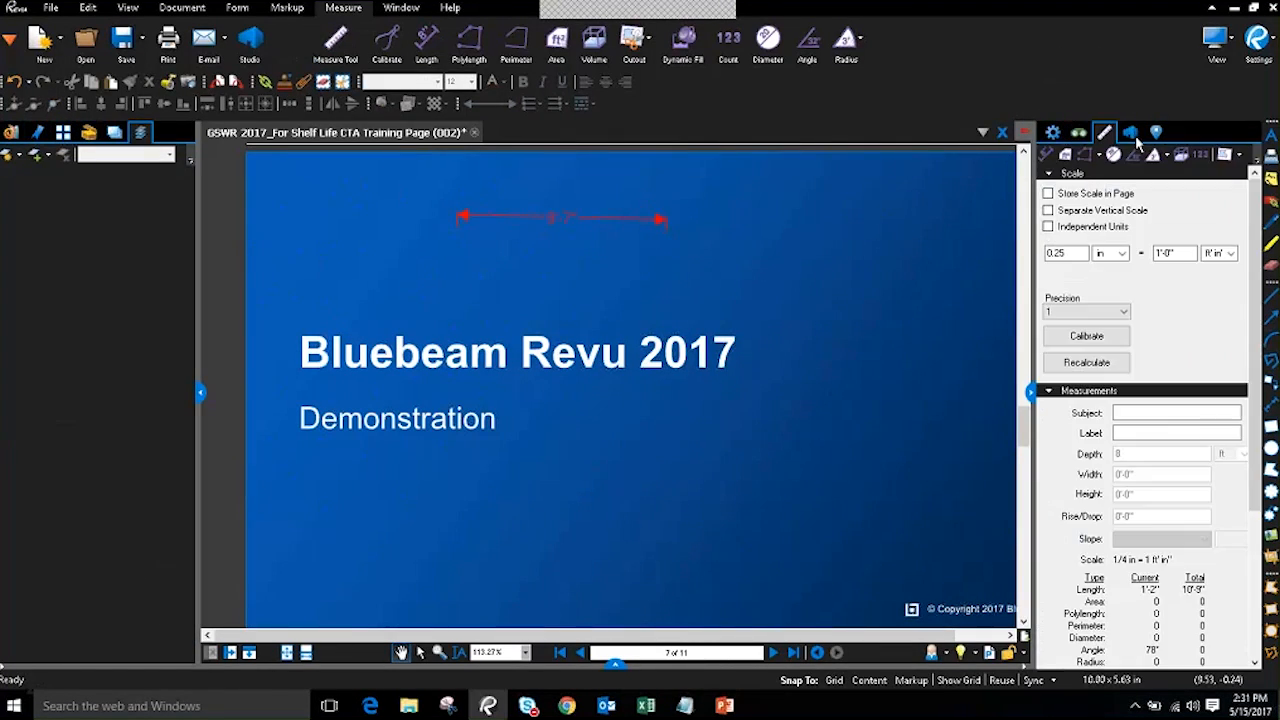
click(1132, 135)
click(1053, 132)
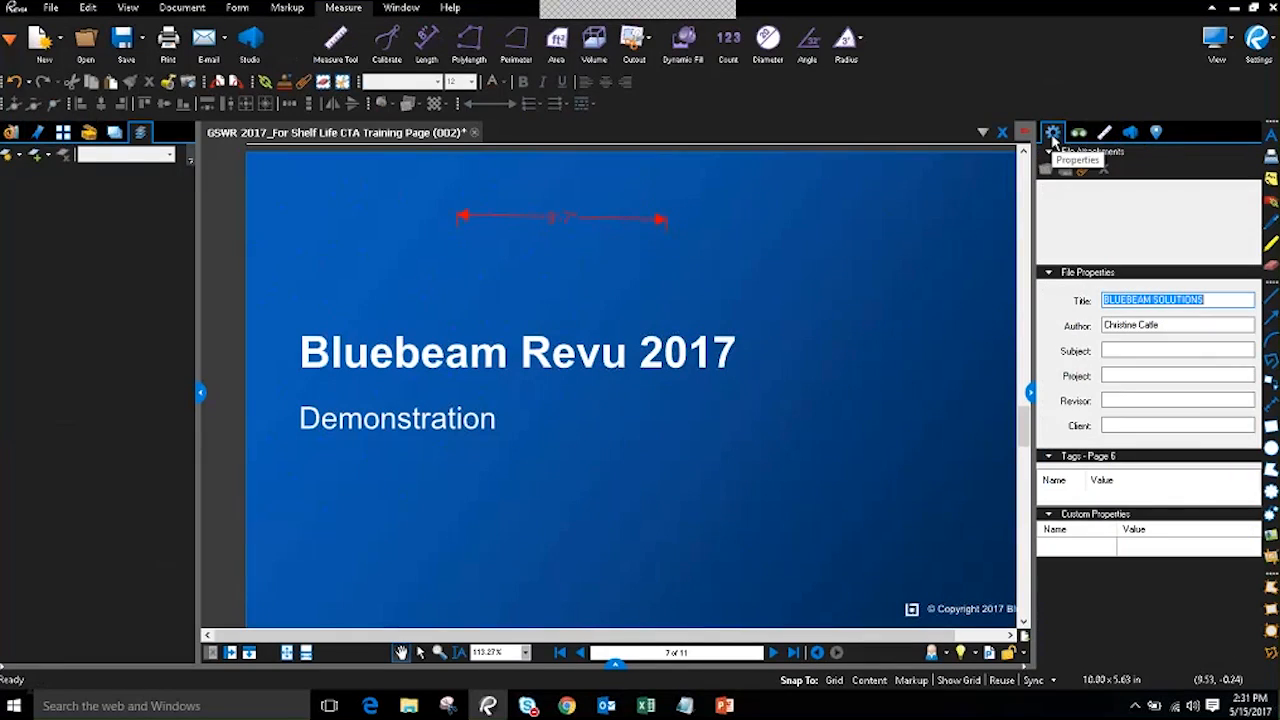
- Add the Signatures view to the workspace and remove it again
click(8, 42)
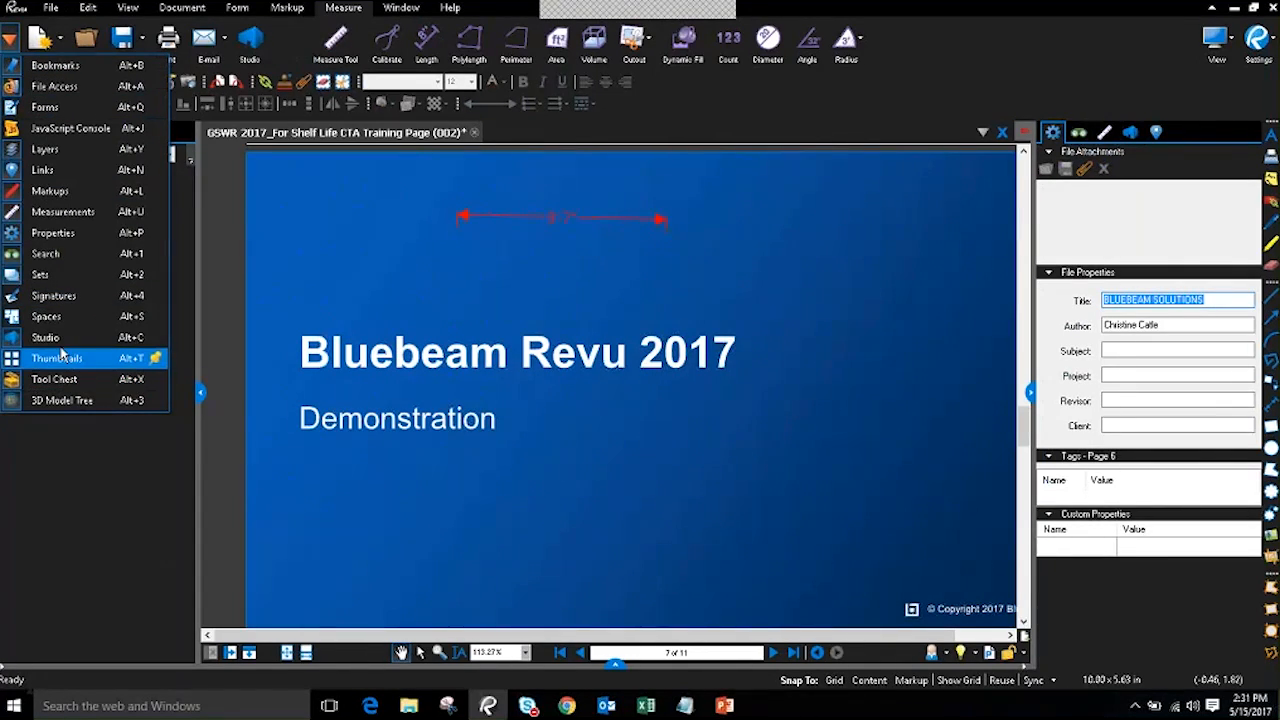
click(64, 312)
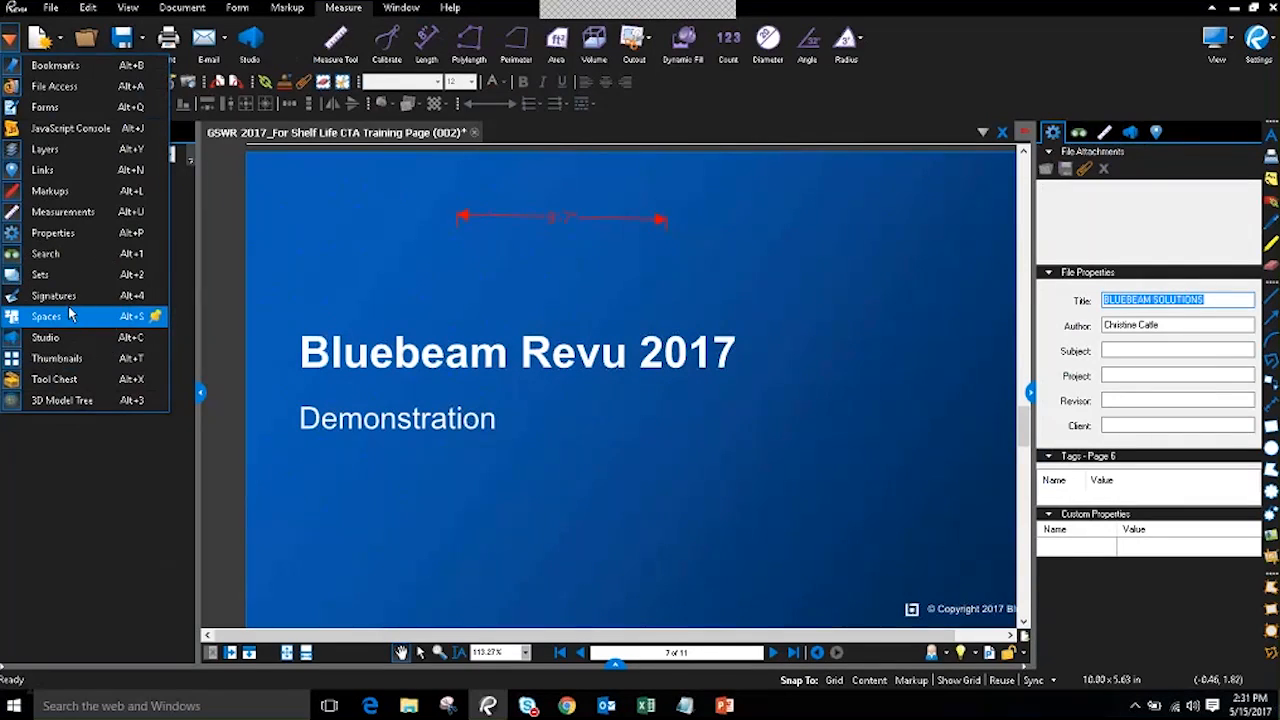
click(68, 299)
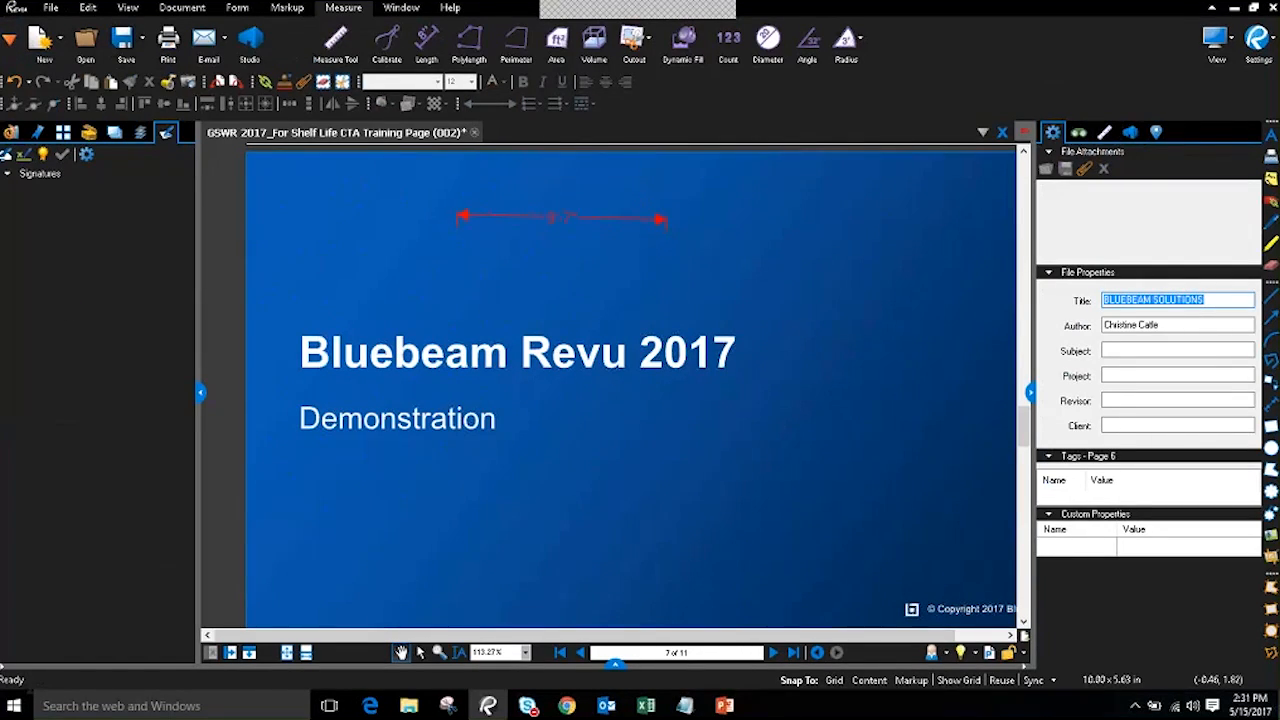
right_click(166, 133)
click(197, 177)
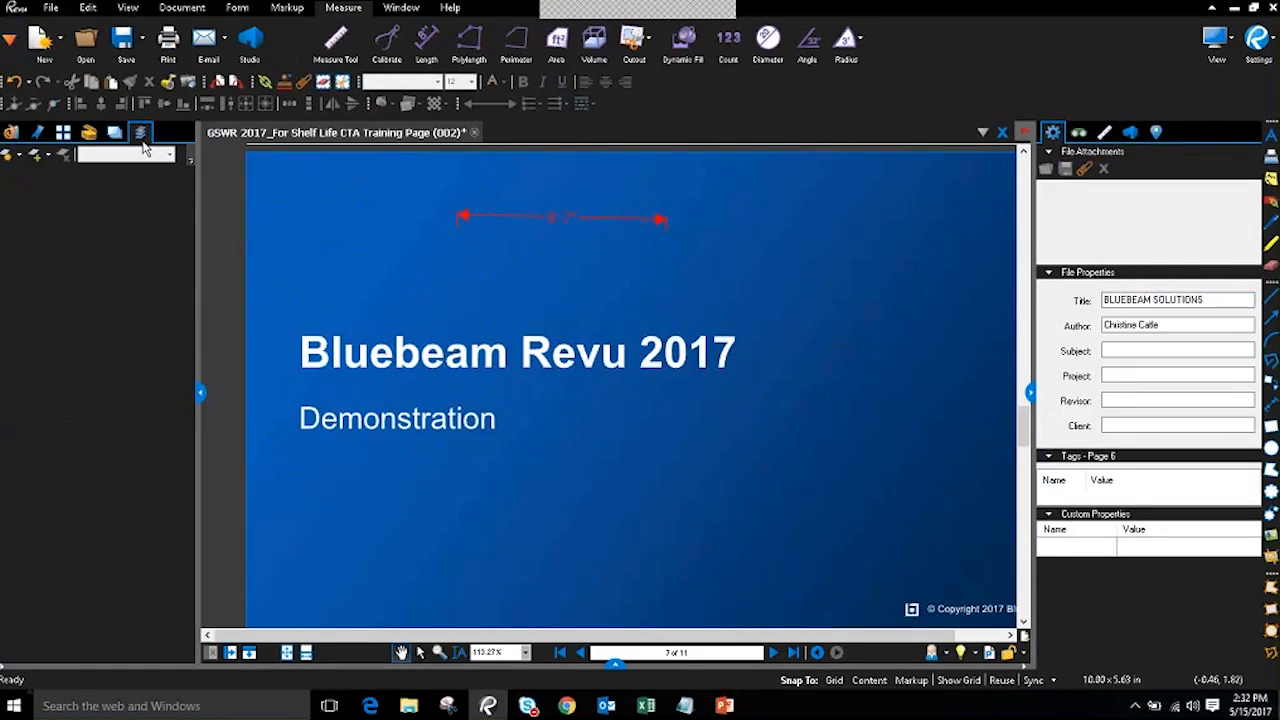
- Hide the Layers, Sets and Bookmarks views and show the page thumbnails
right_click(142, 136)
click(168, 176)
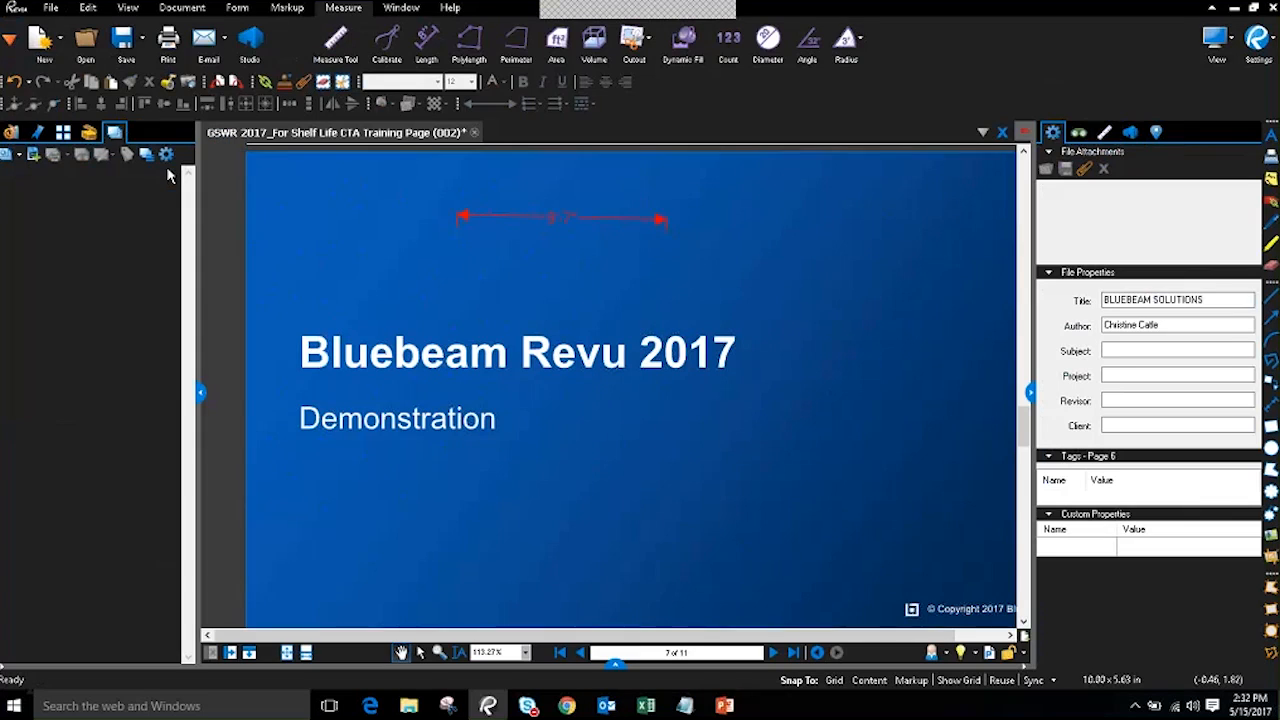
right_click(117, 134)
click(152, 161)
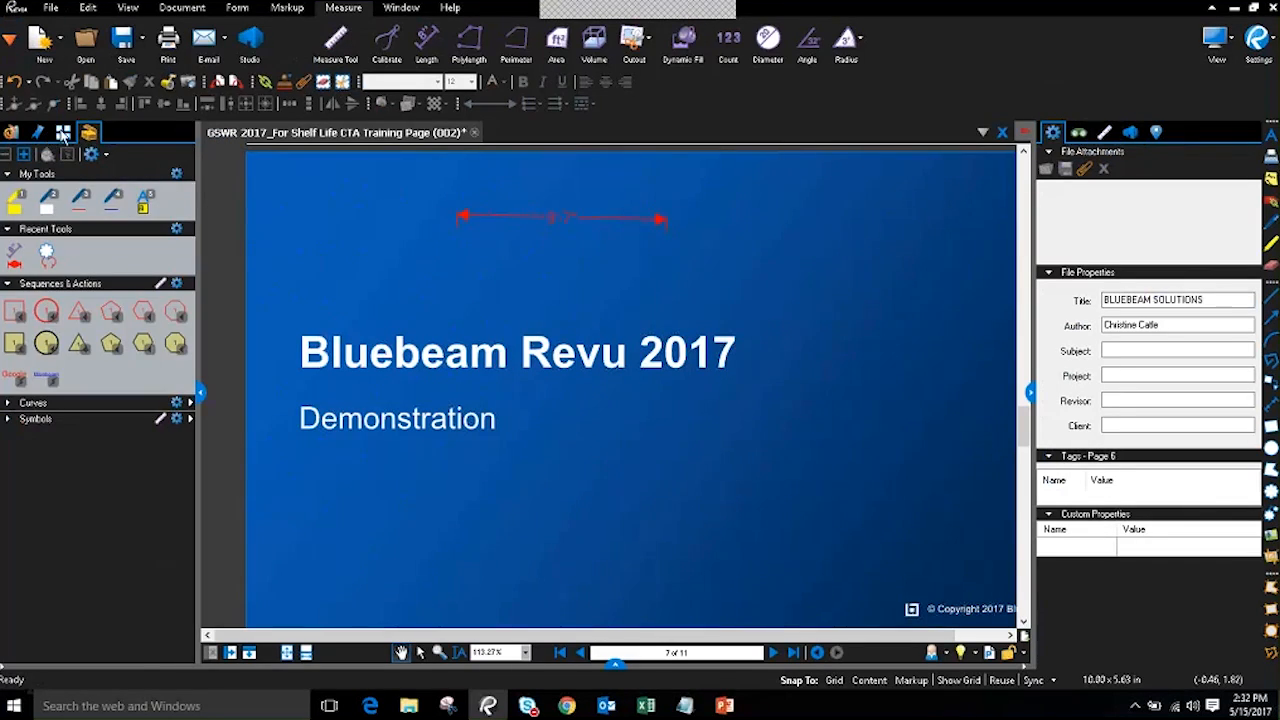
click(52, 136)
click(40, 133)
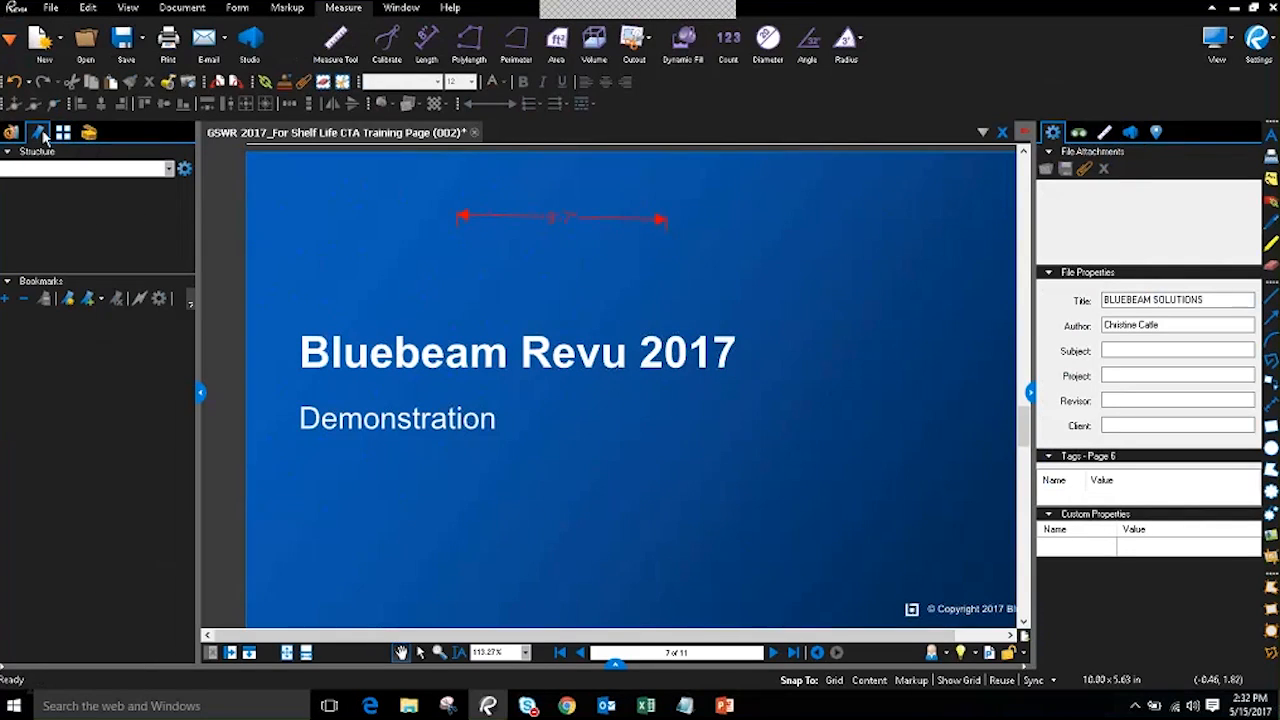
click(62, 132)
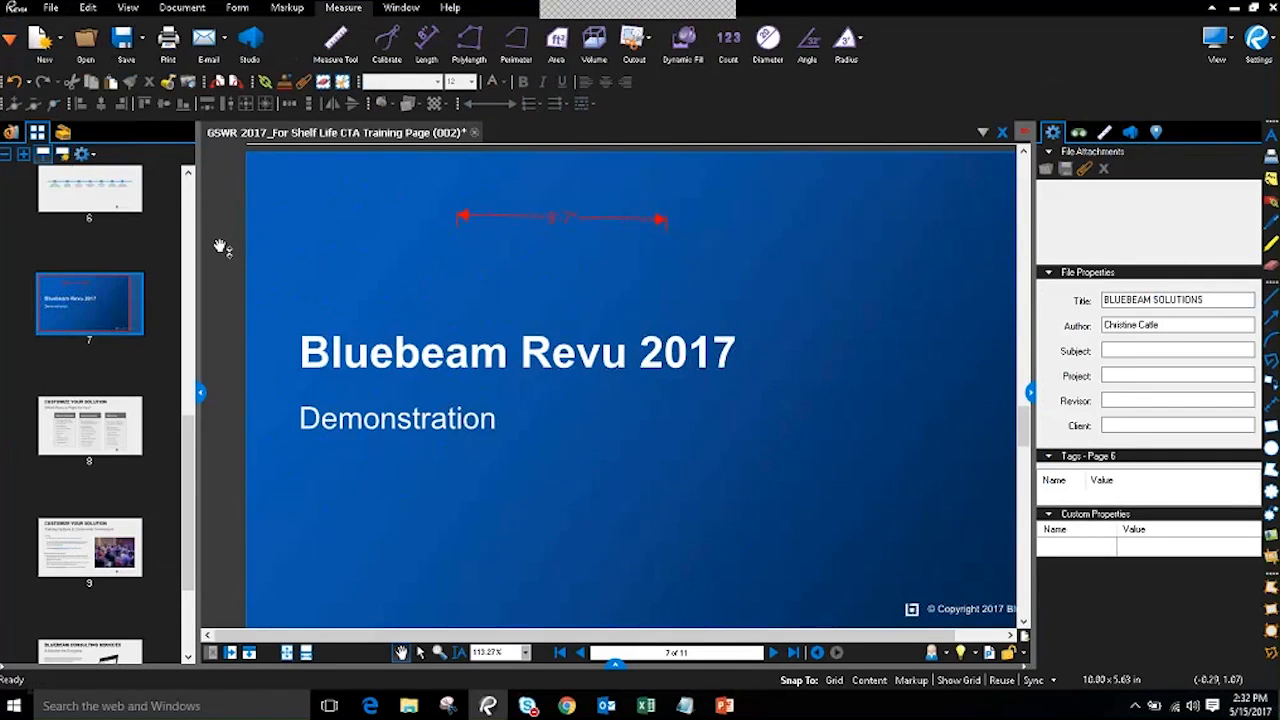
- Add a second horizontal length measurement of about 7'-8" just below the first one on page 7
click(549, 222)
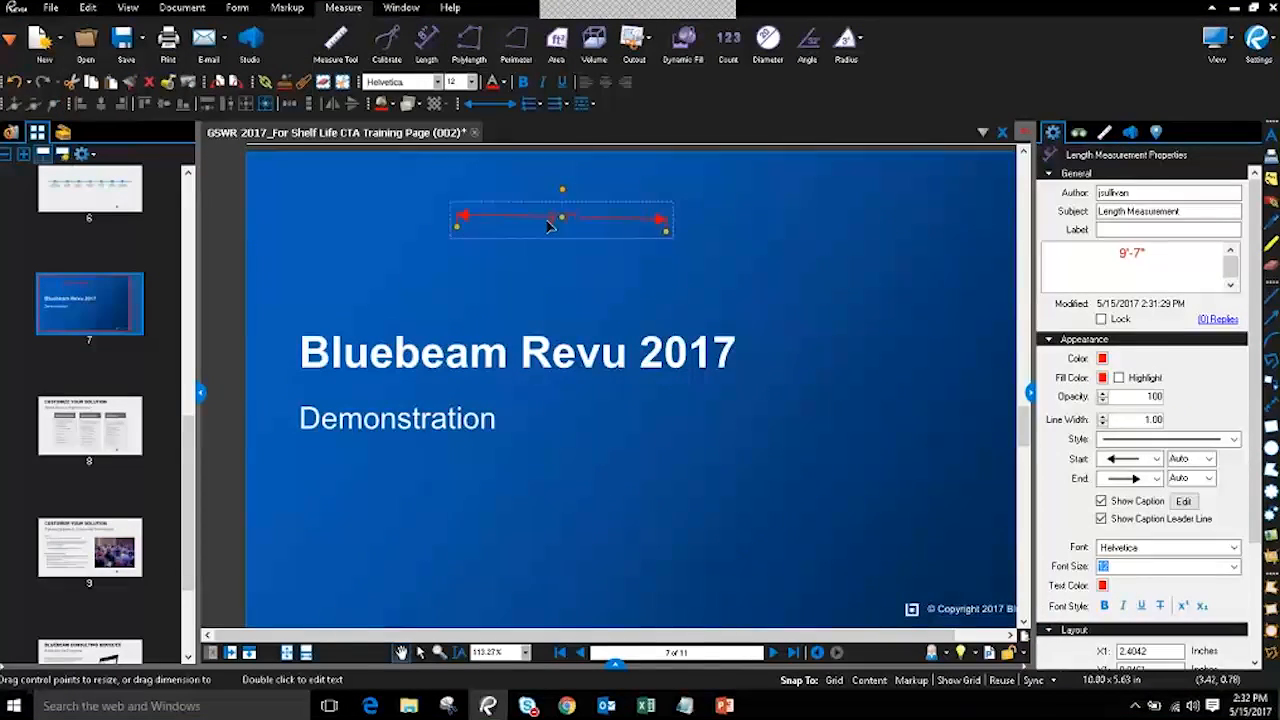
click(1105, 134)
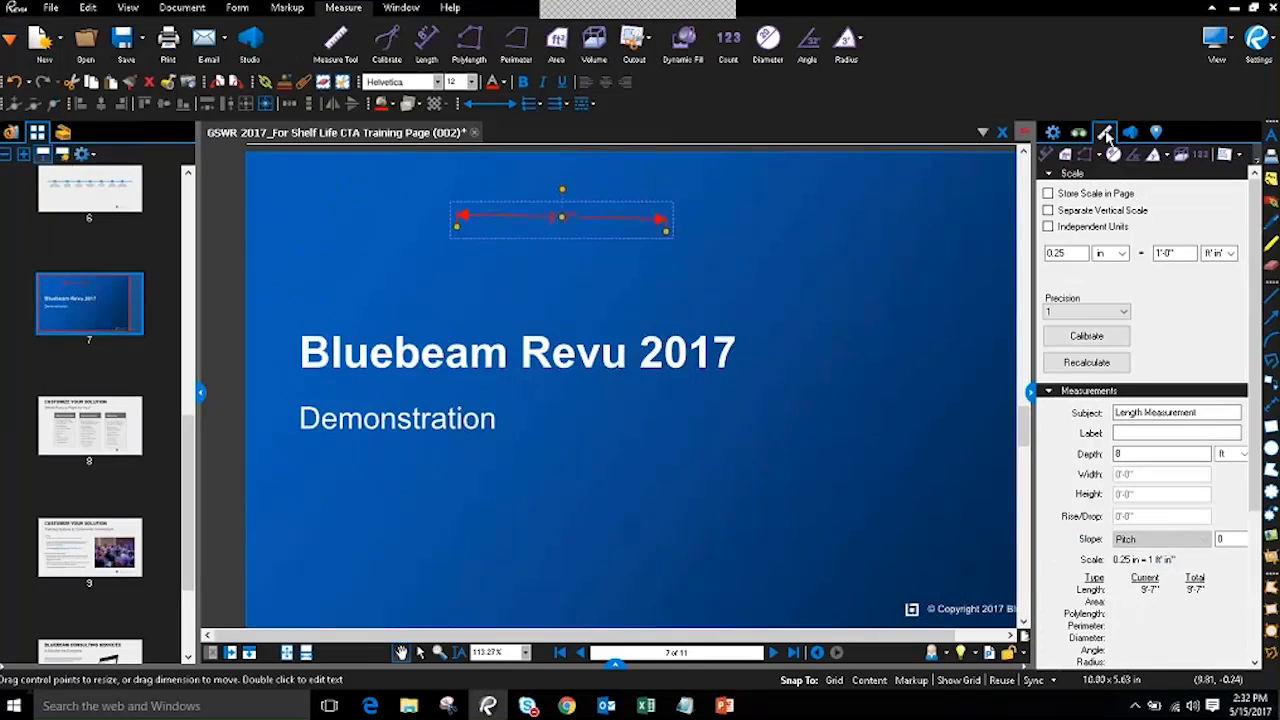
click(1046, 154)
drag(533, 258, 700, 258)
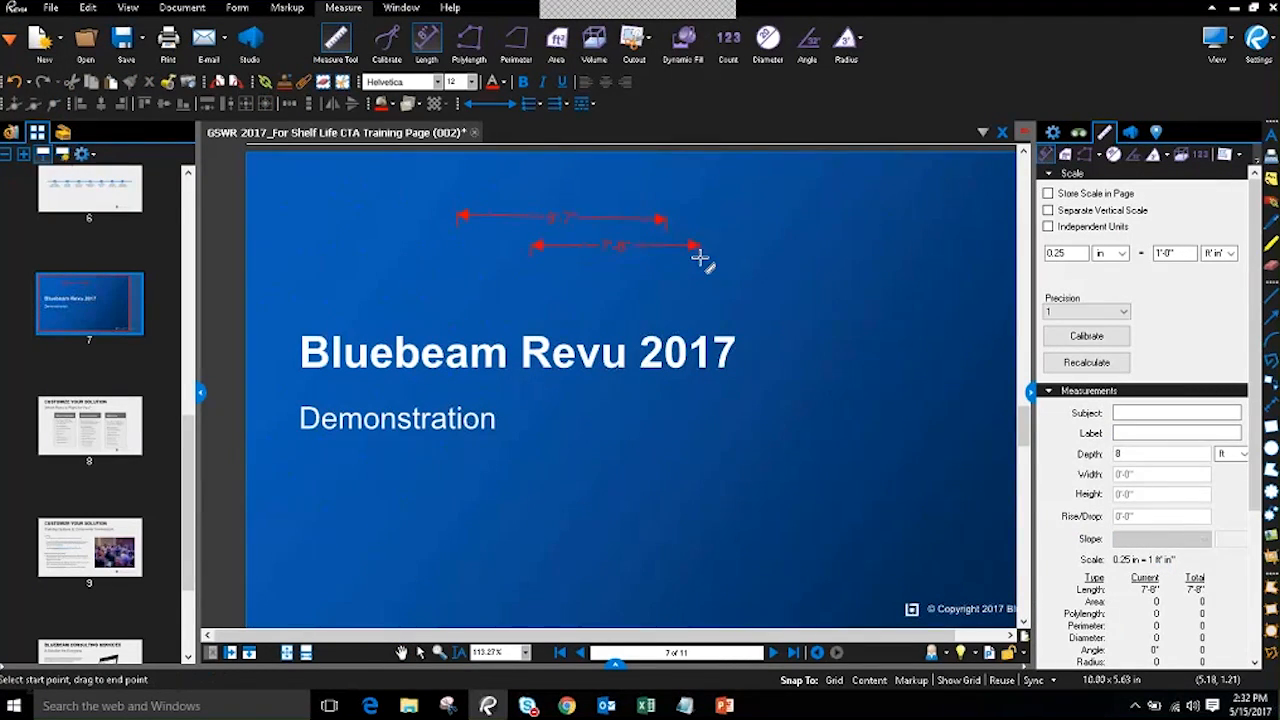
key(Escape)
- Reorder the workspace so Measurements comes directly after Properties and before Search, and deselect the length measurement
click(694, 247)
click(662, 221)
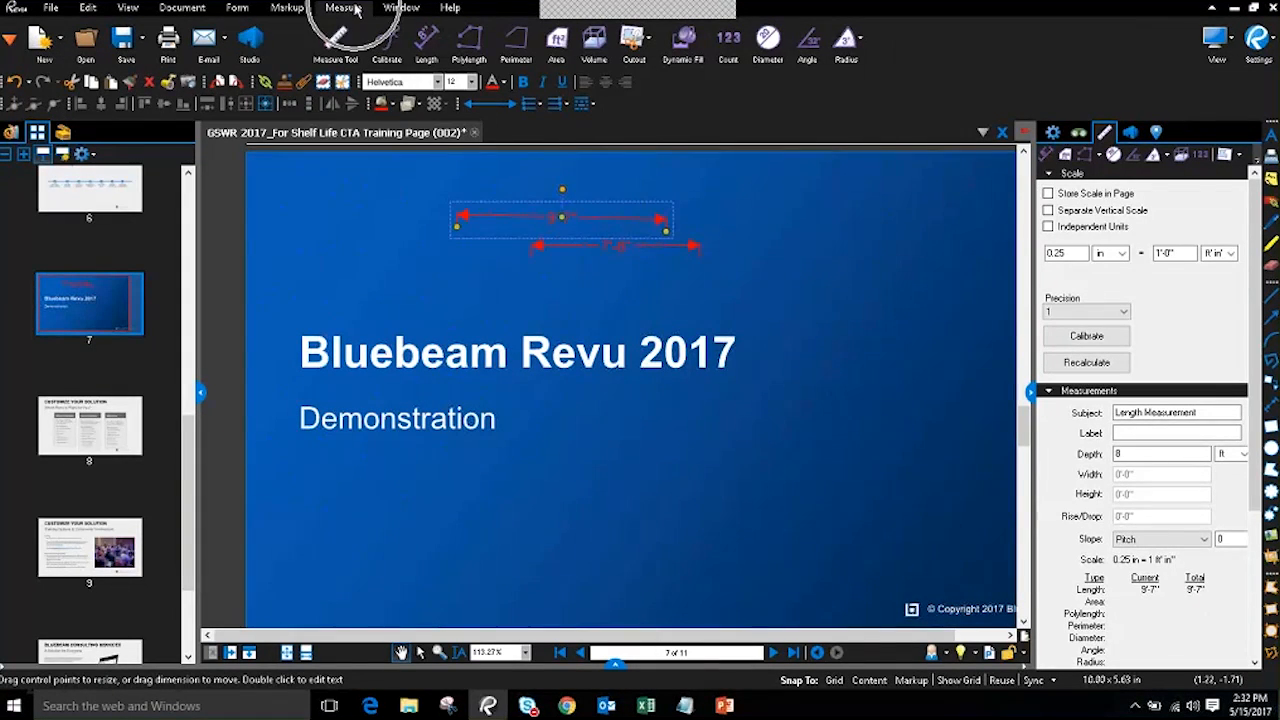
click(1104, 133)
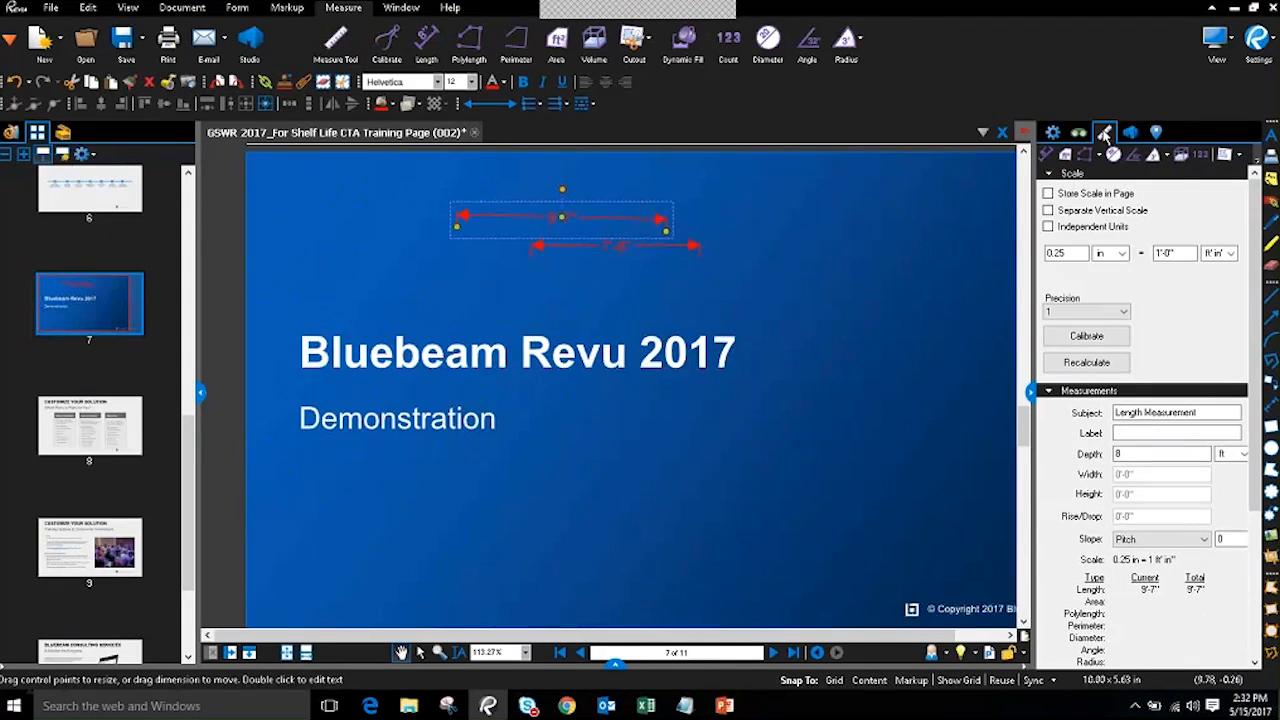
click(1104, 133)
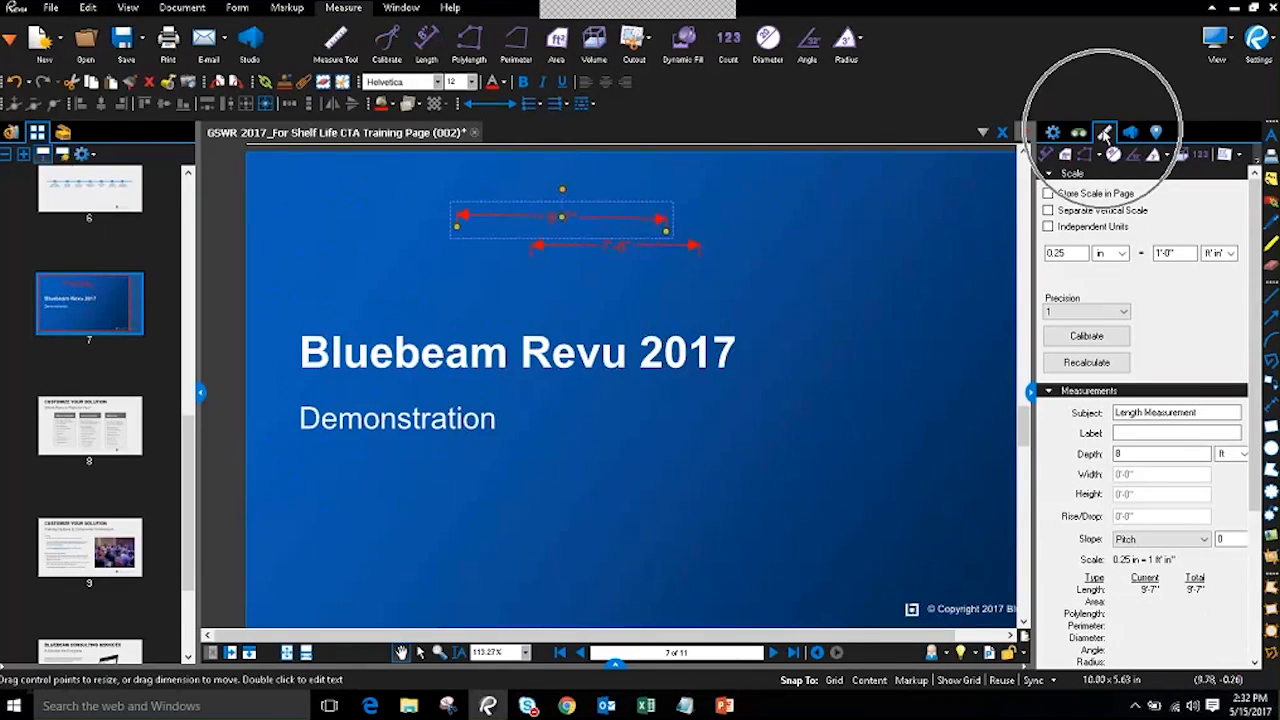
drag(1104, 133, 1077, 135)
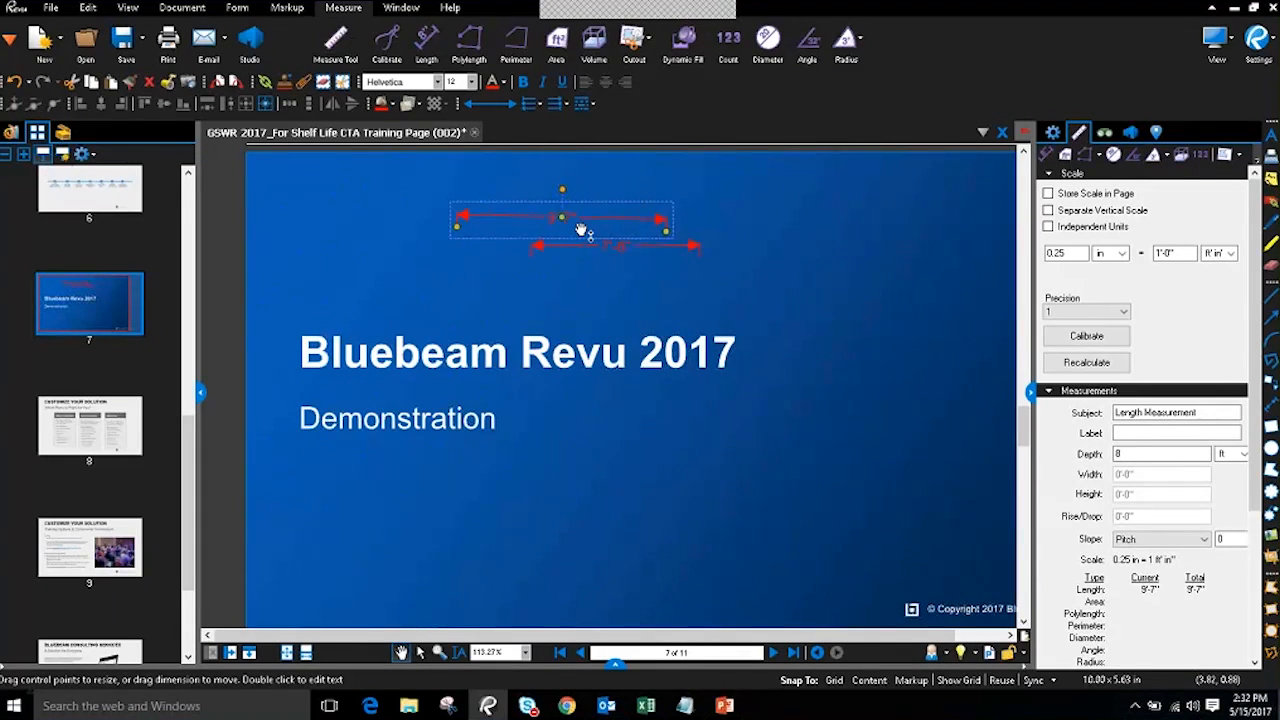
click(729, 243)
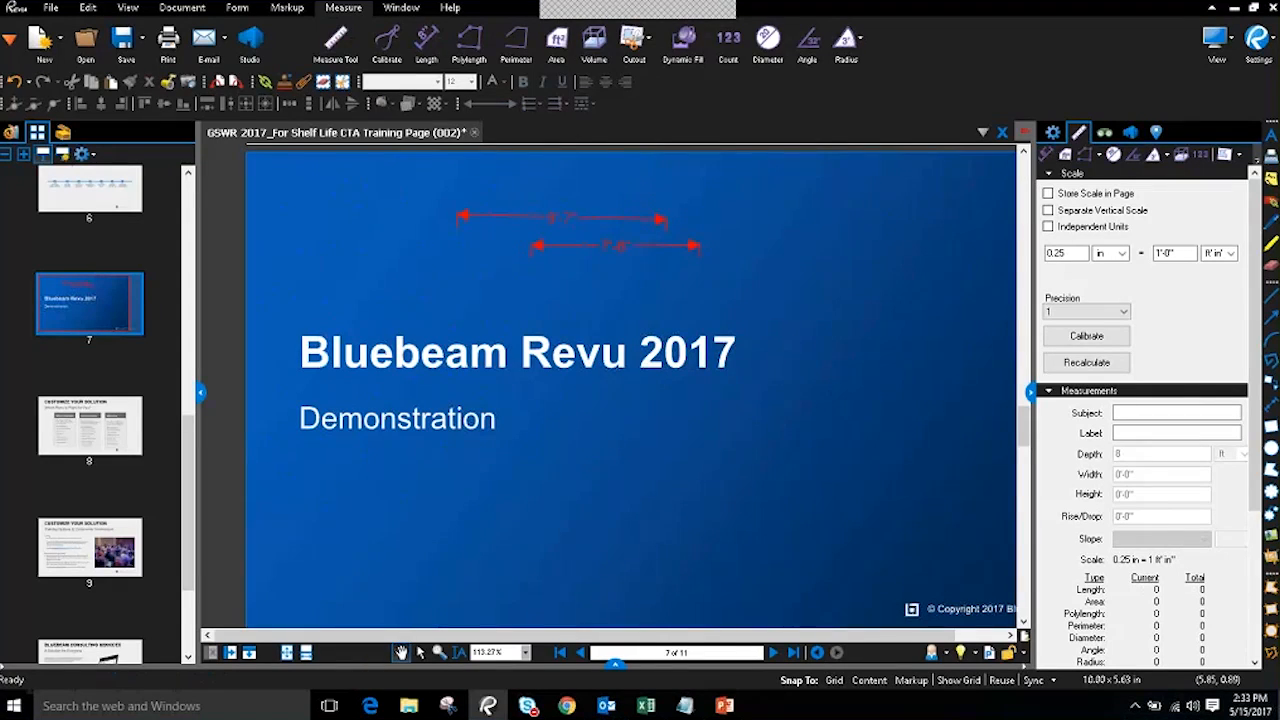
- Move the Line Style toolbar up one row so it sits after the Font and Text toolbars
key(ctrl)
key(ctrl)
drag(458, 104, 649, 84)
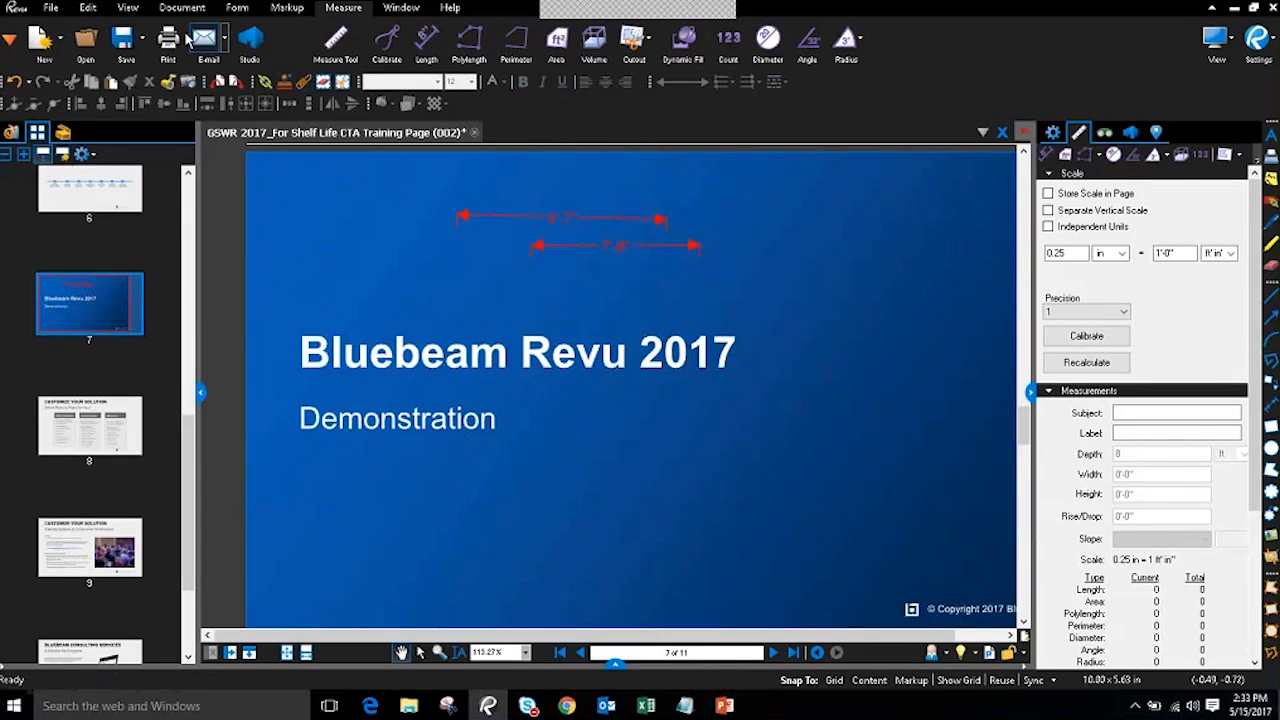
- Hide the Advanced, Alignment, Appearance and Control Point toolbars
click(128, 8)
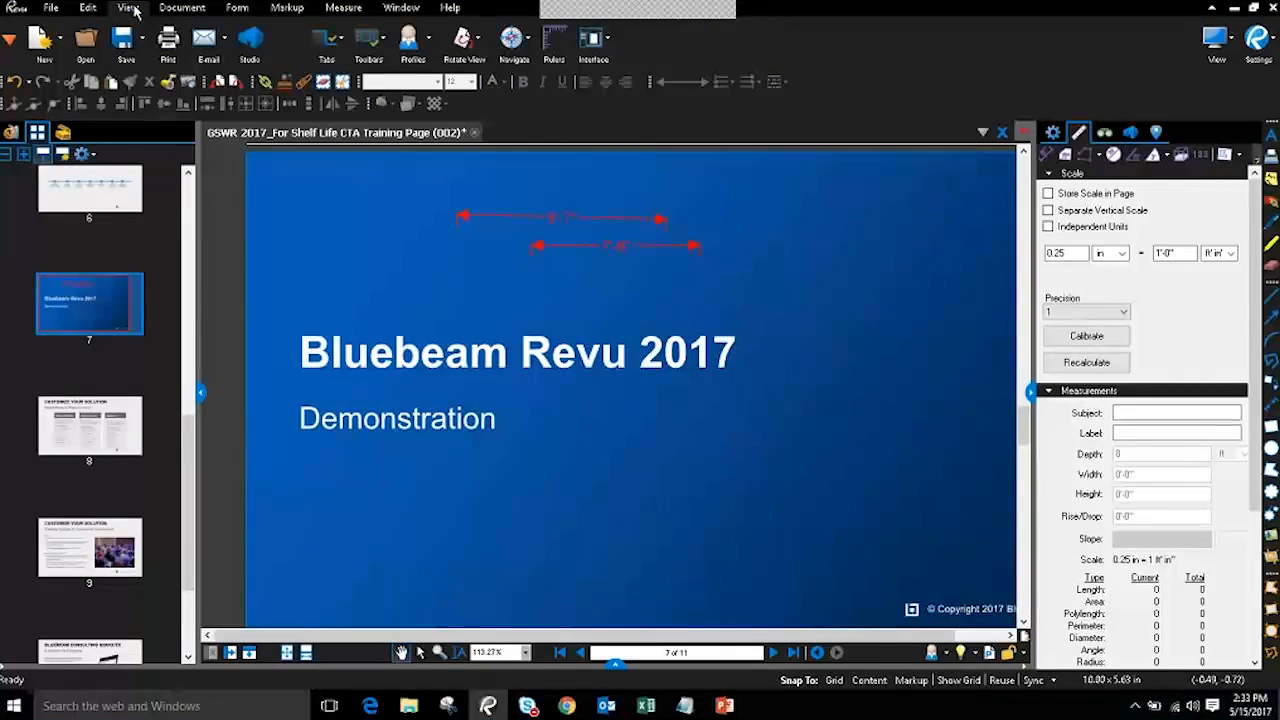
click(385, 50)
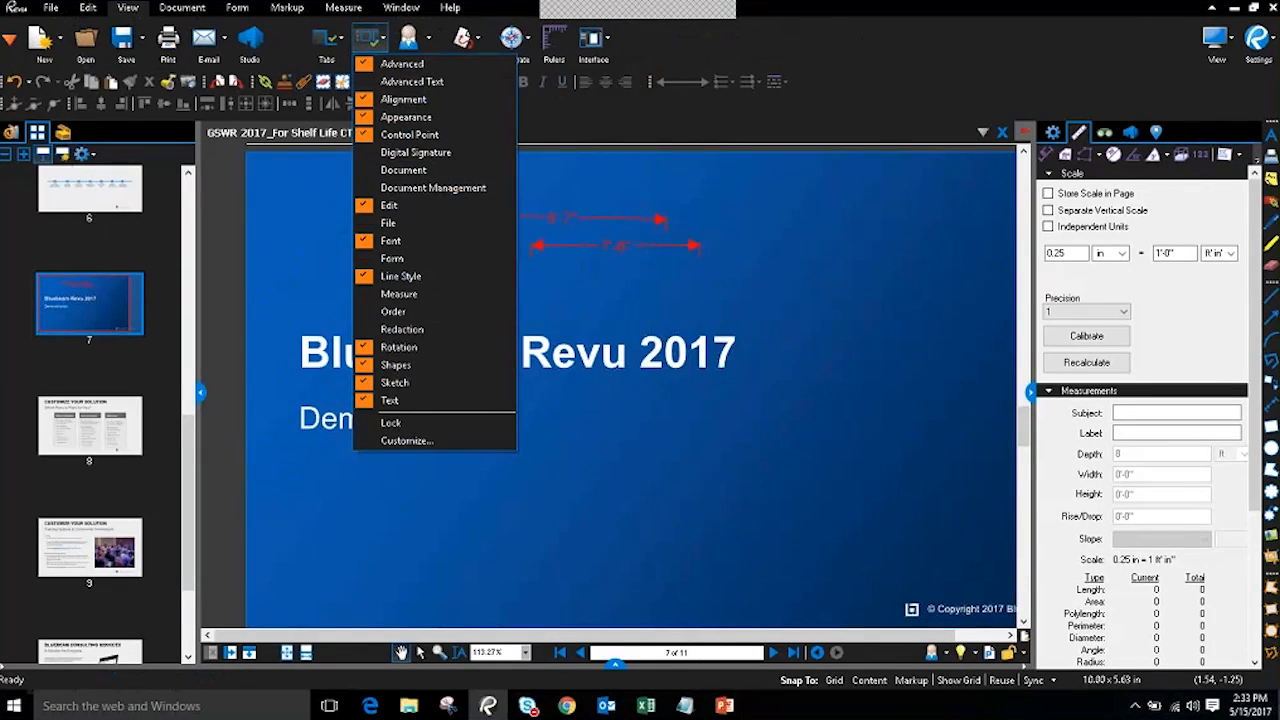
click(385, 60)
click(385, 60)
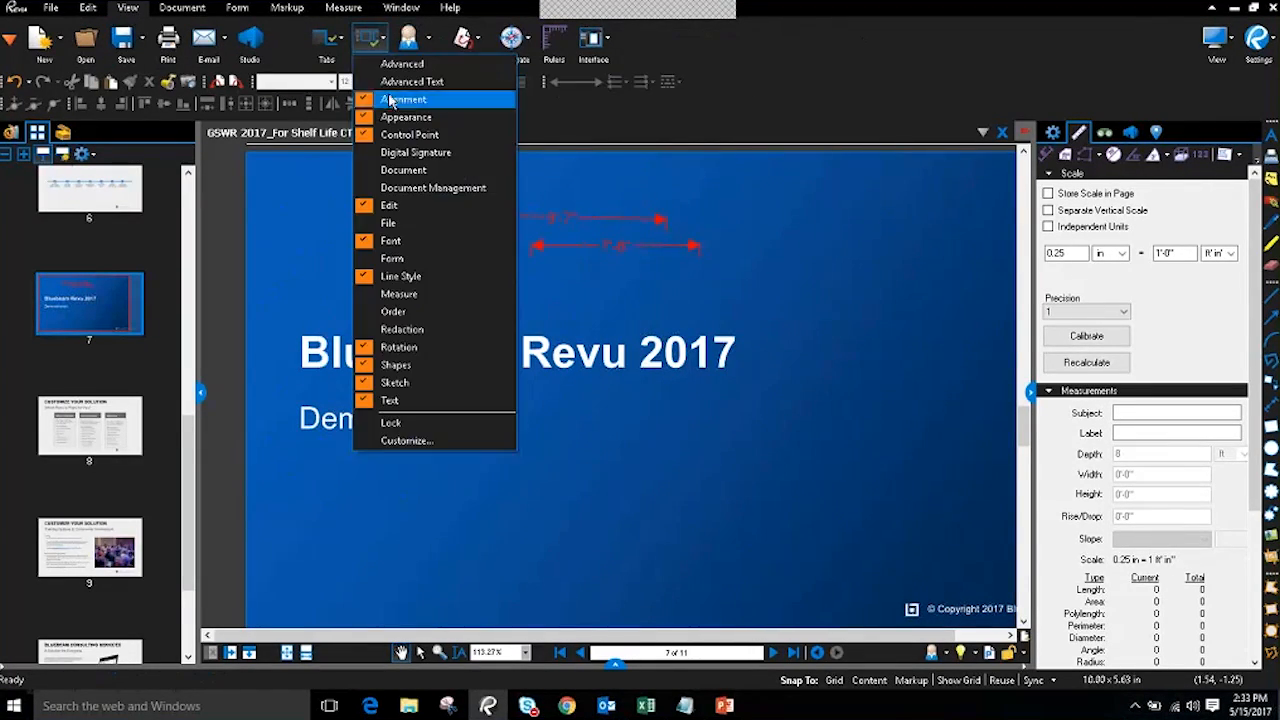
click(403, 99)
click(378, 54)
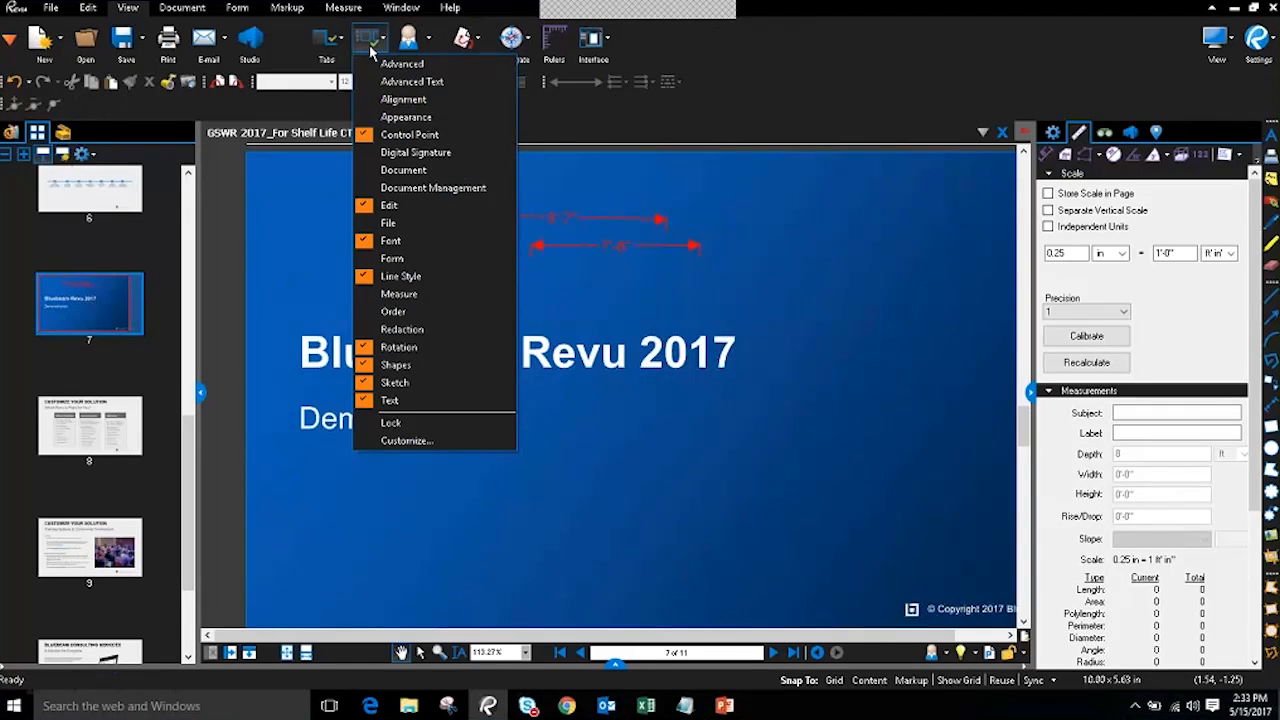
click(382, 134)
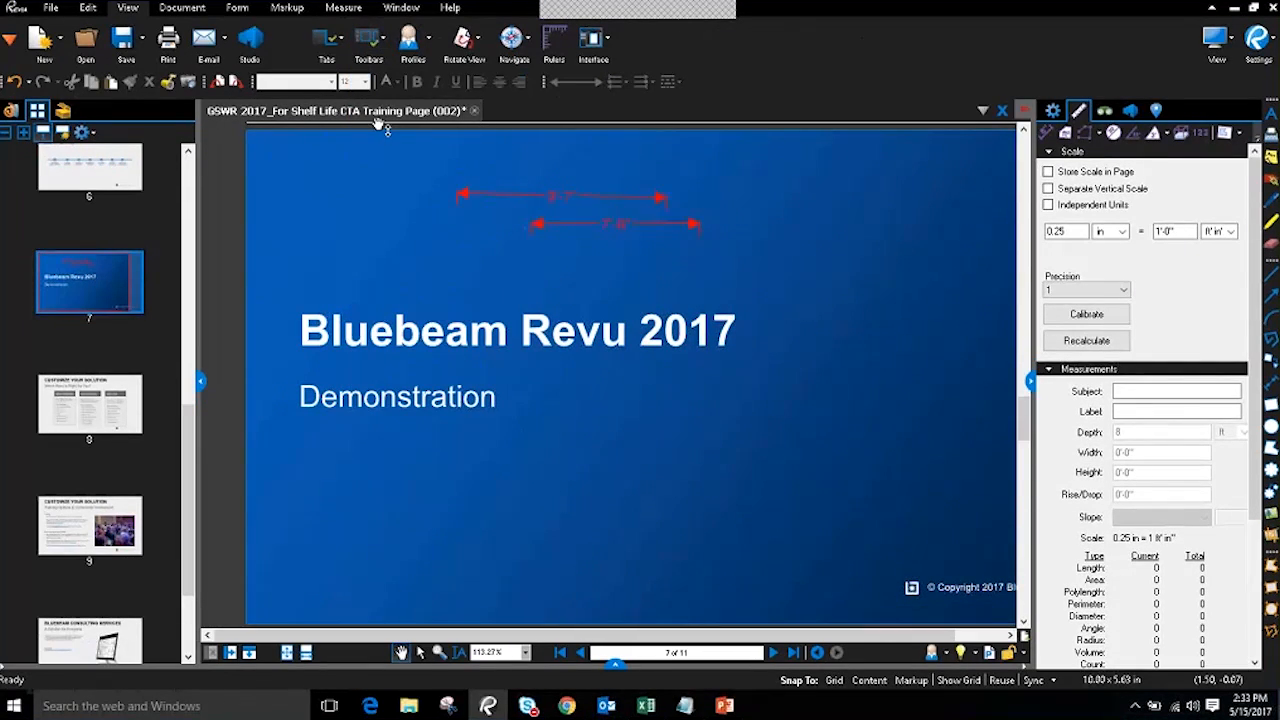
- Show the Measure toolbar and use it to add a horizontal length measurement of about 8'-3" below the two existing ones on page 7
click(382, 37)
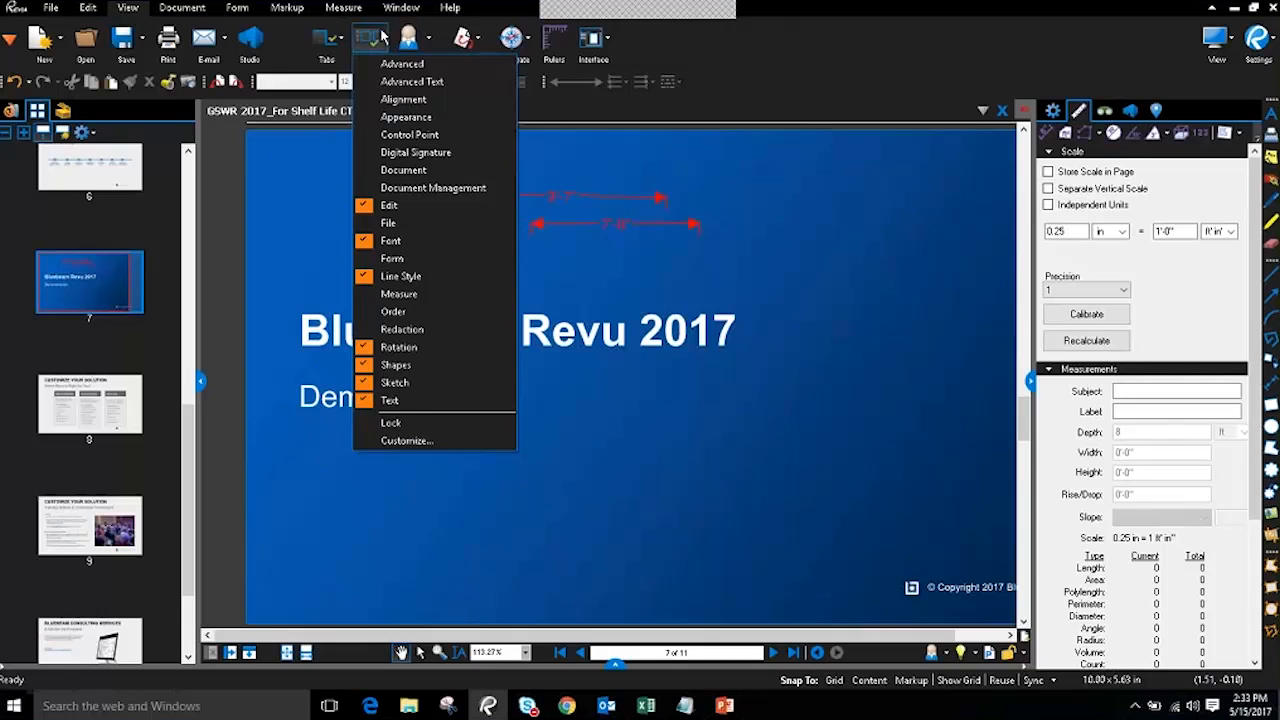
click(430, 294)
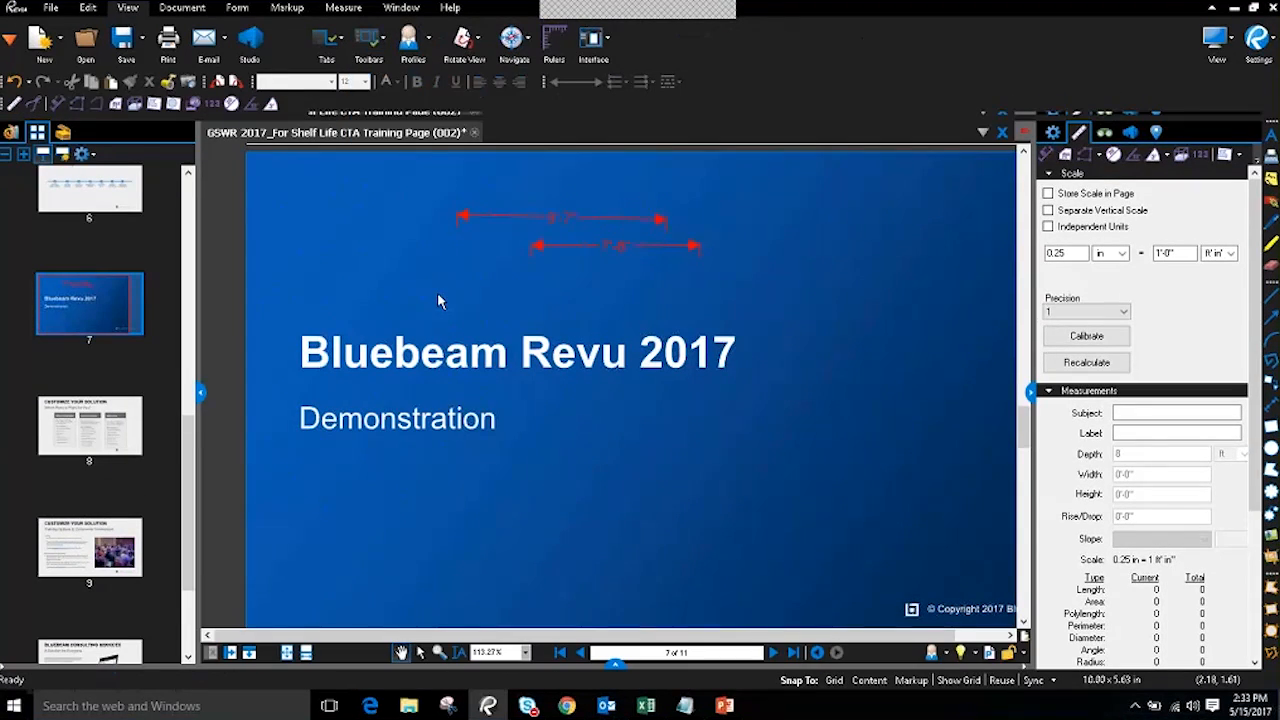
click(57, 103)
click(462, 287)
click(642, 291)
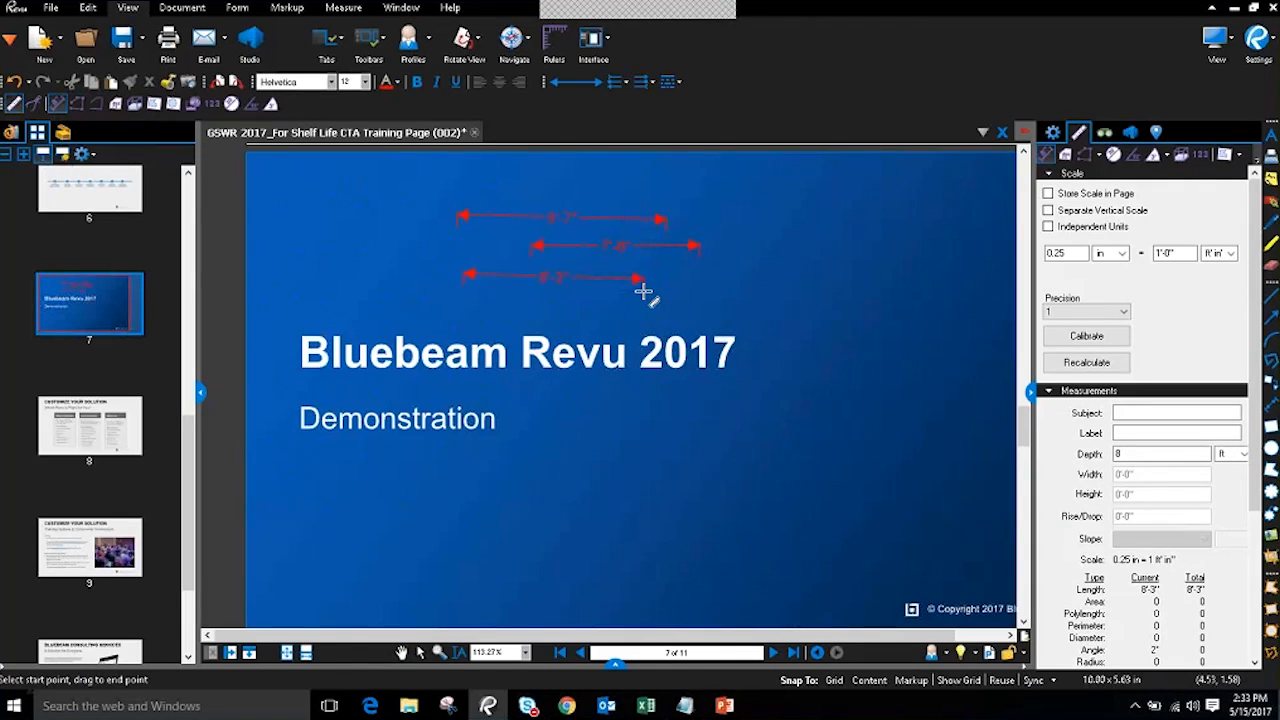
key(Escape)
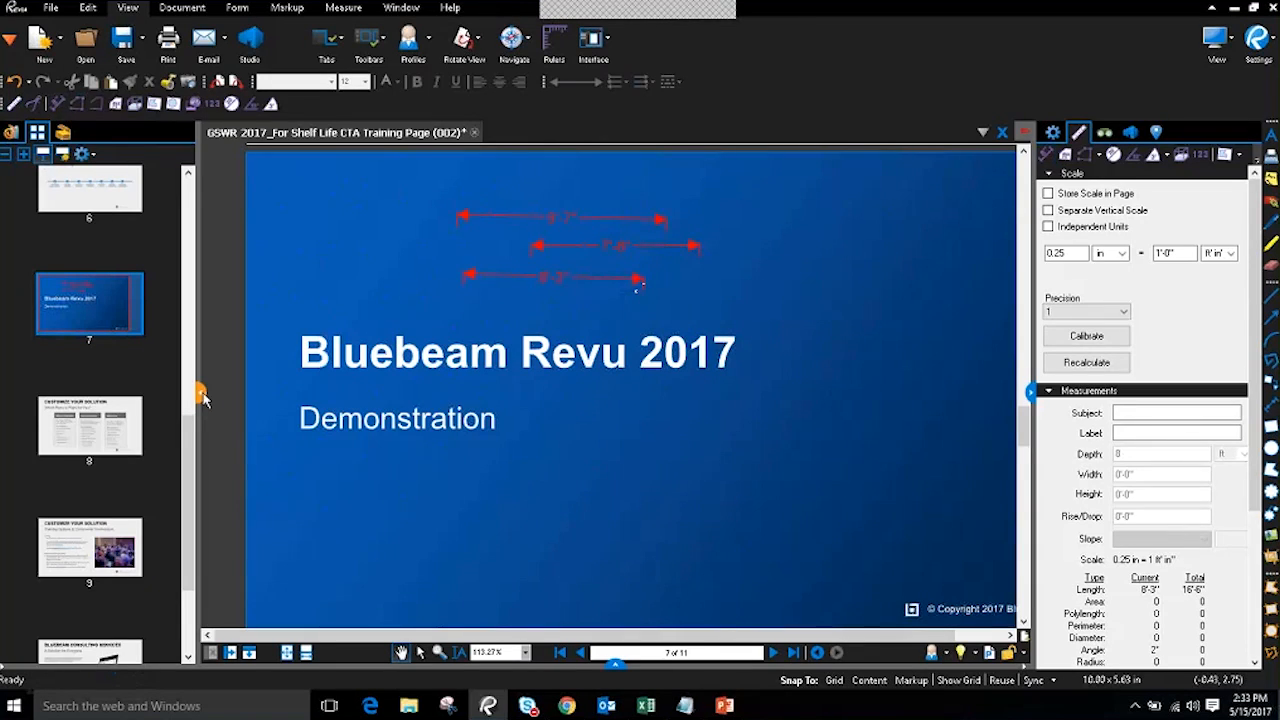
- Narrow the page thumbnails area slightly to give the document more room
drag(200, 393, 195, 393)
click(1012, 395)
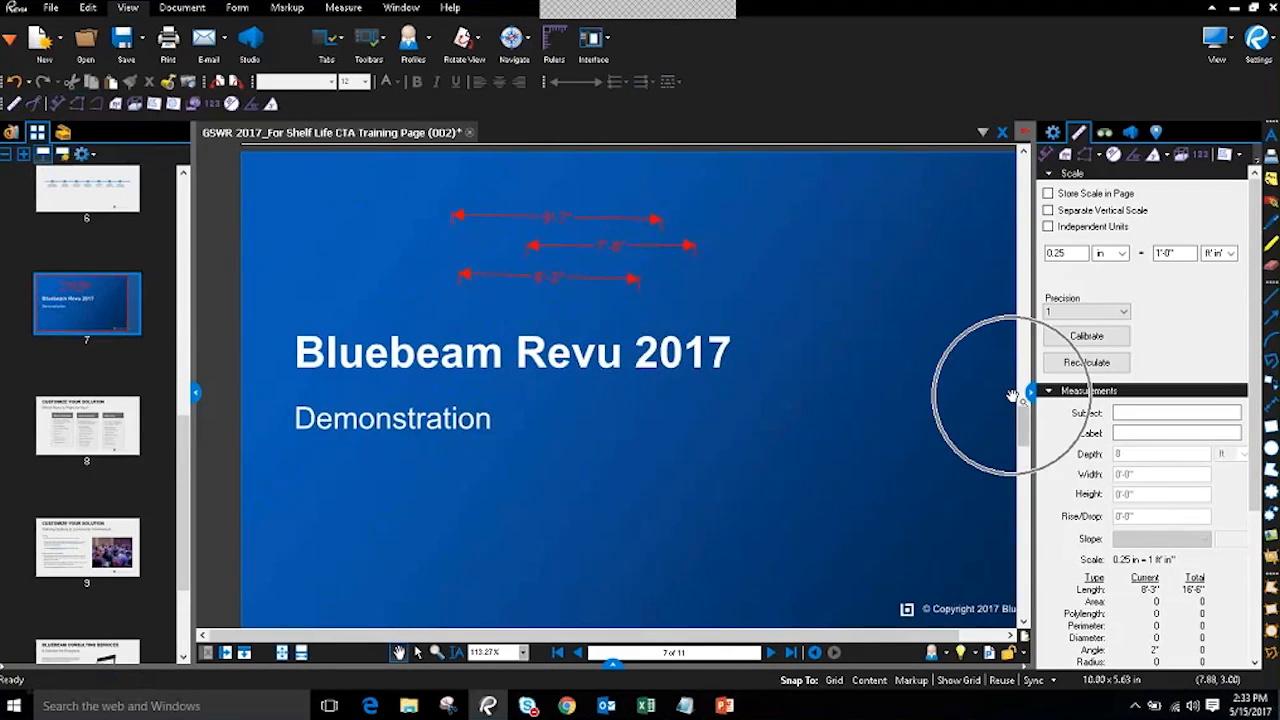
click(99, 104)
key(ctrl)
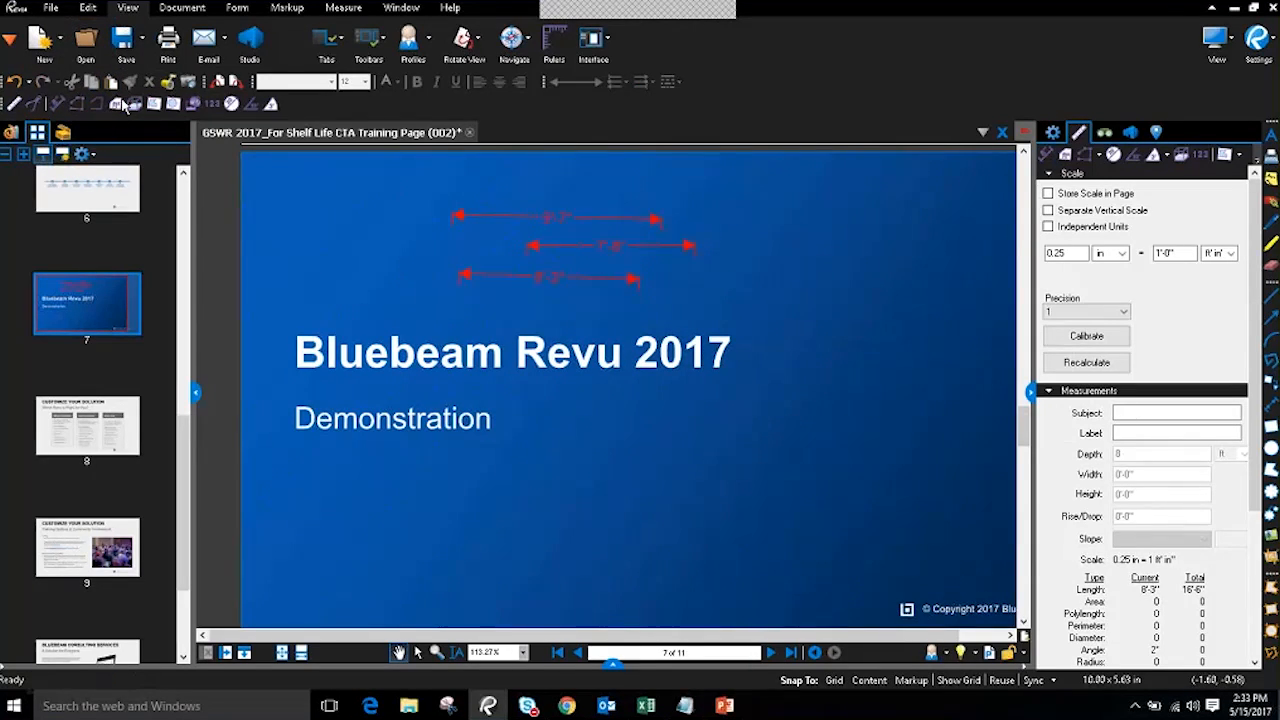
key(ctrl)
- Save the current workspace layout as a new profile named Webinar
click(410, 38)
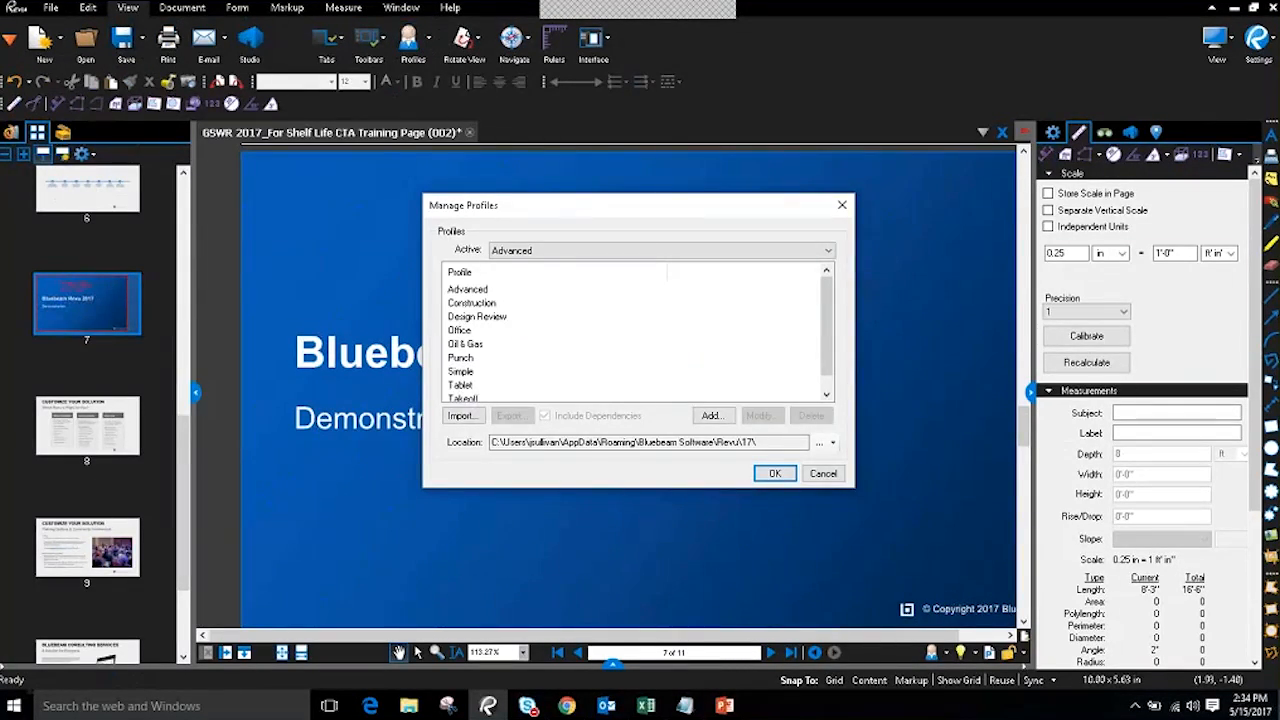
click(710, 416)
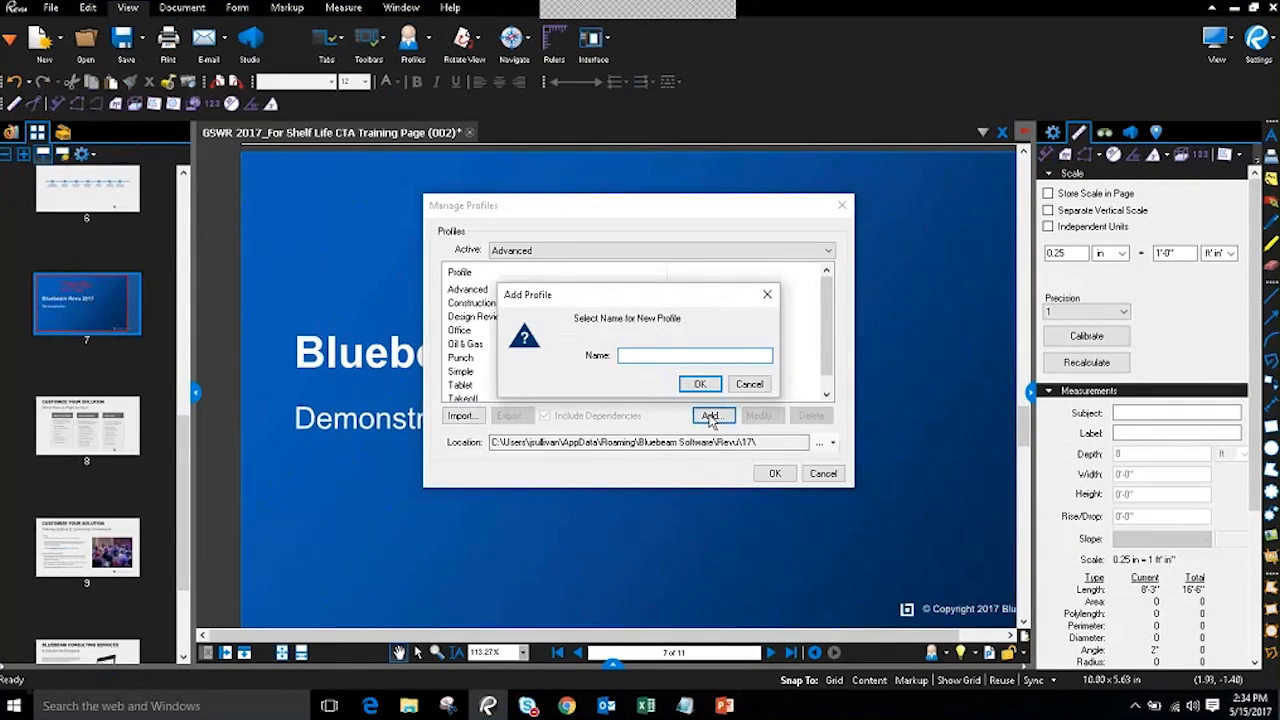
text(Webinar)
key(Return)
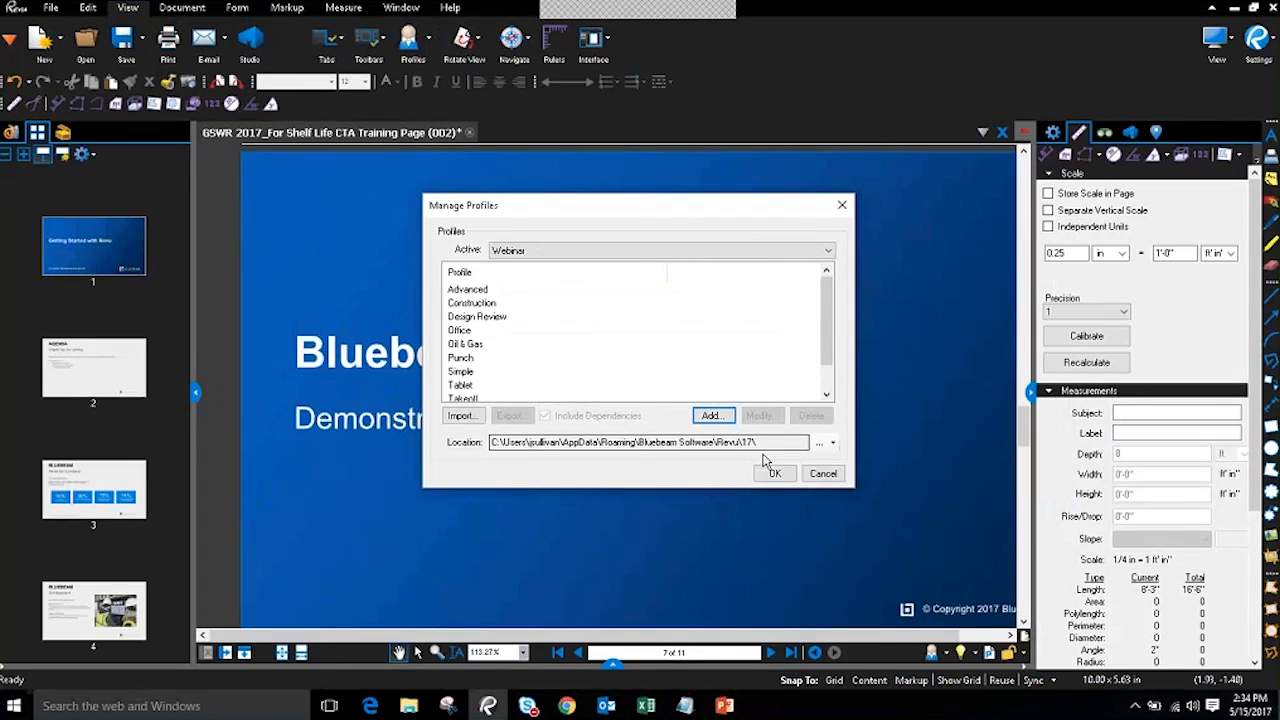
click(775, 476)
- Switch to the Simple profile and back to the Webinar profile
click(410, 38)
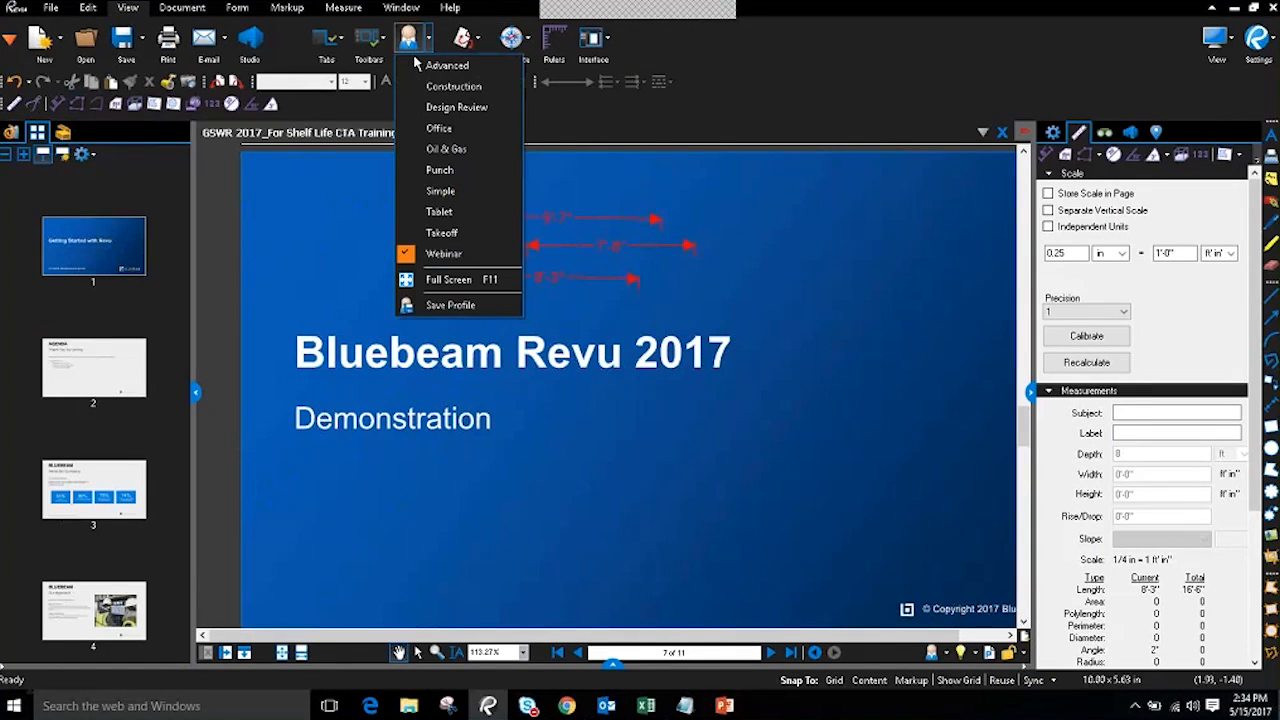
click(474, 193)
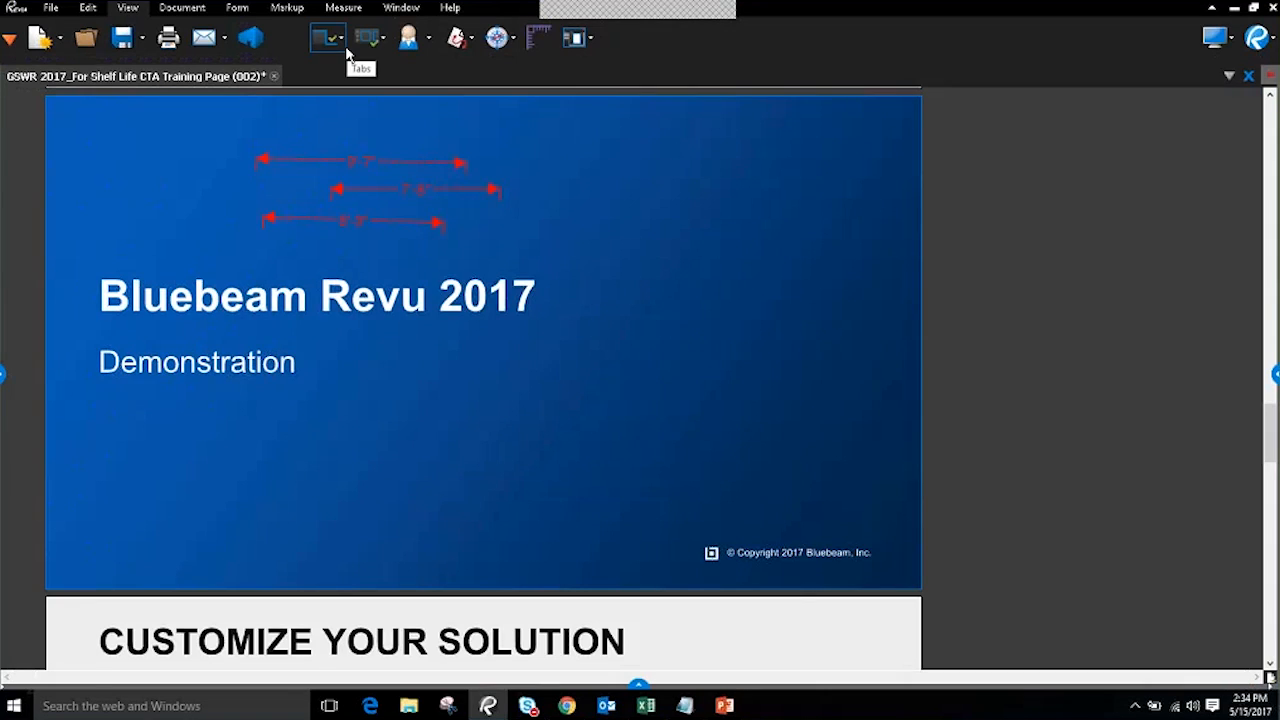
click(429, 40)
click(464, 253)
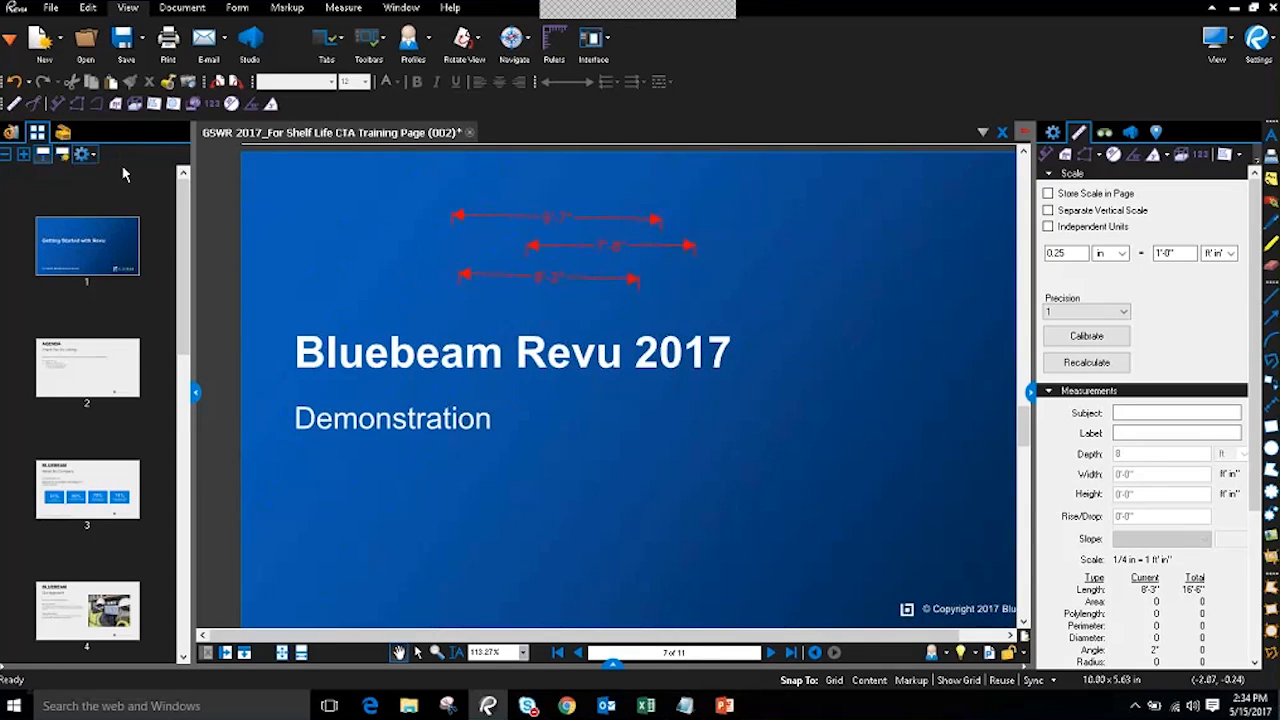
- Examine the export and dependency options for the Webinar profile in the profile manager, and close it without exporting
click(409, 45)
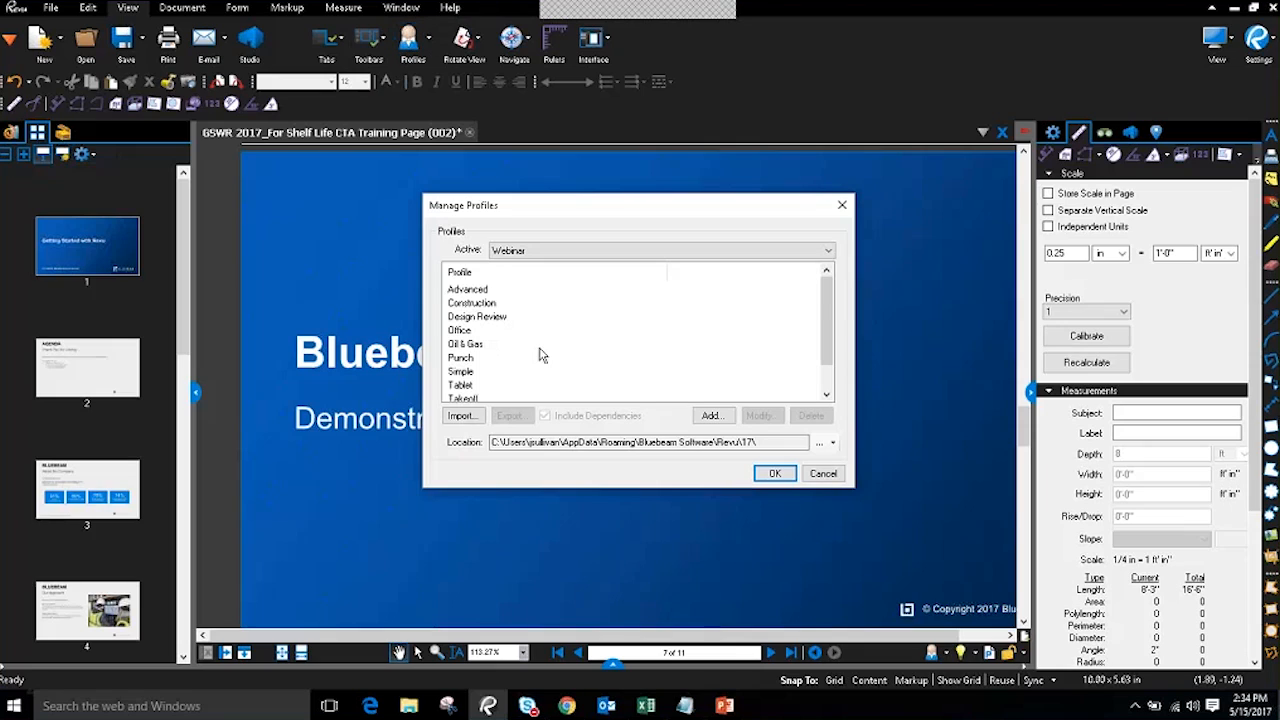
scroll(560, 345, down, 1)
click(465, 386)
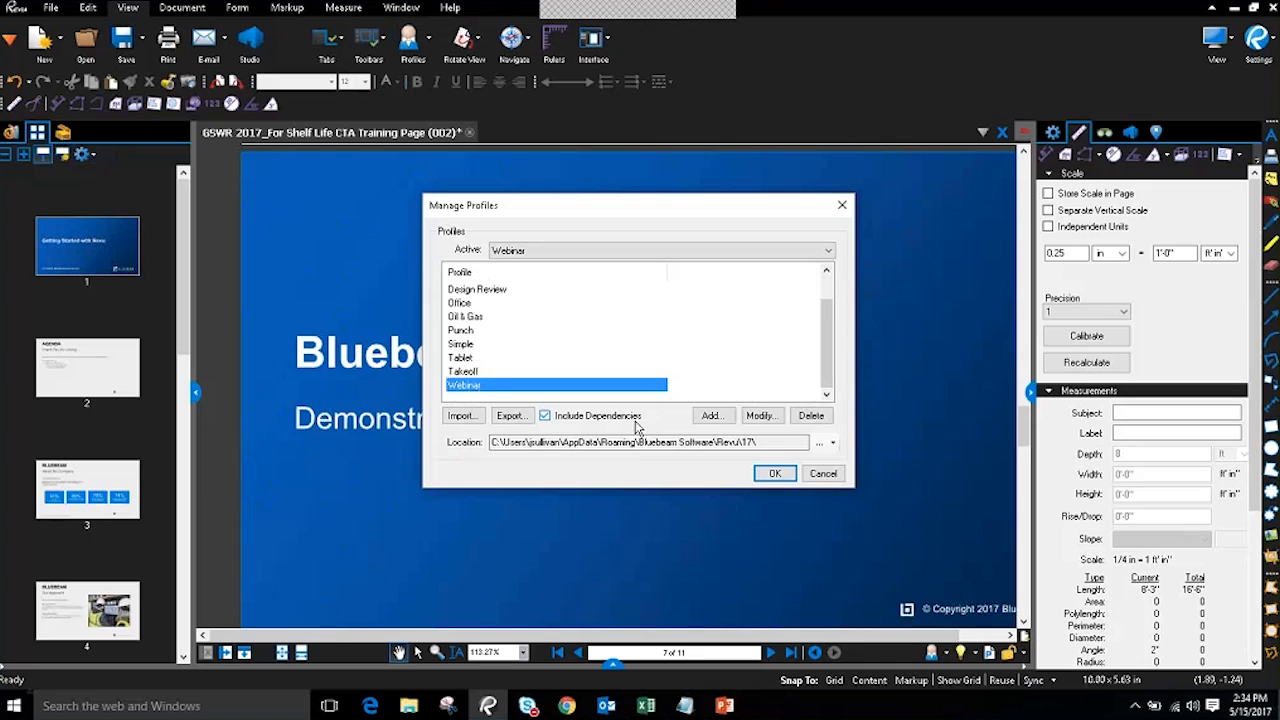
click(509, 419)
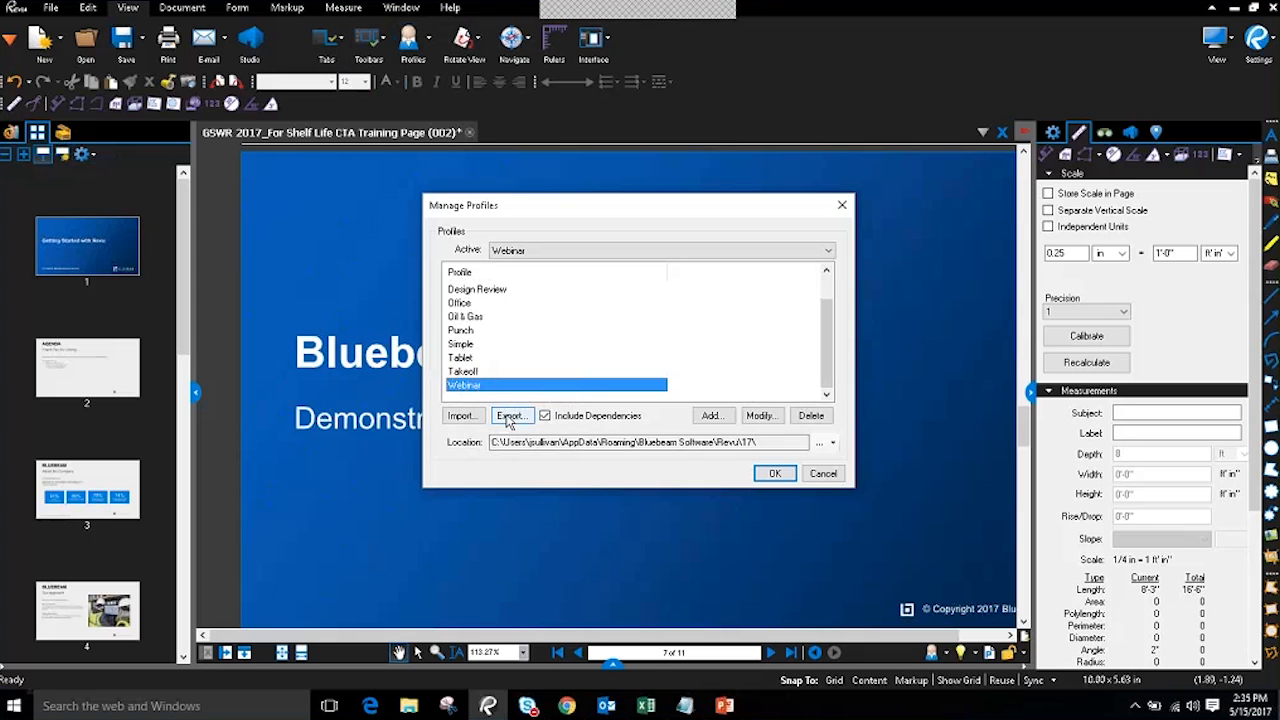
click(838, 205)
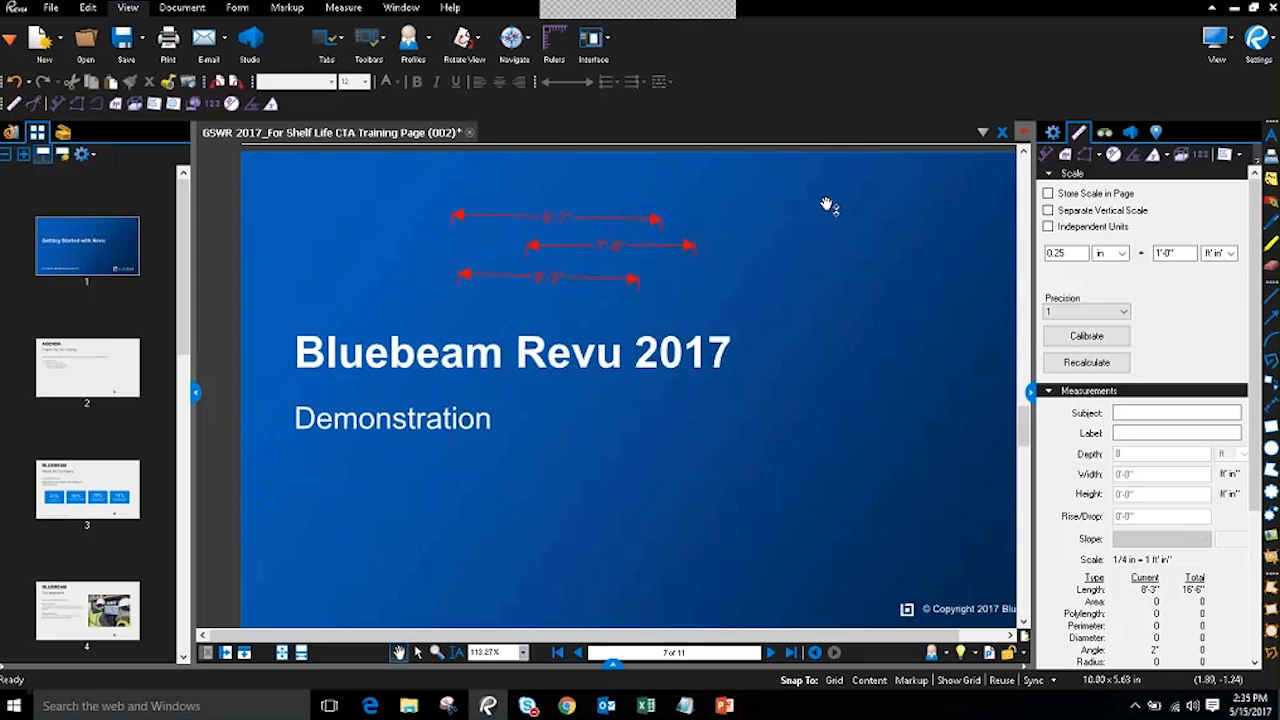
- Open the pinned files Combined Set.pdf and A1.1.1 - 1ST FLOOR PLAN SOUTH from File Access
drag(796, 331, 763, 331)
drag(324, 263, 327, 256)
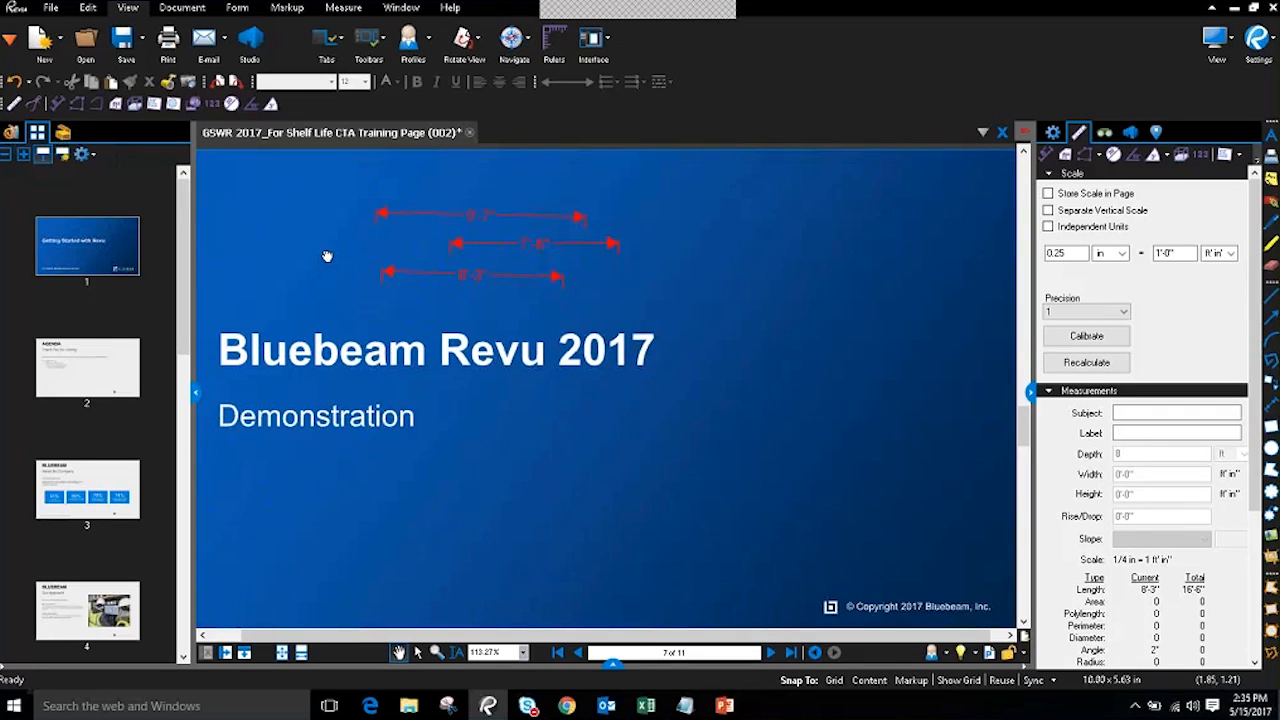
click(12, 133)
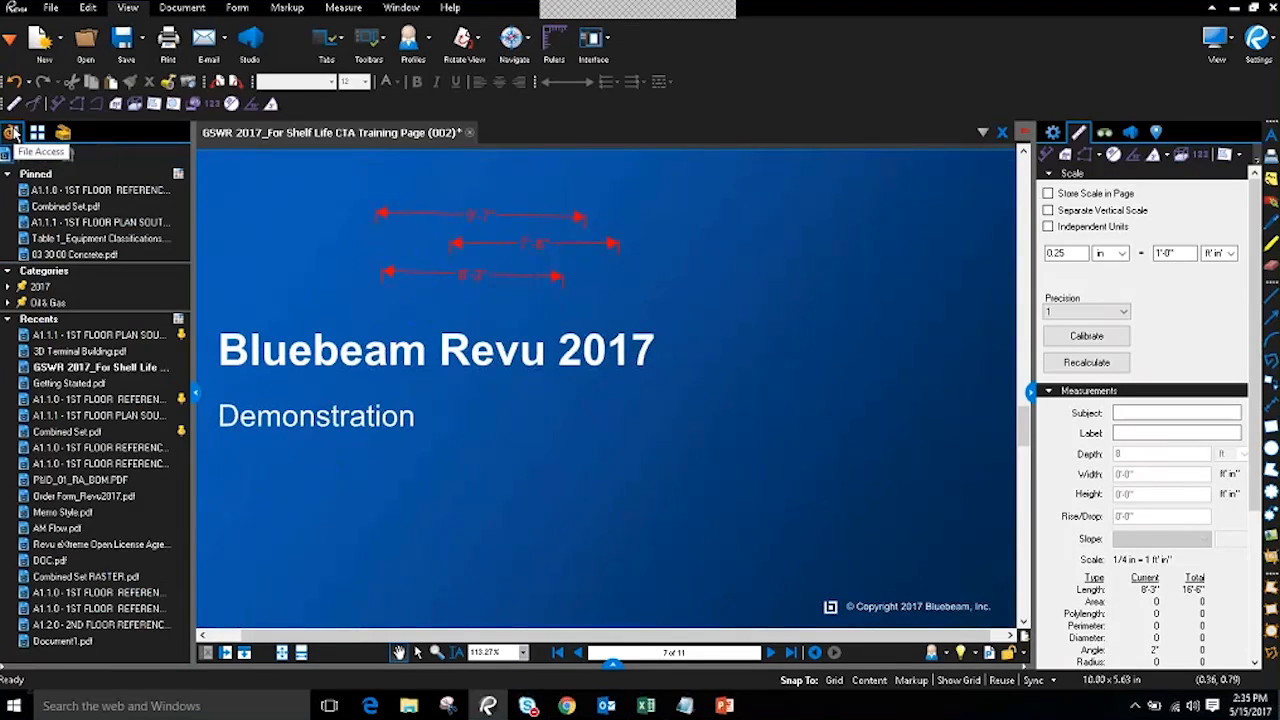
click(65, 206)
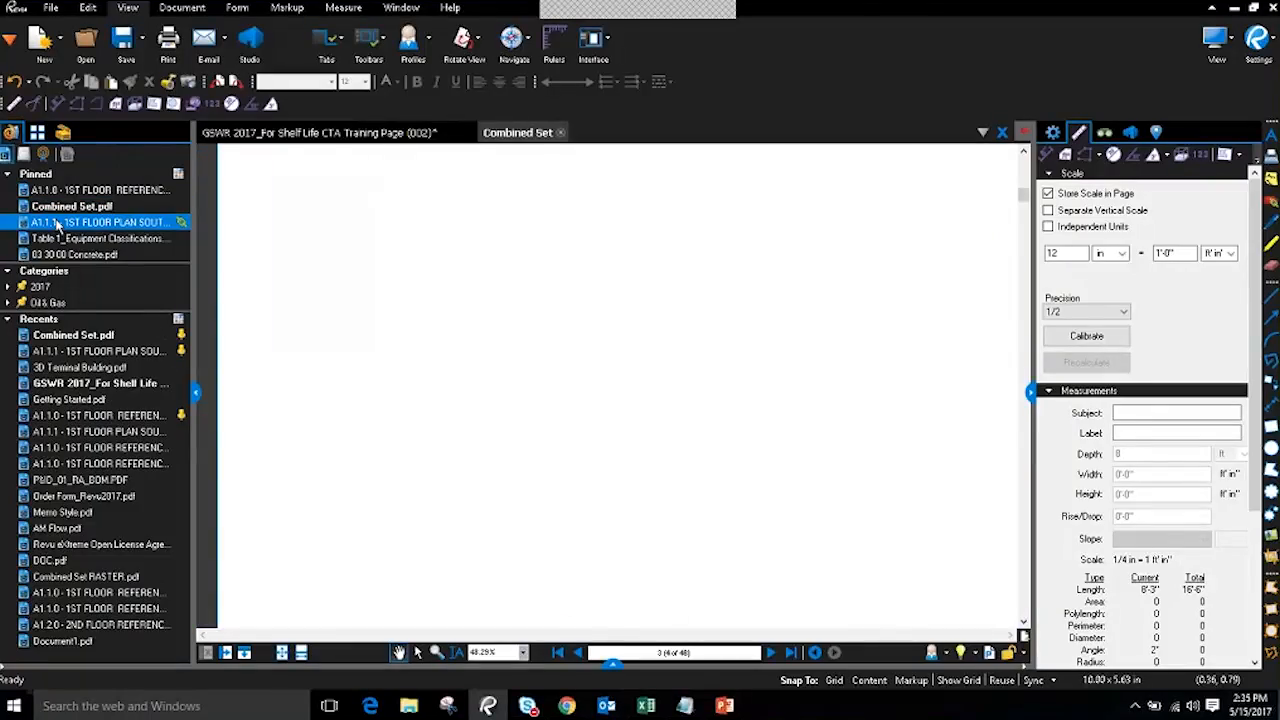
click(70, 222)
drag(587, 317, 667, 346)
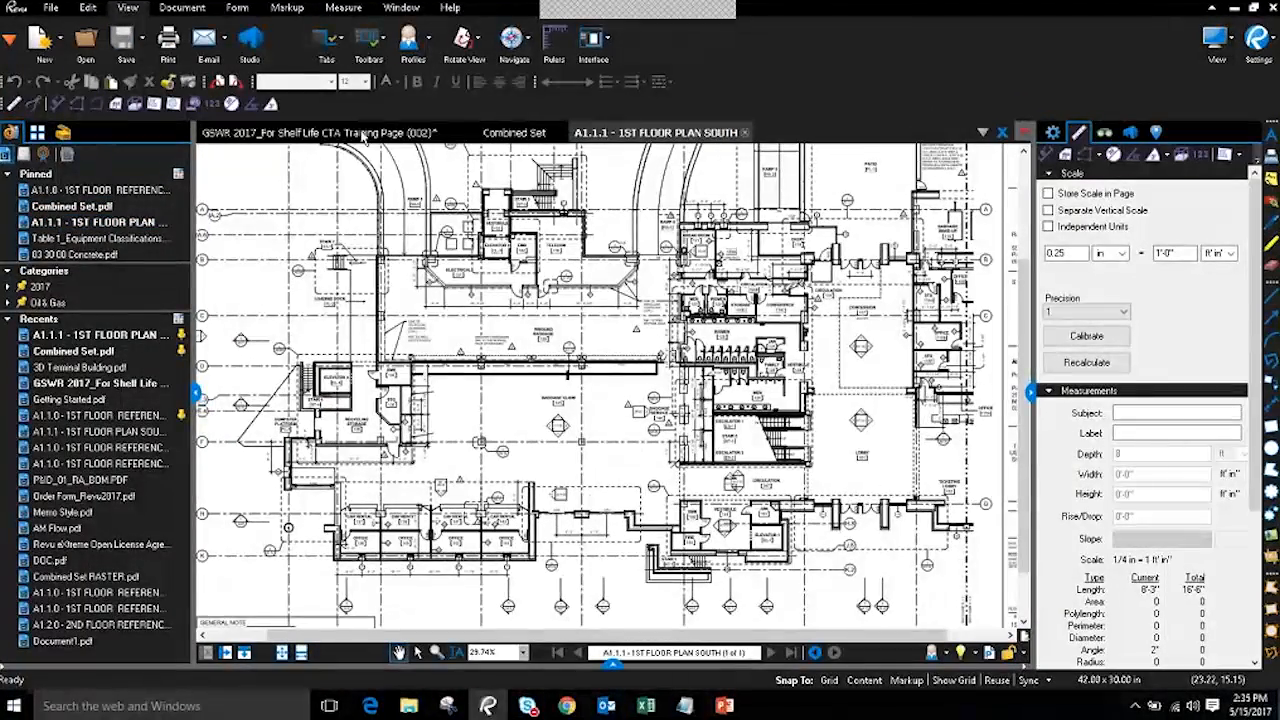
- Preview the pinned file A1.1.0 - 1ST FLOOR REFERENCE PLAN.pdf without opening it
mouse_move(101, 205)
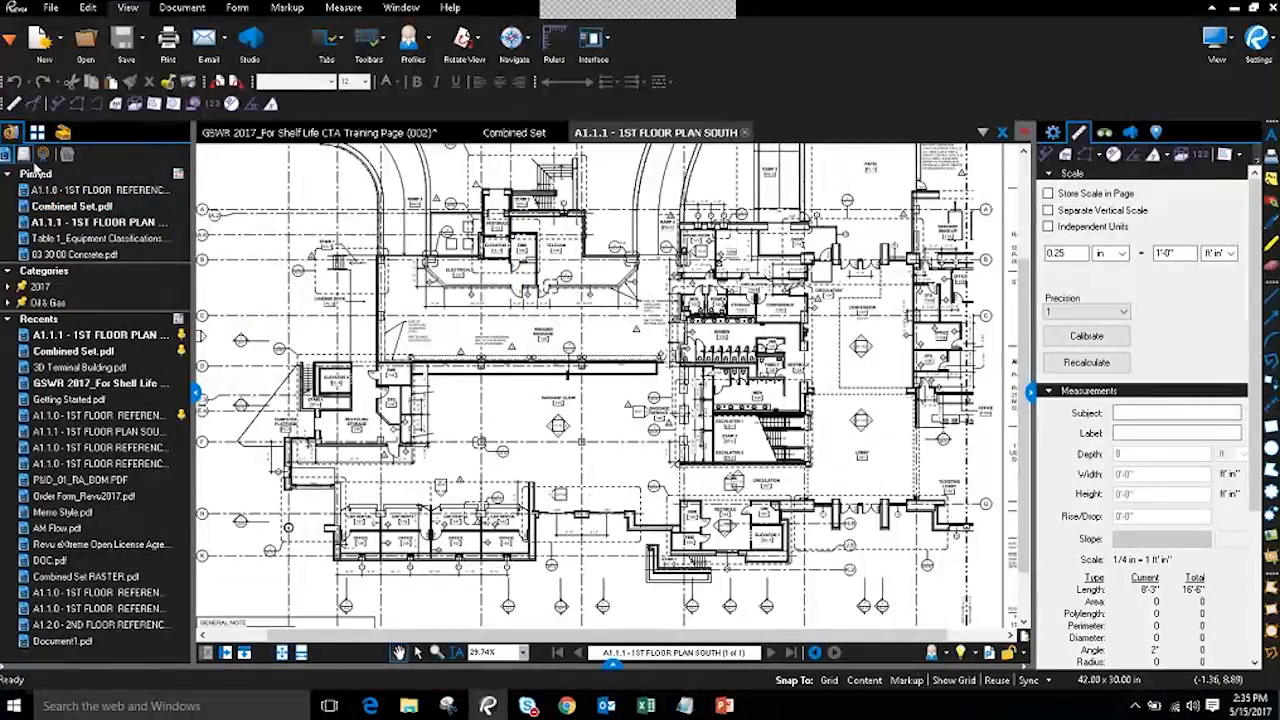
click(98, 210)
click(97, 192)
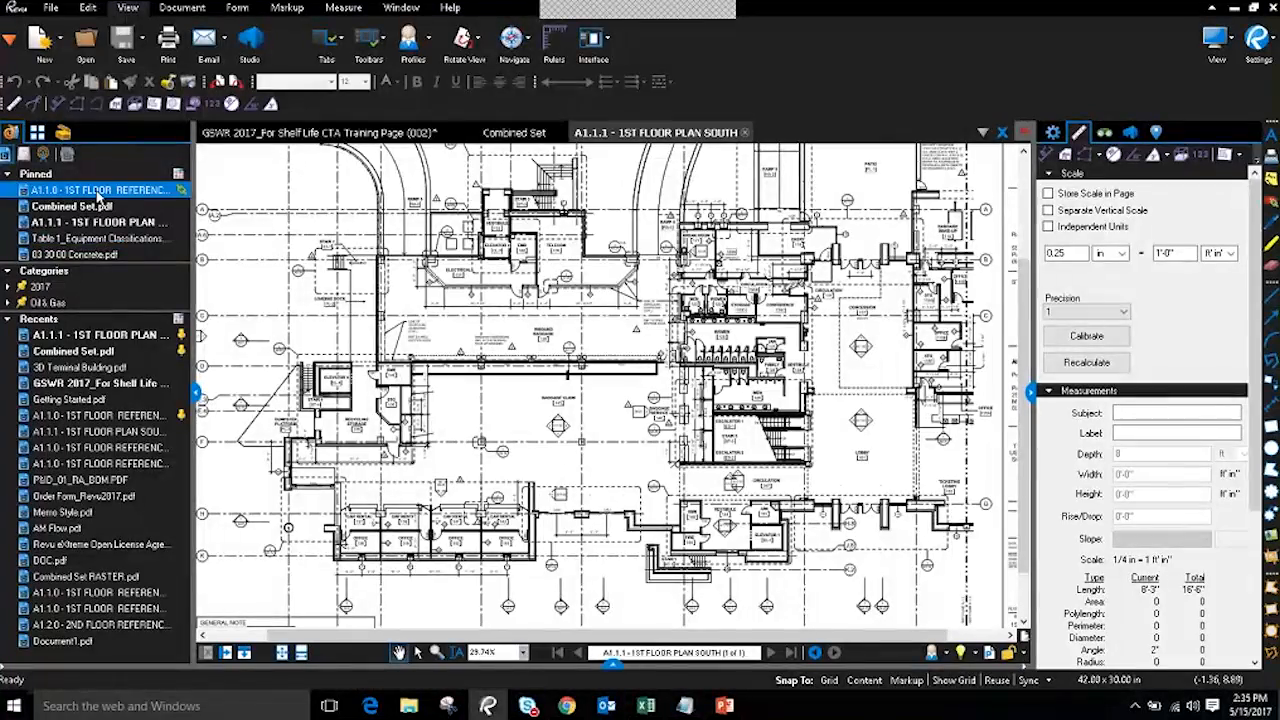
mouse_move(97, 198)
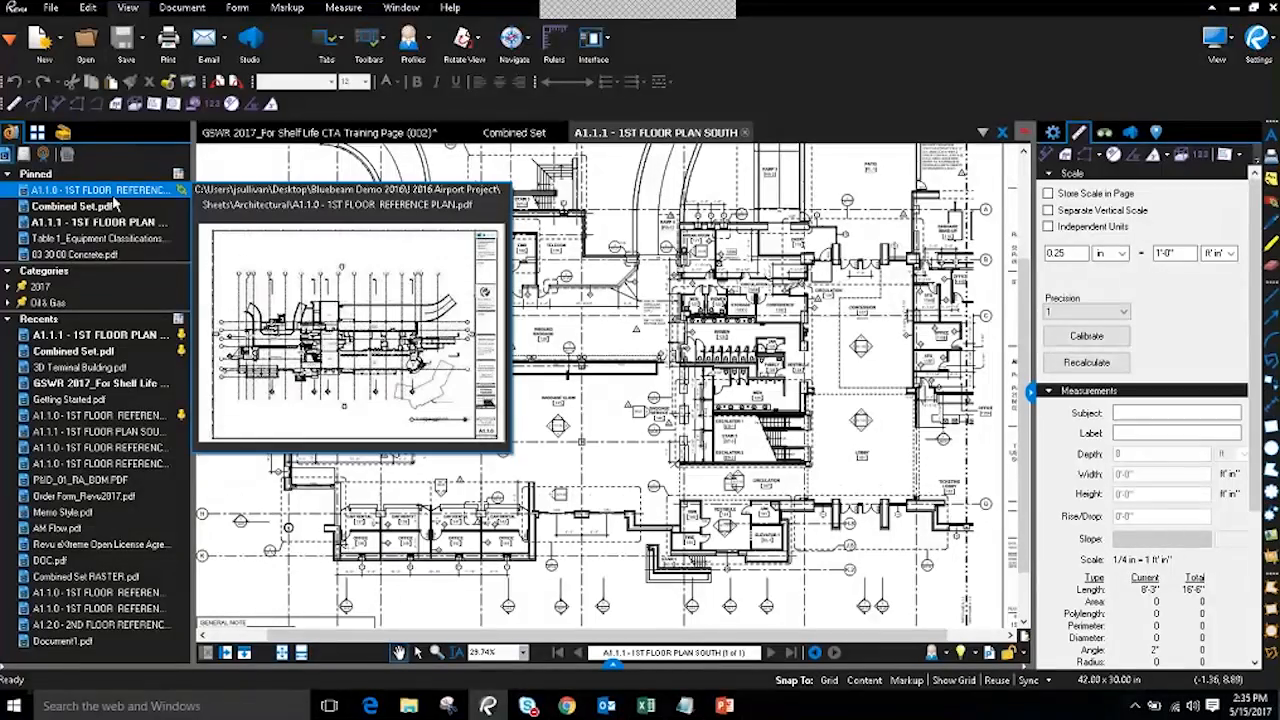
- Switch to File Explorer, open 3D Terminal Building.pdf from Bluebeam Demo 2017 > 05_Specific Review Features > 3D, and orbit the model to its opposite side
click(409, 706)
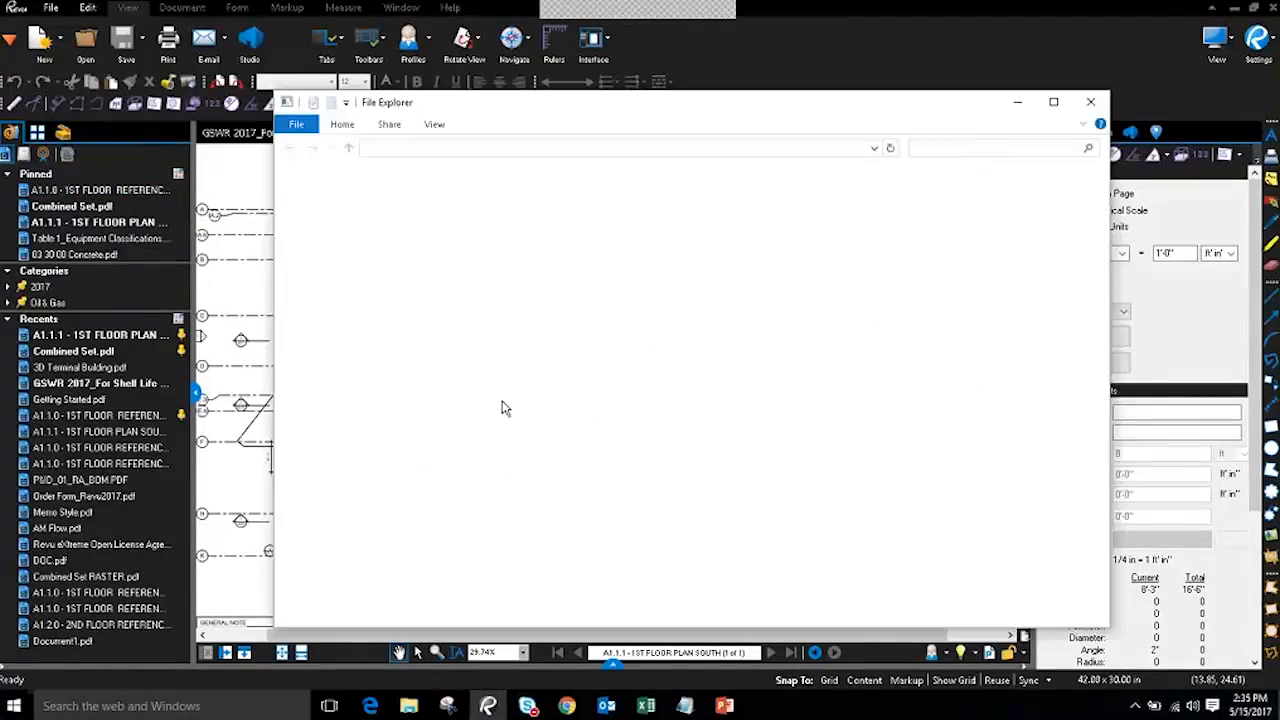
click(369, 240)
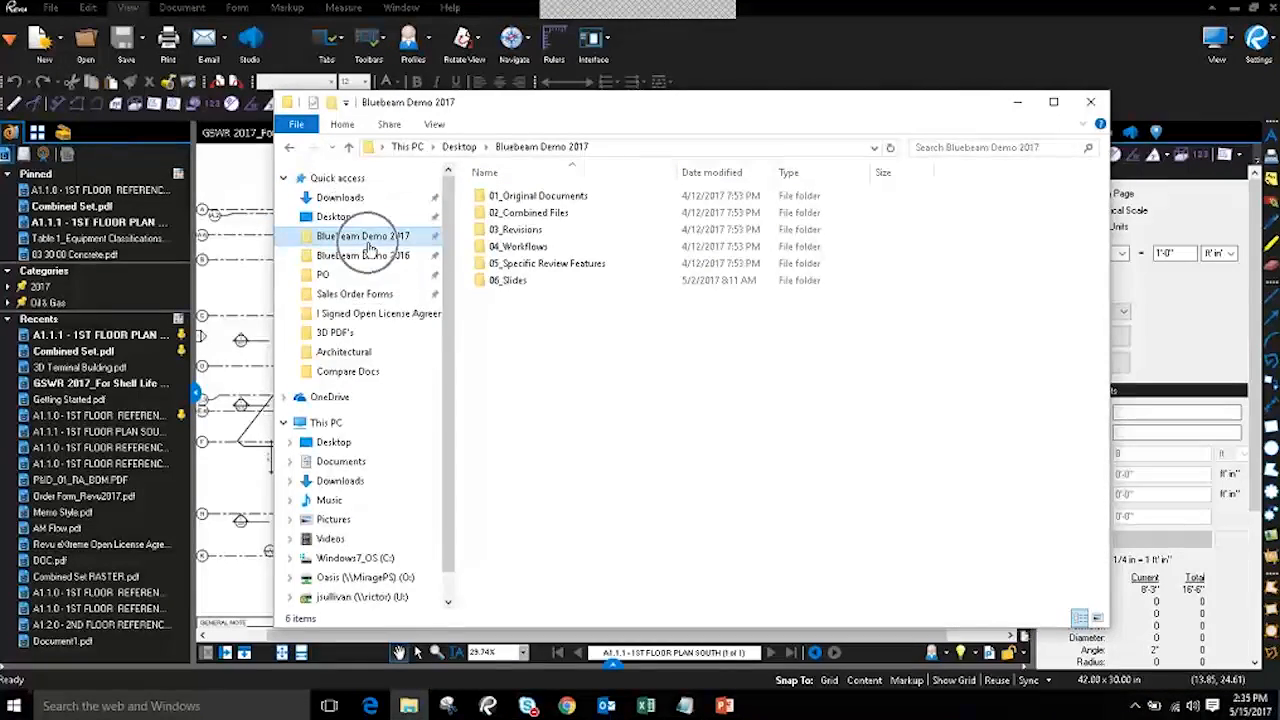
double_click(516, 266)
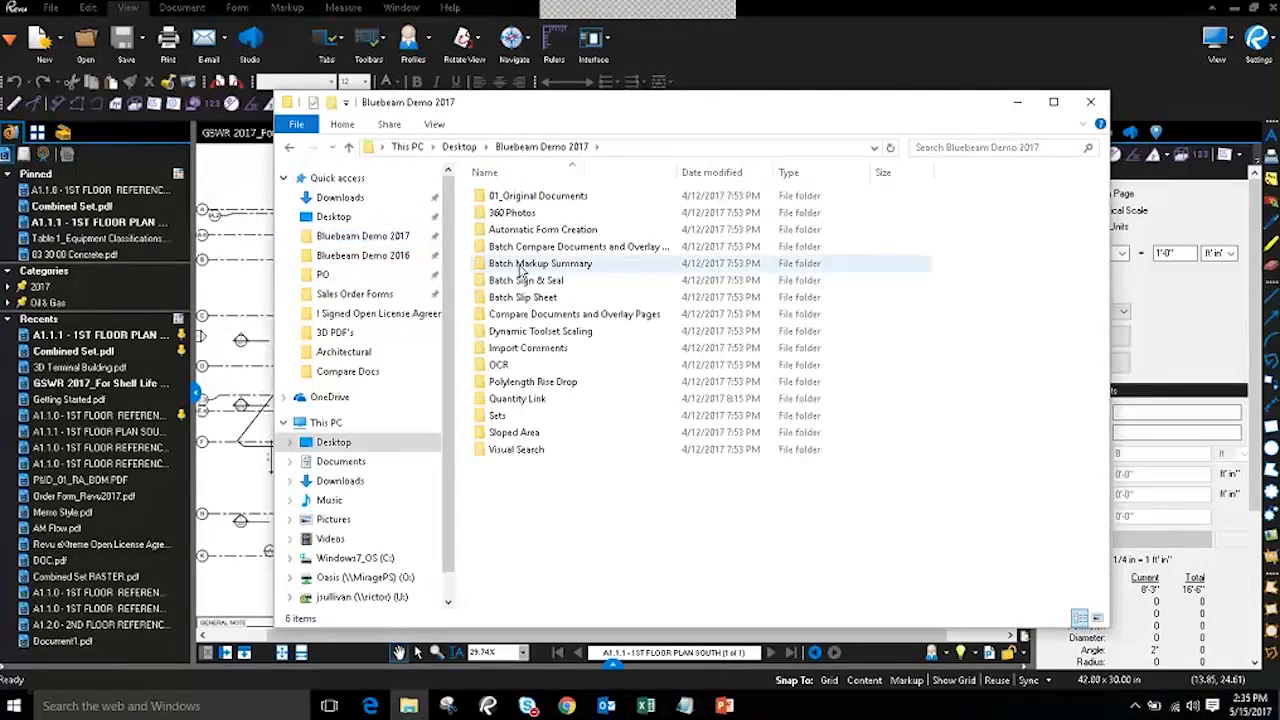
click(497, 197)
double_click(497, 197)
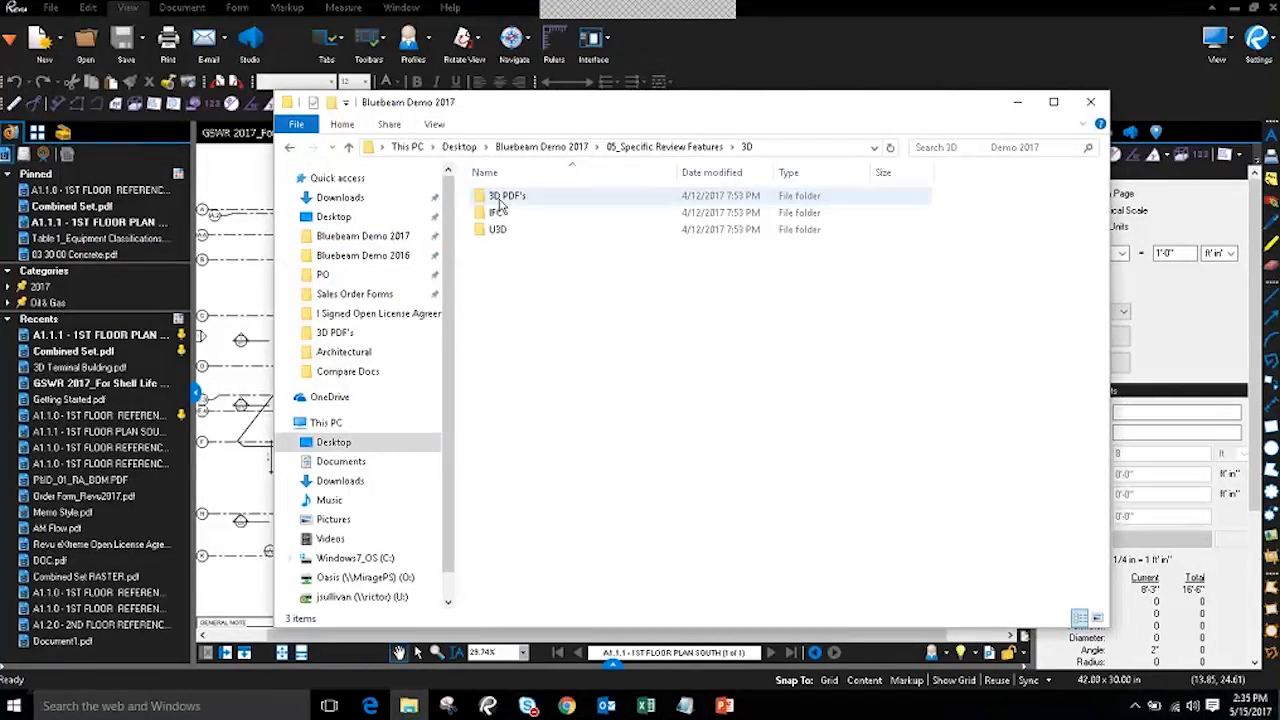
double_click(560, 229)
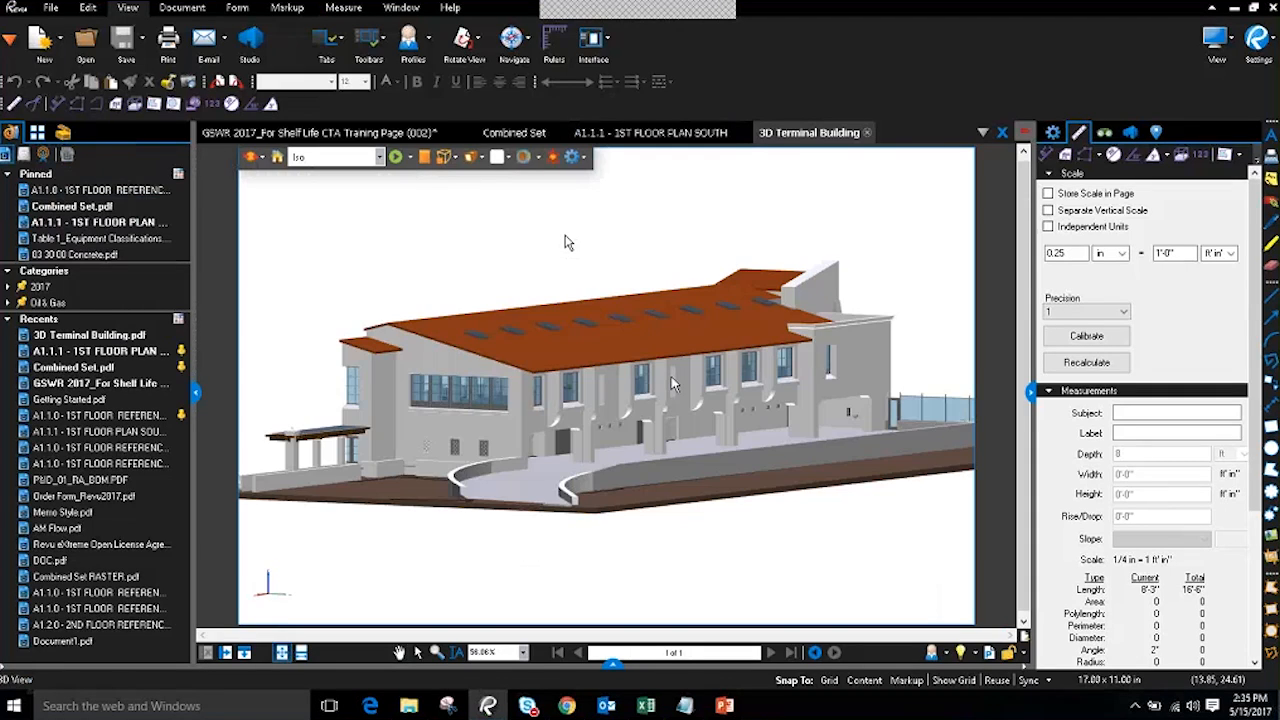
drag(702, 396, 615, 419)
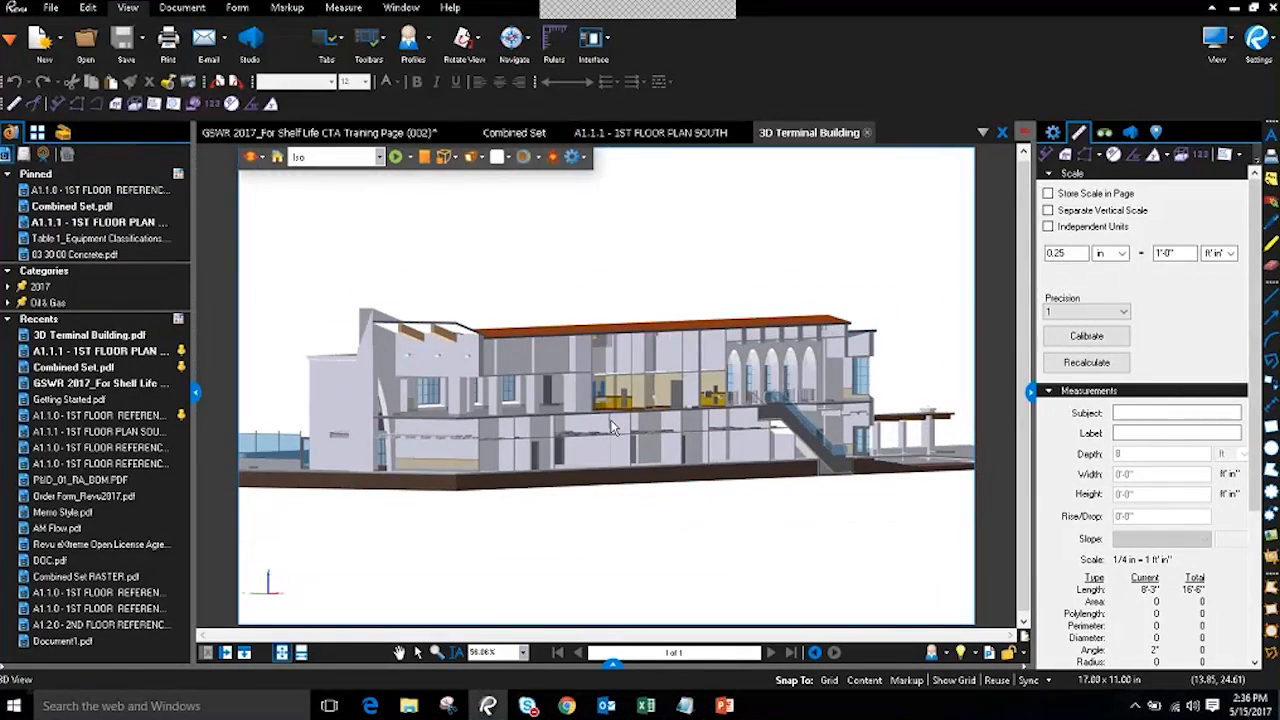
click(68, 335)
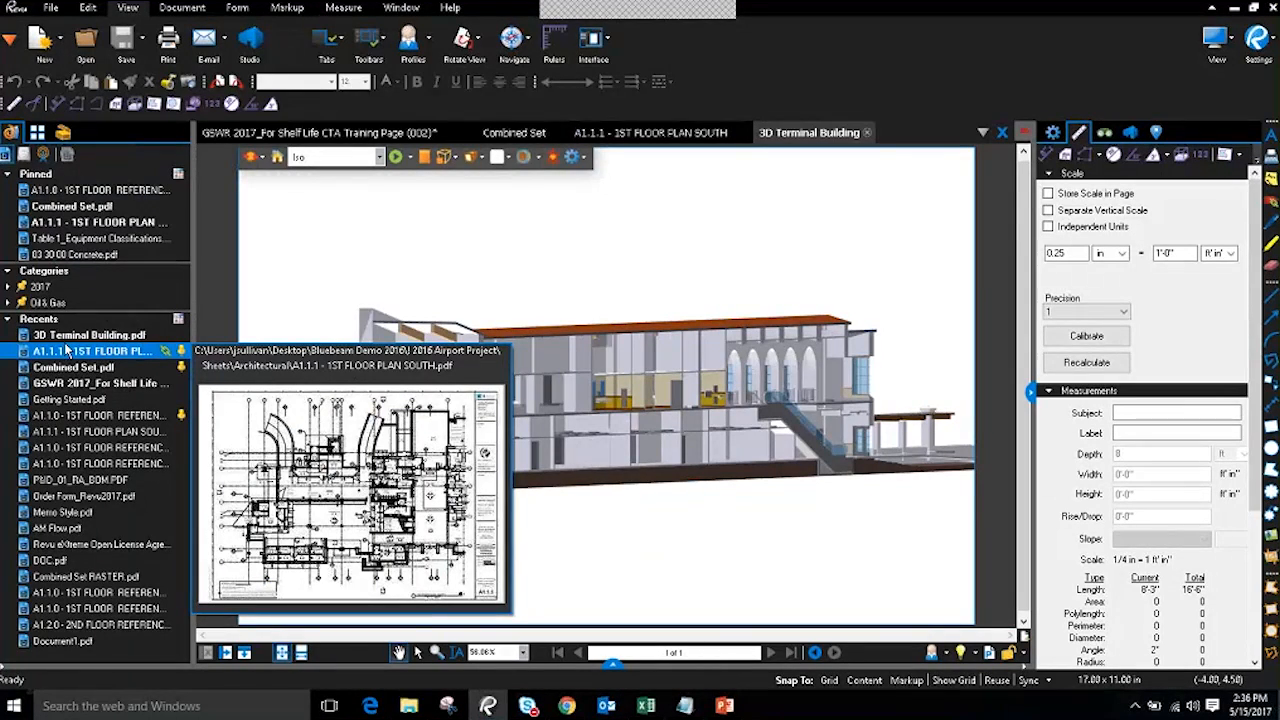
- Close 3D Terminal Building.pdf and reopen it from the recent files in File Access
mouse_move(67, 337)
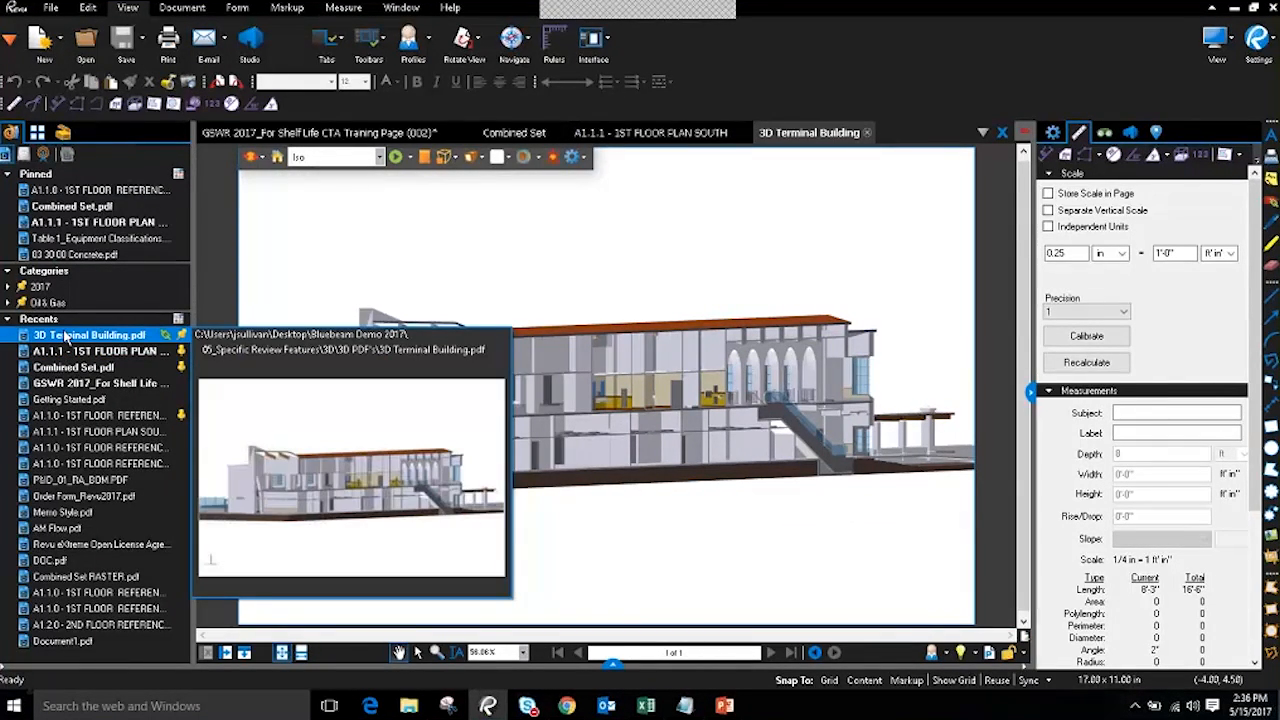
click(867, 132)
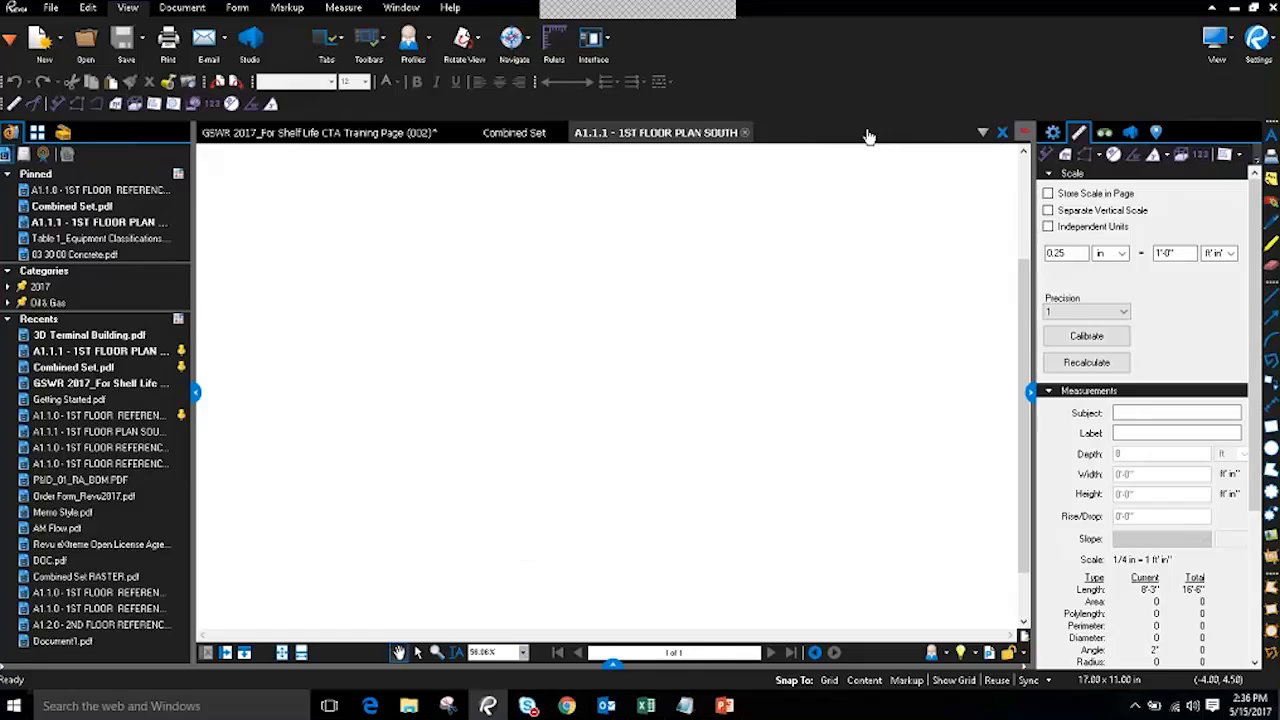
click(48, 337)
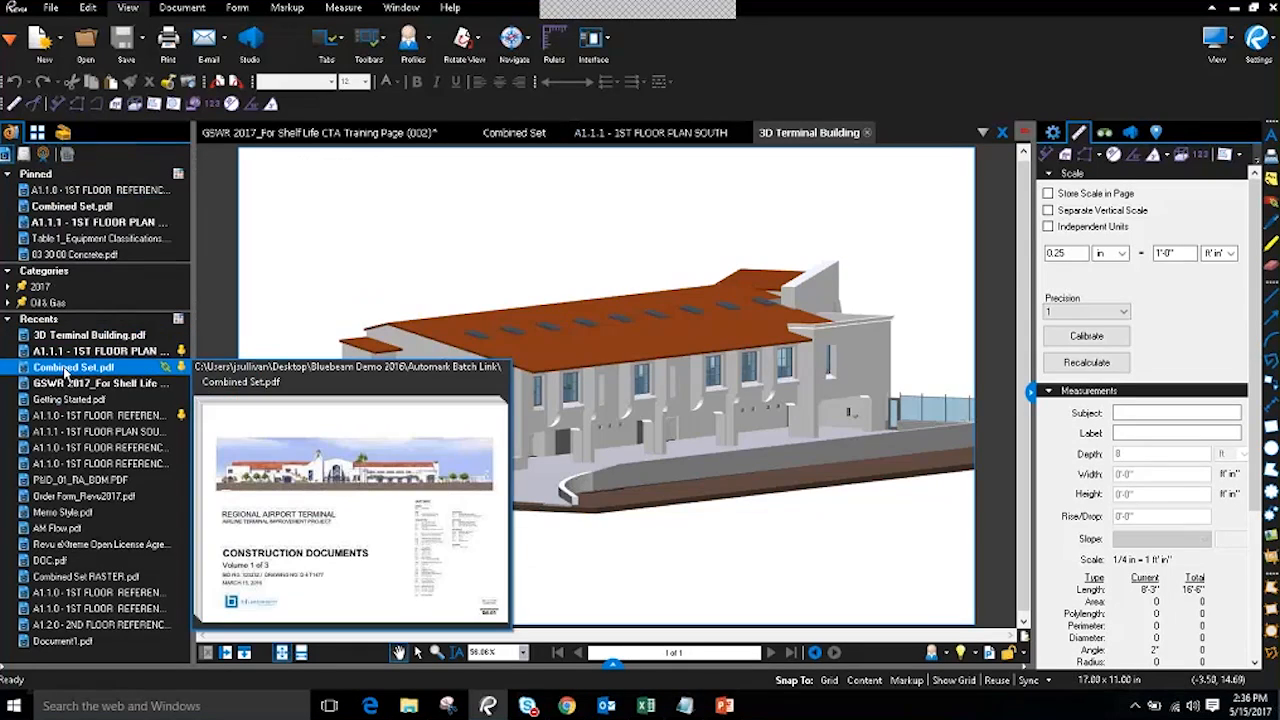
- Orbit the terminal building model to view its other end, and close the file
drag(811, 398, 610, 414)
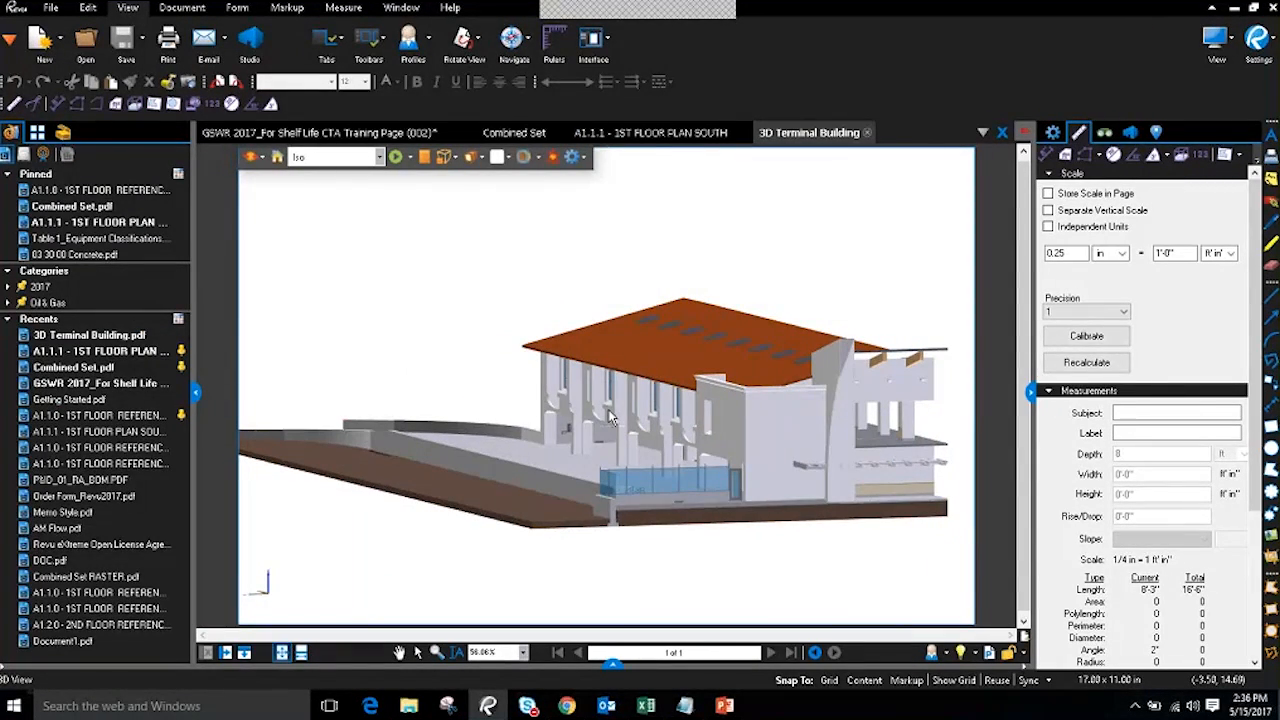
click(868, 133)
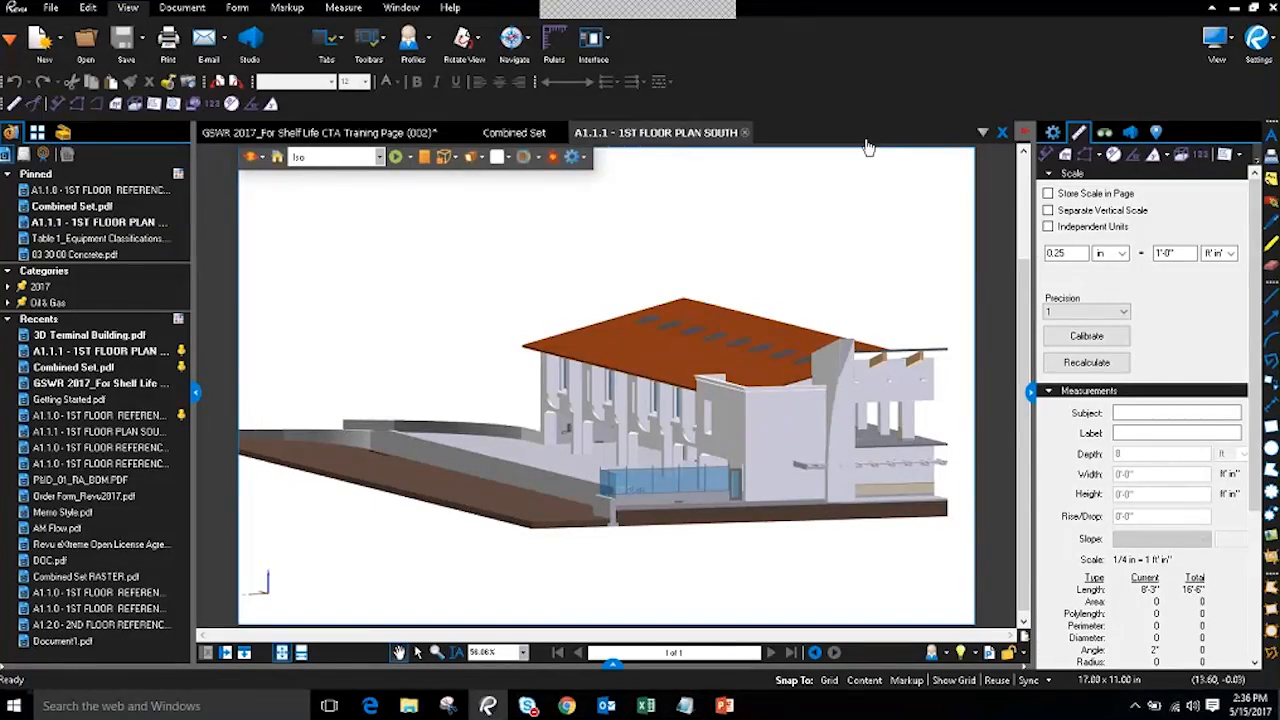
- Pin the recent file 3D Terminal Building.pdf to a new category named Webinar
mouse_move(118, 340)
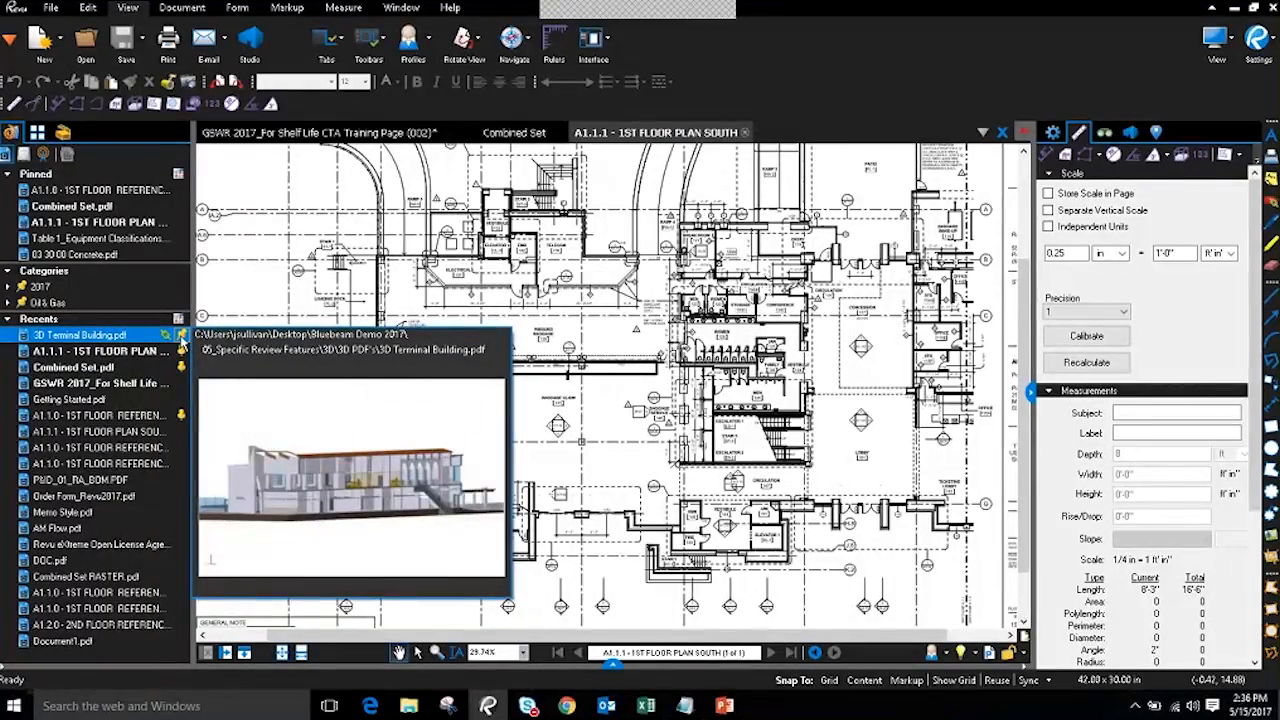
click(181, 338)
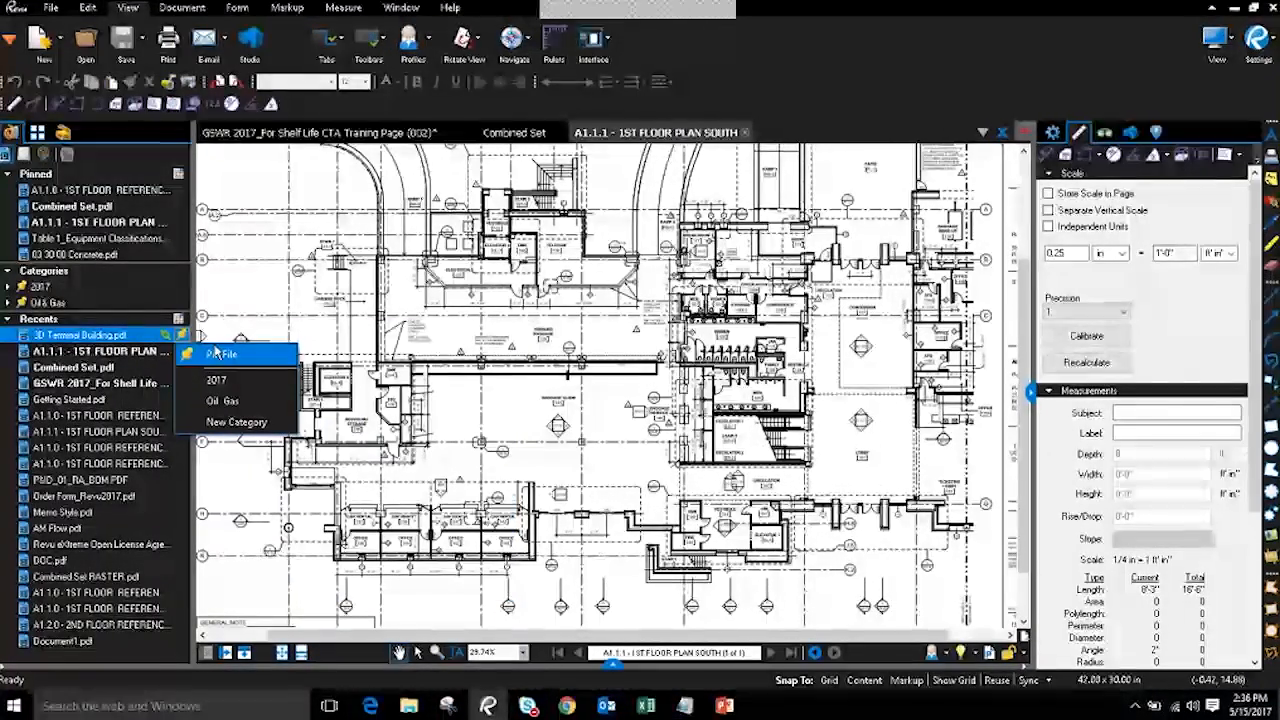
key(ctrl)
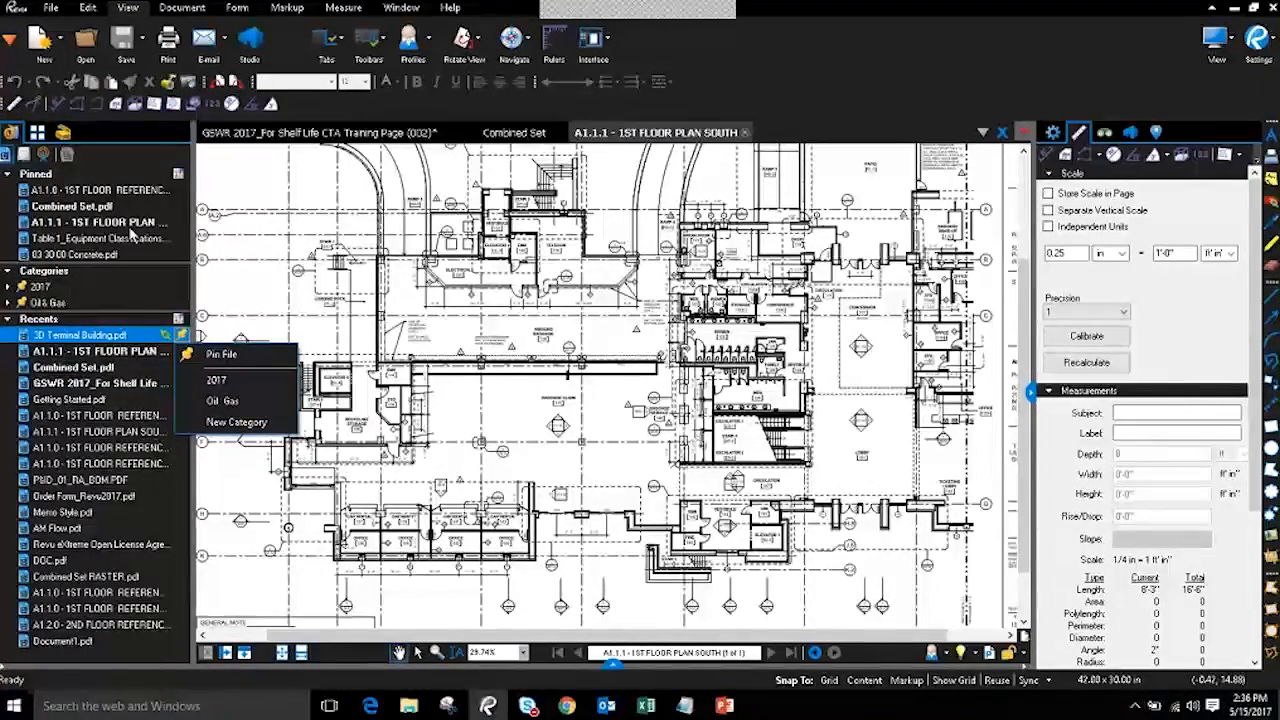
click(228, 421)
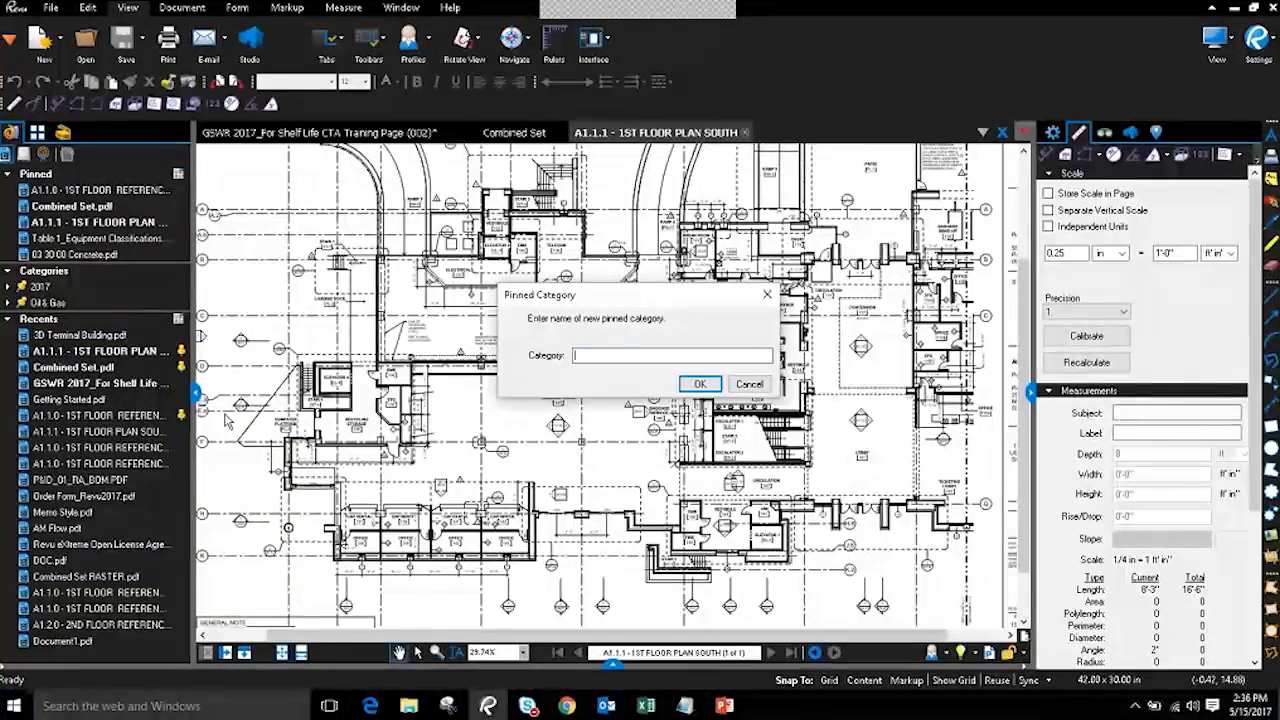
text(Webinar)
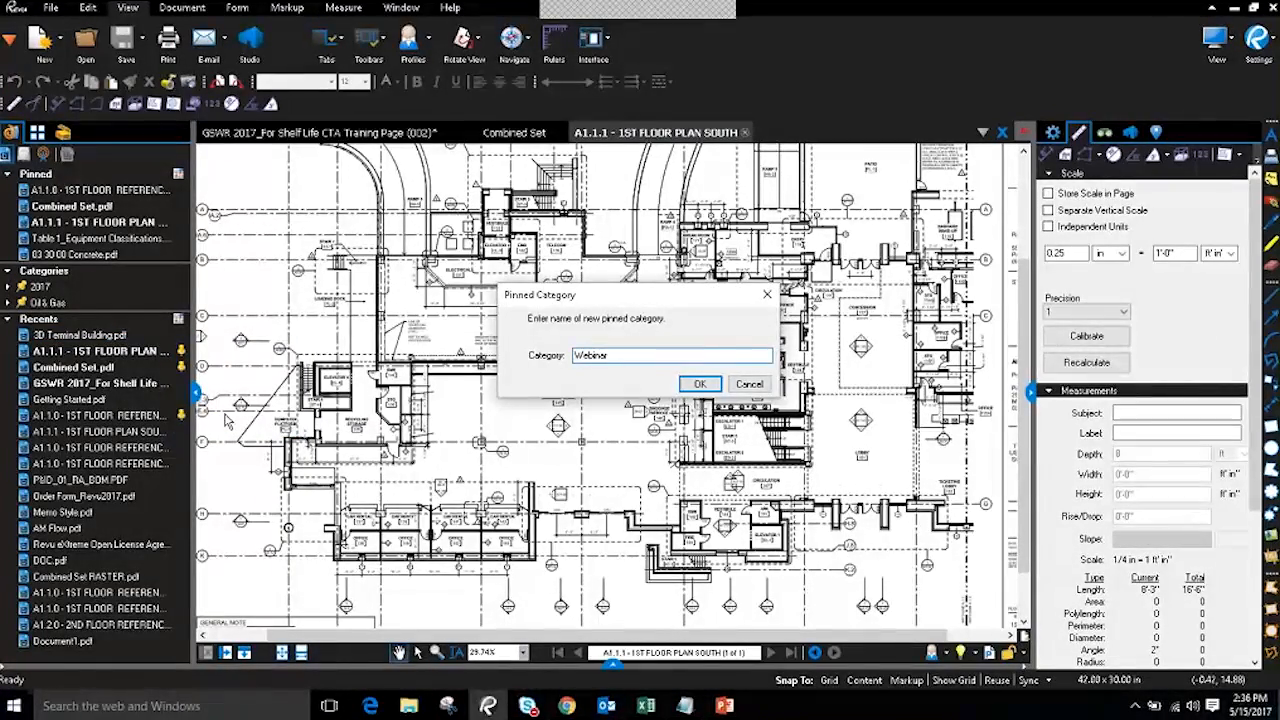
key(Return)
click(75, 303)
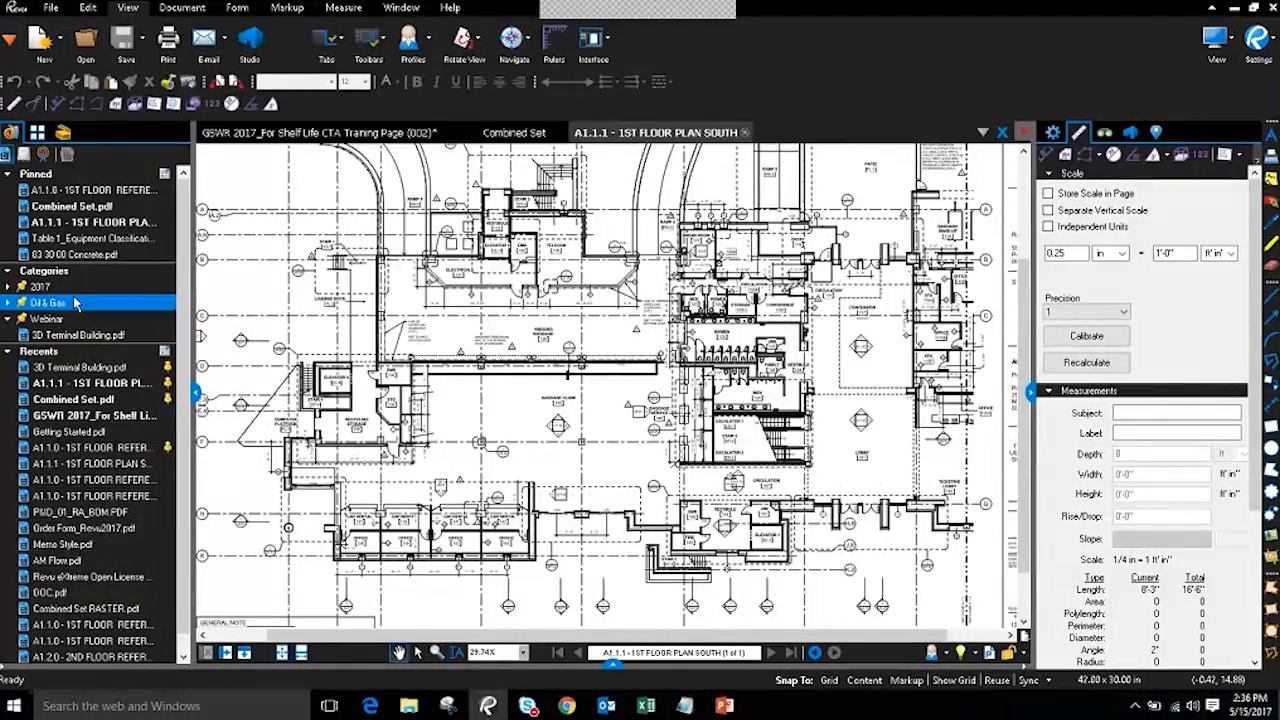
- Open 3D Terminal Building.pdf from the Webinar category and close it again
click(62, 337)
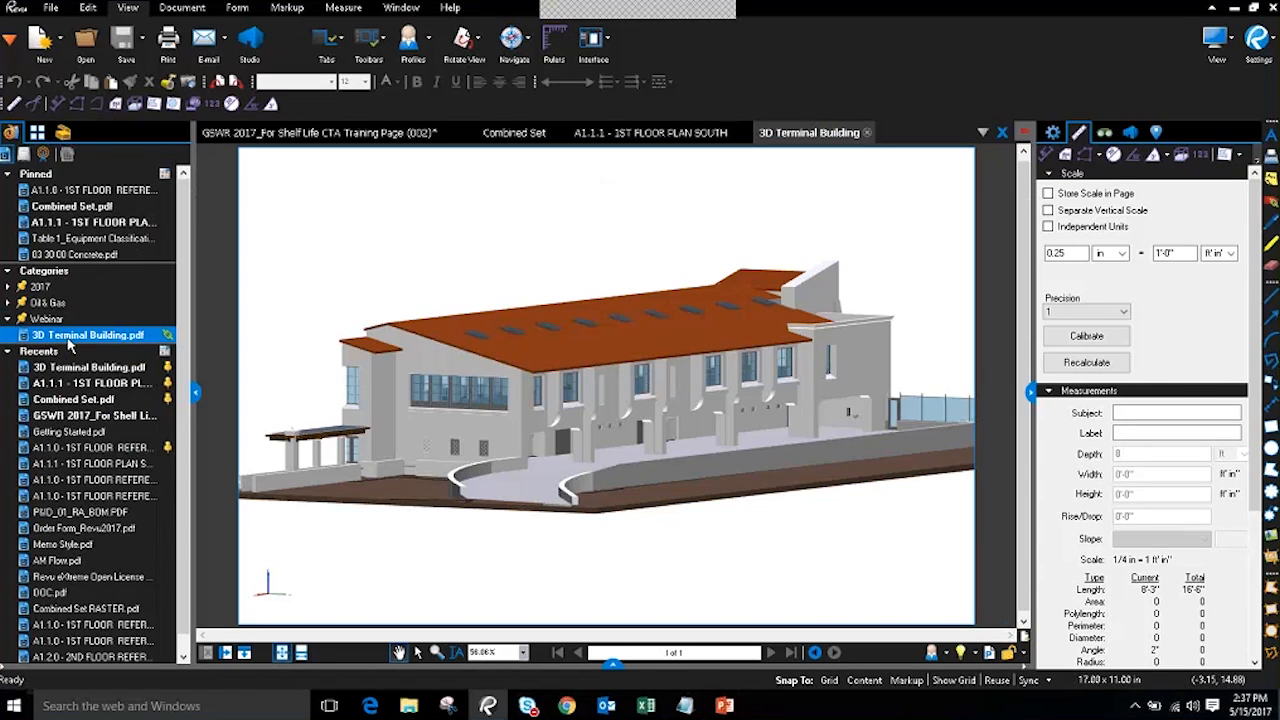
click(70, 345)
click(866, 132)
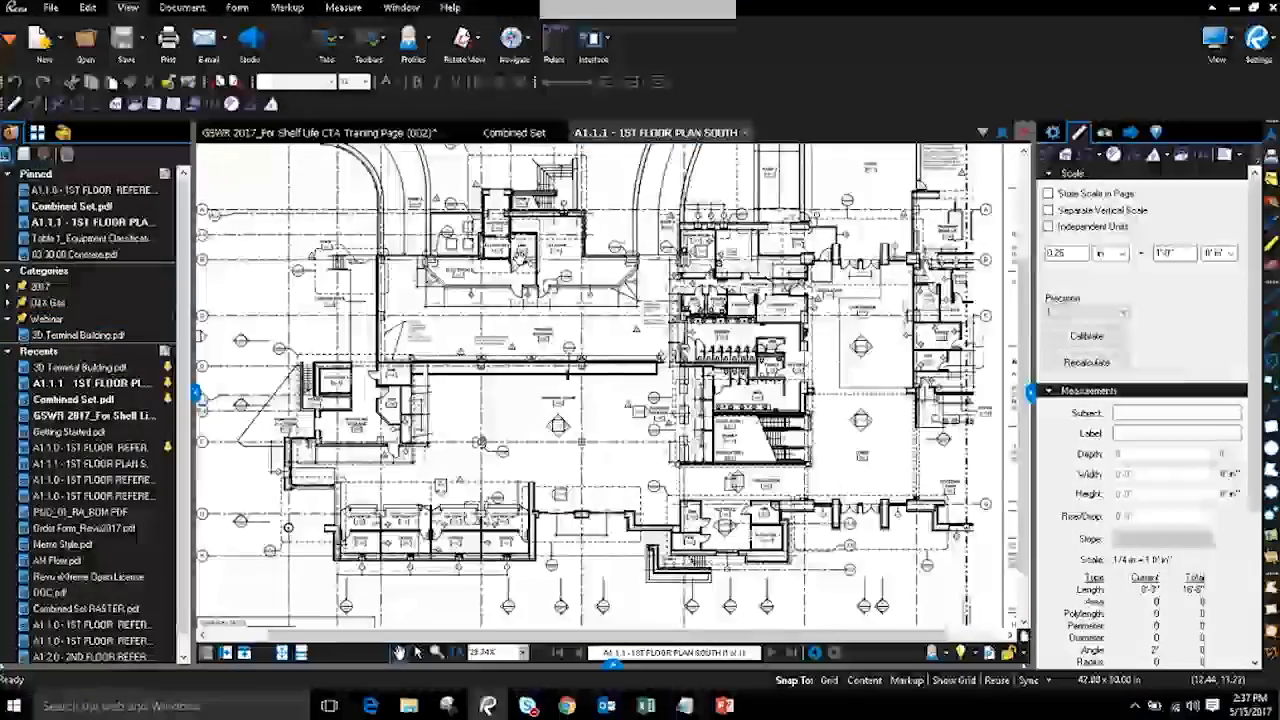
- Show the page thumbnails of Combined Set and browse through its sheets
click(530, 133)
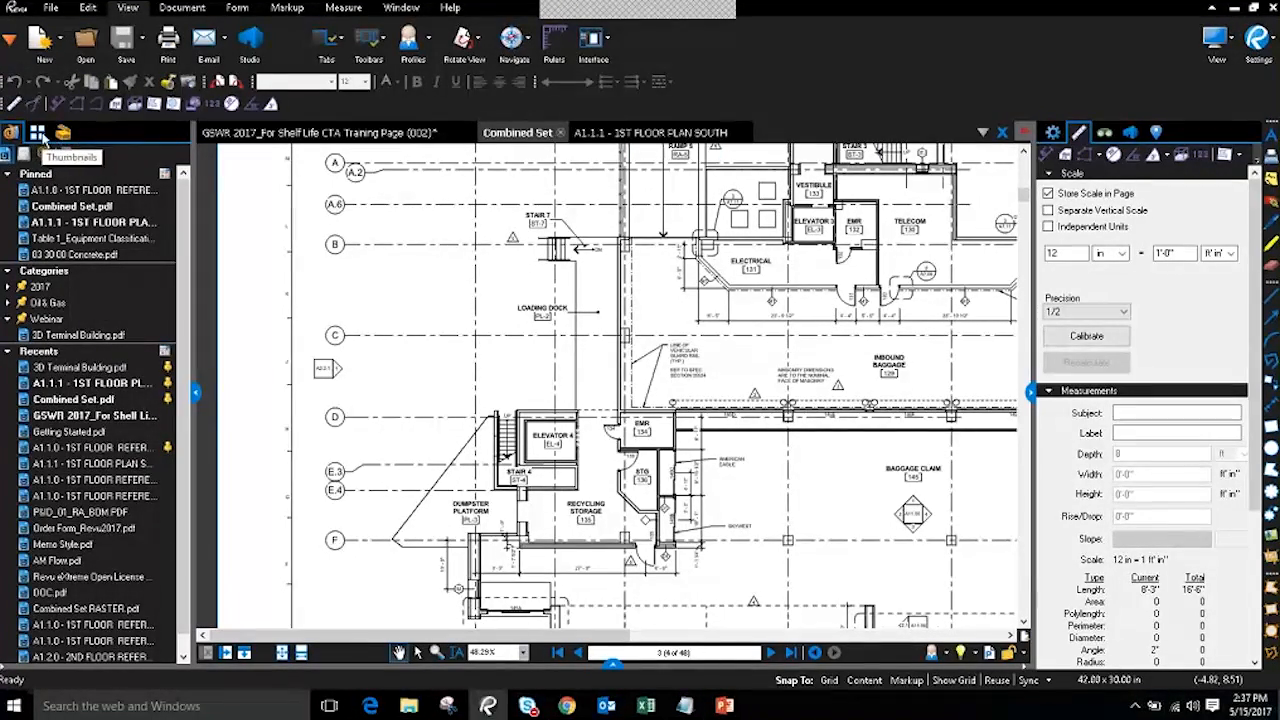
click(38, 133)
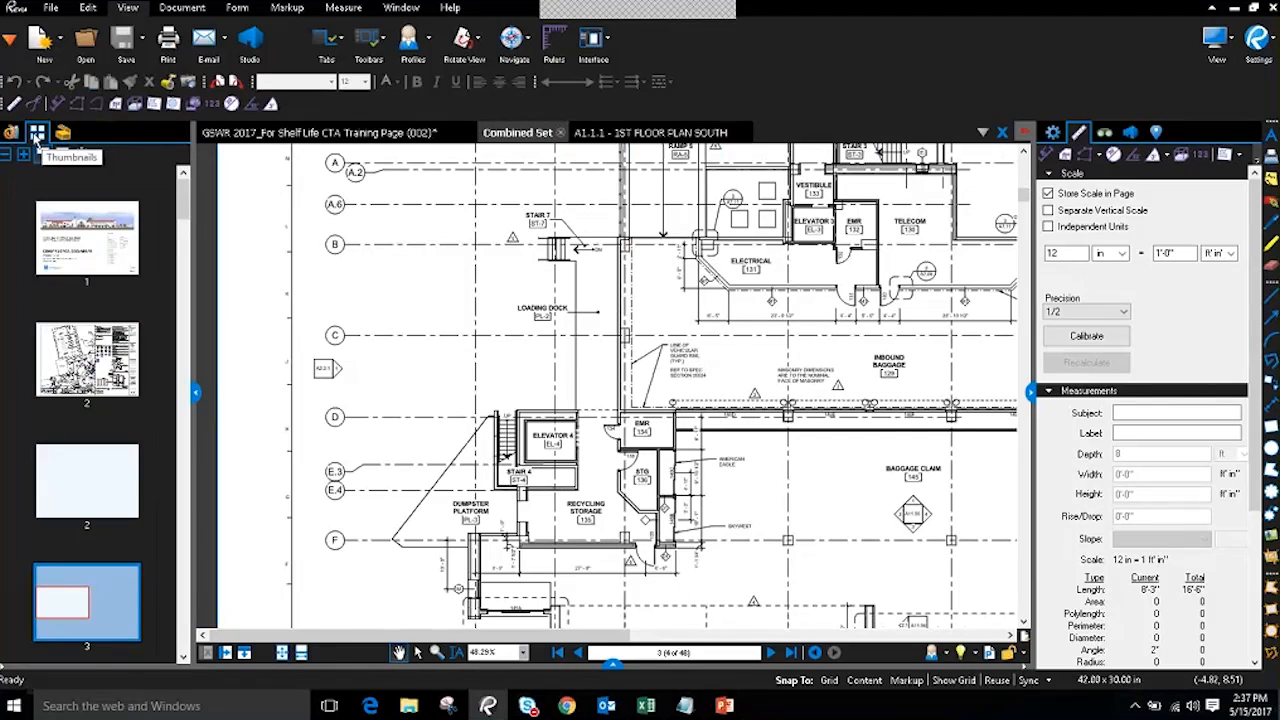
click(97, 243)
click(93, 352)
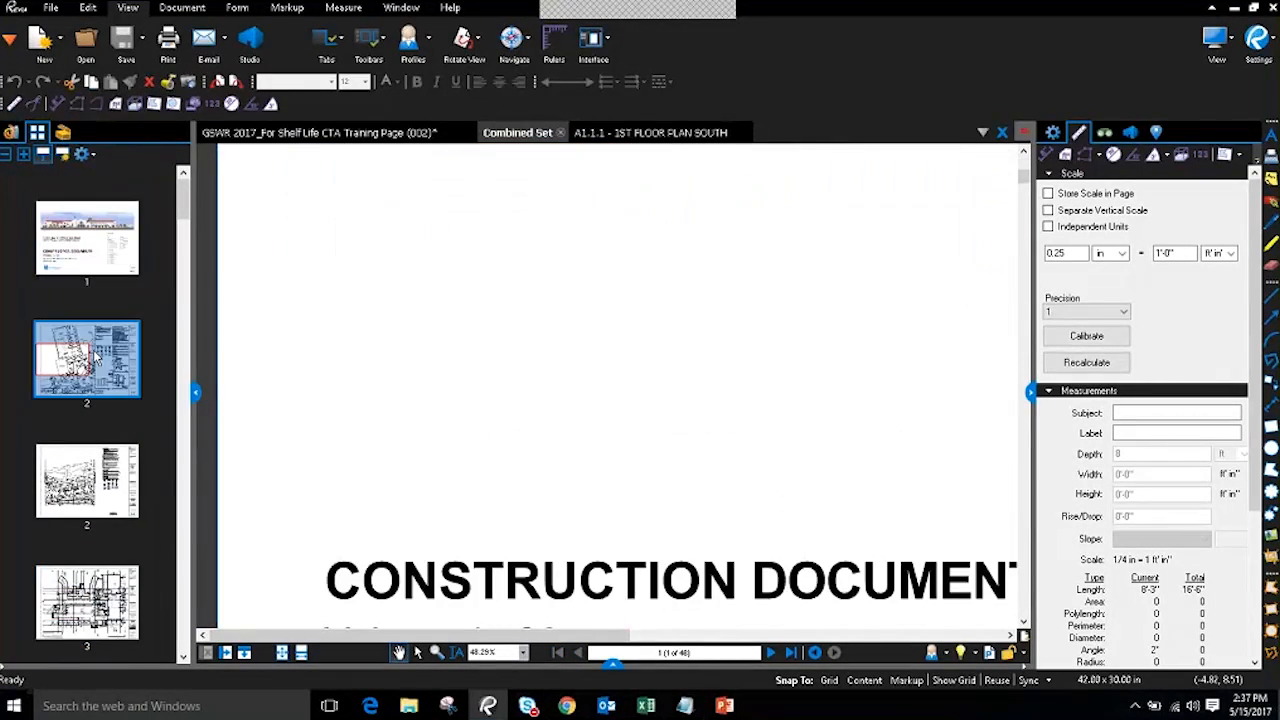
click(90, 476)
scroll(90, 470, down, 3)
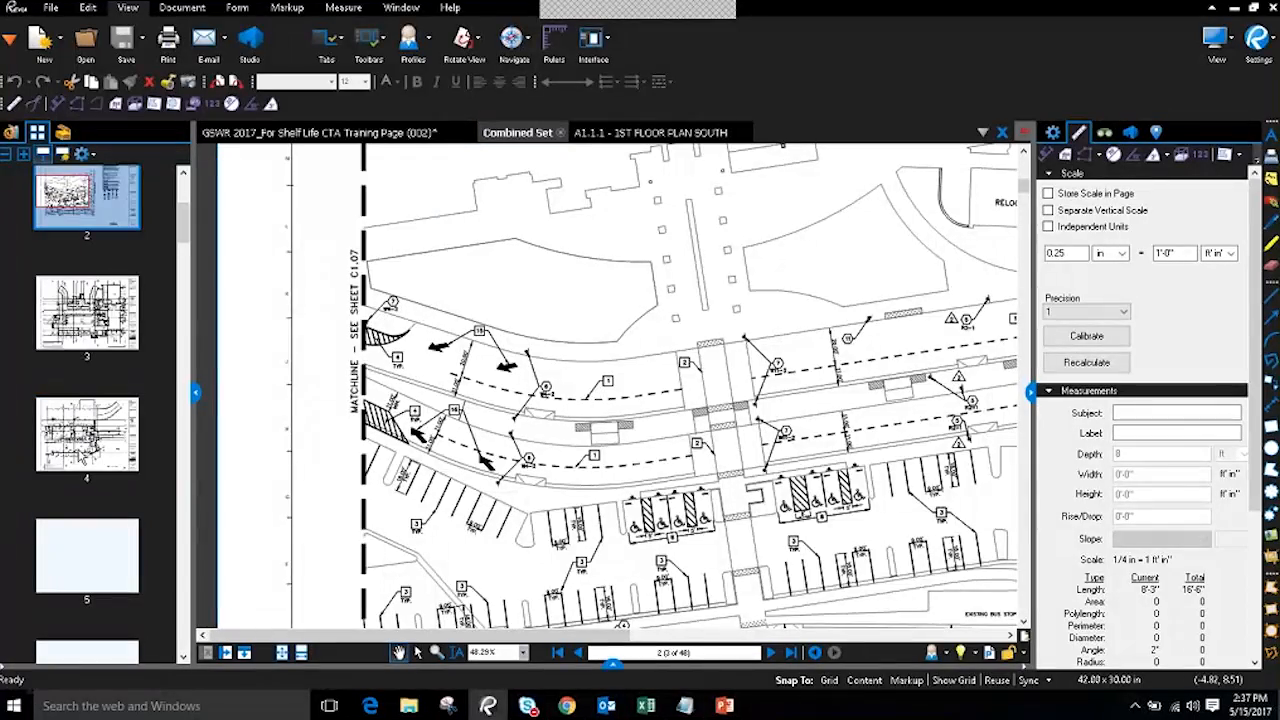
click(87, 434)
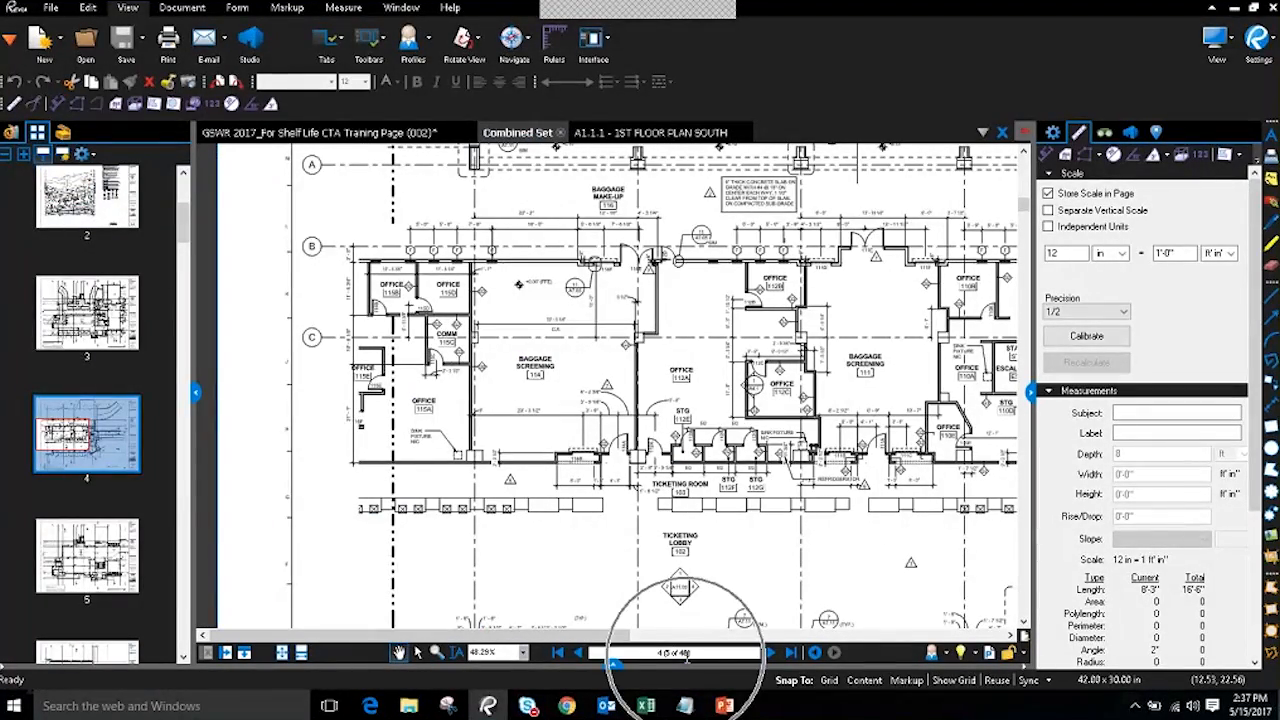
scroll(98, 400, down, 10)
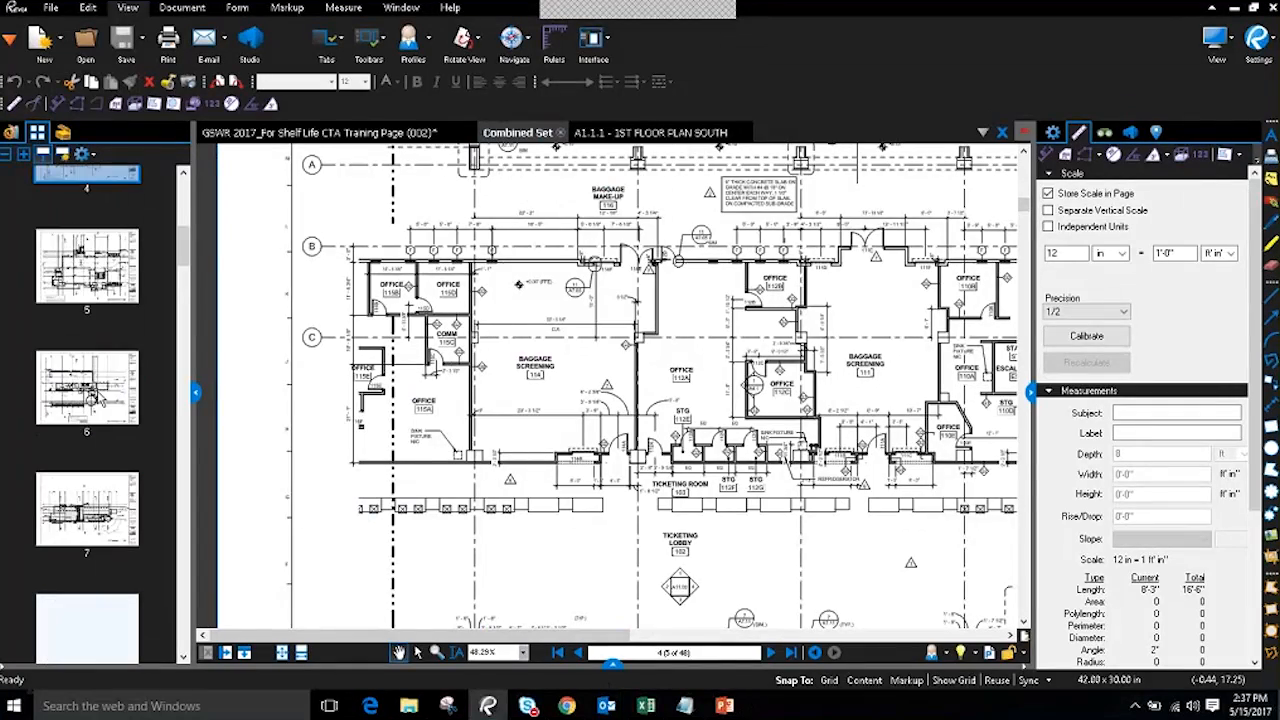
scroll(98, 400, down, 10)
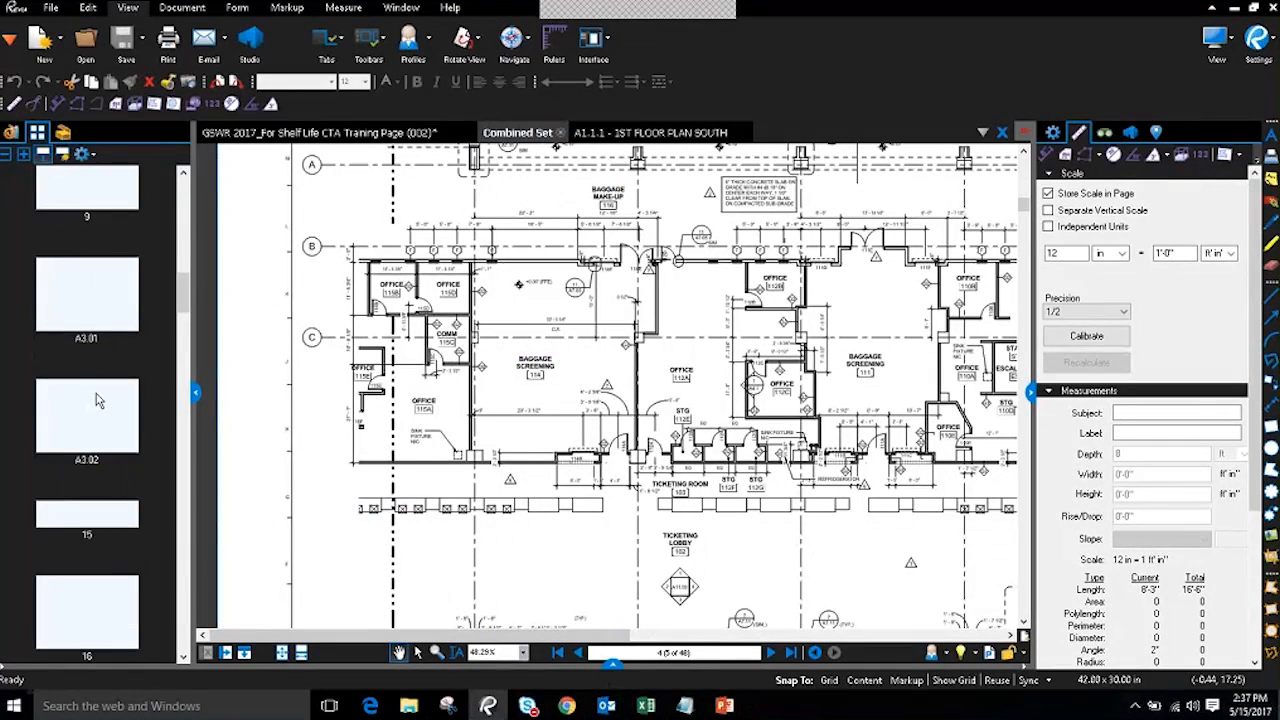
scroll(98, 400, up, 10)
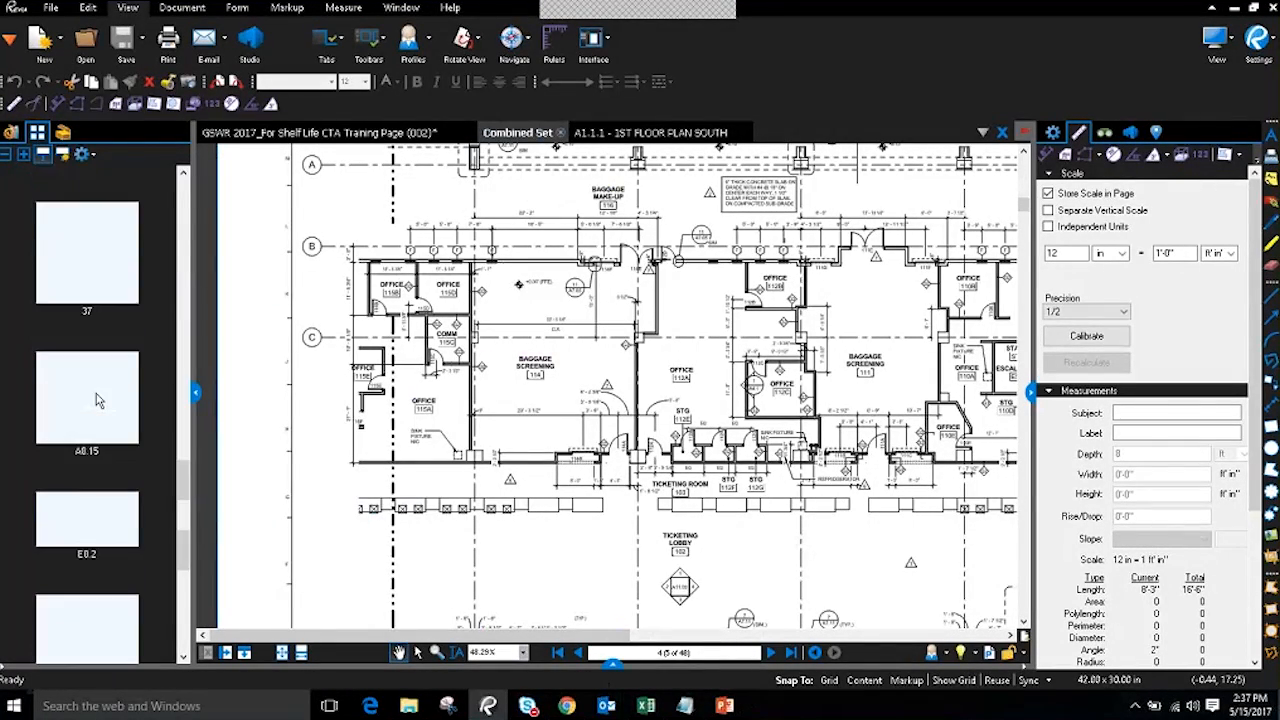
scroll(97, 398, up, 10)
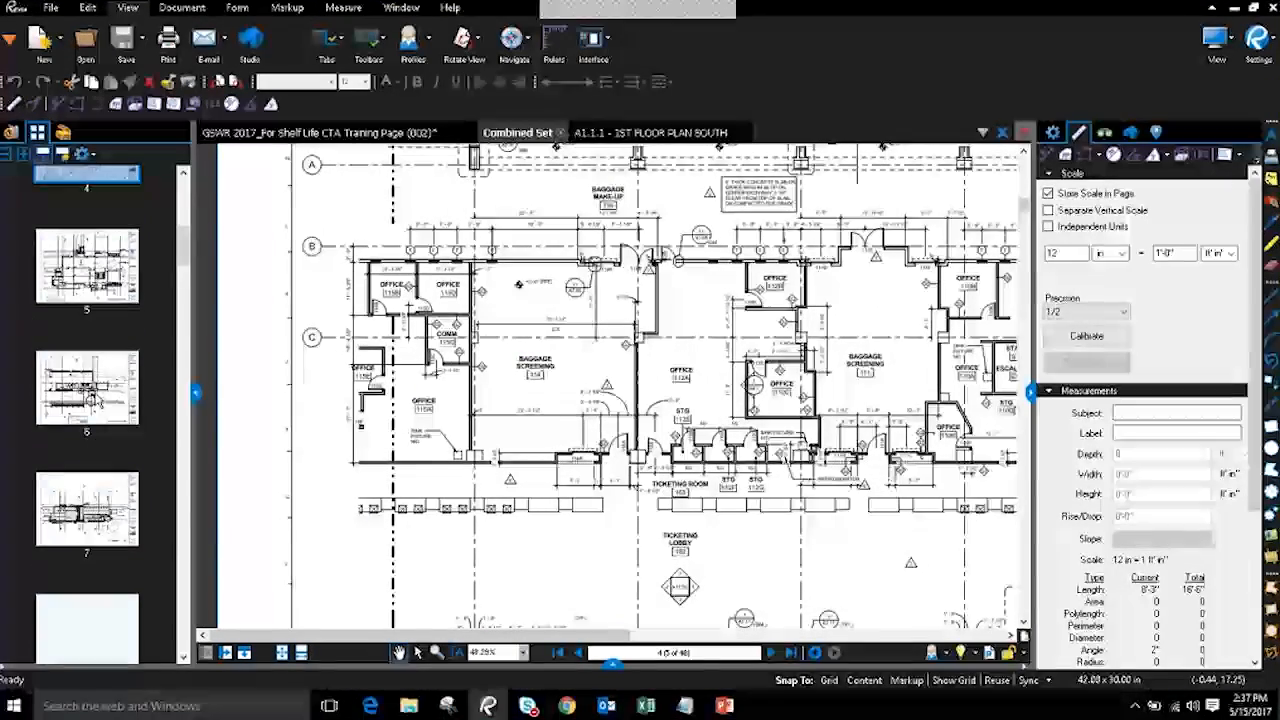
- Move the cover page of Combined Set behind the sheet that follows it, and return it to the front
click(90, 277)
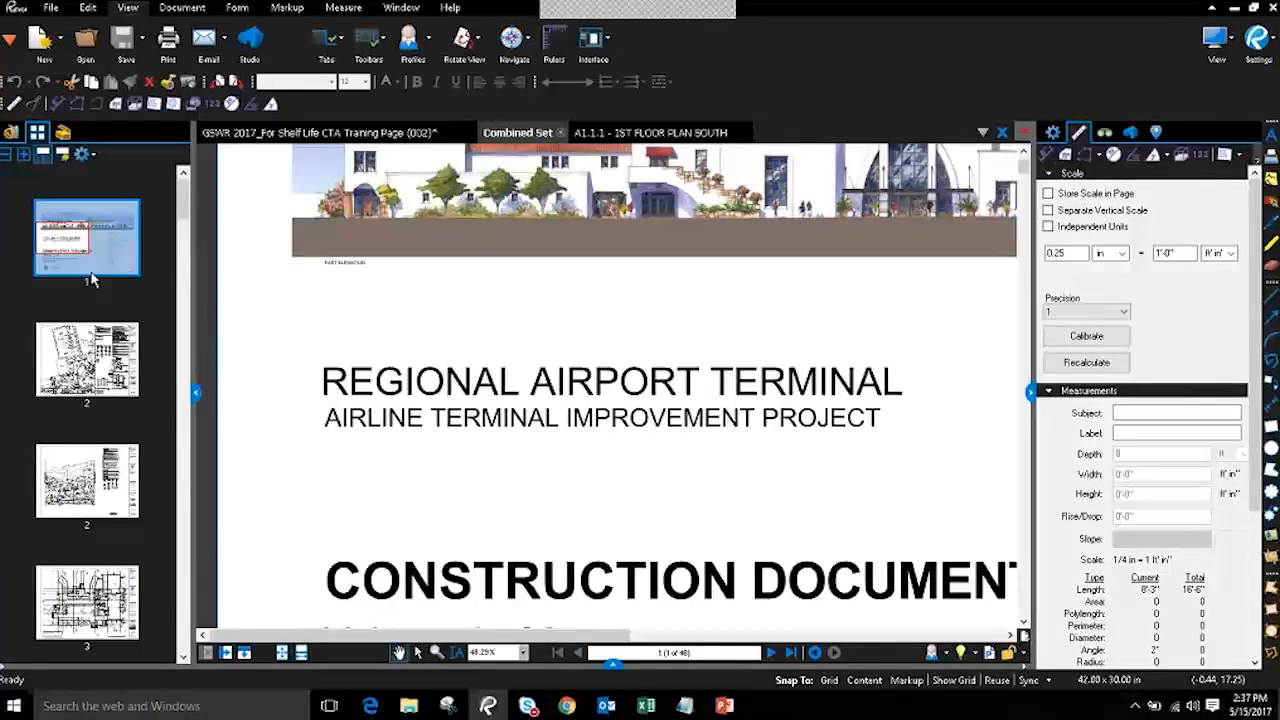
click(90, 280)
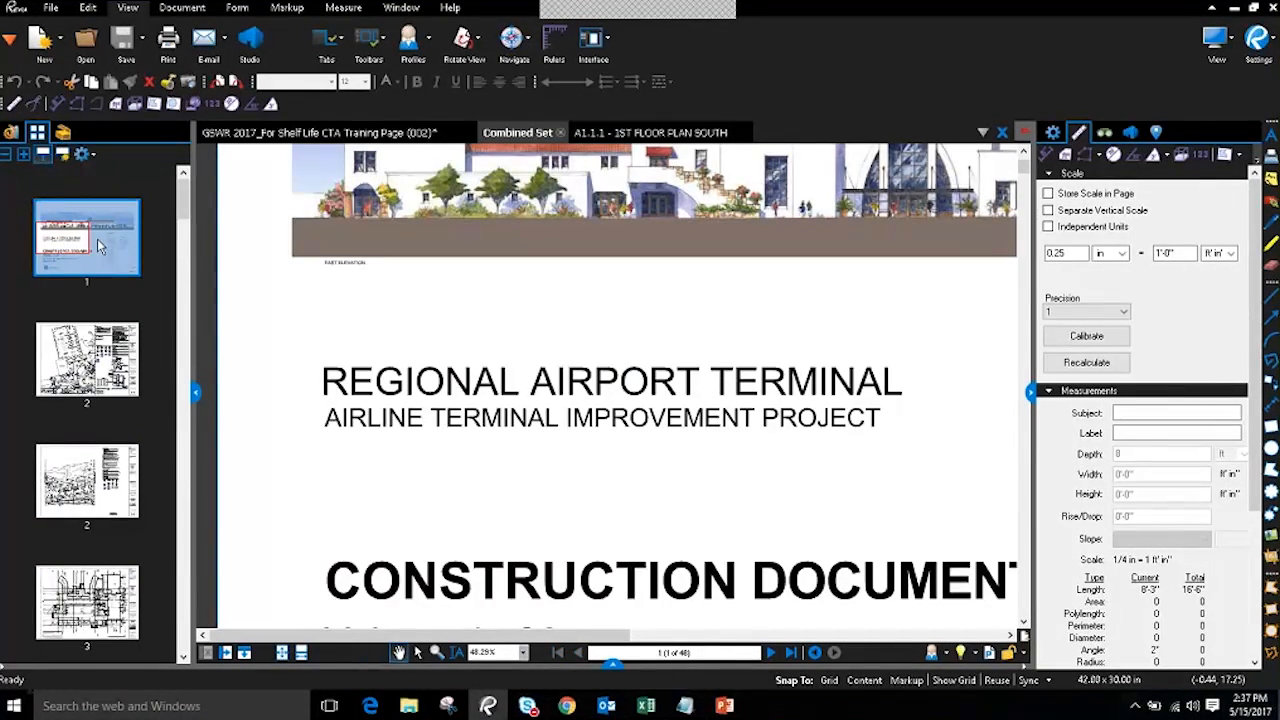
drag(96, 239, 114, 409)
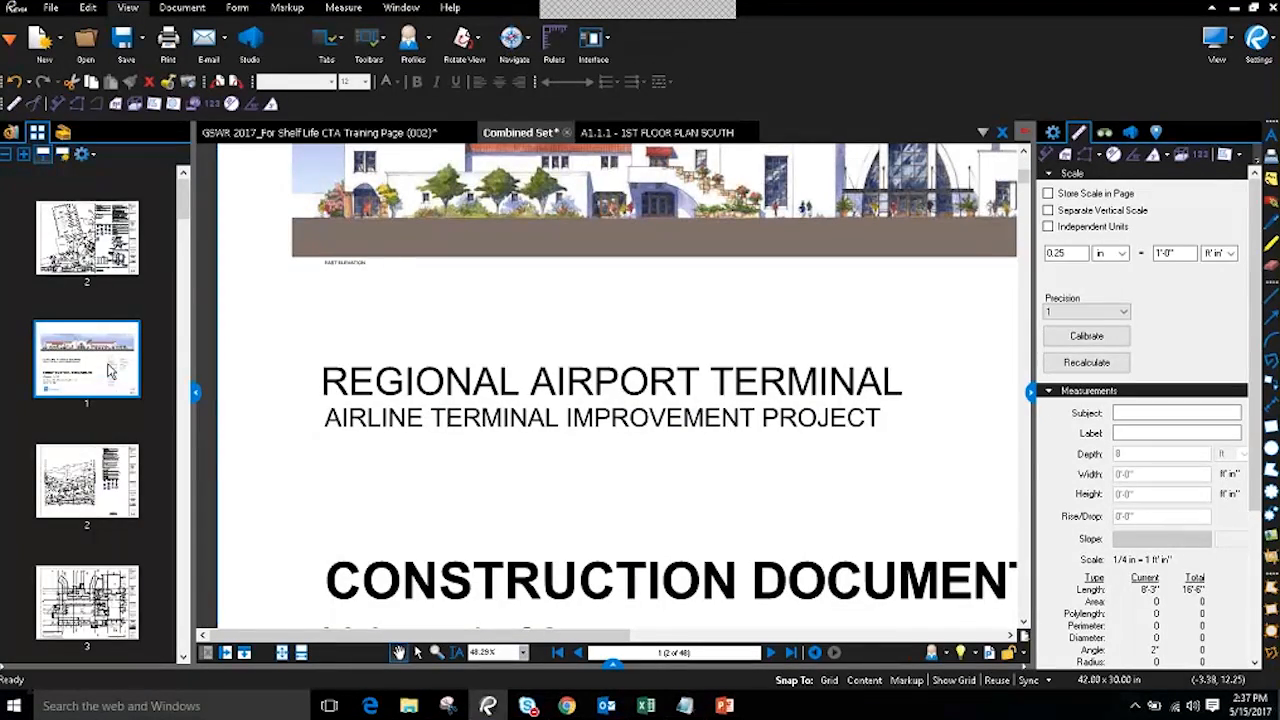
drag(112, 302, 112, 222)
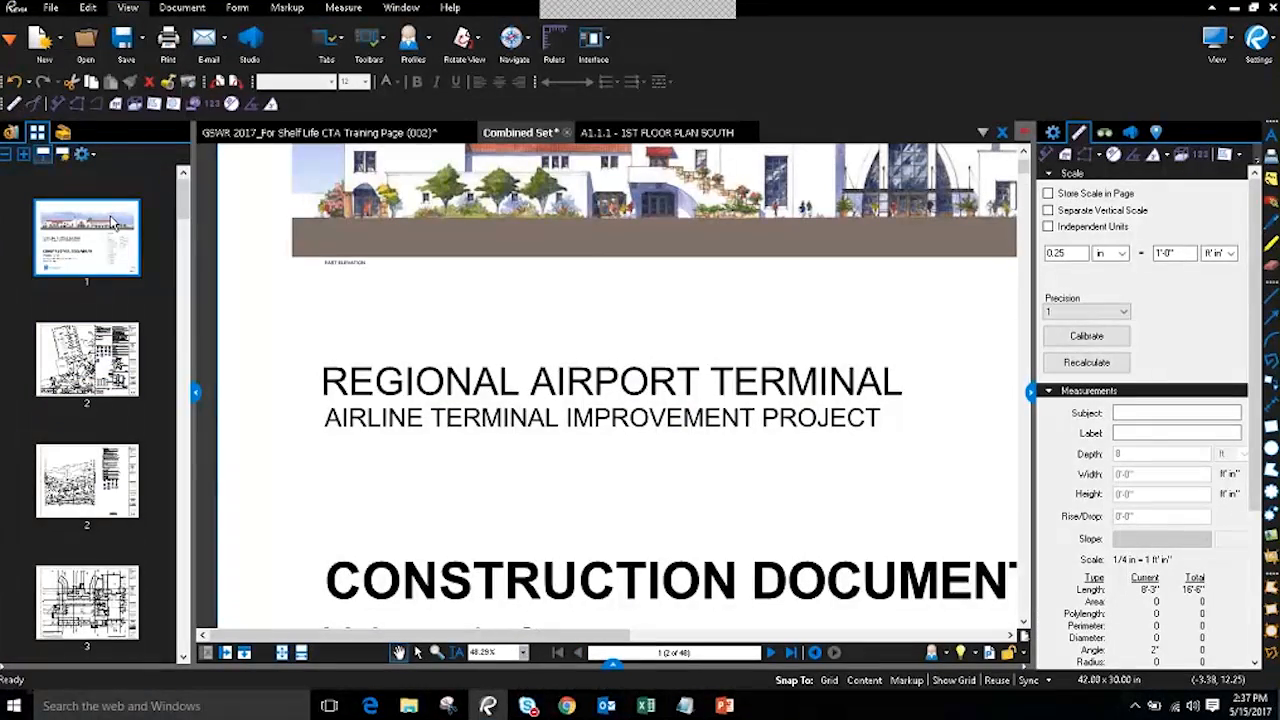
- Delete the custom page range 40-48 from Combined Set and check the end of the page thumbnails
right_click(108, 220)
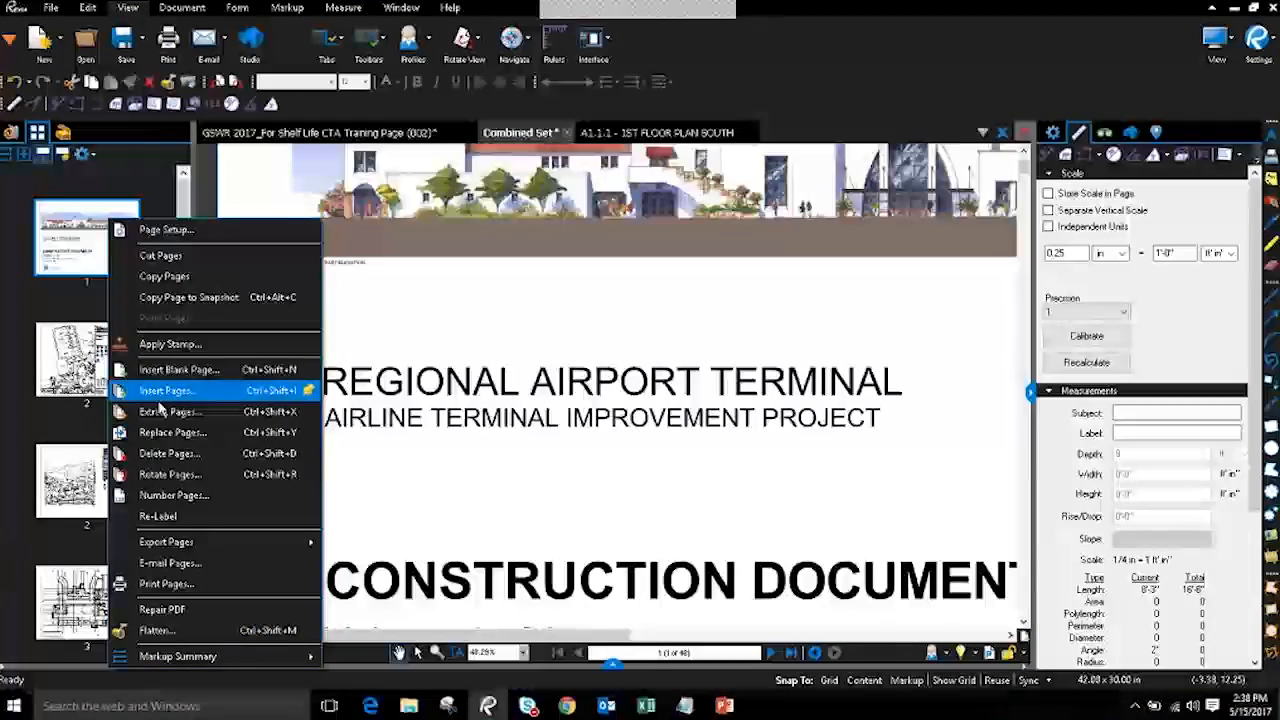
click(170, 454)
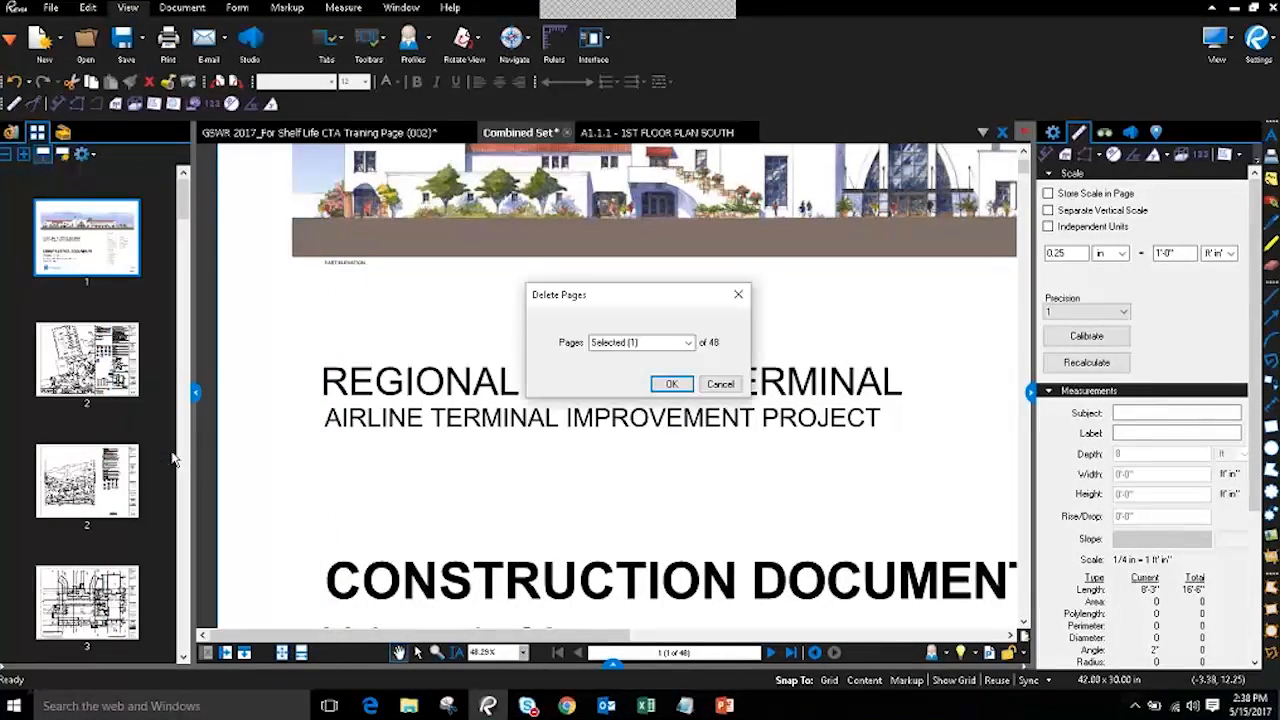
click(663, 343)
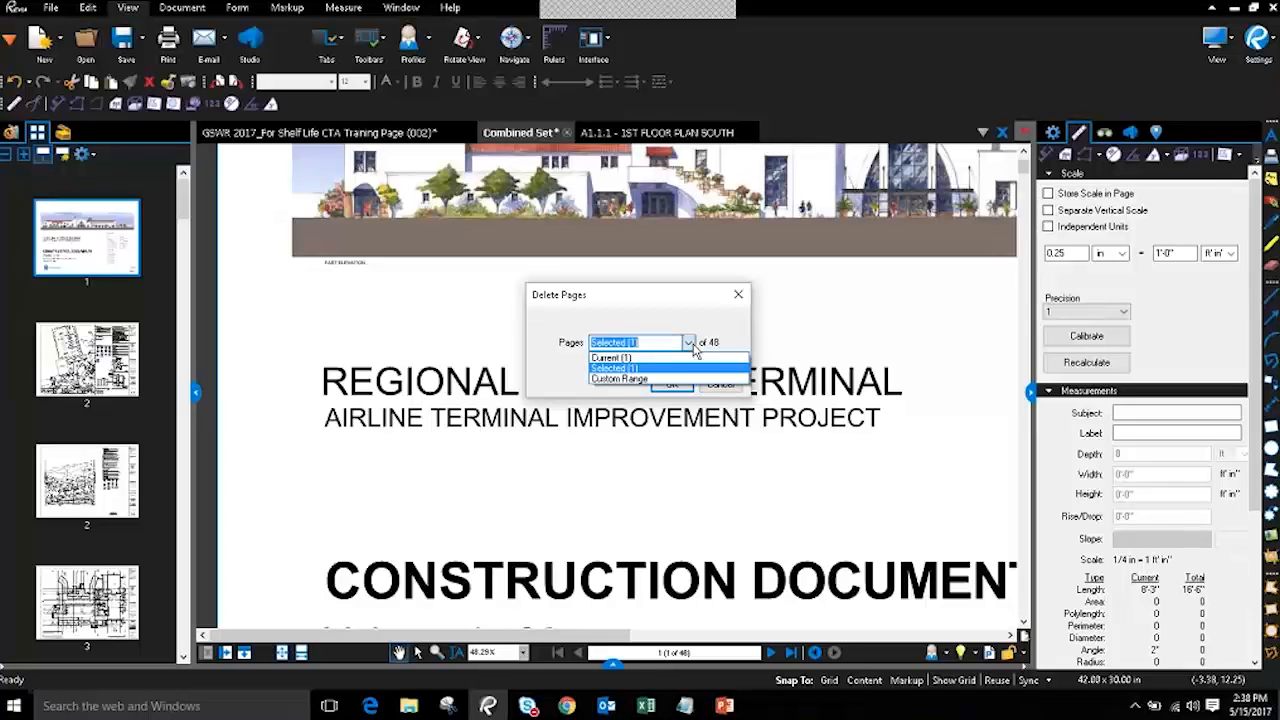
click(622, 378)
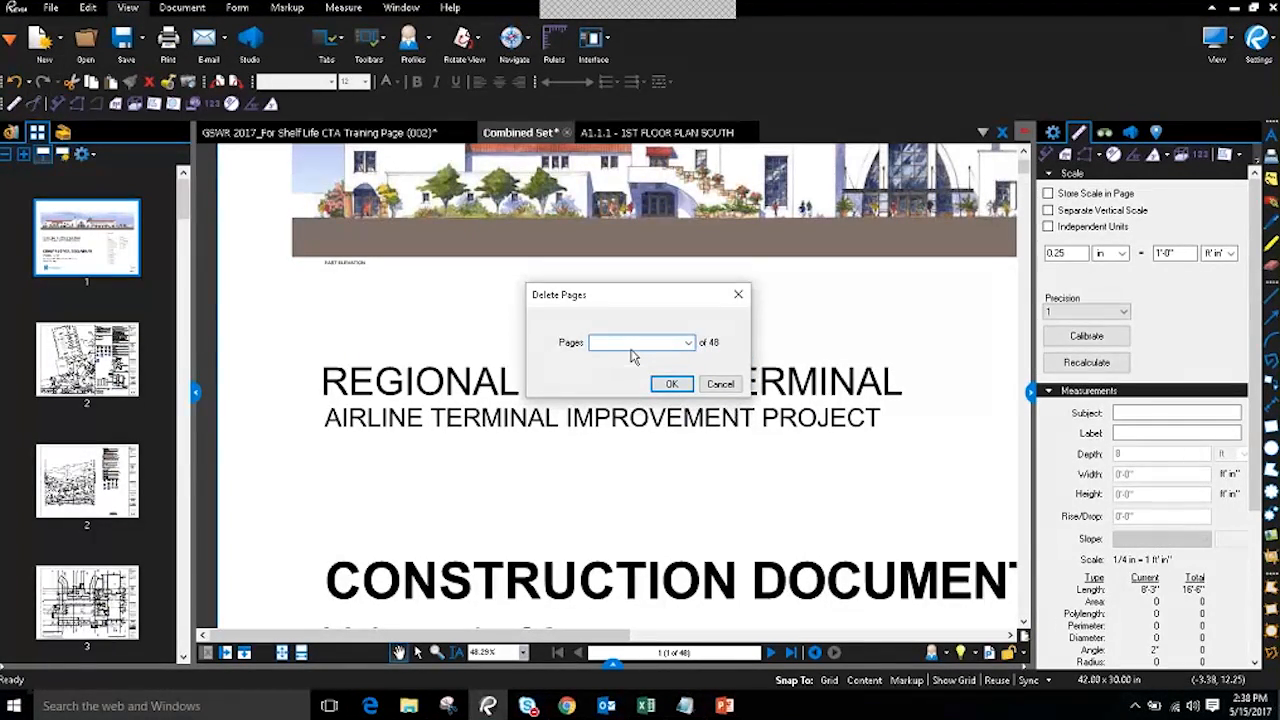
text(40-48)
key(Return)
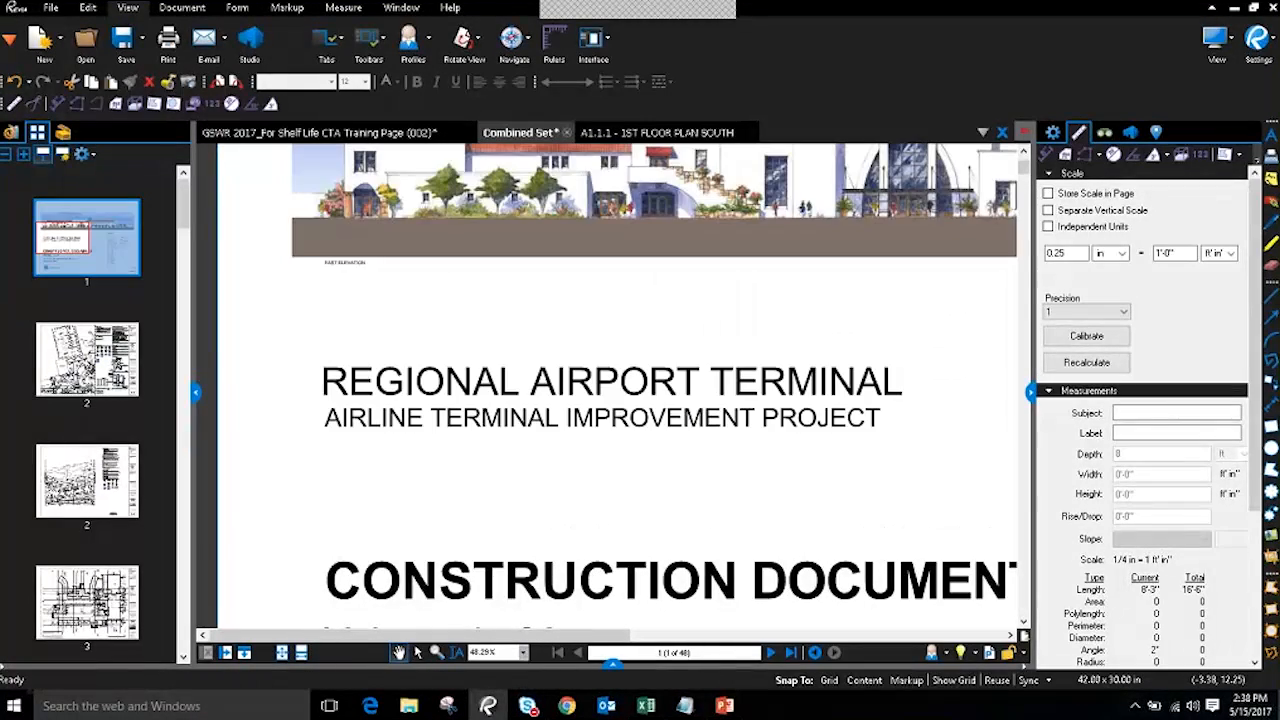
scroll(60, 410, down, 10)
scroll(61, 420, down, 5)
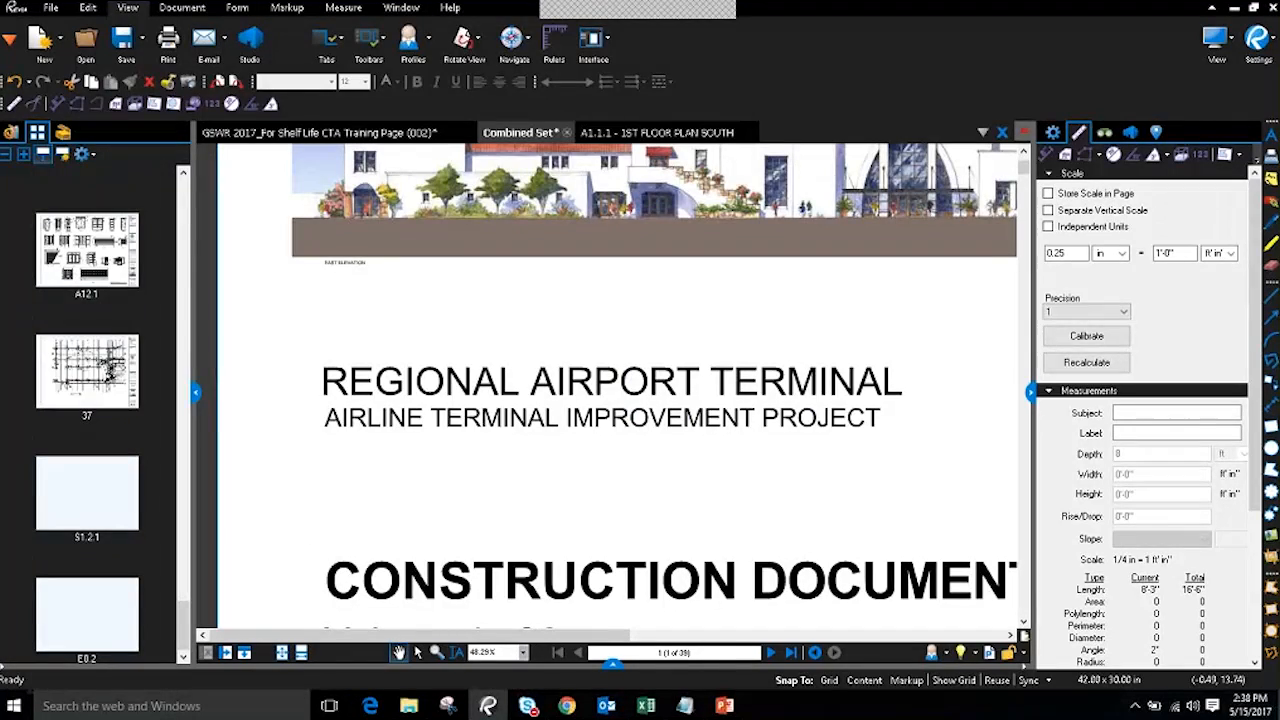
- Go through the first sheets of Combined Set to the page 3 floor plan and display the whole sheet
scroll(127, 400, up, 15)
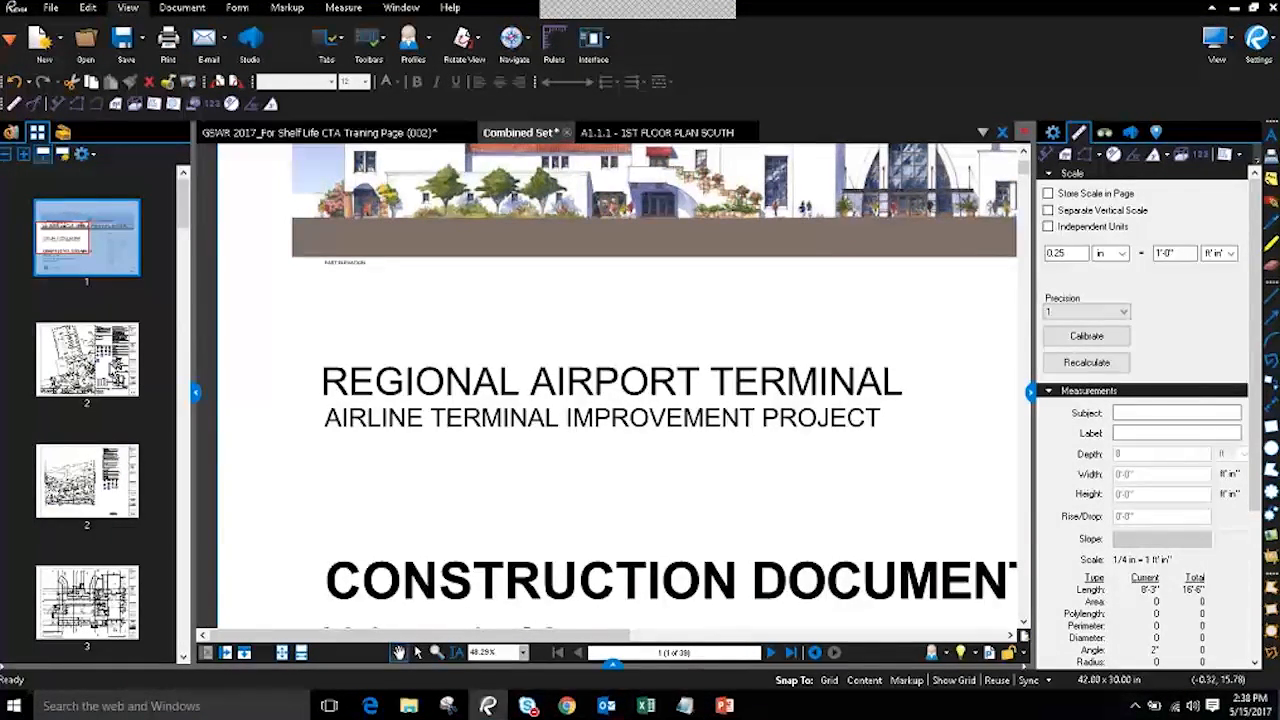
click(84, 362)
click(82, 484)
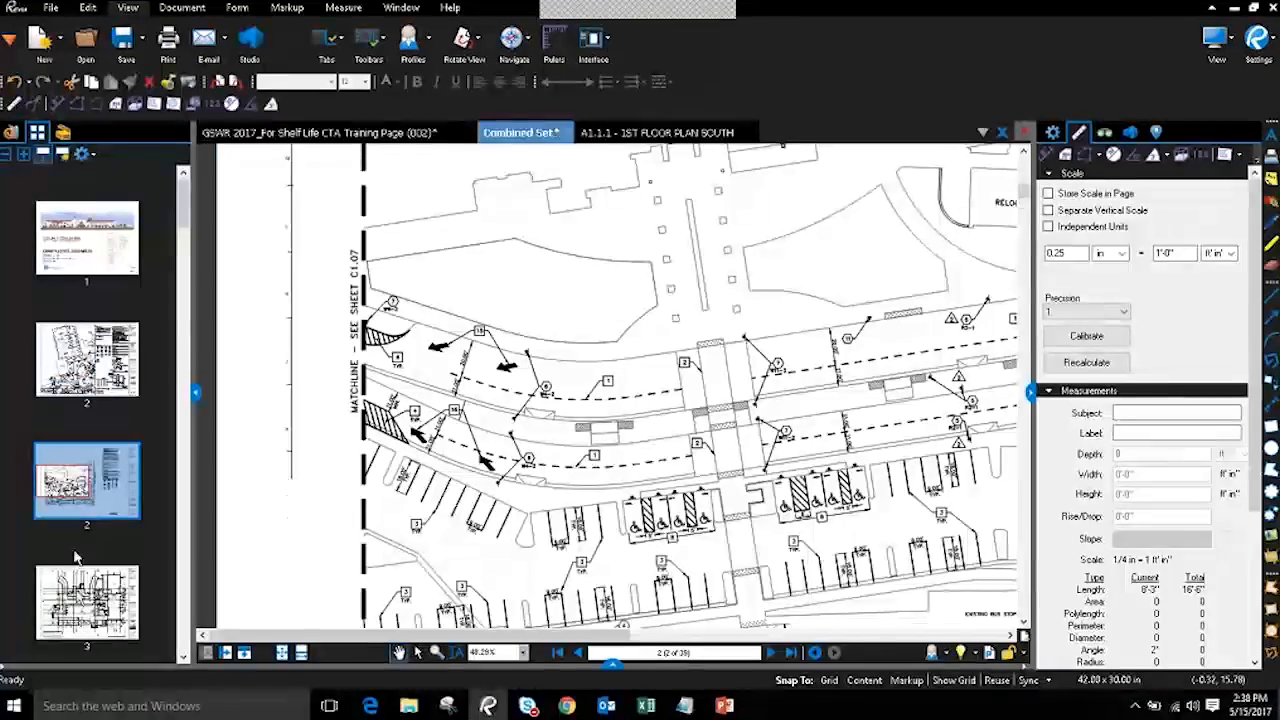
click(82, 592)
mouse_move(863, 453)
mouse_down()
mouse_move(697, 360)
mouse_move(757, 362)
mouse_move(773, 417)
mouse_move(722, 452)
mouse_move(618, 478)
mouse_up()
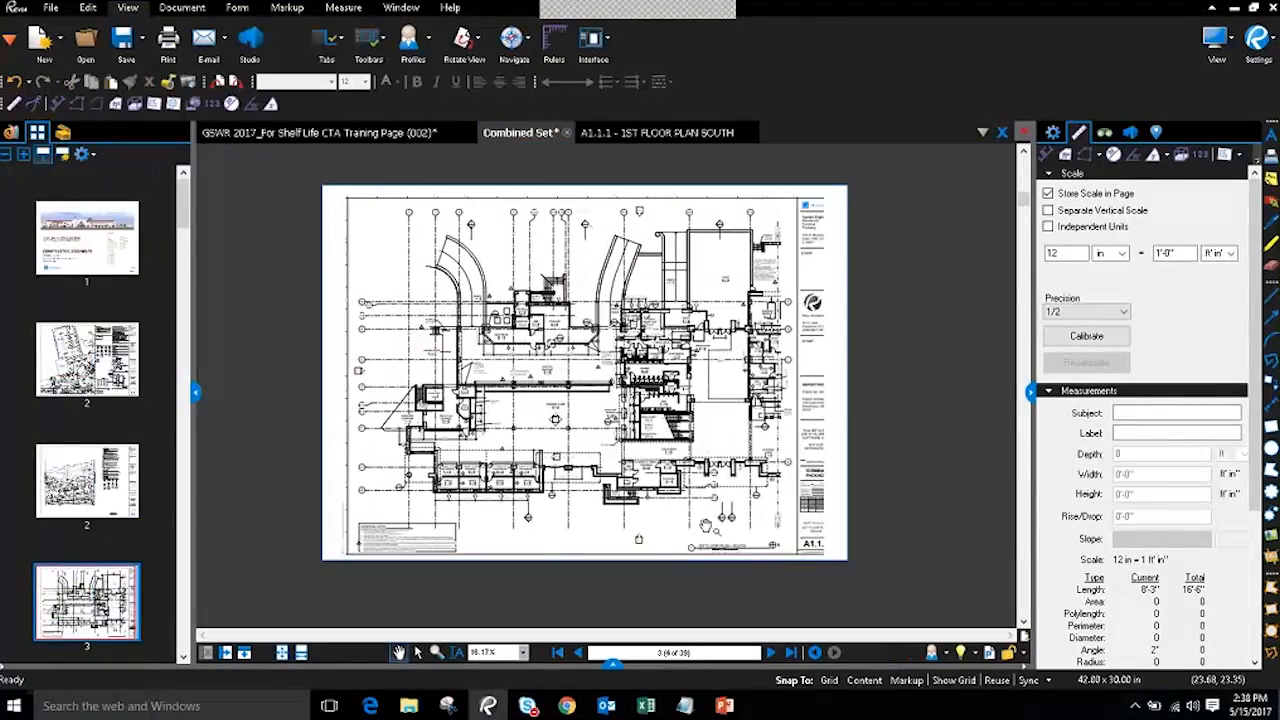
- Create page labels for all pages of Combined Set from a page region around the sheet number A1.1.1 in the title block
drag(822, 553, 822, 535)
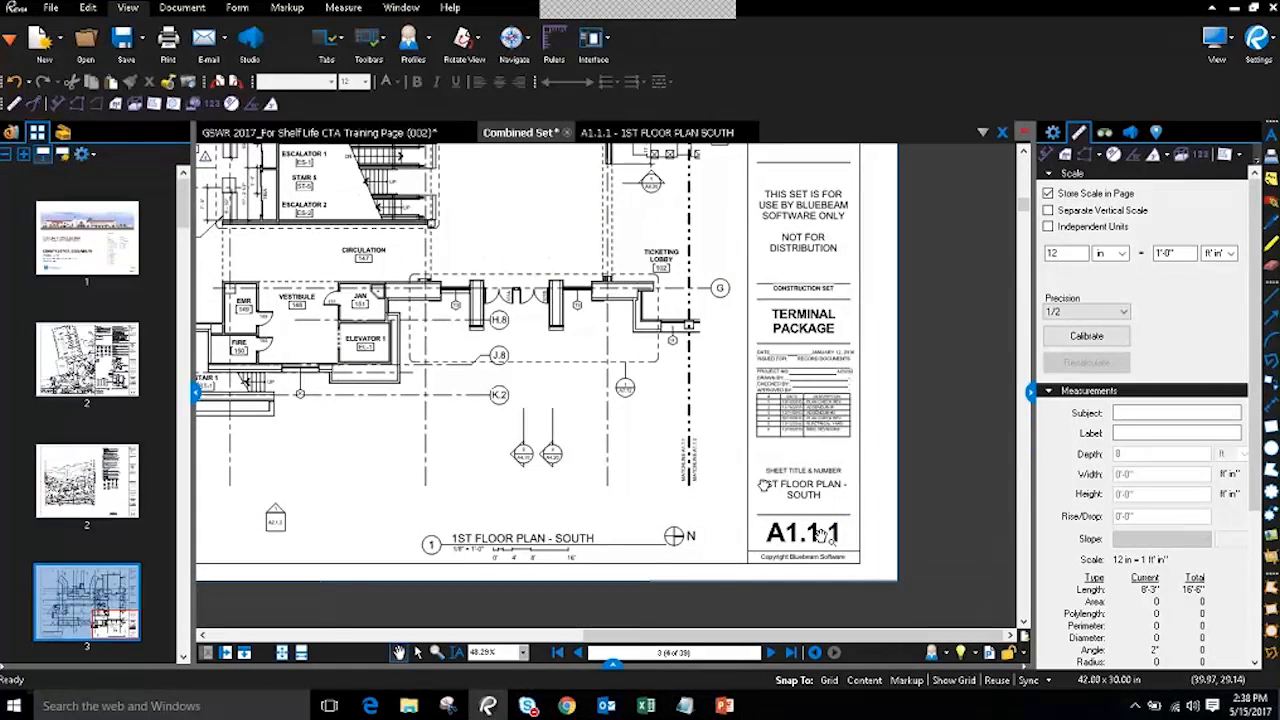
key(ctrl)
key(ctrl)
key(ctrl)
key(ctrl)
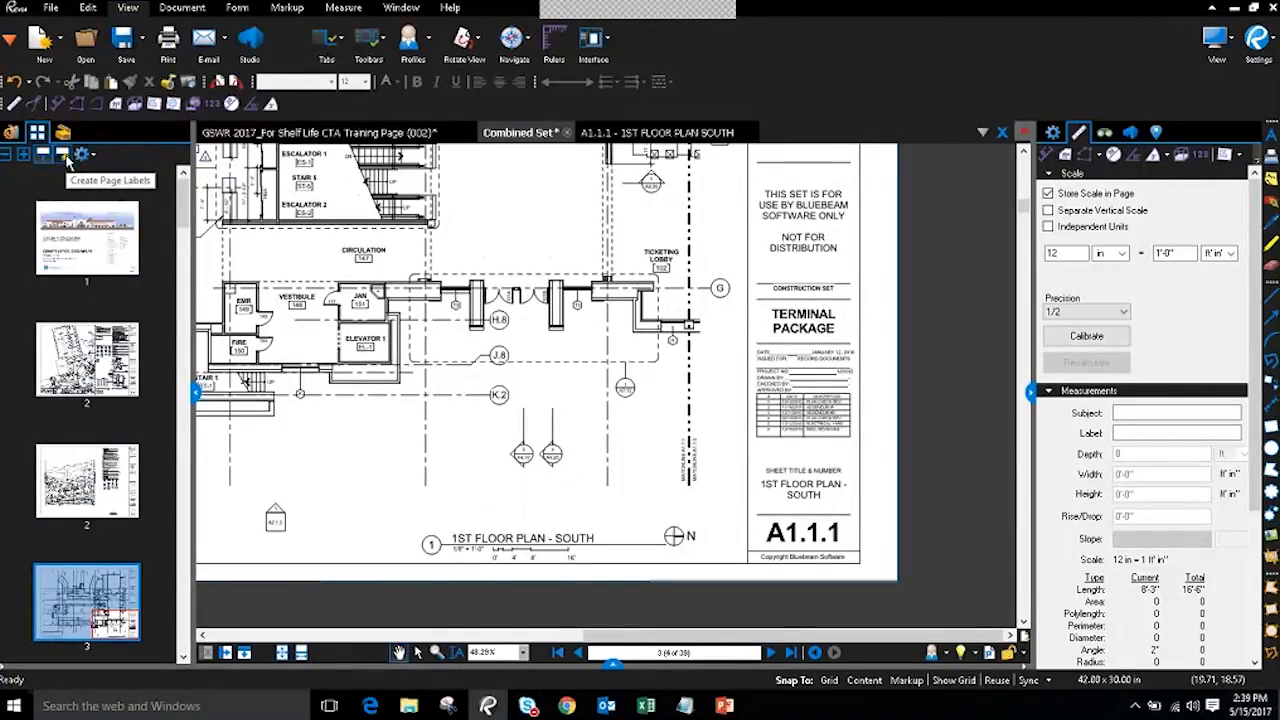
click(66, 158)
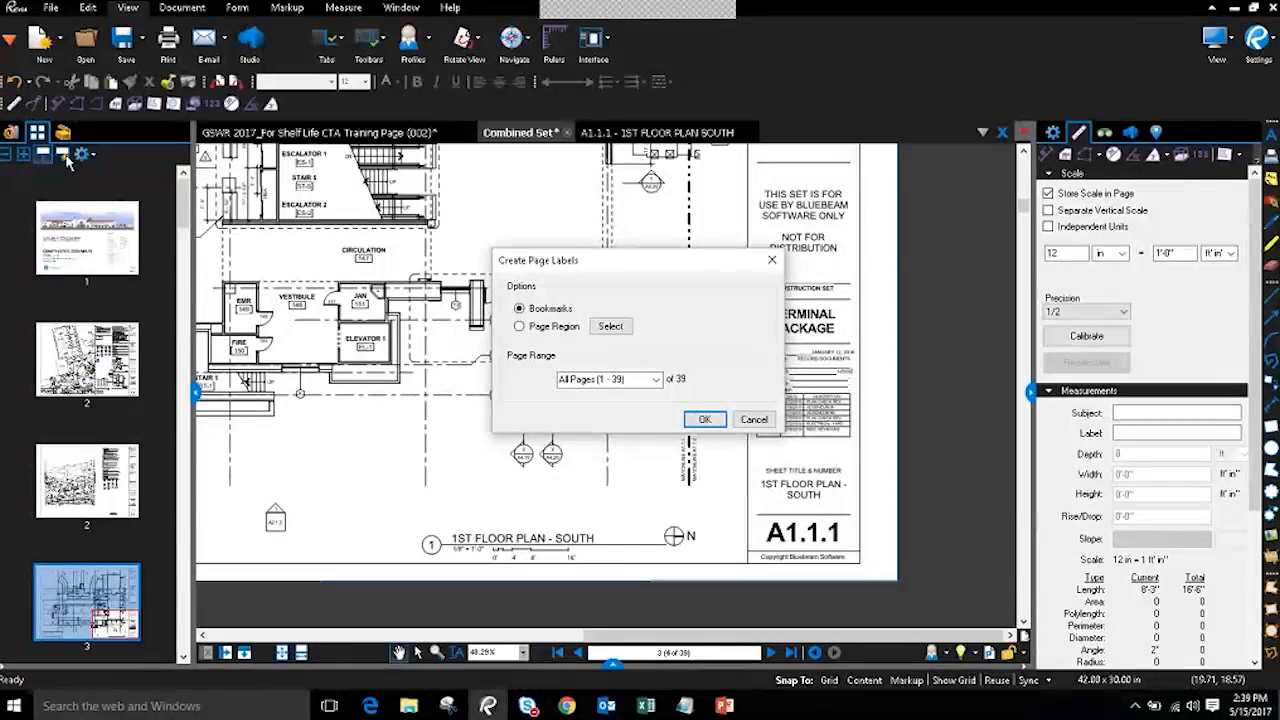
click(547, 328)
click(609, 327)
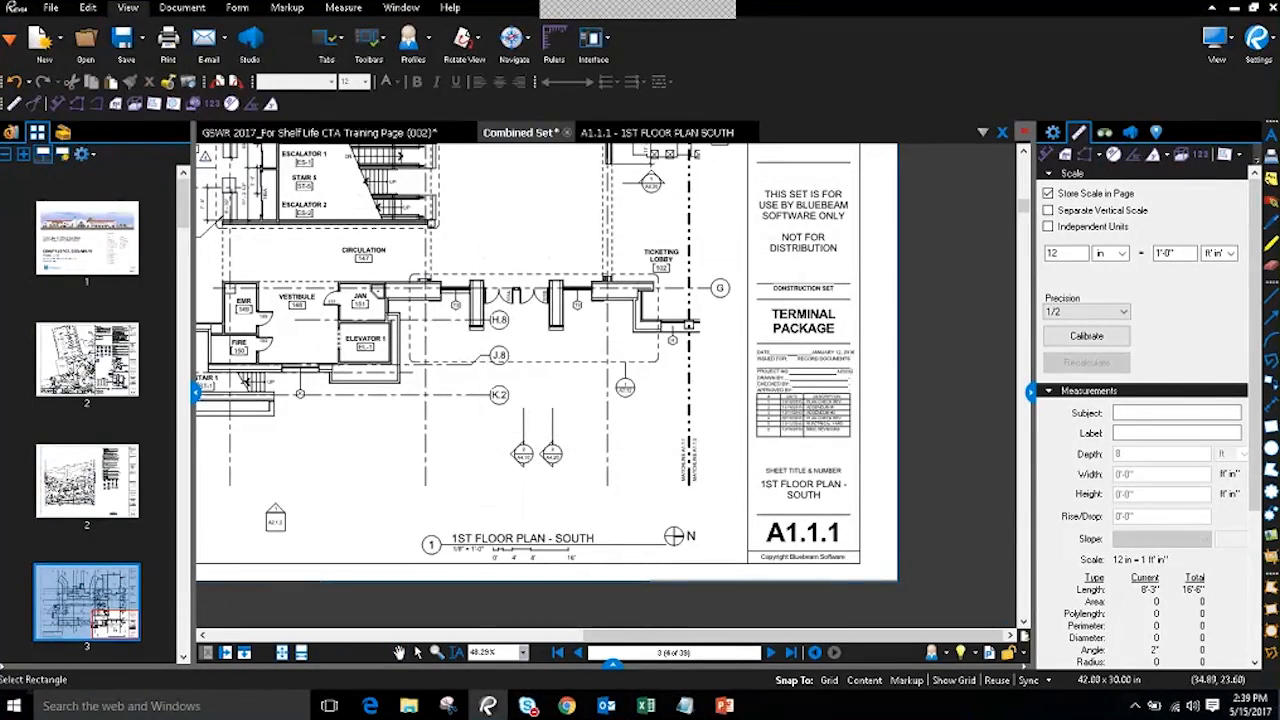
scroll(821, 552, up, 4)
drag(590, 440, 937, 540)
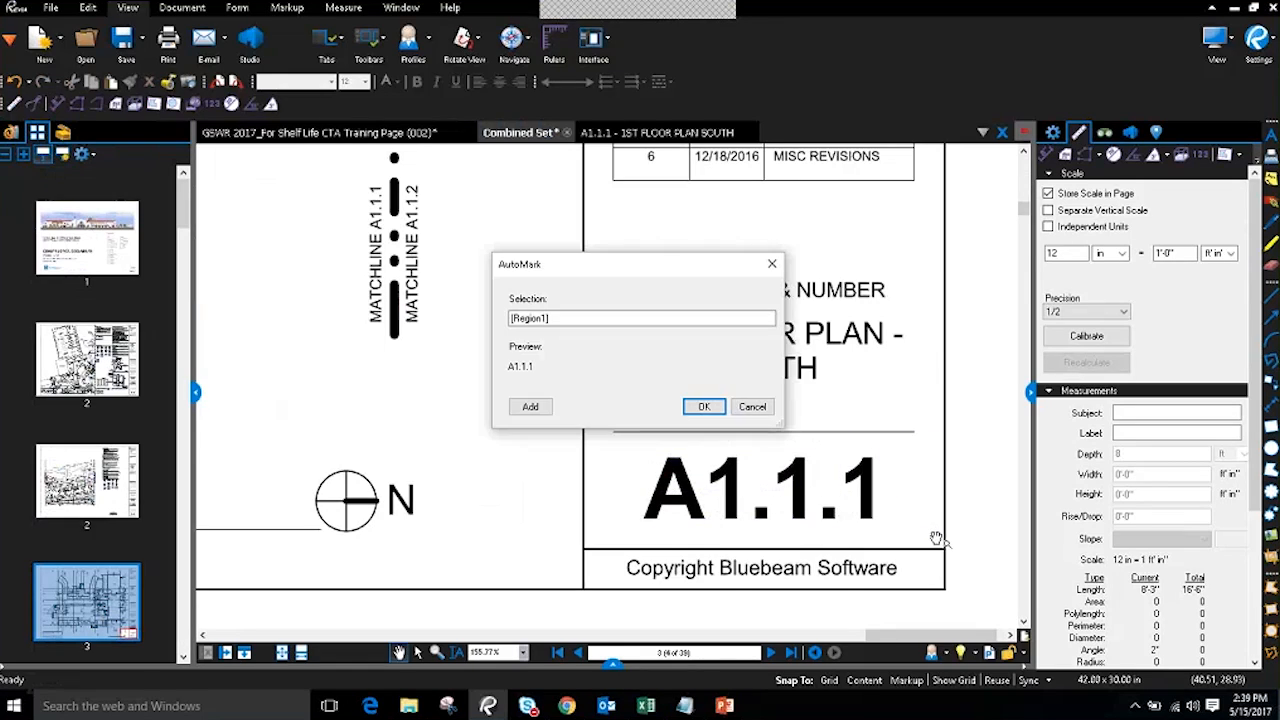
click(704, 407)
click(708, 419)
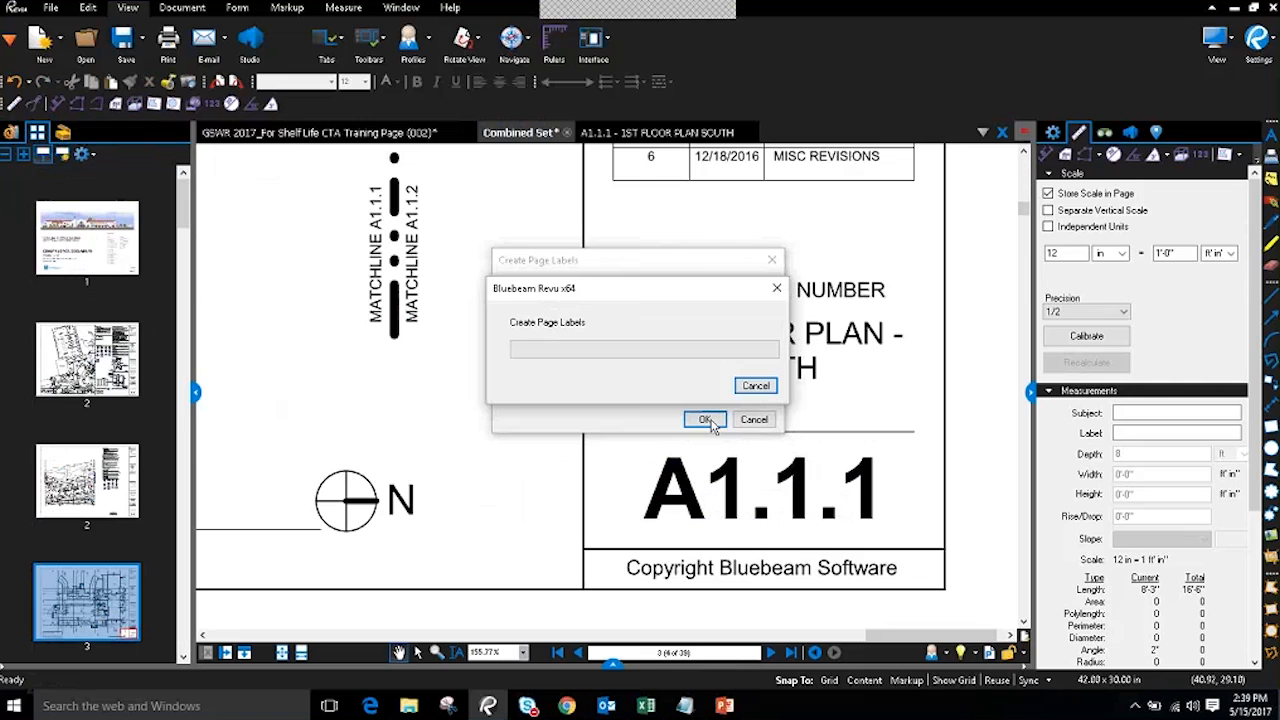
- Check the new page labels against the sheets from G0.01 to A2.2, and return to the first thumbnails
click(88, 291)
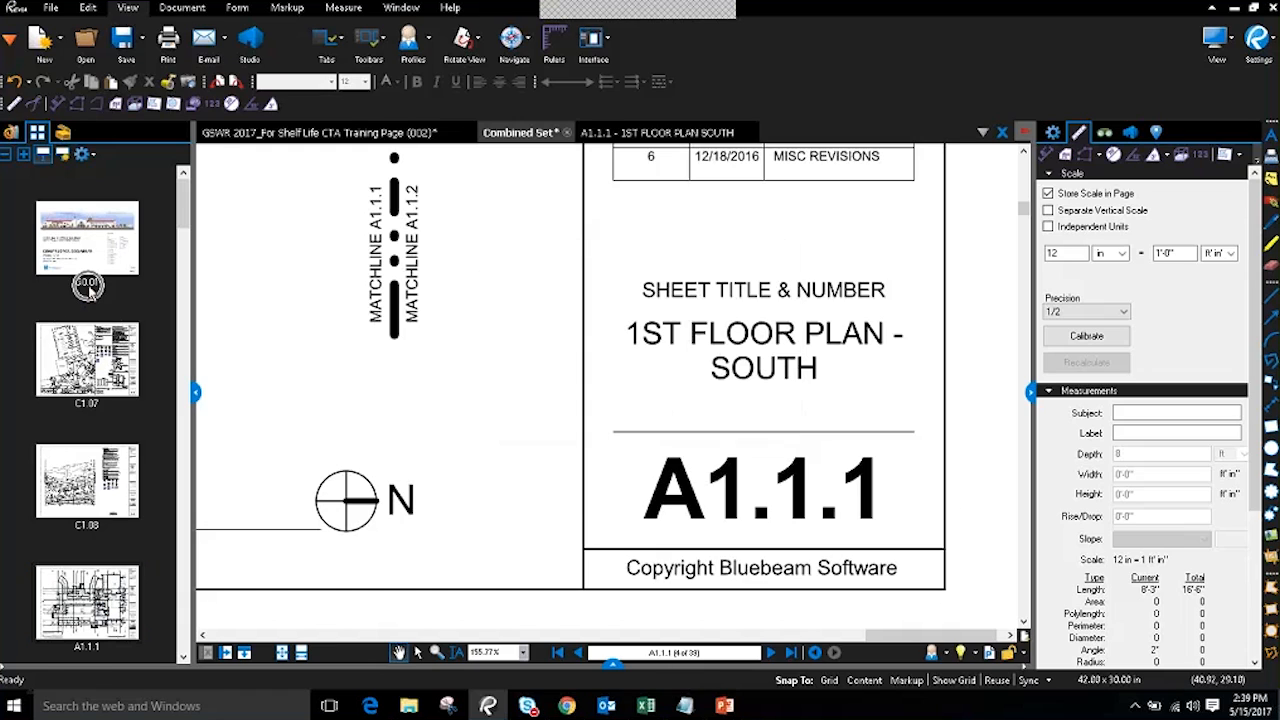
click(110, 370)
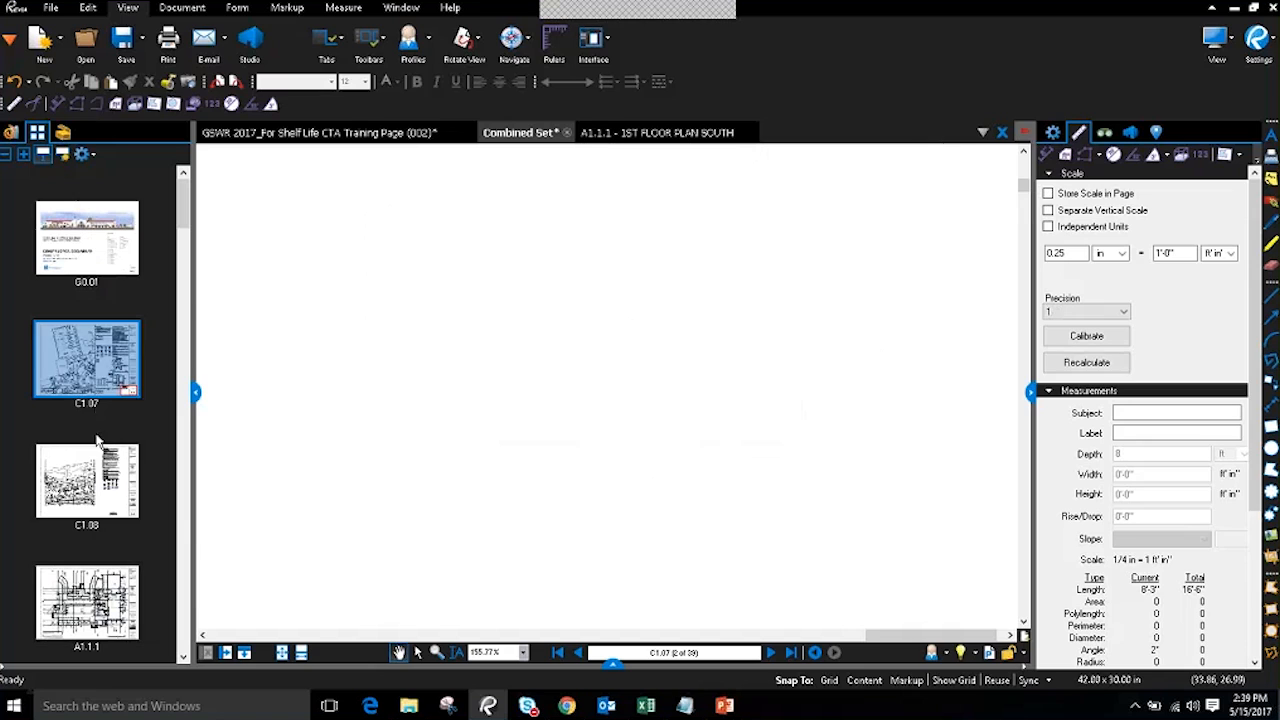
click(92, 492)
scroll(92, 488, down, 3)
click(90, 320)
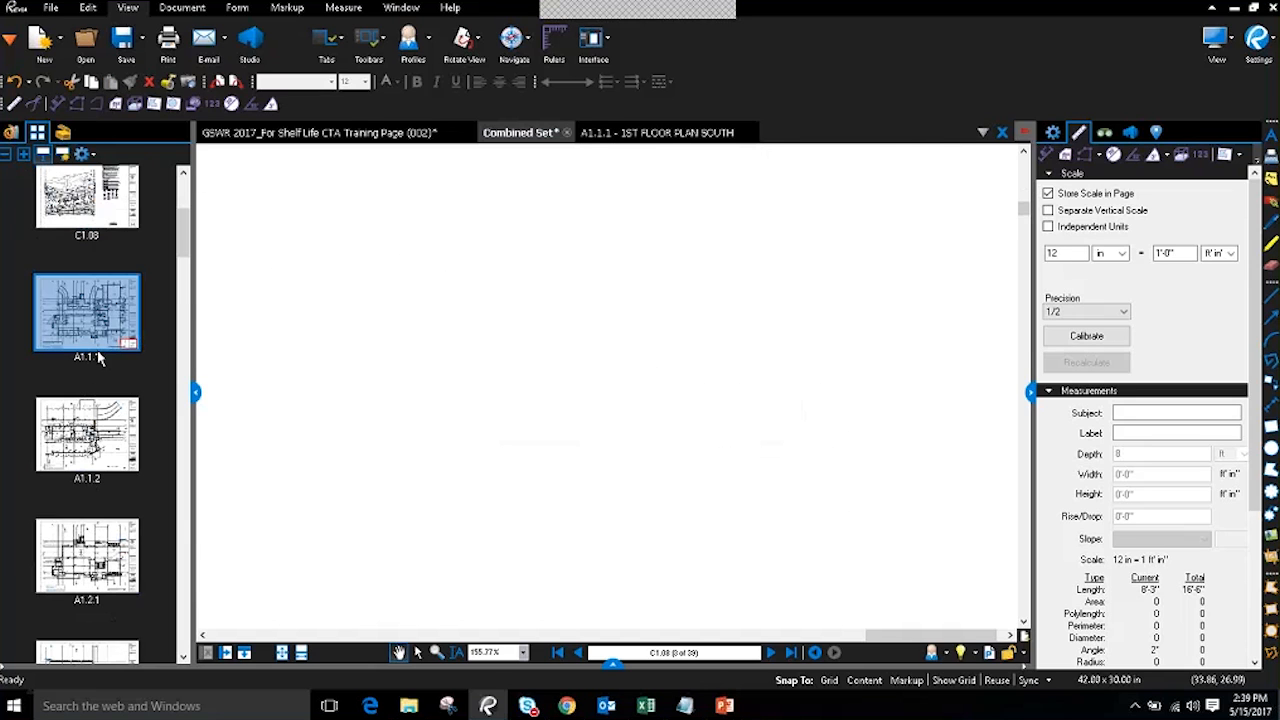
click(96, 450)
scroll(96, 459, down, 1)
click(84, 410)
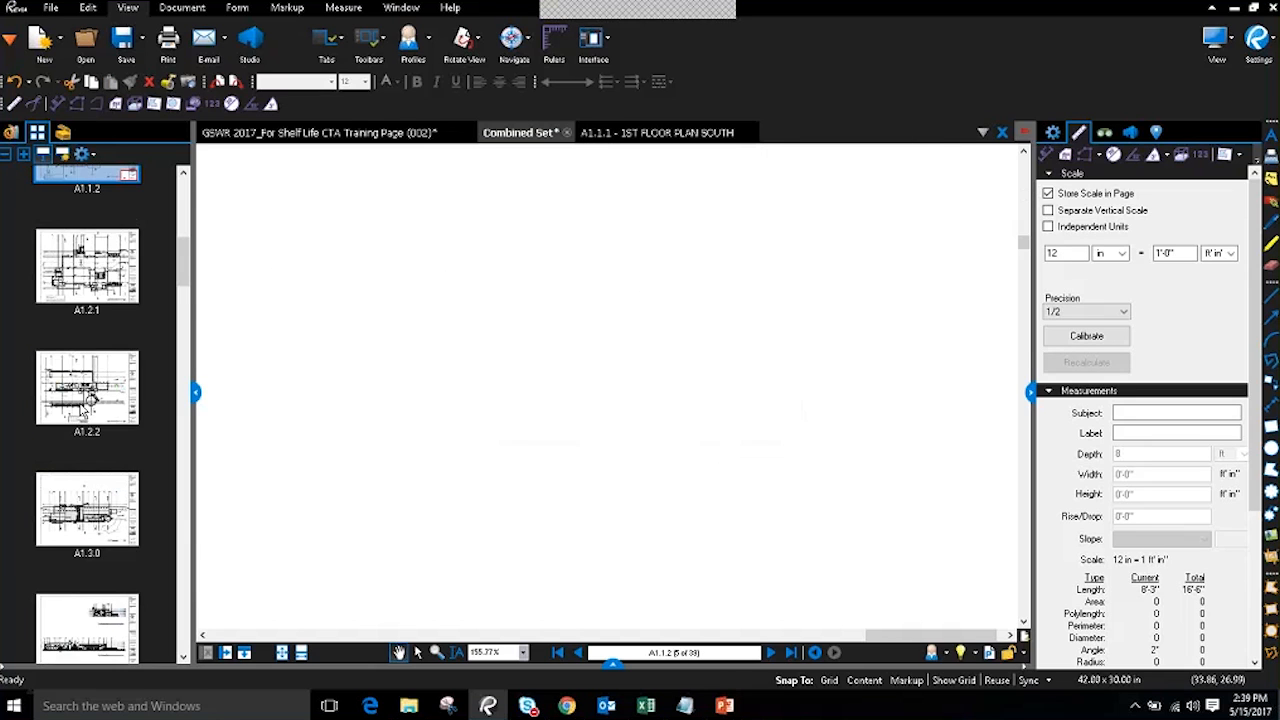
click(86, 505)
scroll(86, 505, down, 3)
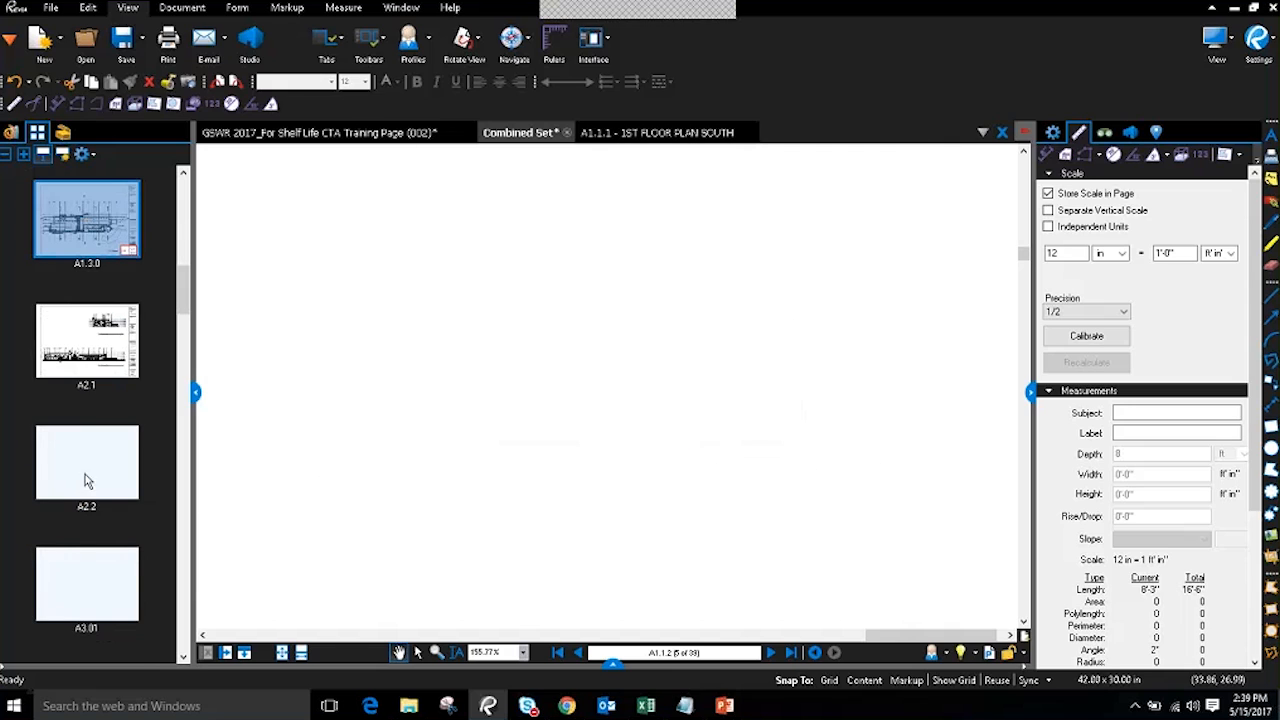
click(86, 365)
click(90, 476)
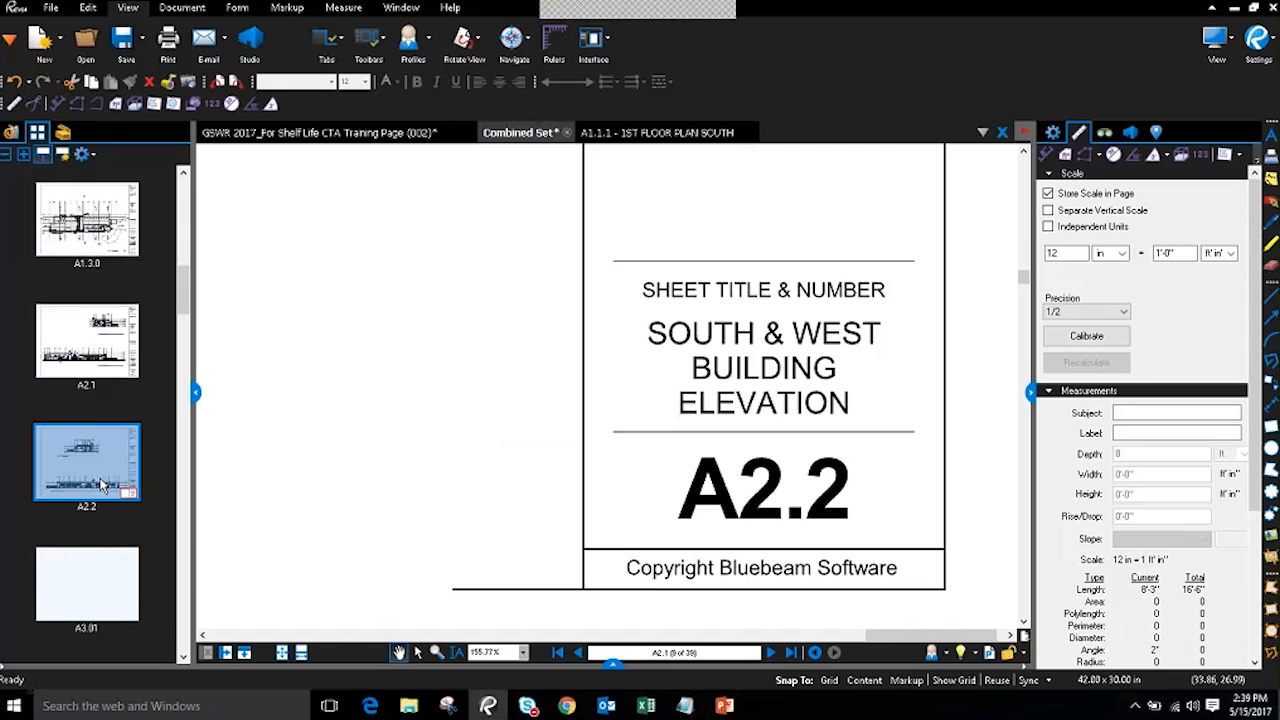
scroll(101, 484, up, 3)
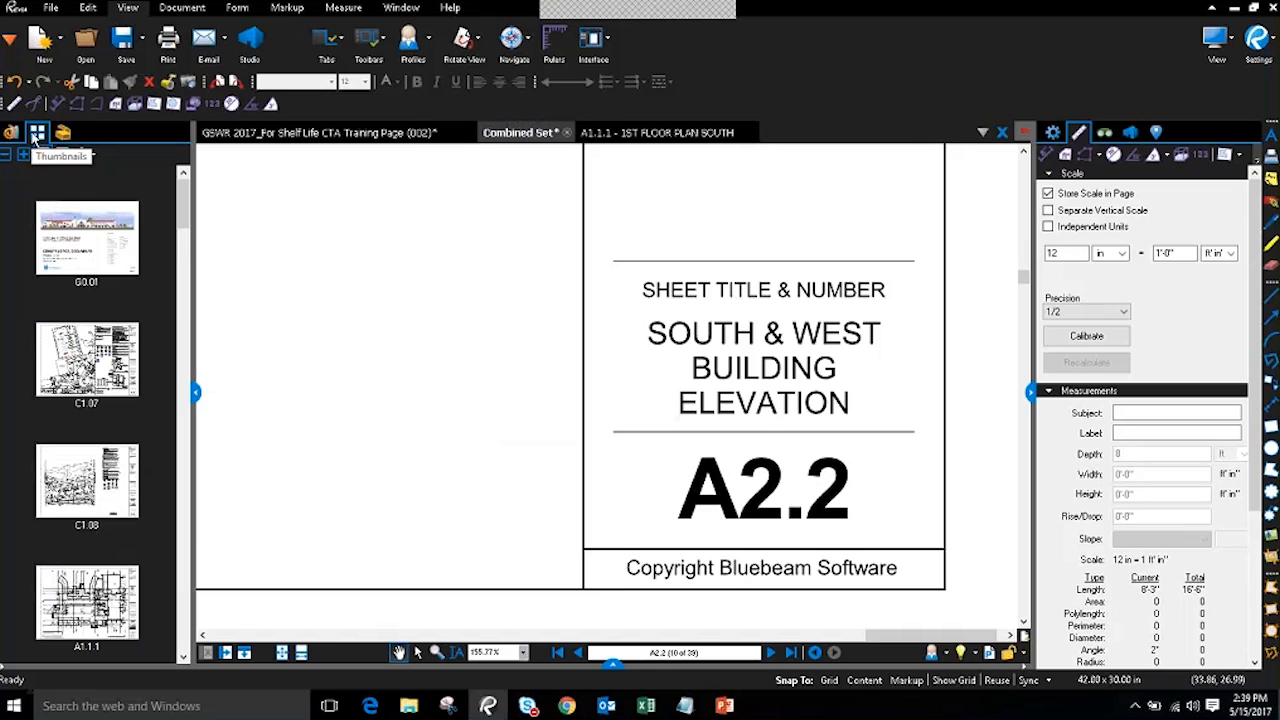
click(37, 135)
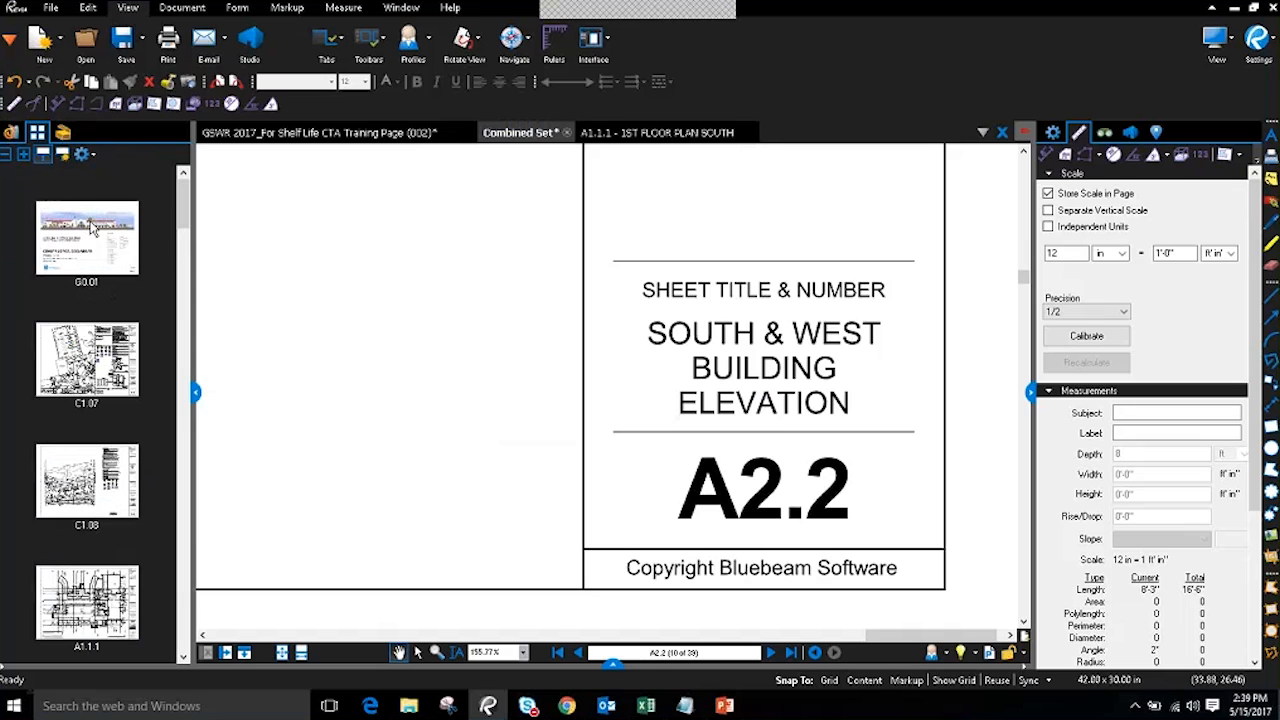
- Switch back and forth between the training page, Combined Set and the A1.1.1 floor plan documents
click(347, 134)
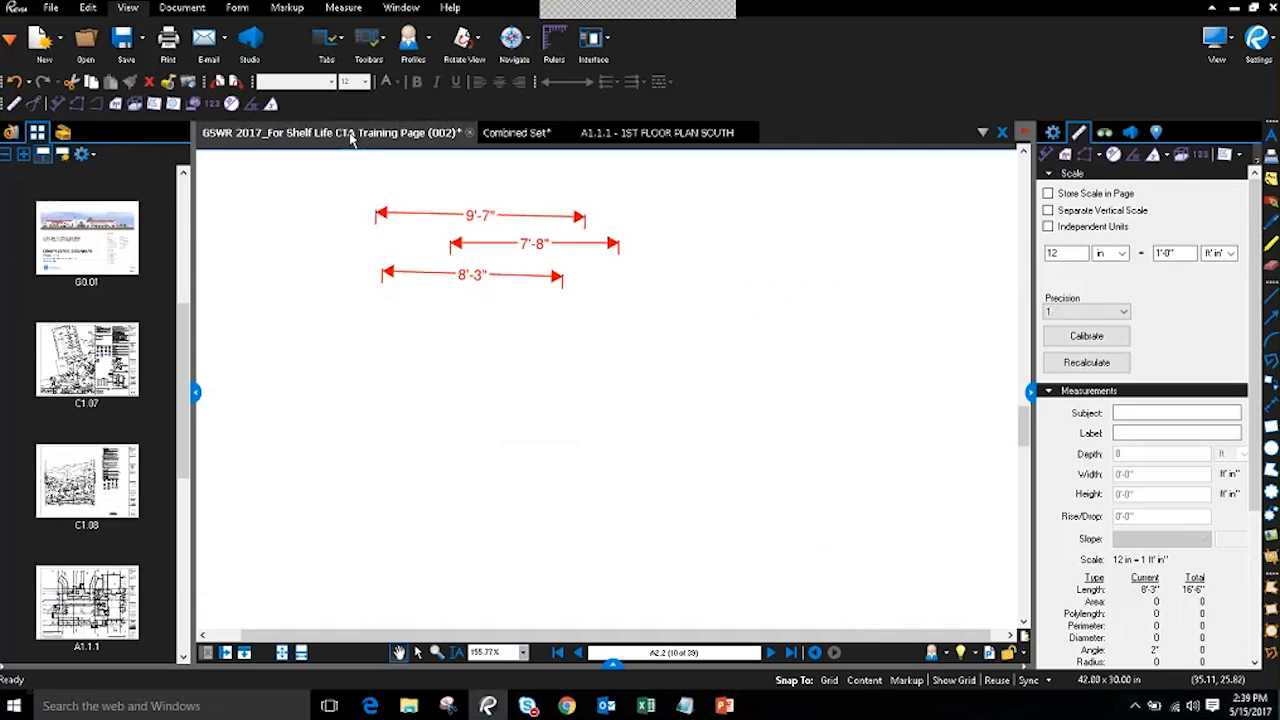
click(491, 133)
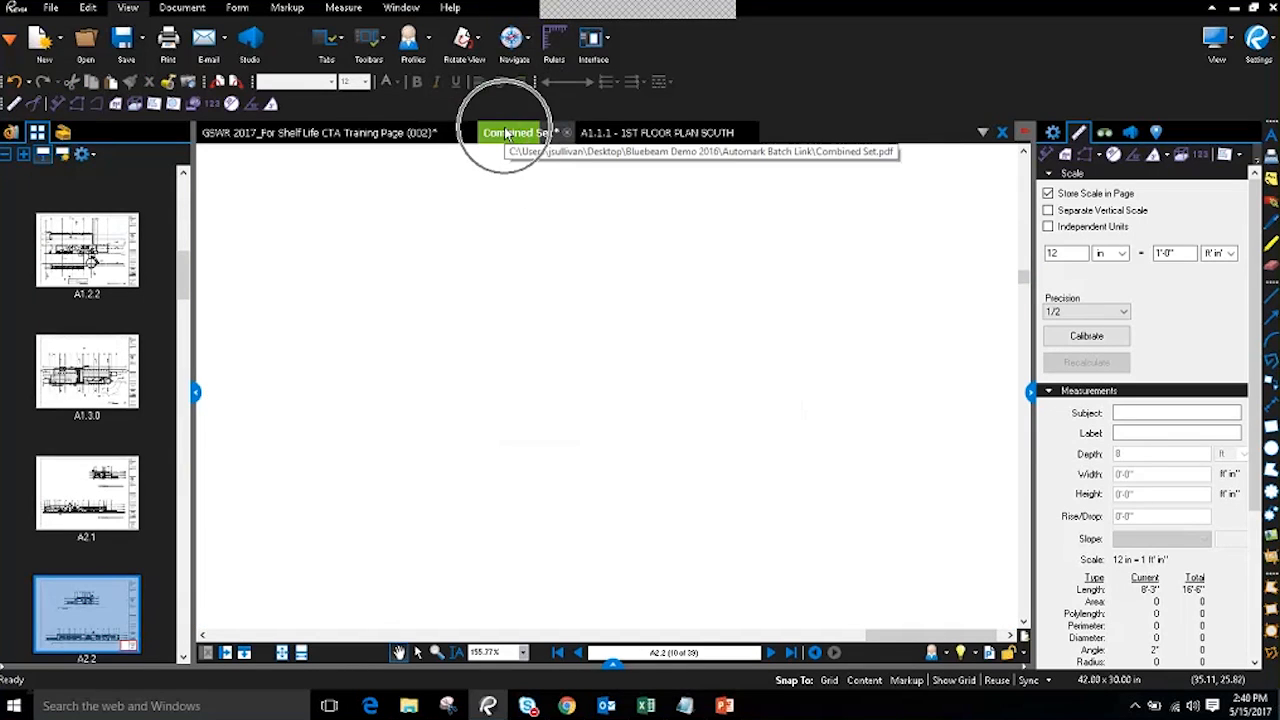
click(640, 133)
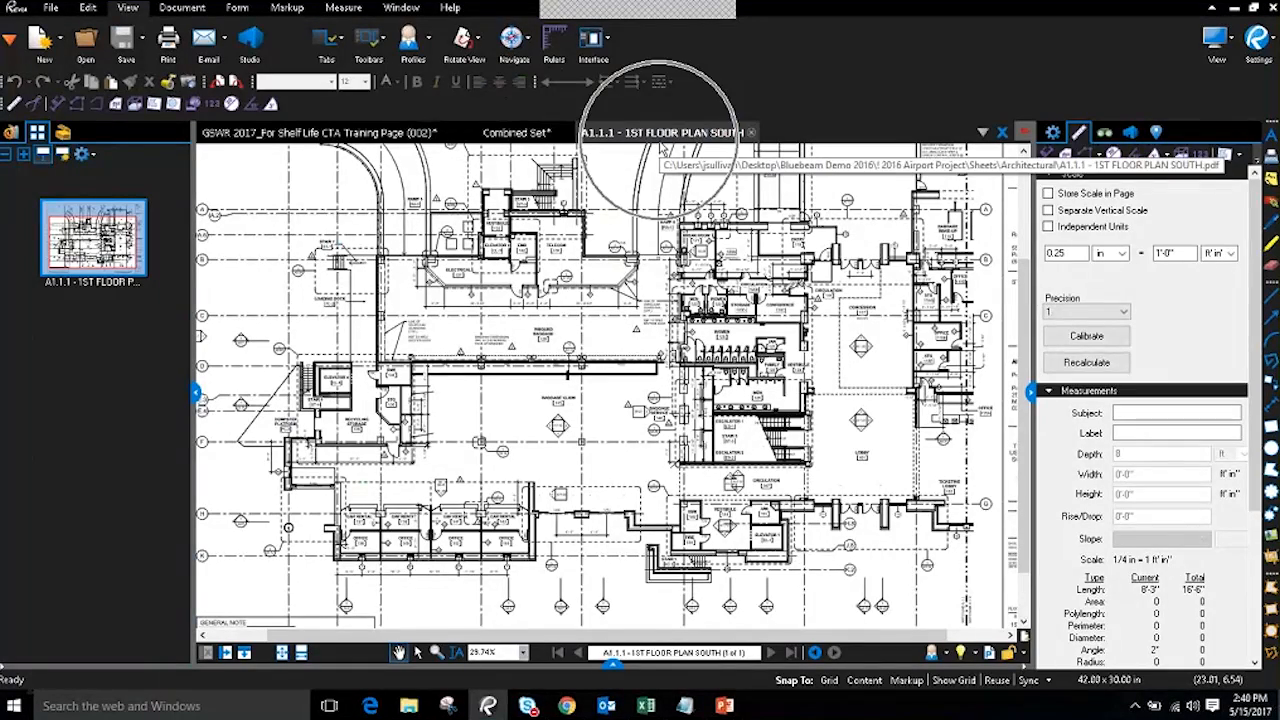
click(516, 133)
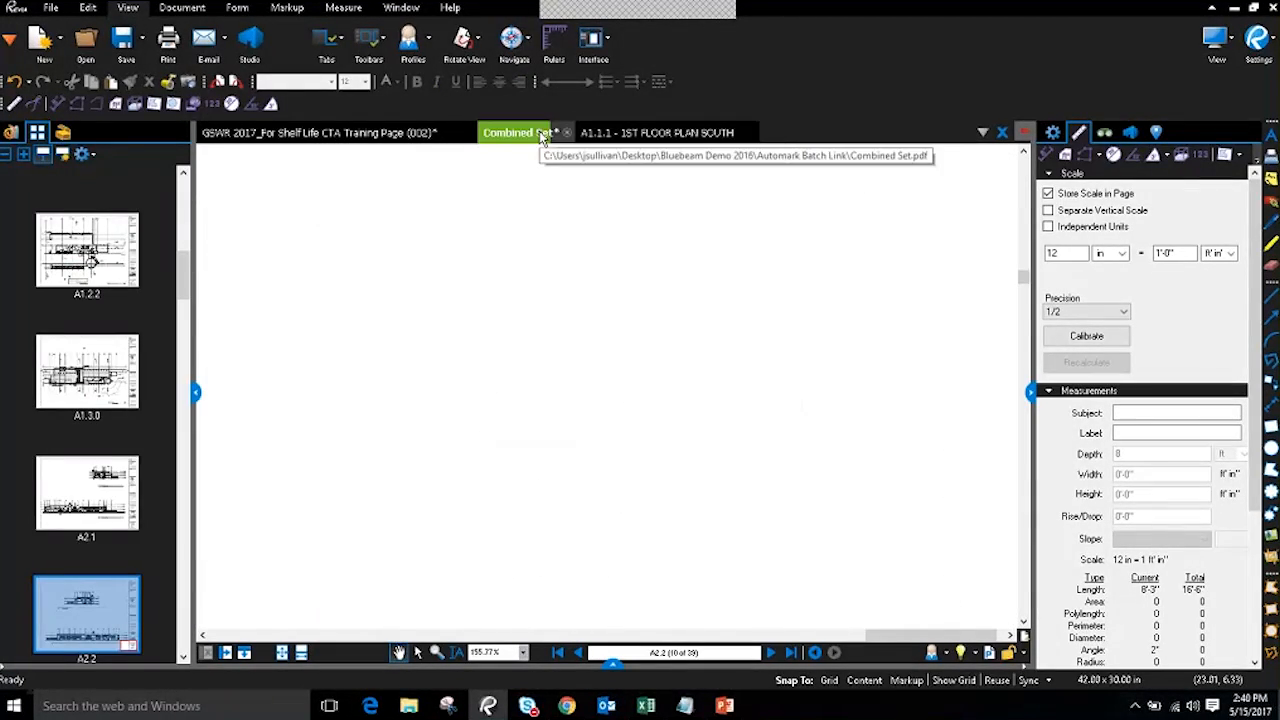
click(367, 134)
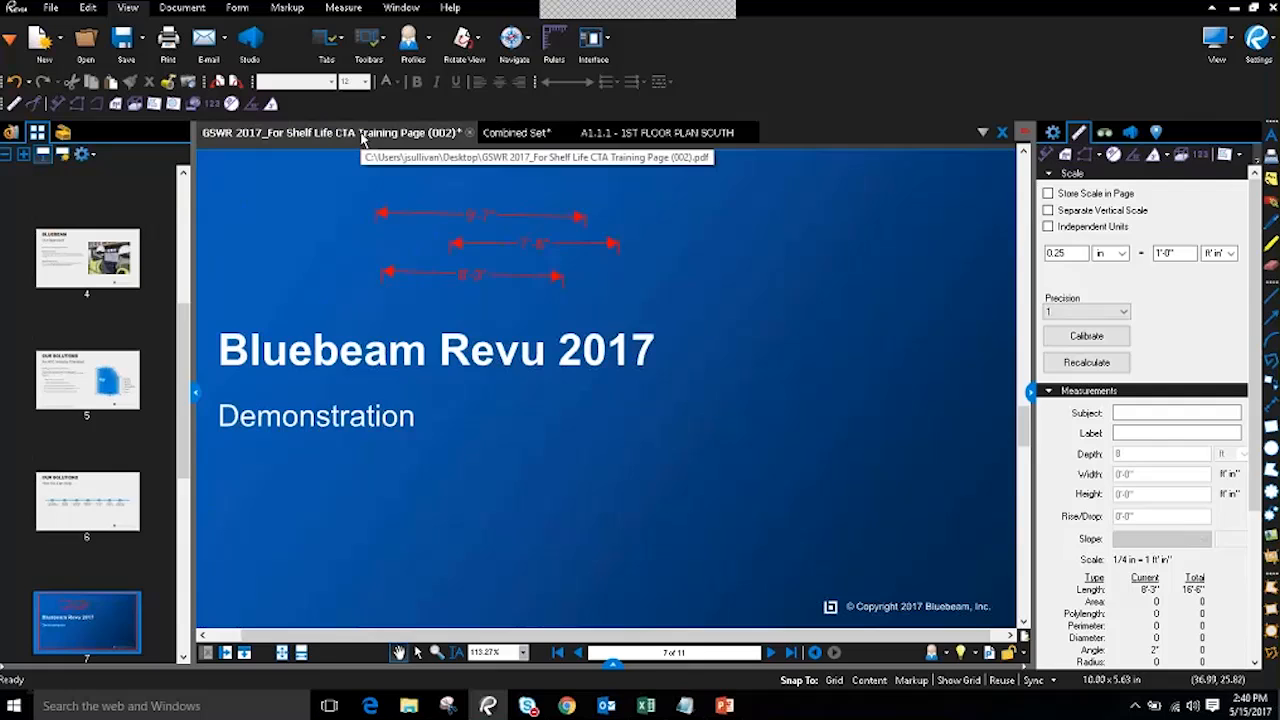
click(515, 133)
click(645, 135)
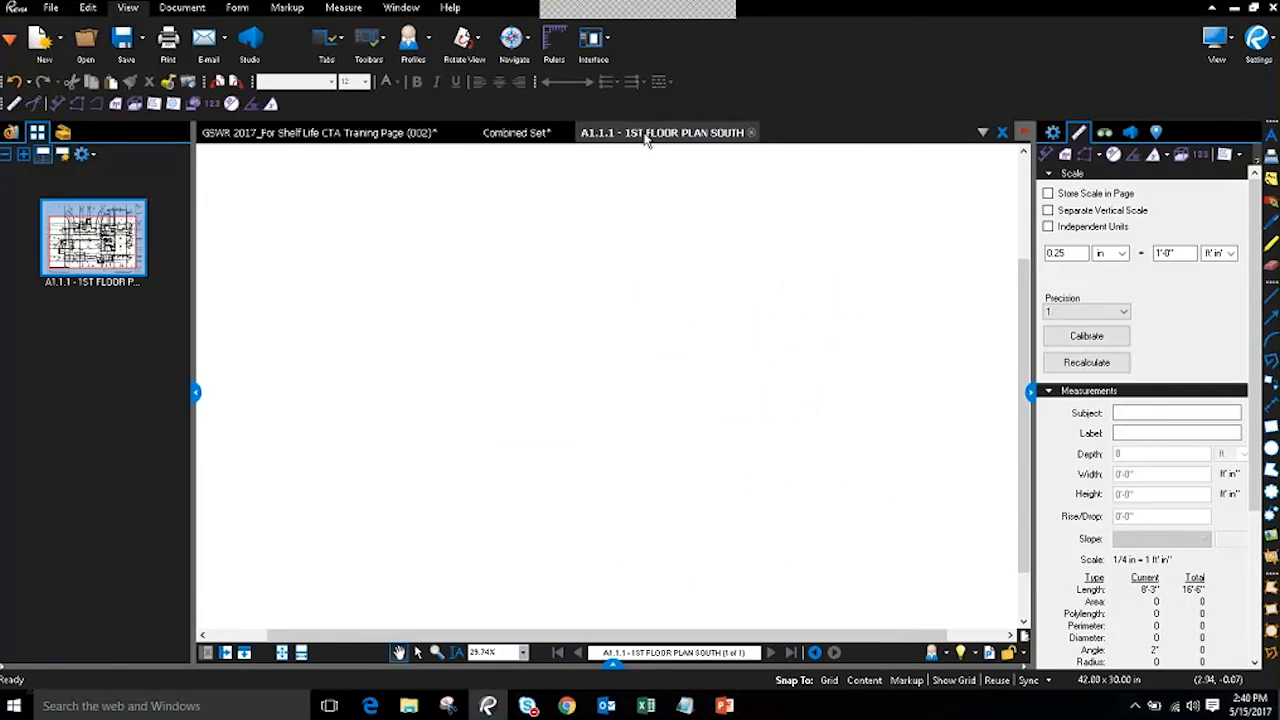
- Detach the A1.1.1 floor plan into its own floating window and dock it back beside Combined Set
drag(651, 135, 811, 342)
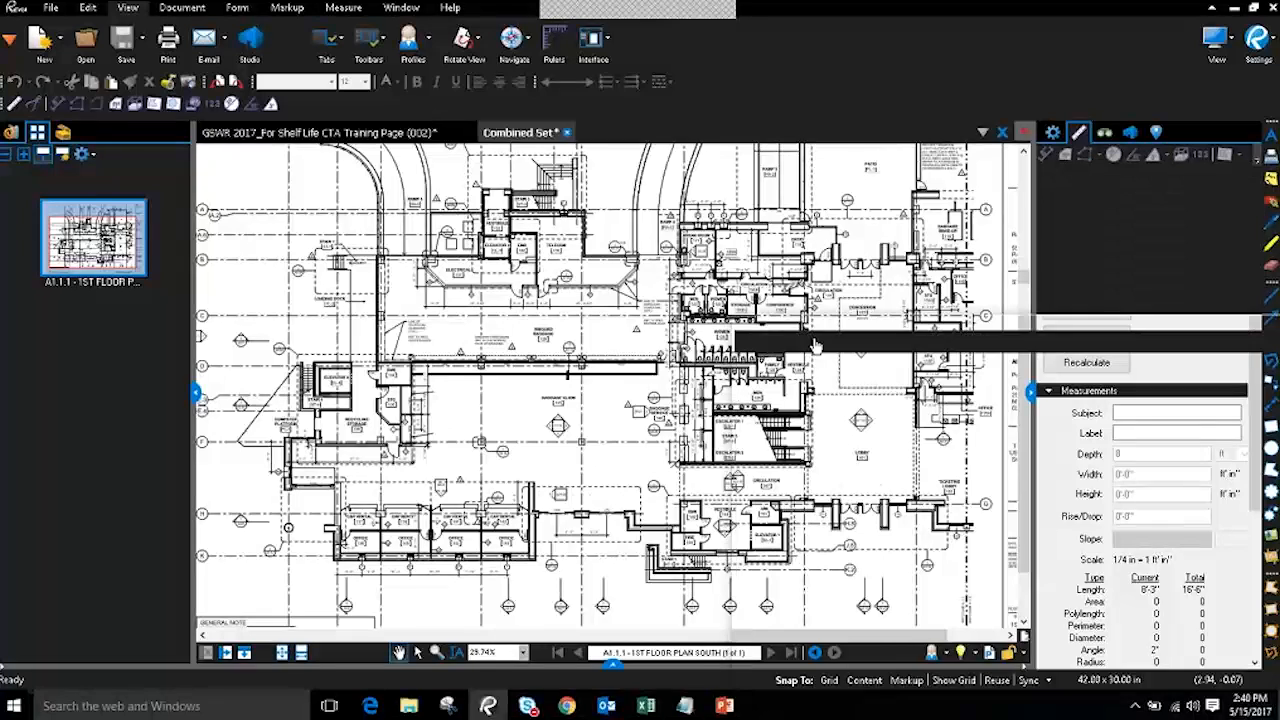
key(ctrl)
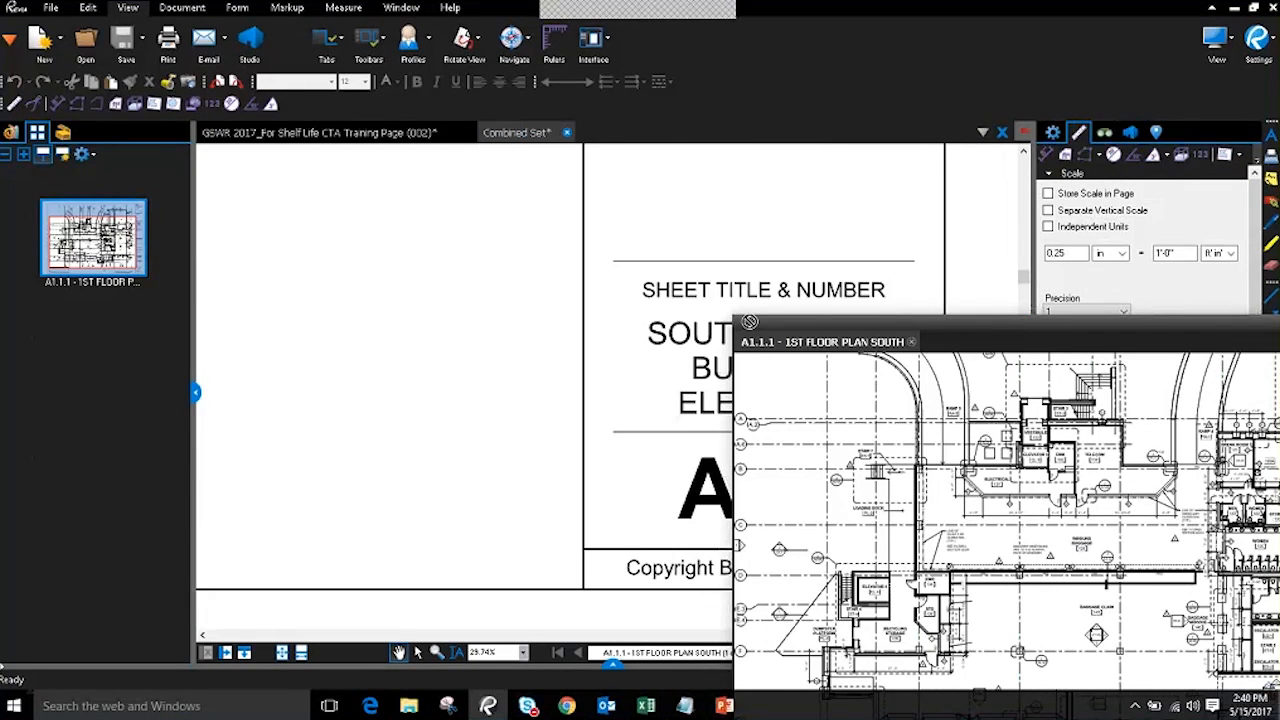
drag(749, 321, 601, 142)
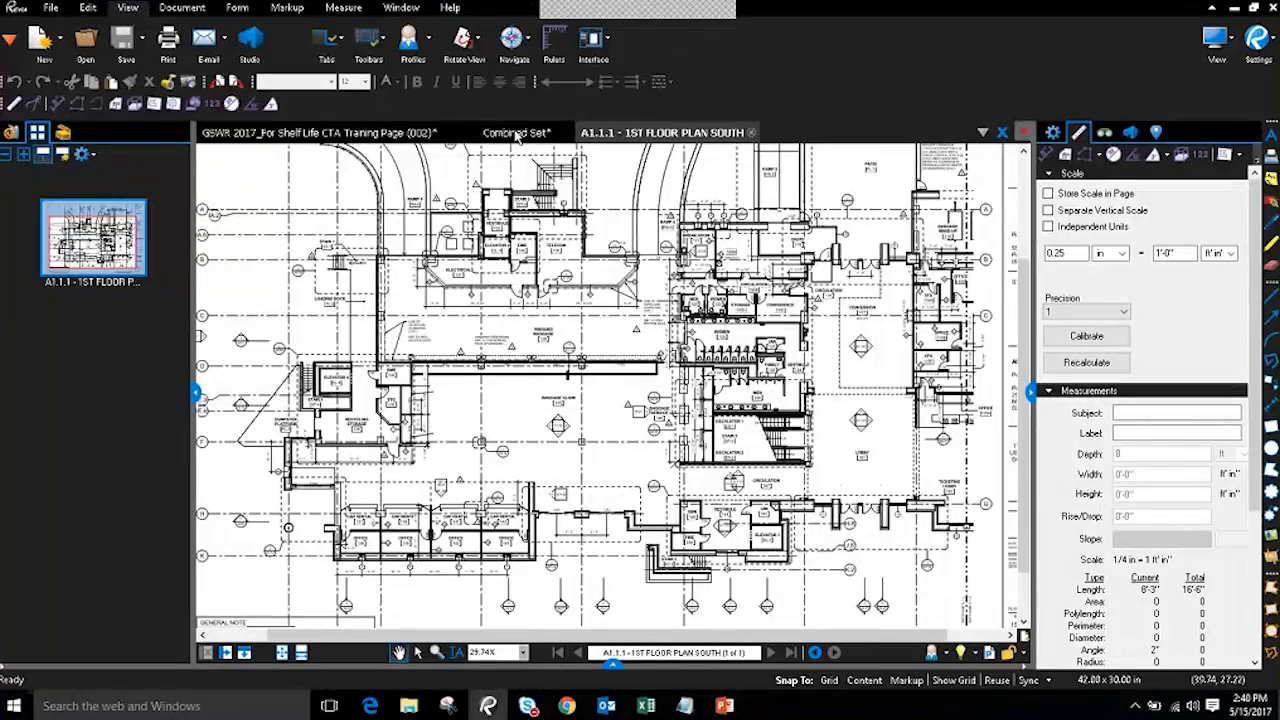
- Preview the Combined Set document, and cycle through the open documents to the A1.1.1 floor plan
mouse_move(516, 135)
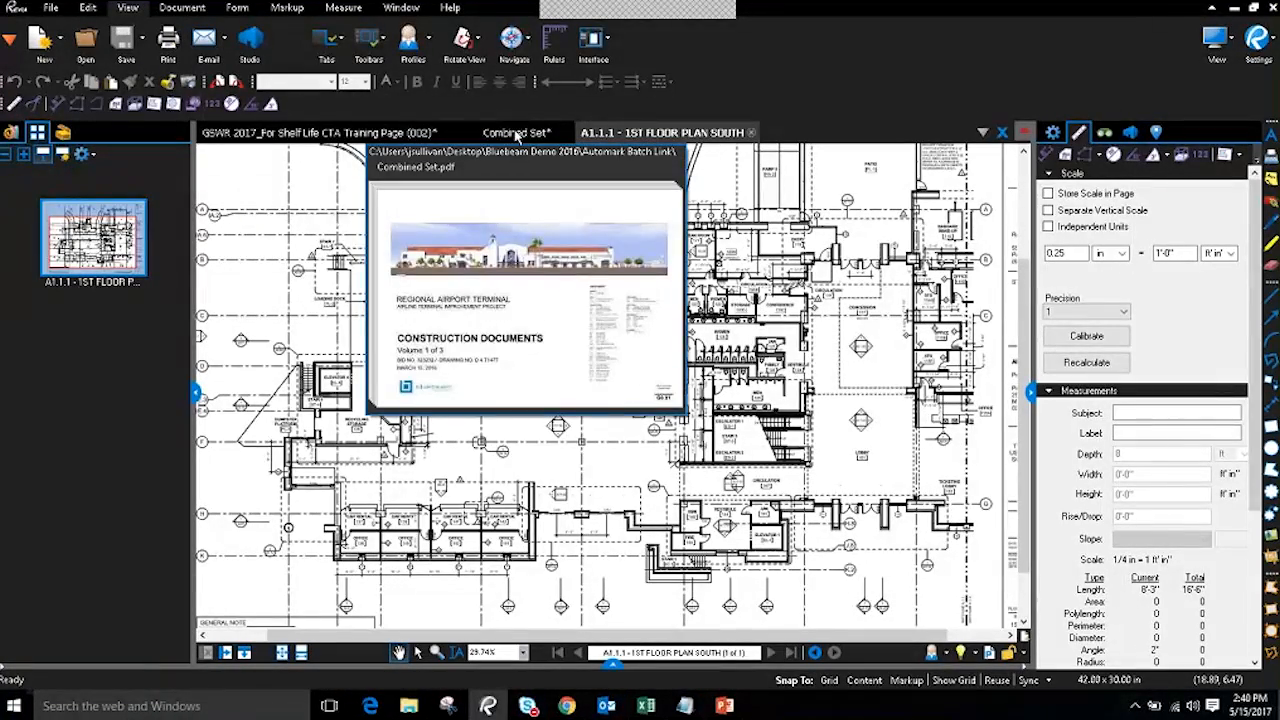
click(516, 135)
click(350, 135)
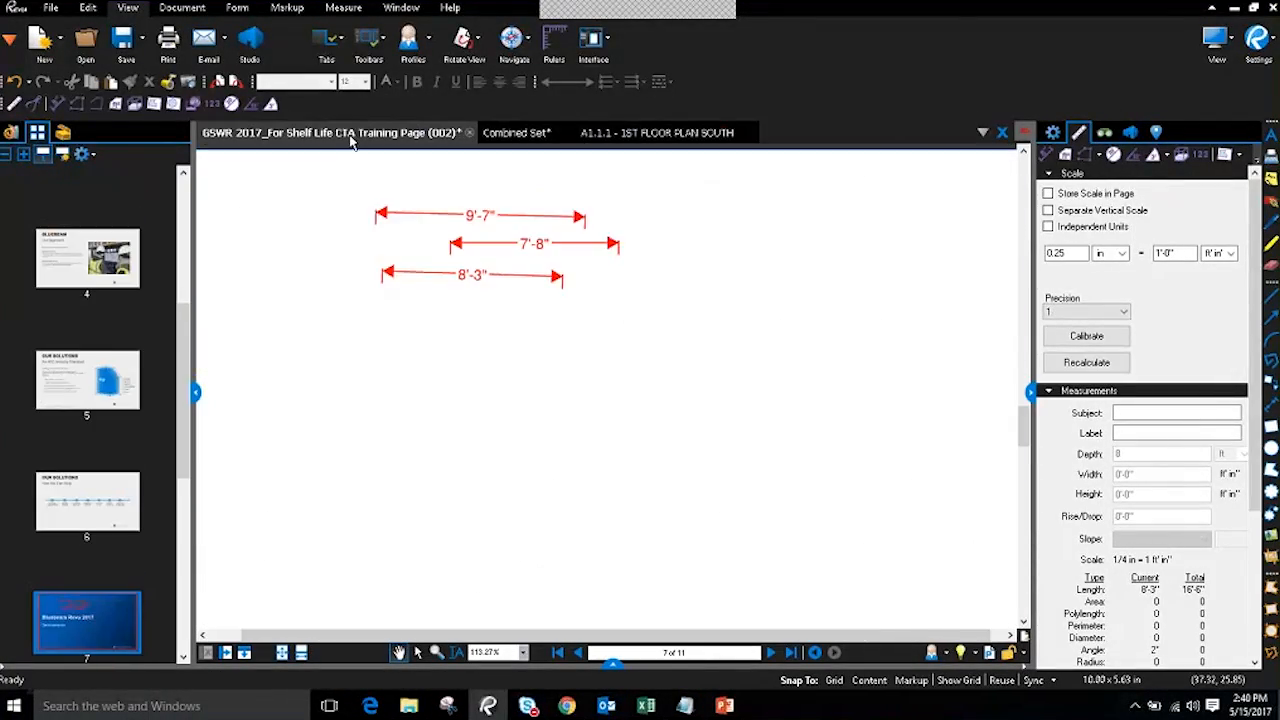
click(511, 137)
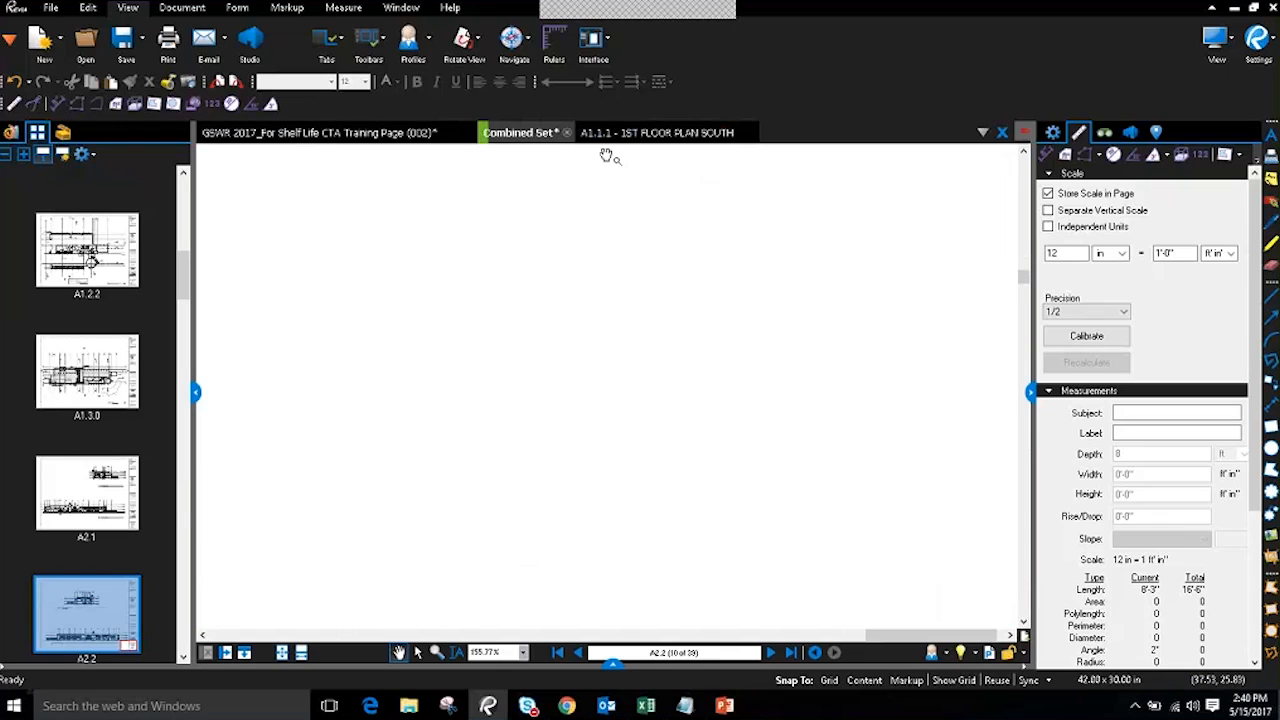
click(632, 134)
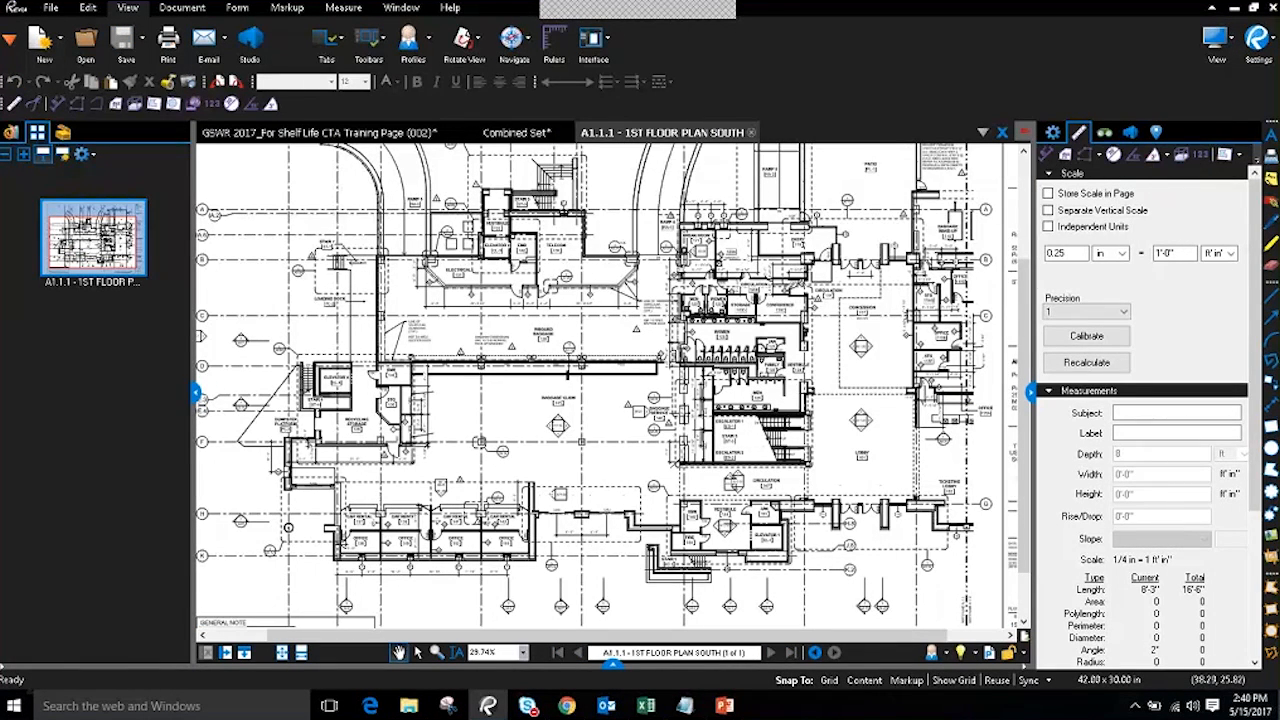
- Split the A1.1.1 floor plan view vertically into two side-by-side panes and synchronize their views
click(222, 652)
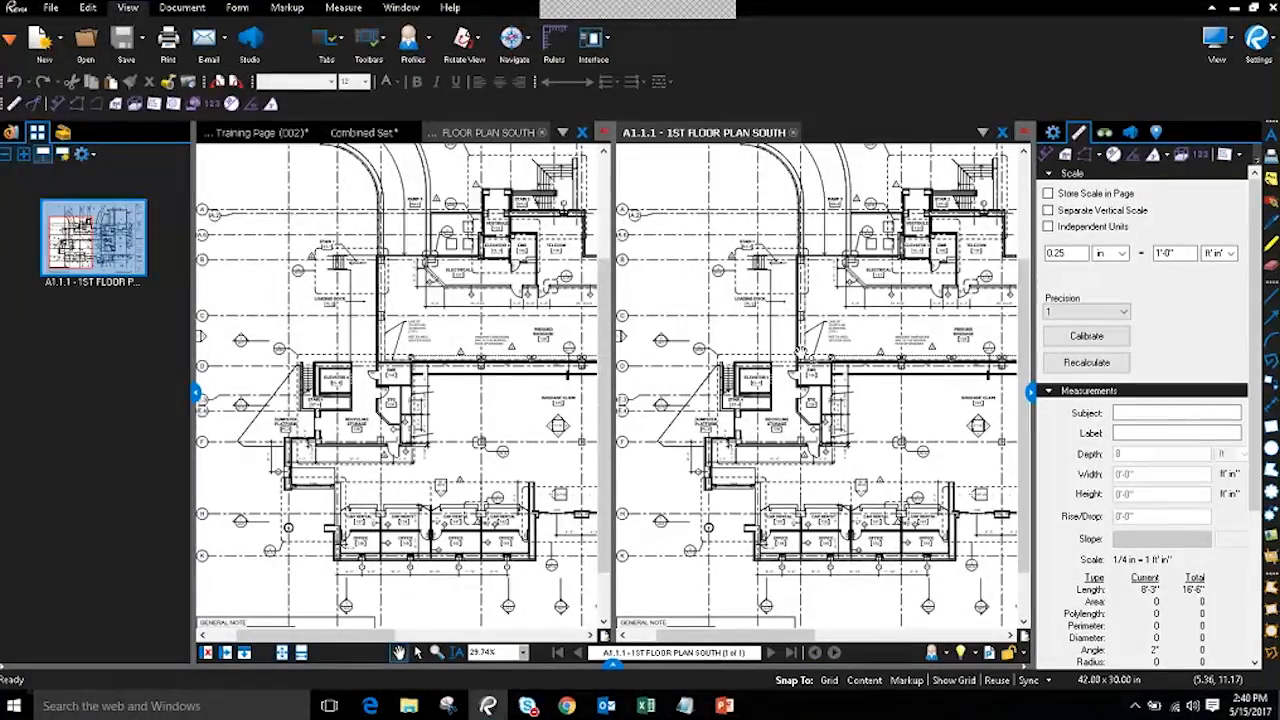
drag(805, 356, 785, 354)
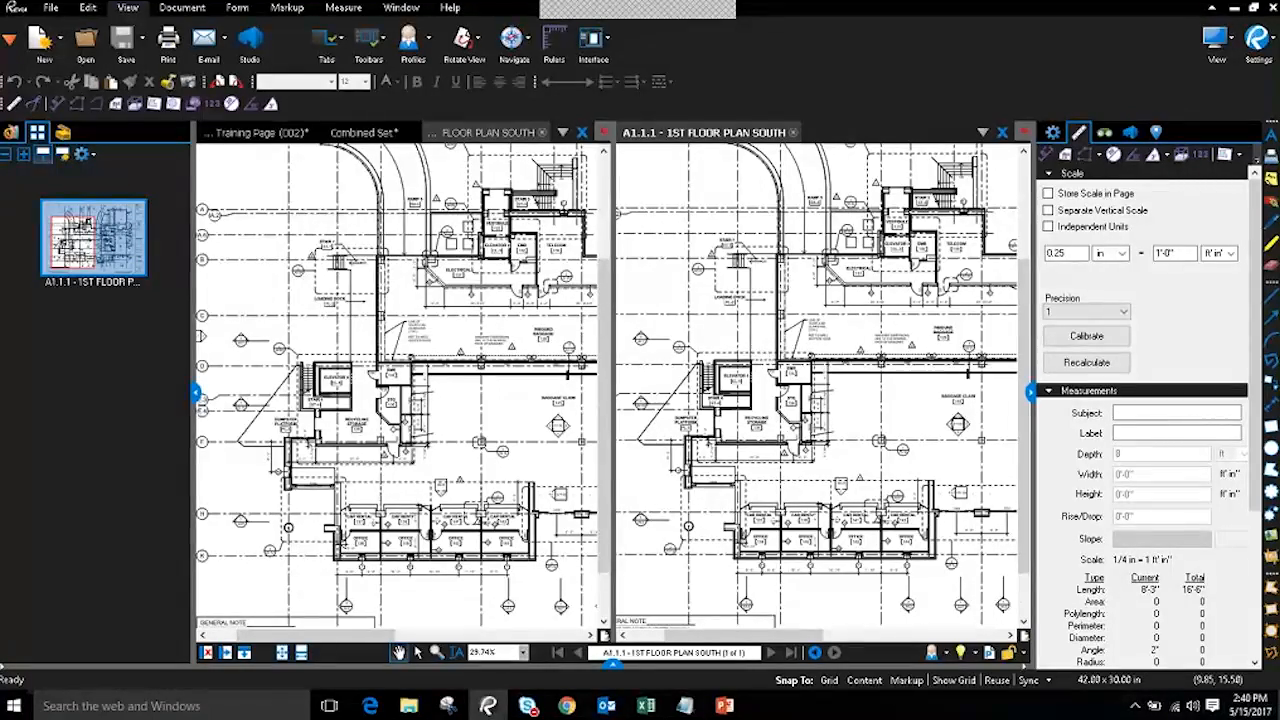
click(1028, 680)
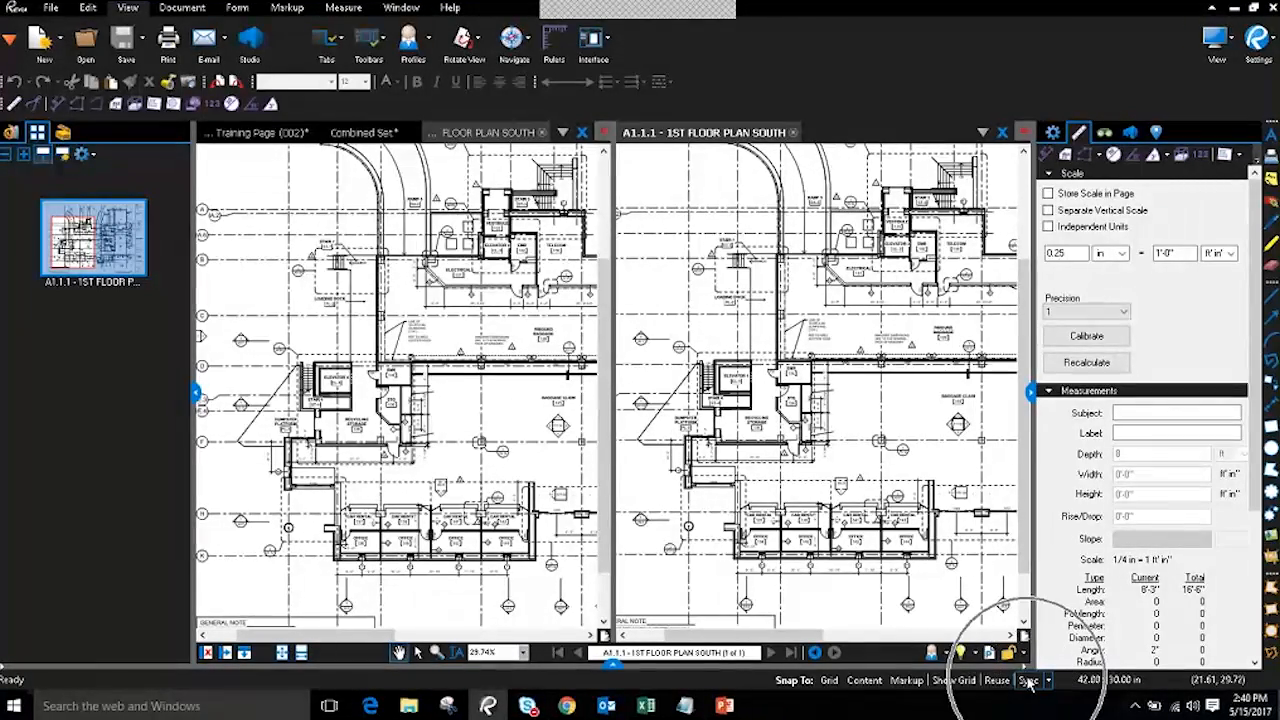
click(1028, 681)
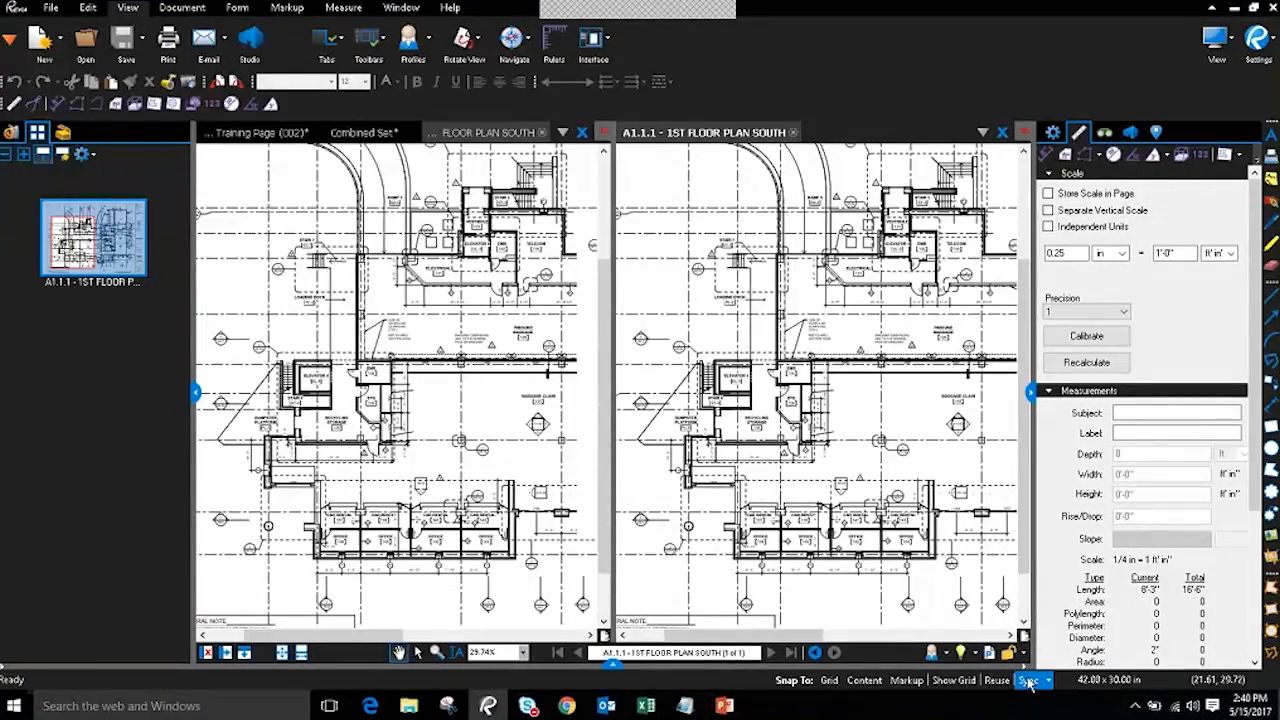
- Examine the synchronized panes around the plan's lower entrance area and closely at Recycling Storage 135
drag(473, 517, 330, 506)
drag(482, 563, 310, 493)
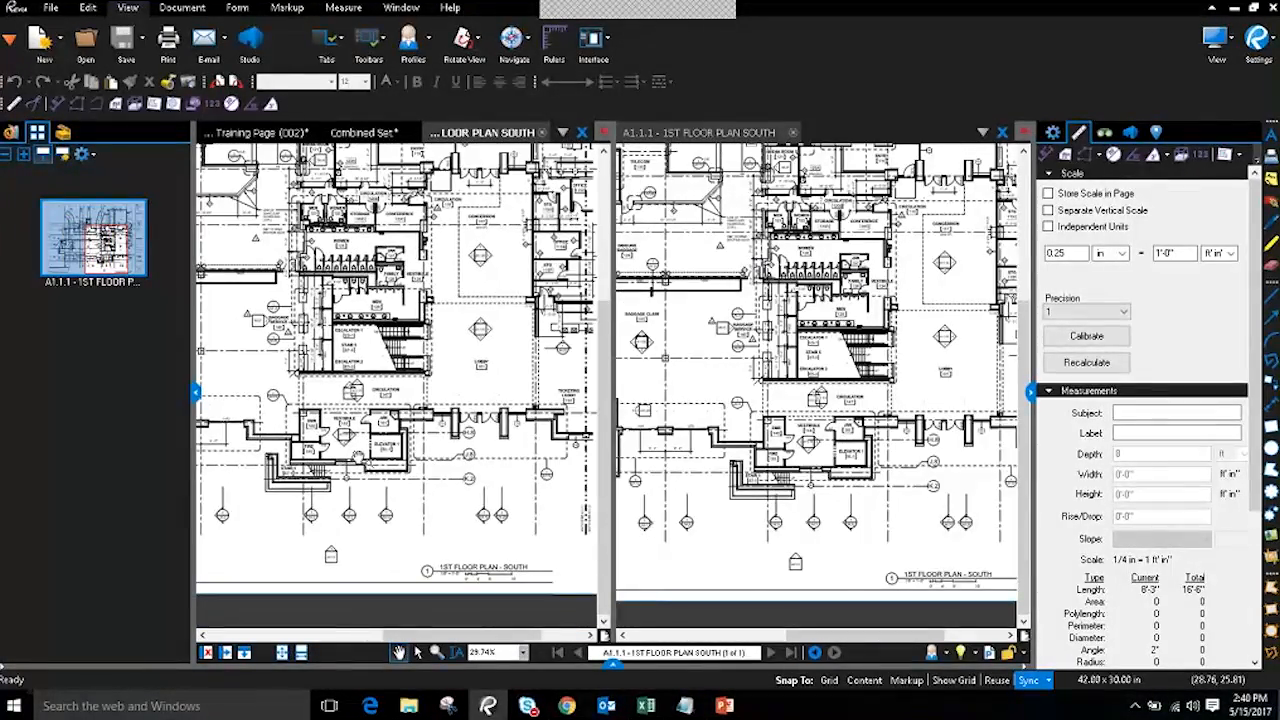
scroll(450, 445, up, 5)
drag(338, 427, 565, 445)
drag(345, 347, 595, 391)
drag(379, 334, 629, 361)
drag(340, 362, 542, 507)
drag(454, 421, 422, 446)
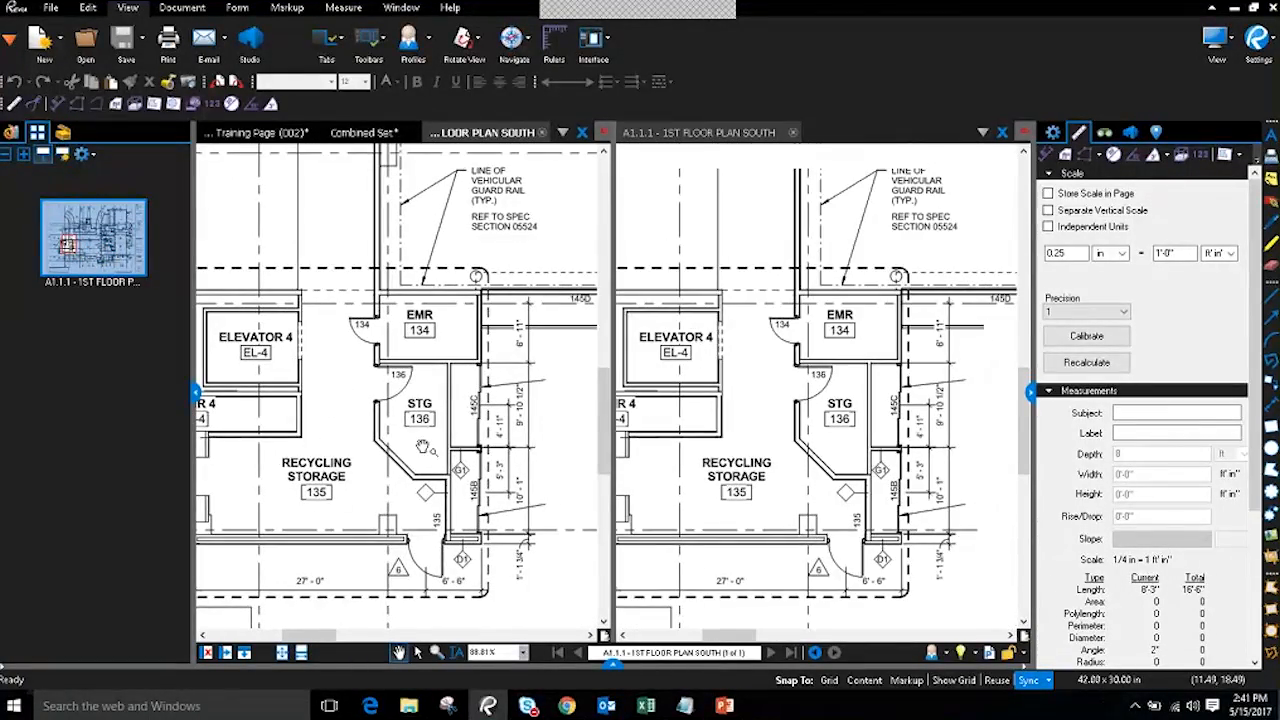
drag(422, 446, 389, 447)
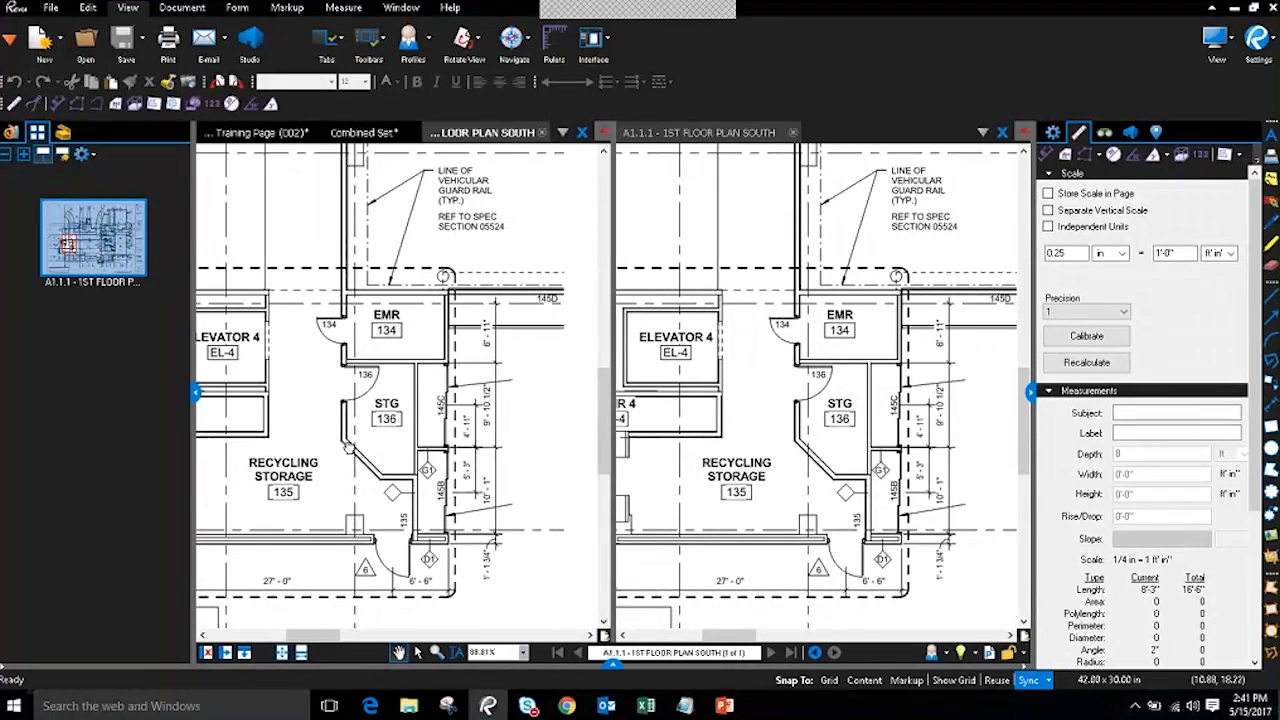
scroll(349, 447, up, 2)
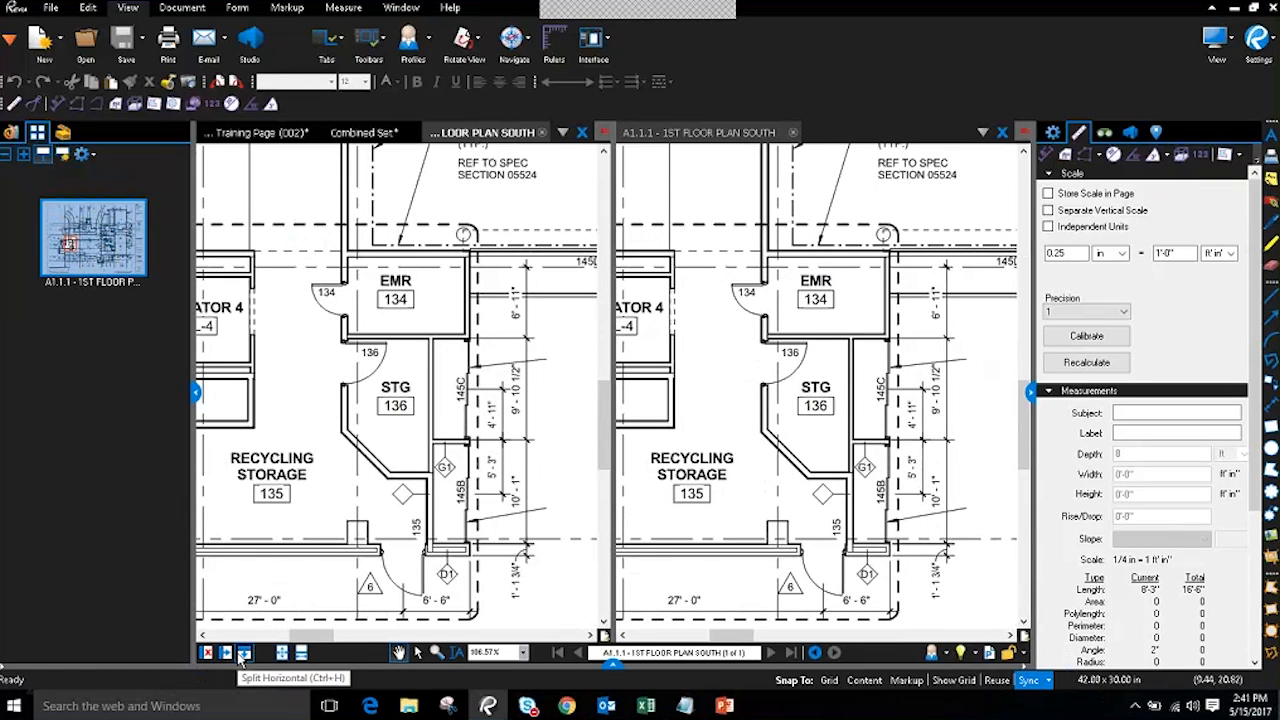
- Turn off view synchronization and close the second split pane of the A1.1.1 floor plan
click(1031, 680)
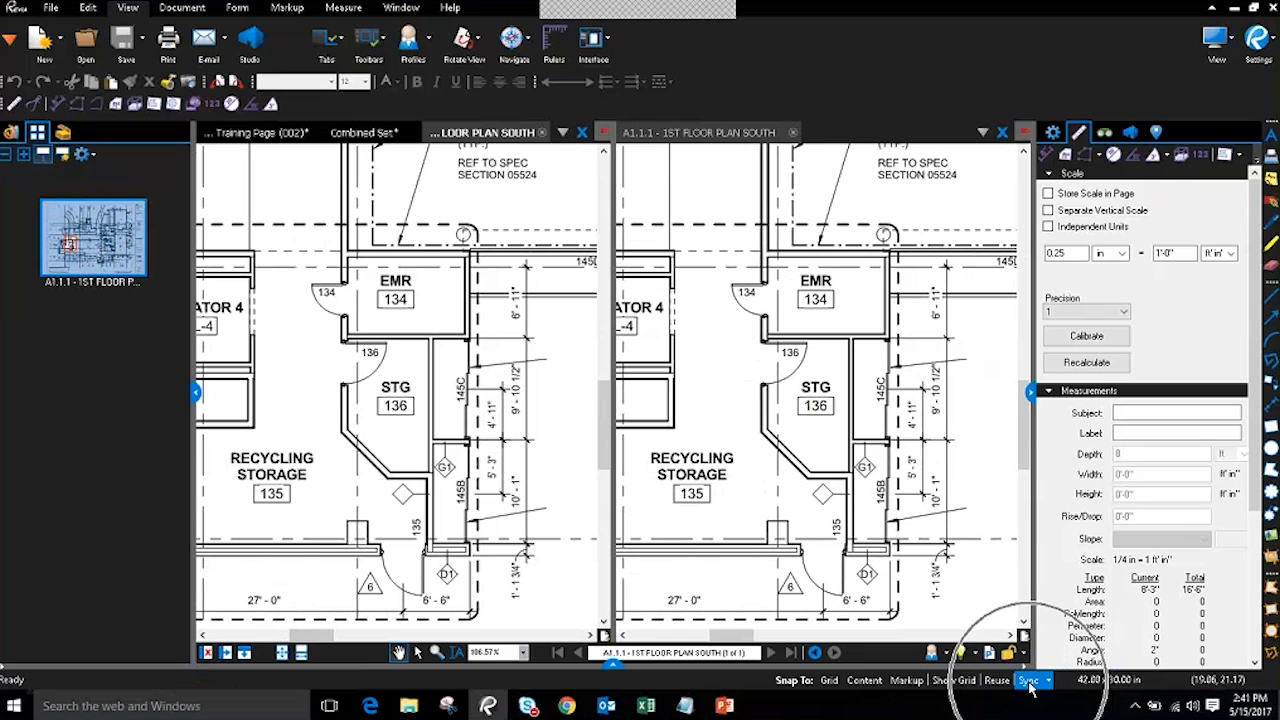
mouse_move(427, 390)
mouse_down()
mouse_move(455, 490)
mouse_move(421, 413)
mouse_up()
click(1028, 682)
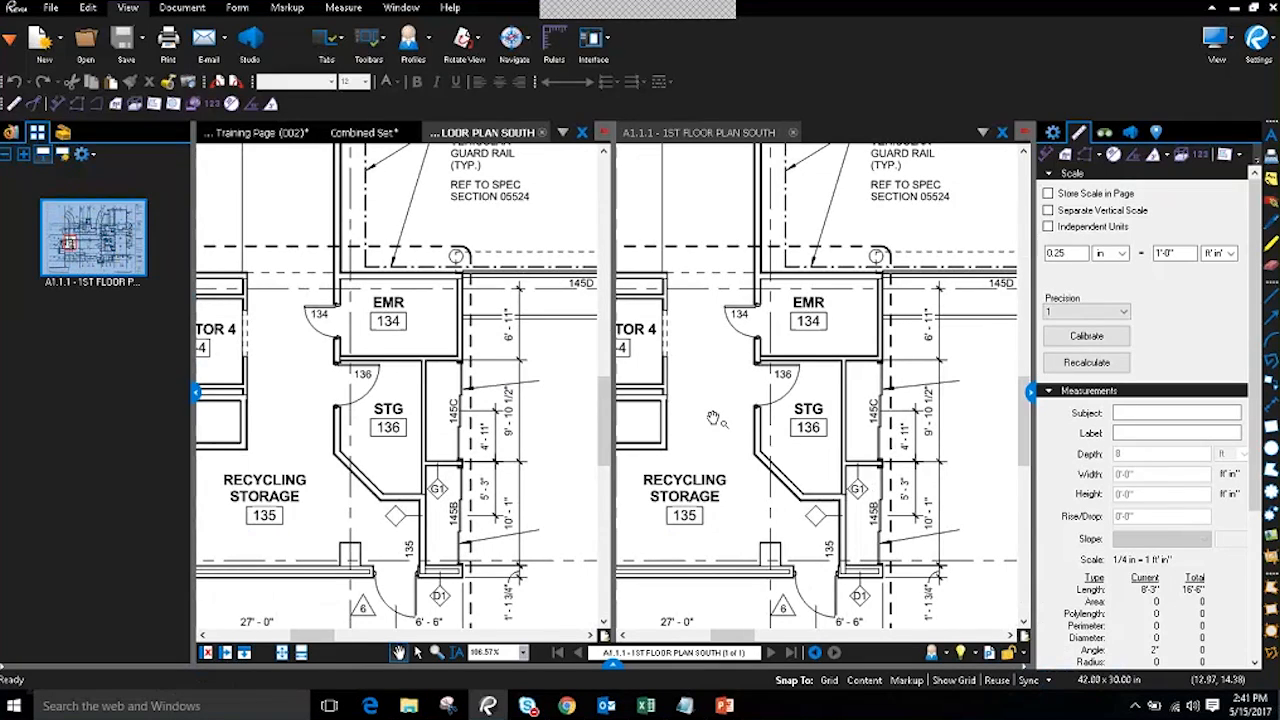
click(793, 134)
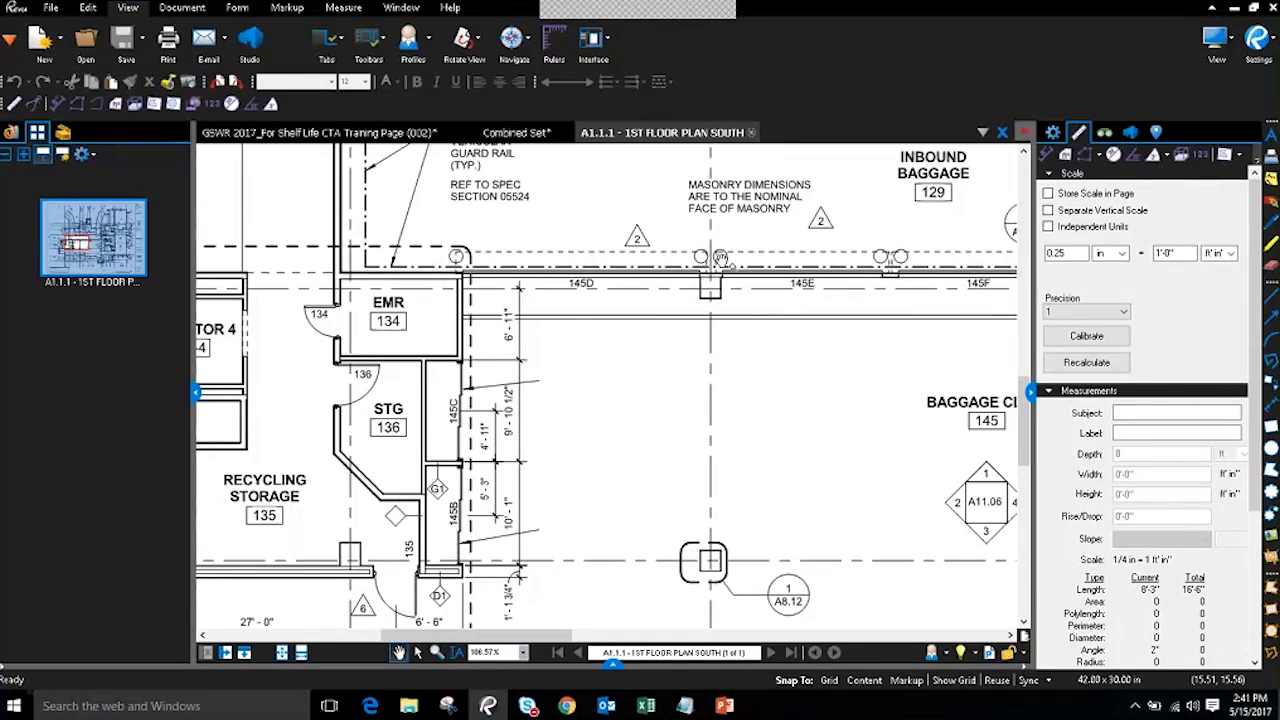
scroll(721, 257, down, 4)
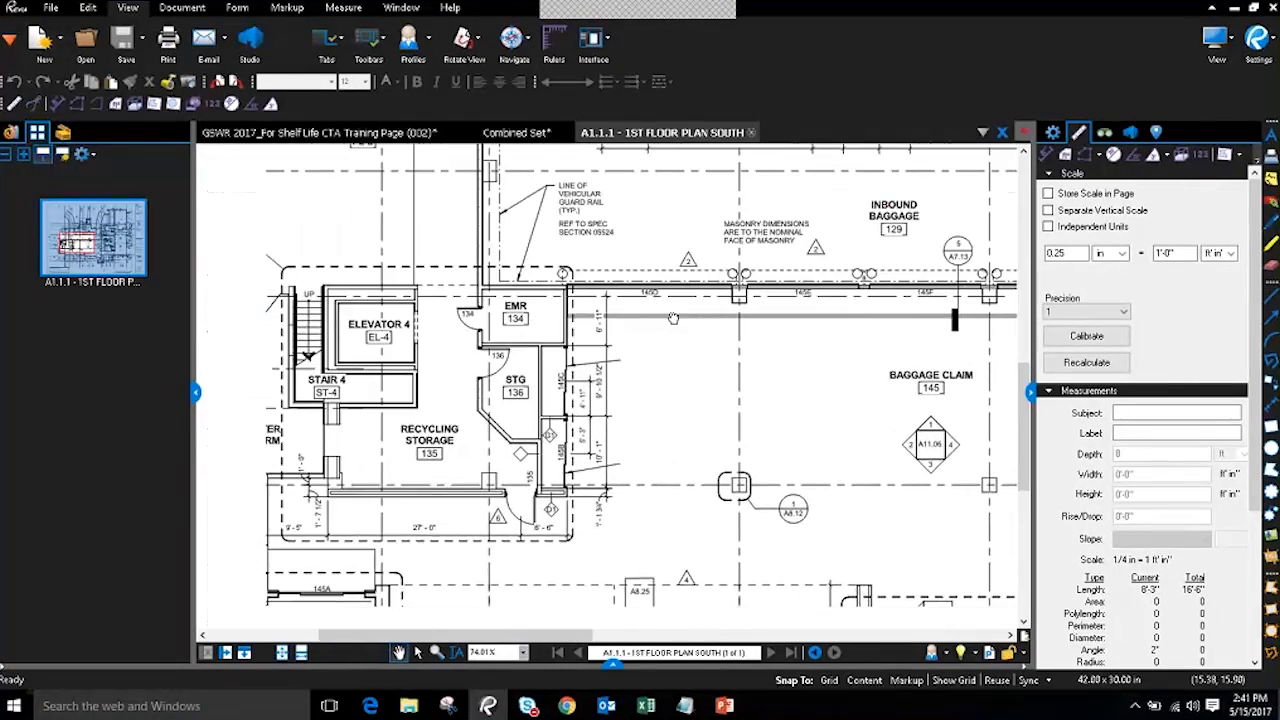
scroll(596, 330, down, 2)
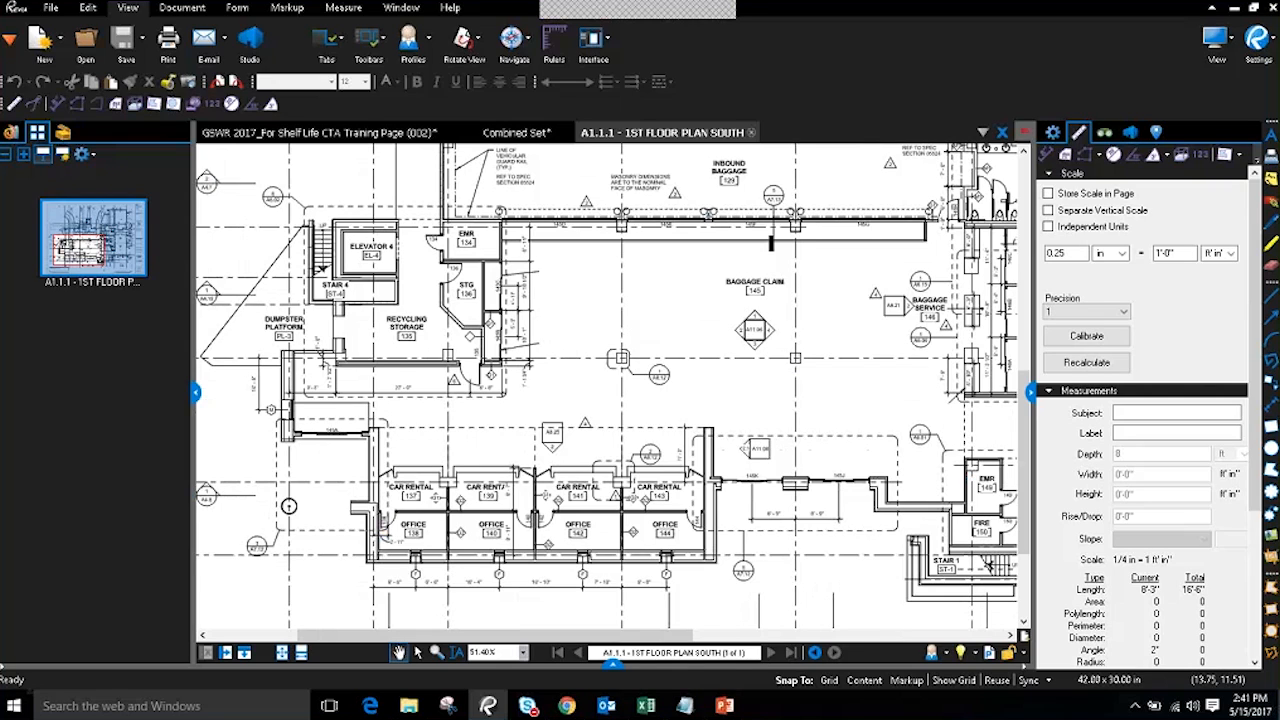
- Start an Overlay Pages comparison and remove the documents already listed as its layers
click(182, 8)
click(547, 42)
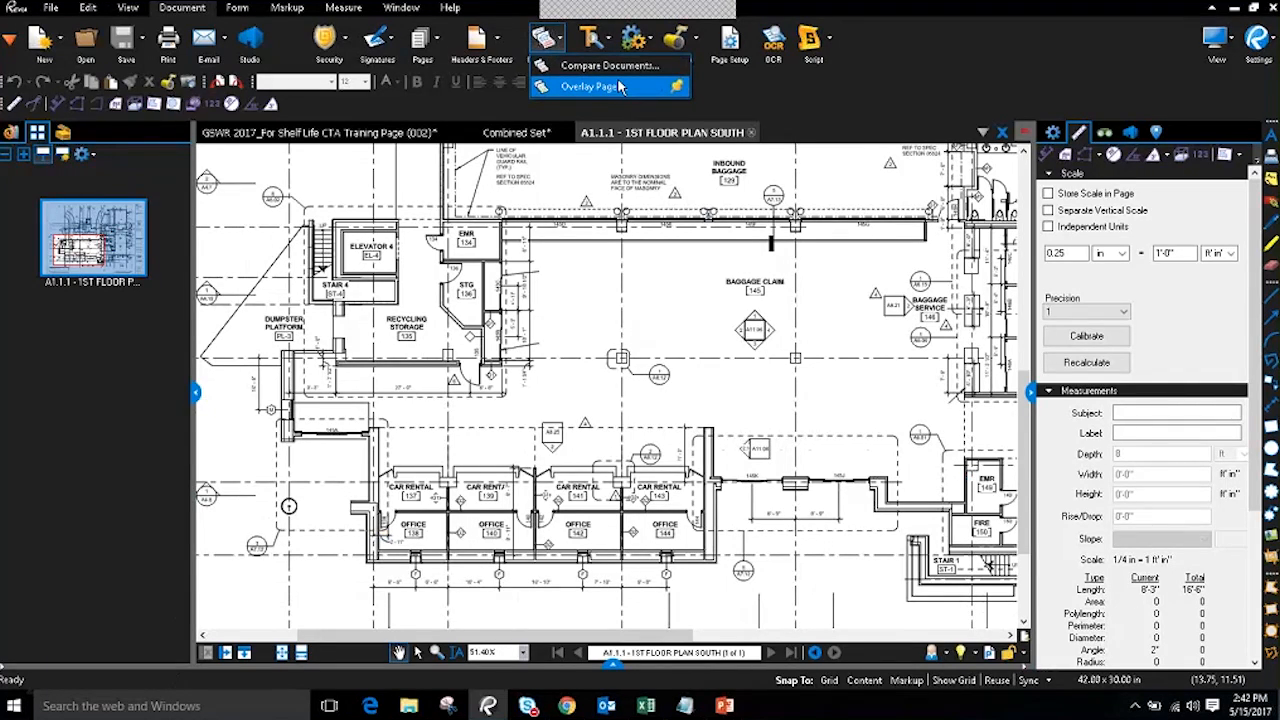
key(ctrl)
click(605, 88)
click(420, 317)
click(375, 358)
click(412, 318)
click(376, 358)
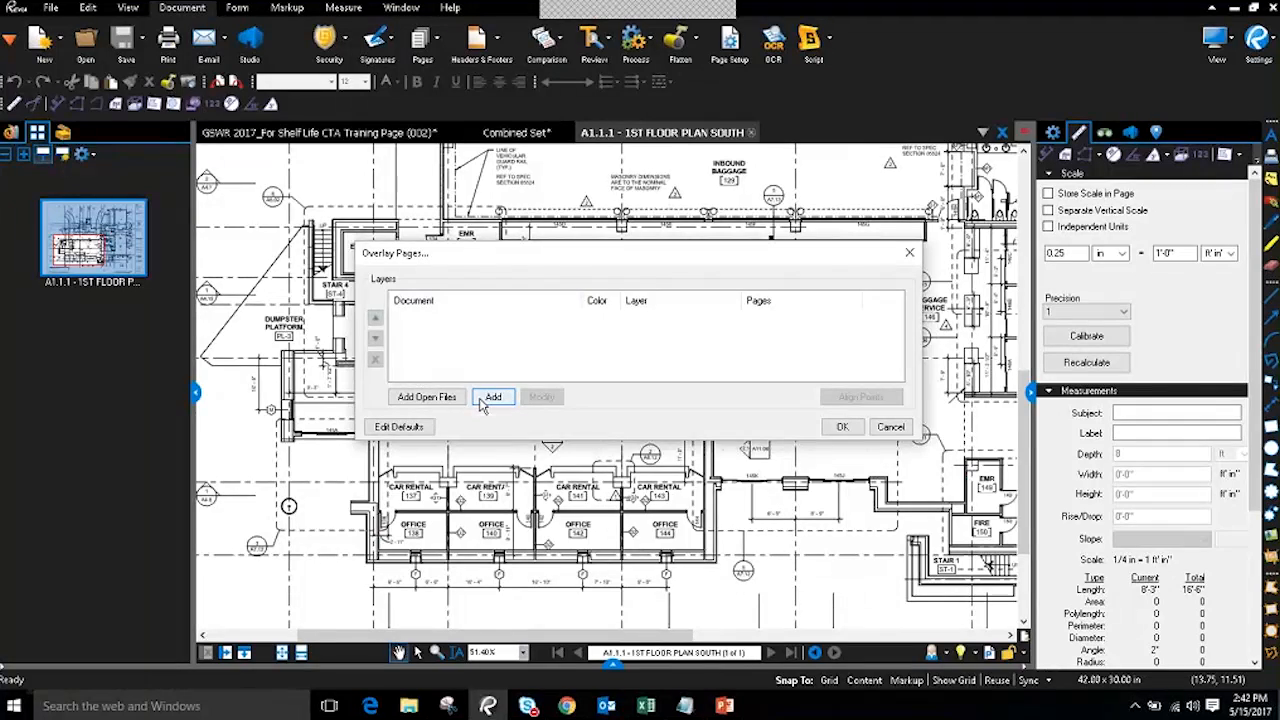
- Add A1.1.0 - 1ST FLOOR REFERENCE PLAN from the Bluebeam Demo 2016 Overlay Pages folder as the overlay's base layer
click(492, 397)
click(776, 199)
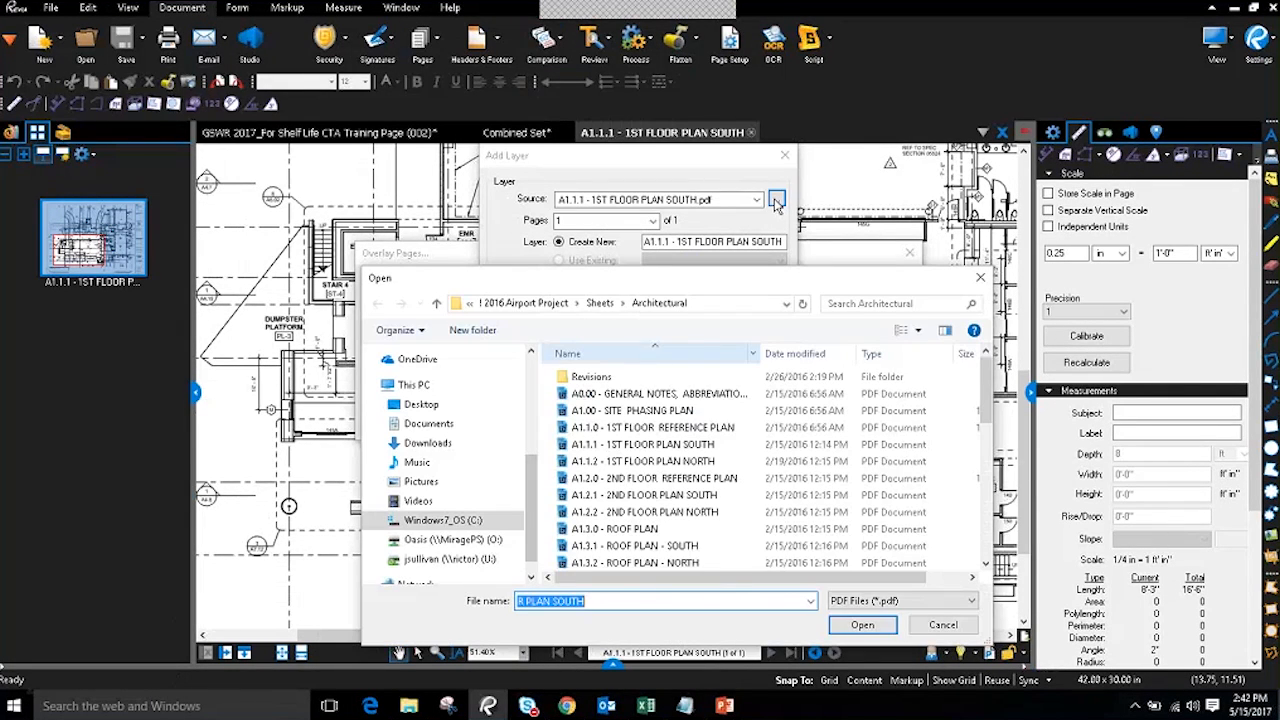
click(525, 302)
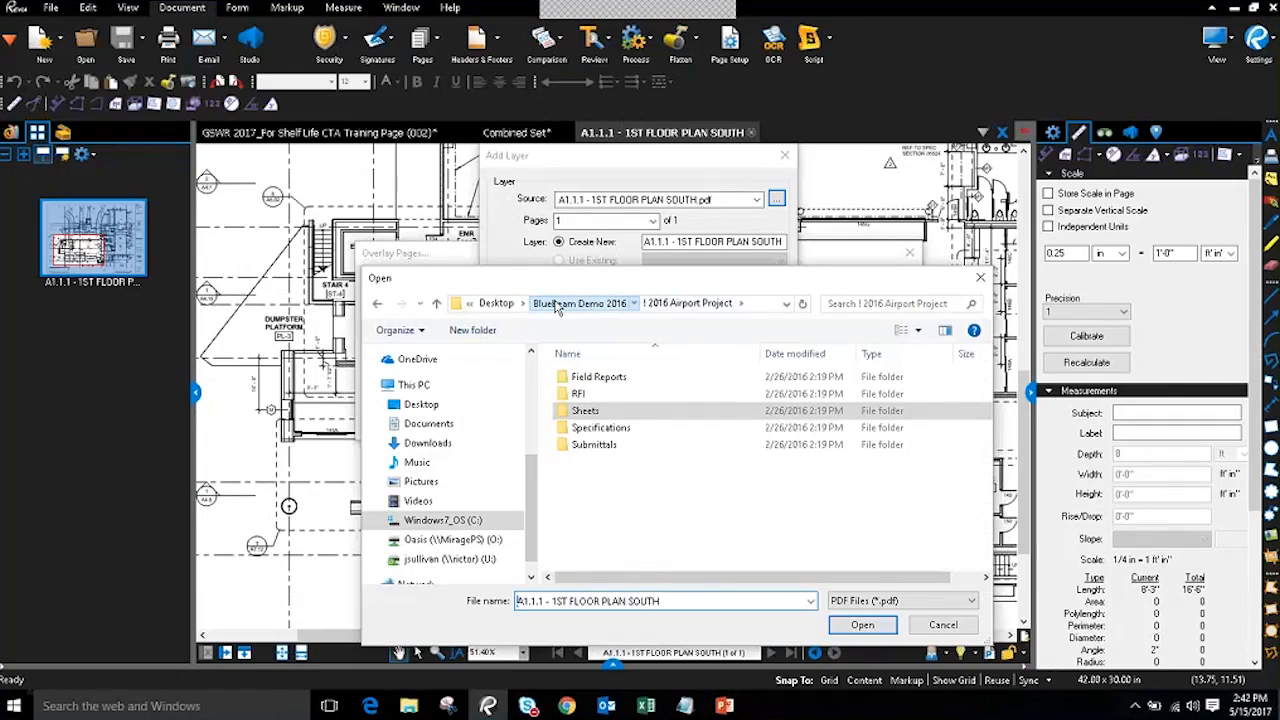
click(557, 306)
scroll(626, 484, down, 1)
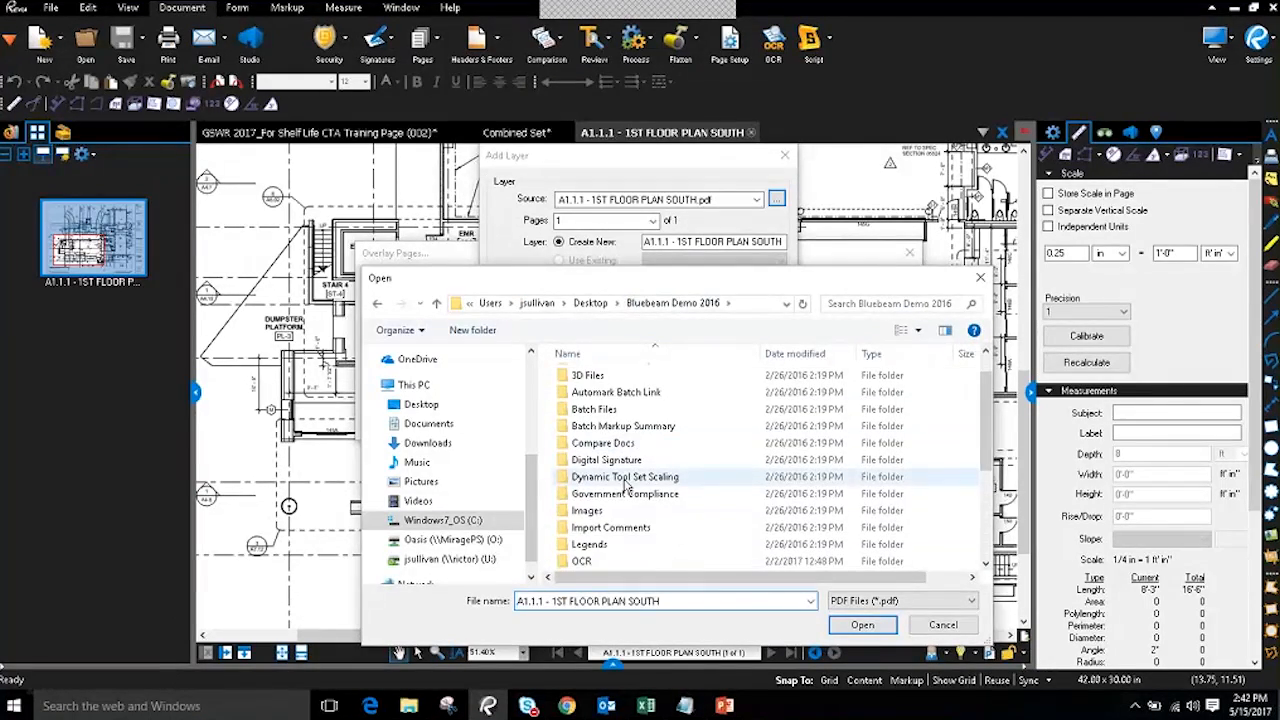
scroll(626, 486, down, 2)
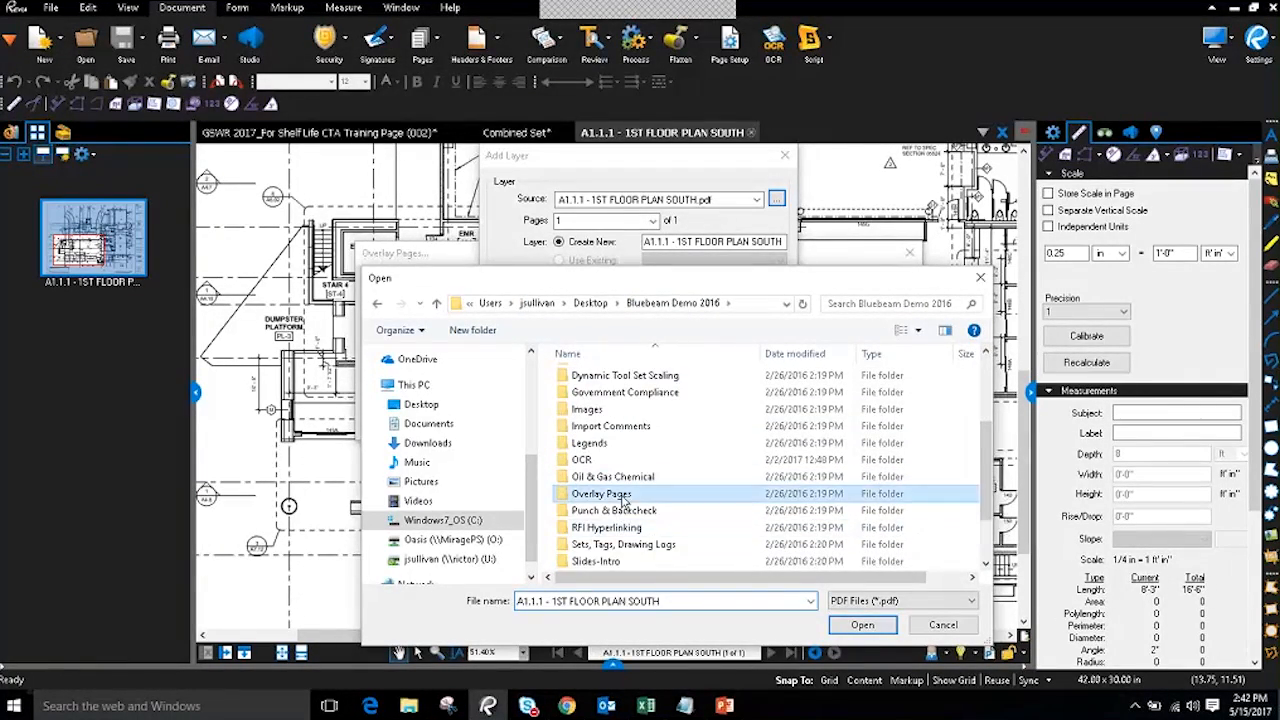
double_click(622, 497)
double_click(610, 392)
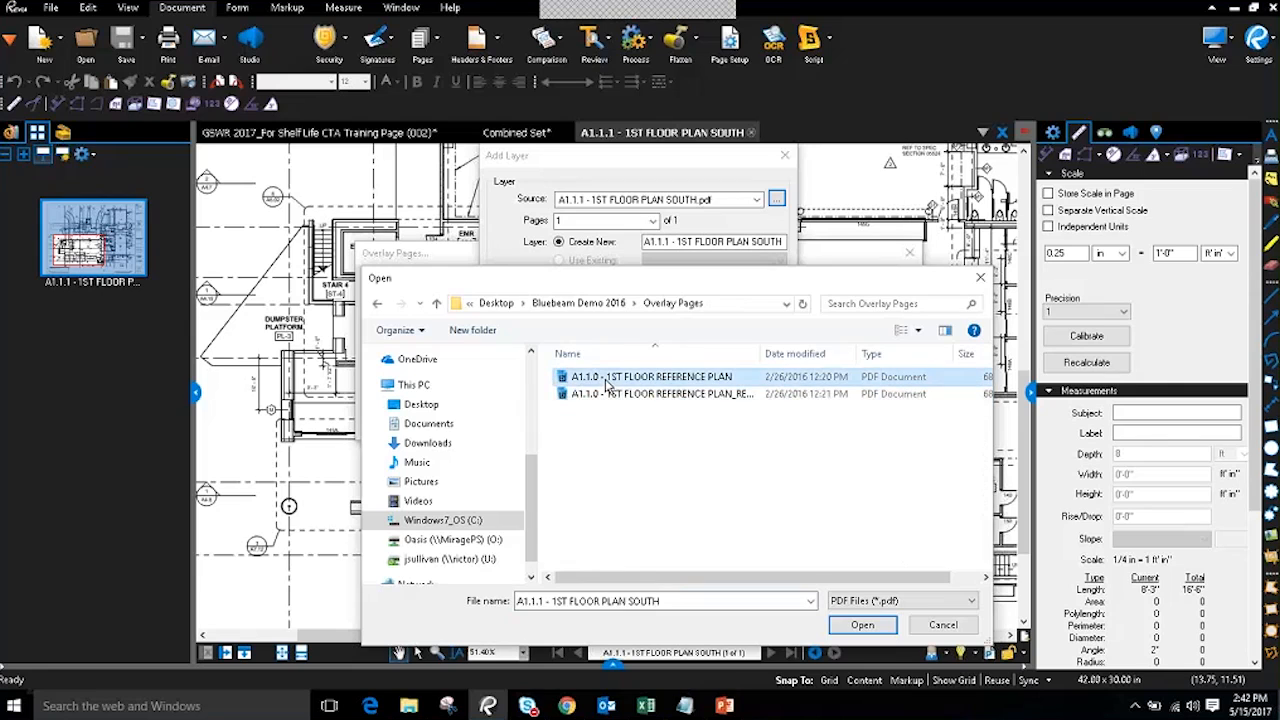
double_click(605, 378)
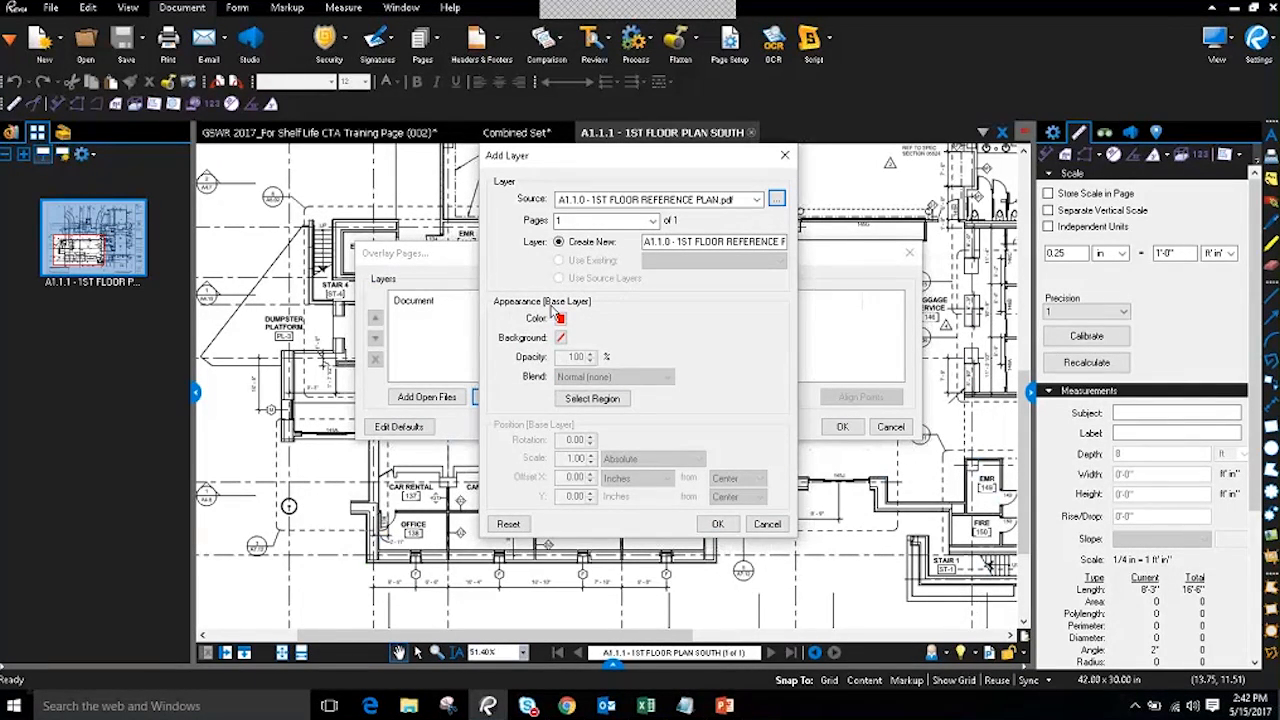
click(717, 524)
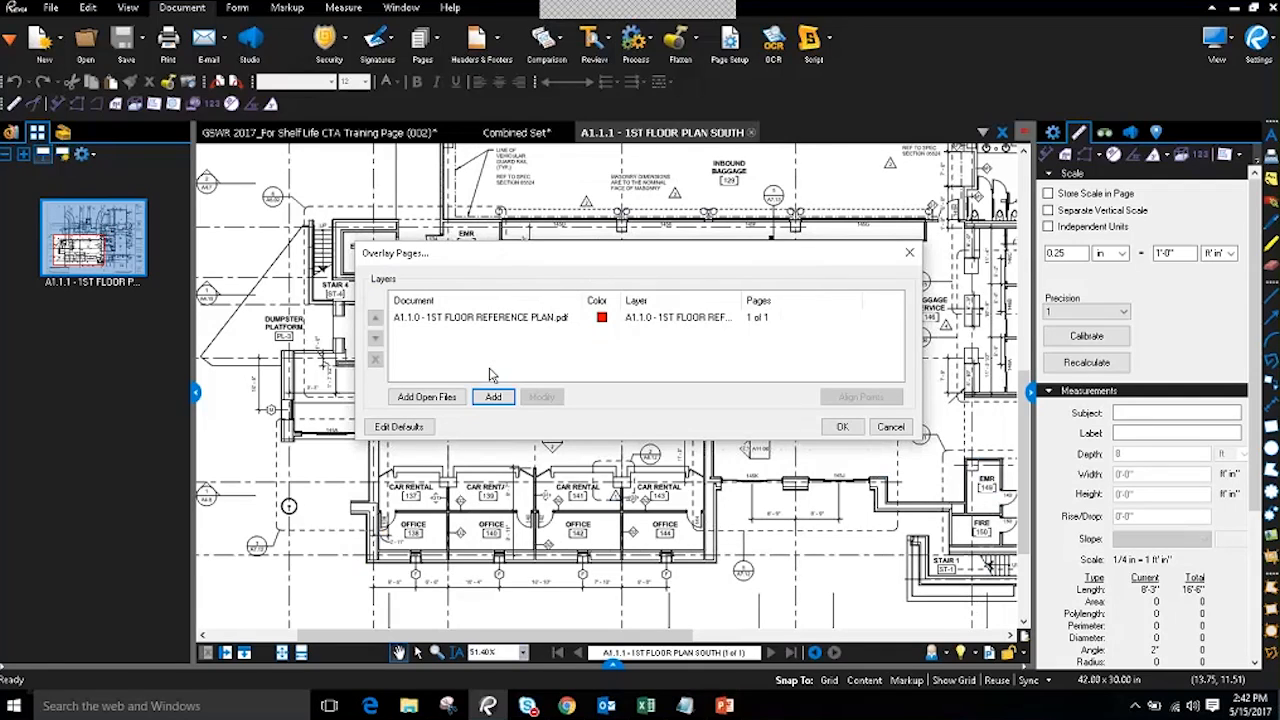
- Add the REV 1 version of the A1.1.0 1ST FLOOR REFERENCE PLAN from the Overlay Pages folder as the second overlay layer
click(493, 397)
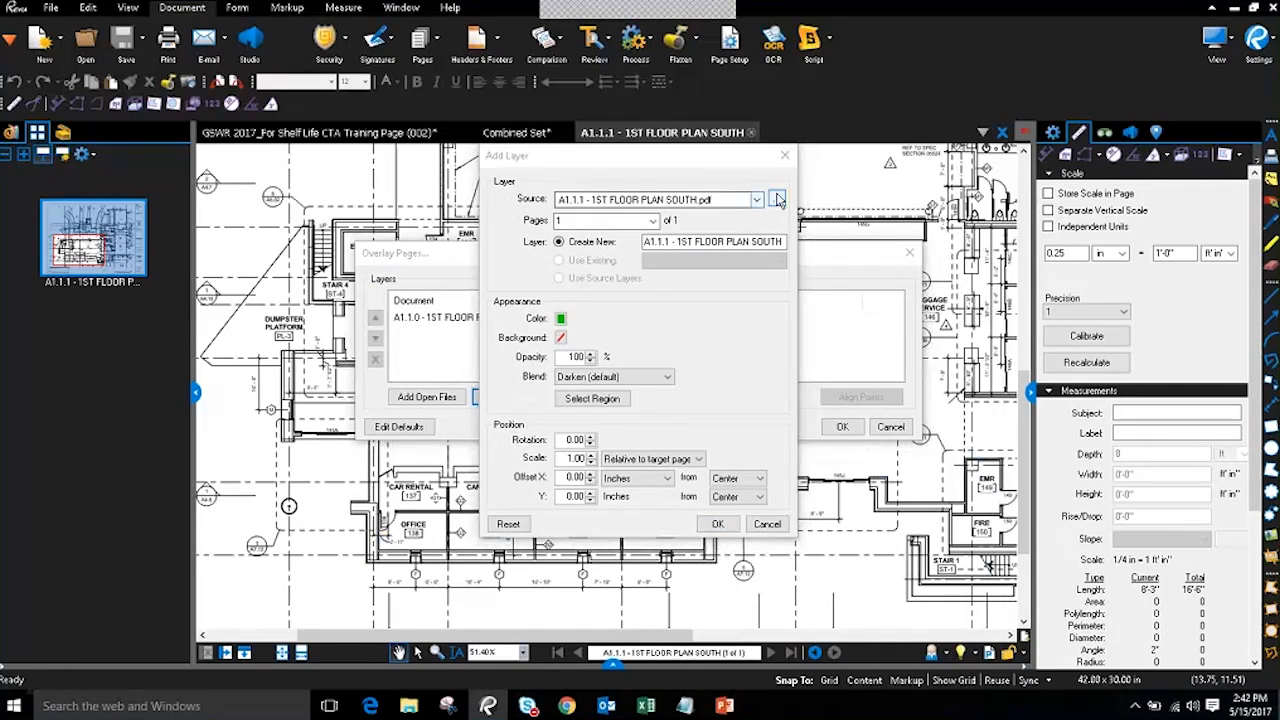
click(777, 199)
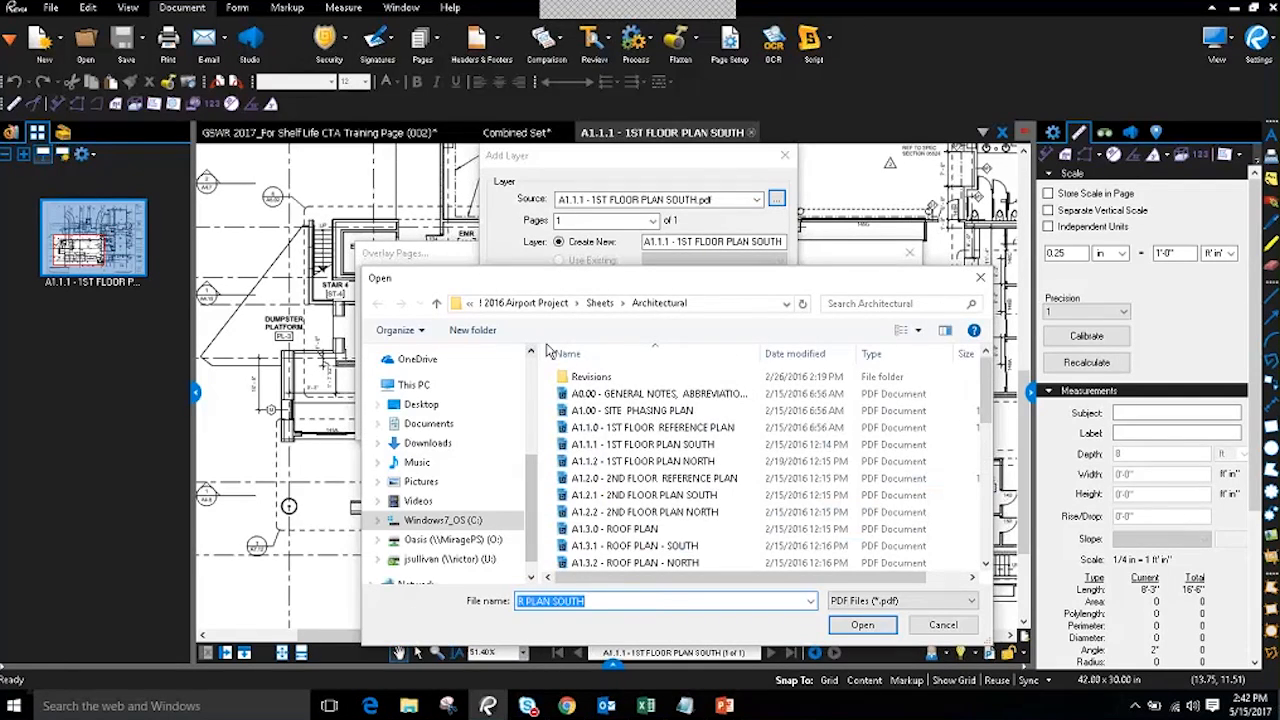
scroll(450, 450, up, 5)
click(450, 436)
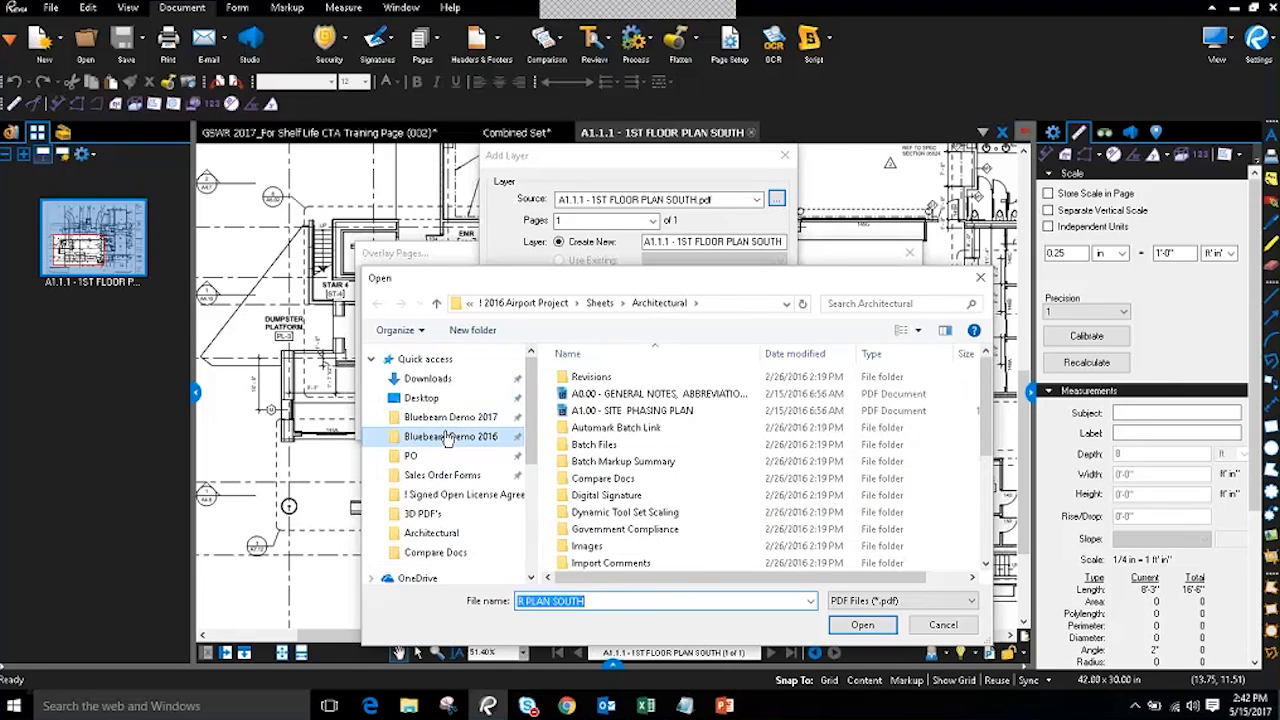
click(620, 461)
scroll(615, 480, down, 2)
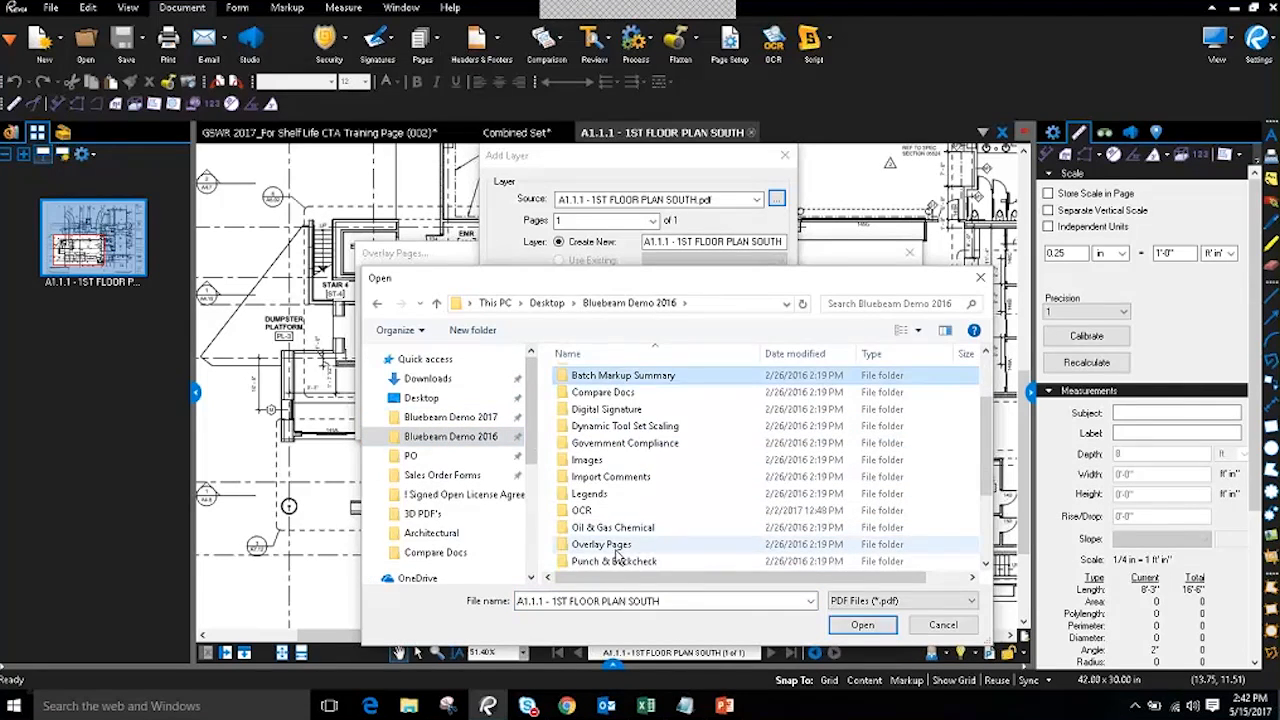
double_click(616, 550)
click(628, 396)
double_click(628, 396)
double_click(628, 396)
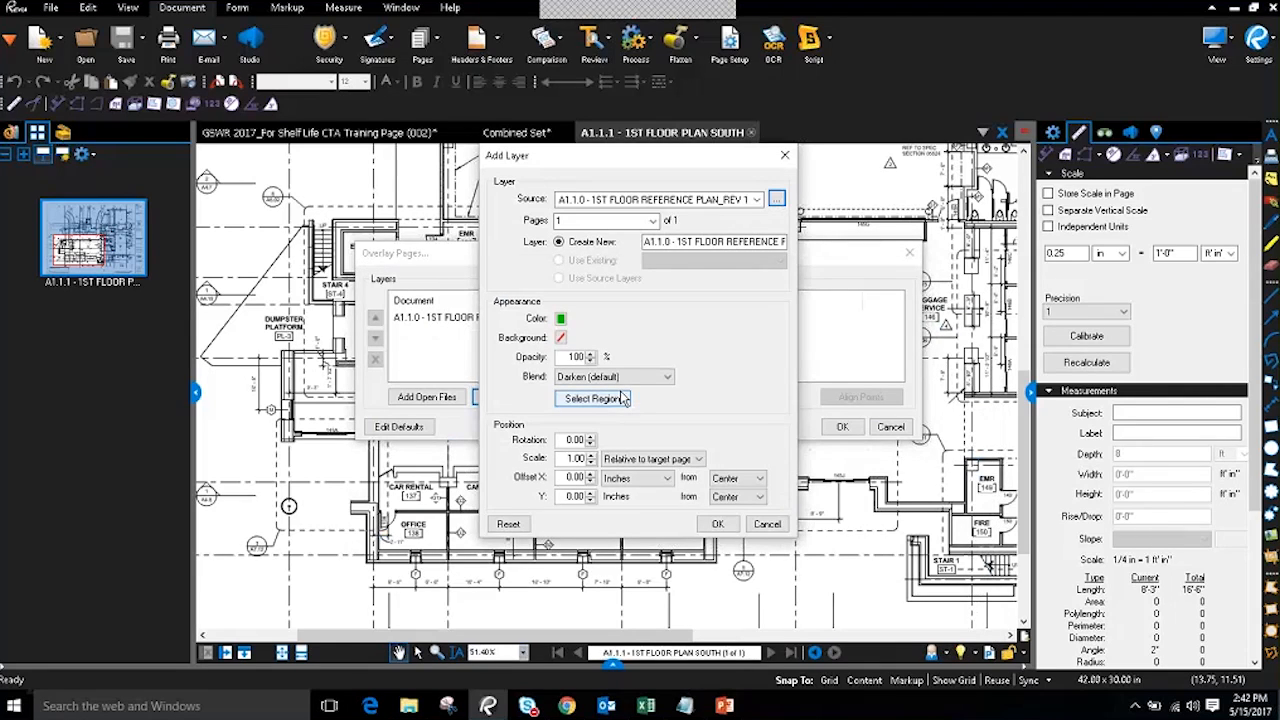
click(720, 523)
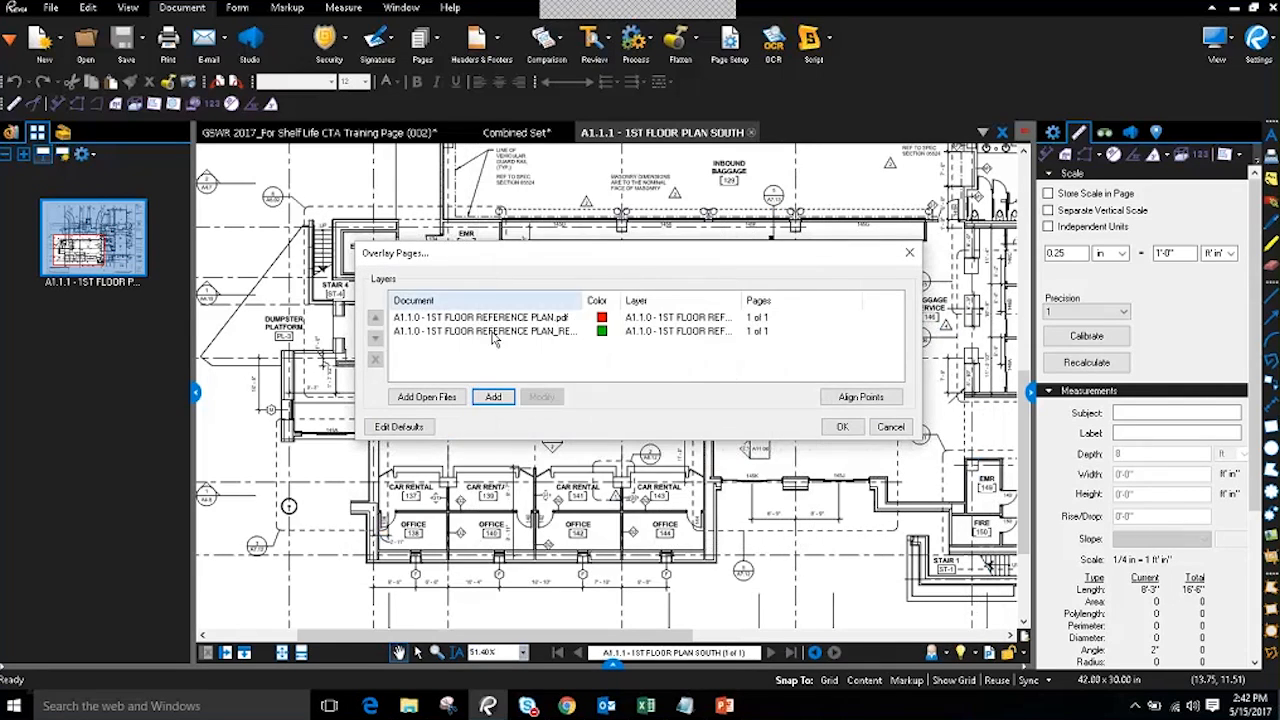
- Generate the overlay document from the original and revised A1.1.0 reference plans
click(528, 333)
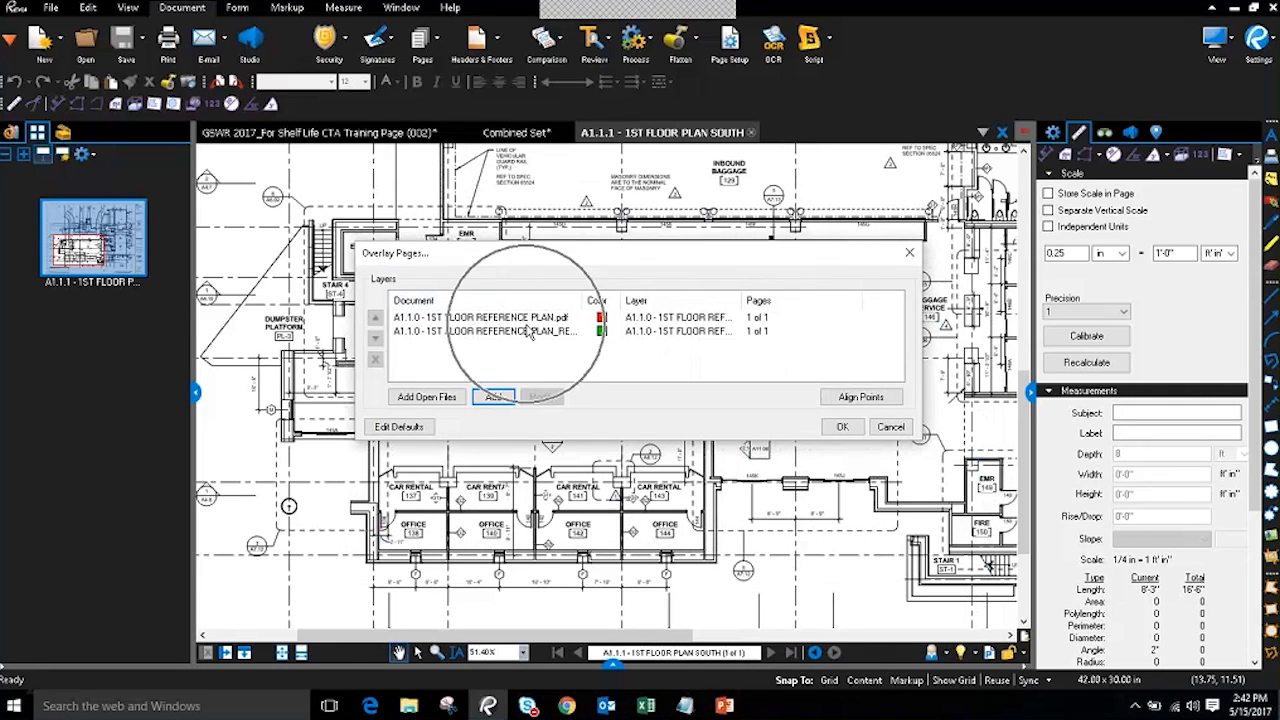
click(840, 430)
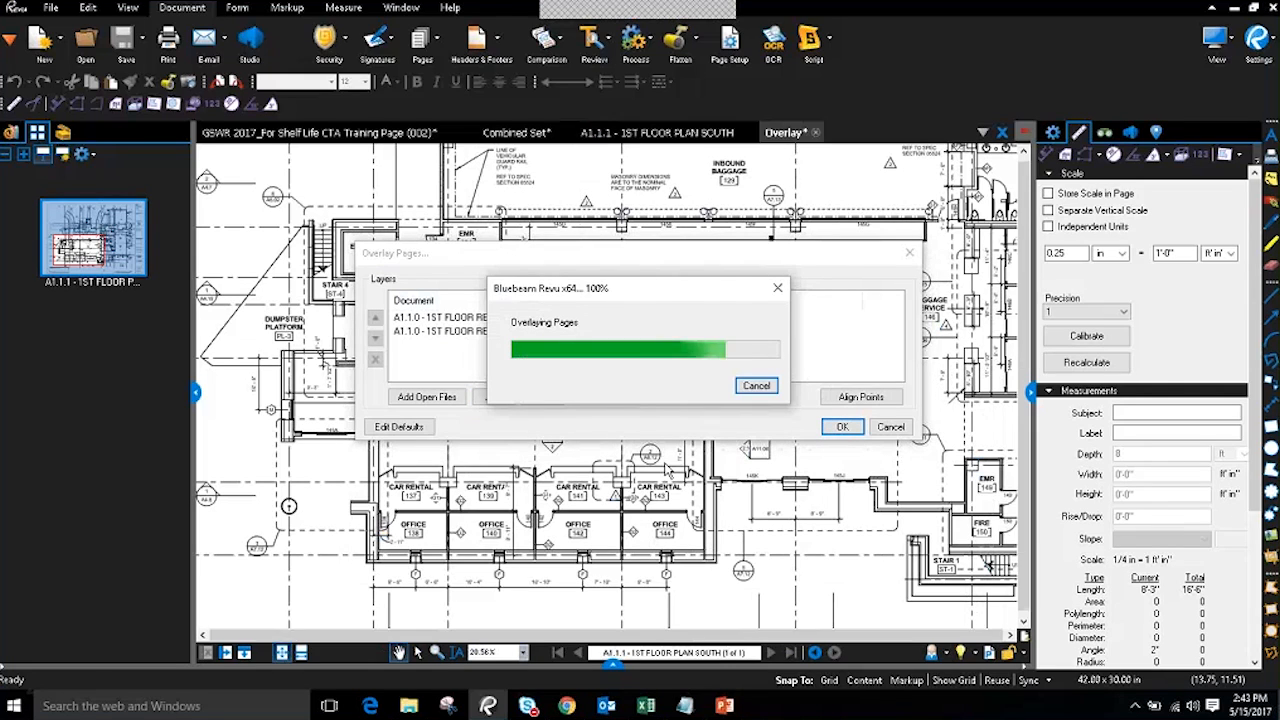
click(706, 384)
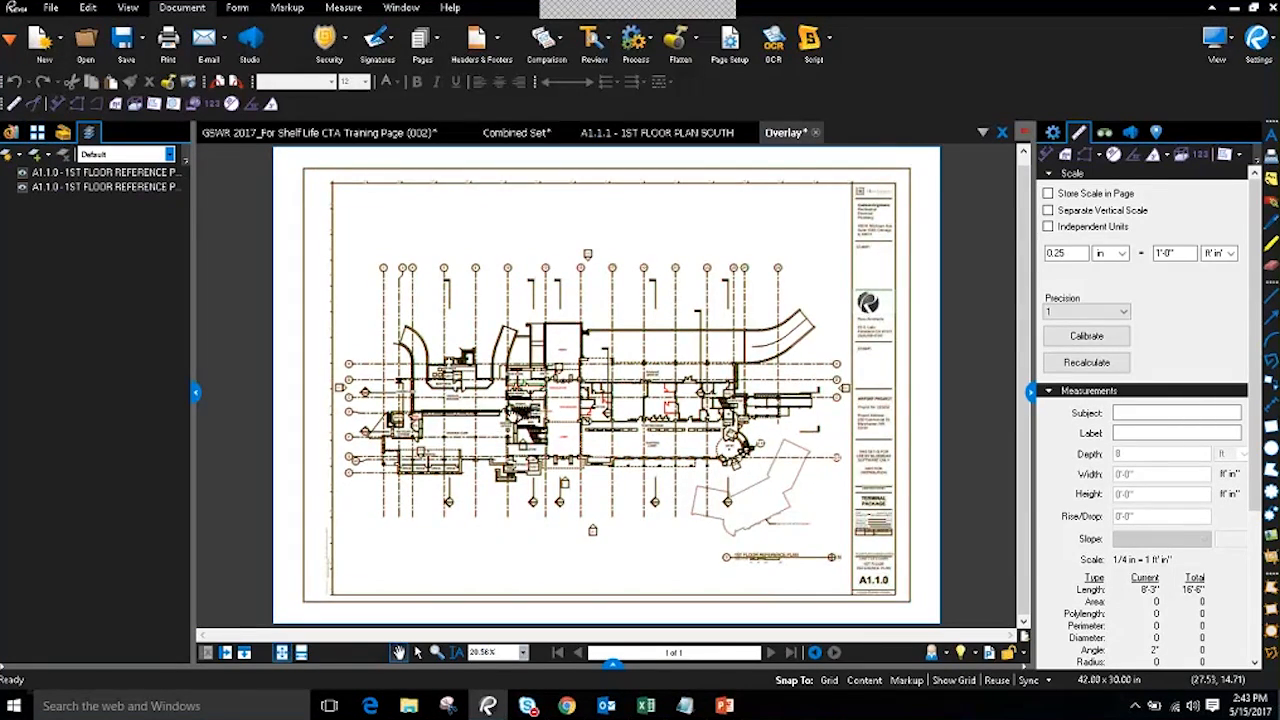
- Examine the red and green differences in the overlay around the break room, restrooms, concession area and office
scroll(519, 392, up, 4)
scroll(519, 392, up, 4)
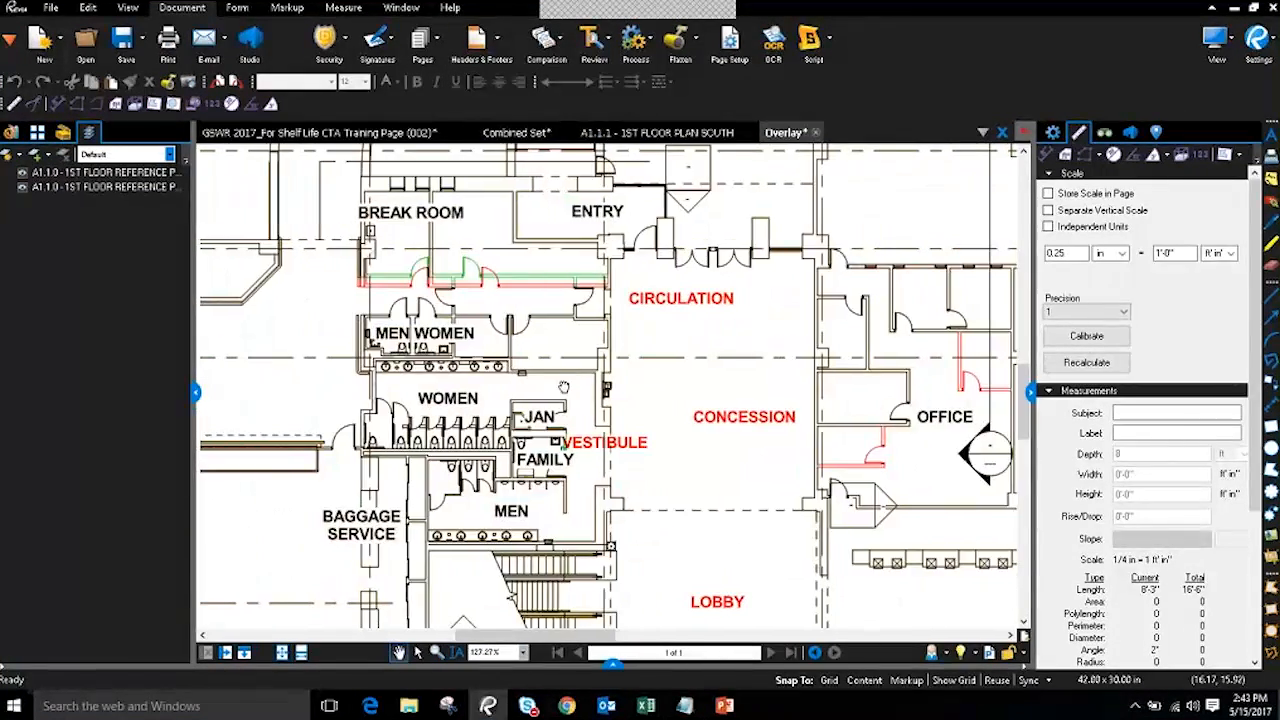
scroll(615, 335, up, 3)
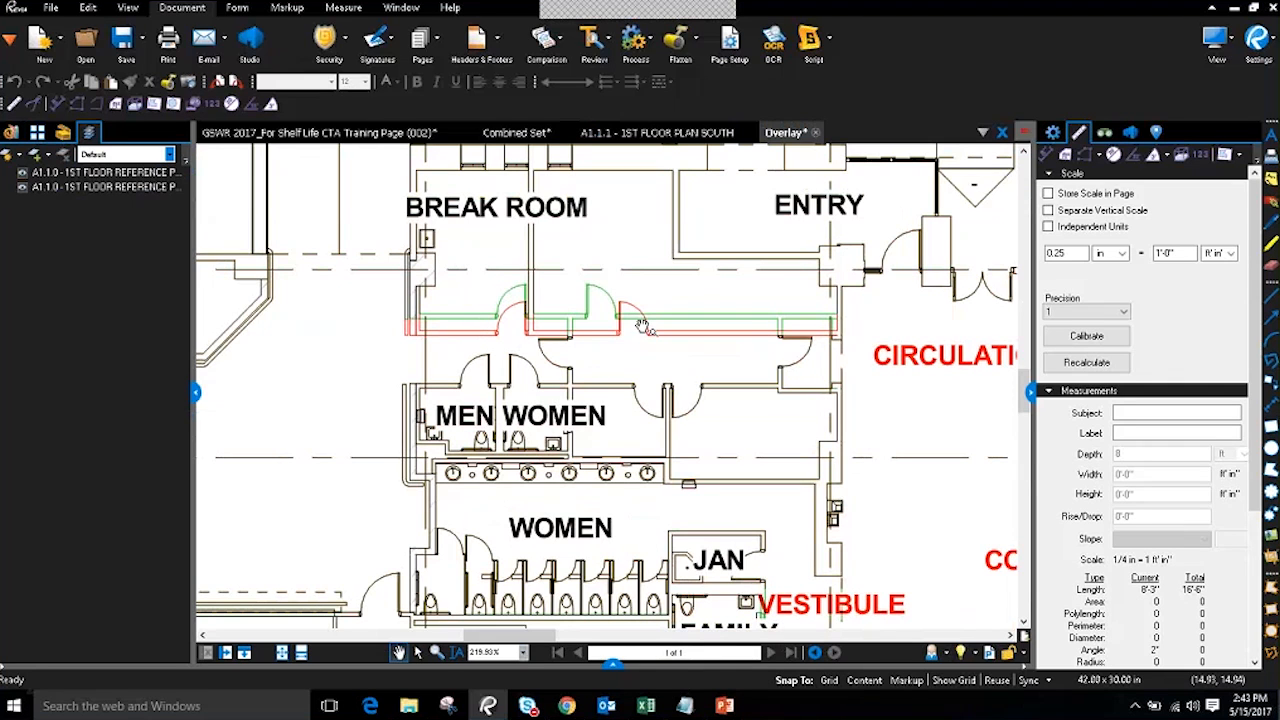
drag(721, 355, 591, 297)
scroll(591, 308, down, 1)
scroll(591, 316, down, 10)
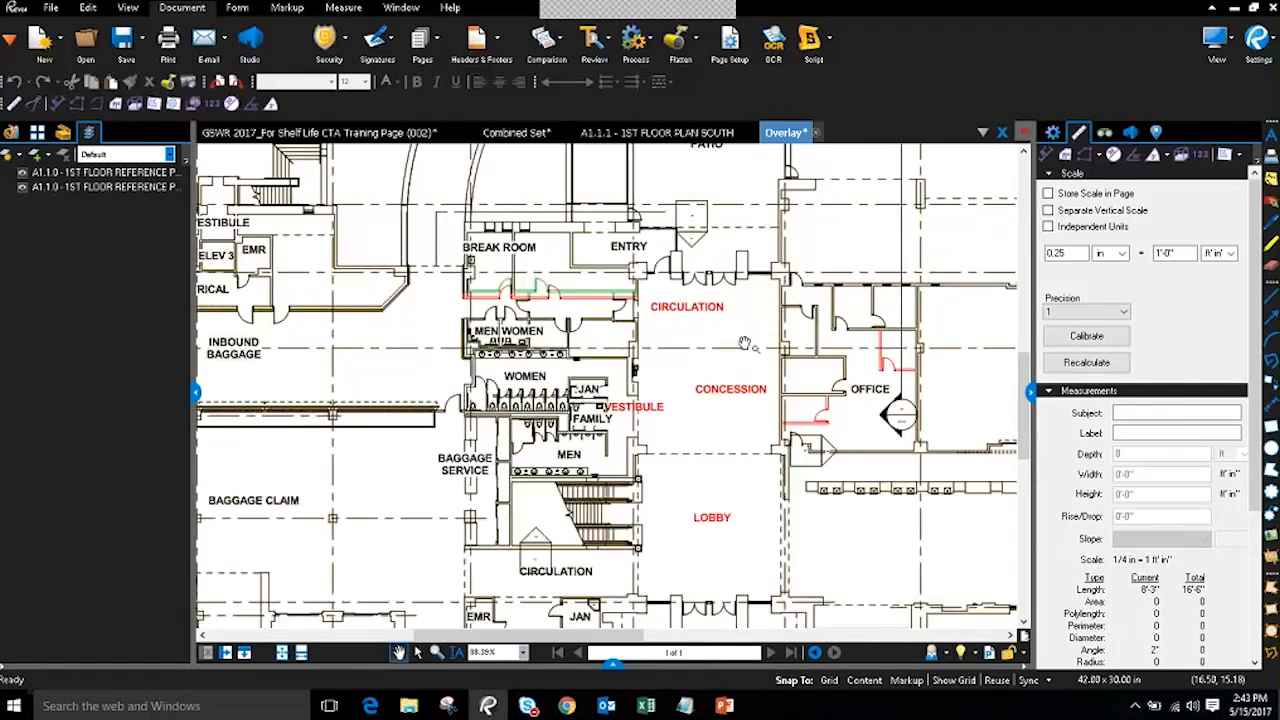
drag(728, 357, 576, 378)
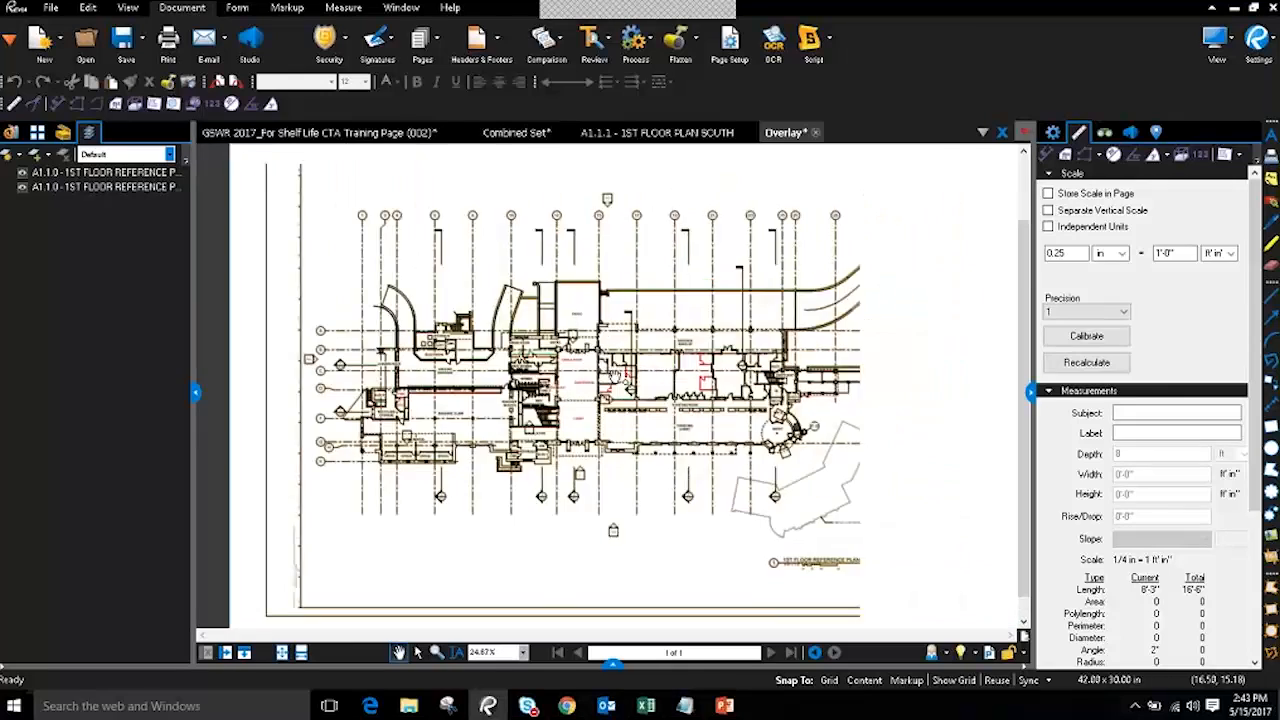
scroll(650, 352, down, 2)
drag(655, 350, 631, 373)
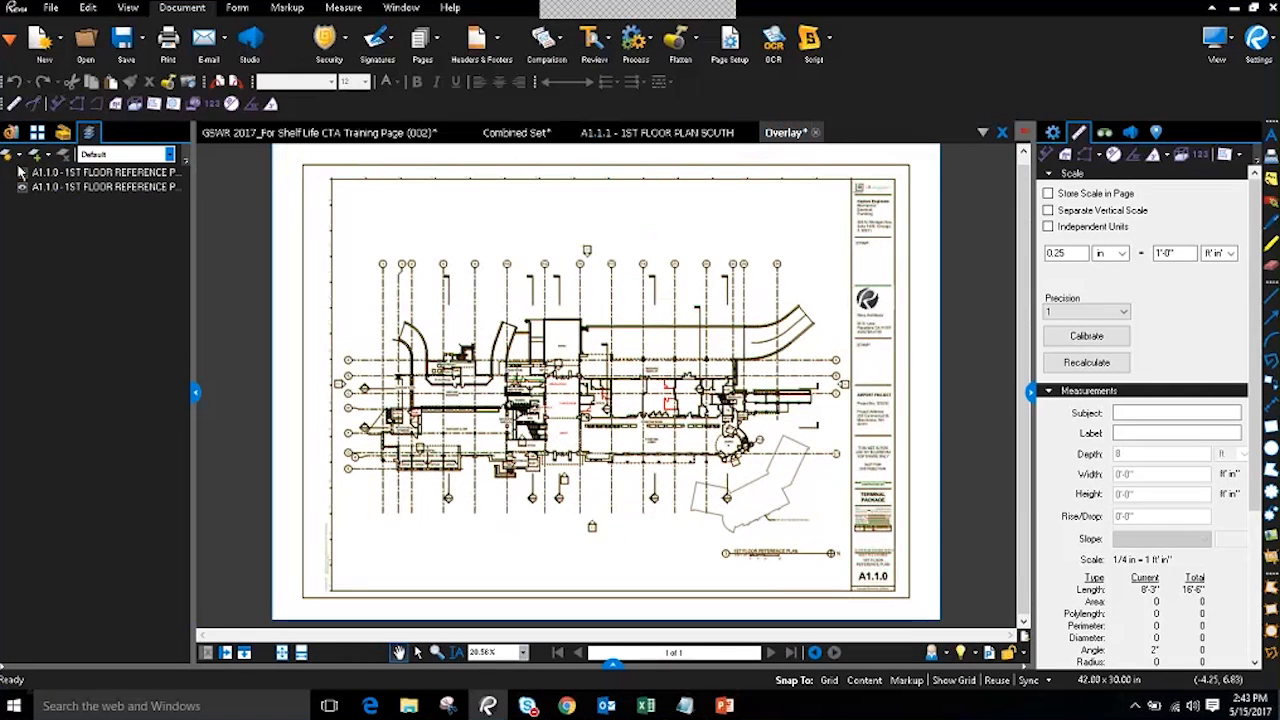
- View the original and revised A1.1.0 layers of the overlay one at a time, and show both together again
click(22, 187)
click(22, 172)
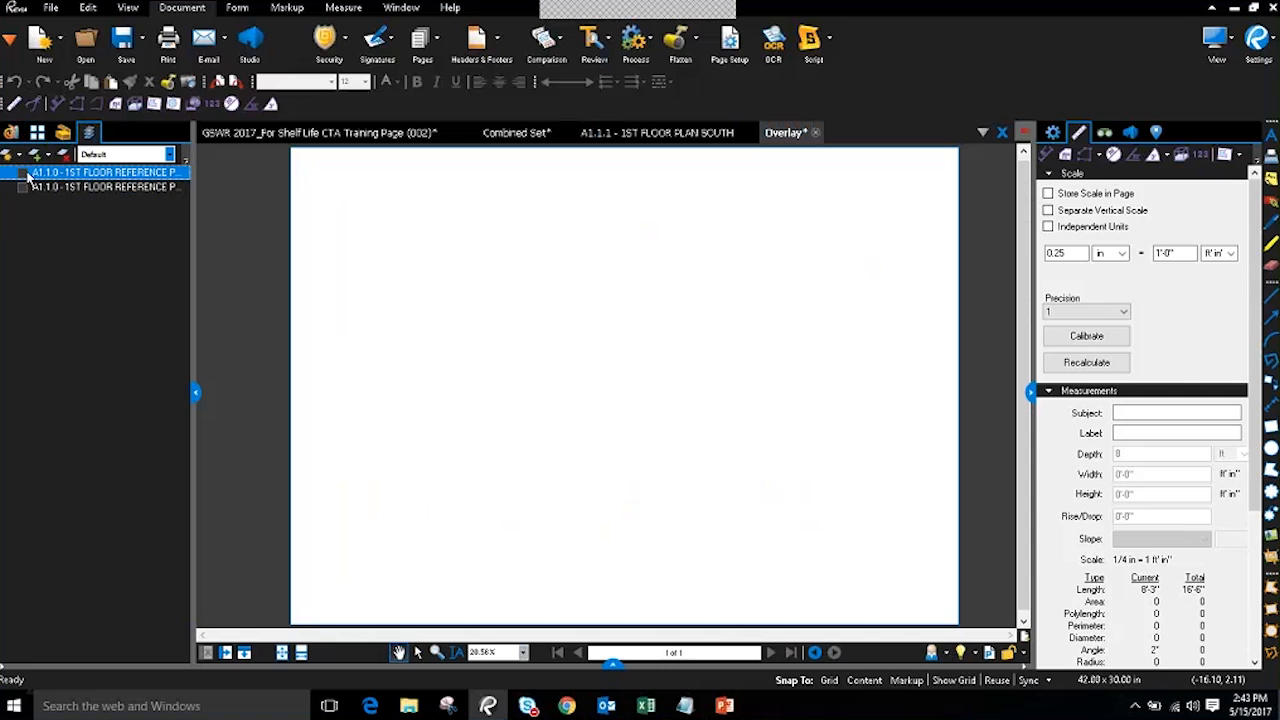
click(24, 173)
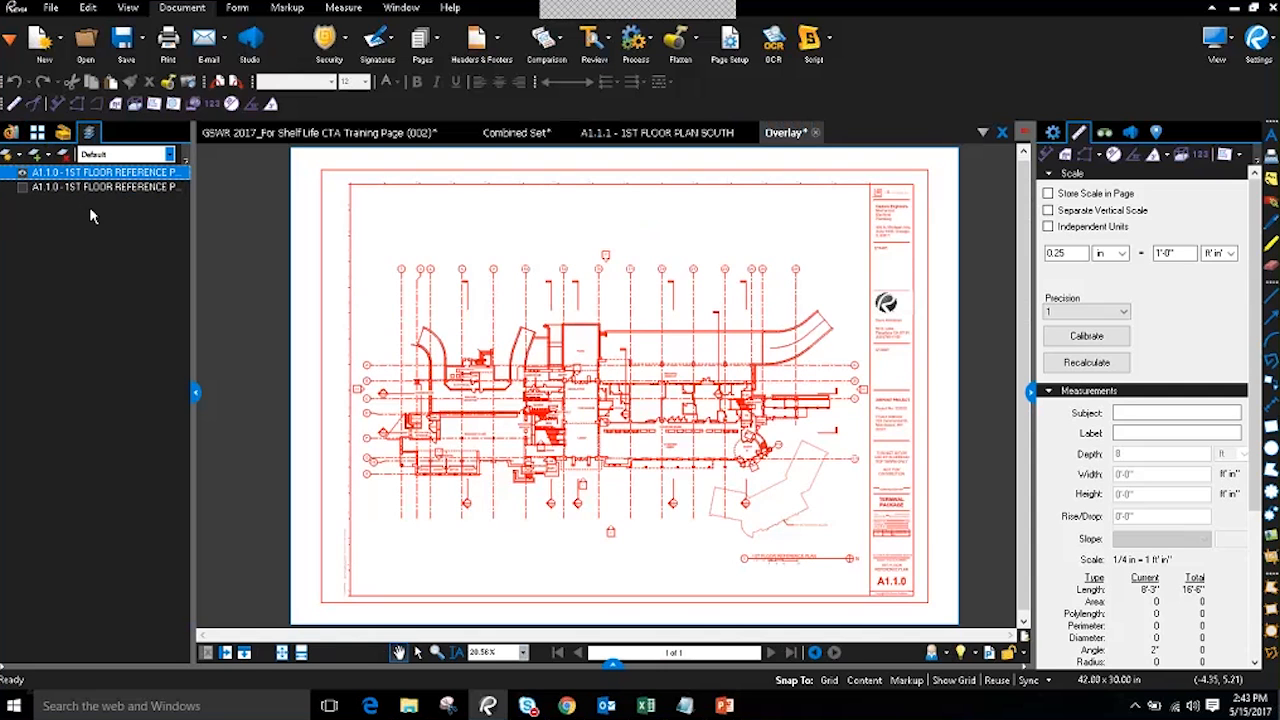
click(22, 173)
click(22, 187)
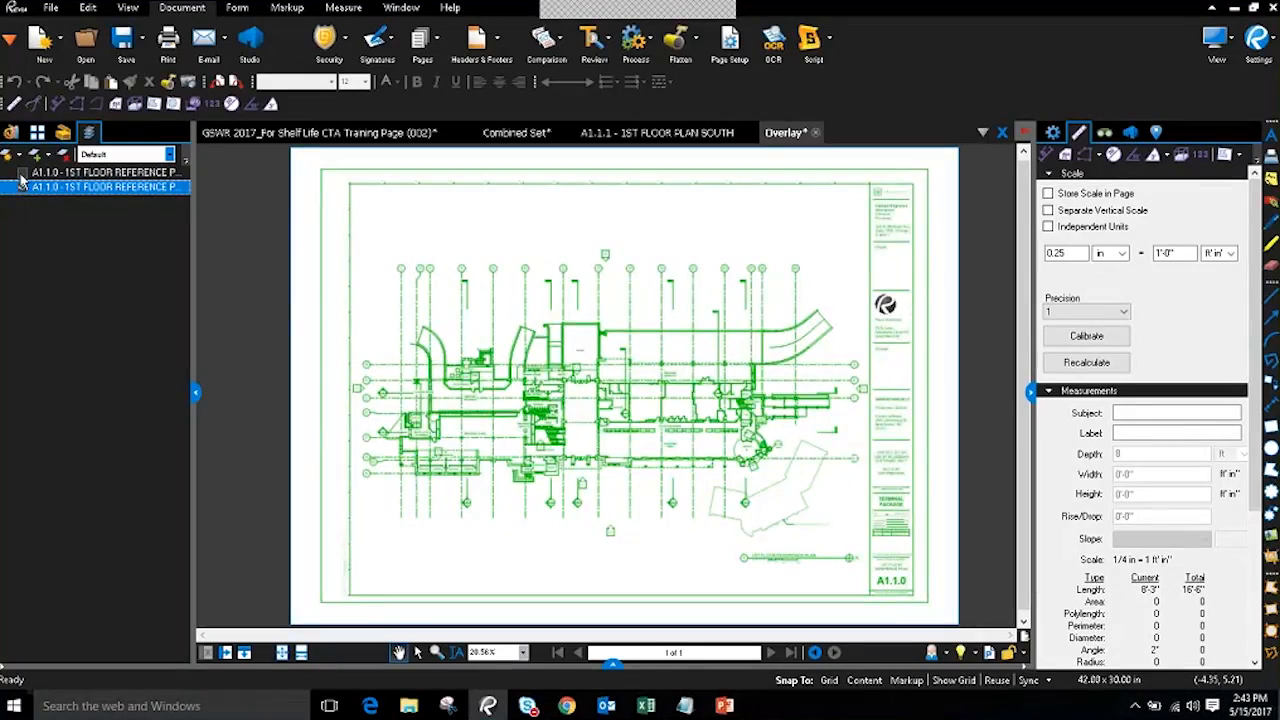
click(22, 173)
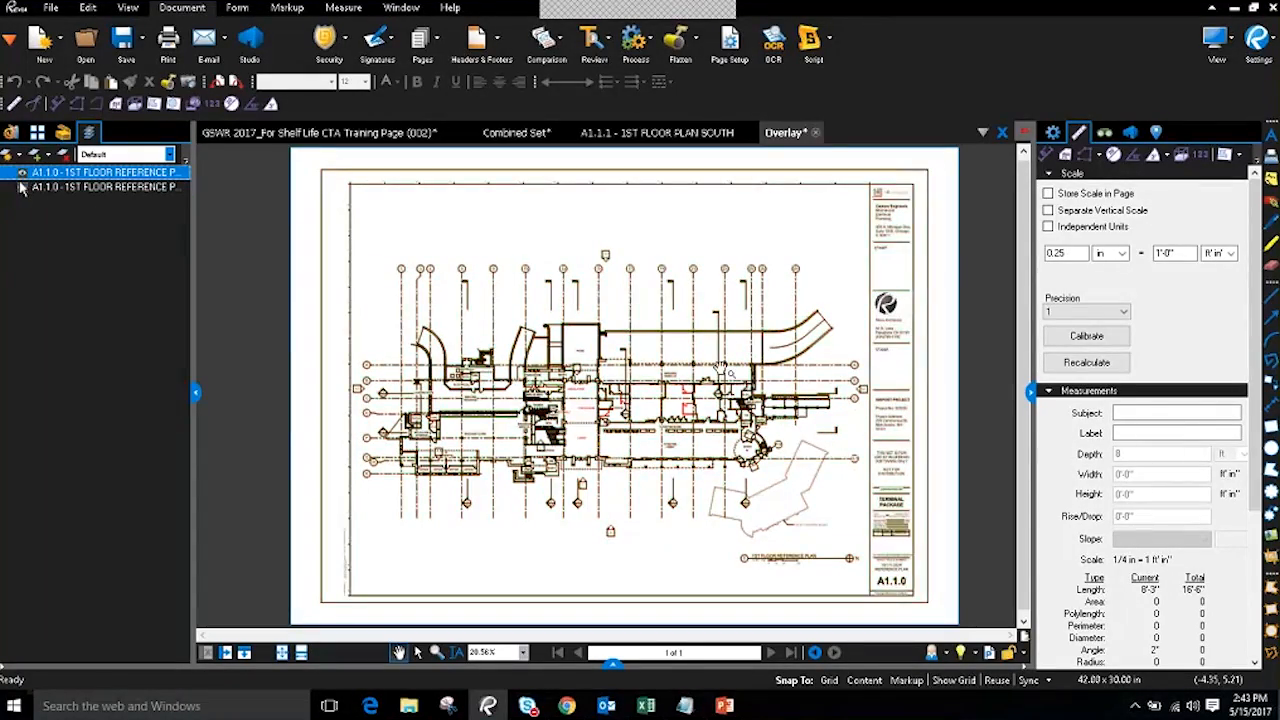
- Examine the overlay's differences around the ticketing room, office, concession area and break room
scroll(638, 404, up, 6)
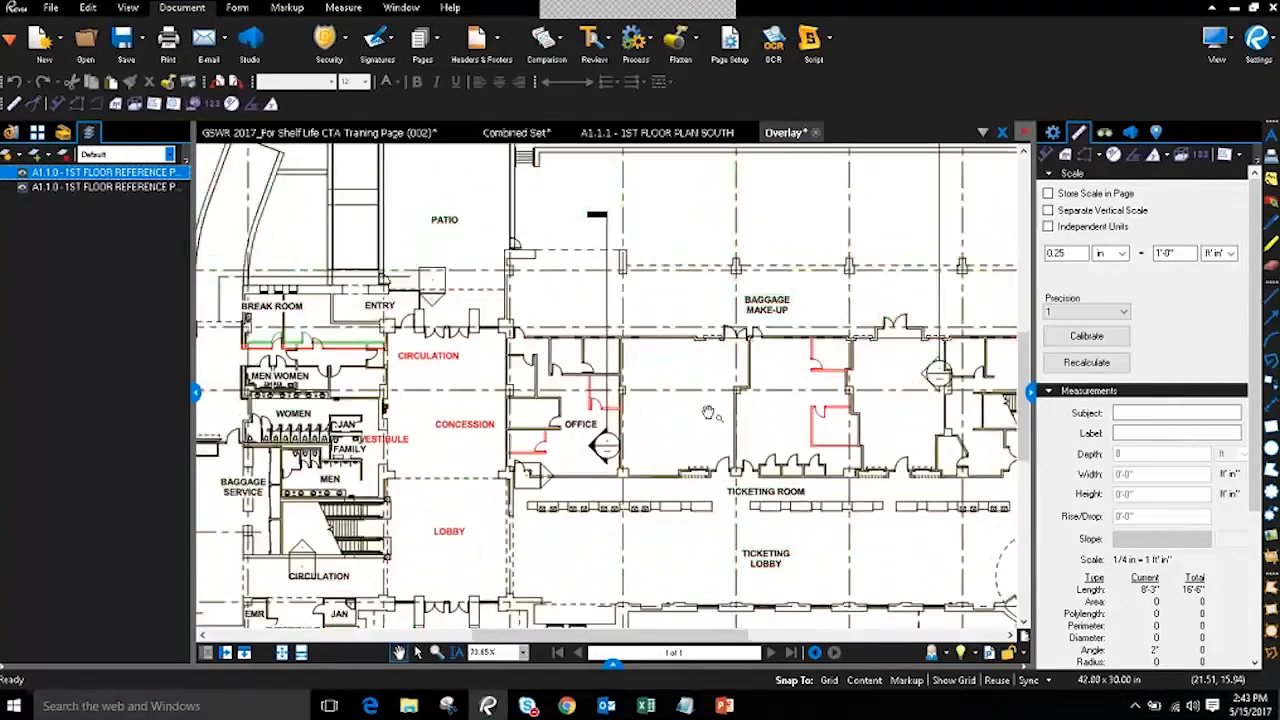
scroll(707, 410, up, 3)
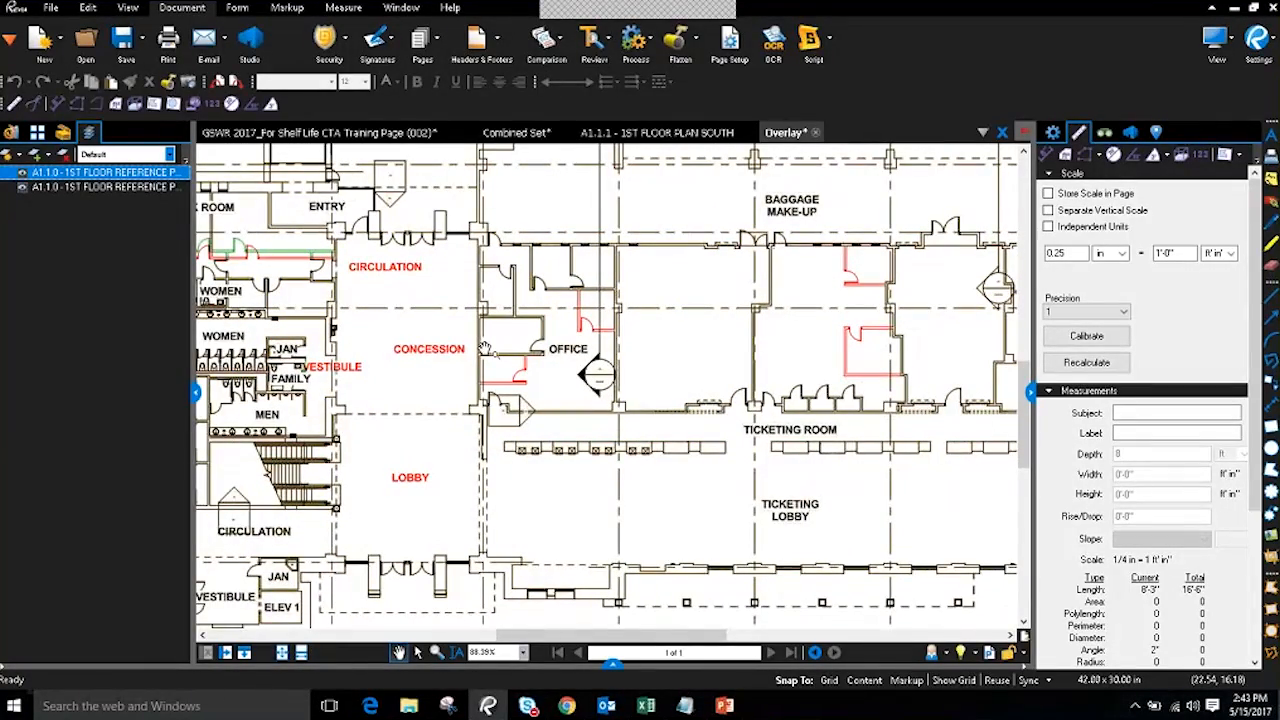
drag(358, 333, 612, 372)
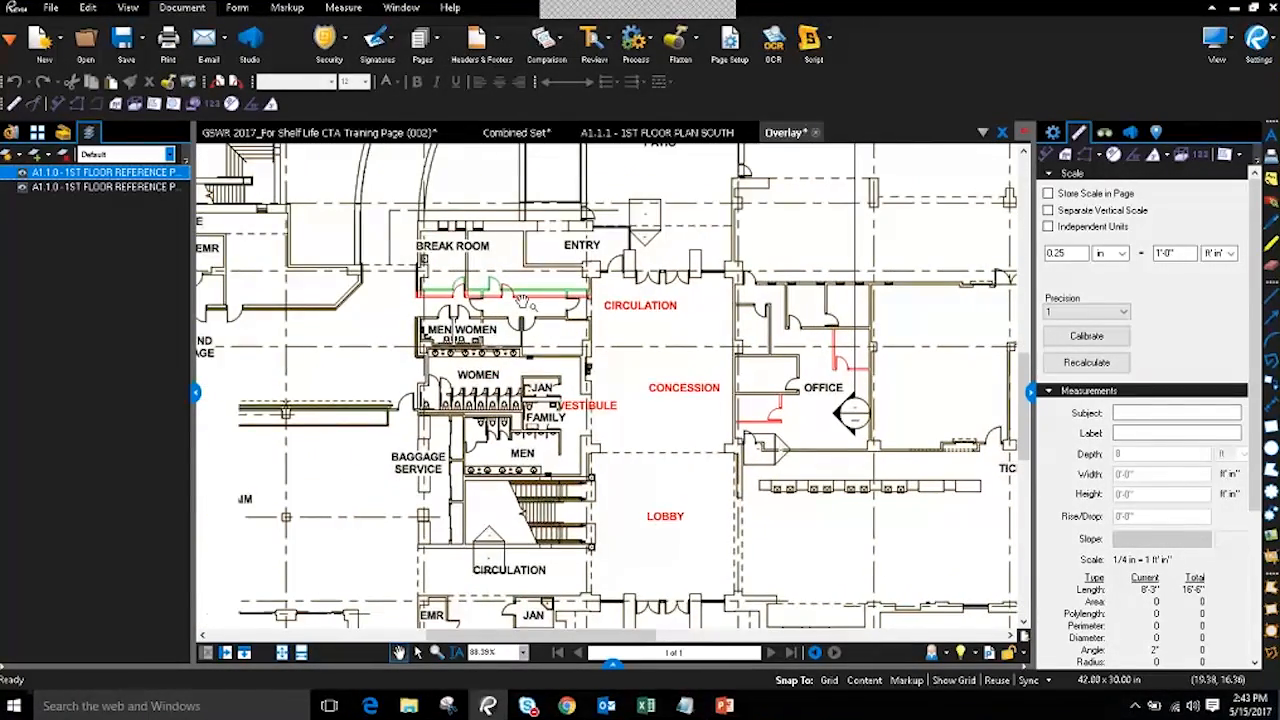
- Look over the whole overlay and show the available batch operations, including Overlay Pages, without running one
click(455, 312)
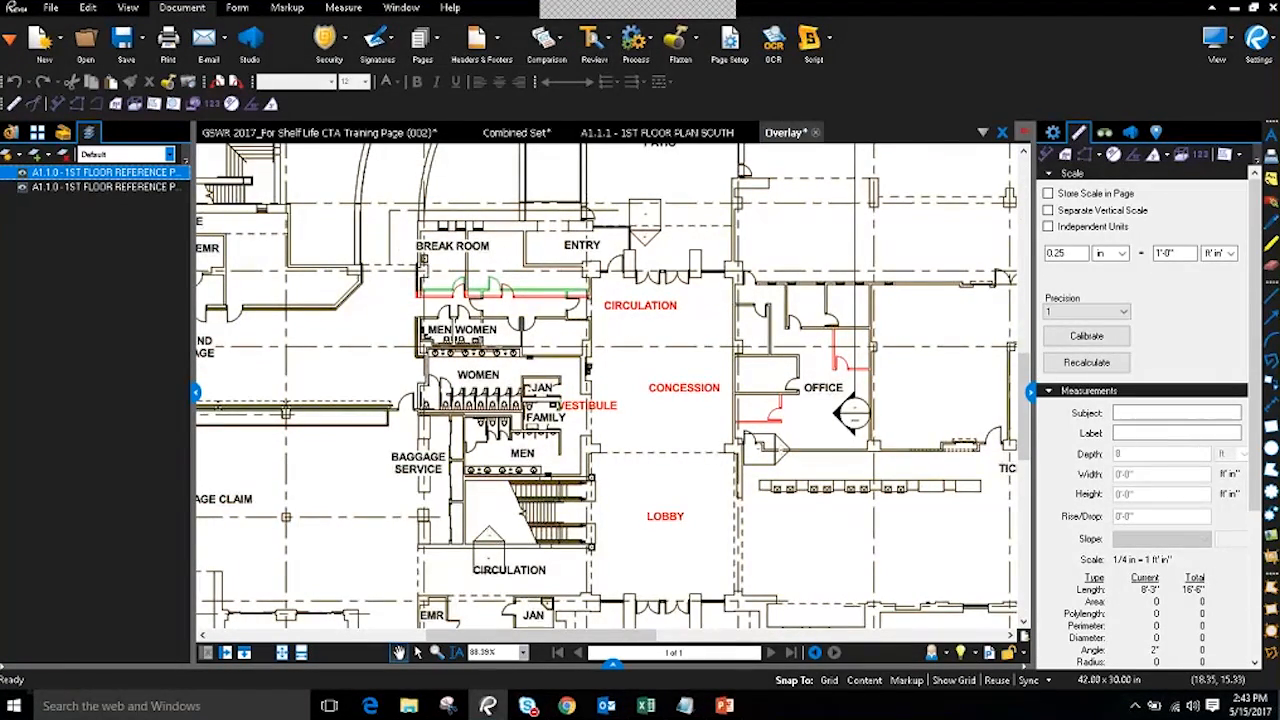
scroll(645, 415, down, 3)
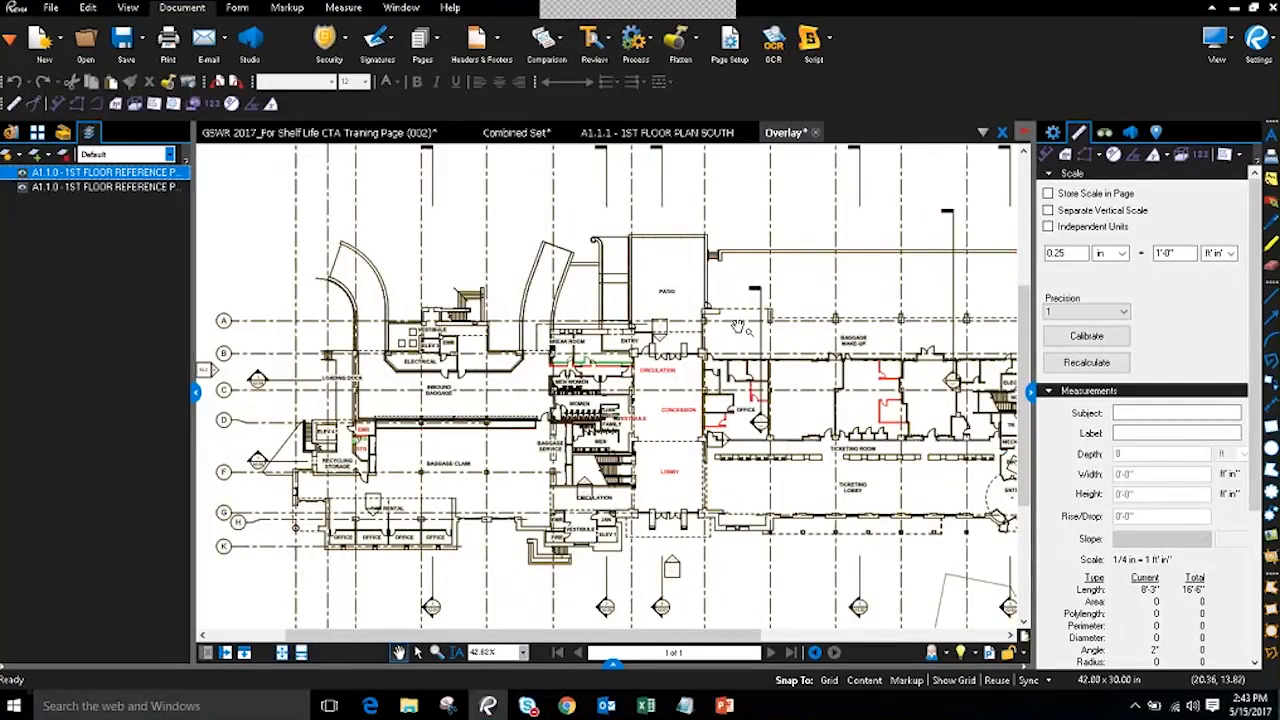
click(50, 7)
click(410, 42)
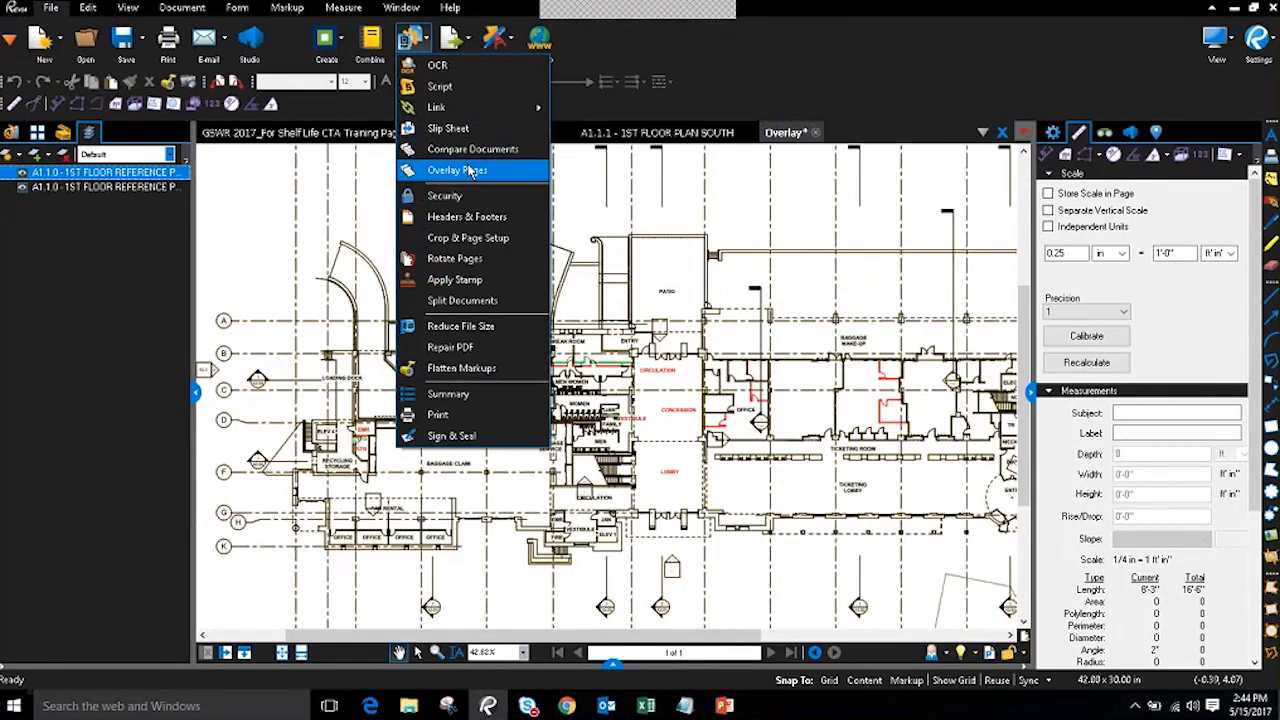
click(757, 199)
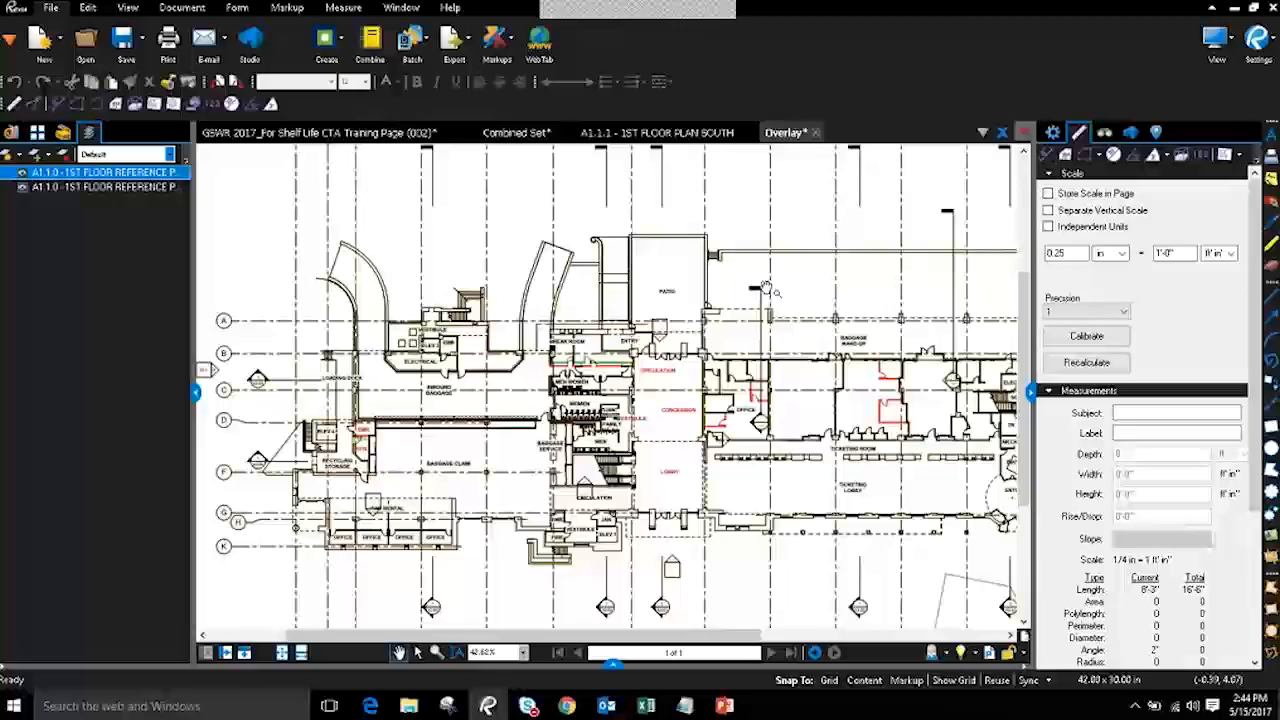
scroll(768, 288, down, 1)
drag(767, 288, 598, 278)
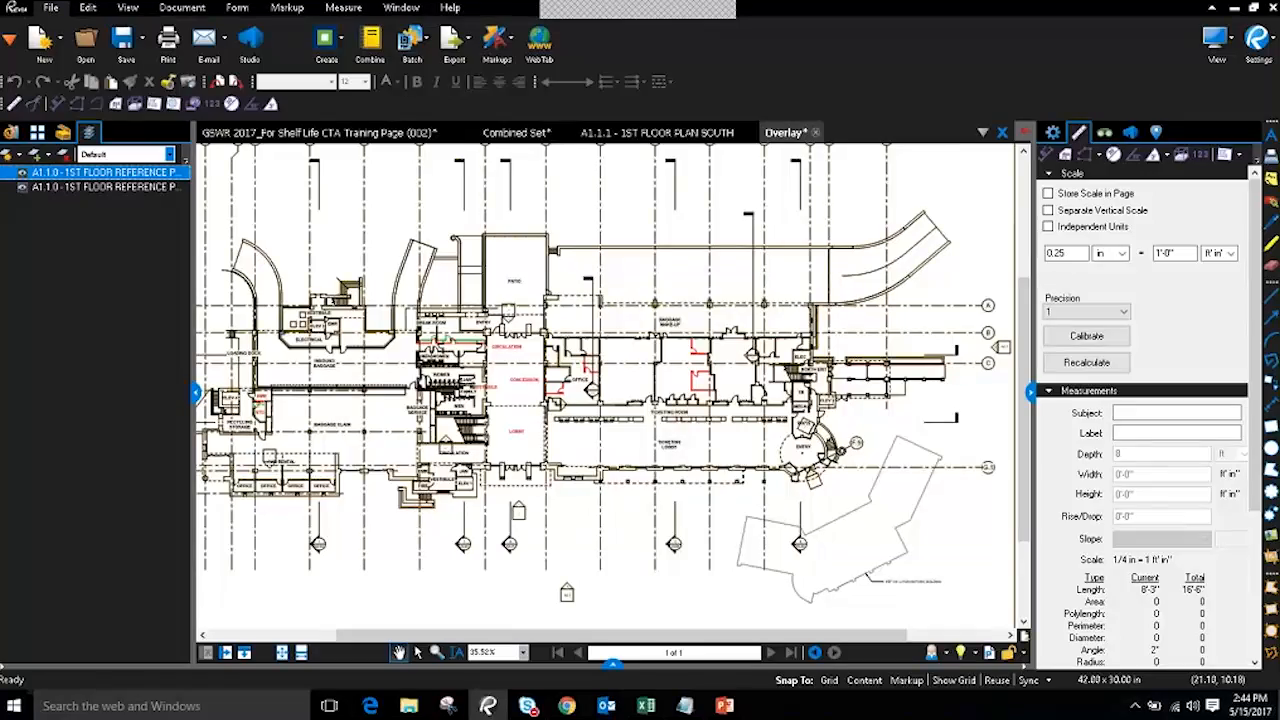
- Switch to the A1.1.1 - 1ST FLOOR PLAN SOUTH drawing and look over the whole sheet
click(657, 132)
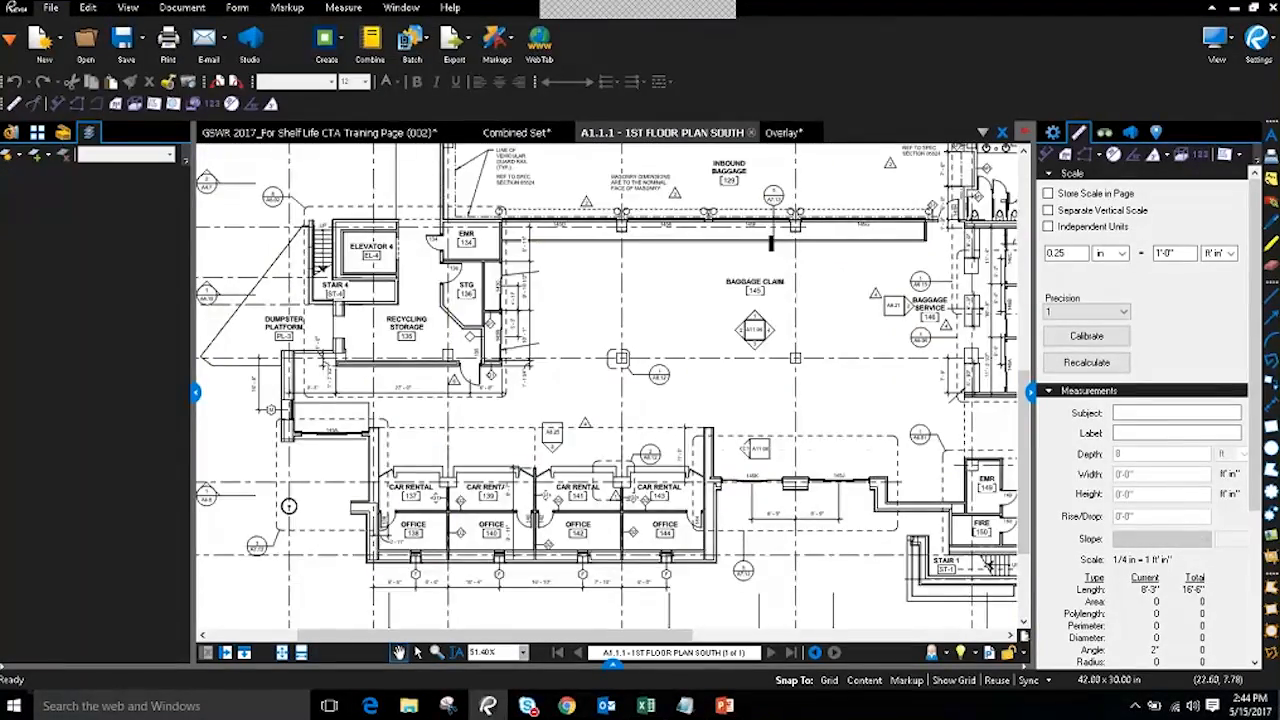
scroll(503, 387, down, 5)
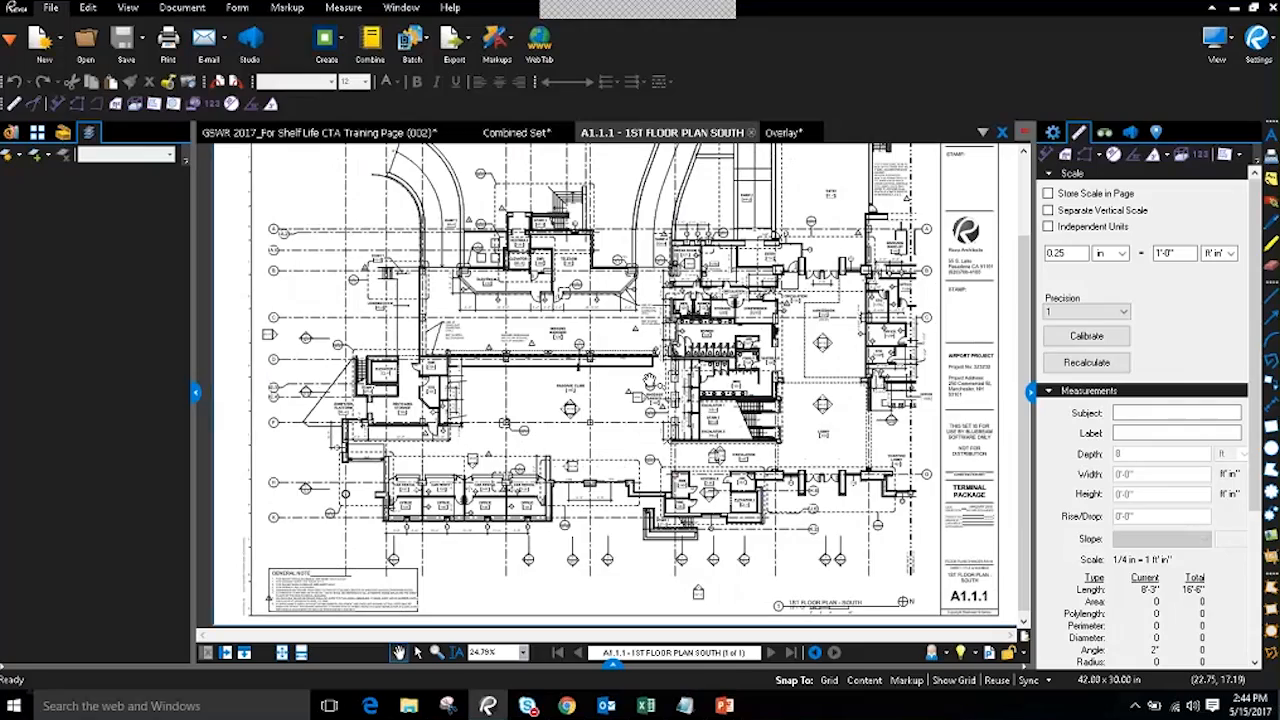
mouse_move(736, 380)
mouse_down()
mouse_move(729, 409)
mouse_move(738, 394)
mouse_up()
drag(608, 405, 623, 389)
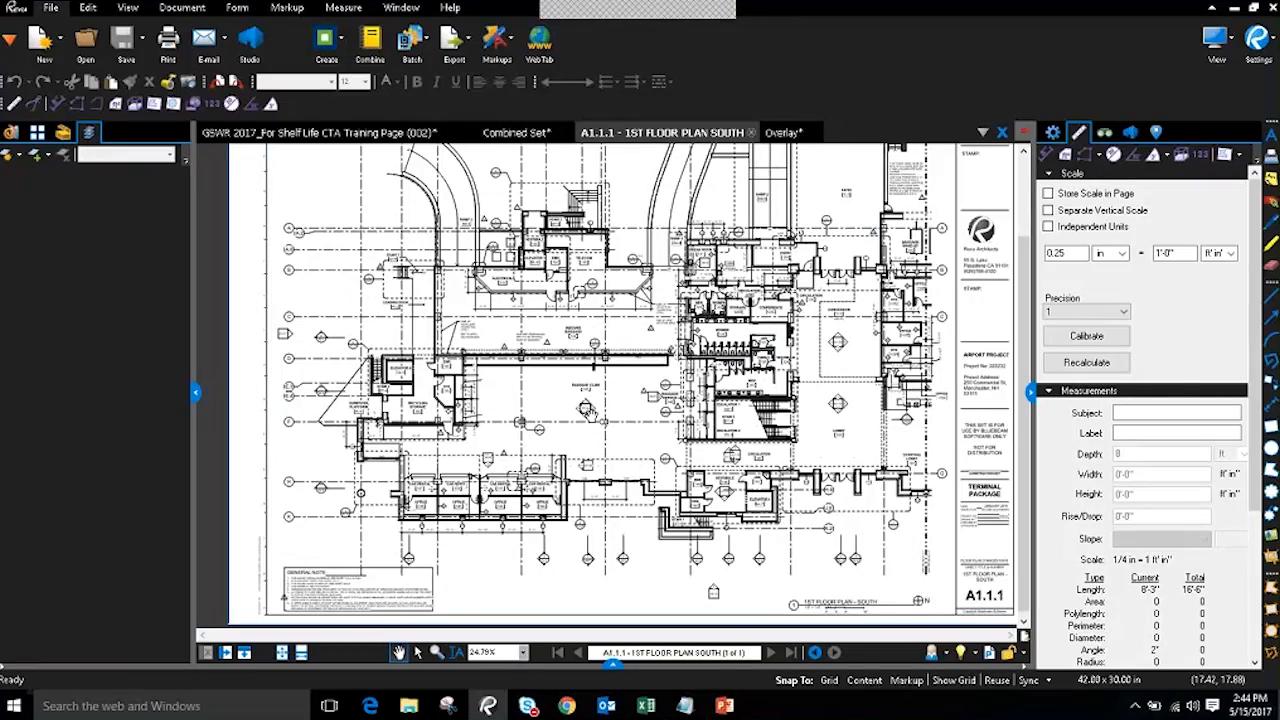
mouse_move(495, 420)
mouse_down()
mouse_move(504, 414)
mouse_move(475, 420)
mouse_up()
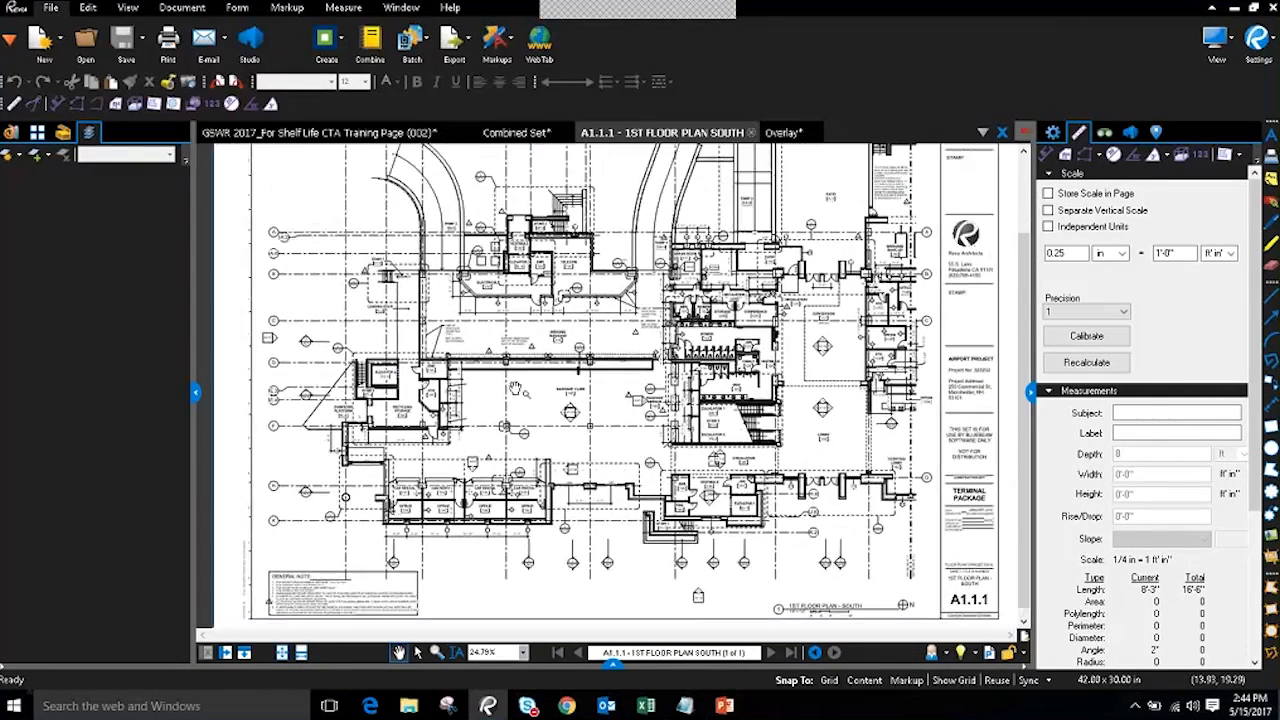
- Add a "Check door specs" callout in the Inbound Baggage area, pointing to the door beside women's restroom 126
click(288, 8)
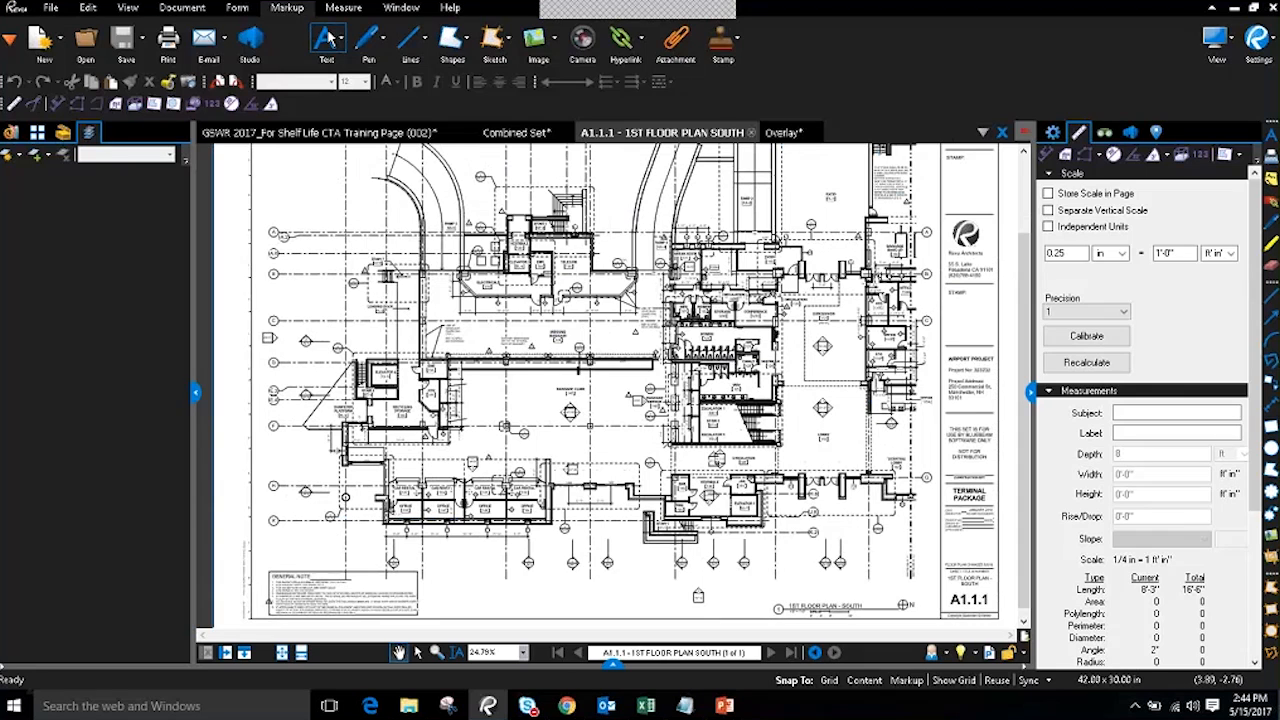
click(328, 38)
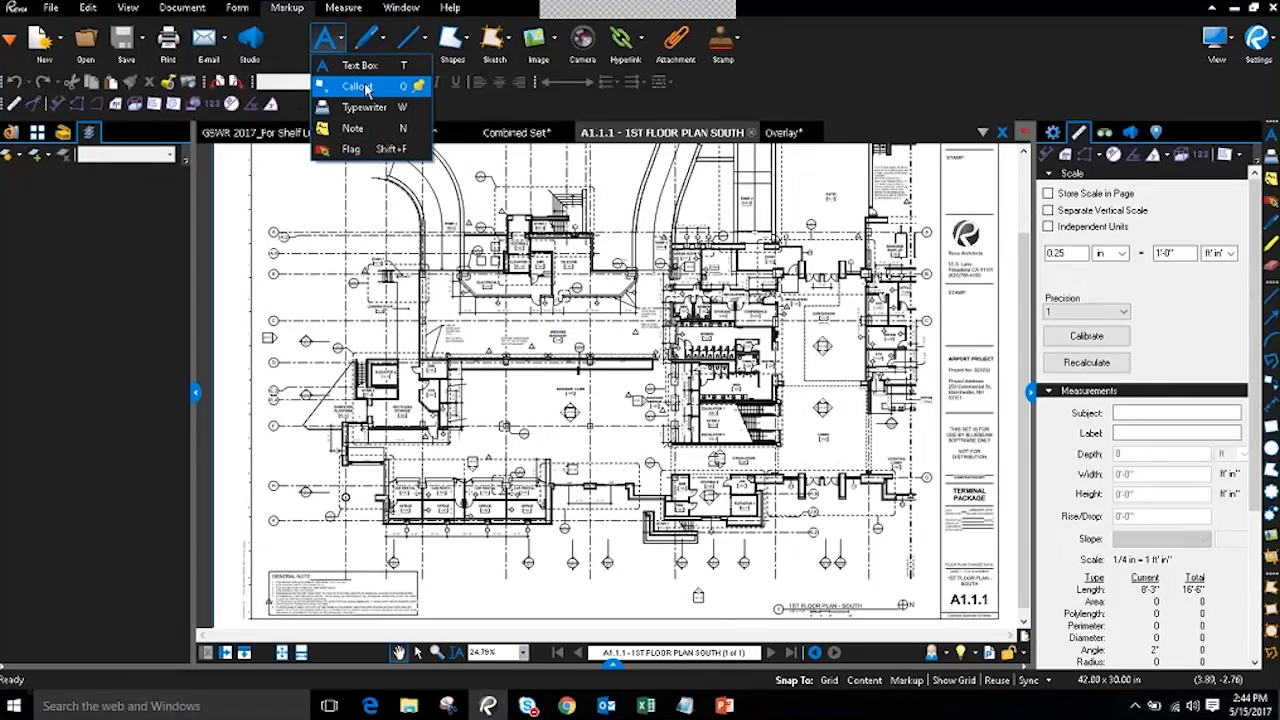
click(366, 90)
scroll(762, 376, up, 5)
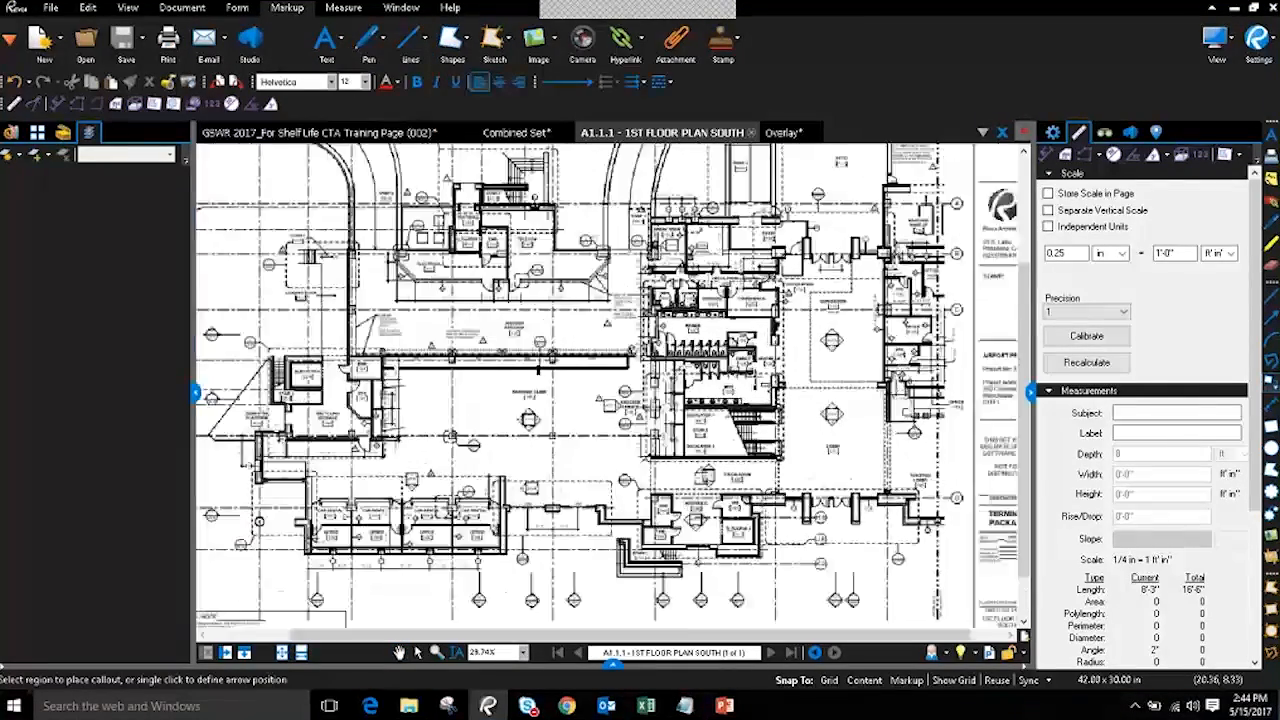
mouse_move(622, 352)
mouse_down()
mouse_move(704, 369)
mouse_move(796, 355)
mouse_move(857, 404)
mouse_up()
click(690, 357)
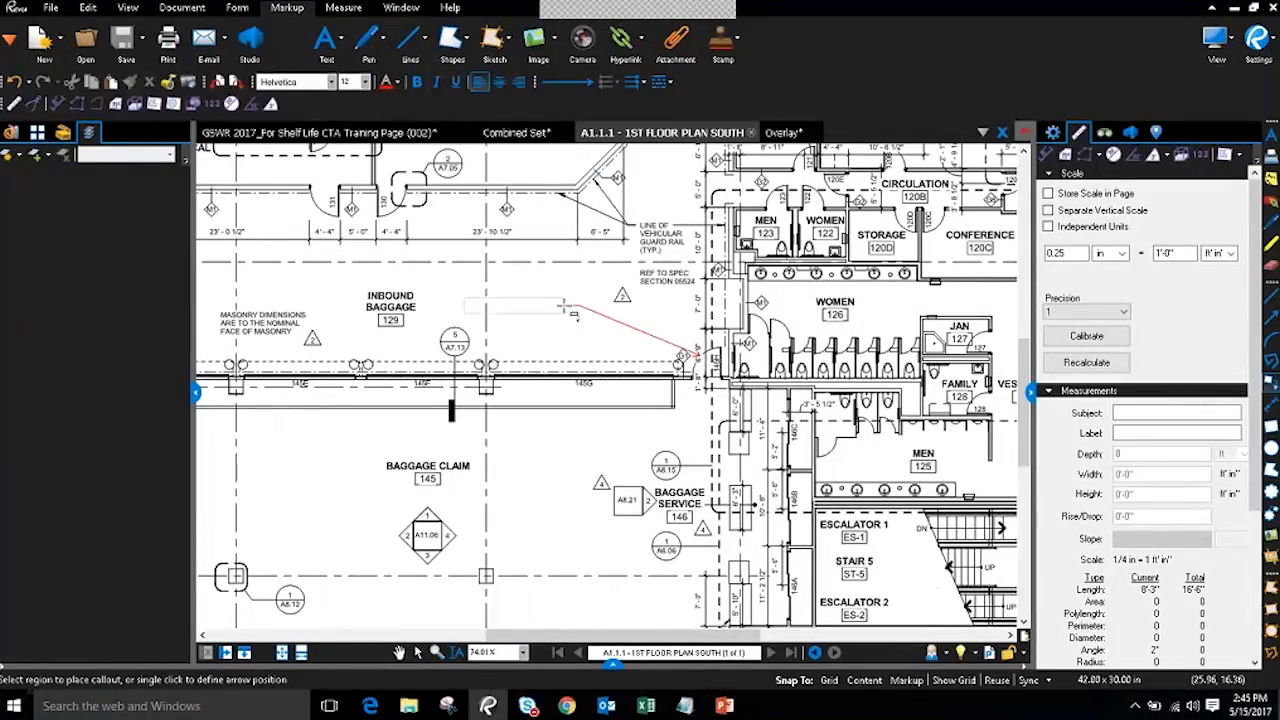
click(577, 297)
text(Check do)
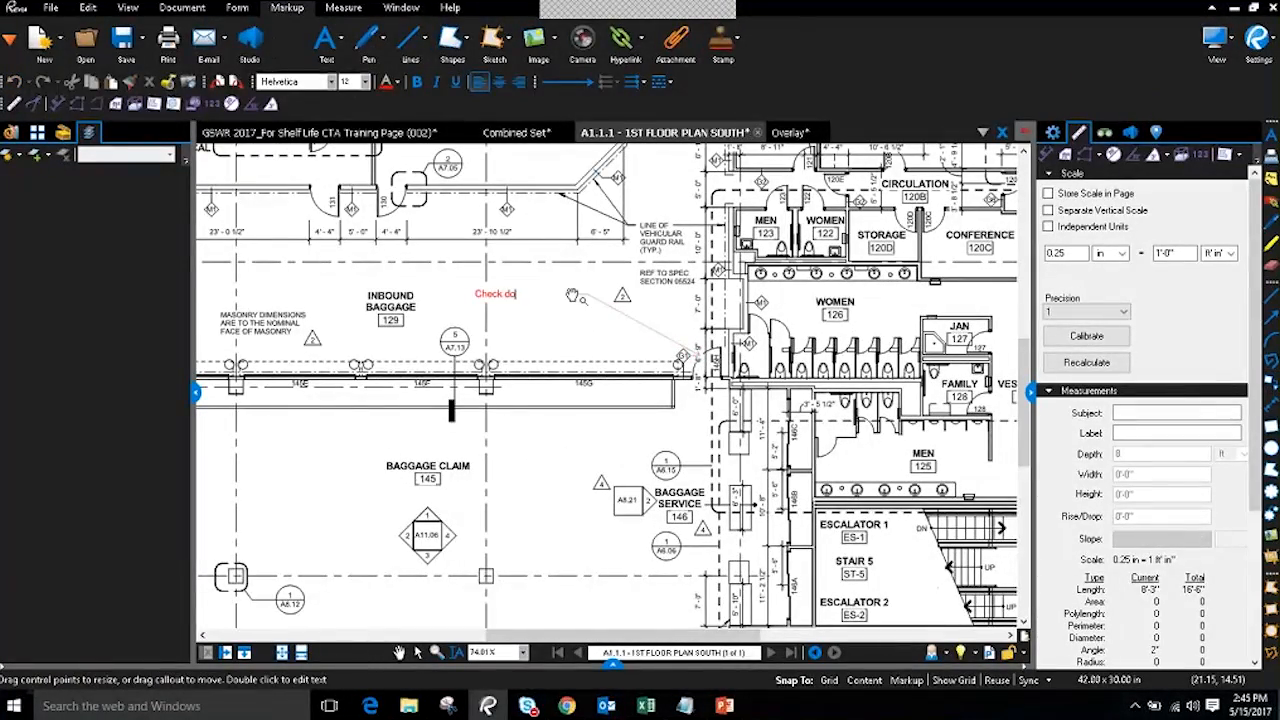
text(or specs)
key(Escape)
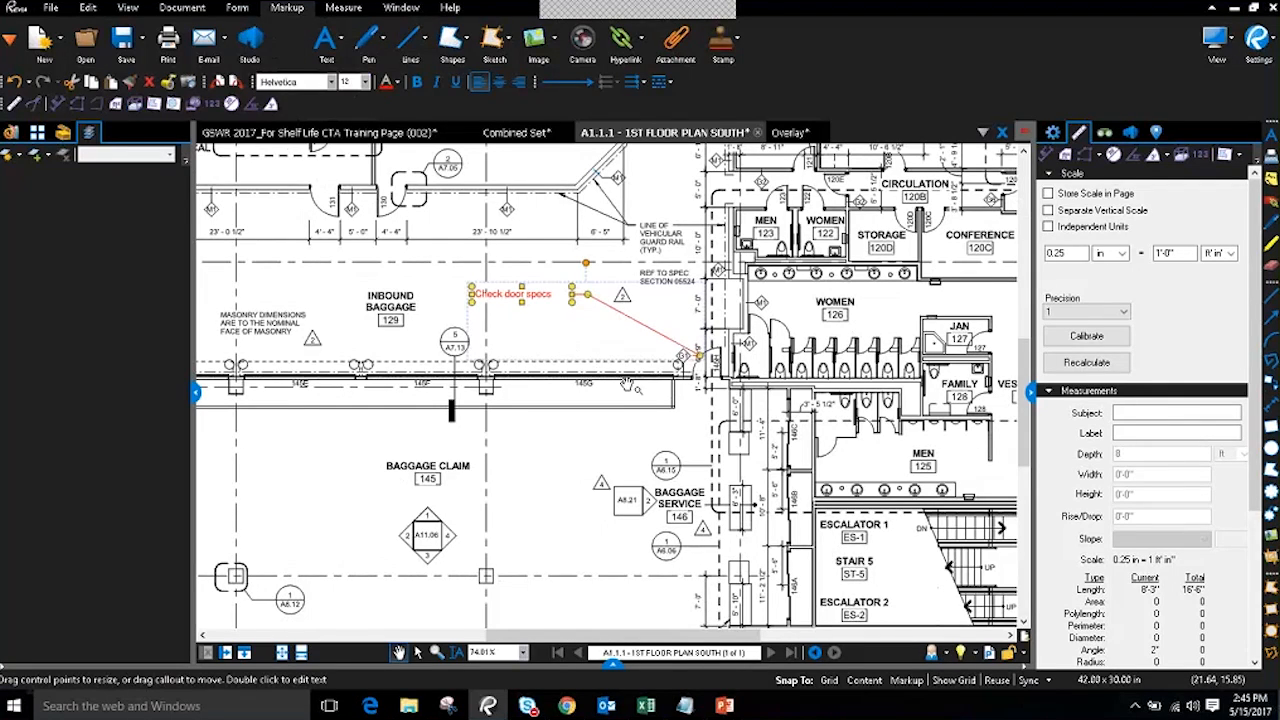
- Add a second leader to the "Check door specs" callout, pointing to the door just above restrooms 123 and 122
drag(631, 408, 643, 444)
click(543, 336)
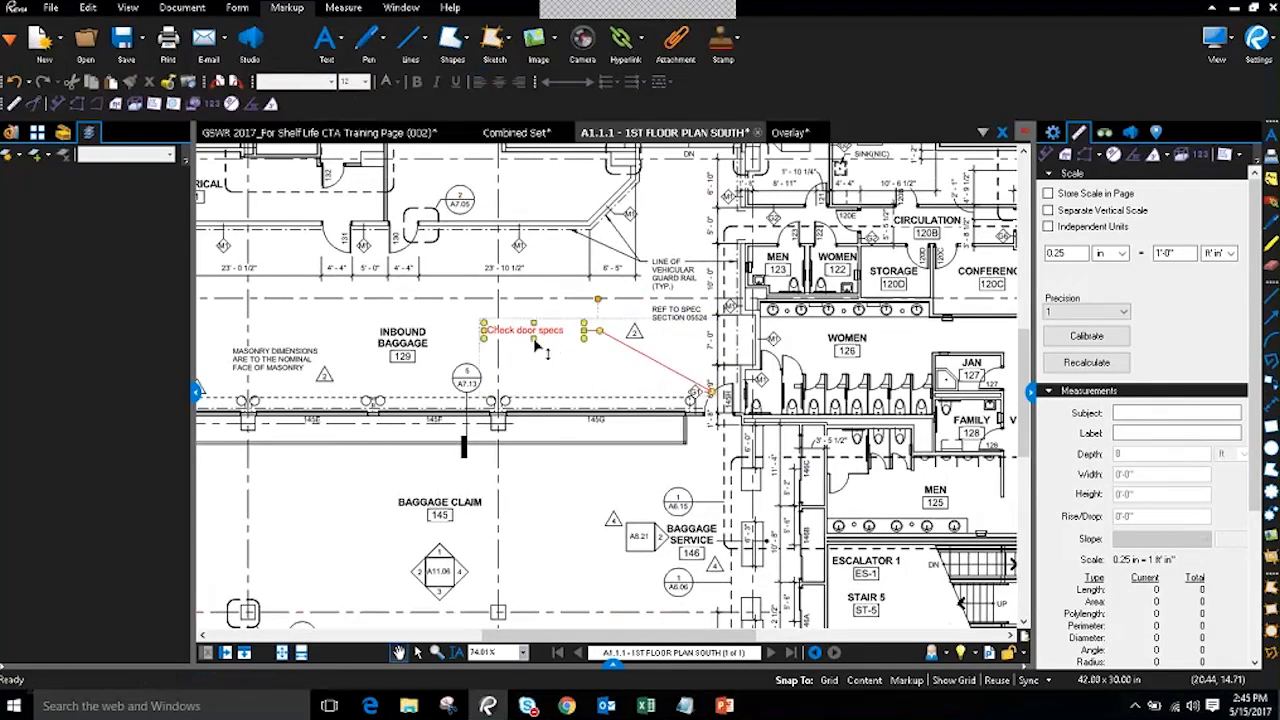
right_click(601, 338)
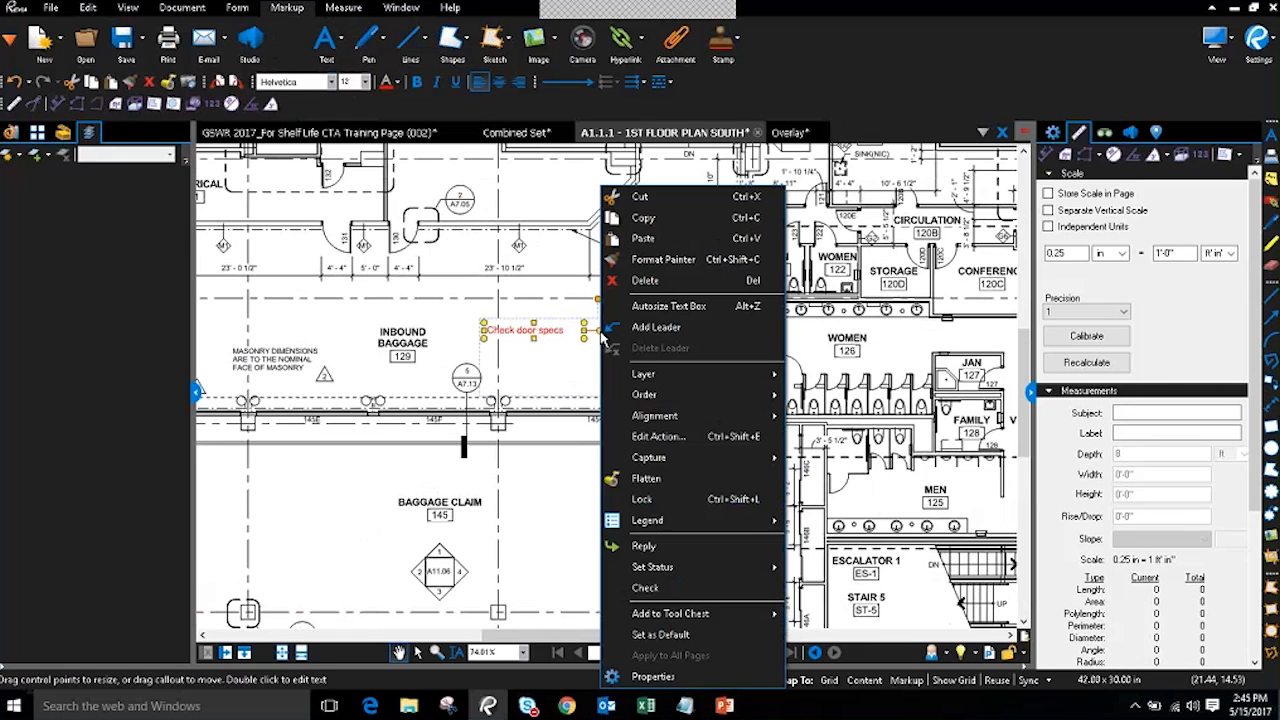
click(652, 327)
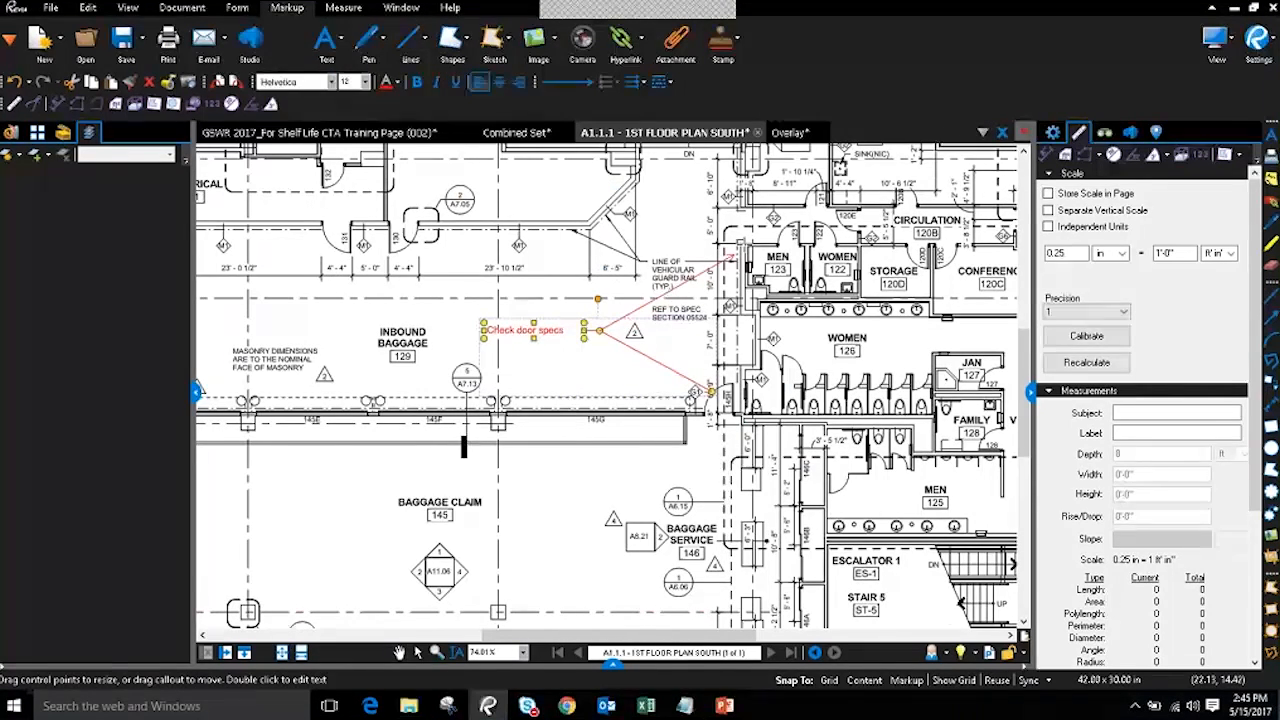
click(808, 208)
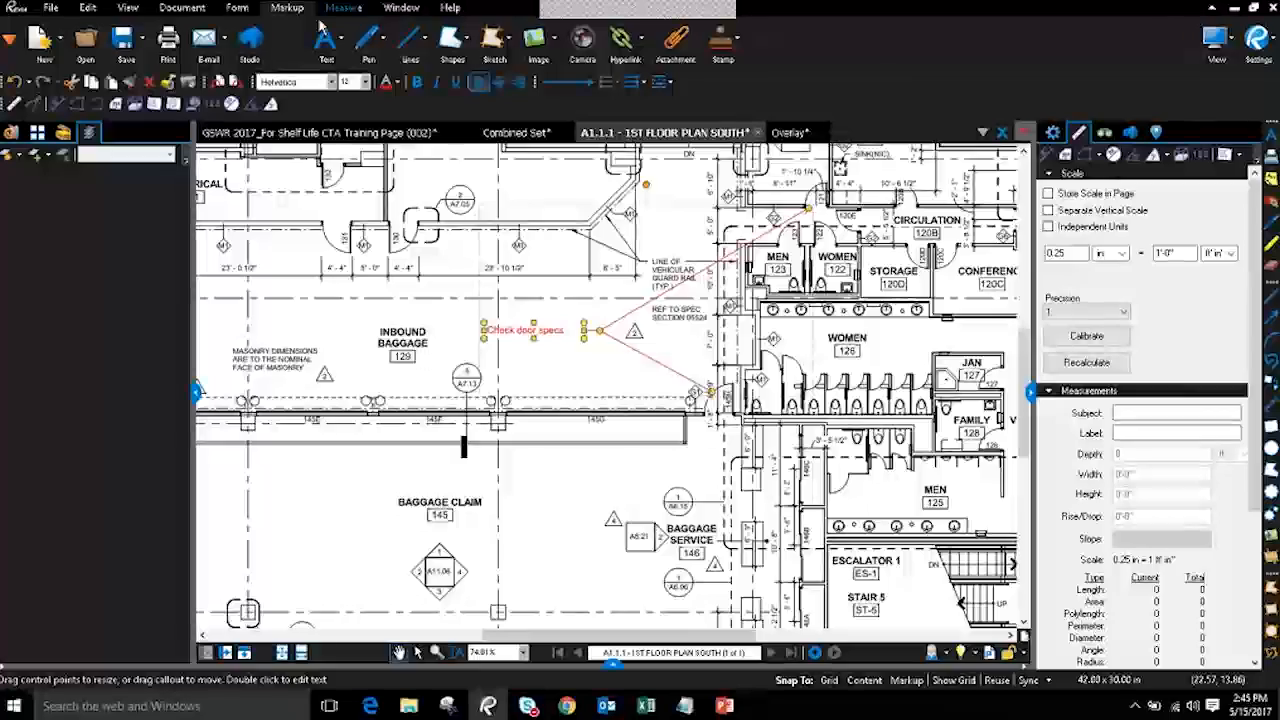
- Draw a cloud around the door between Inbound Baggage and women's restroom 126, at the first leader's arrowhead
click(452, 40)
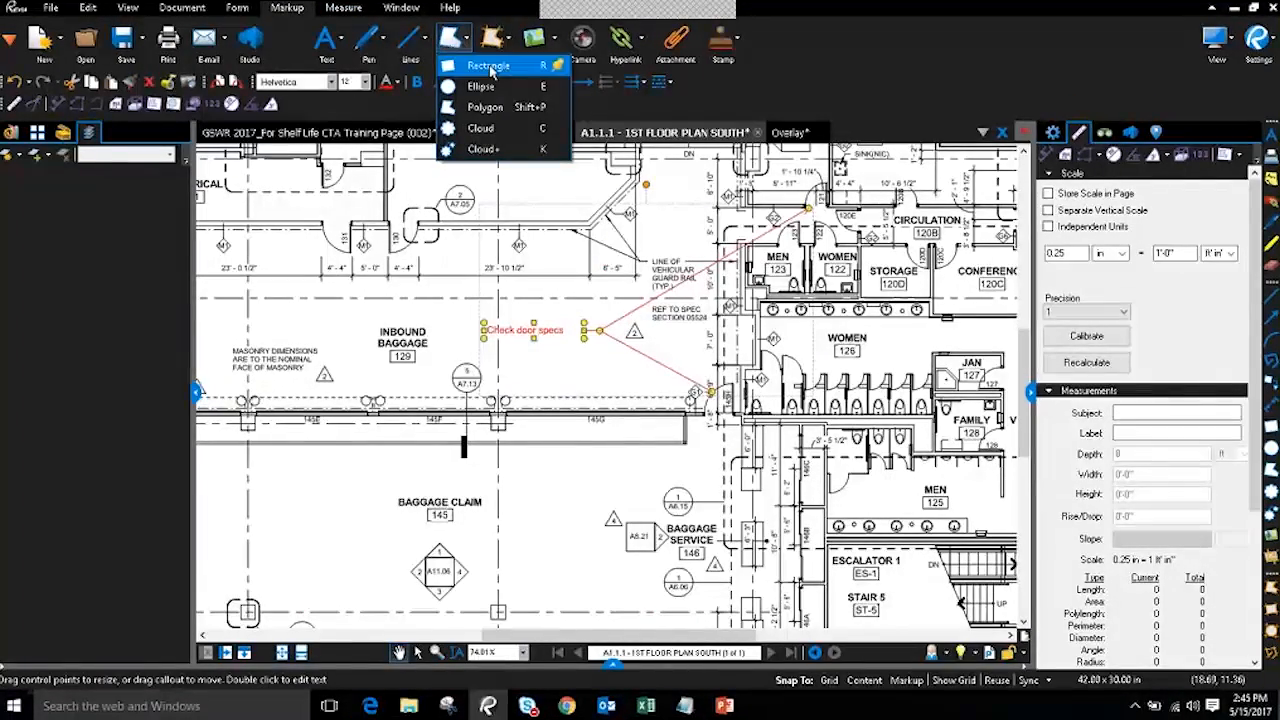
click(470, 130)
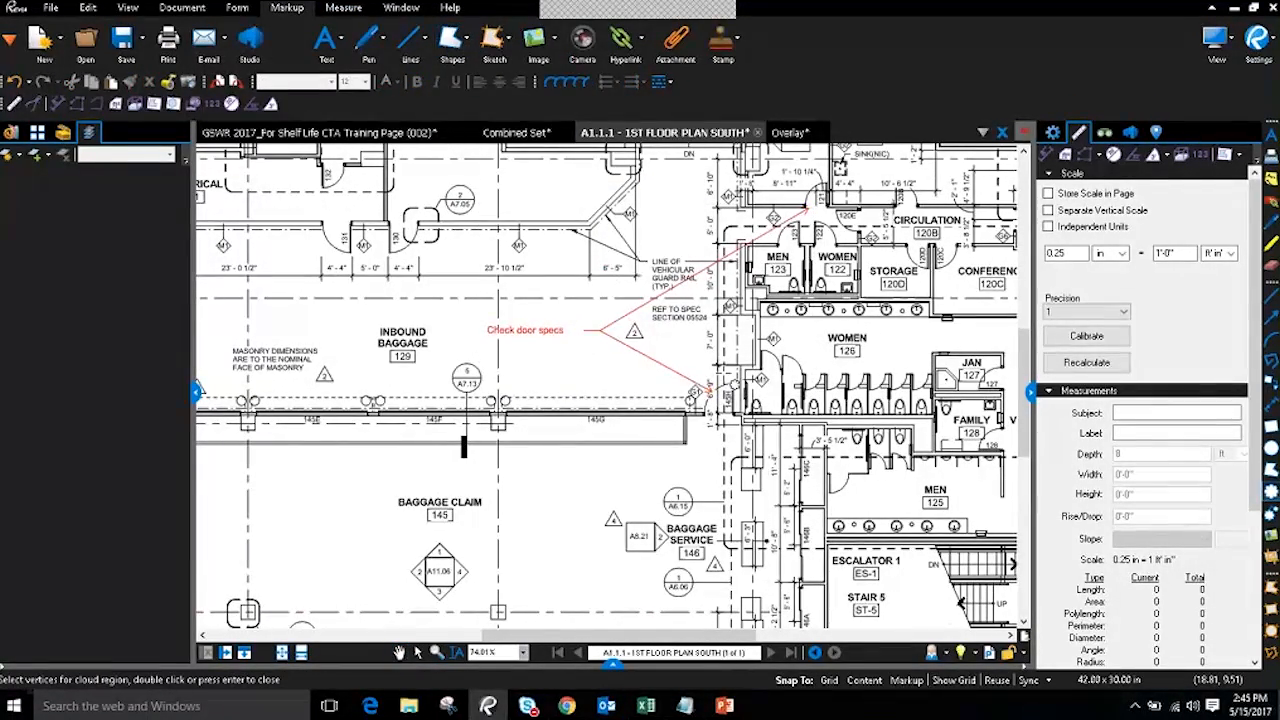
drag(764, 371, 697, 433)
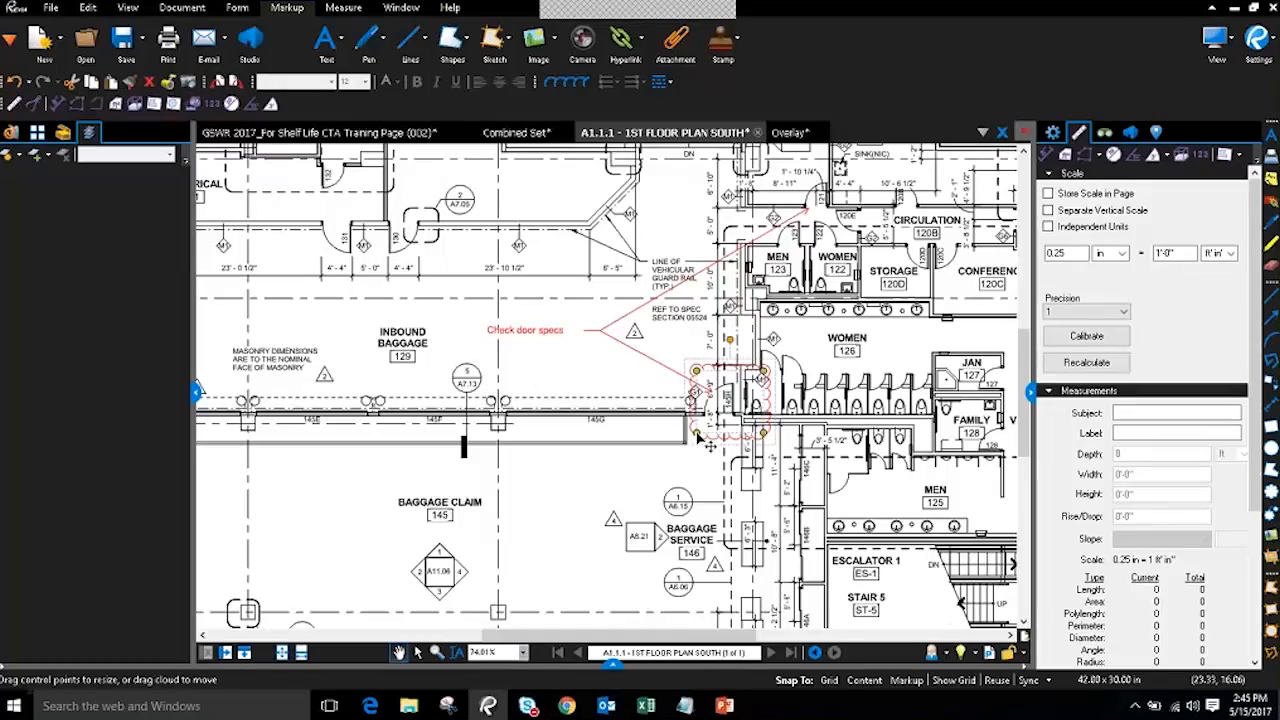
- Draw a Cloud+ markup around EMR 134 and STG 136 with the note "Remove wall; expand storage room" in Baggage Claim
scroll(484, 390, down, 3)
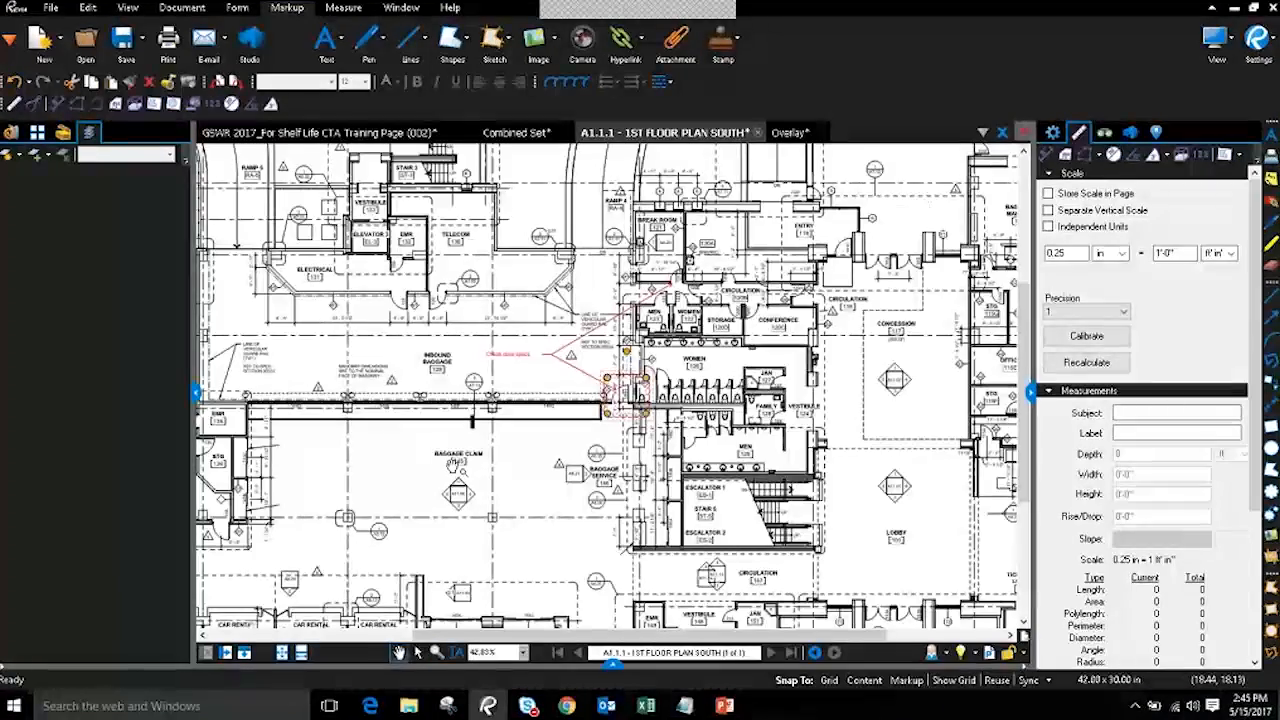
scroll(484, 471, down, 2)
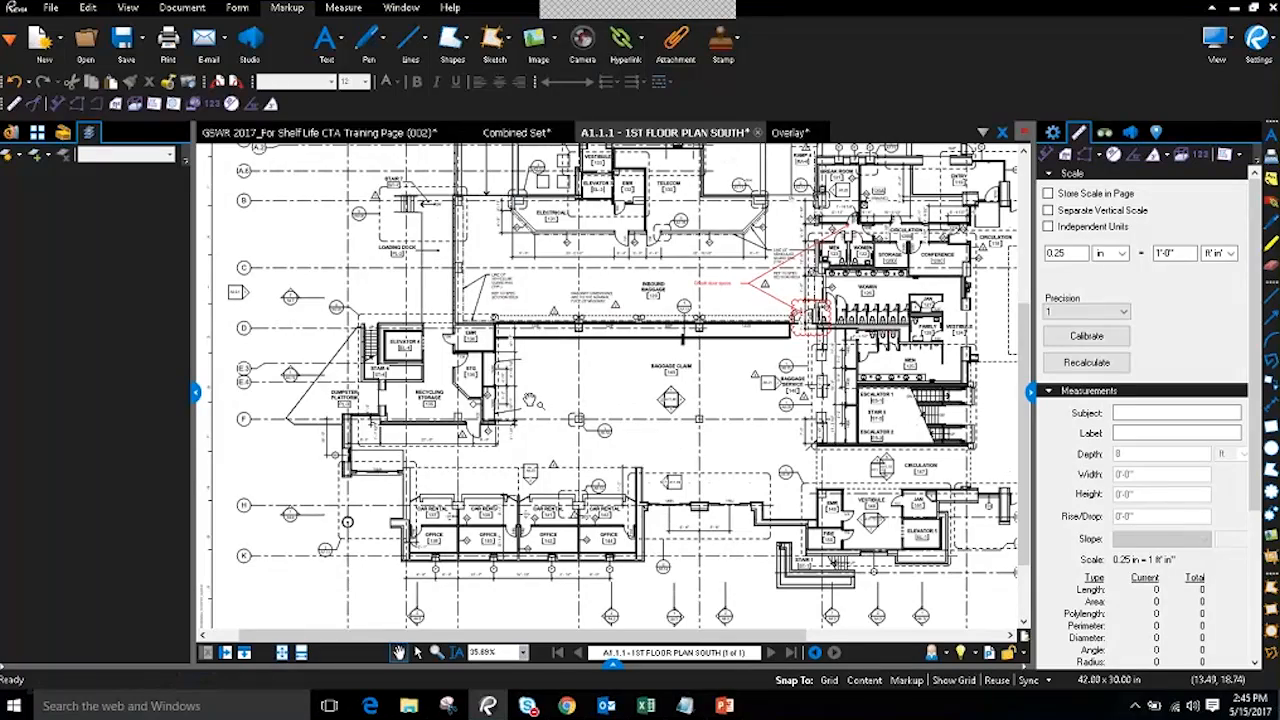
scroll(430, 302, up, 3)
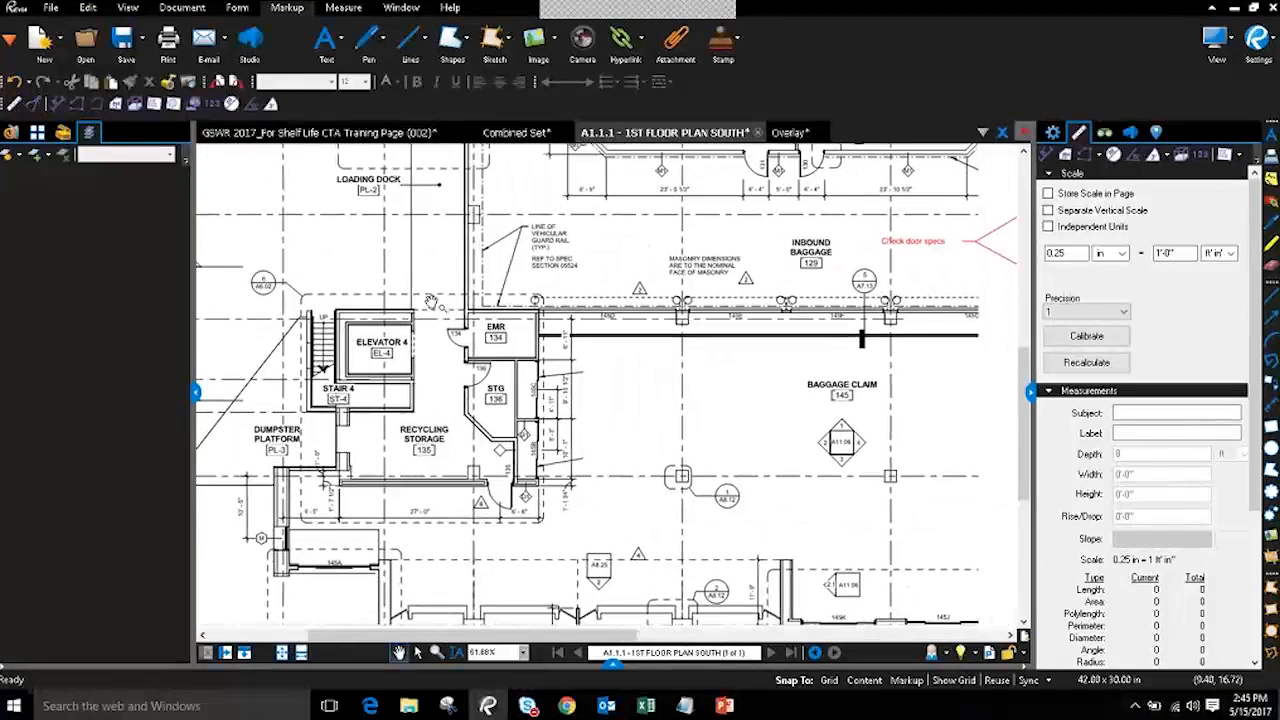
click(463, 42)
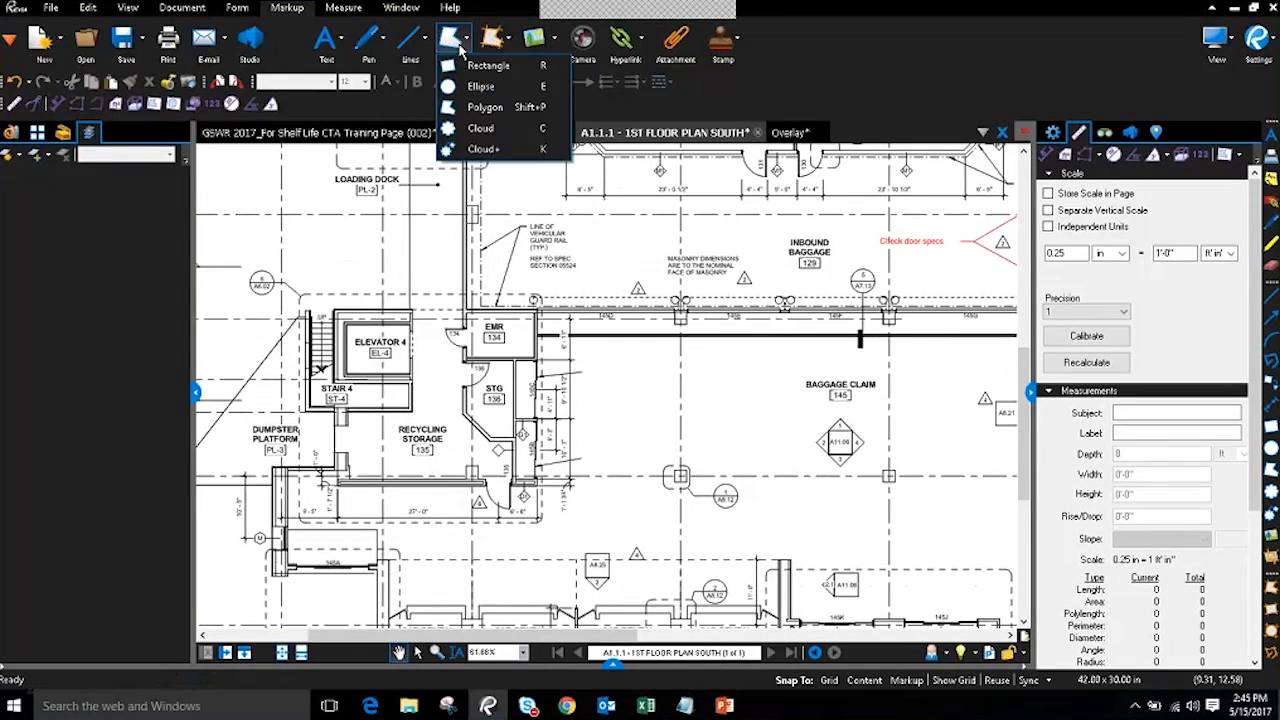
click(482, 149)
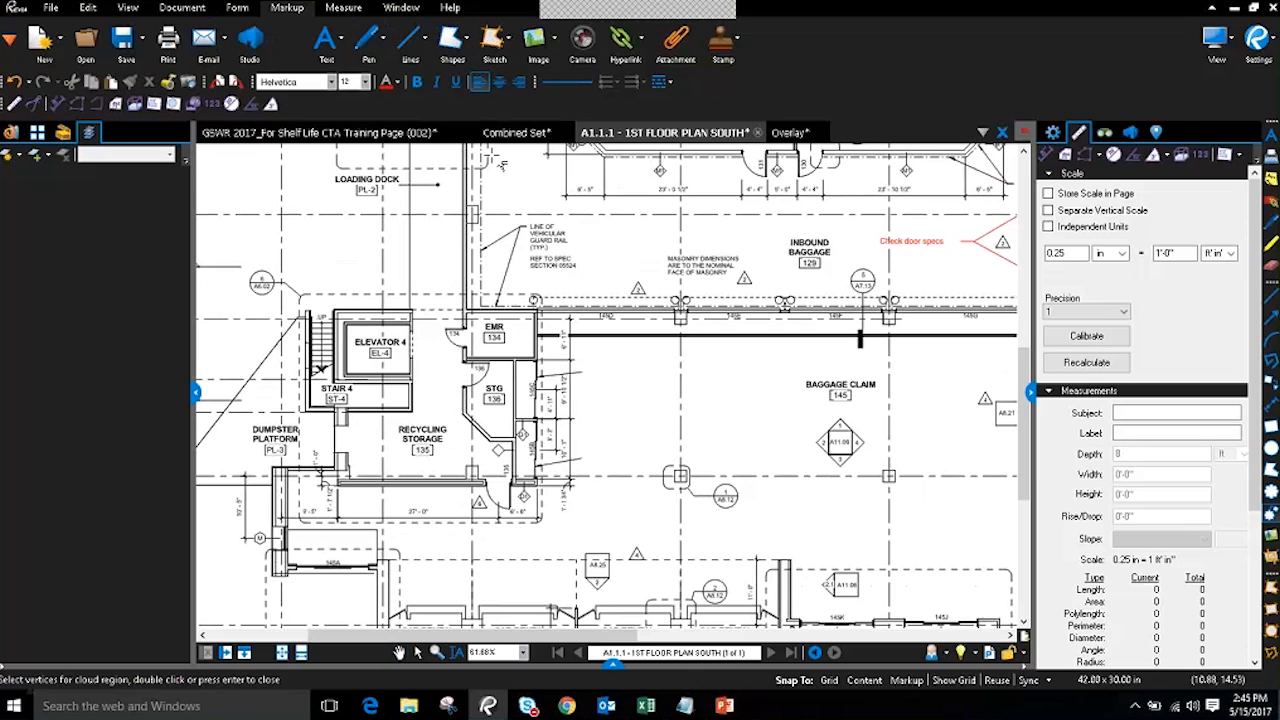
drag(428, 283, 574, 455)
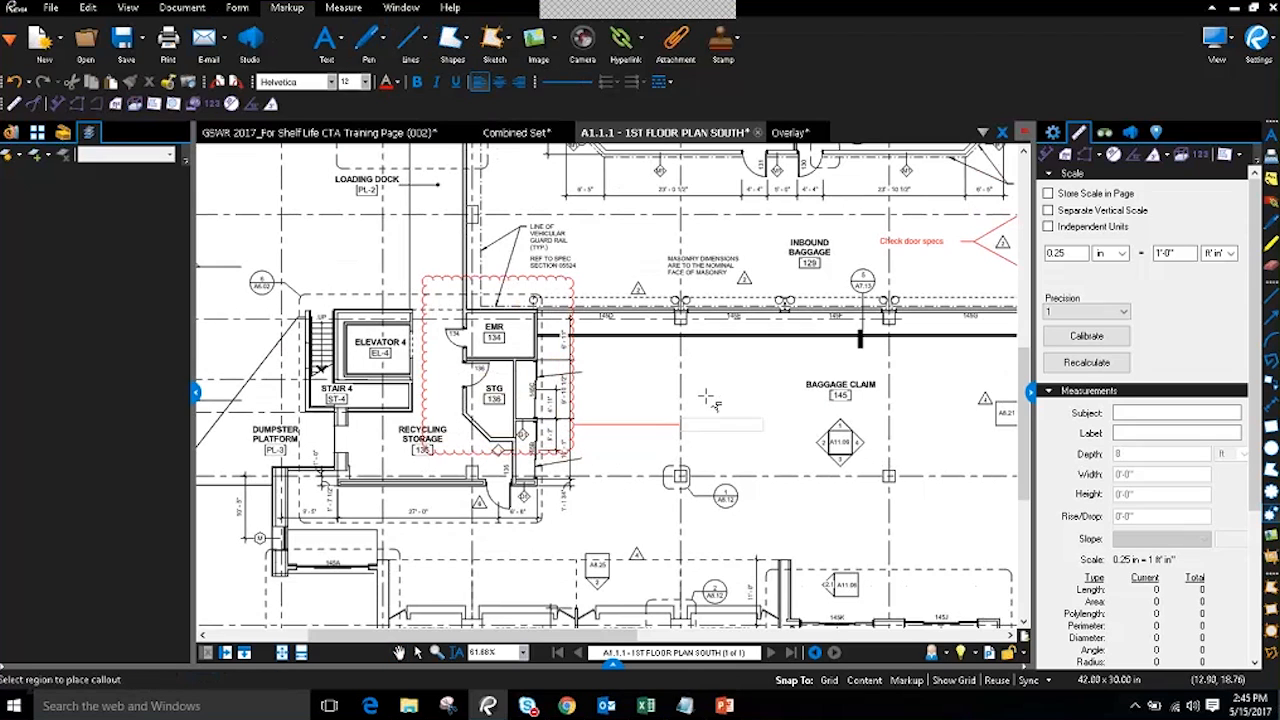
click(741, 358)
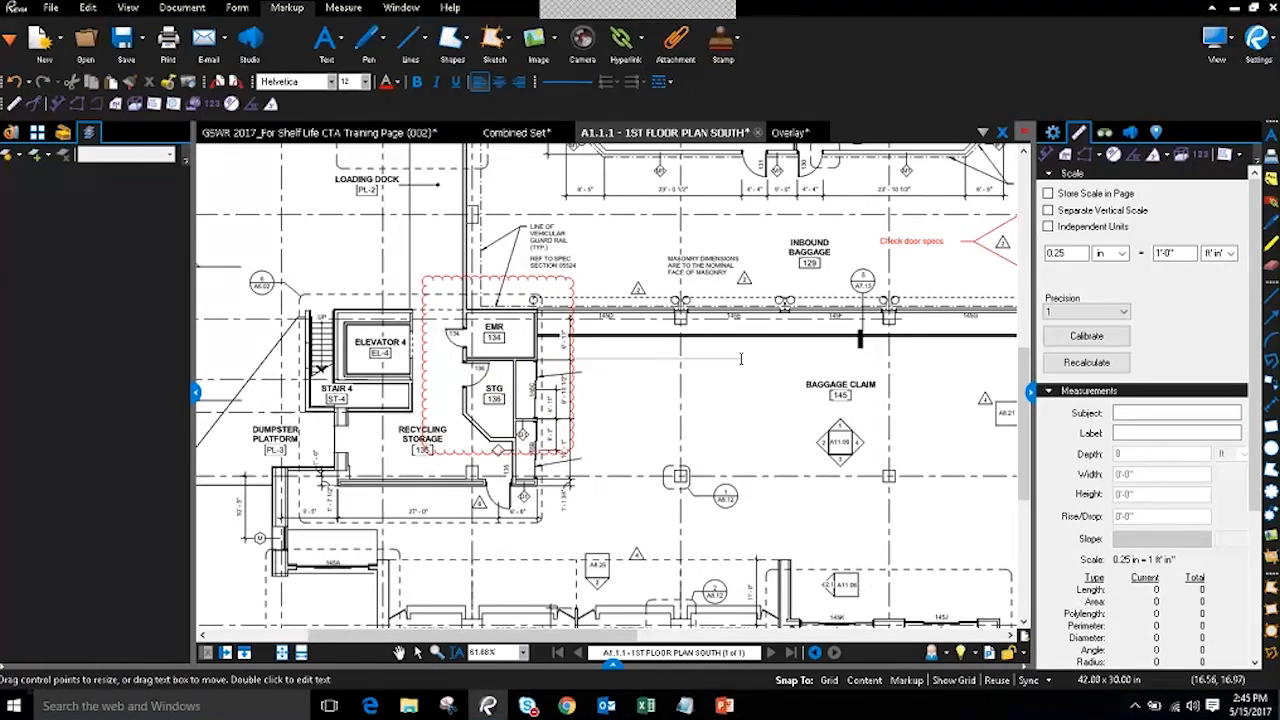
text(Remove wall, expand storage room)
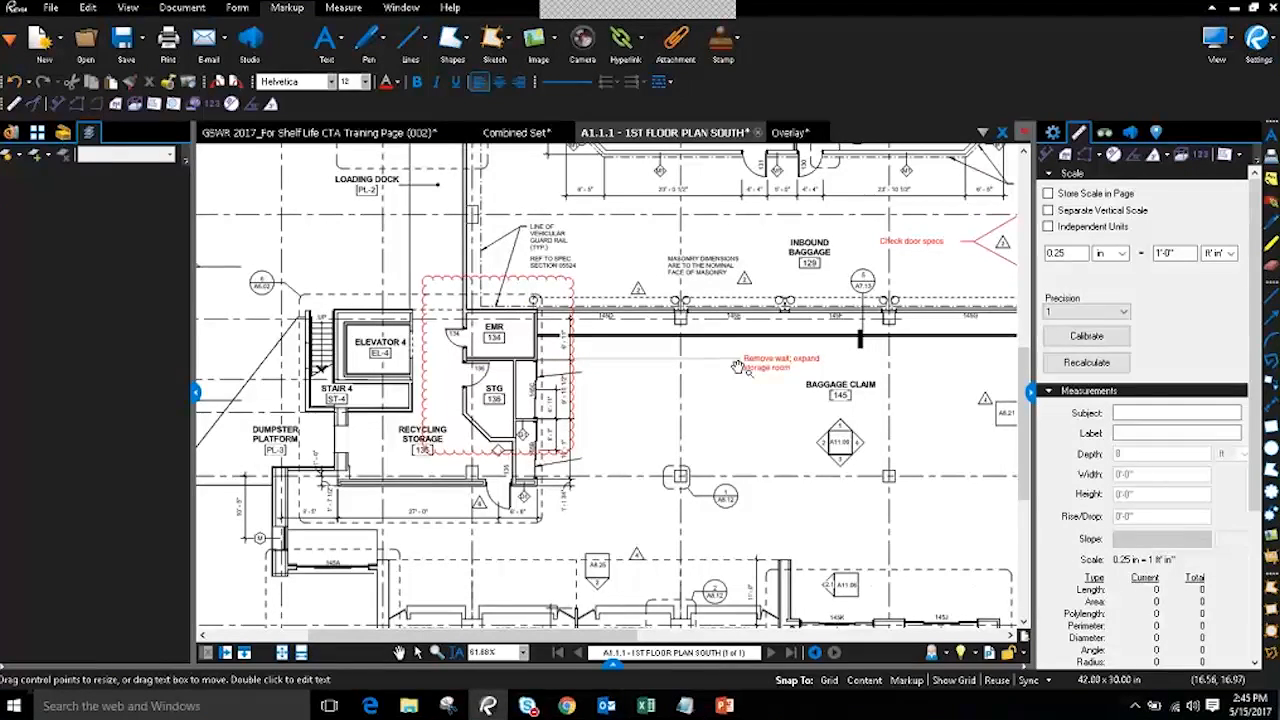
click(737, 366)
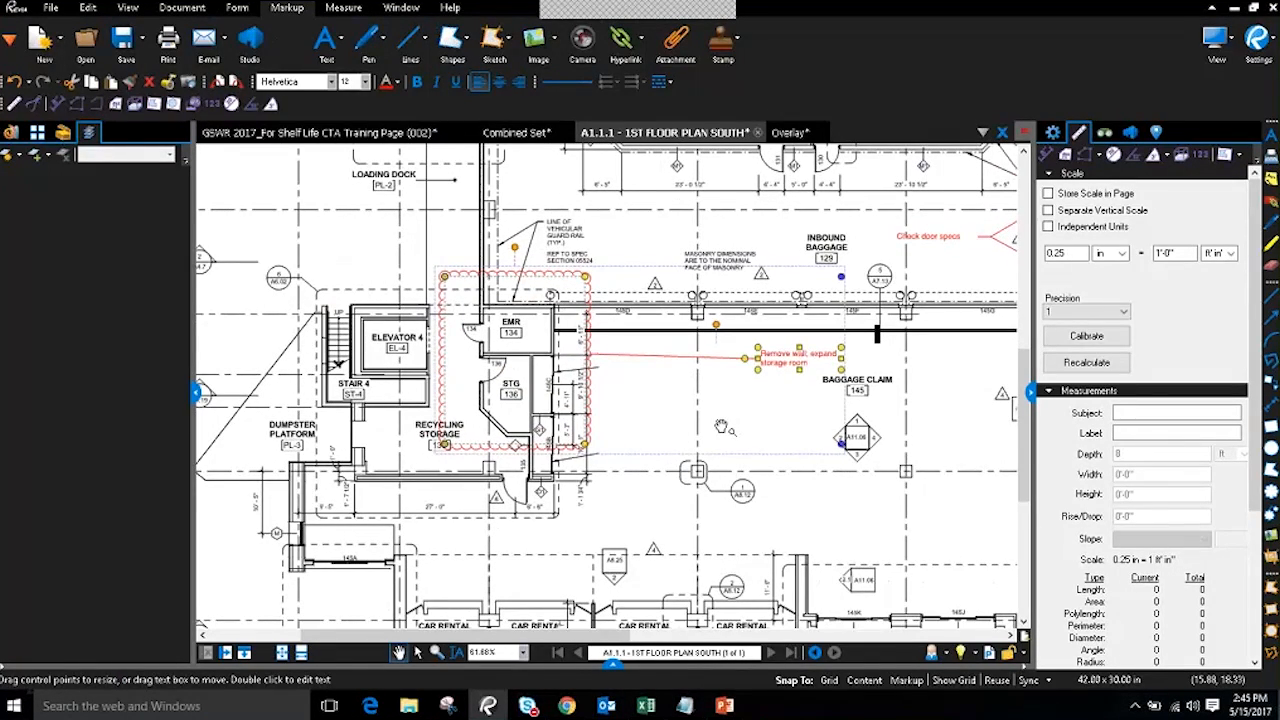
click(707, 497)
drag(707, 497, 628, 477)
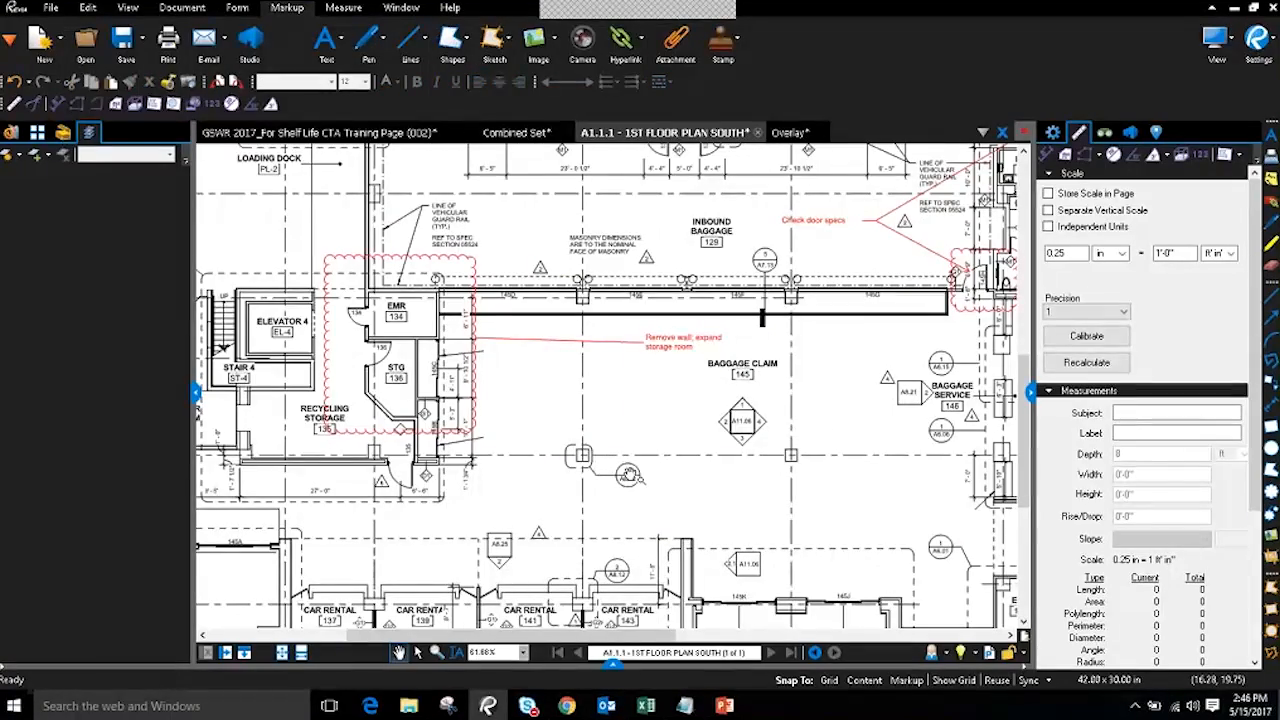
scroll(608, 466, down, 1)
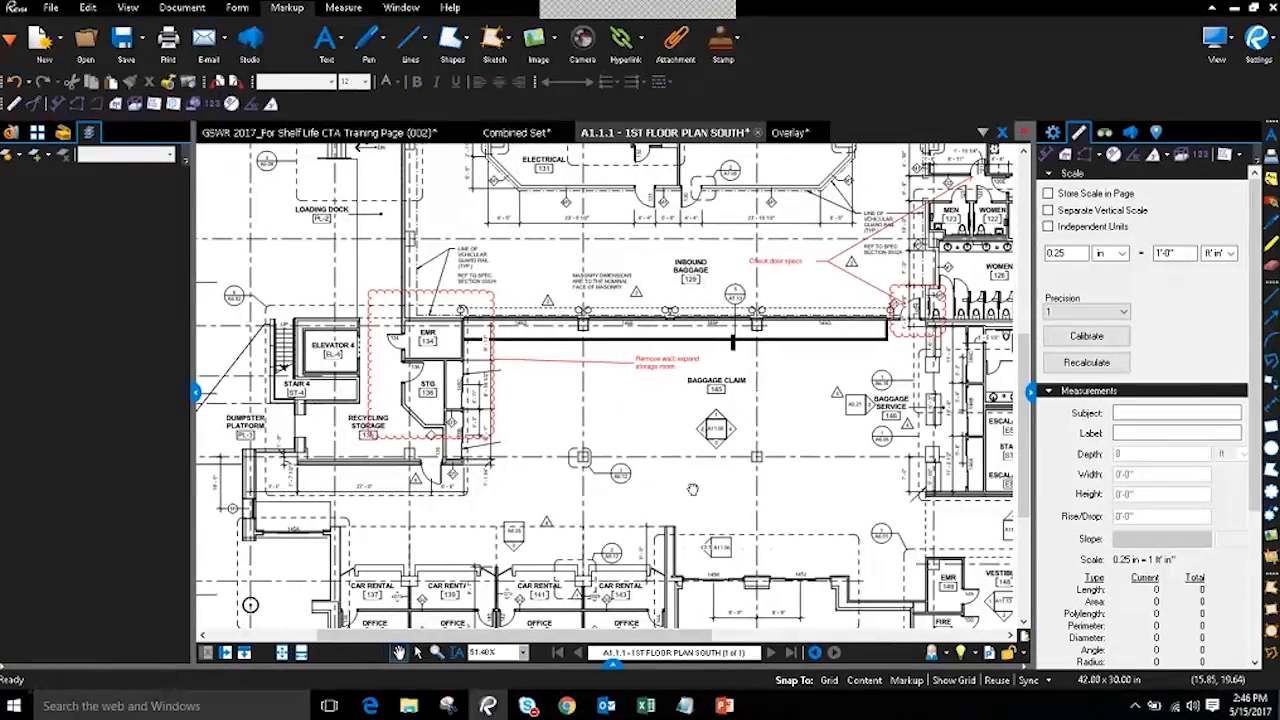
click(607, 362)
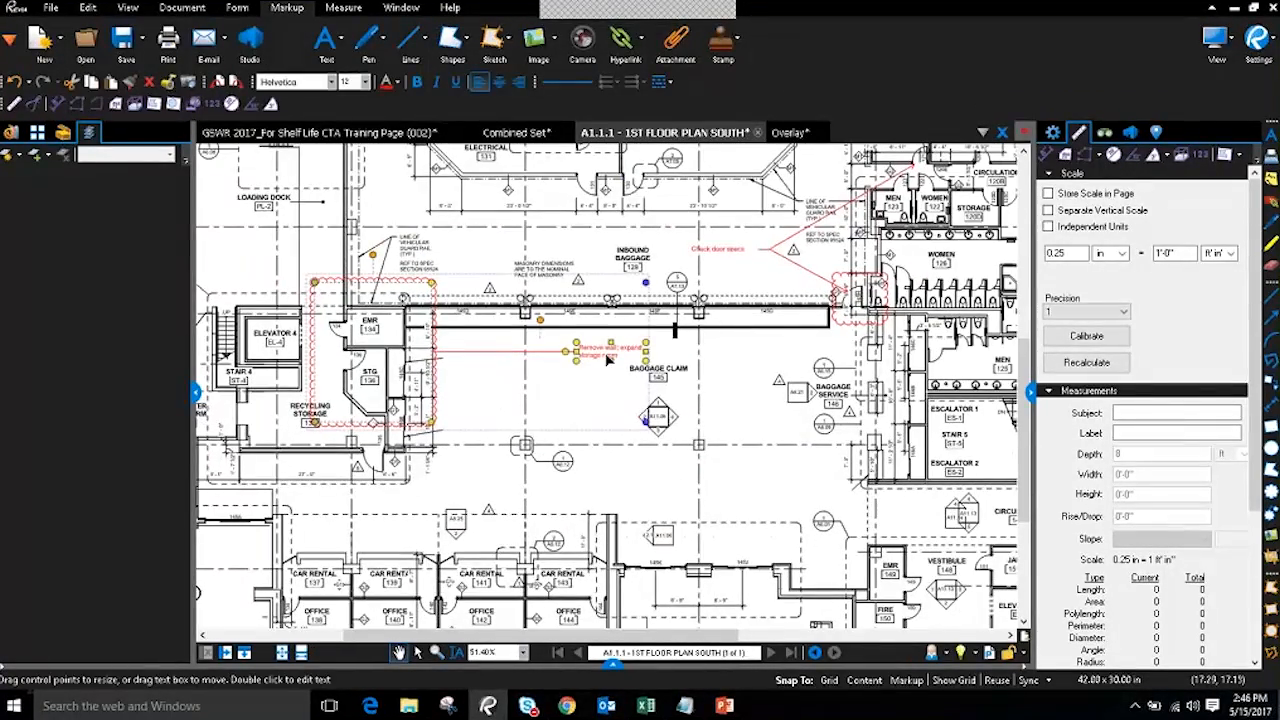
scroll(635, 370, down, 2)
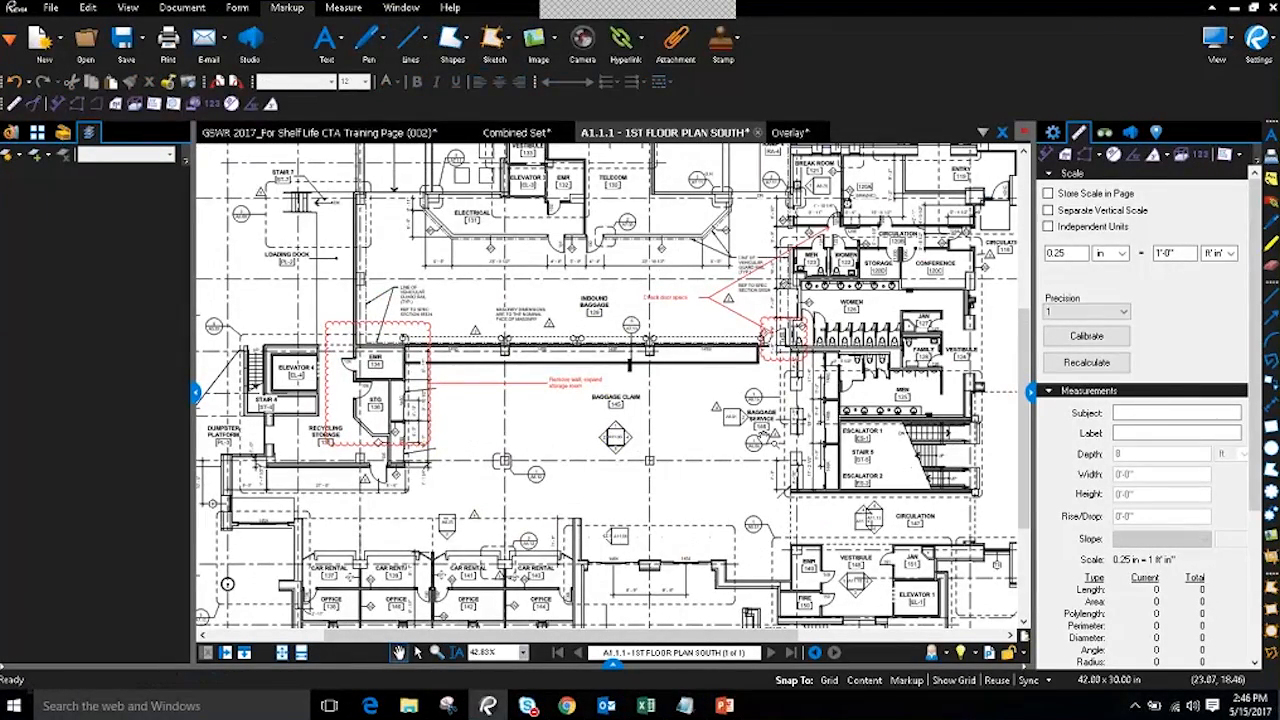
- Draw a Cloud+ markup around the Conference 120C label with the note "Check electrical outlet" placed in the Concession 117 area
drag(752, 456, 494, 546)
scroll(767, 374, up, 4)
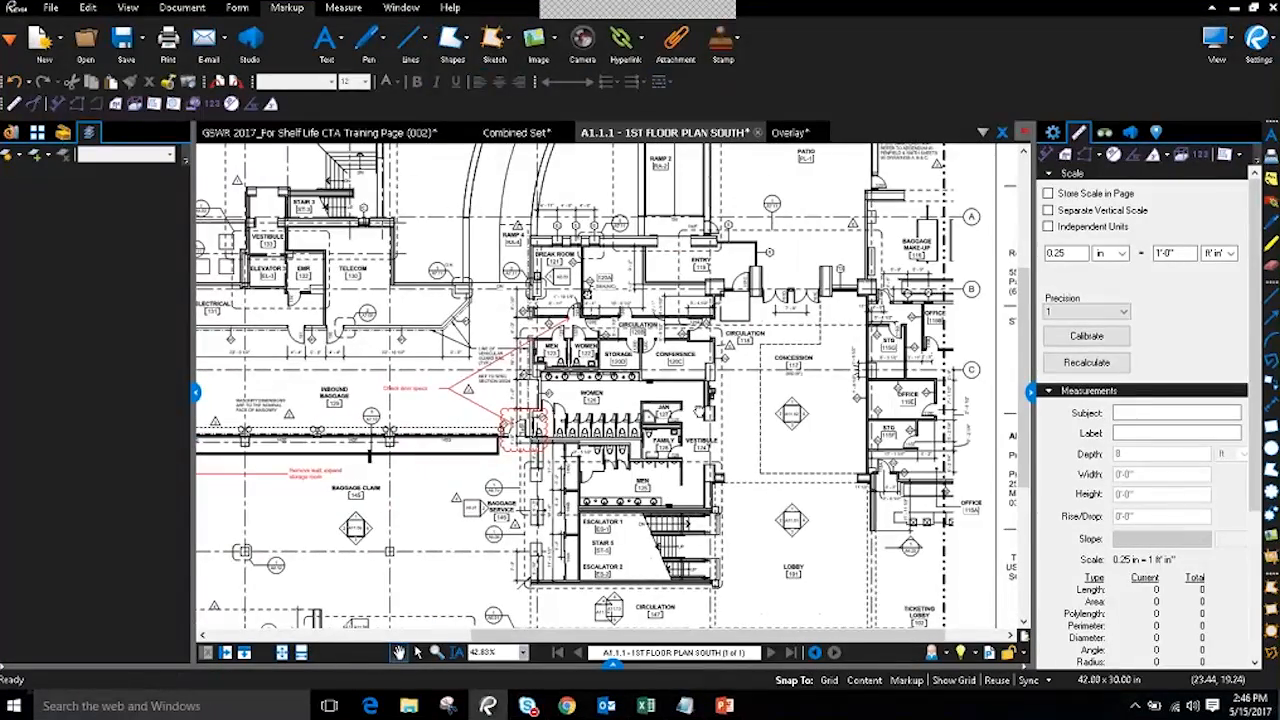
drag(644, 359, 634, 333)
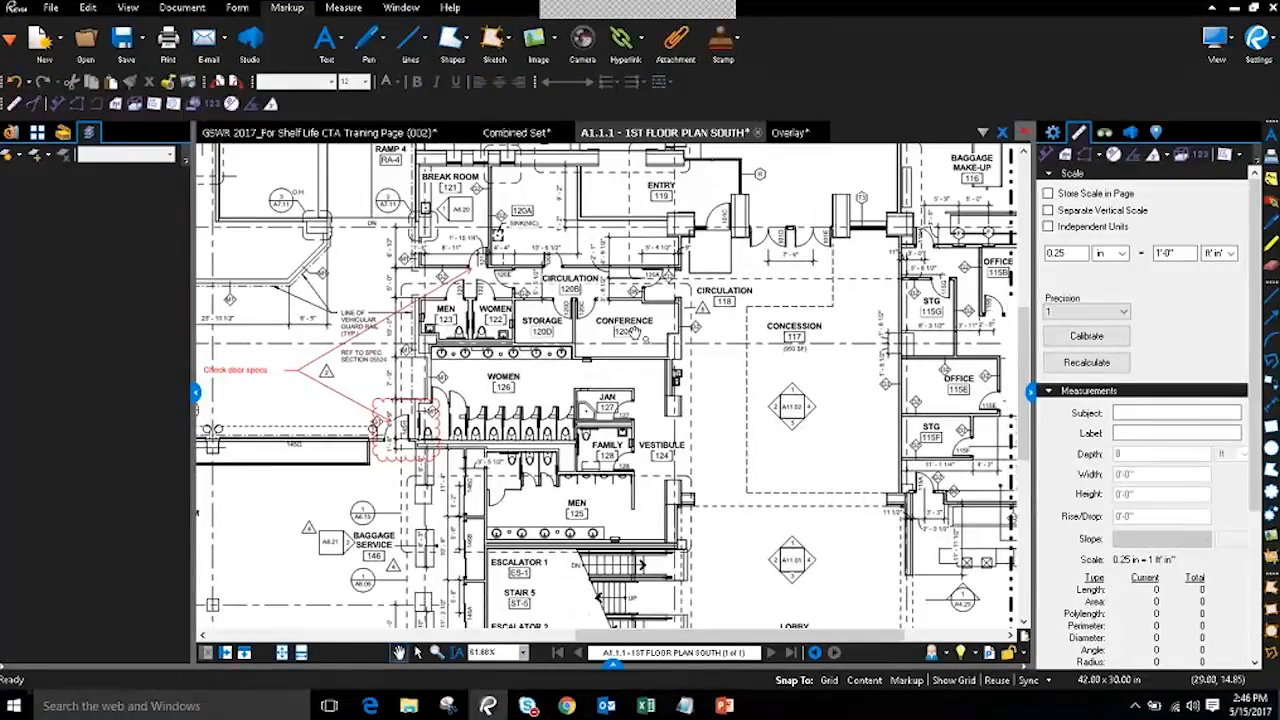
click(463, 38)
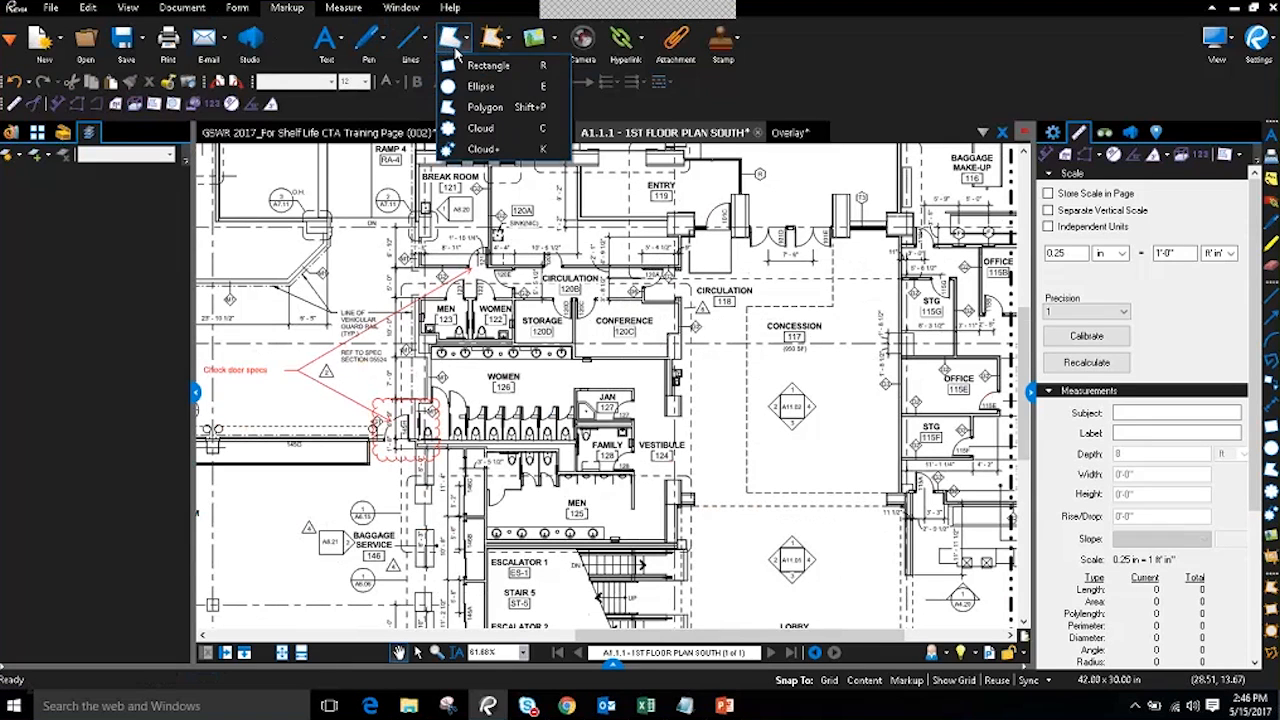
click(489, 150)
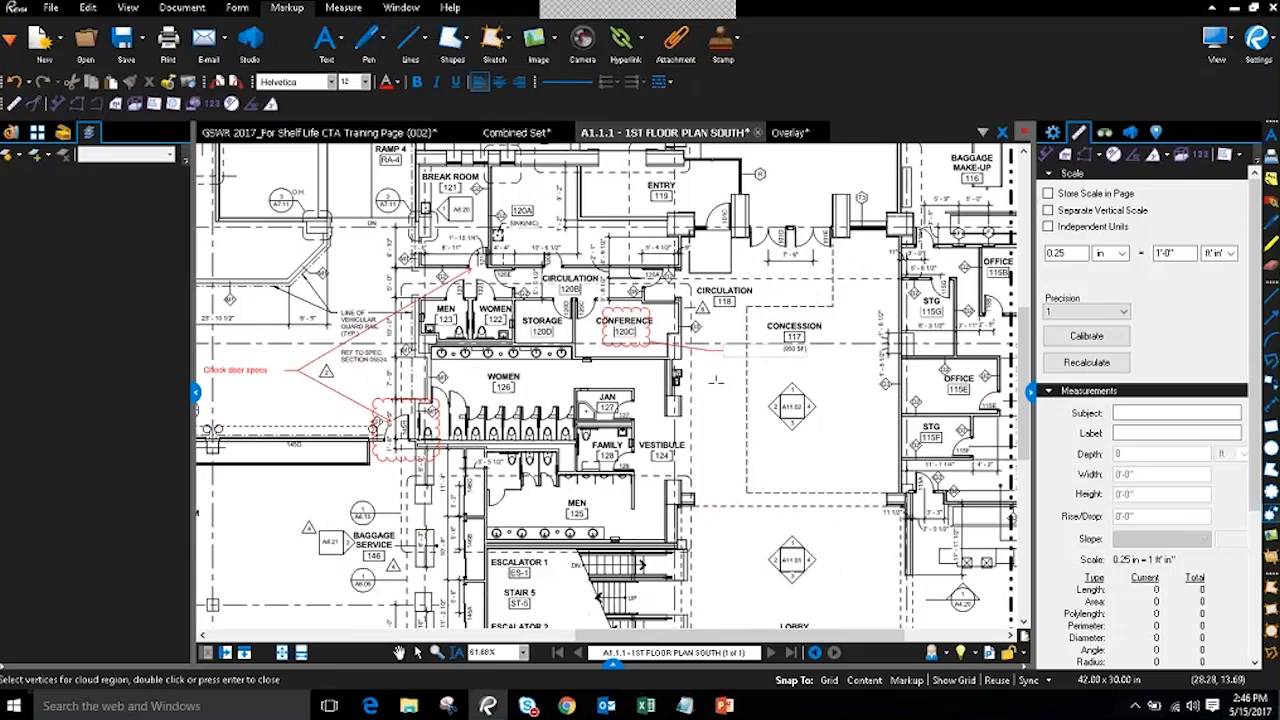
key(Return)
click(768, 368)
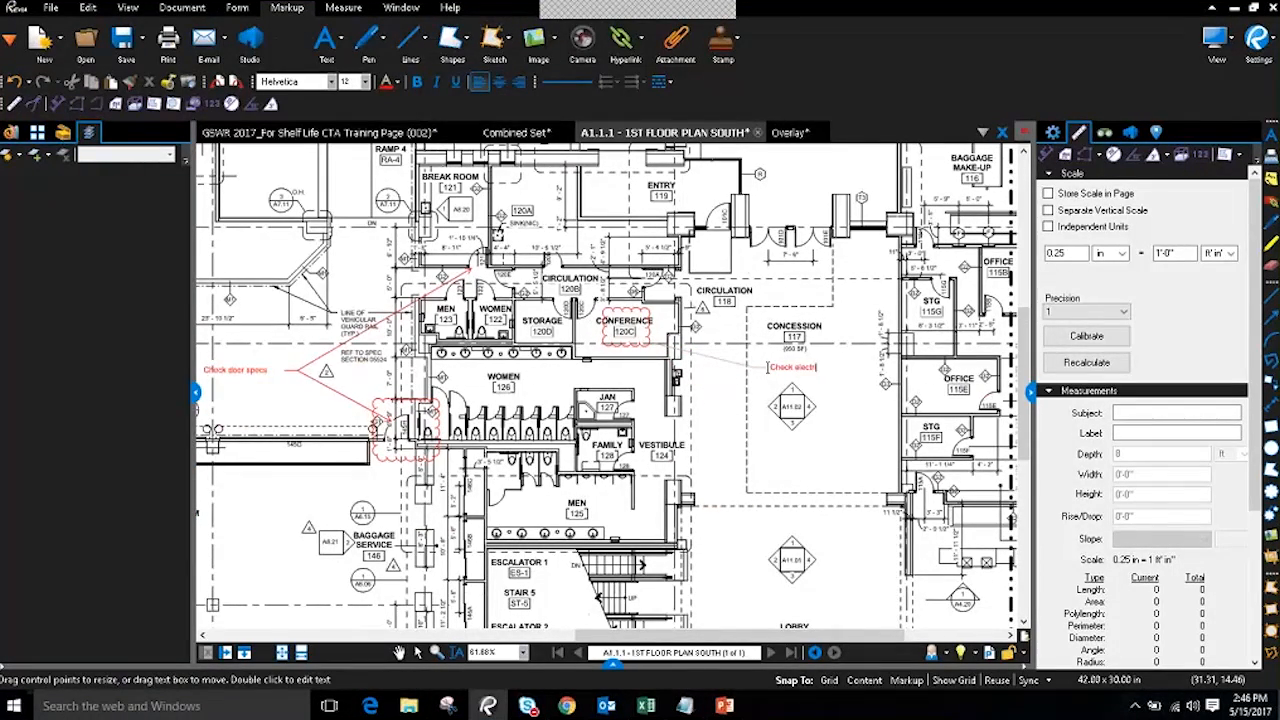
click(838, 427)
click(662, 385)
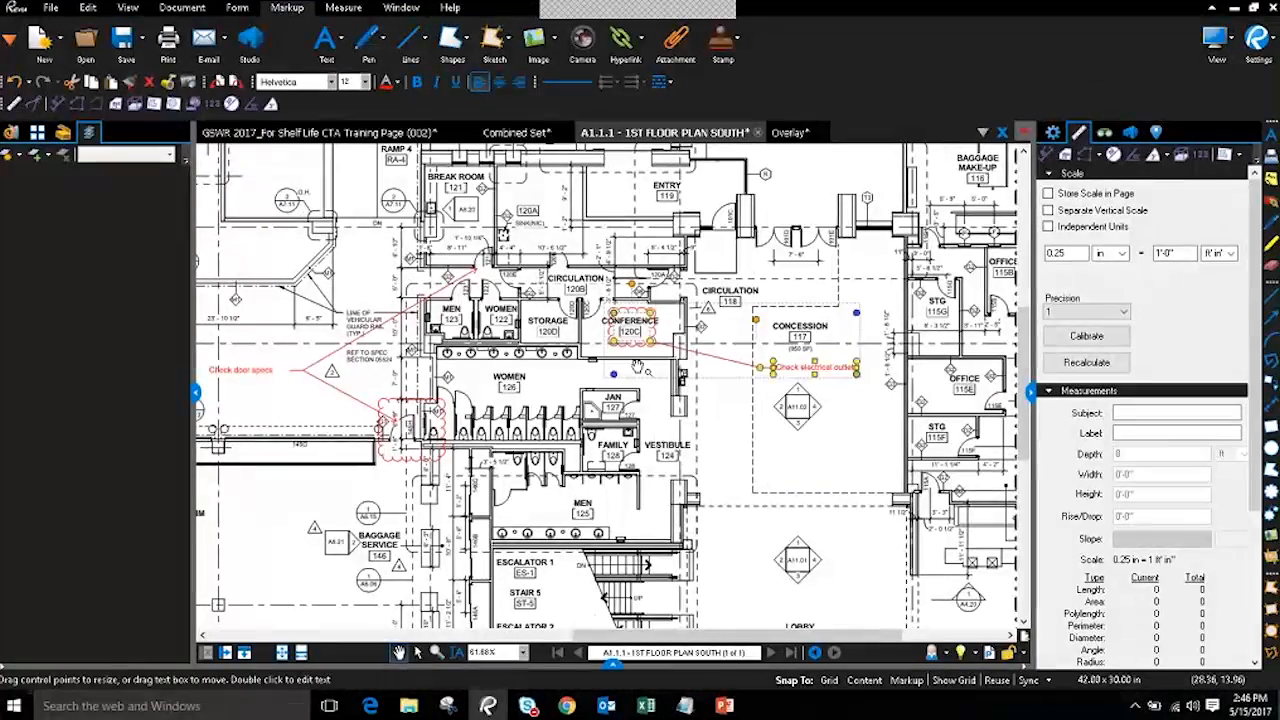
- Insert the "Electrical floor outlets" image from the Bluebeam Demo 2016 Images folder and position it over Concession 117, above the electrical outlet note
drag(662, 385, 604, 389)
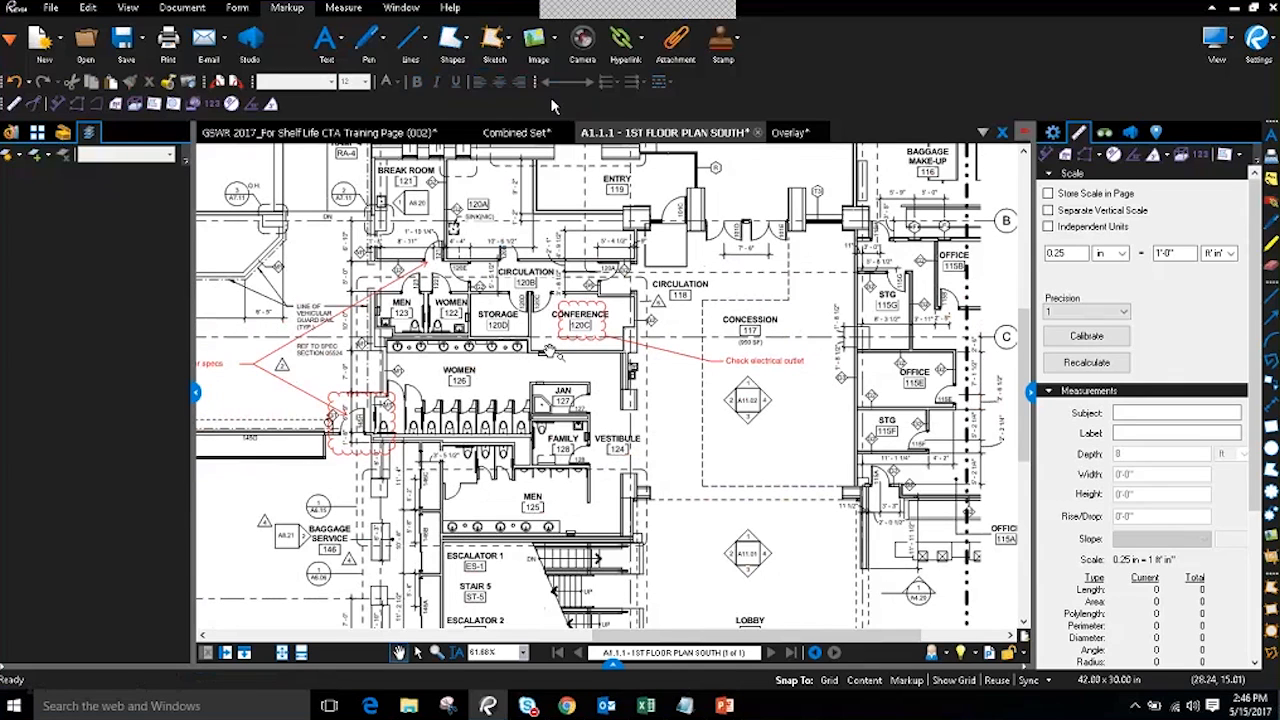
click(535, 42)
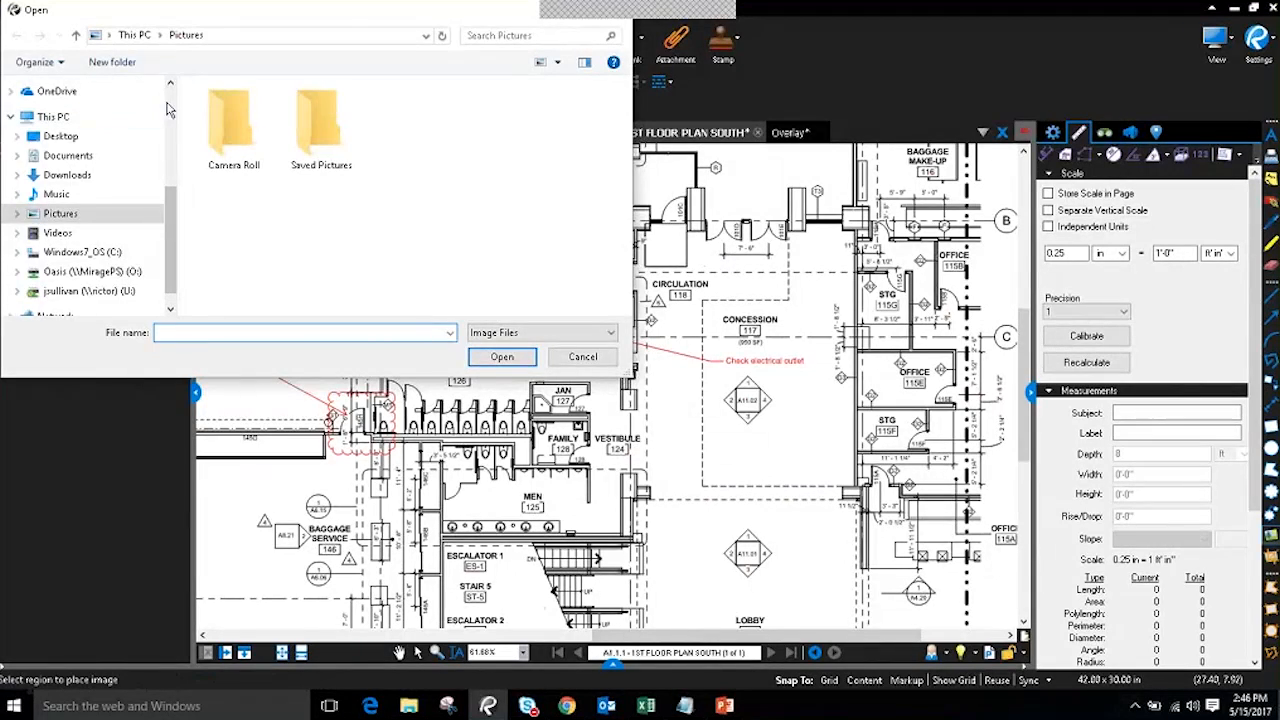
click(170, 113)
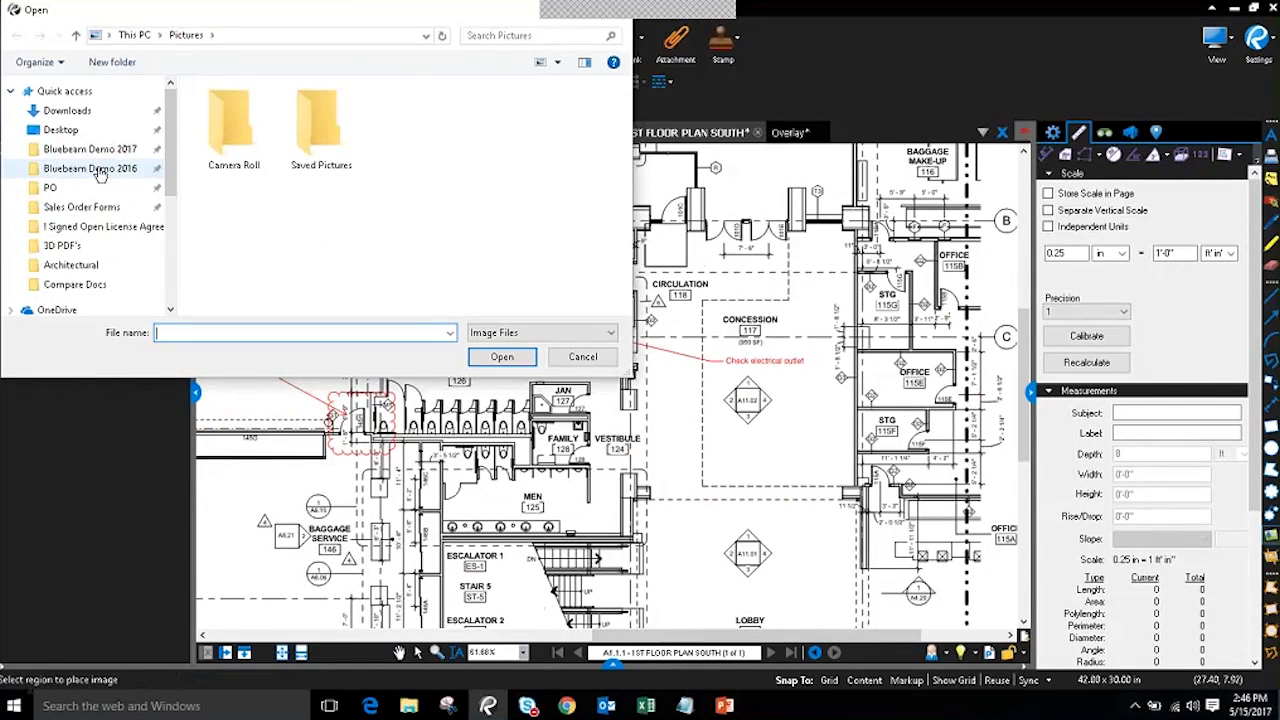
click(99, 172)
double_click(251, 280)
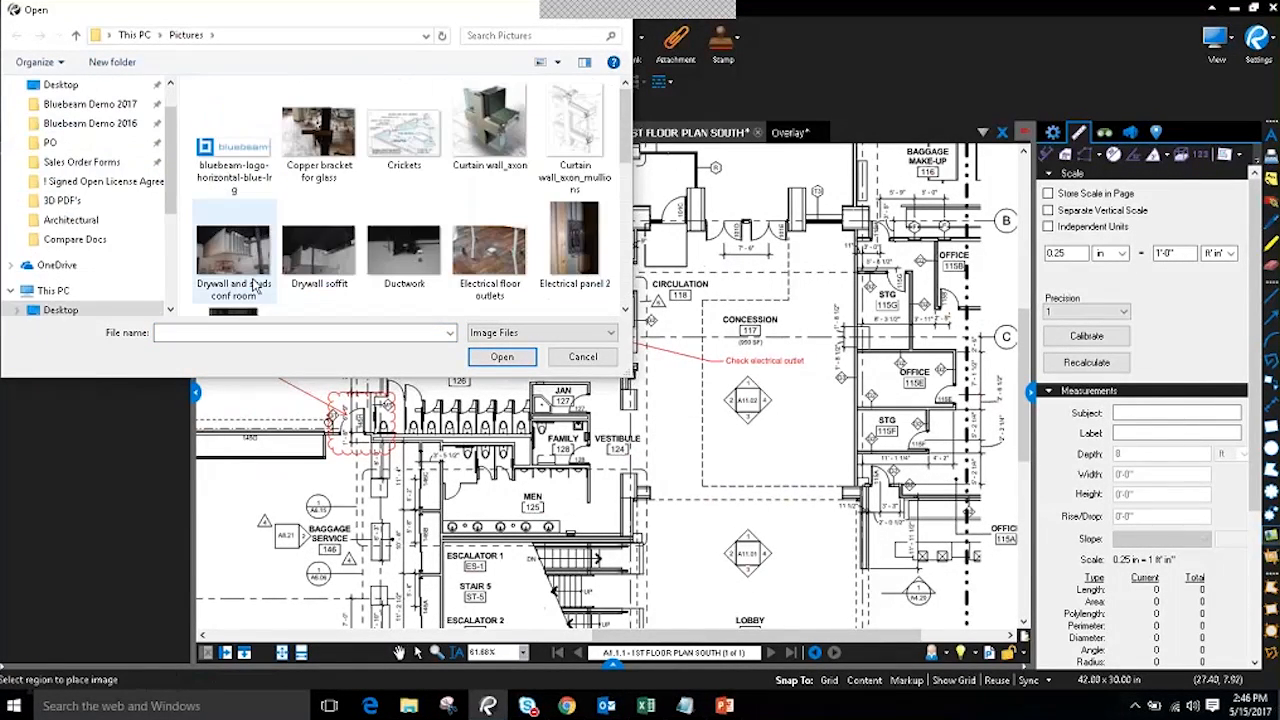
double_click(505, 262)
drag(650, 238, 797, 334)
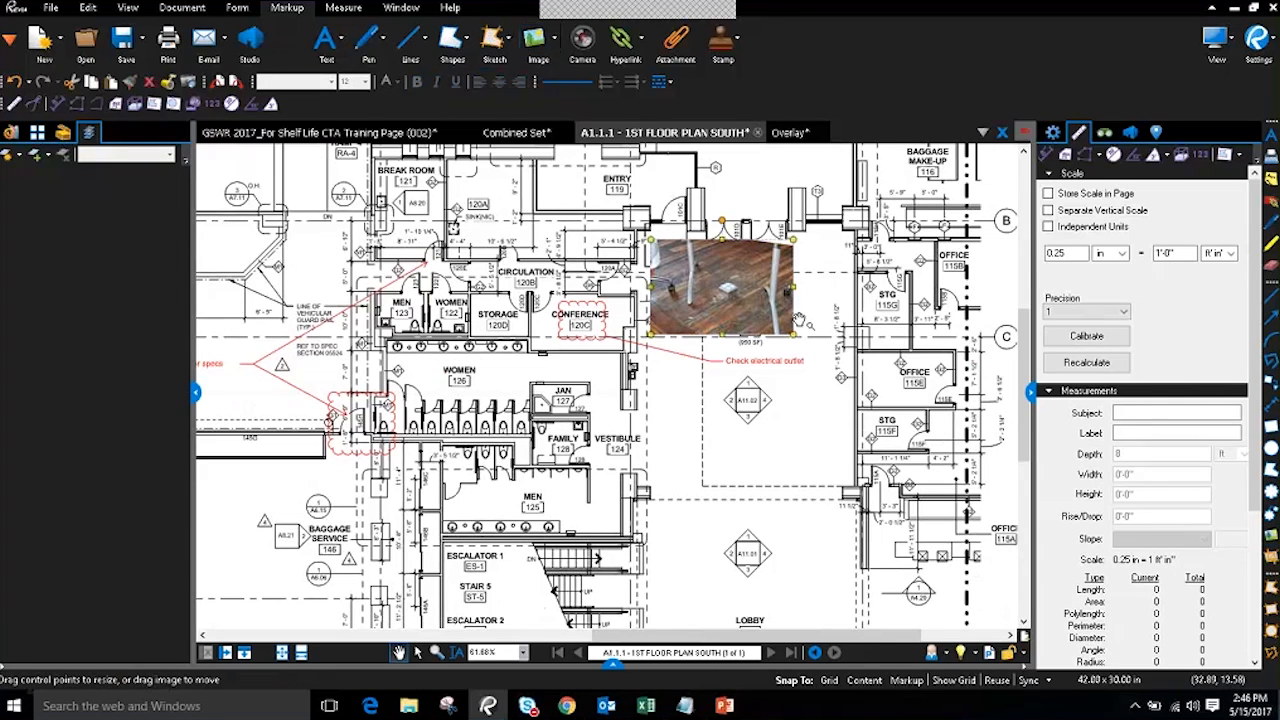
drag(737, 298, 770, 300)
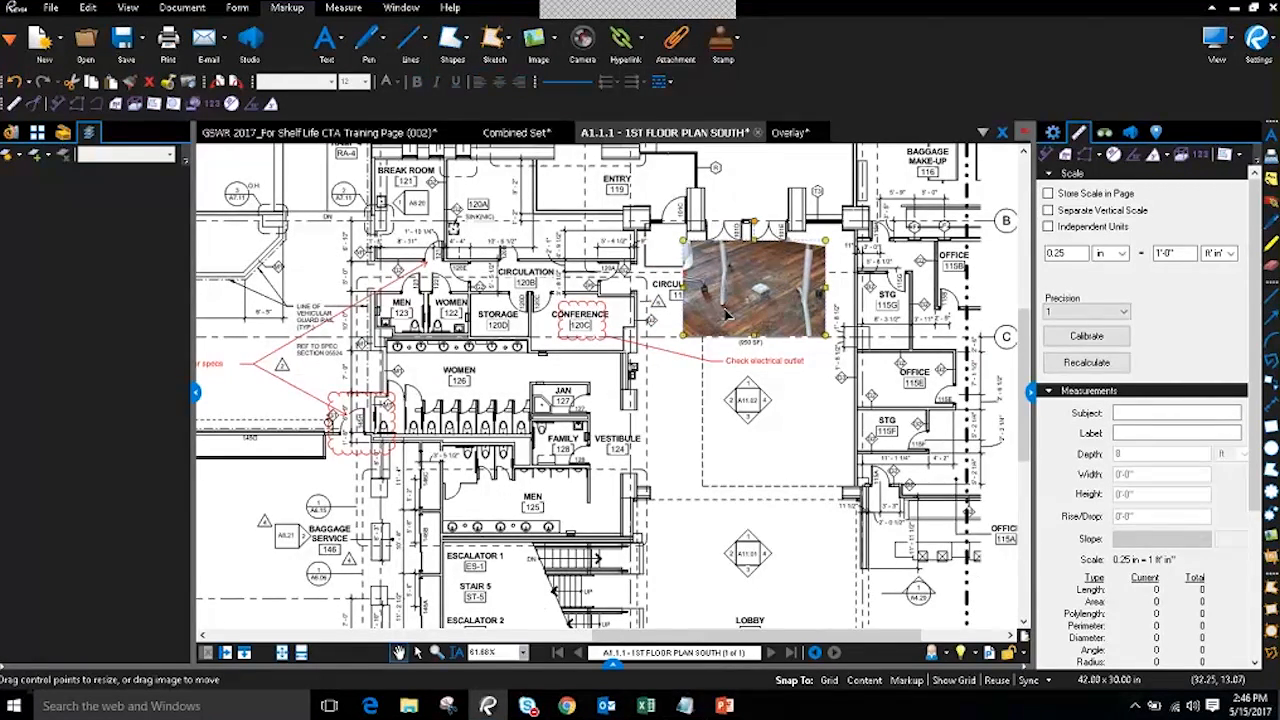
- Delete the floor outlet photo placed over the Concession 117 area
scroll(733, 330, down, 5)
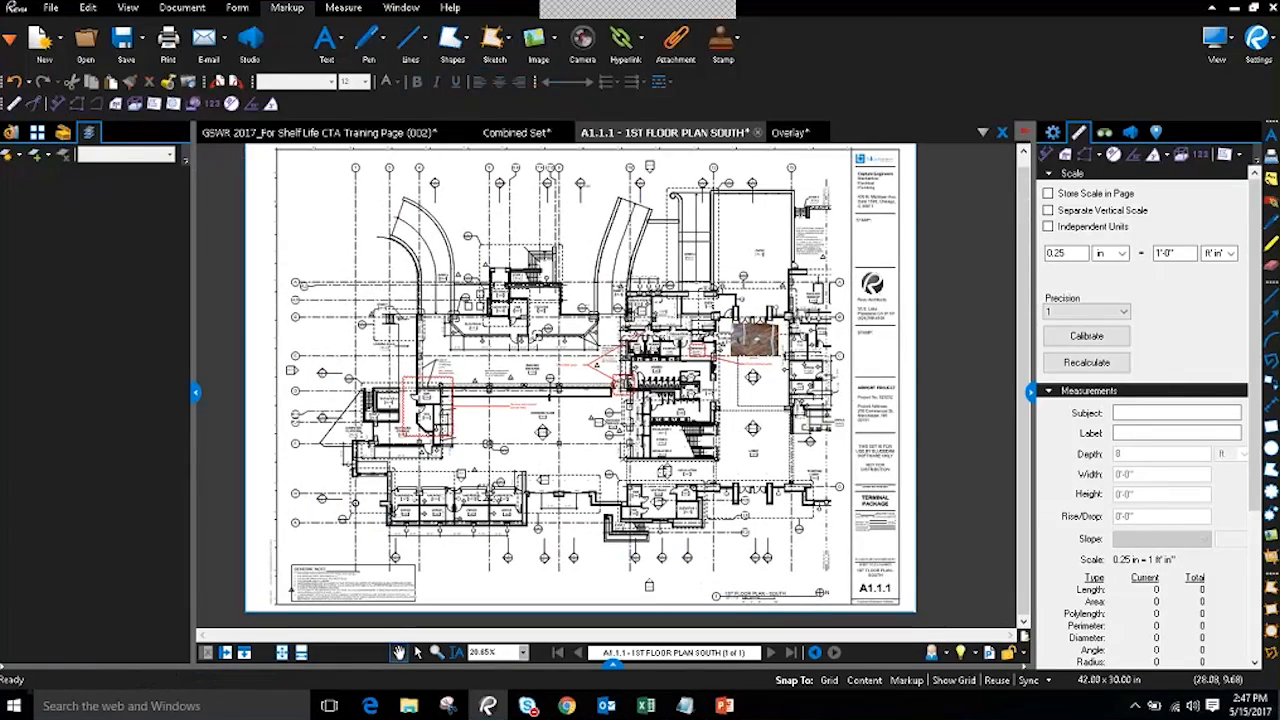
scroll(743, 360, up, 4)
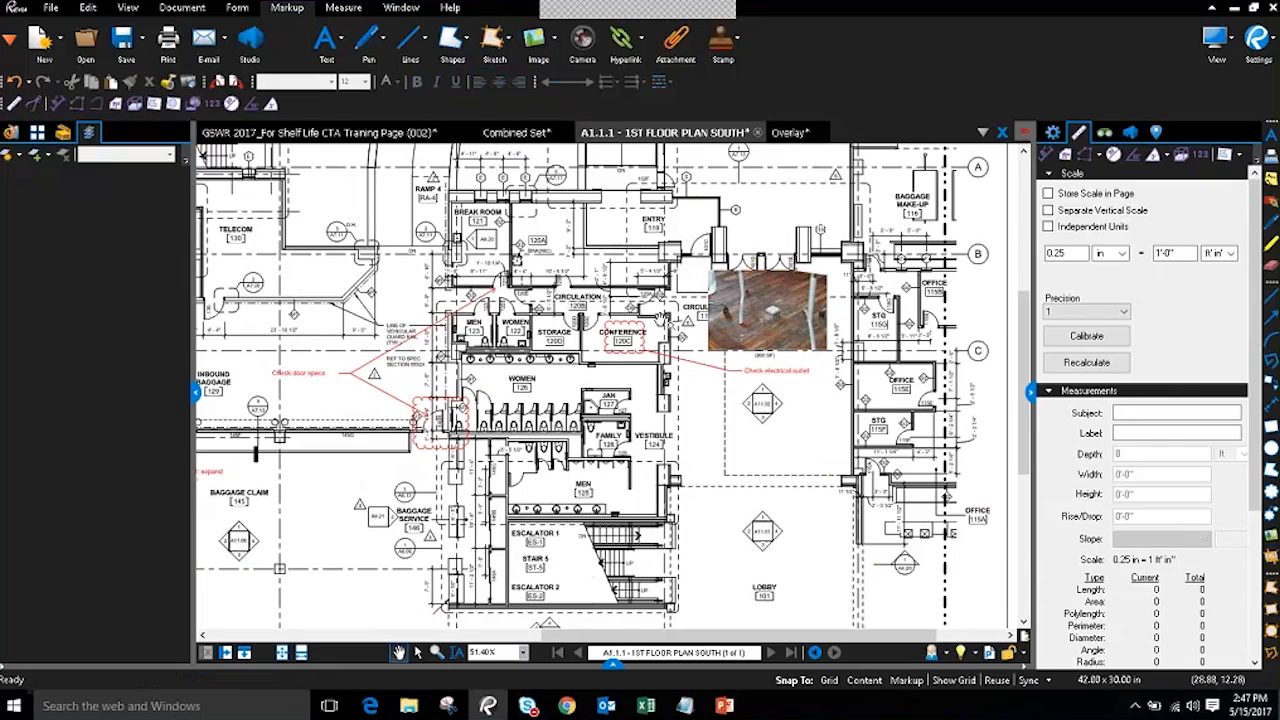
scroll(662, 320, up, 1)
click(735, 307)
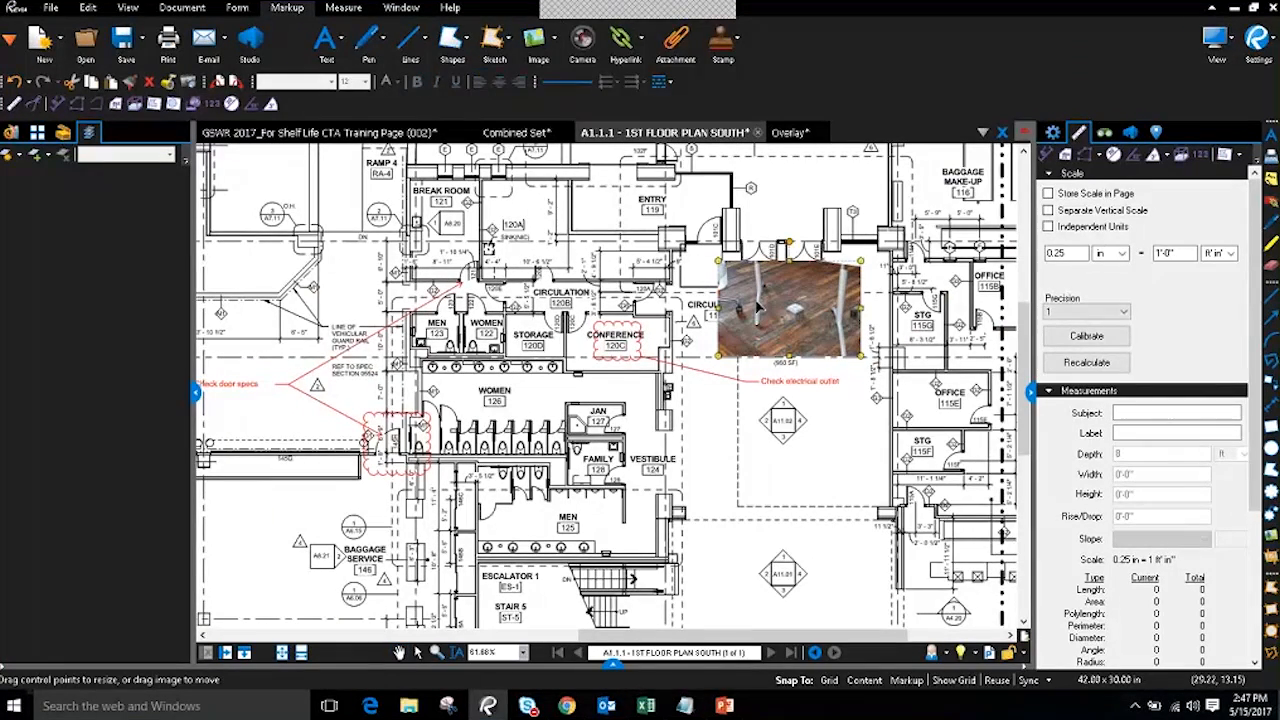
key(Delete)
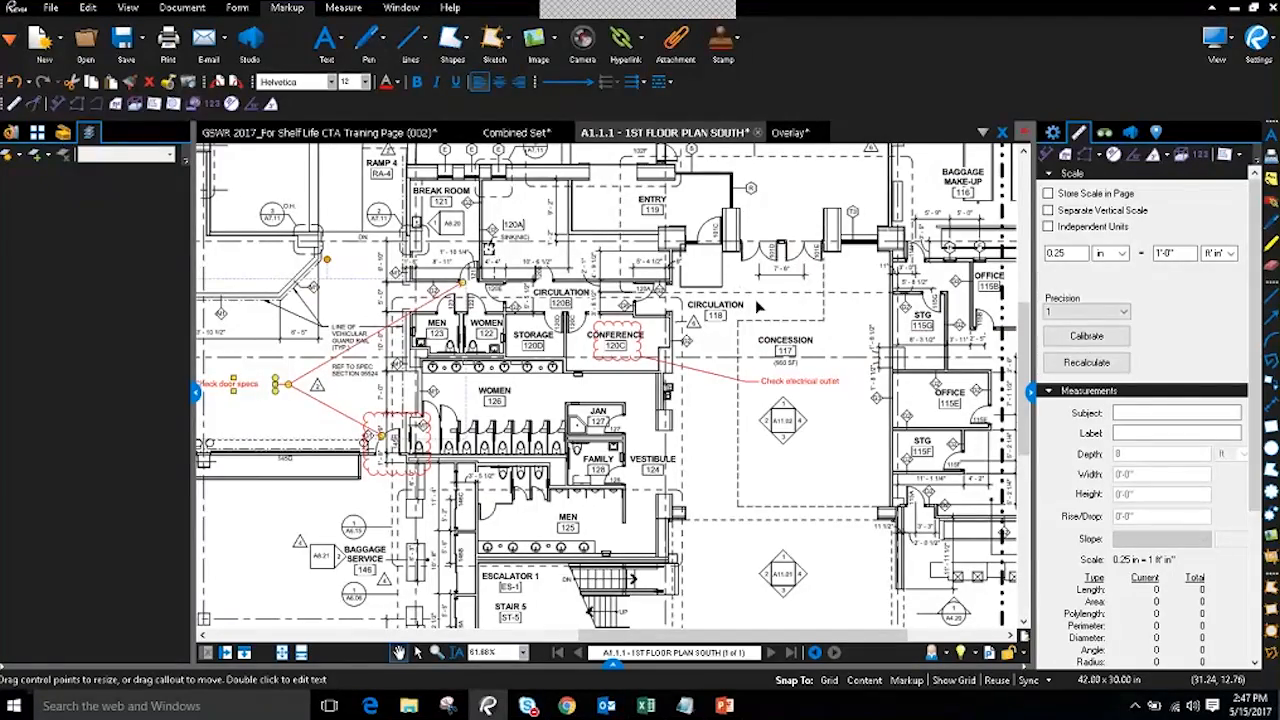
- Attach the "Electrical floor outlets" and "Electrical panel 2" images from Bluebeam Demo 2016 Images to the "Check electrical outlet" markup as captures from file
click(798, 386)
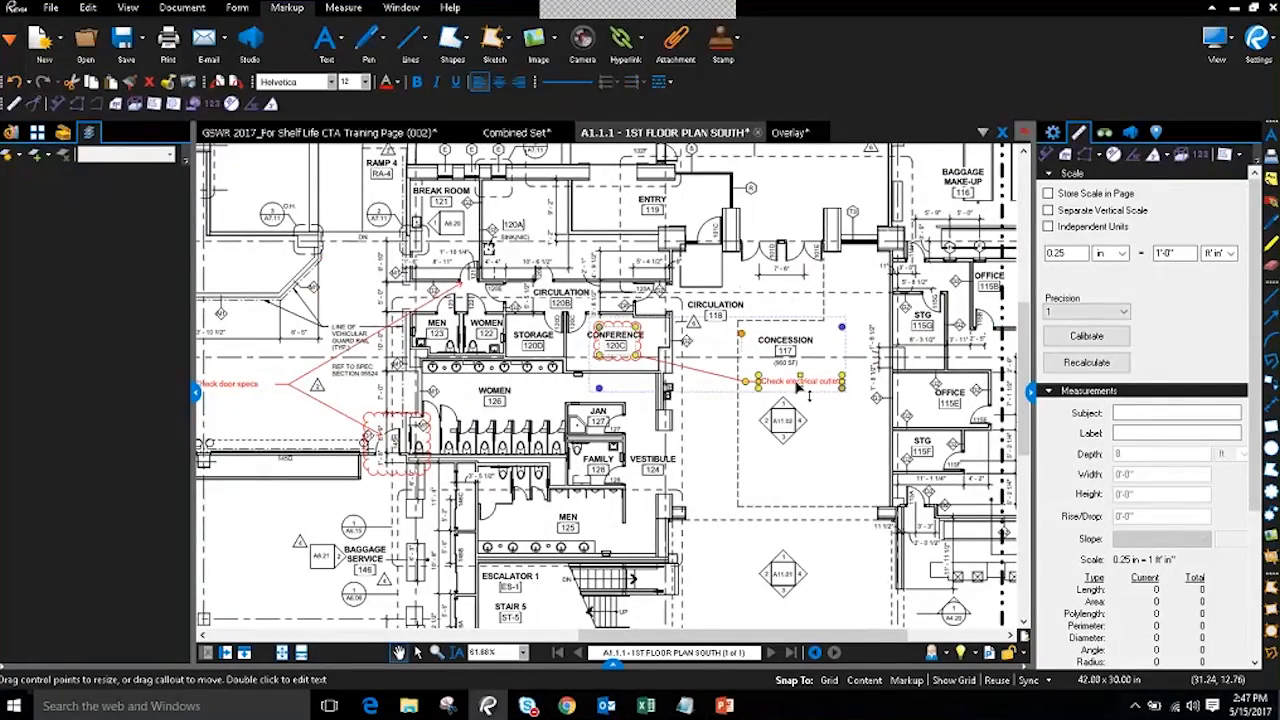
right_click(772, 385)
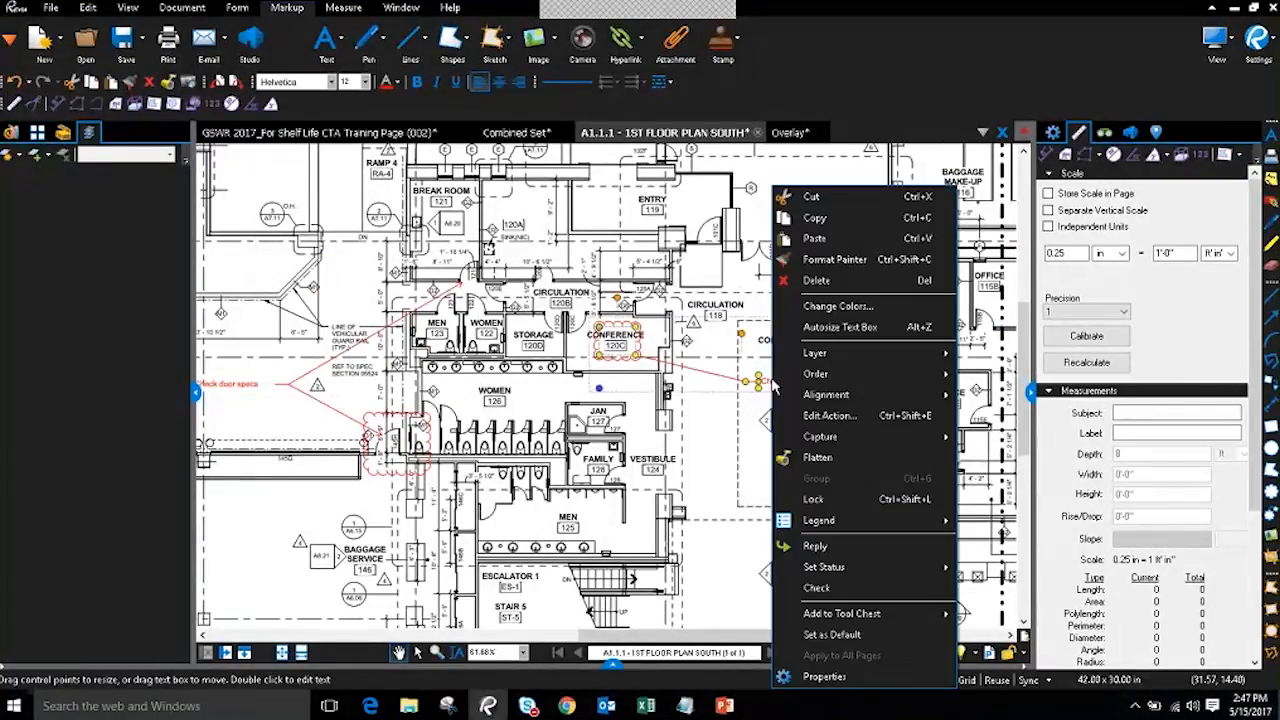
click(838, 437)
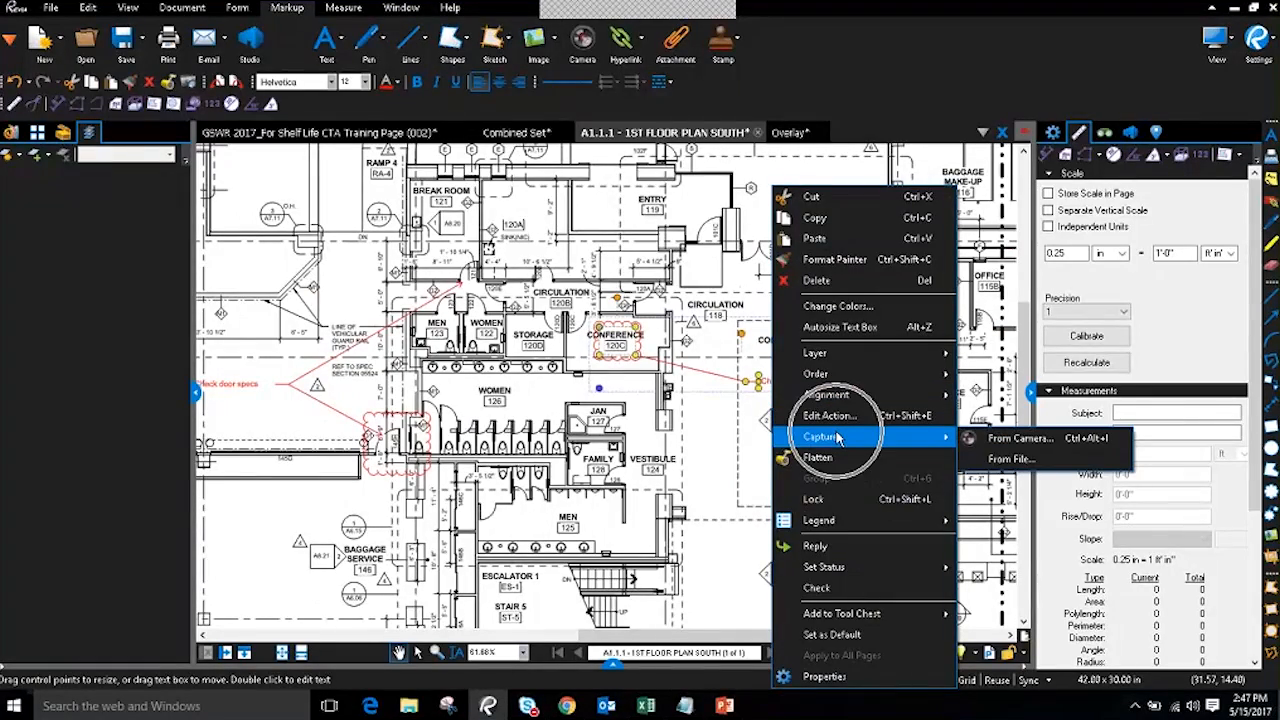
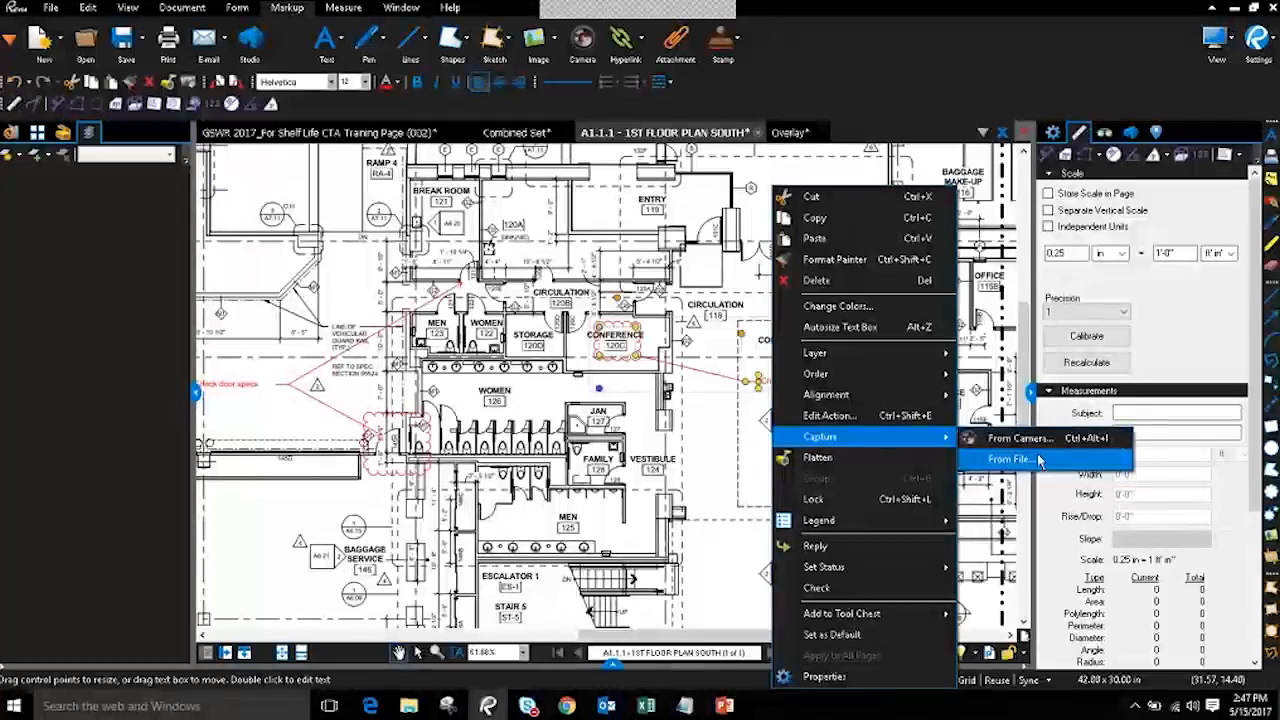
click(1050, 465)
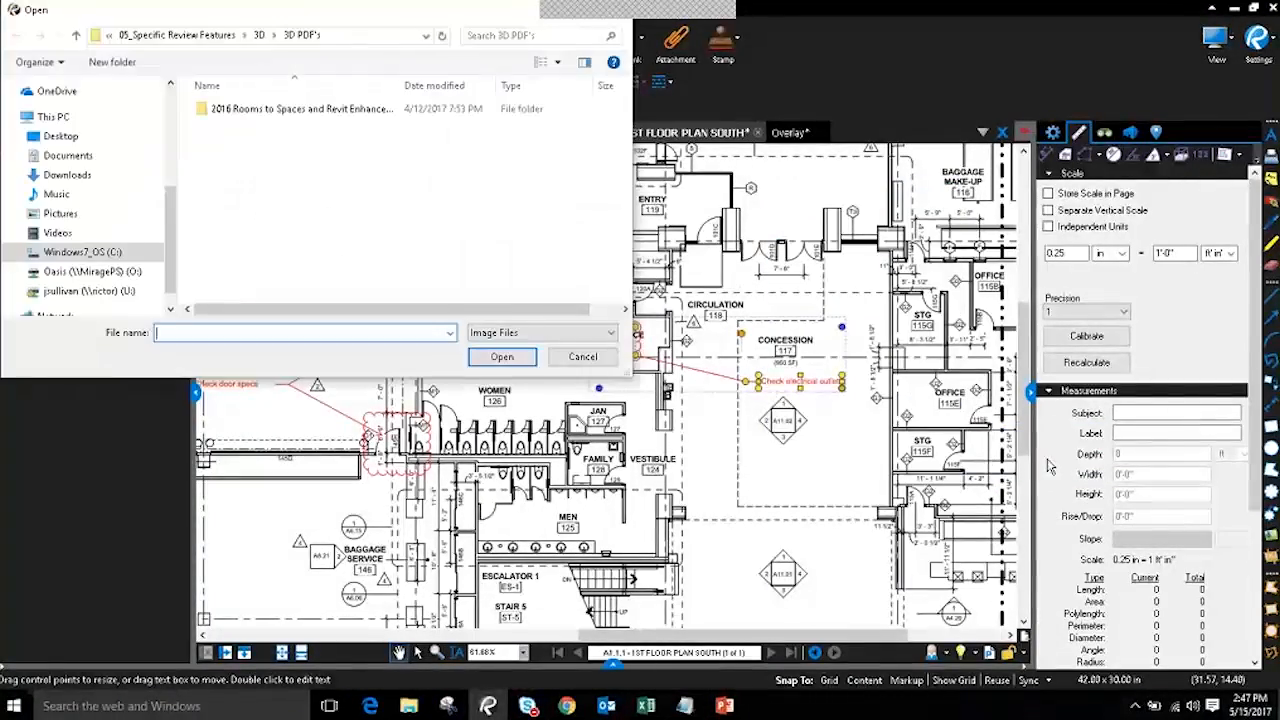
click(172, 105)
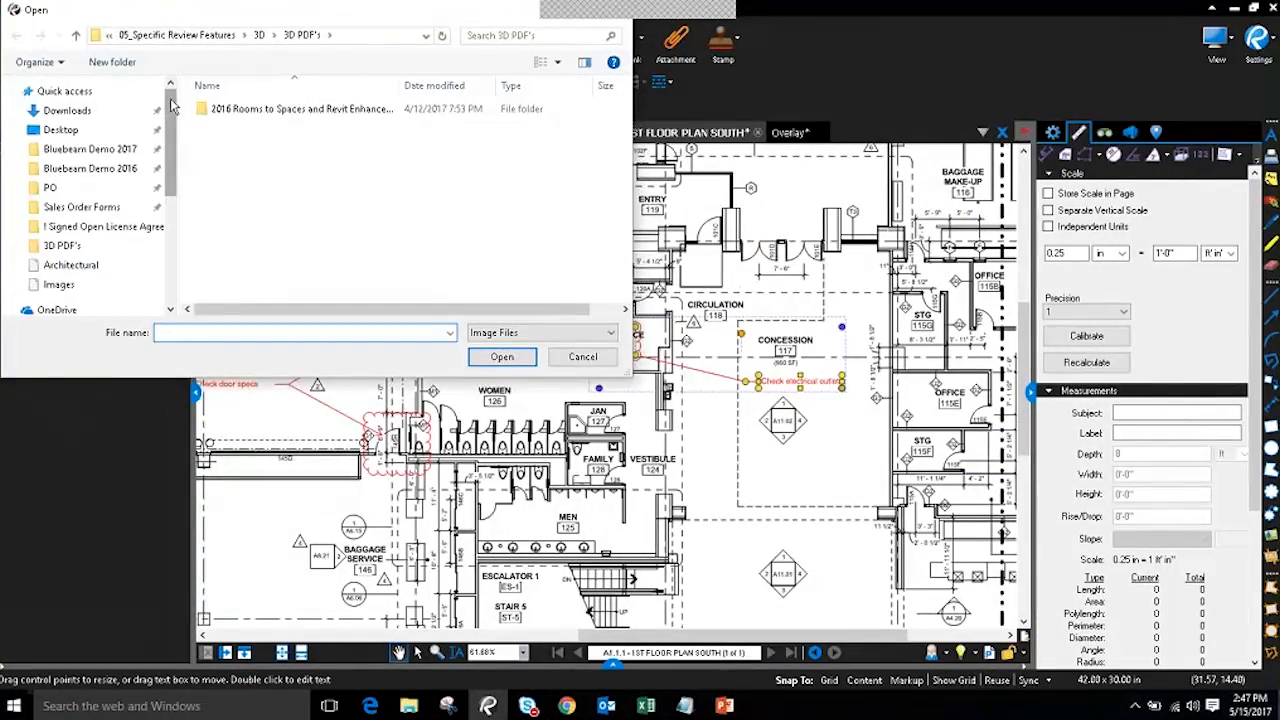
click(95, 149)
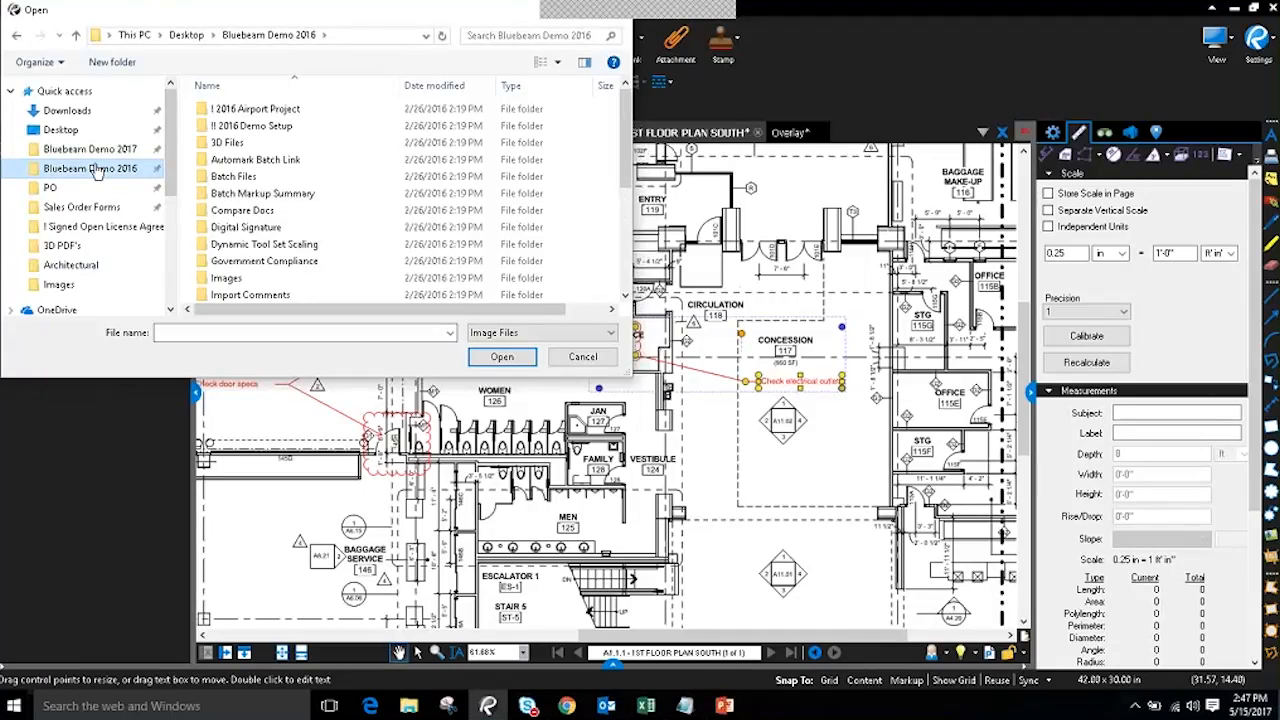
double_click(240, 278)
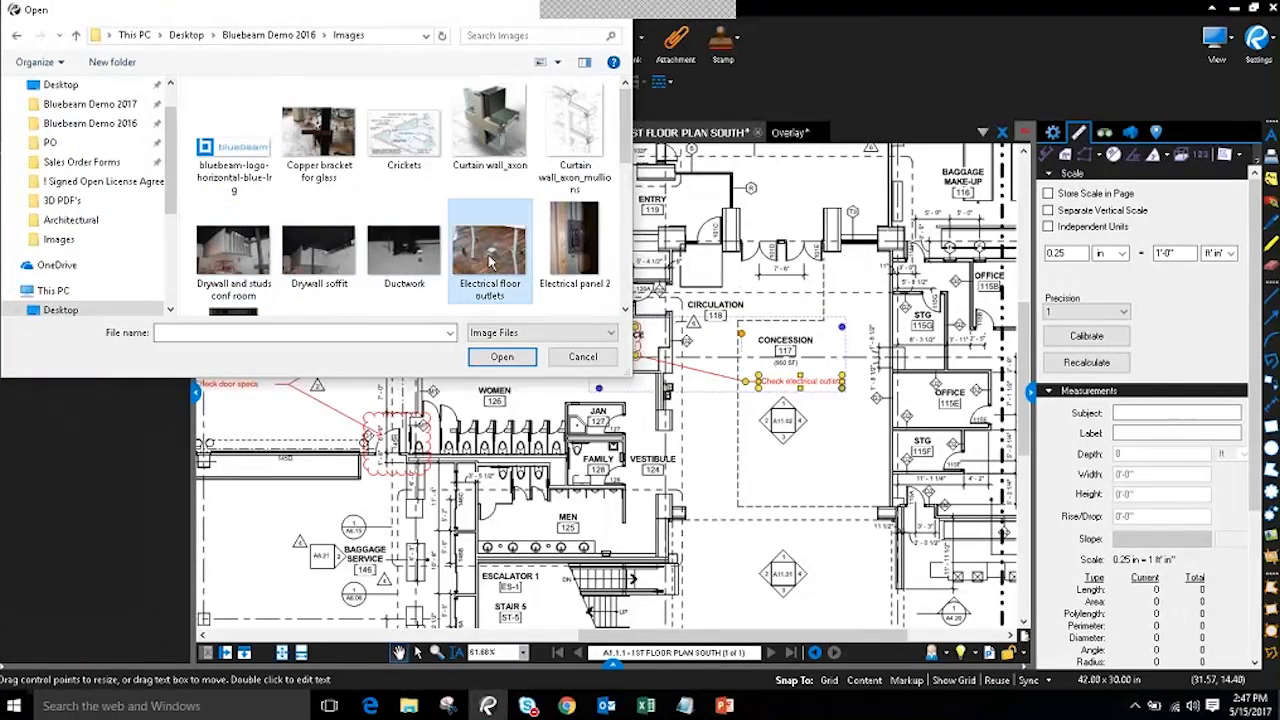
ctrl+click(566, 258)
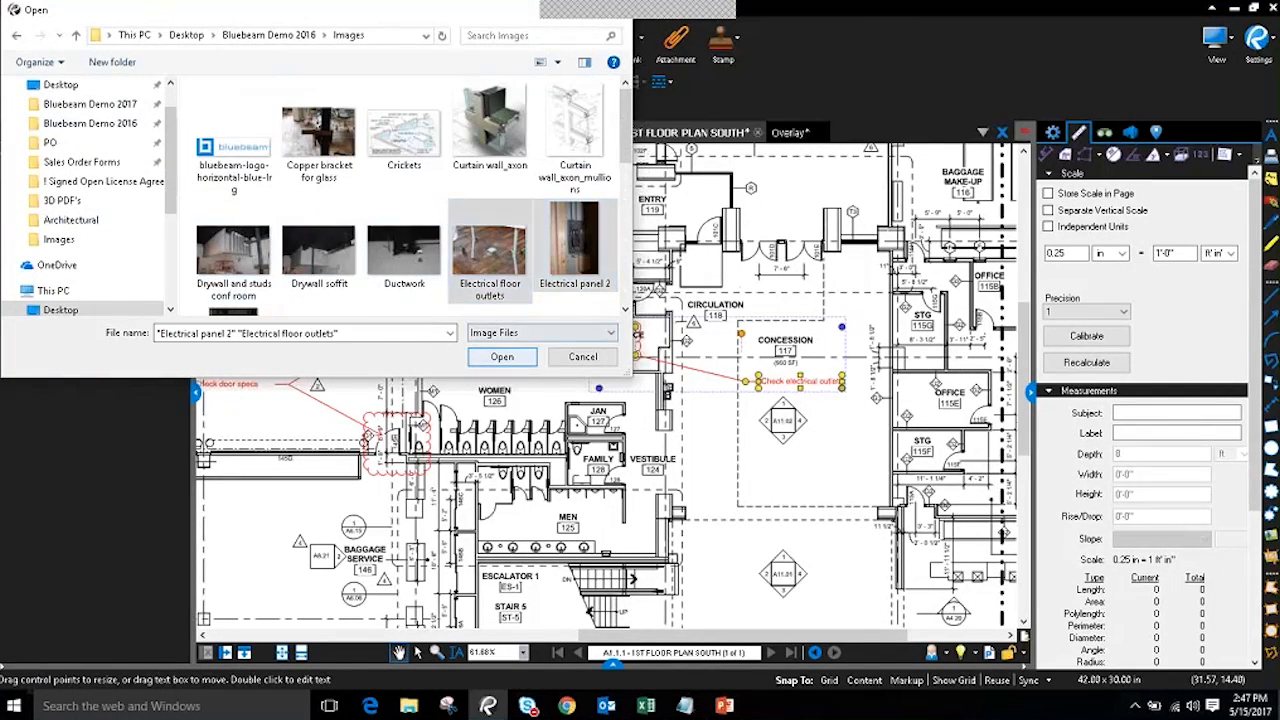
click(502, 357)
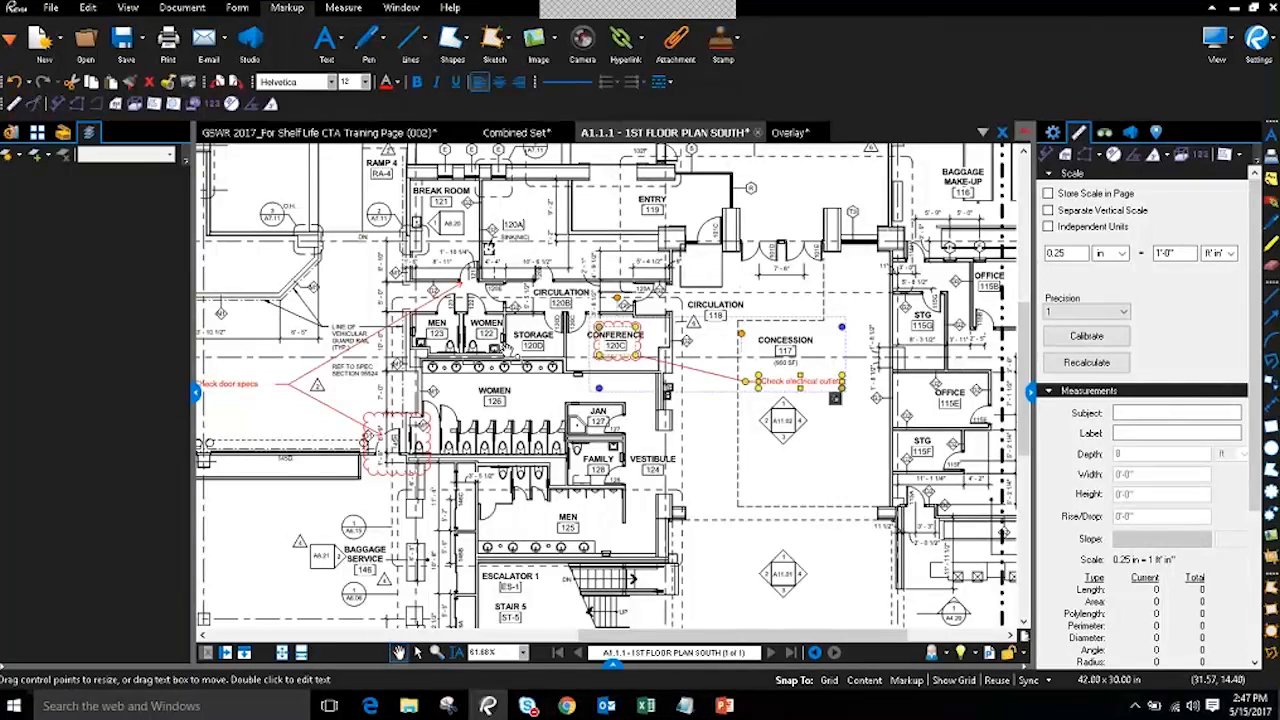
- Shift the "Check electrical outlet" note slightly upward, closer to the Concession 117 label
scroll(740, 444, up, 5)
drag(740, 444, 595, 389)
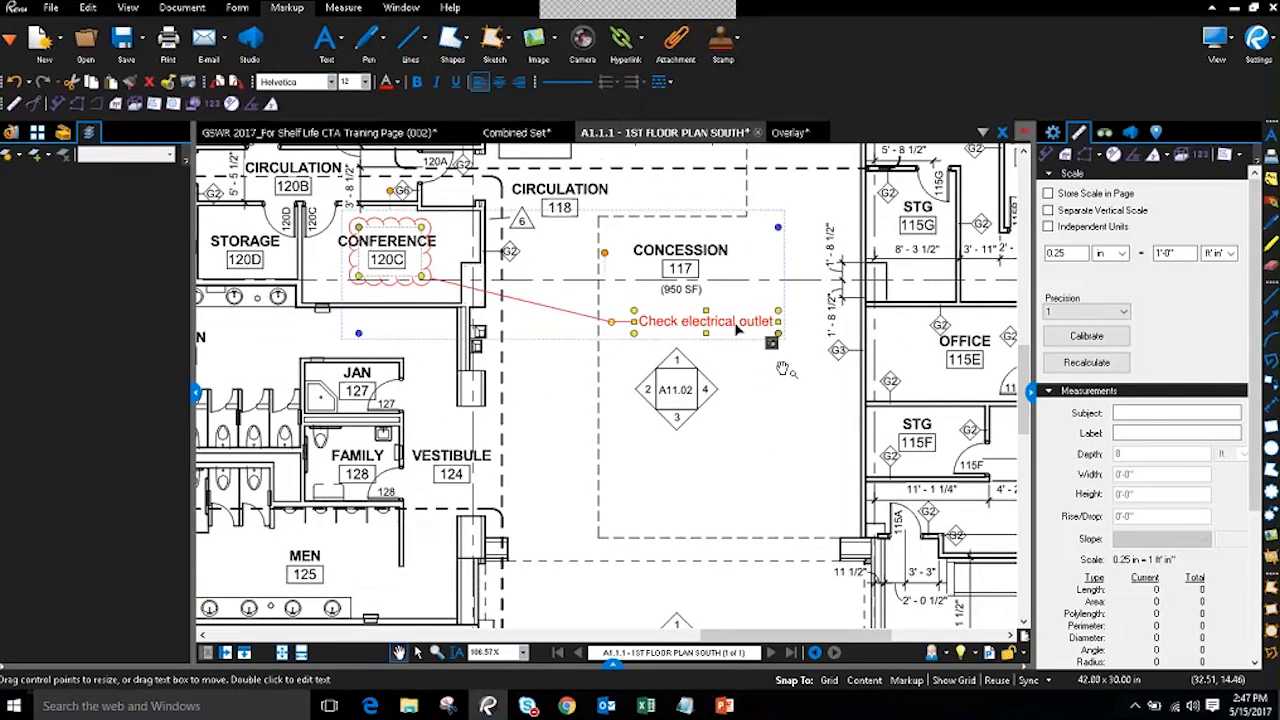
click(772, 344)
drag(772, 344, 728, 318)
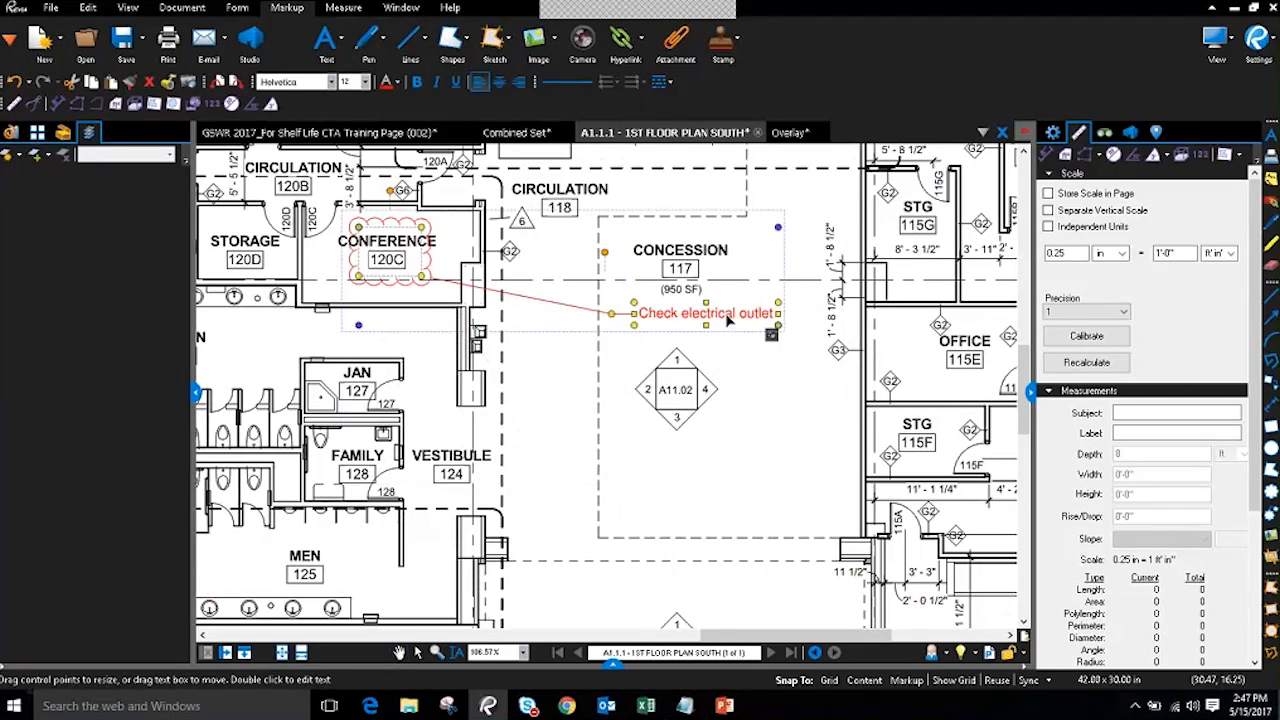
- Review both captured photos attached to the "Check electrical outlet" markup, return to the first one and close the viewer
click(772, 338)
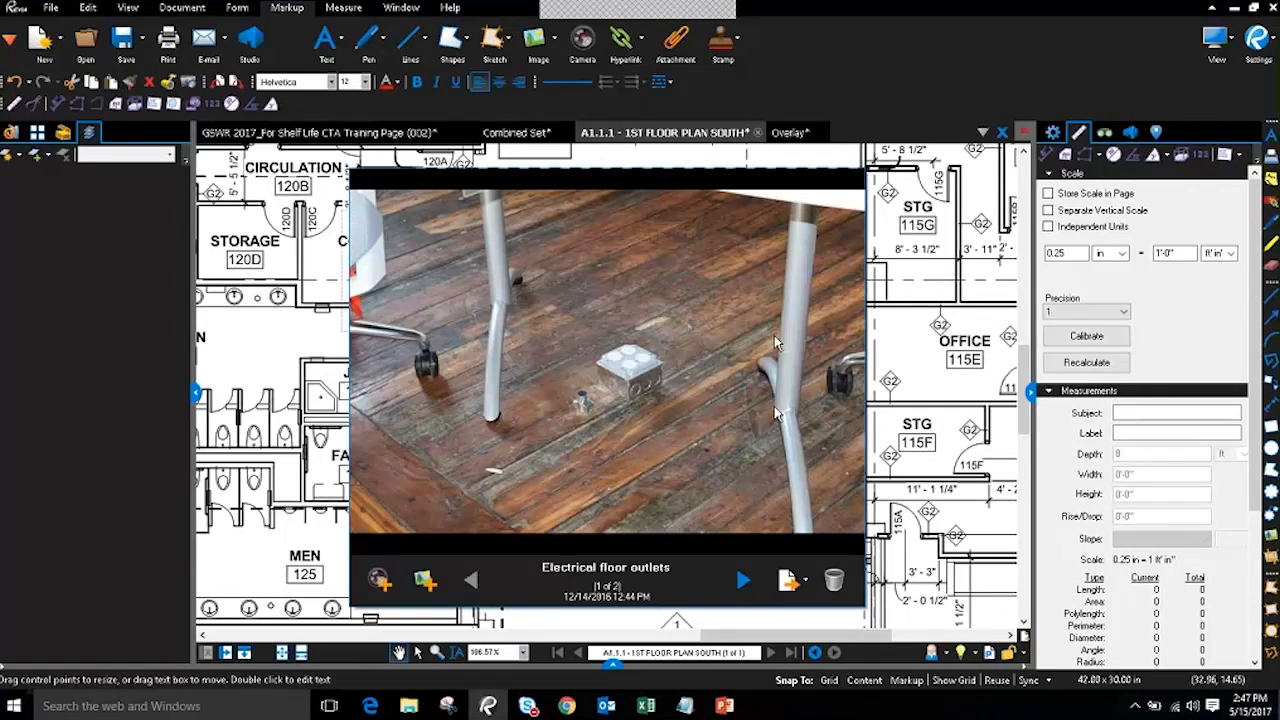
click(742, 580)
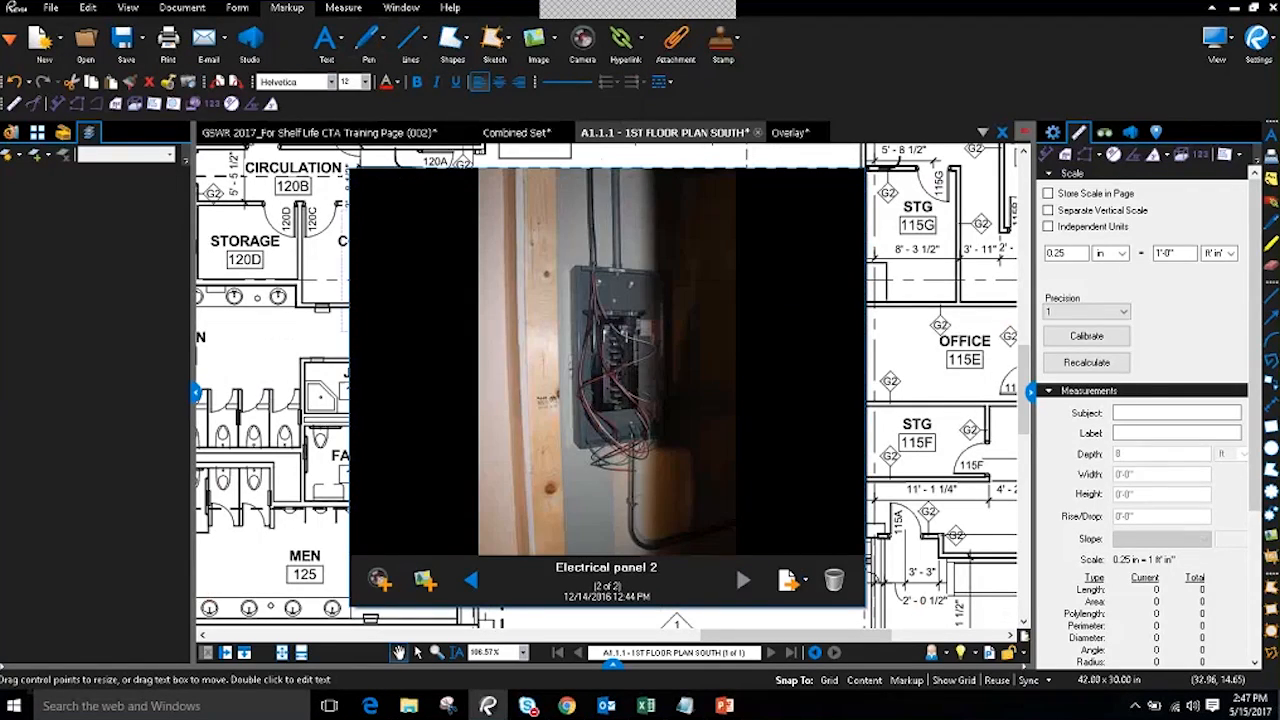
click(474, 582)
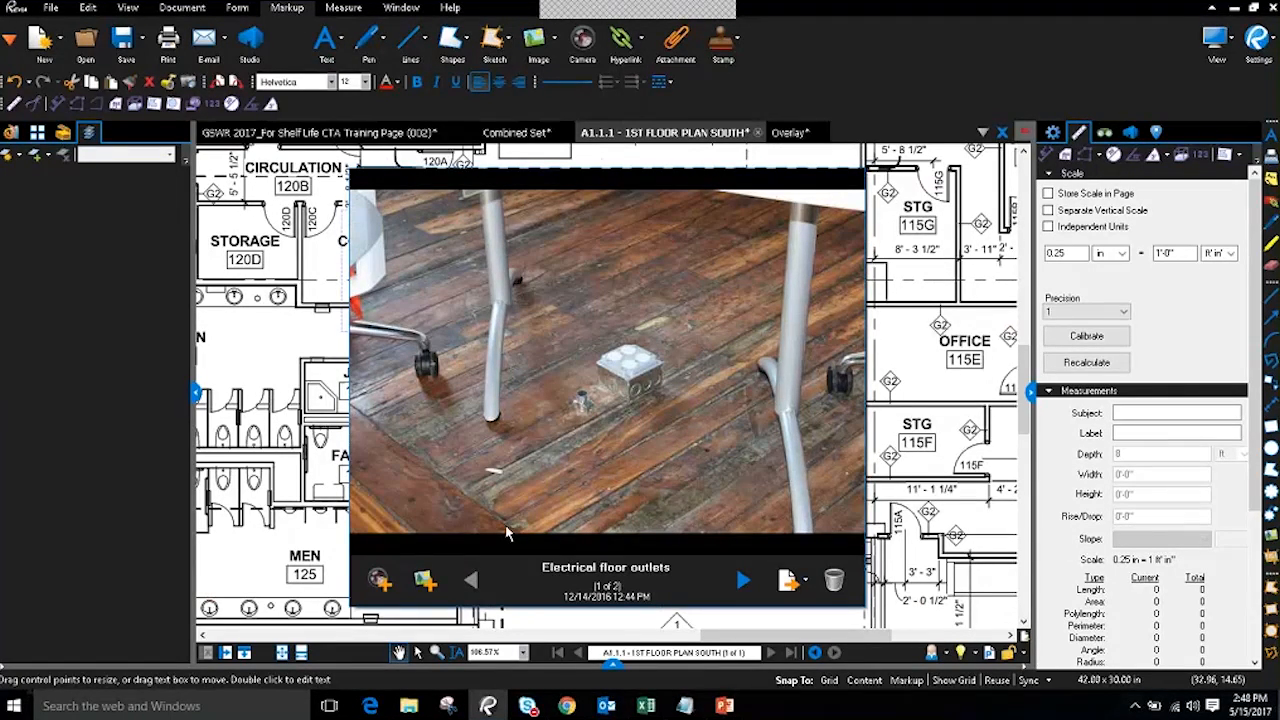
click(954, 270)
- Take a snapshot of the sink nearest the Conference 120C wall on the Women 126 counter
scroll(676, 388, down, 1)
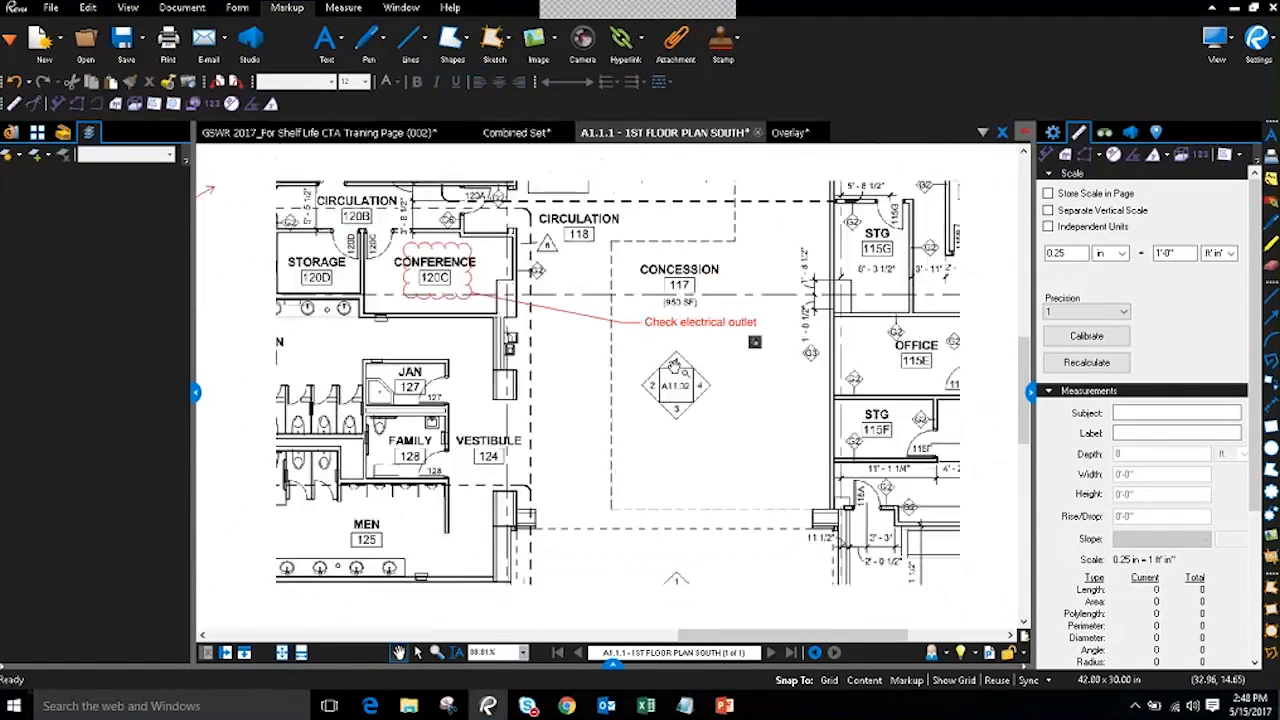
scroll(737, 401, down, 1)
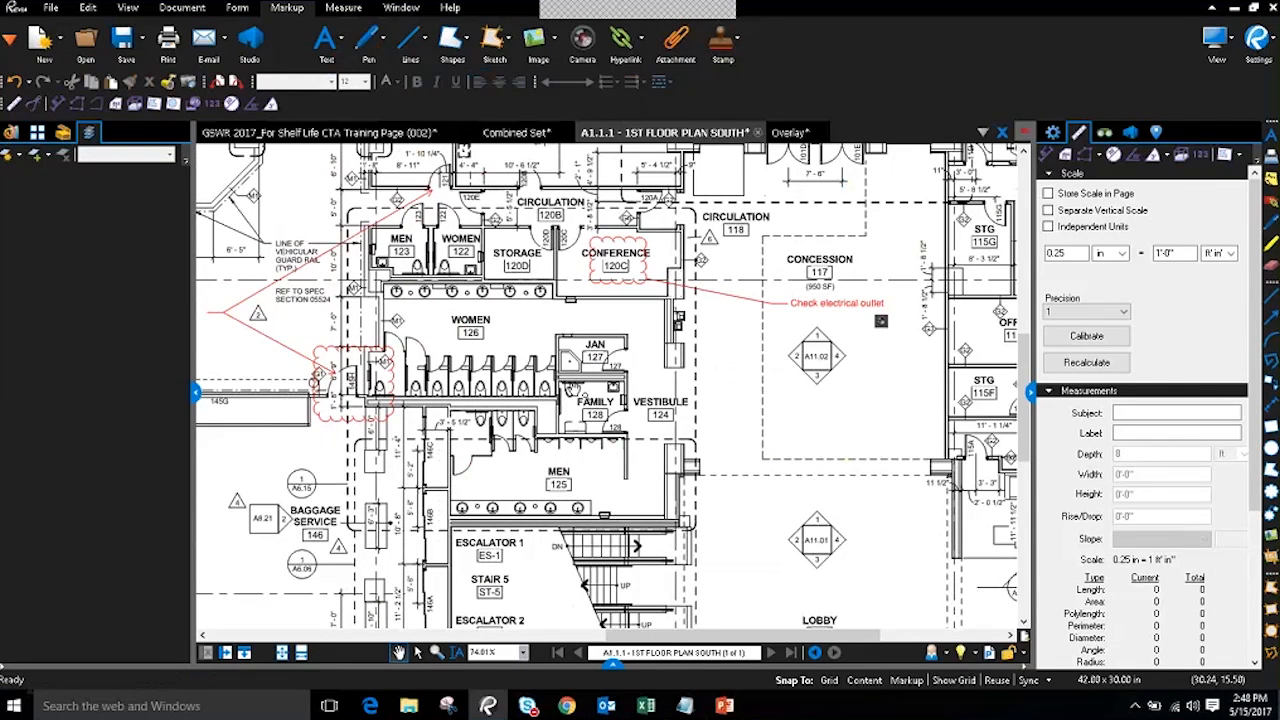
drag(572, 389, 581, 345)
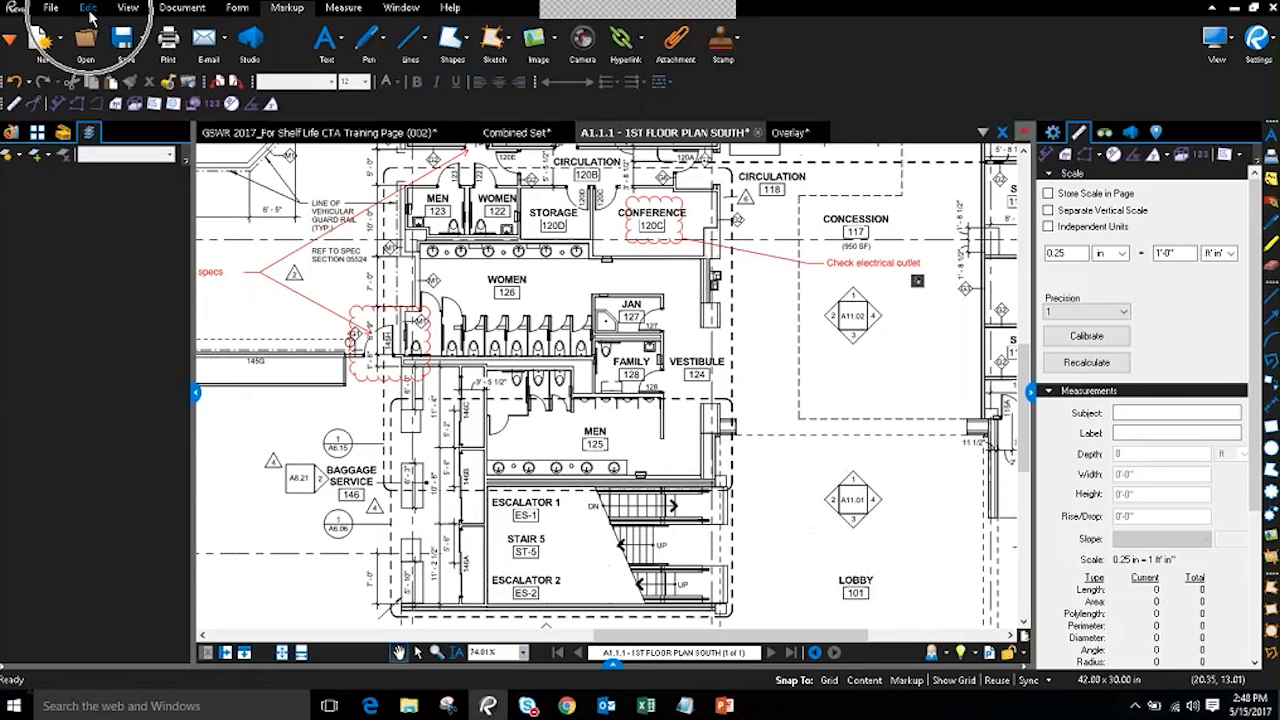
click(88, 10)
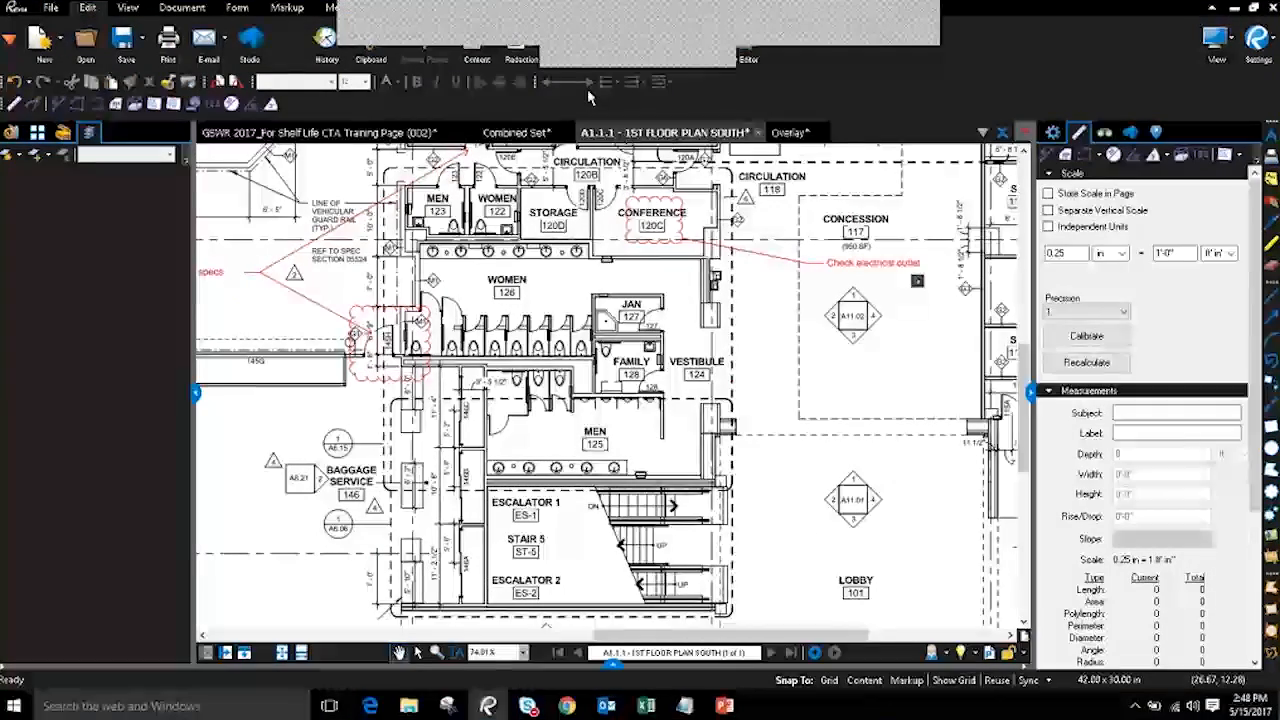
click(610, 45)
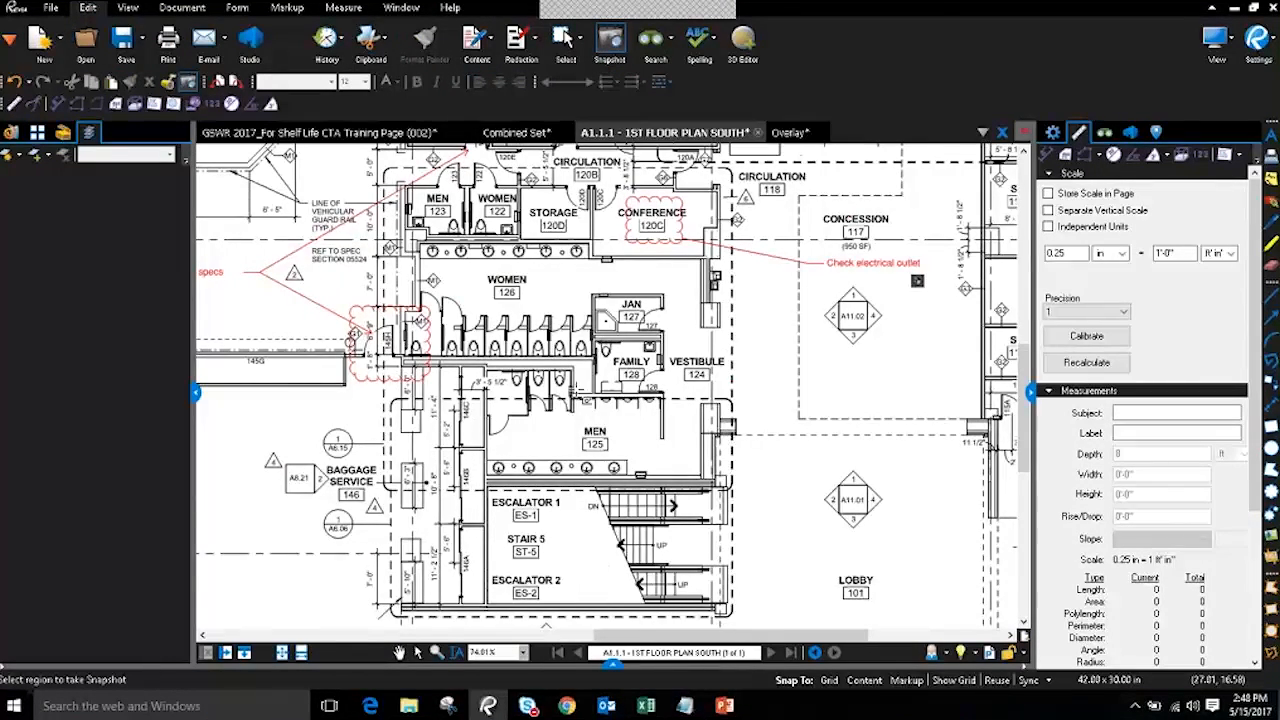
scroll(575, 390, up, 5)
drag(562, 217, 612, 464)
drag(695, 237, 450, 310)
scroll(645, 416, up, 3)
scroll(648, 418, up, 1)
drag(409, 238, 502, 319)
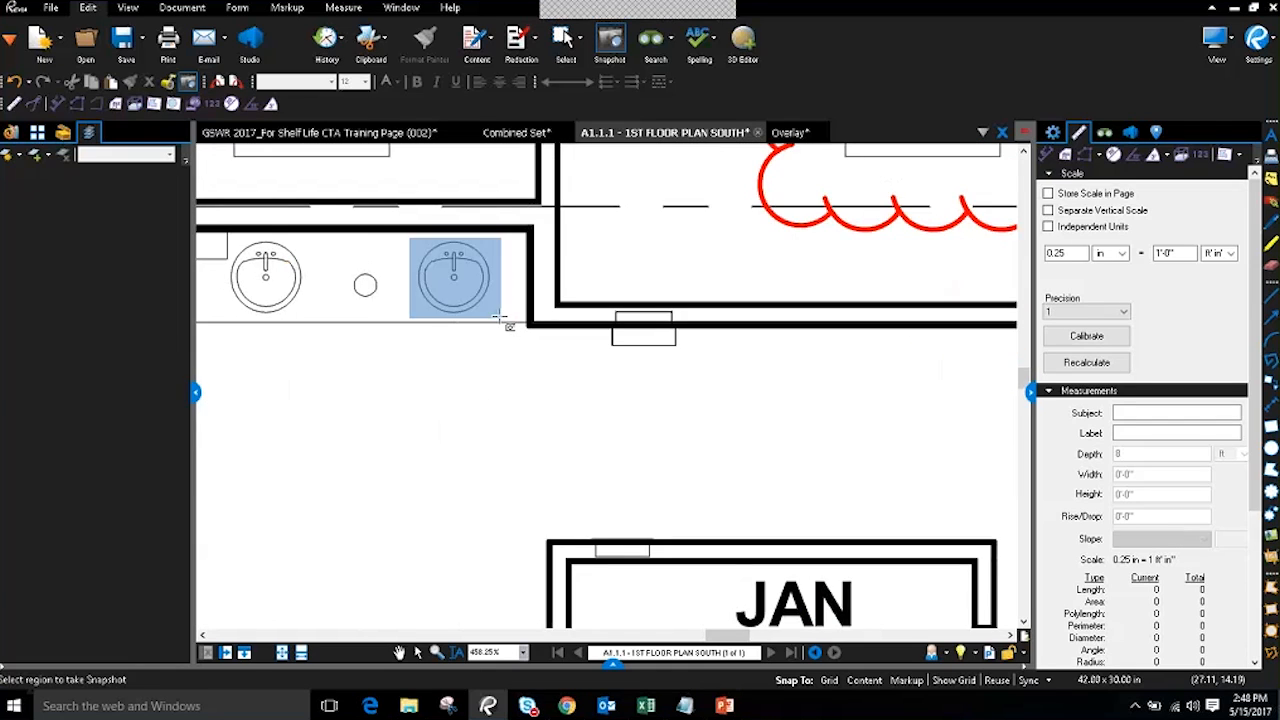
- Paste the copied sink snapshot and place it in the open floor area just below the Women 126 counter
right_click(409, 375)
click(437, 392)
key(ctrl+v)
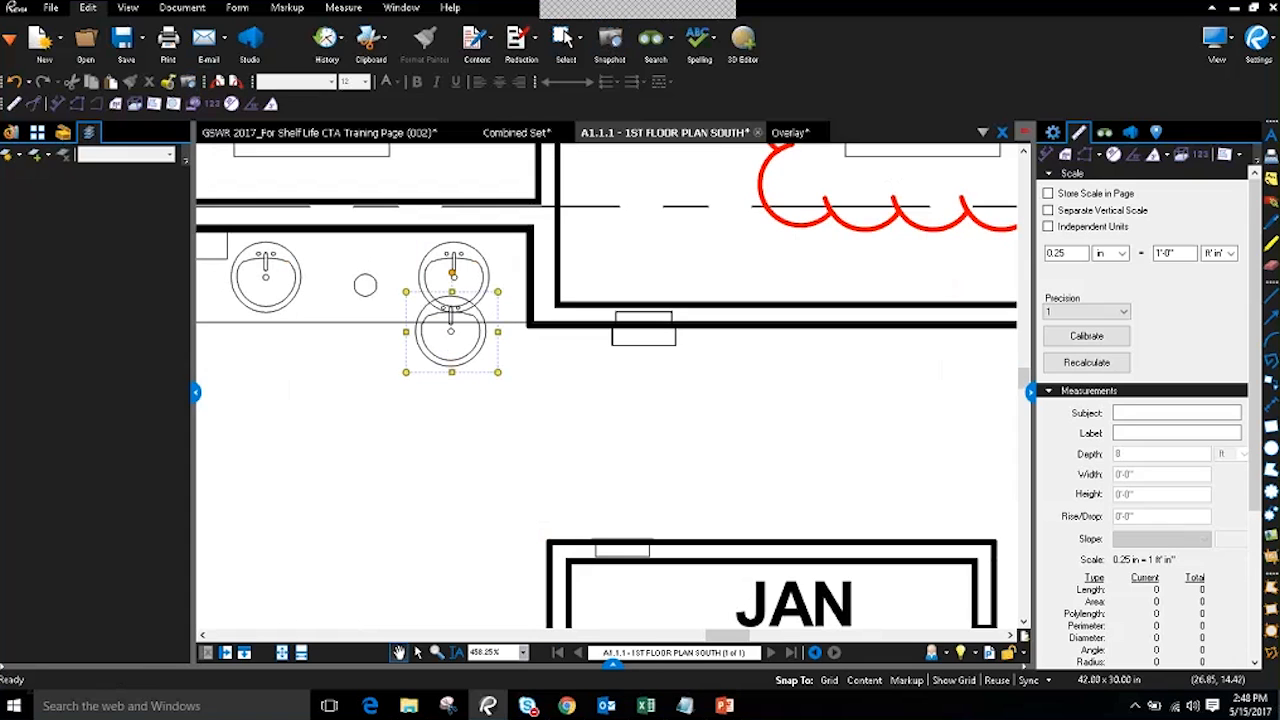
drag(462, 348, 424, 391)
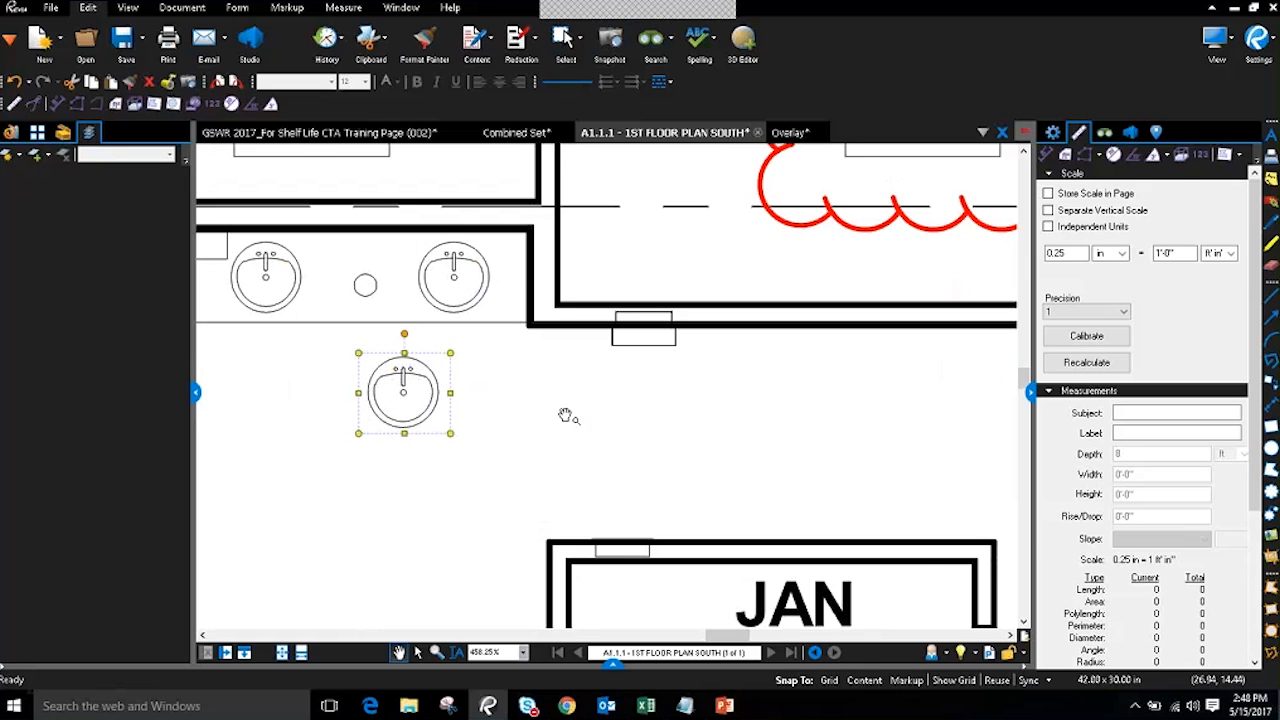
- Reposition the pasted sink slightly within Women 126, closer to the counter beneath the small circle
drag(566, 414, 720, 357)
mouse_move(541, 343)
mouse_down()
mouse_move(548, 357)
mouse_move(505, 362)
mouse_move(521, 351)
mouse_up()
click(456, 360)
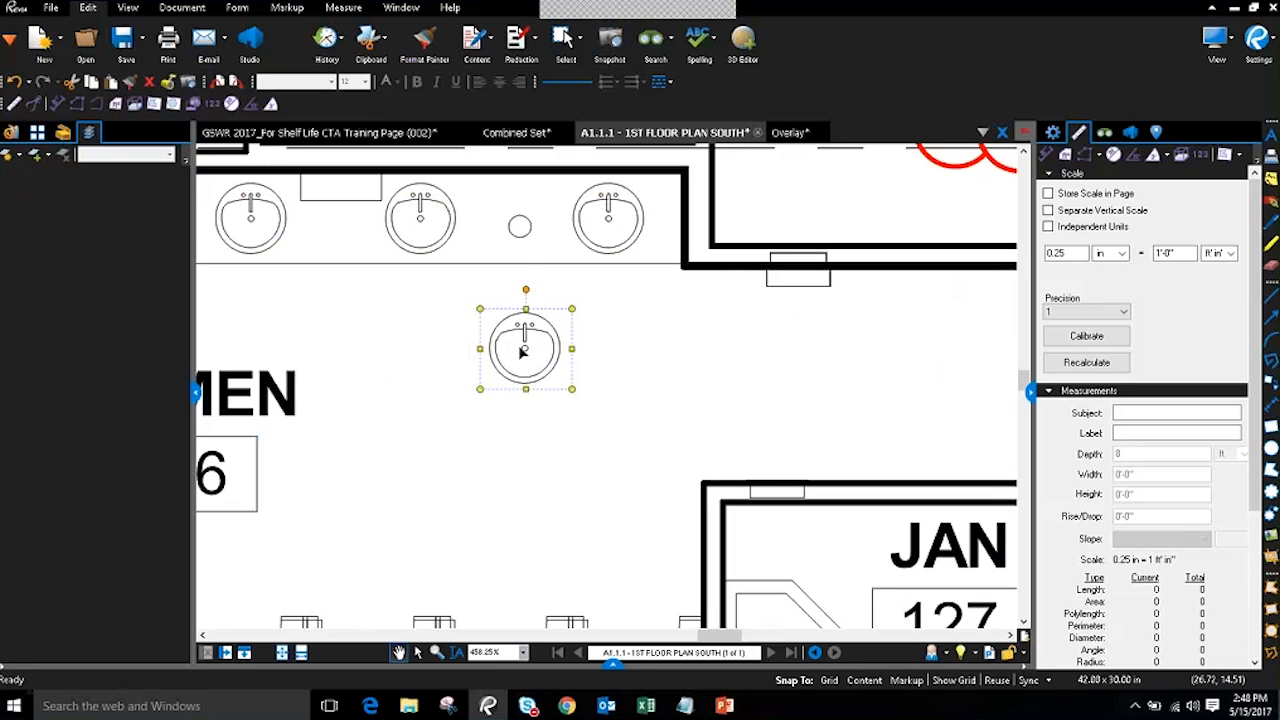
click(445, 331)
mouse_move(651, 337)
mouse_down()
mouse_move(631, 322)
mouse_move(643, 337)
mouse_move(679, 323)
mouse_up()
click(565, 337)
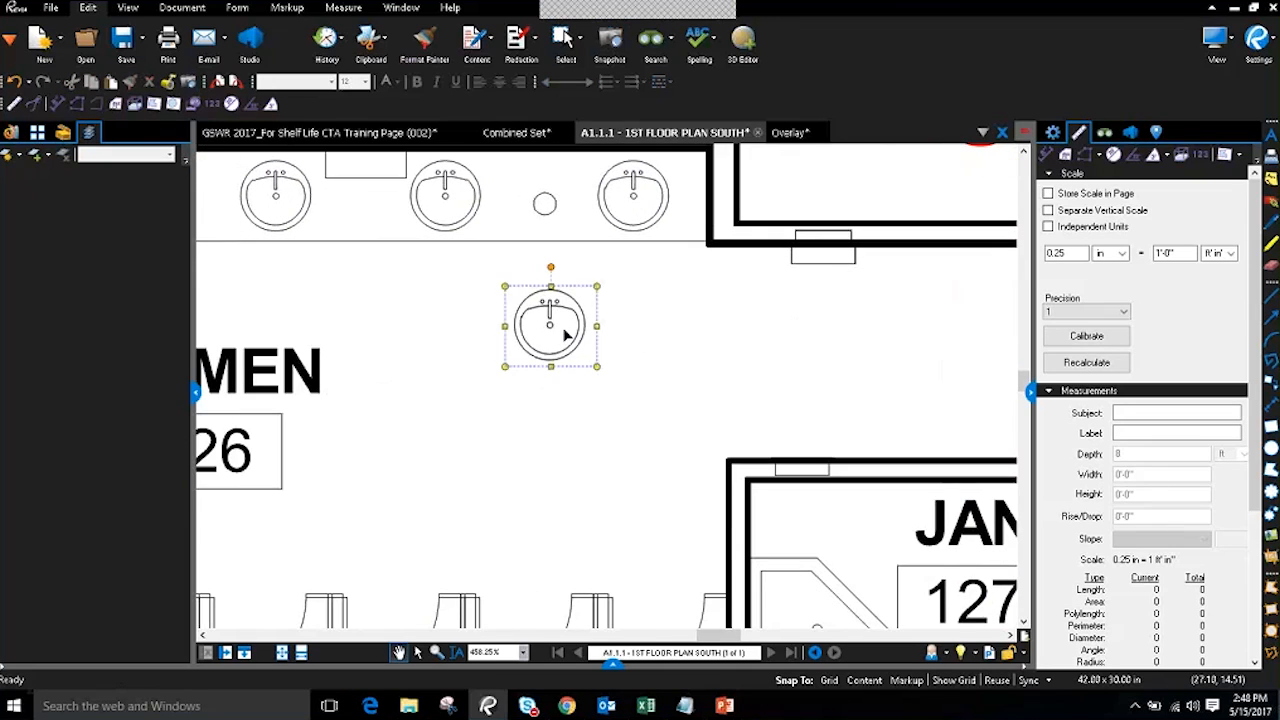
click(451, 324)
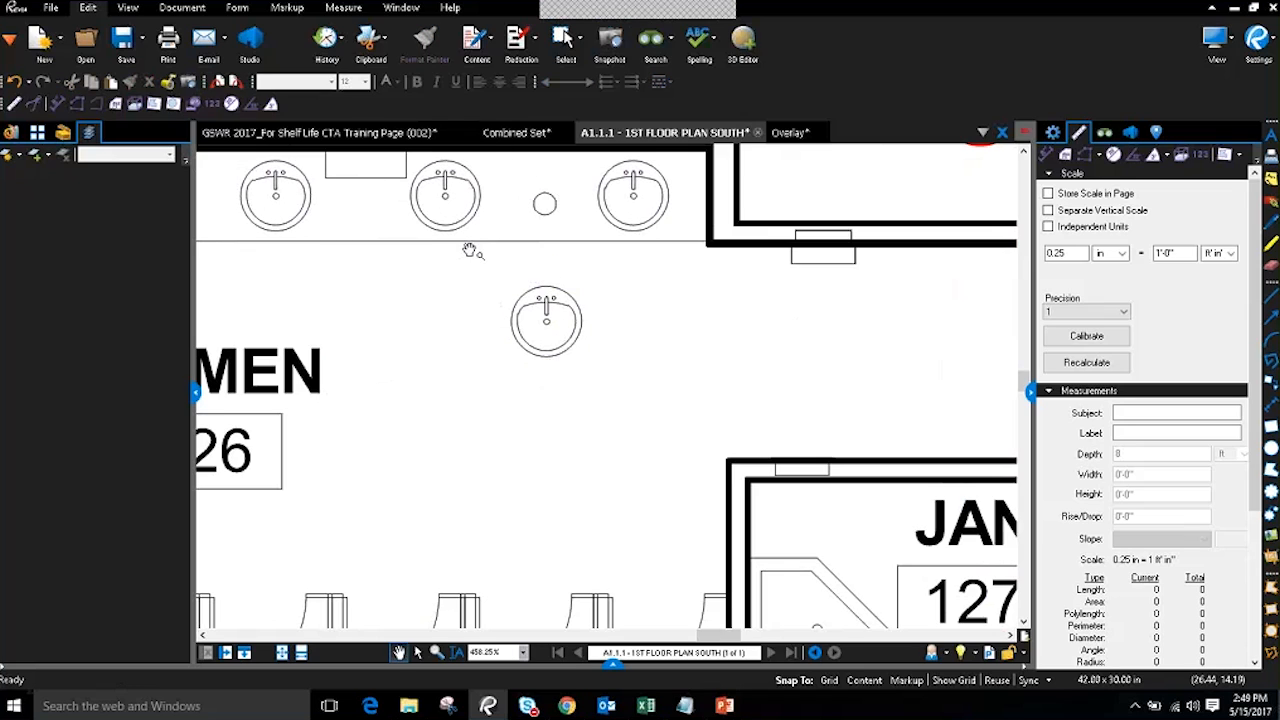
mouse_move(553, 330)
mouse_down()
mouse_move(429, 317)
mouse_move(537, 337)
mouse_move(545, 298)
mouse_move(548, 316)
mouse_up()
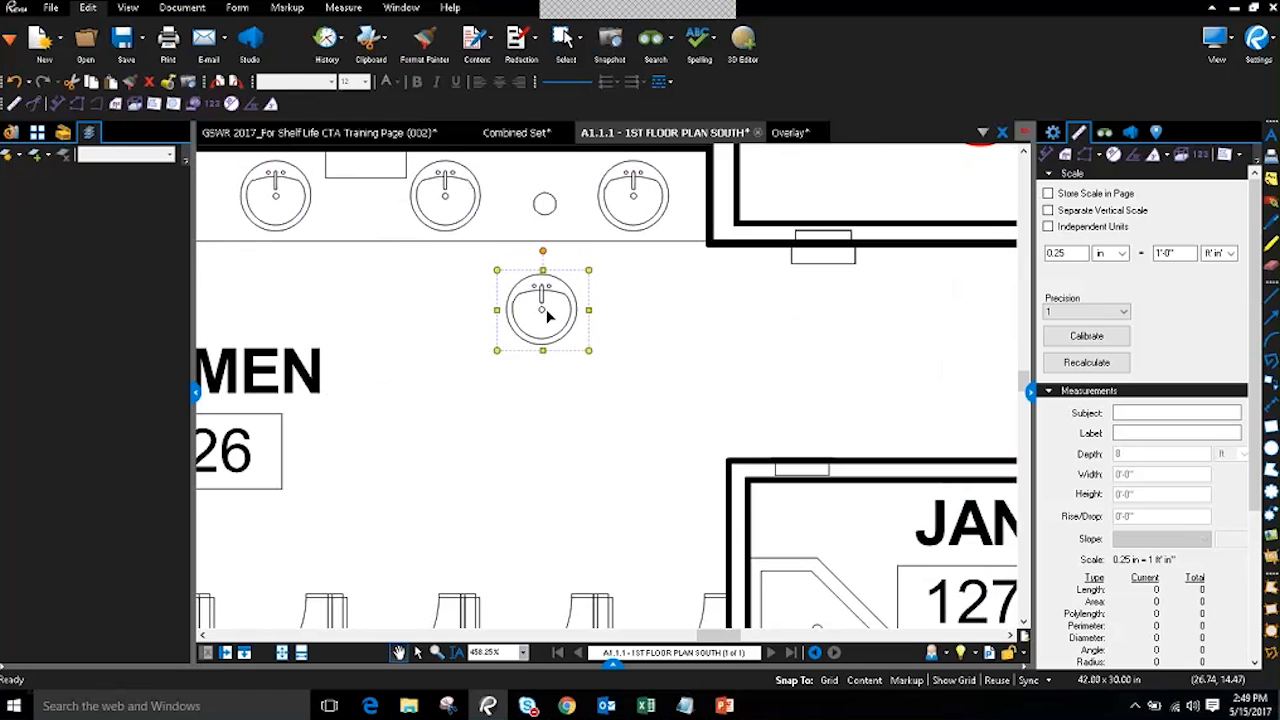
click(429, 294)
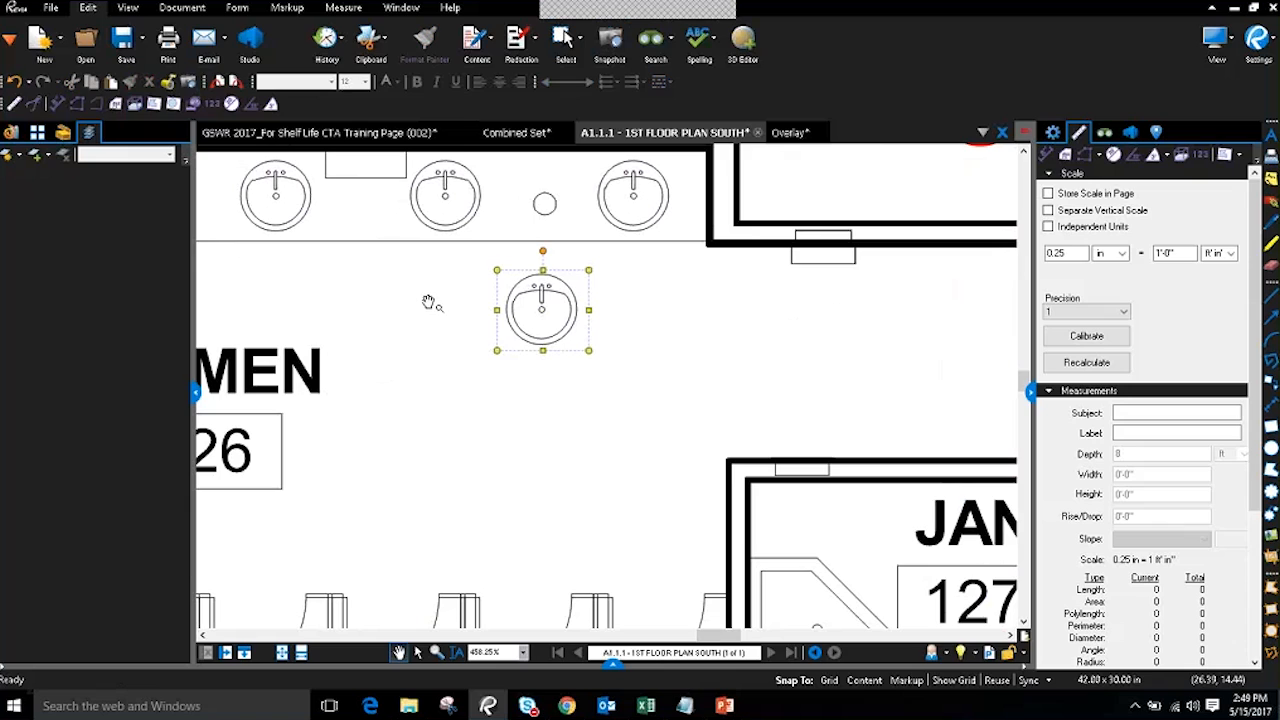
click(568, 324)
drag(568, 324, 569, 324)
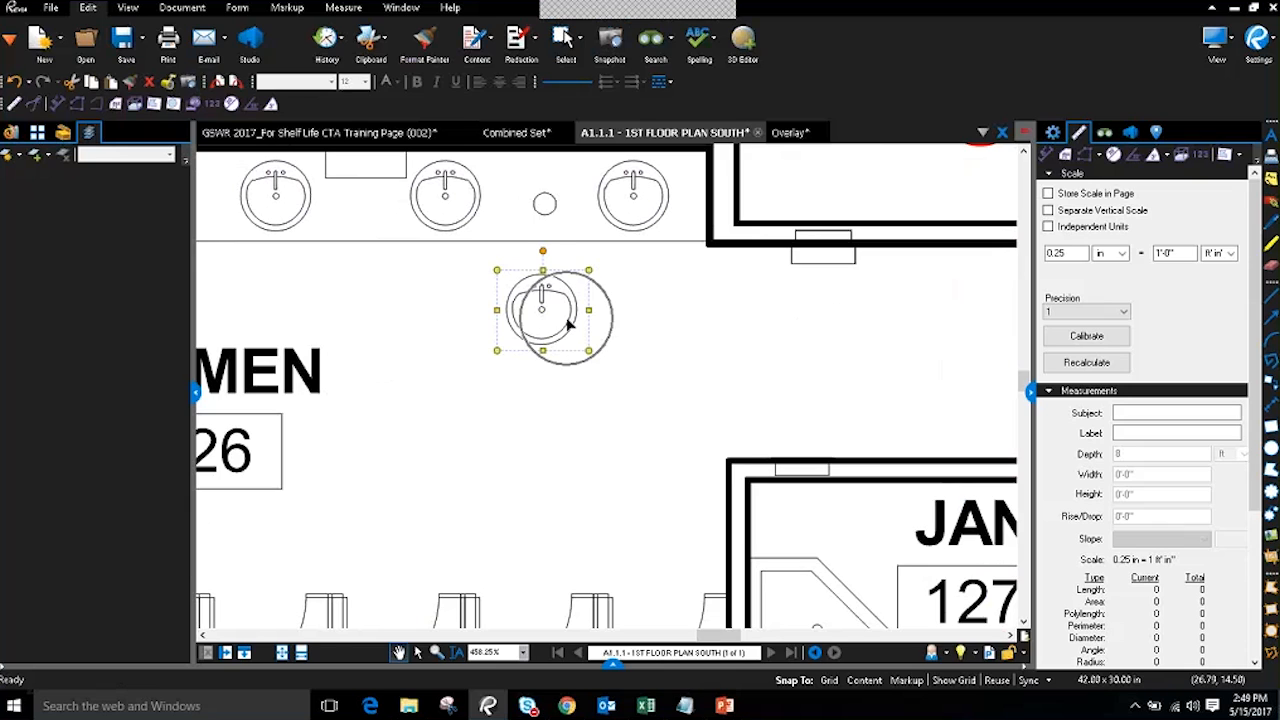
- Show the pasted sink's properties in a widened panel and nudge the sink slightly
right_click(567, 324)
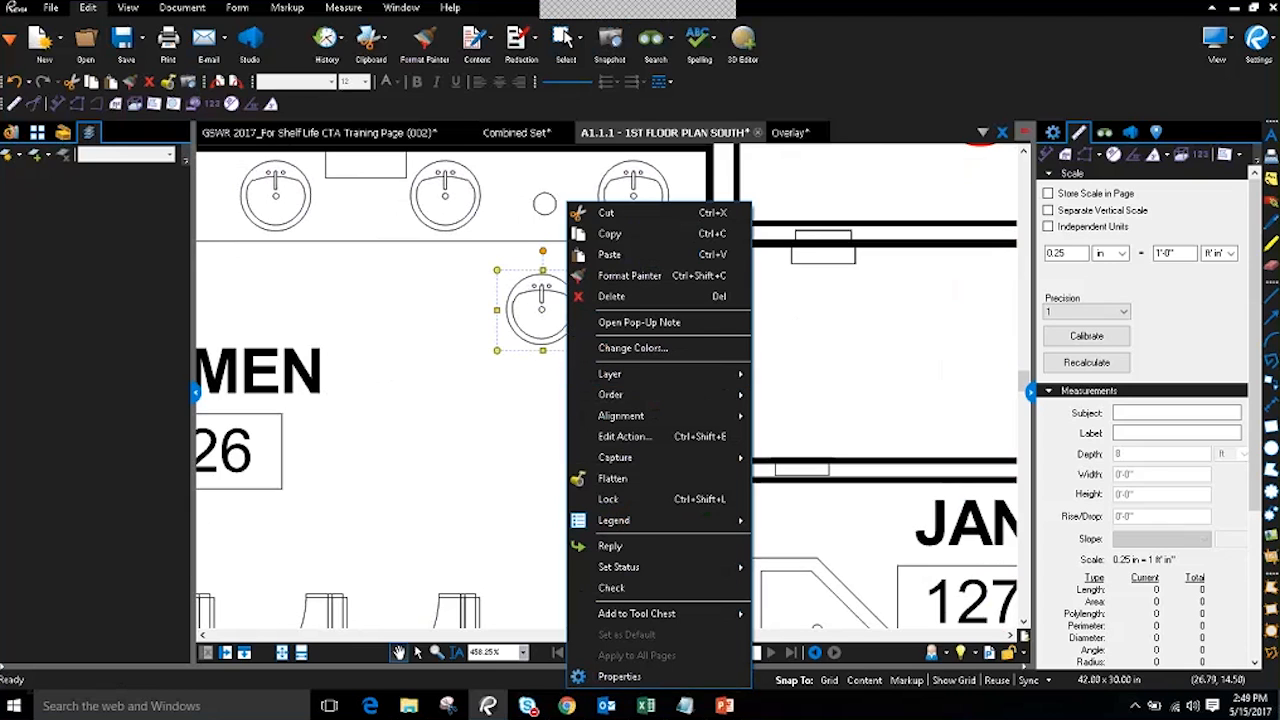
click(638, 677)
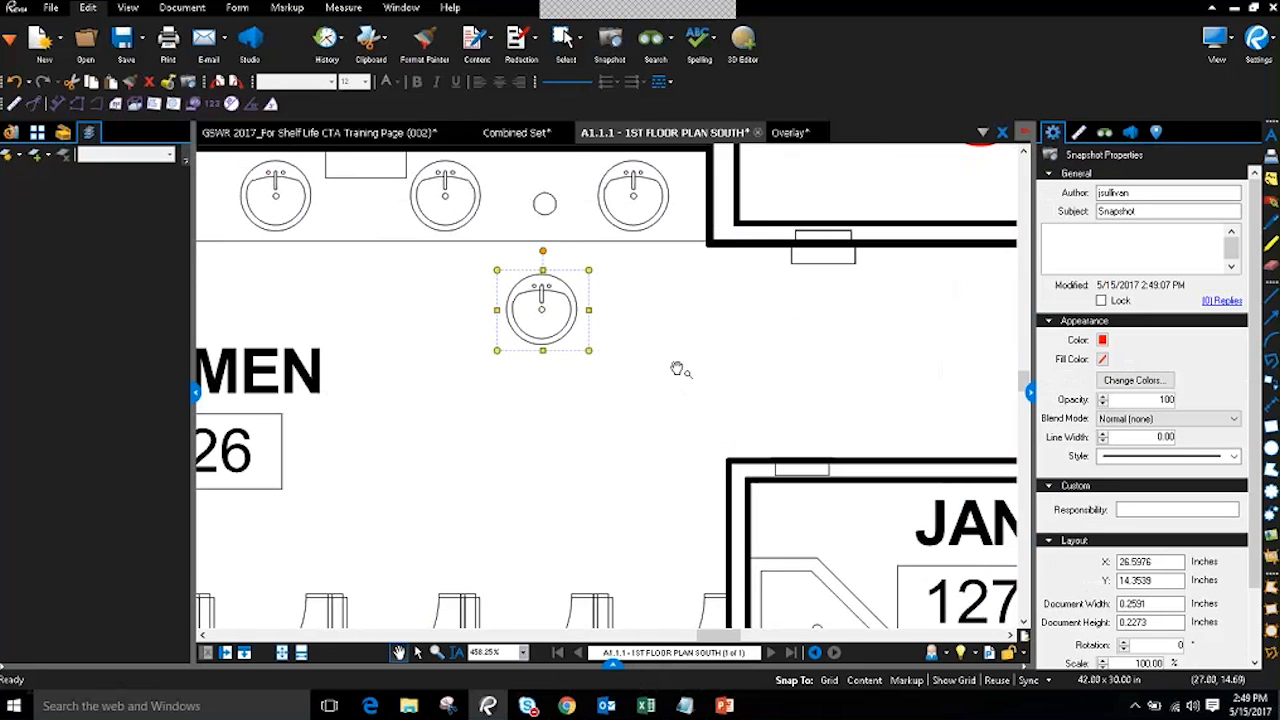
drag(1028, 391, 990, 391)
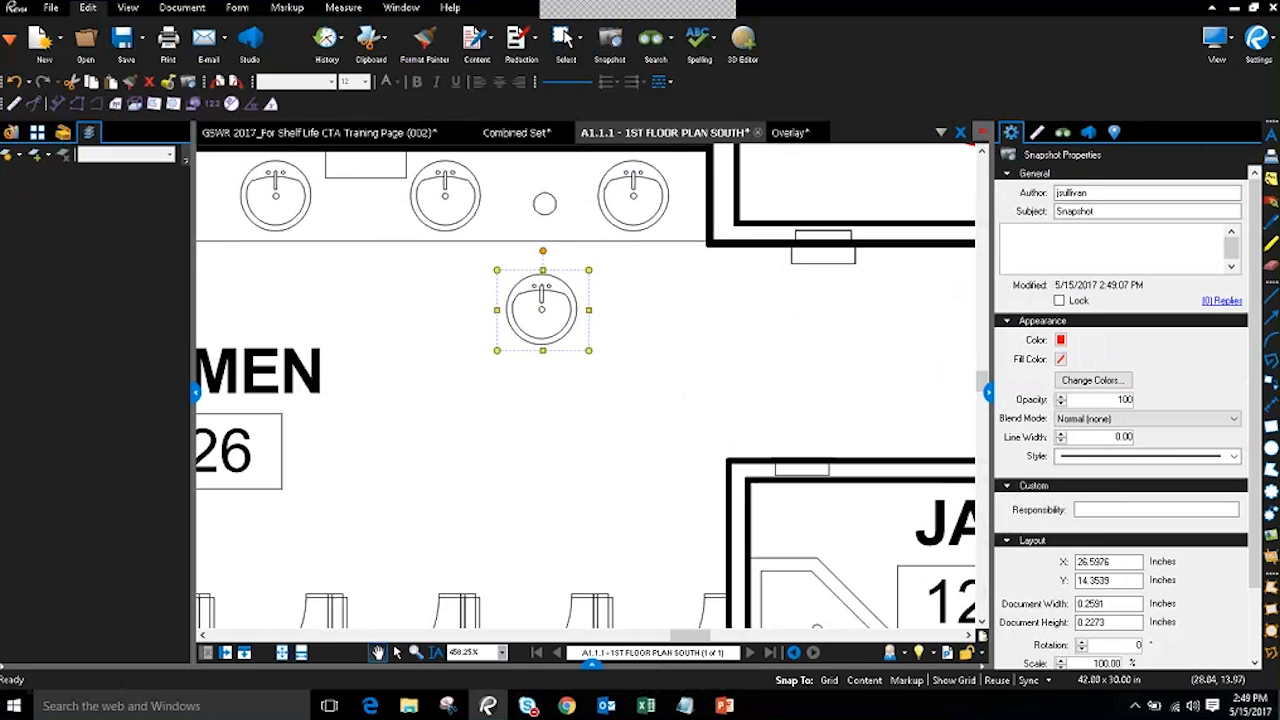
drag(557, 316, 563, 323)
- Compare the properties of the "Check electrical outlet" cloud with those of the pasted sink snapshot, then clear the selection
scroll(800, 410, down, 3)
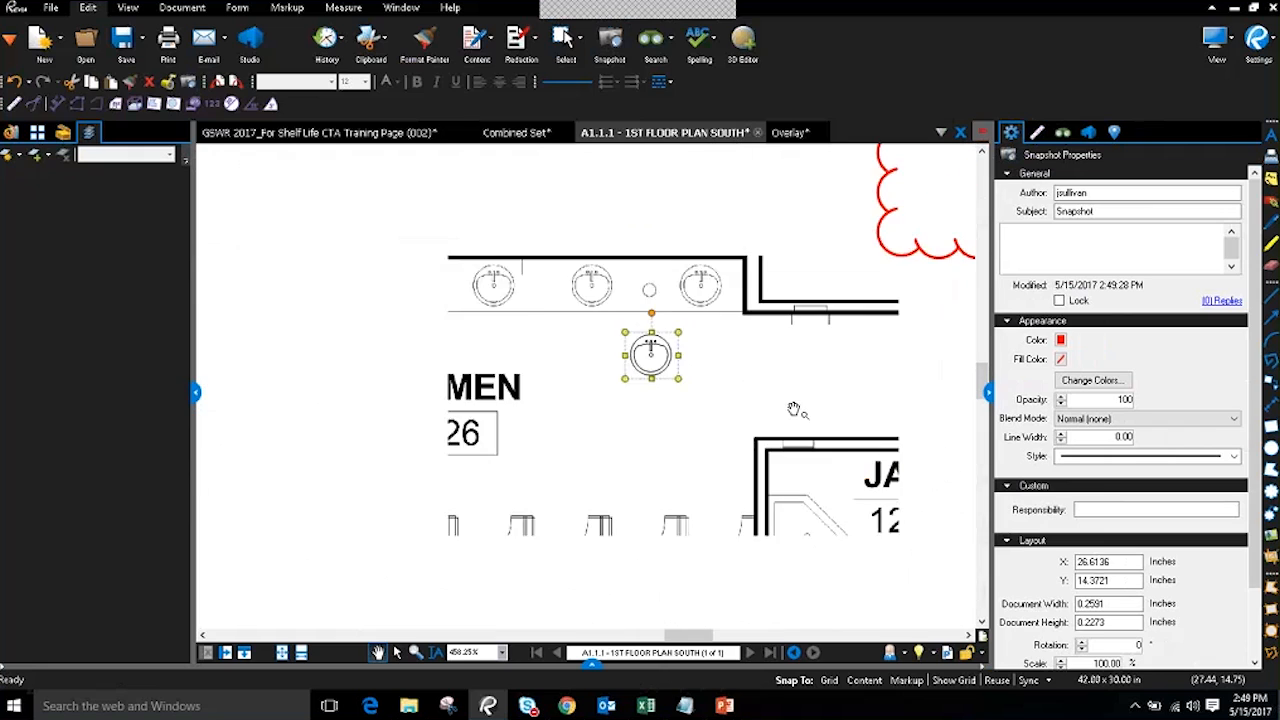
click(903, 277)
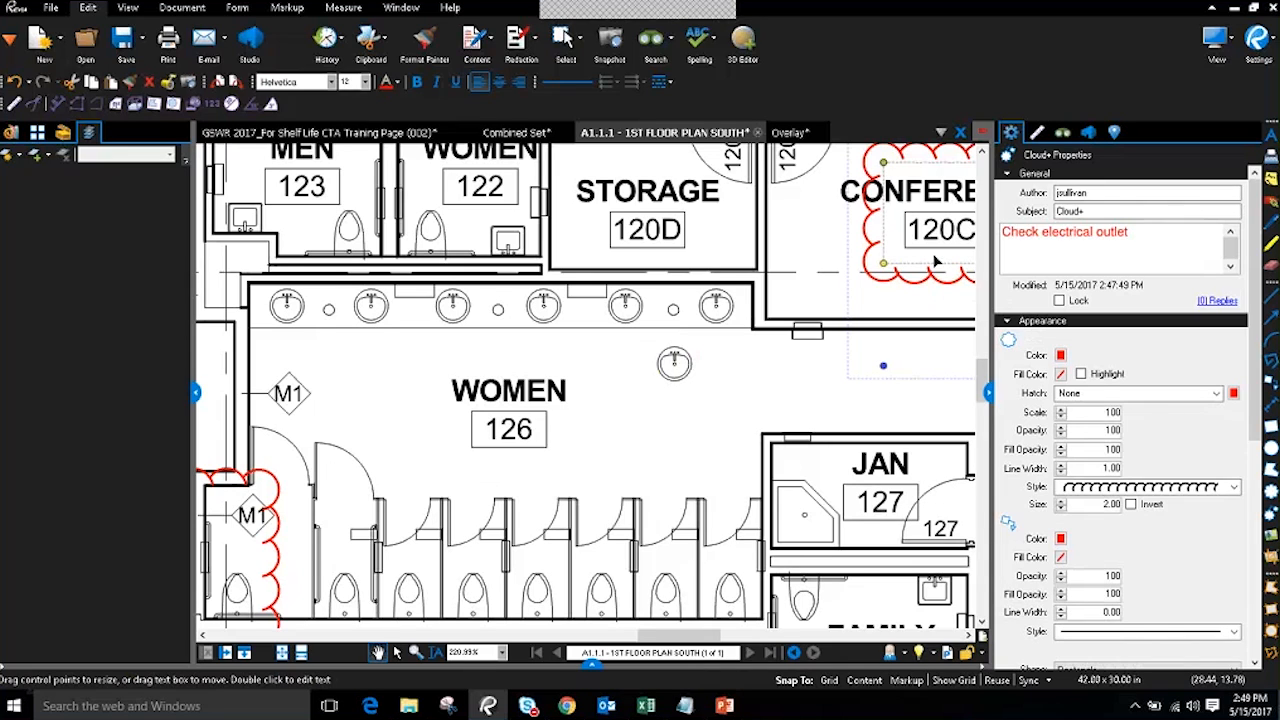
click(1040, 152)
click(676, 366)
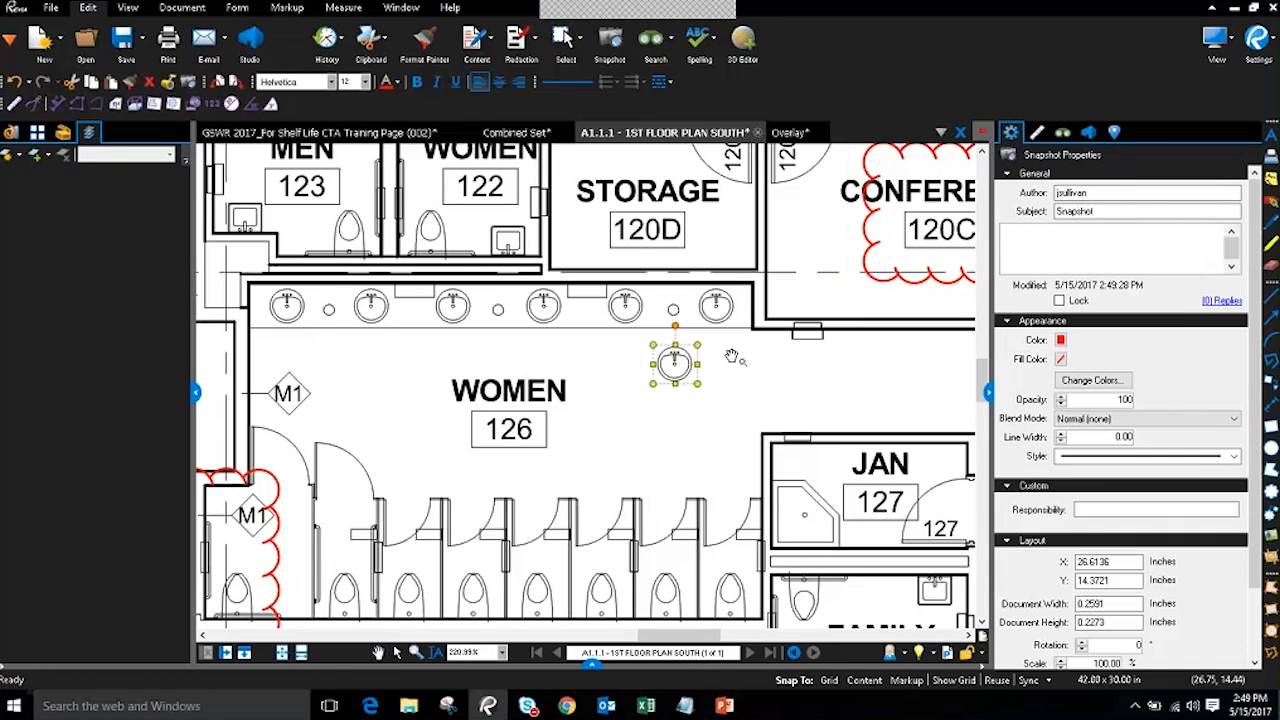
click(1018, 152)
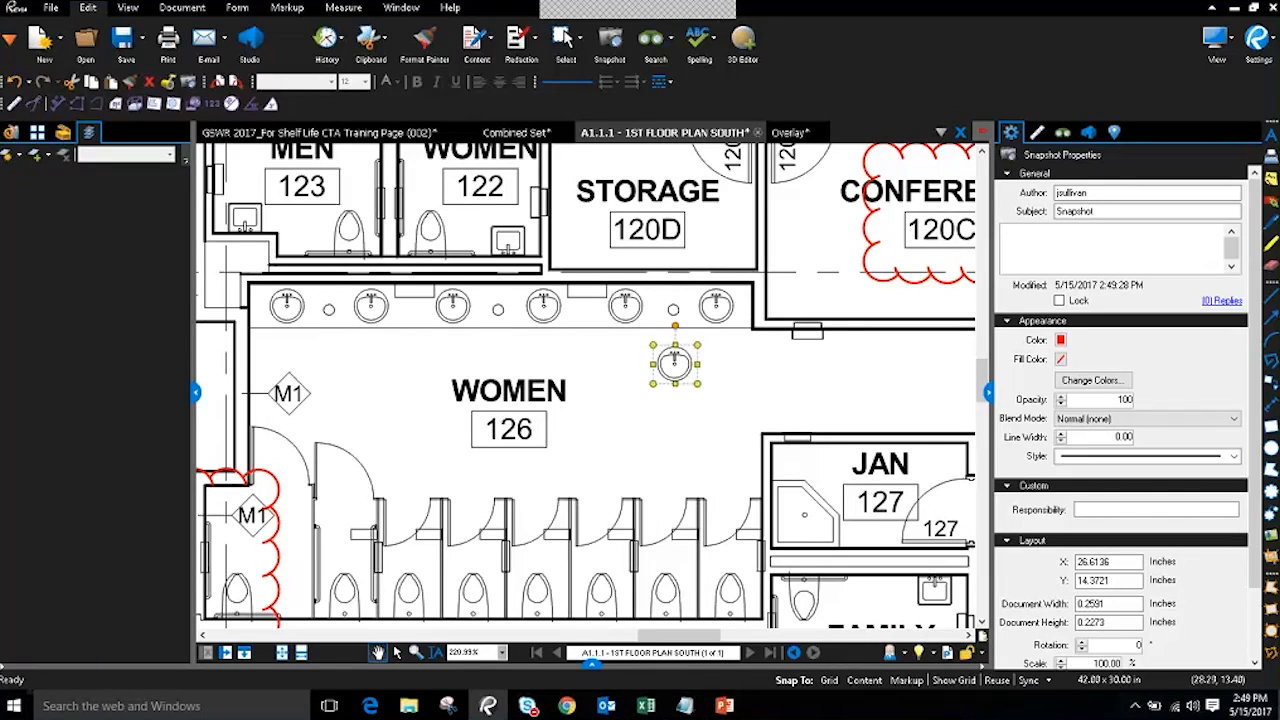
click(808, 414)
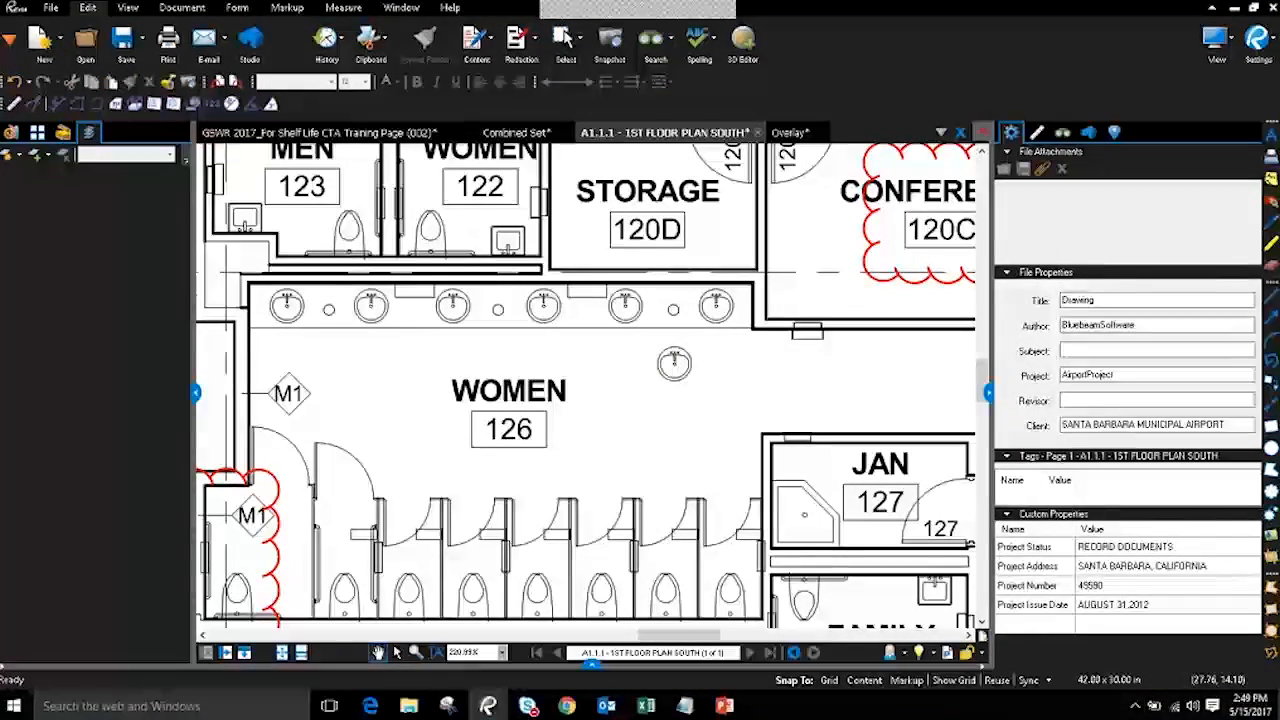
- Recolor the pasted sink snapshot in Women 126 by modifying its black source color to red
click(676, 365)
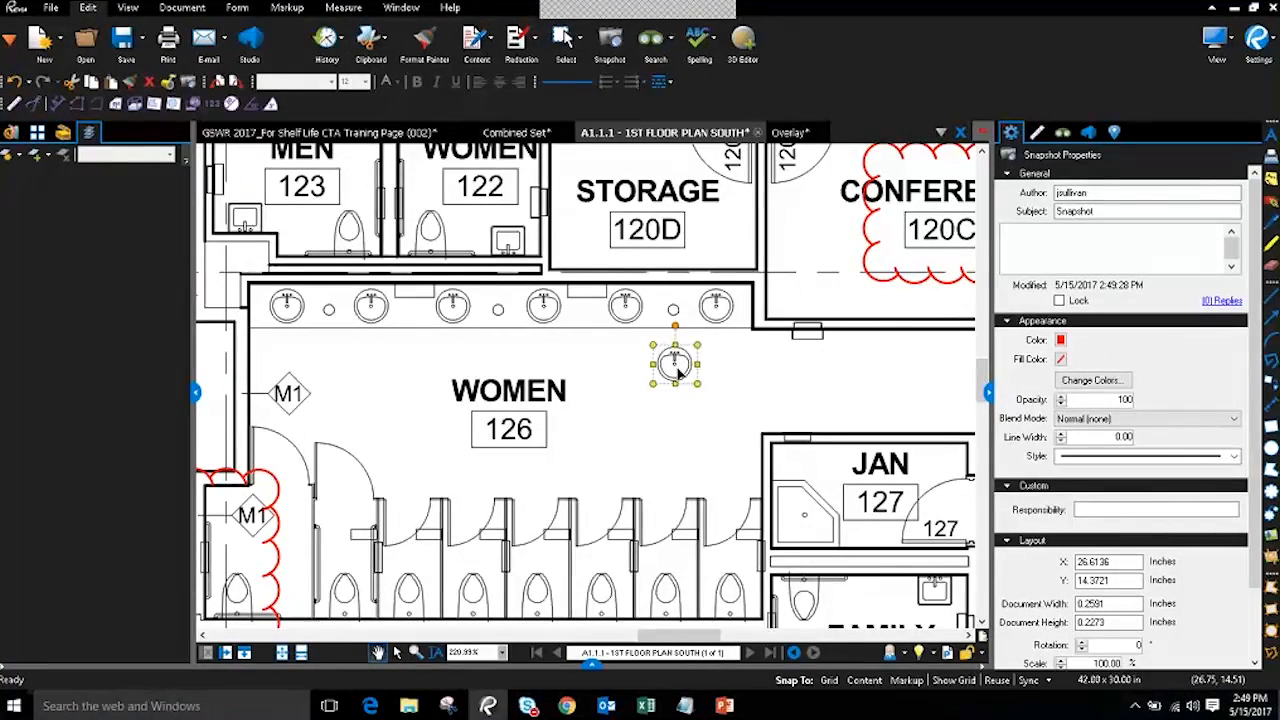
click(1093, 382)
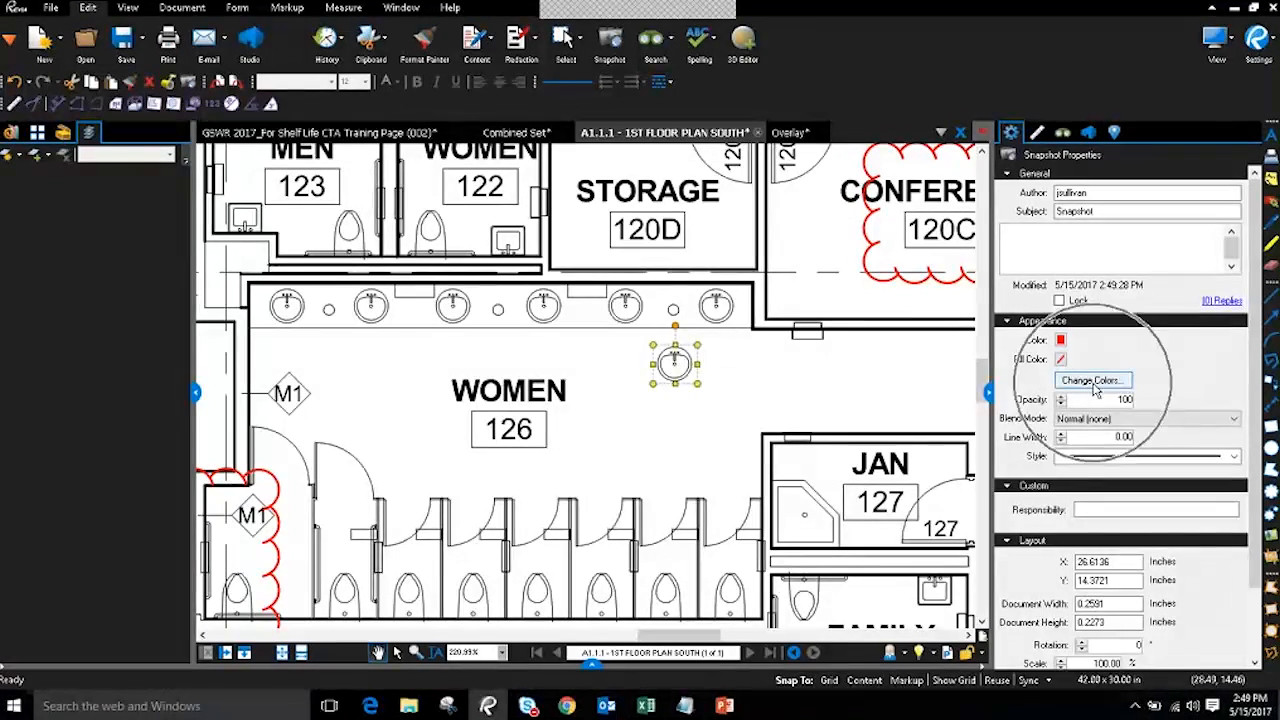
click(553, 190)
click(556, 217)
click(599, 190)
click(604, 254)
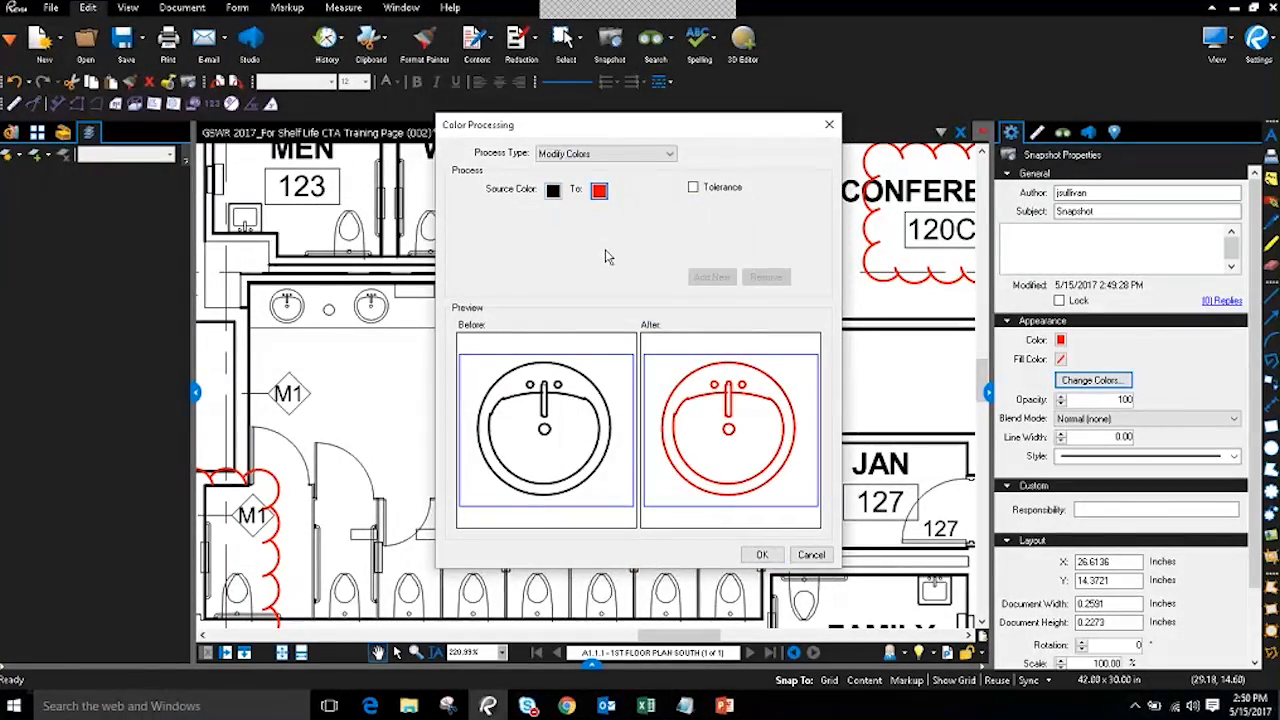
click(757, 551)
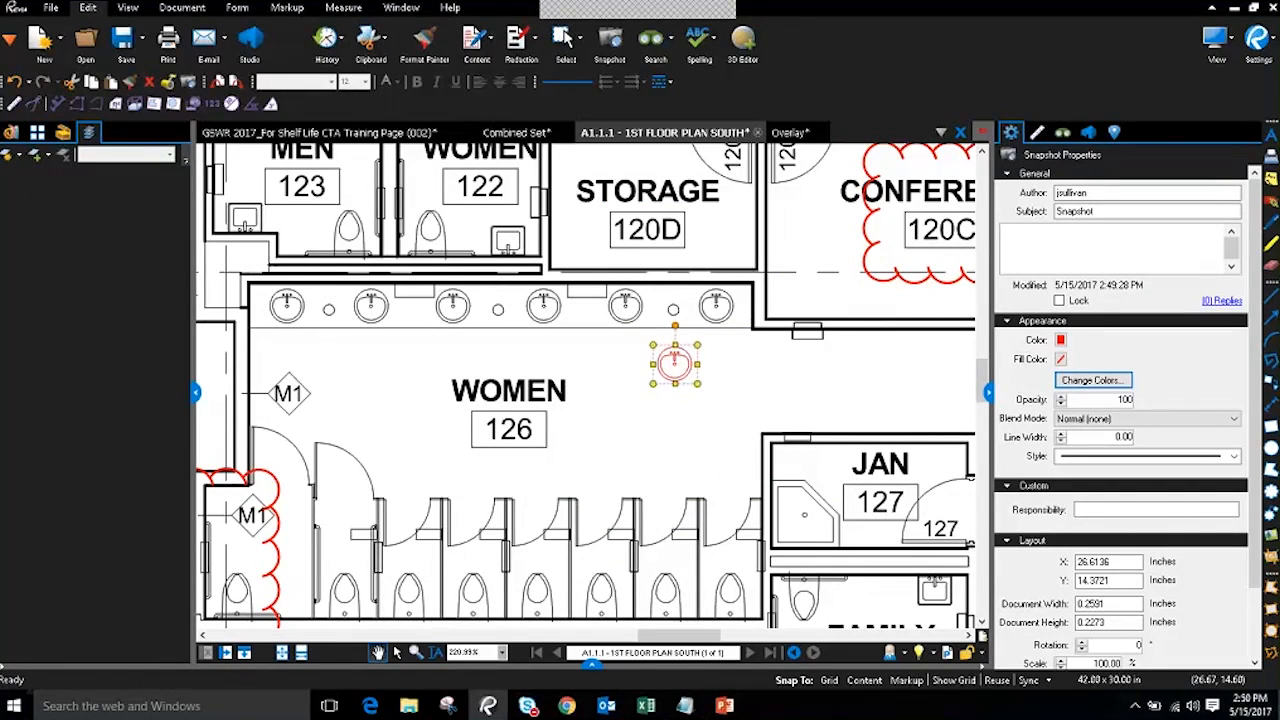
- Shift the red sink slightly within the open area below the Women 126 counter and clear the selection
mouse_move(673, 357)
mouse_down()
mouse_move(670, 304)
mouse_move(688, 342)
mouse_move(671, 374)
mouse_up()
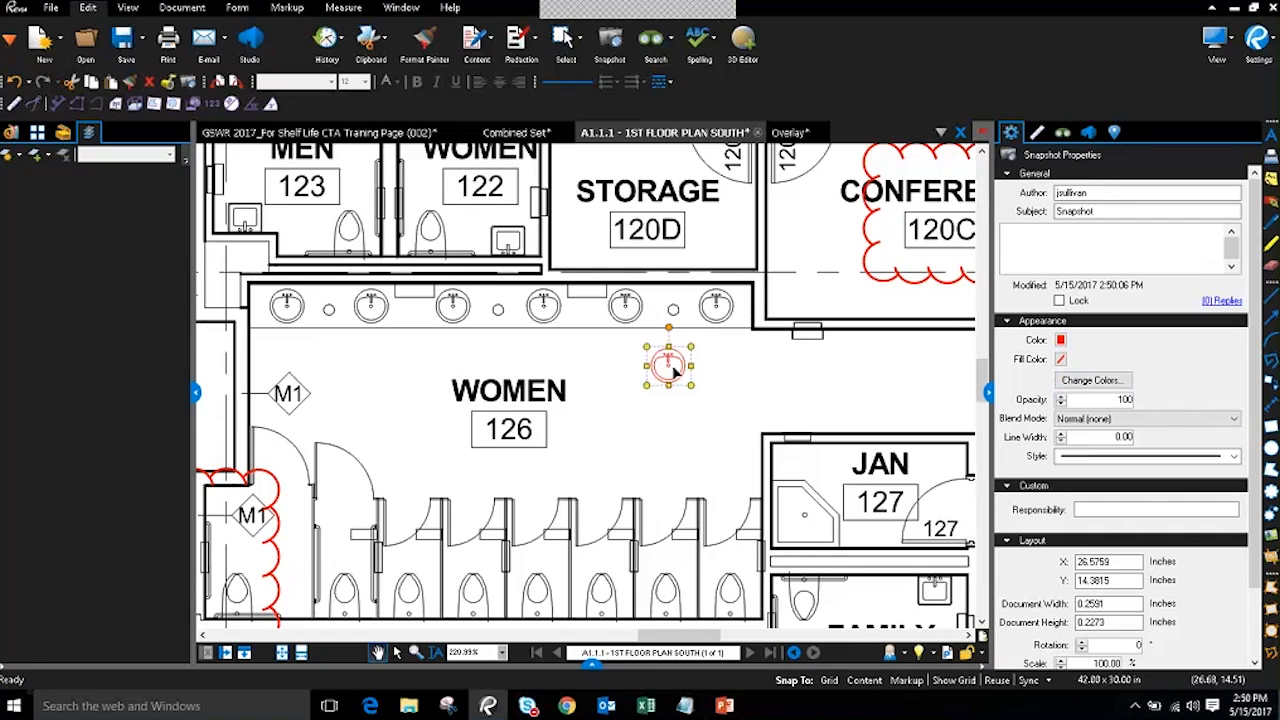
mouse_move(675, 372)
mouse_down()
mouse_move(726, 370)
mouse_move(663, 383)
mouse_move(671, 370)
mouse_up()
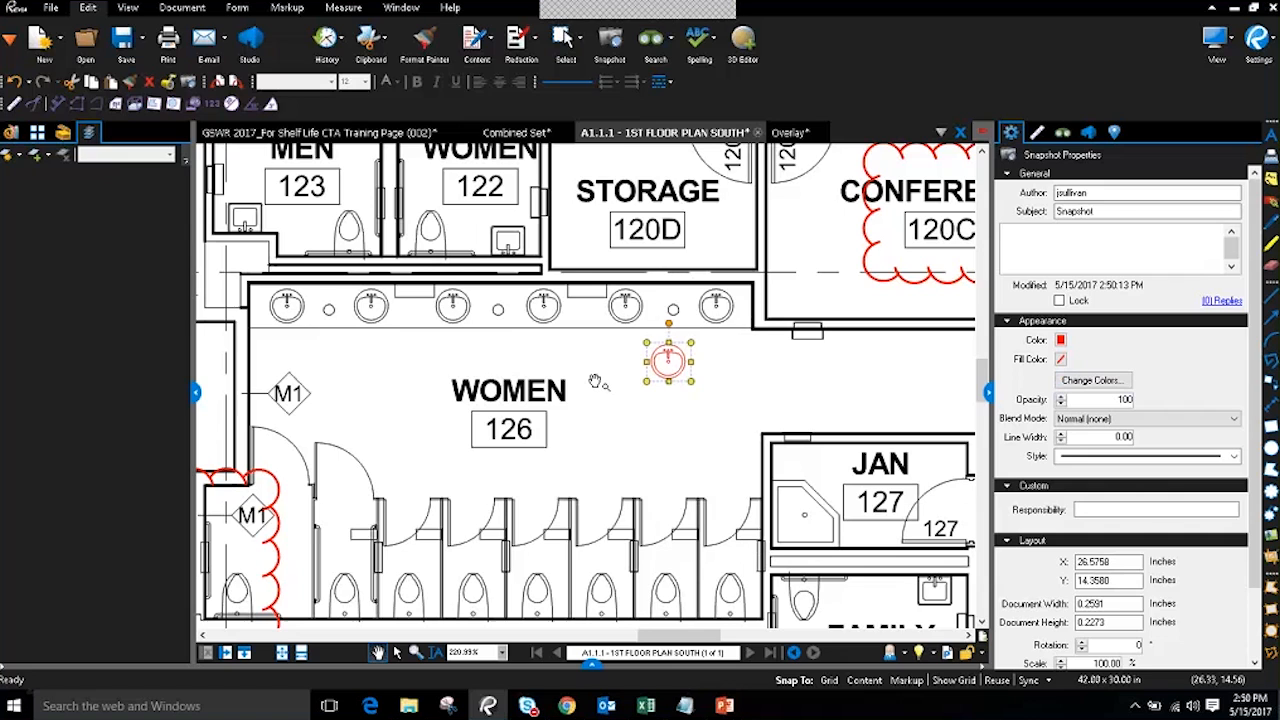
scroll(596, 383, down, 1)
drag(606, 403, 569, 388)
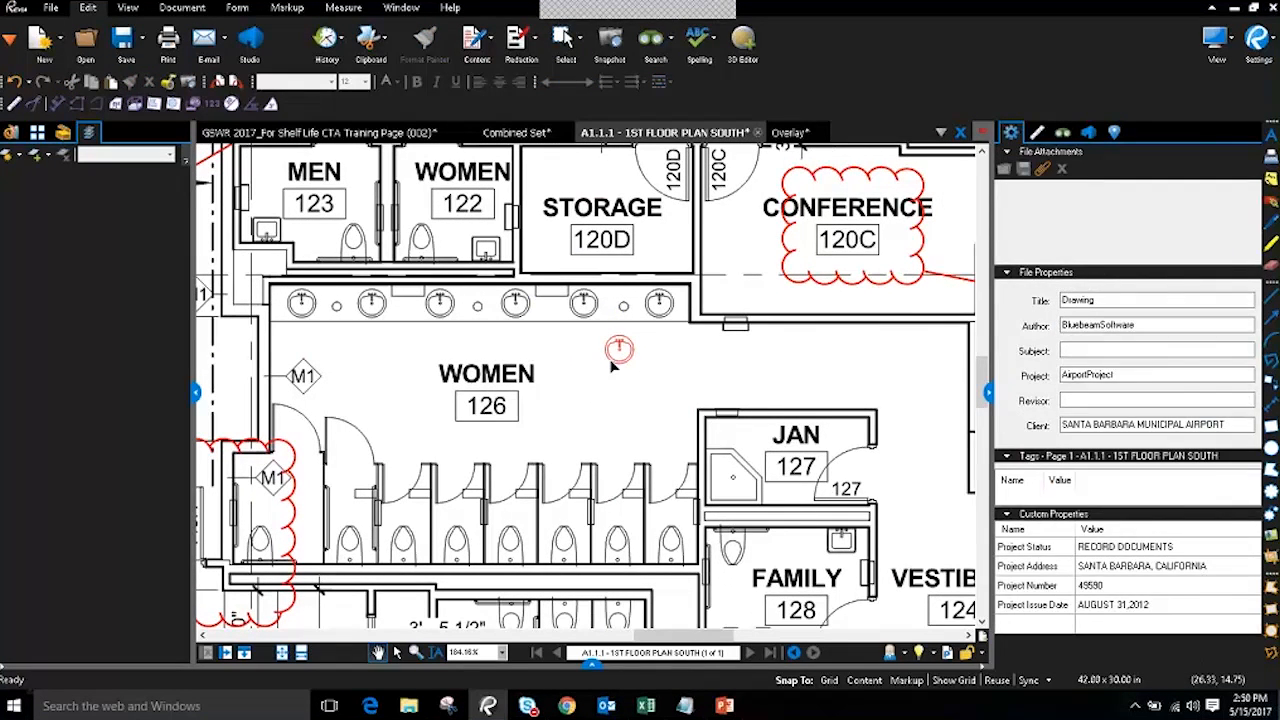
click(619, 352)
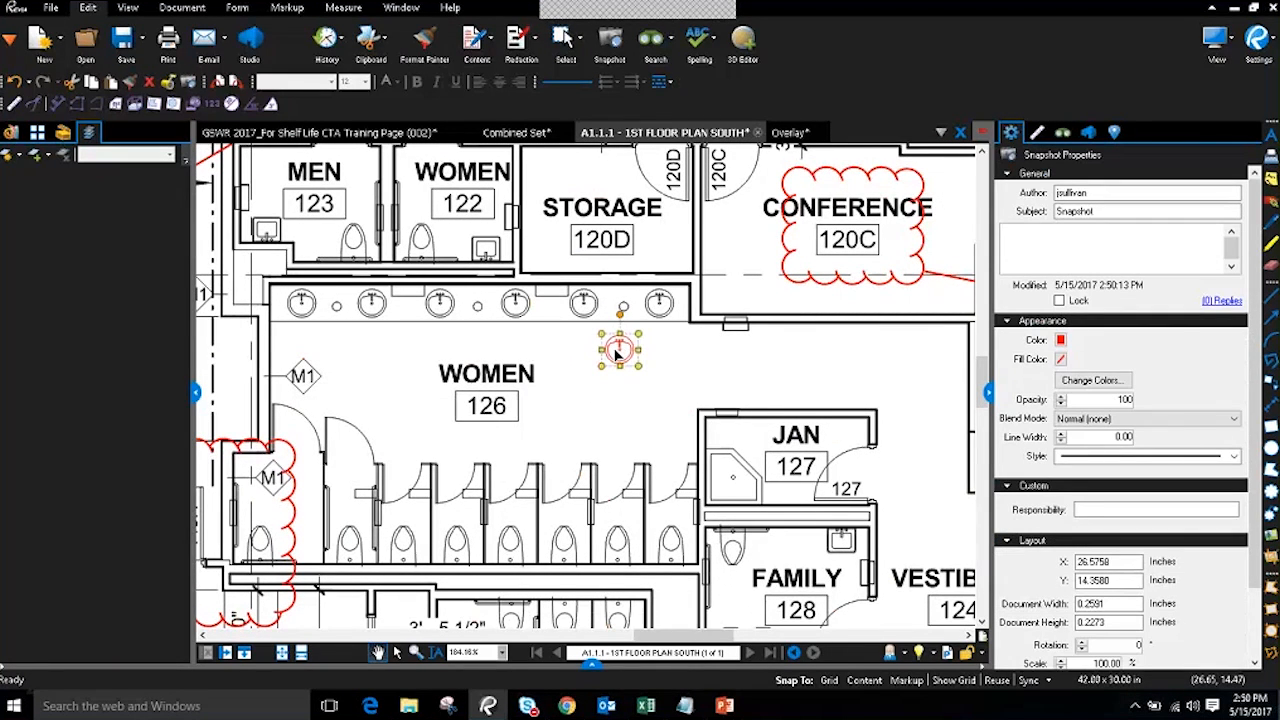
drag(593, 392, 599, 342)
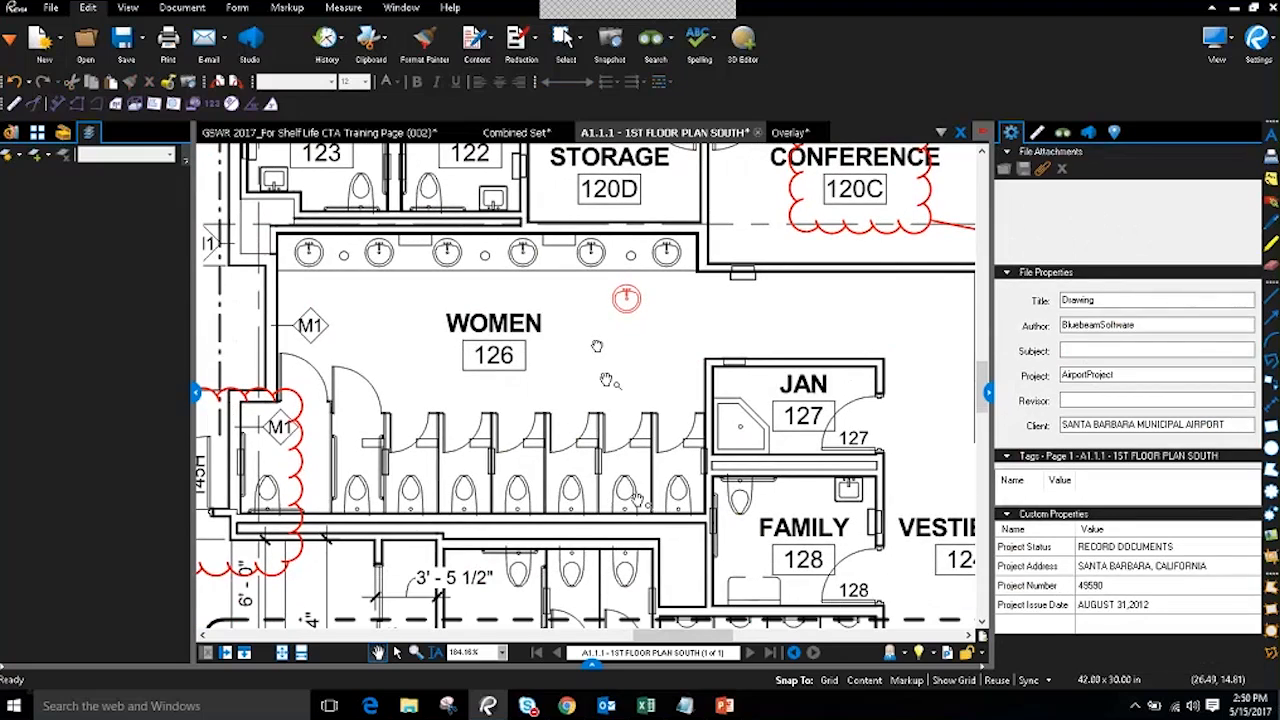
- Open the Markups list and locate the callout, the cloud, both Cloud+ markups and the snapshot on the plan
click(591, 670)
drag(593, 640, 615, 400)
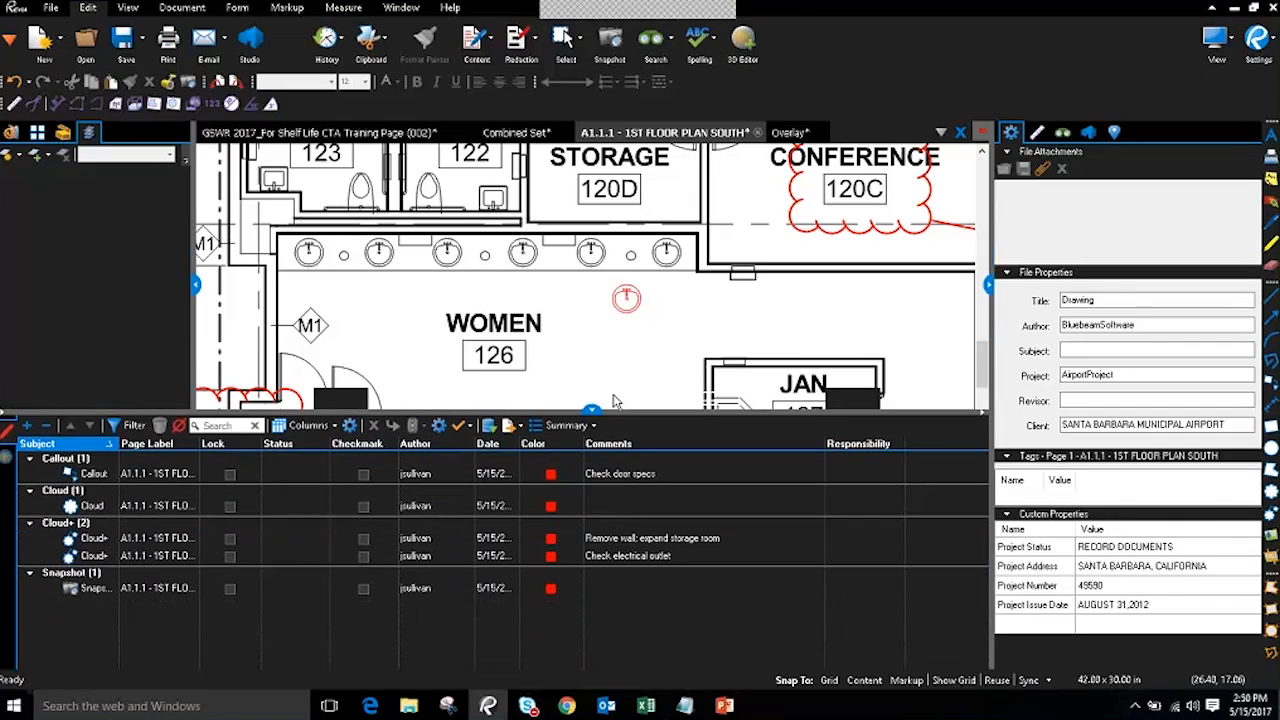
click(94, 461)
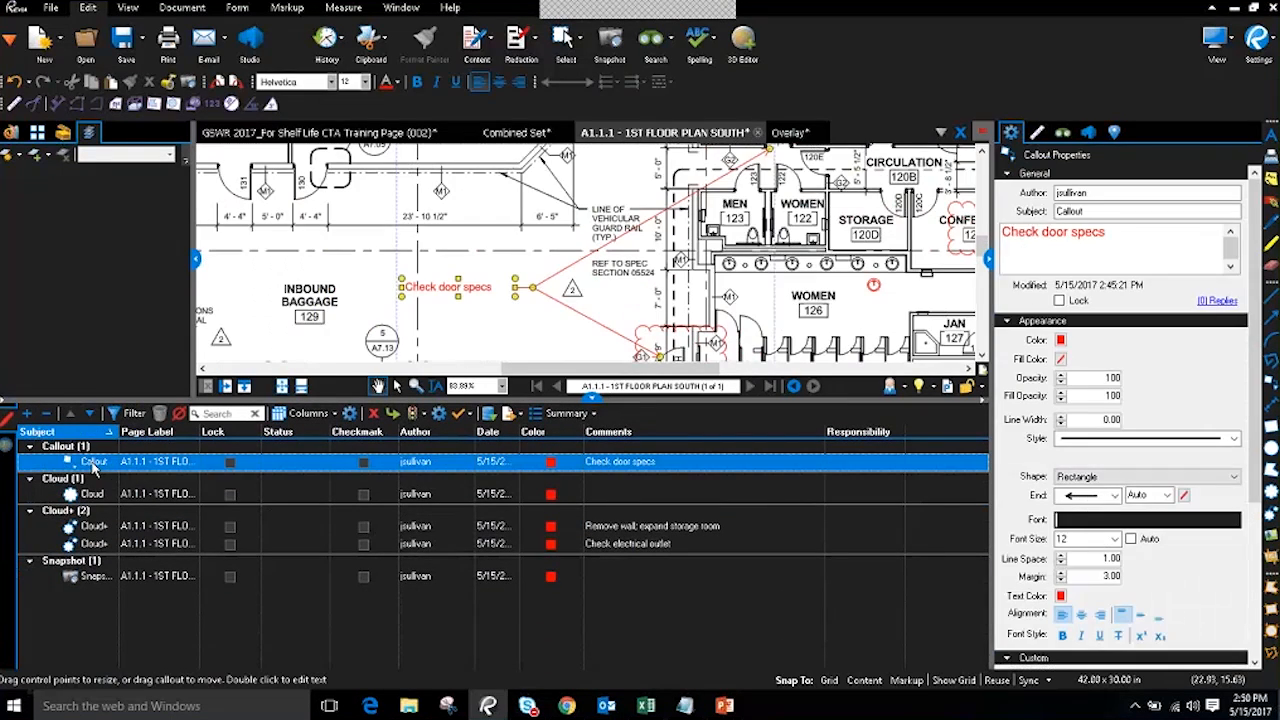
click(94, 493)
click(100, 525)
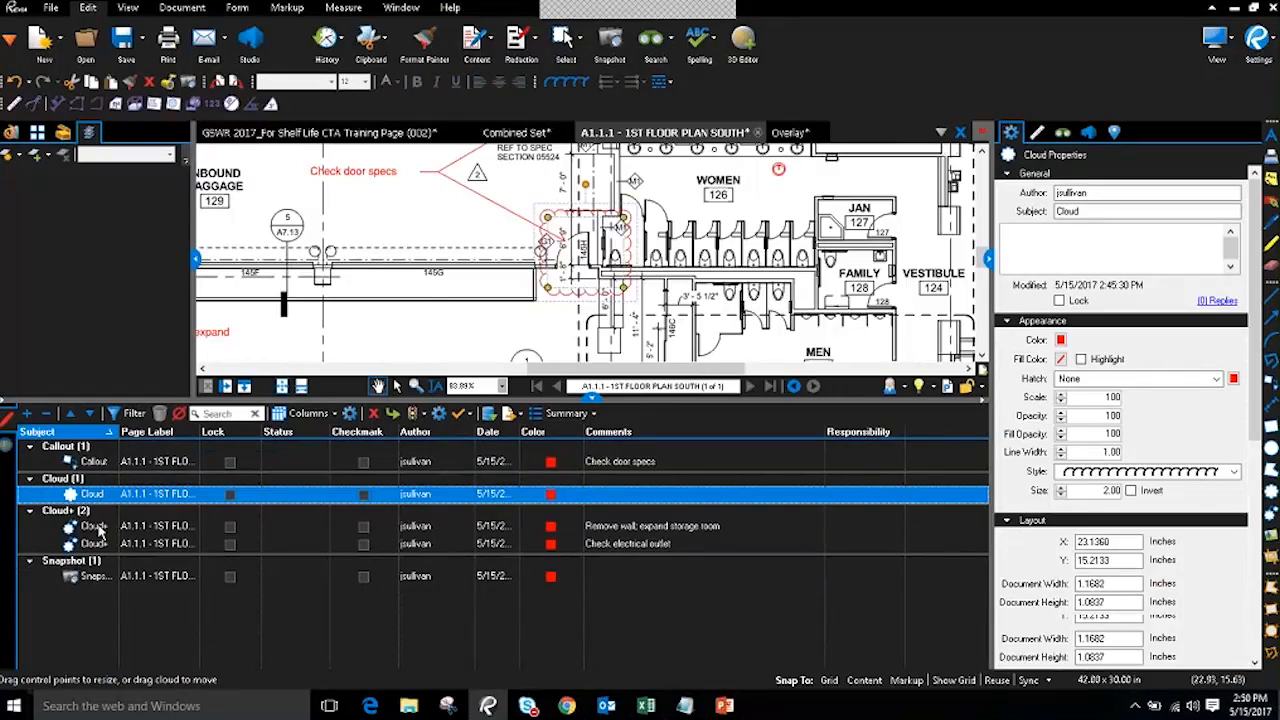
click(96, 543)
click(96, 576)
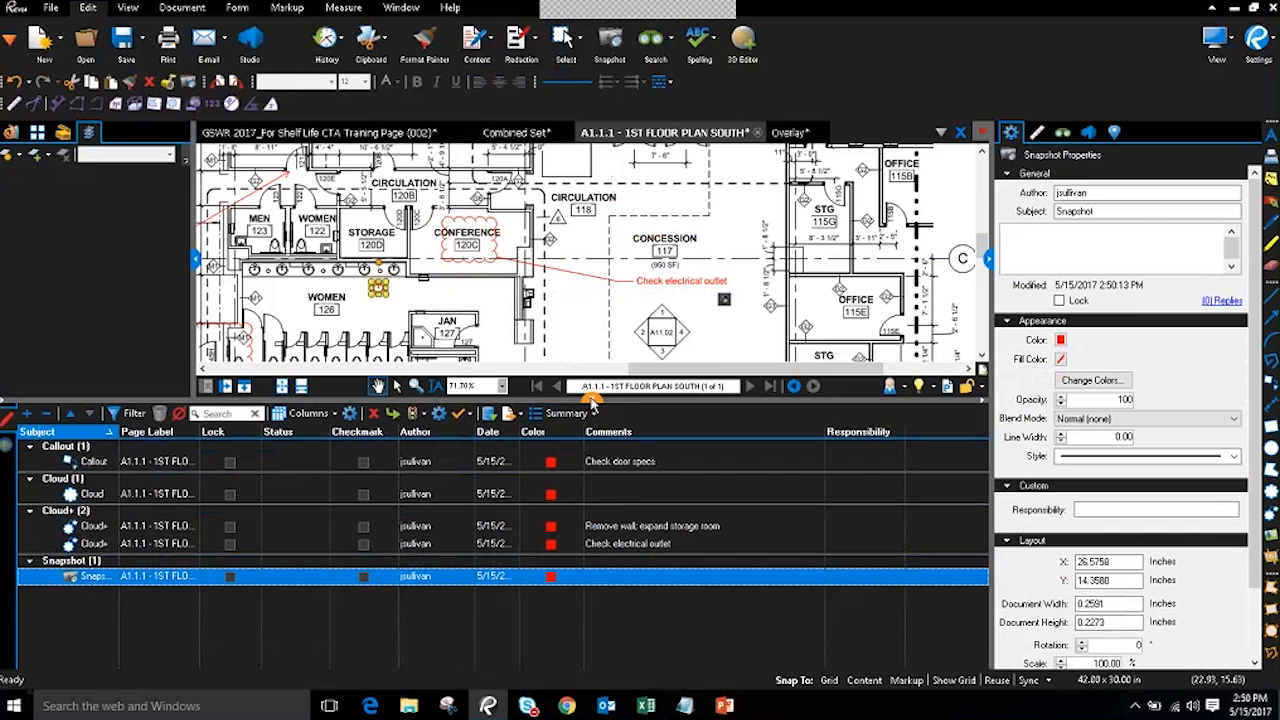
- Select the red sink snapshot in Women 126 and shift it slightly to the right below the counter
click(97, 576)
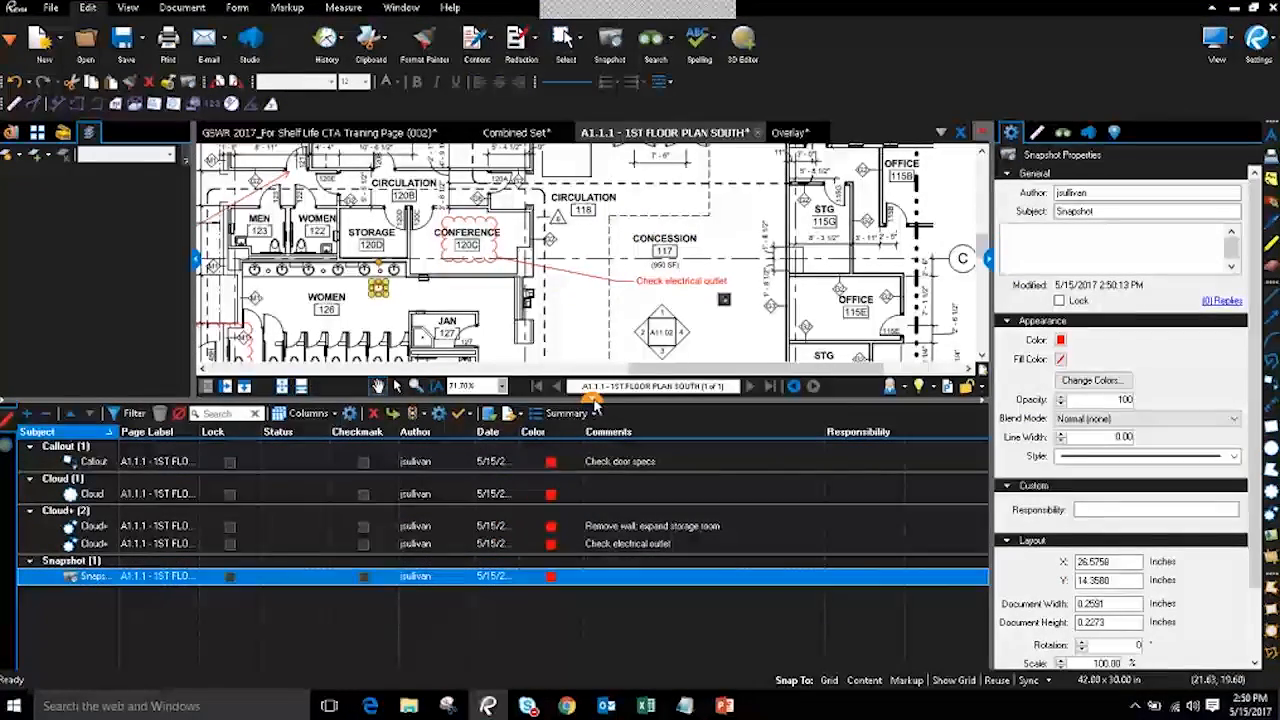
drag(388, 312, 516, 302)
scroll(516, 302, up, 6)
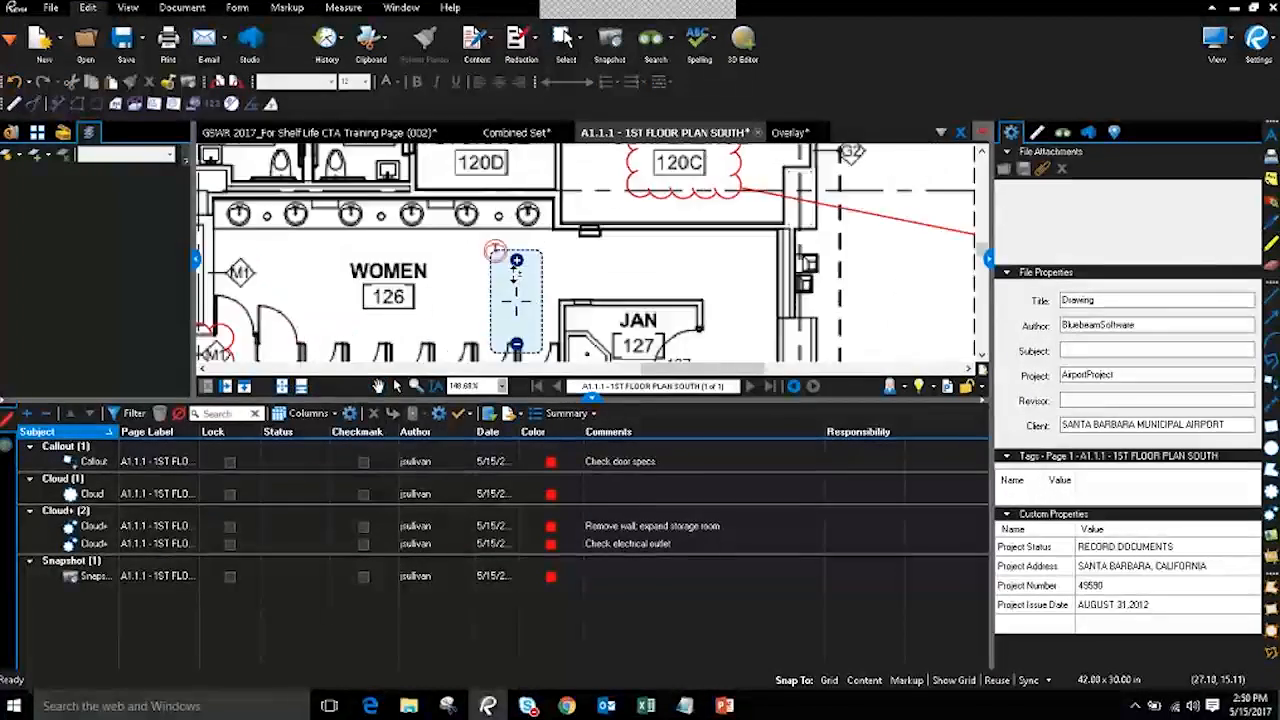
click(565, 287)
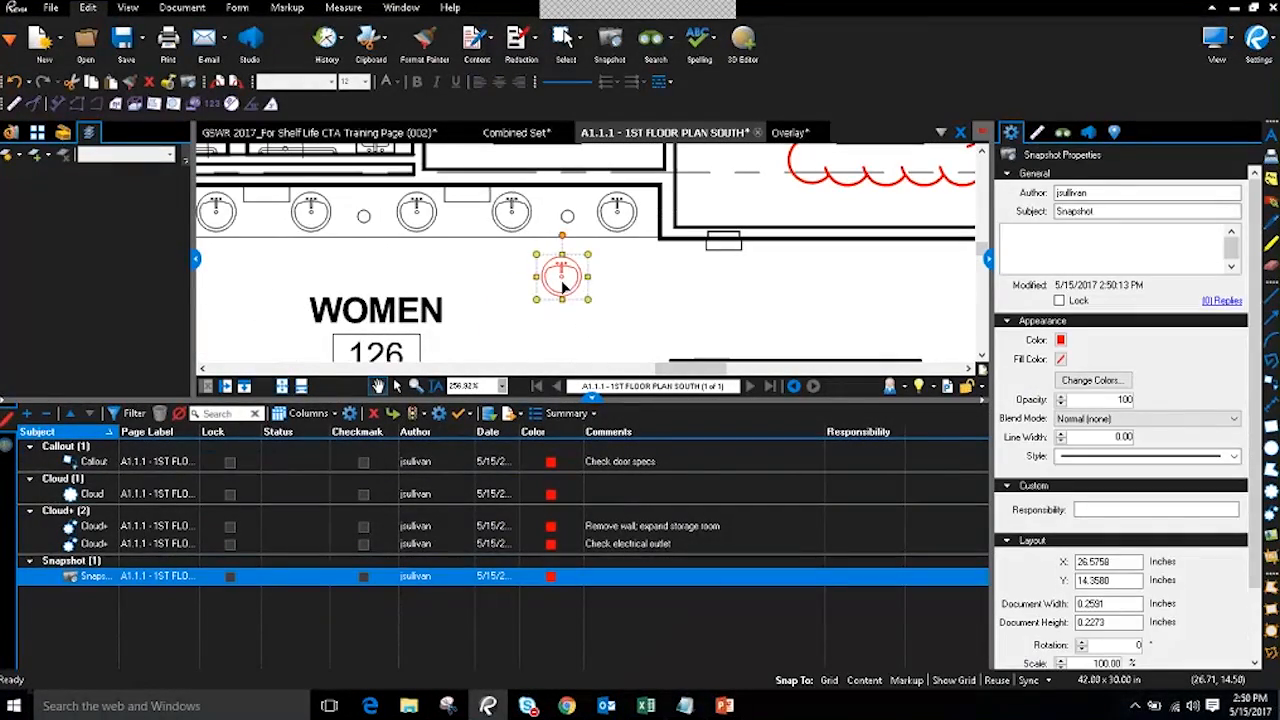
click(1073, 213)
key(ctrl)
key(ctrl)
key(ctrl)
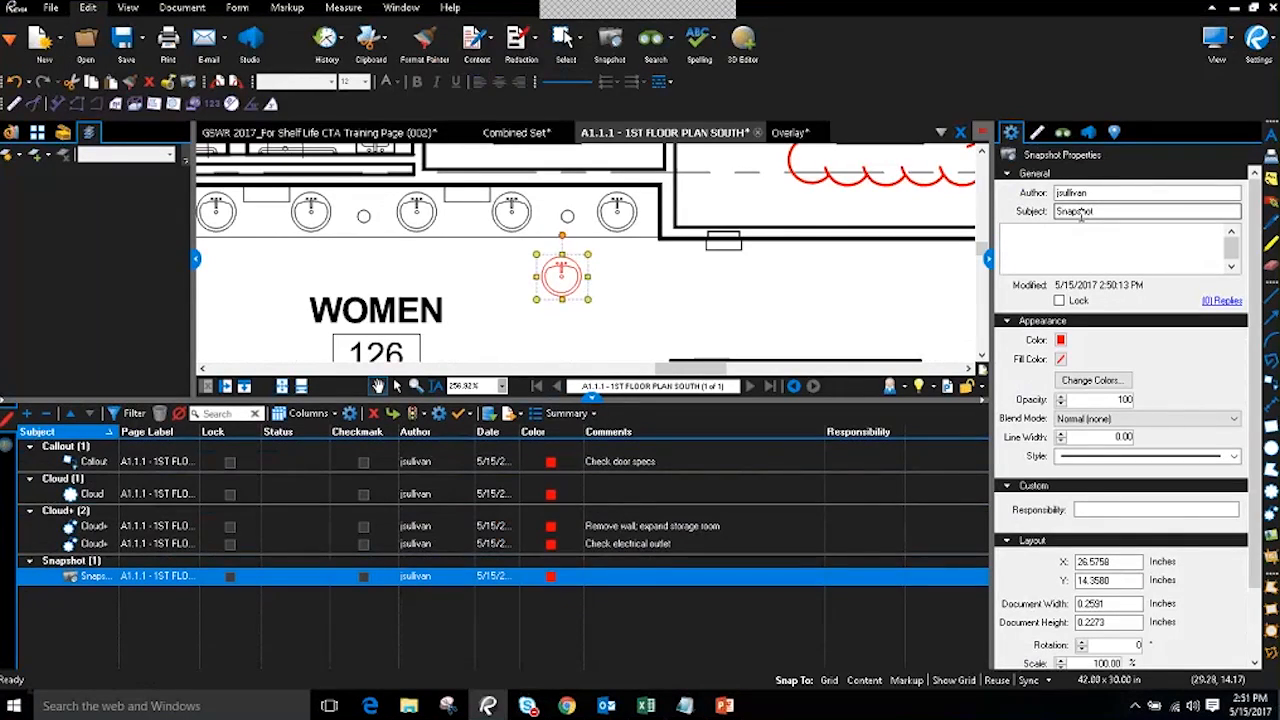
drag(570, 278, 583, 282)
key(ctrl)
key(ctrl)
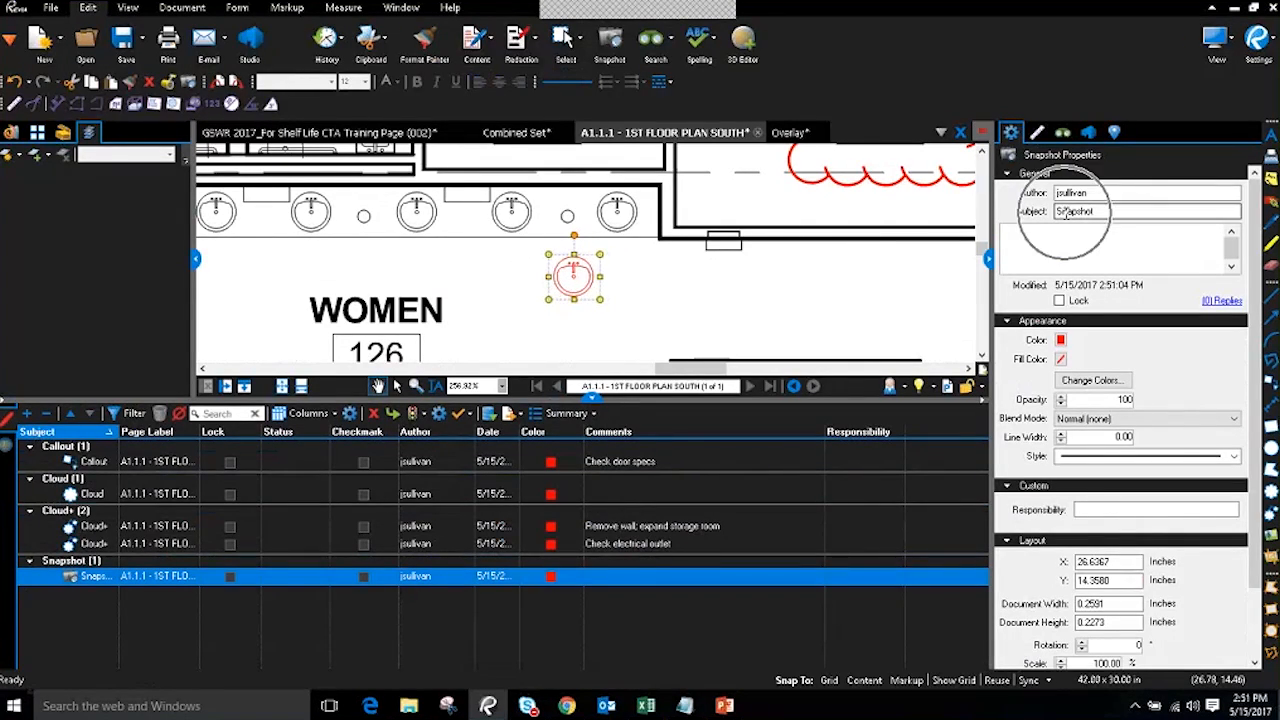
- Change the sink snapshot's subject to "Sink Type A" and widen the Subject column of the Markups list to fit it
double_click(1066, 212)
text(Sink )
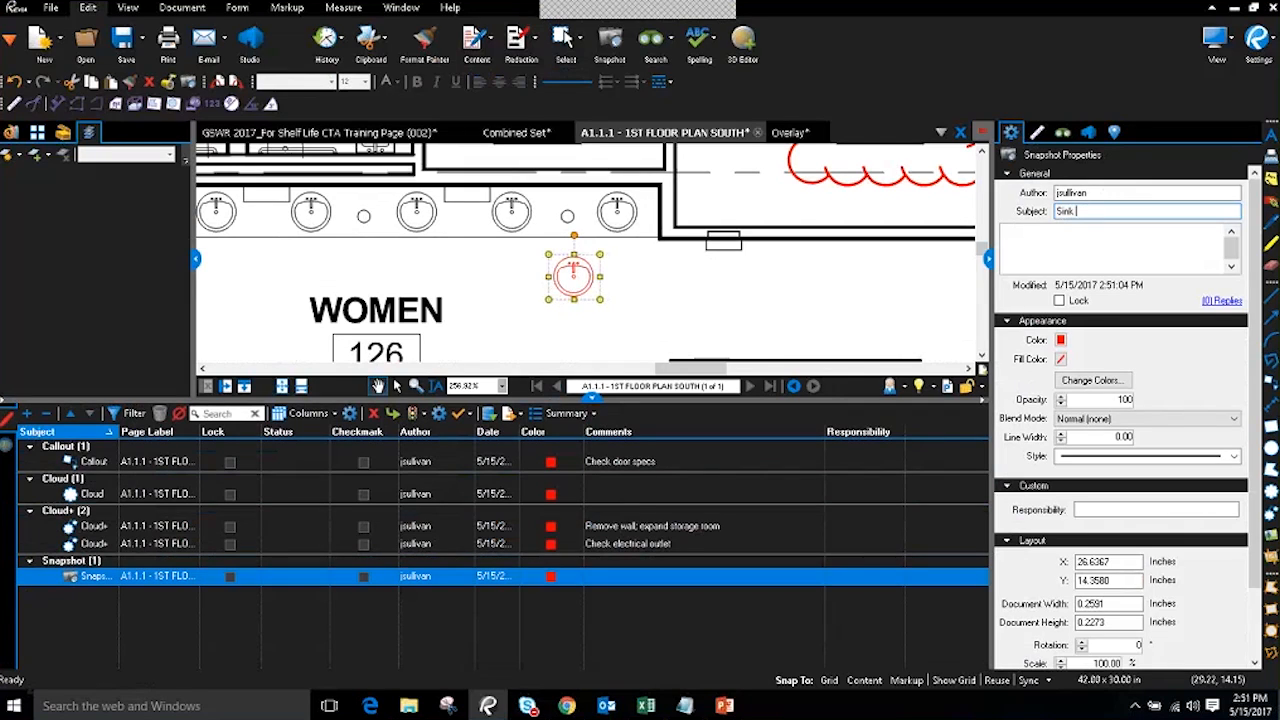
text(Type A)
key(Return)
drag(118, 431, 157, 431)
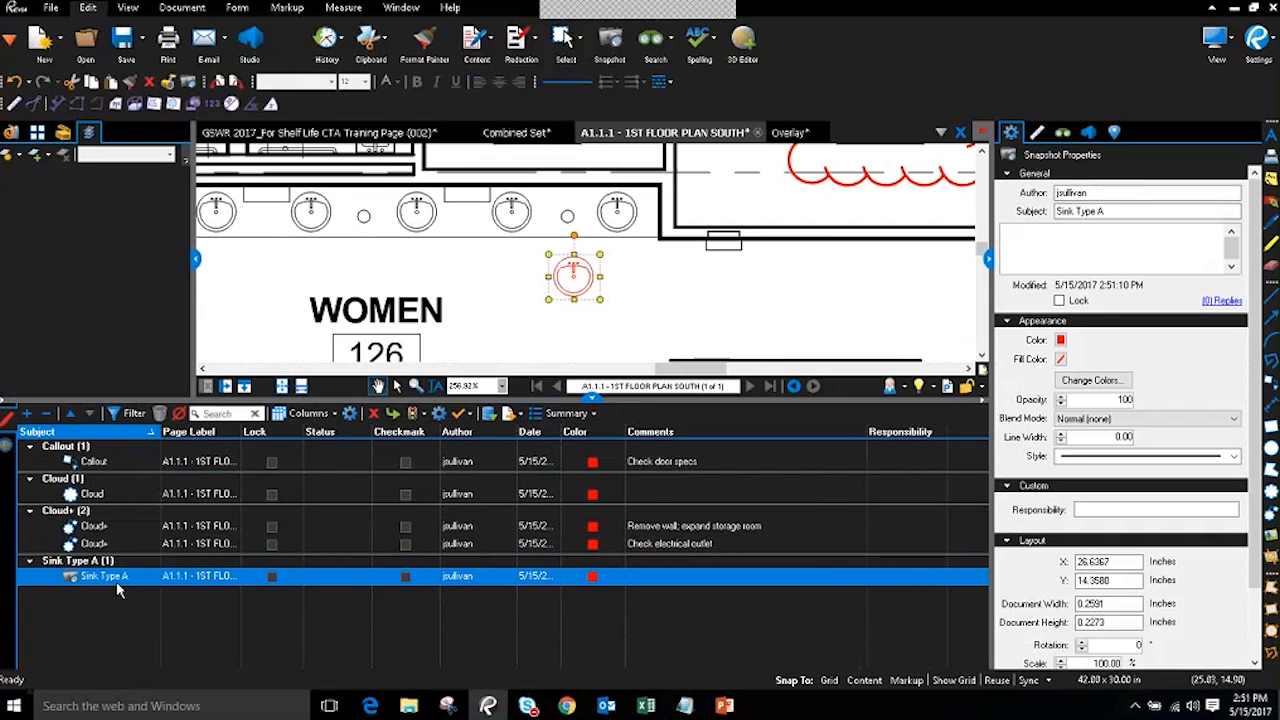
key(ctrl)
key(ctrl)
key(ctrl)
- Select the "Check electrical outlet" Cloud+ markup from the Markups list and set its subject to "Electrical"
click(146, 528)
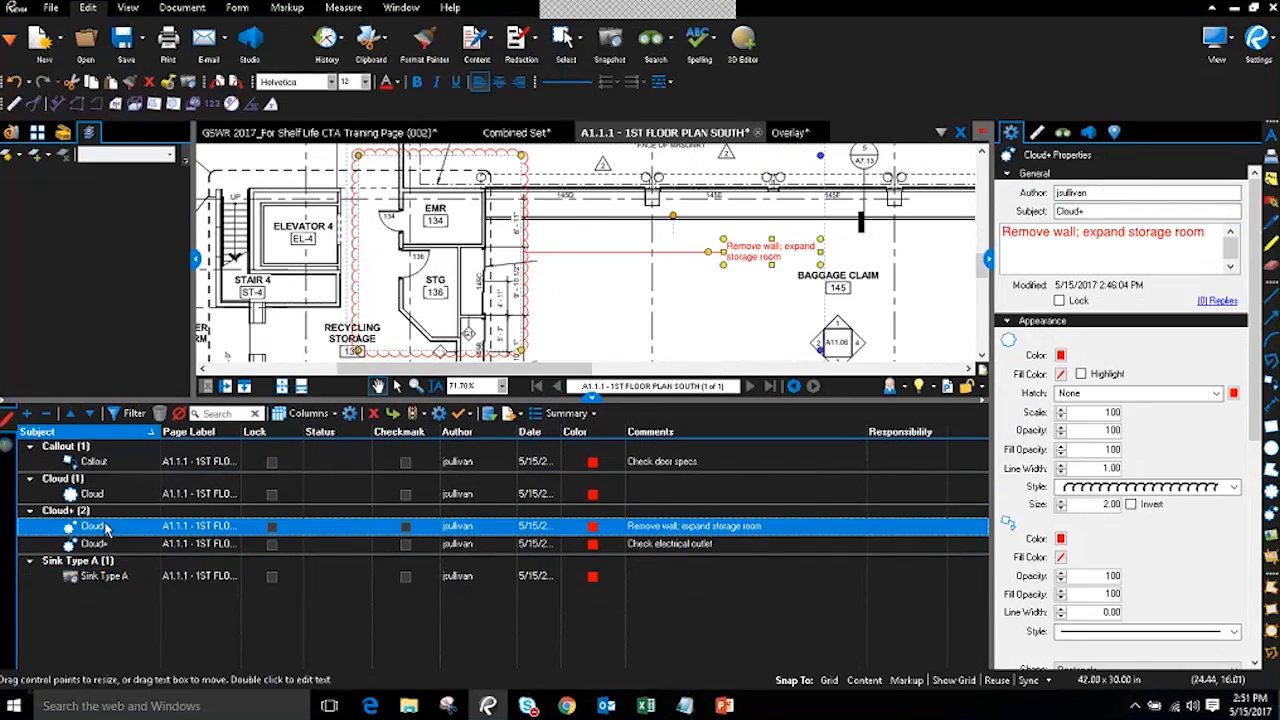
key(Down)
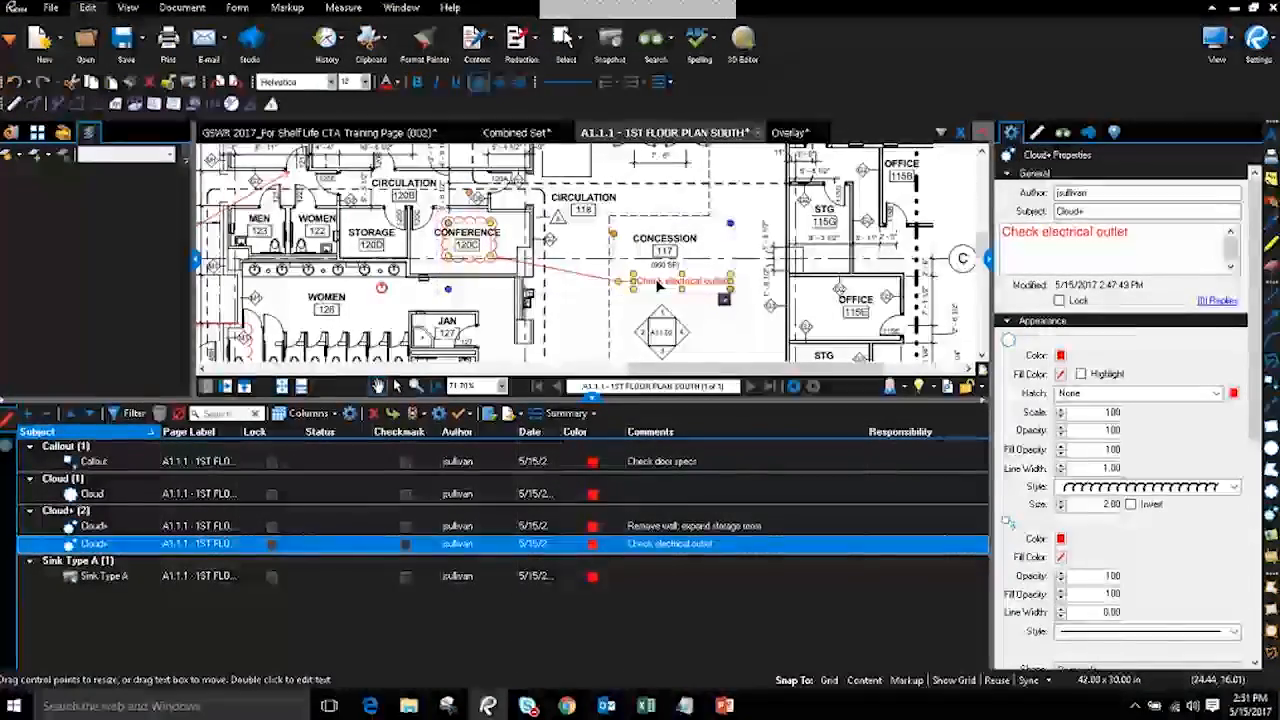
double_click(1093, 211)
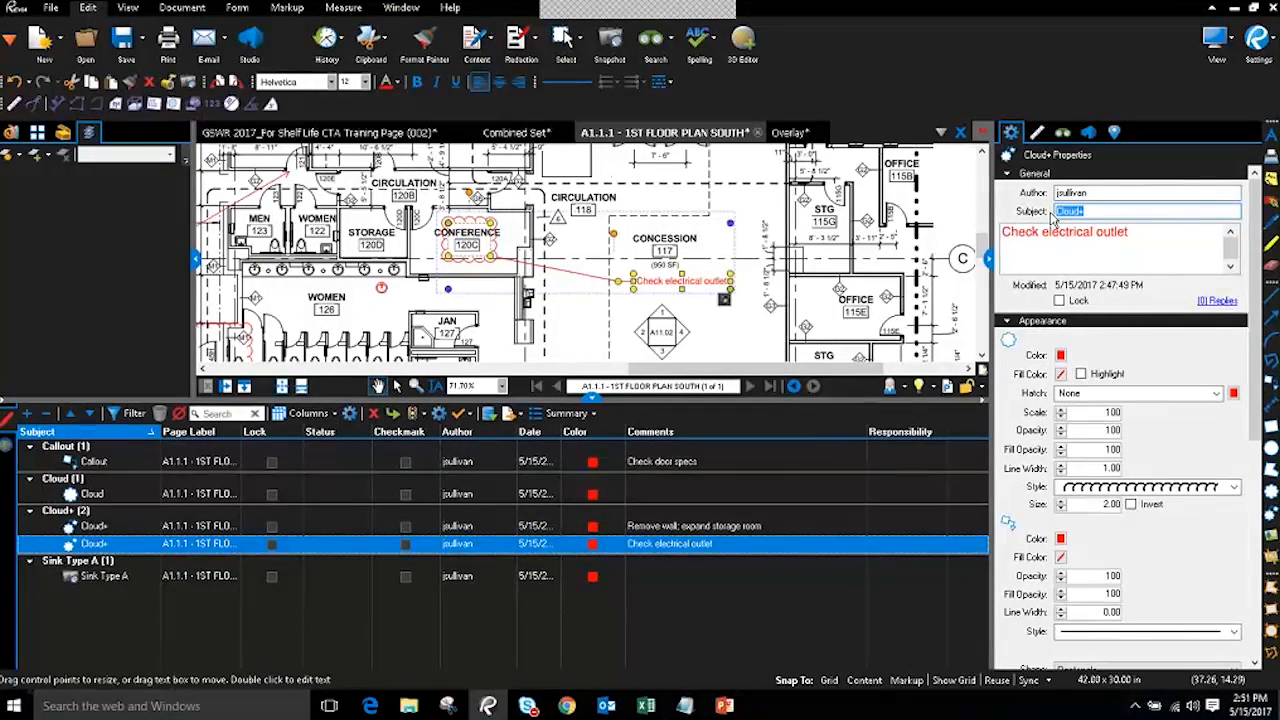
text(Electrical)
key(Return)
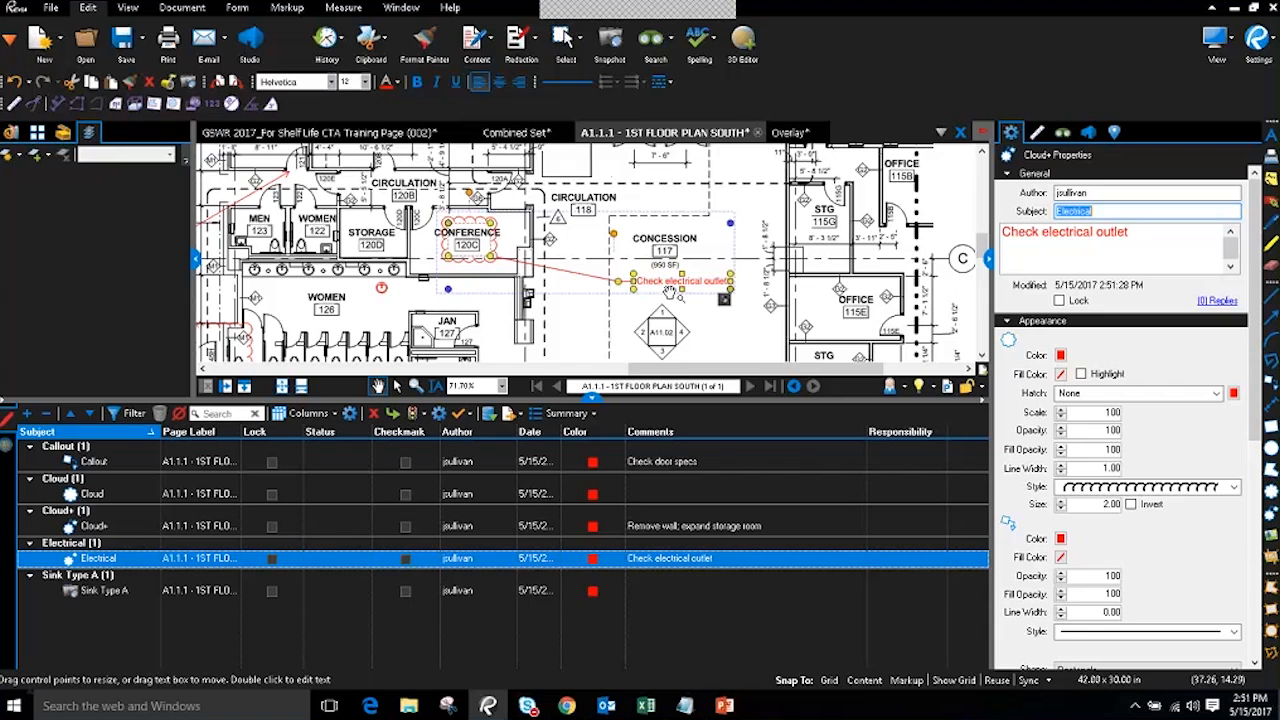
- Recolor both the cloud outline and the callout leader of the "Check electrical outlet" markup blue
click(1061, 356)
click(1156, 395)
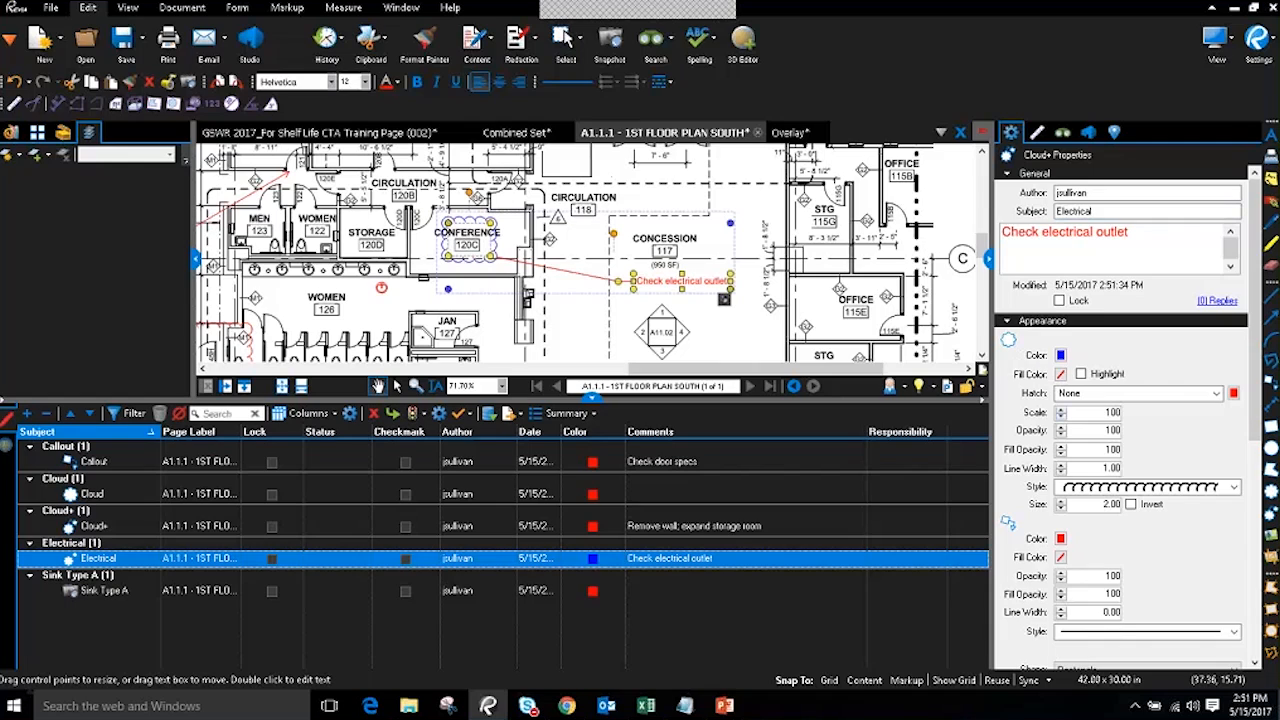
click(1061, 538)
click(1160, 588)
- Give the cloud around Conference 120C a blue fill and enable Highlight for it
click(1061, 374)
click(1157, 414)
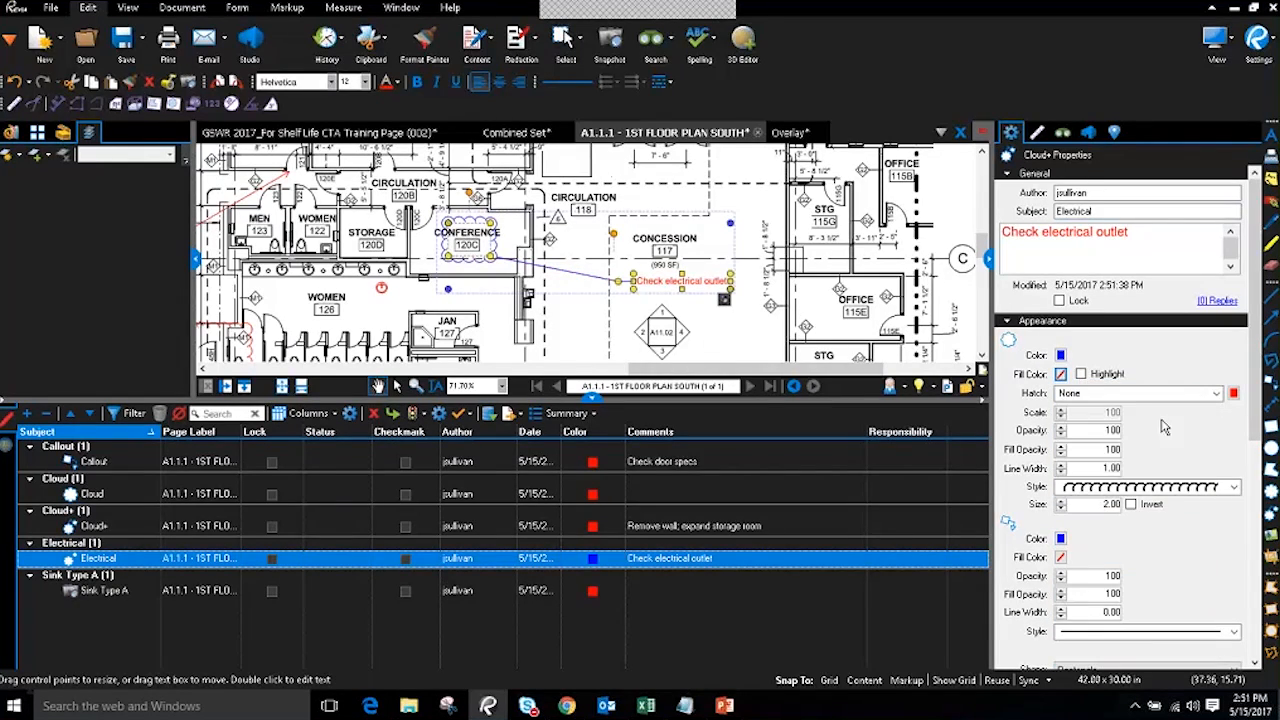
click(1082, 376)
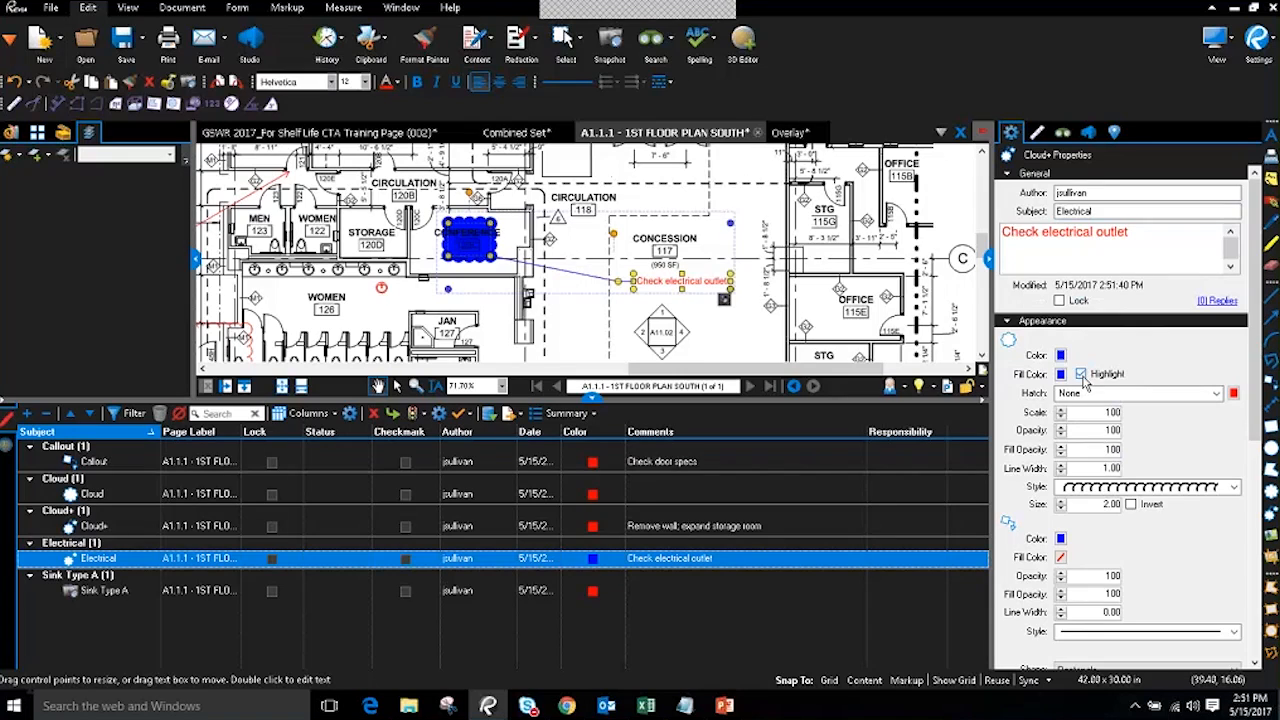
- Turn off highlighting for the conference room cloud's fill and lower its fill opacity to 30
click(1081, 375)
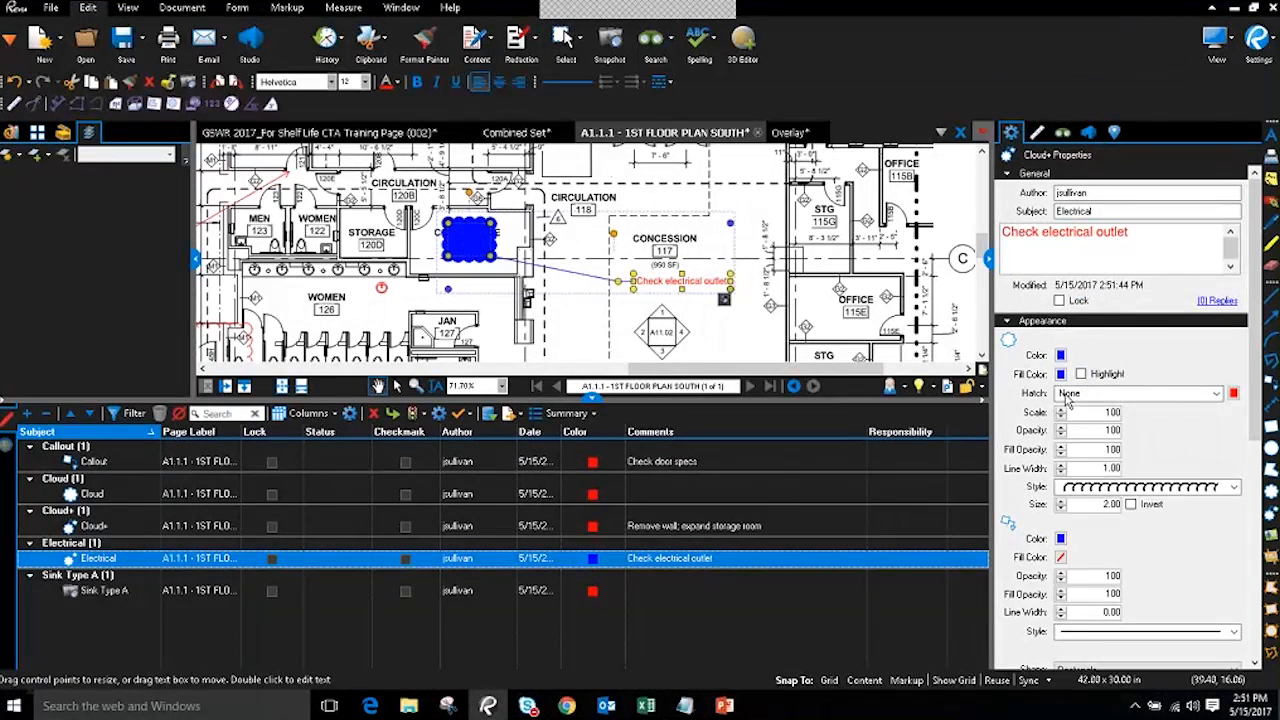
click(1061, 453)
click(1061, 453)
click(1061, 453)
click(1061, 453)
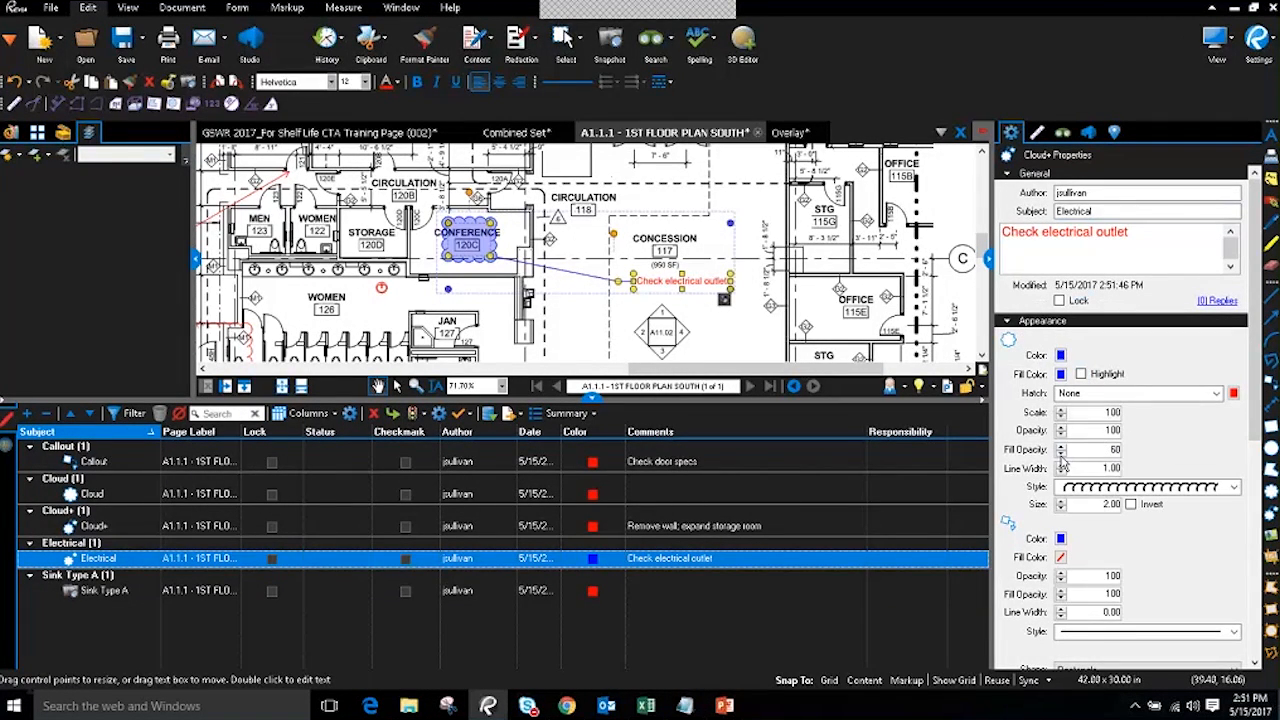
click(1061, 453)
click(1061, 453)
click(1061, 453)
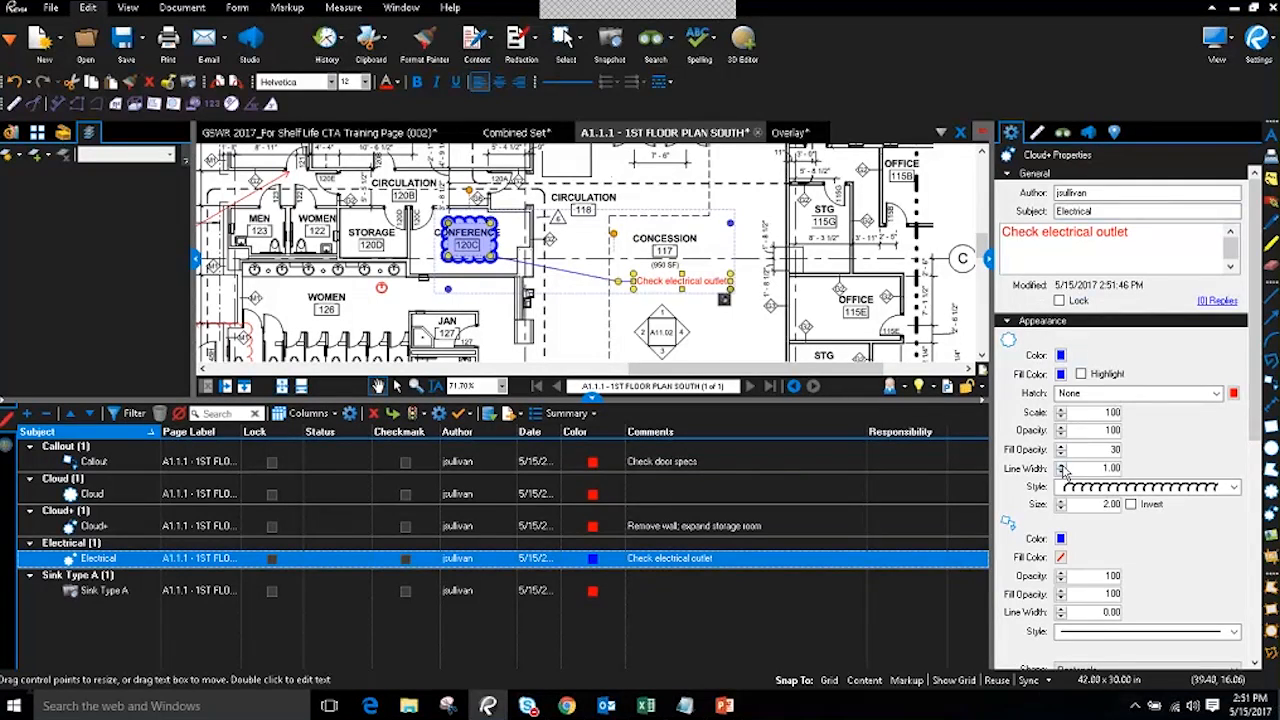
- Increase the conference room cloud's line width to 4.00
click(1061, 464)
click(1061, 464)
click(1061, 464)
- Change the text color of the "Check electrical outlet" callout to blue and deselect the markup
scroll(1060, 596, down, 5)
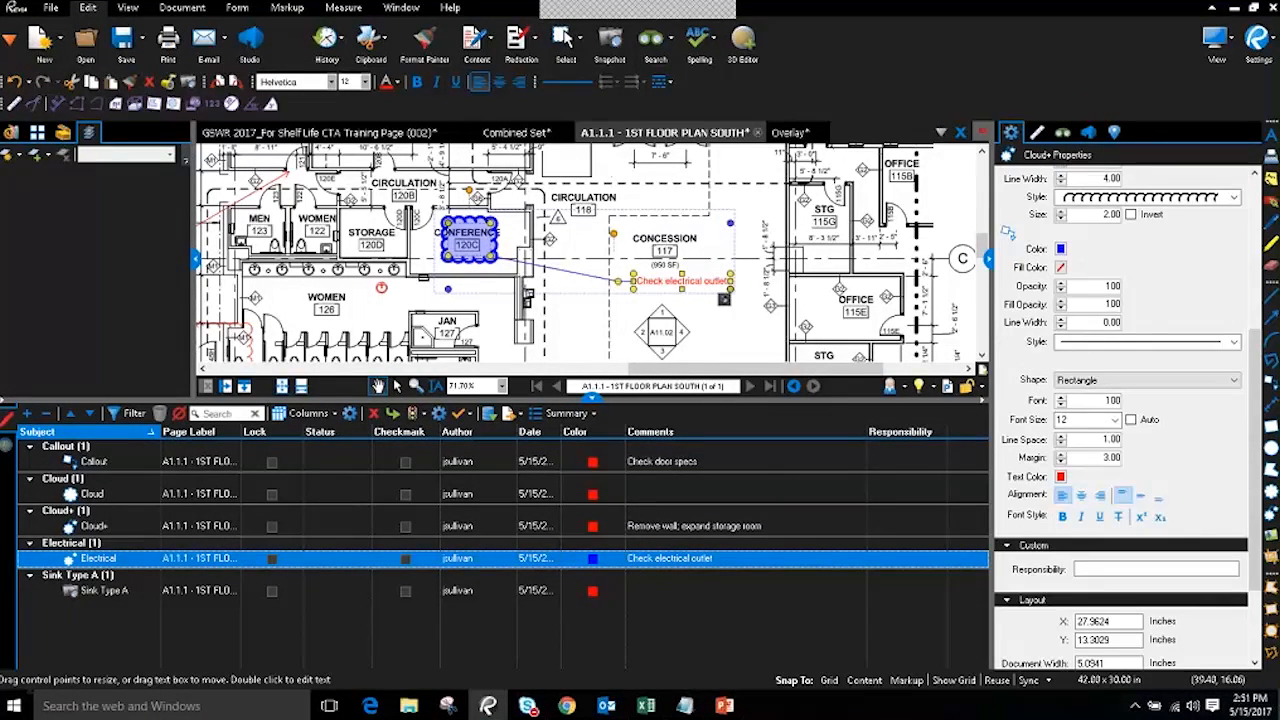
click(1060, 476)
click(1066, 536)
key(Escape)
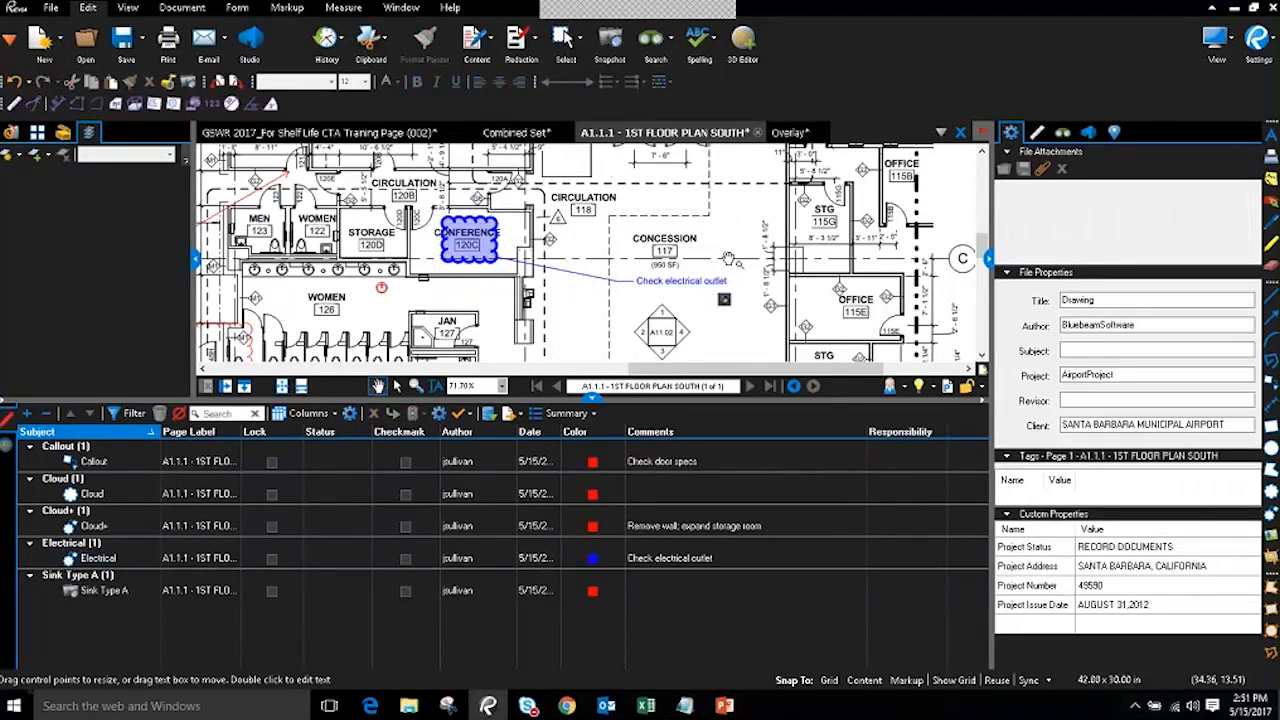
- Examine the electrical markup on the plan and in the markup list, and compare it with the "Remove wall; expand storage room" markup
click(694, 283)
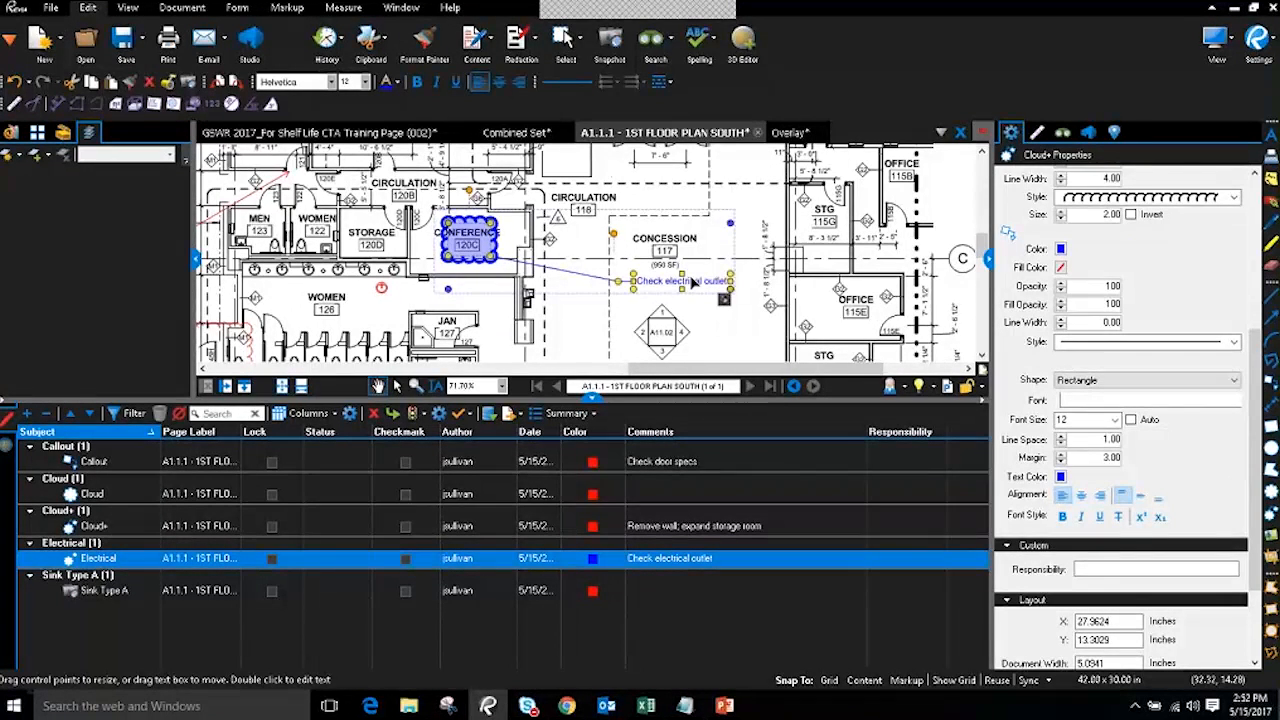
click(796, 258)
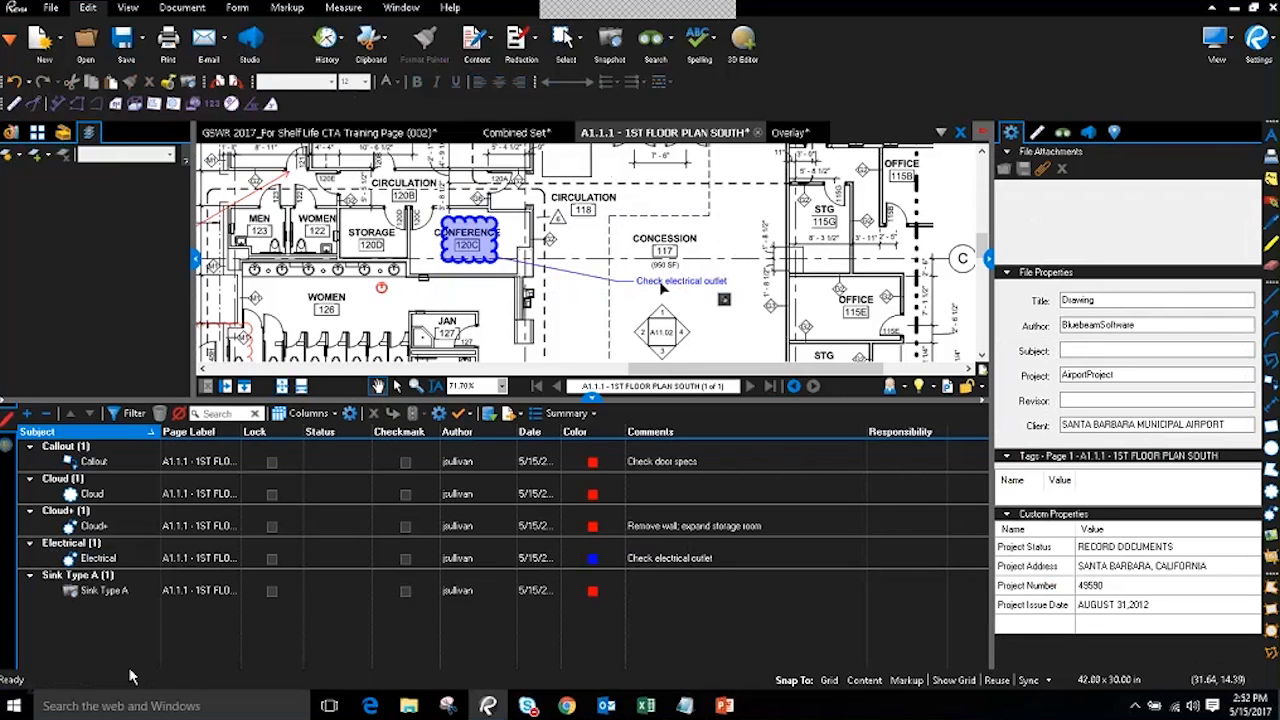
click(98, 559)
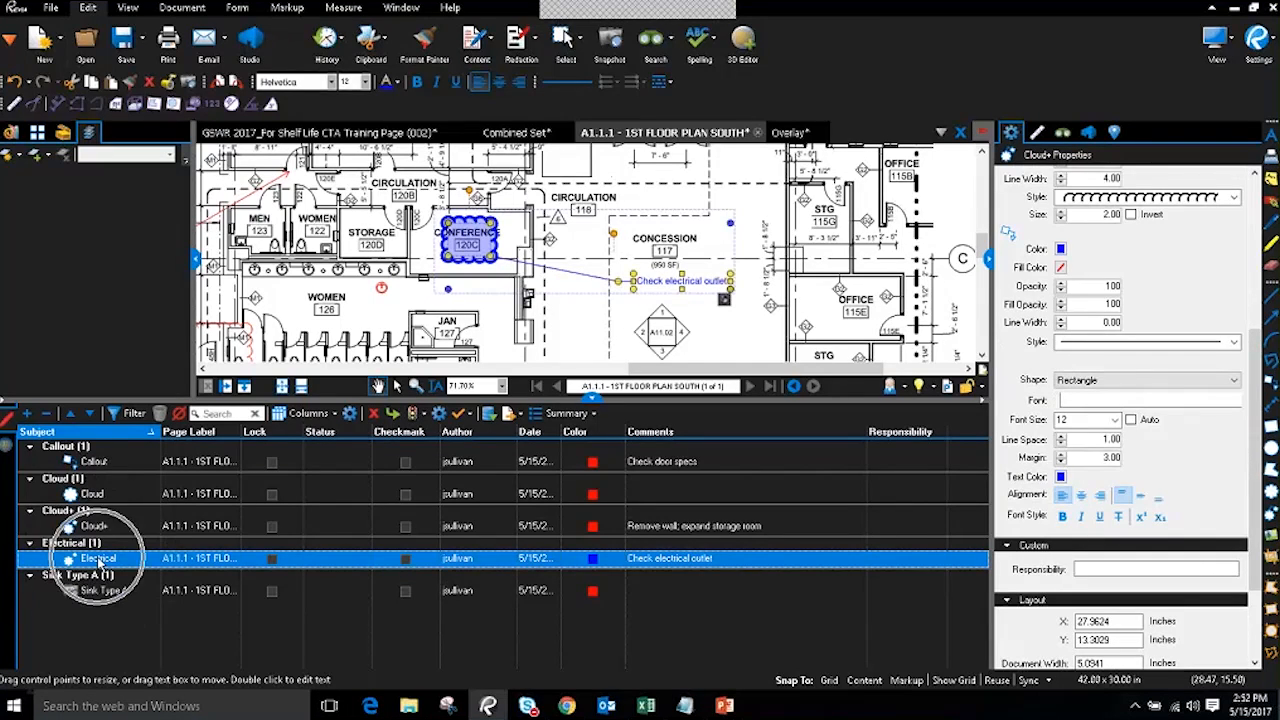
click(461, 258)
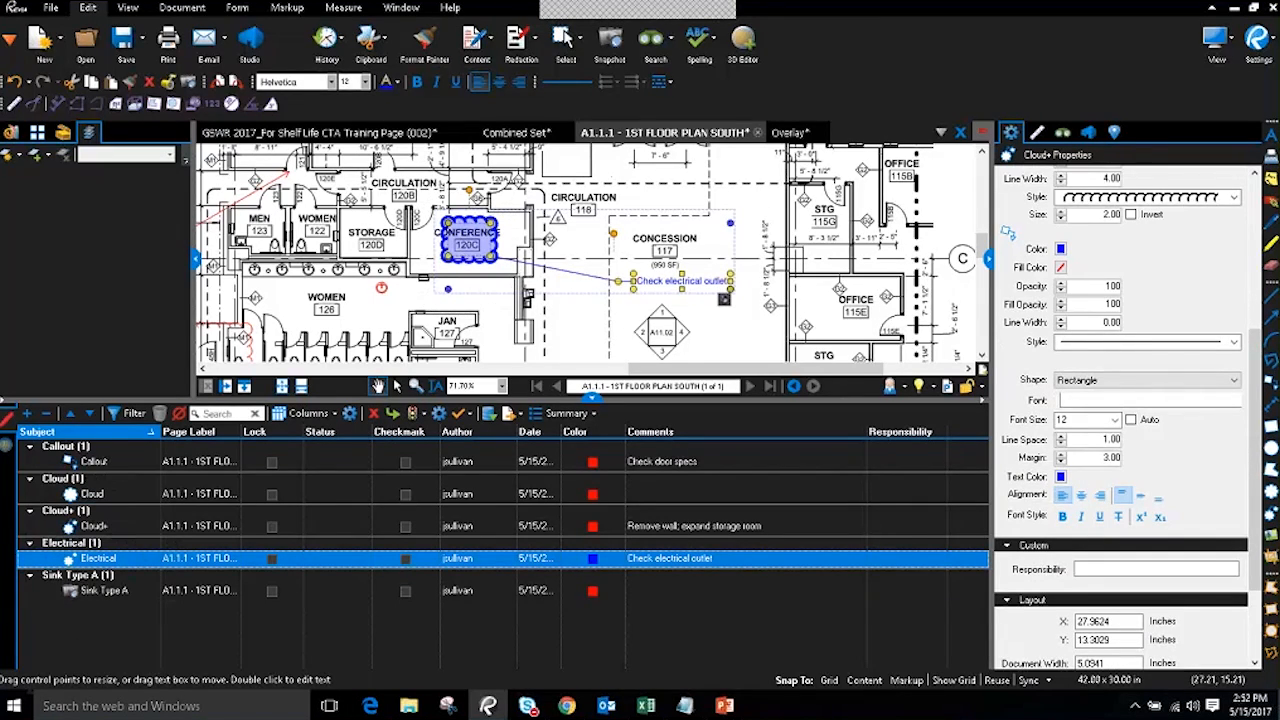
drag(409, 332, 609, 252)
scroll(420, 289, down, 2)
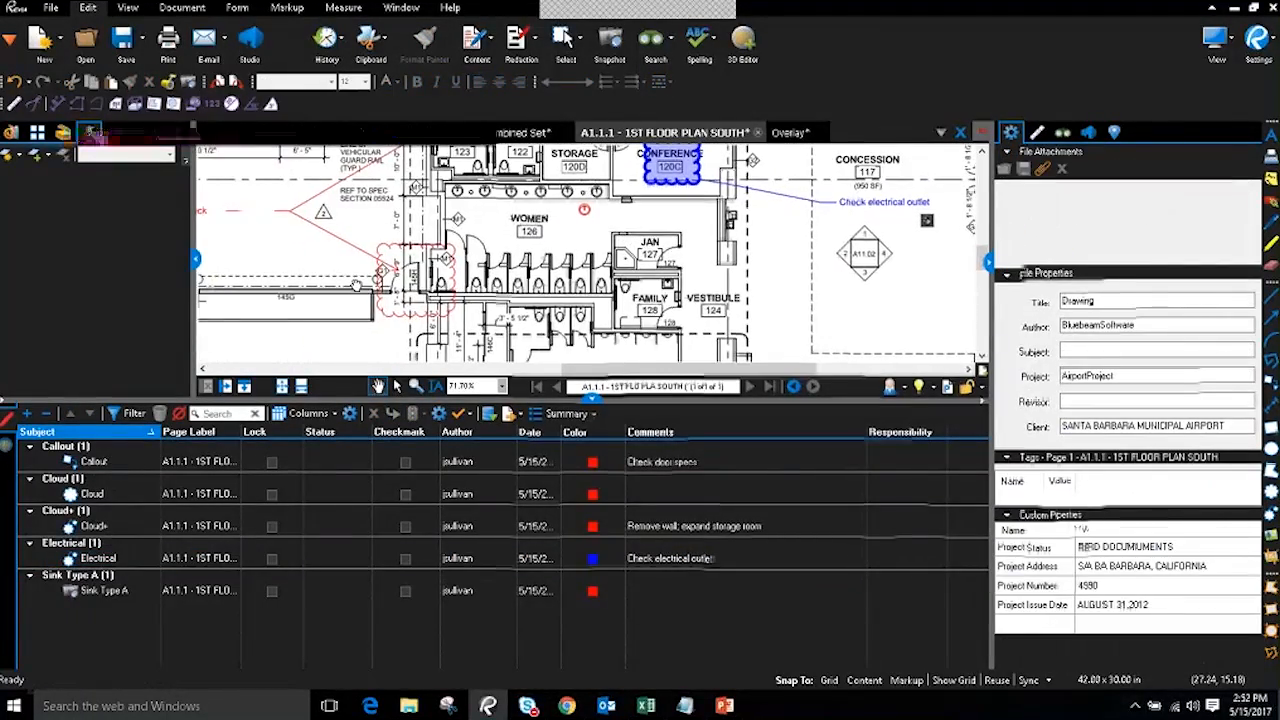
drag(400, 290, 670, 235)
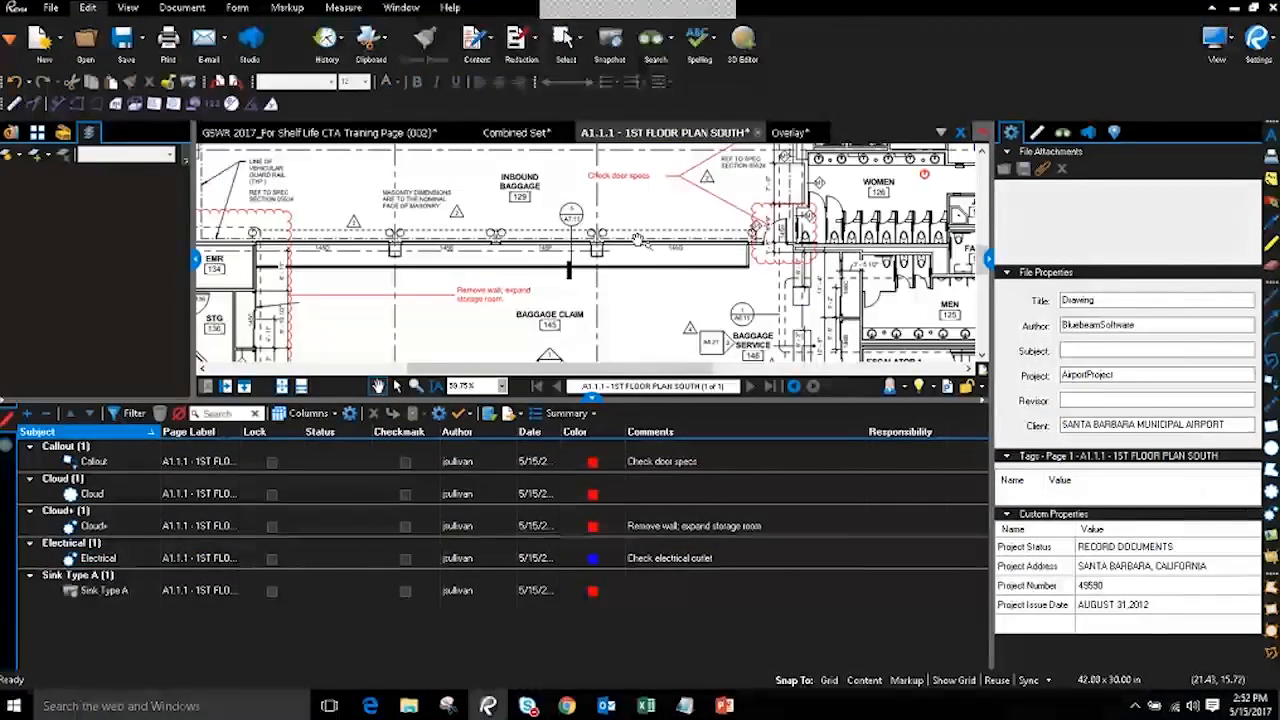
click(464, 295)
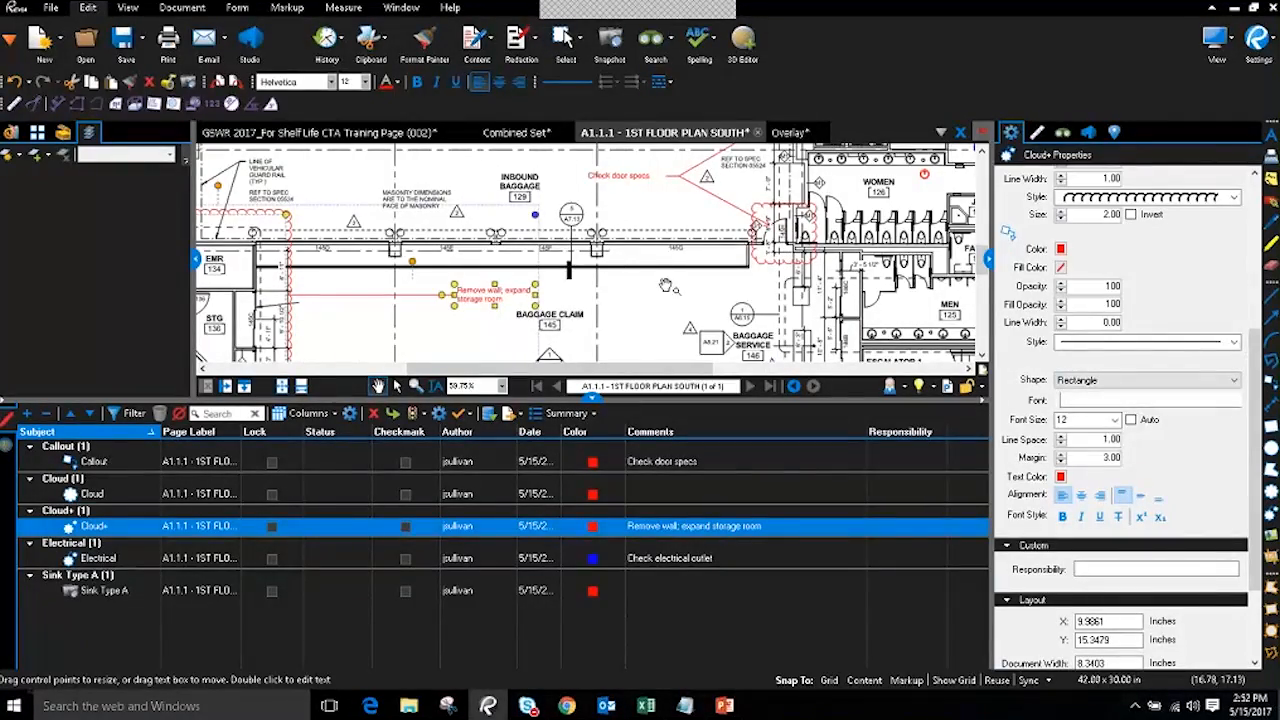
click(636, 276)
scroll(630, 285, down, 6)
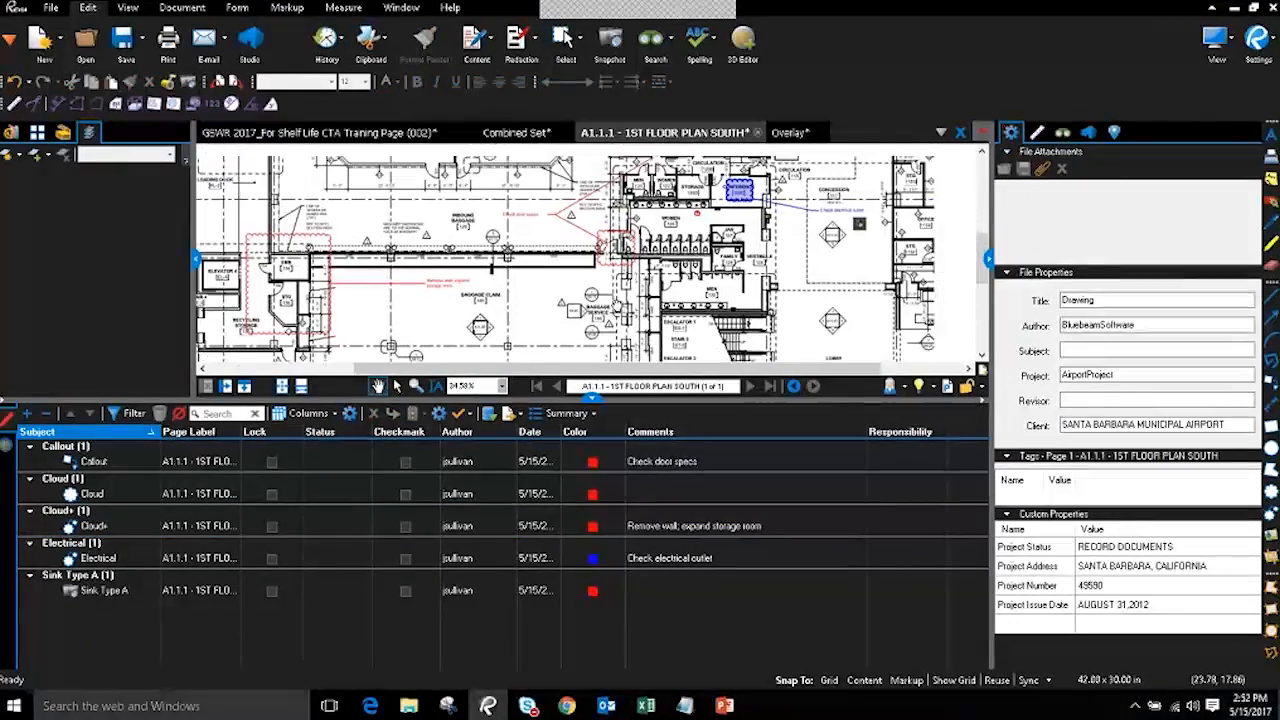
- Hide the markup list and display the Tool Chest with its tool sets beside the floor plan
click(592, 397)
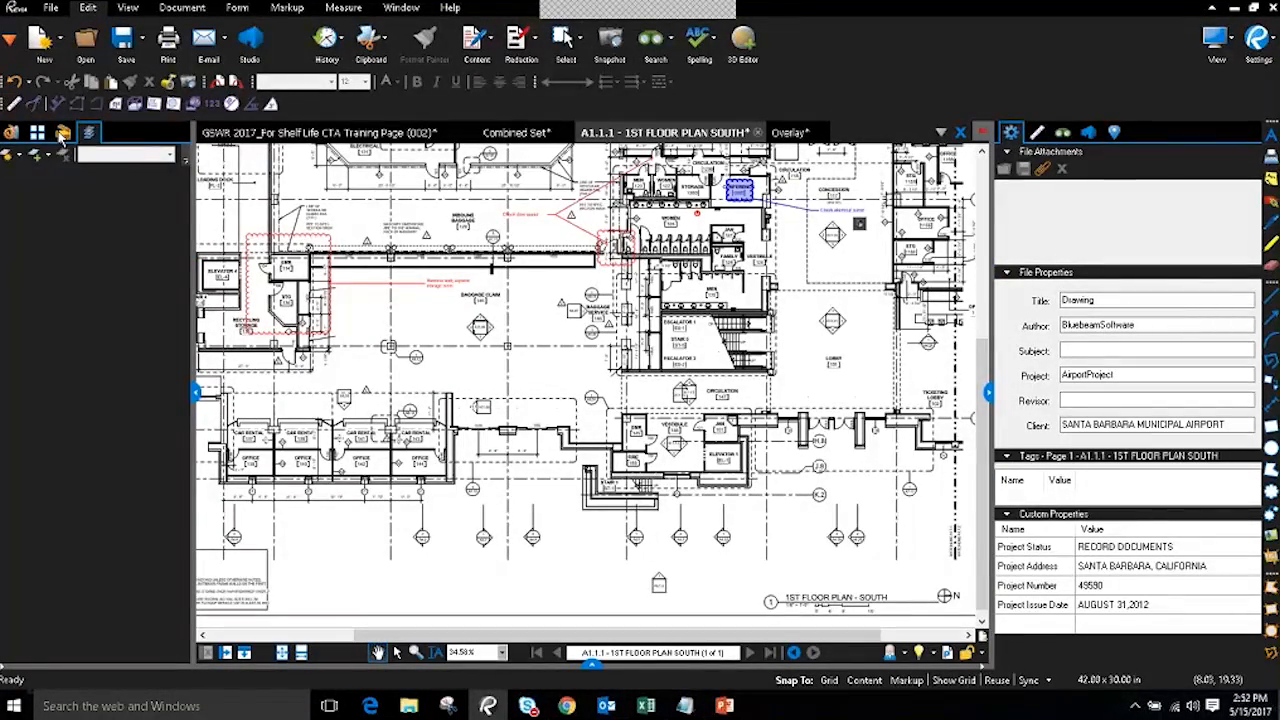
click(62, 133)
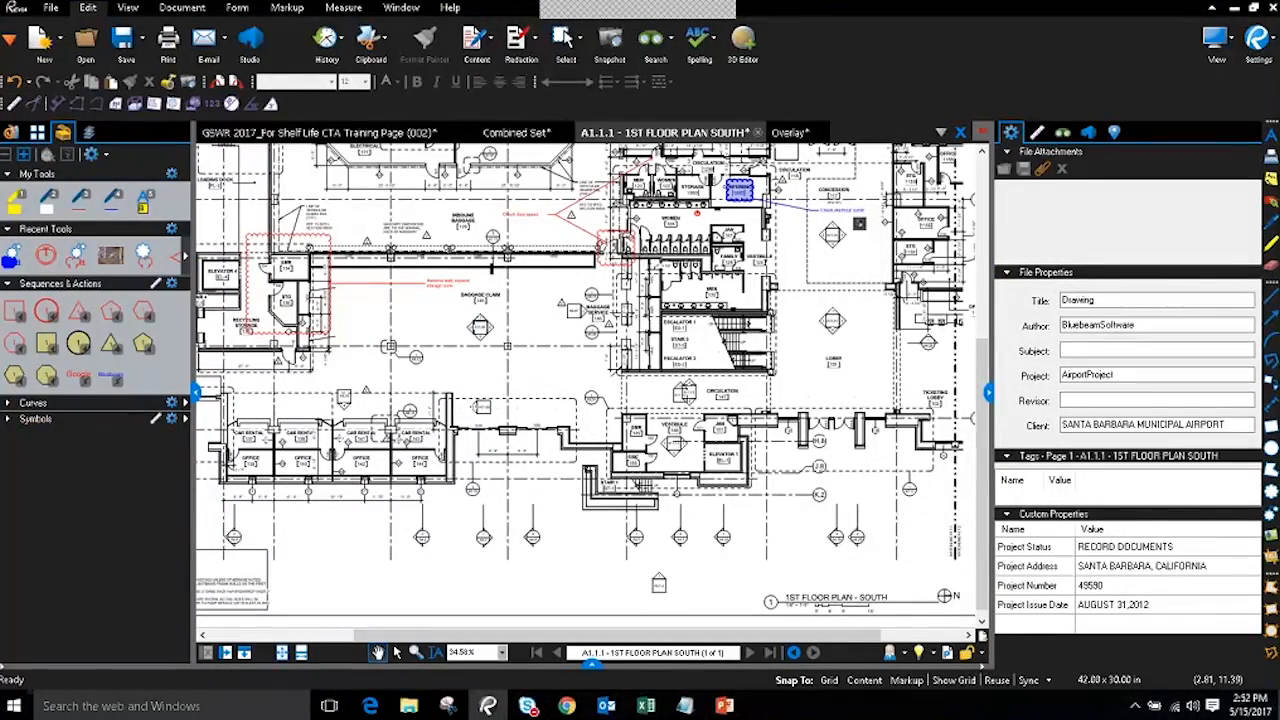
drag(600, 346, 594, 431)
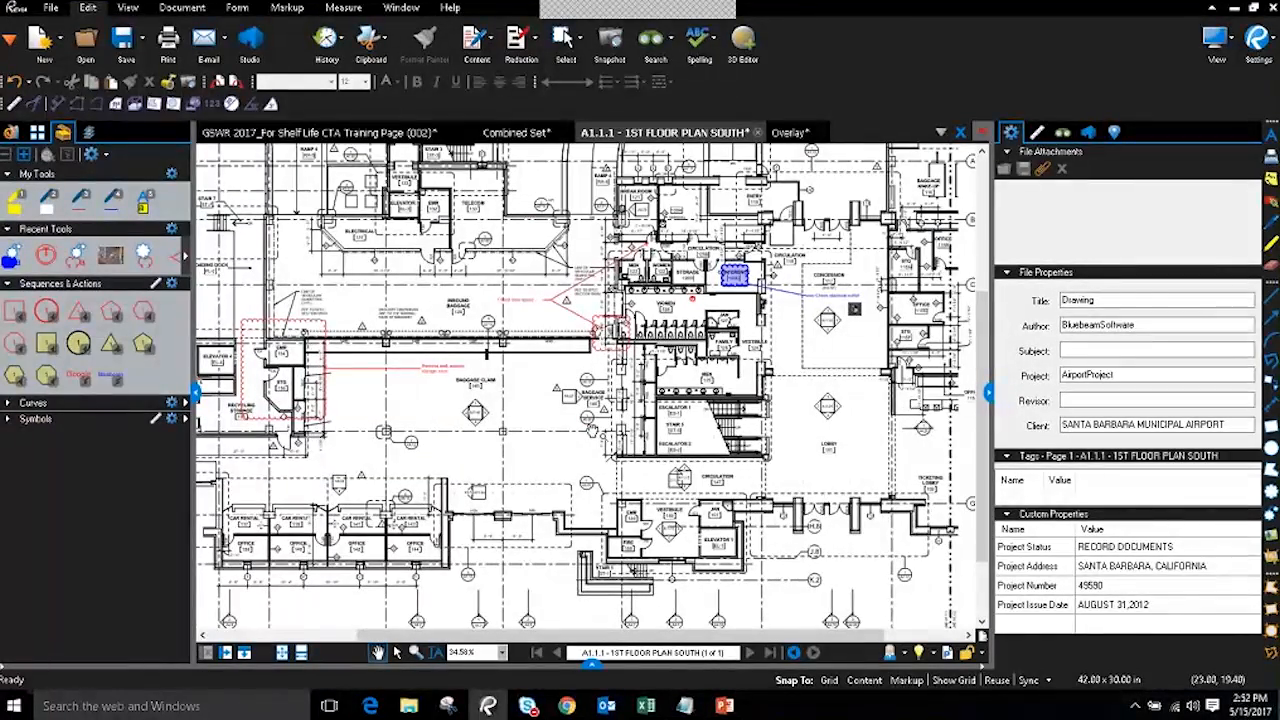
- Place the recently used Sink Type A symbol in the Baggage Claim area and add that tool to the My Tools set
click(46, 256)
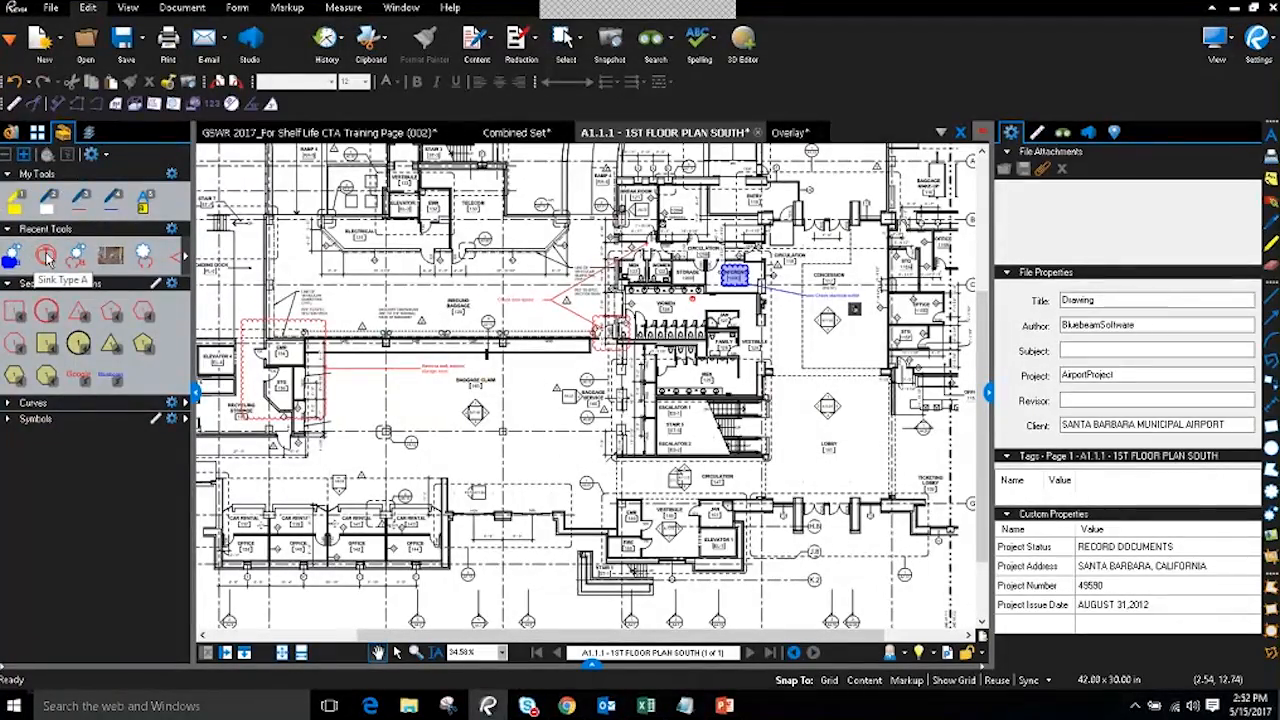
scroll(507, 385, up, 5)
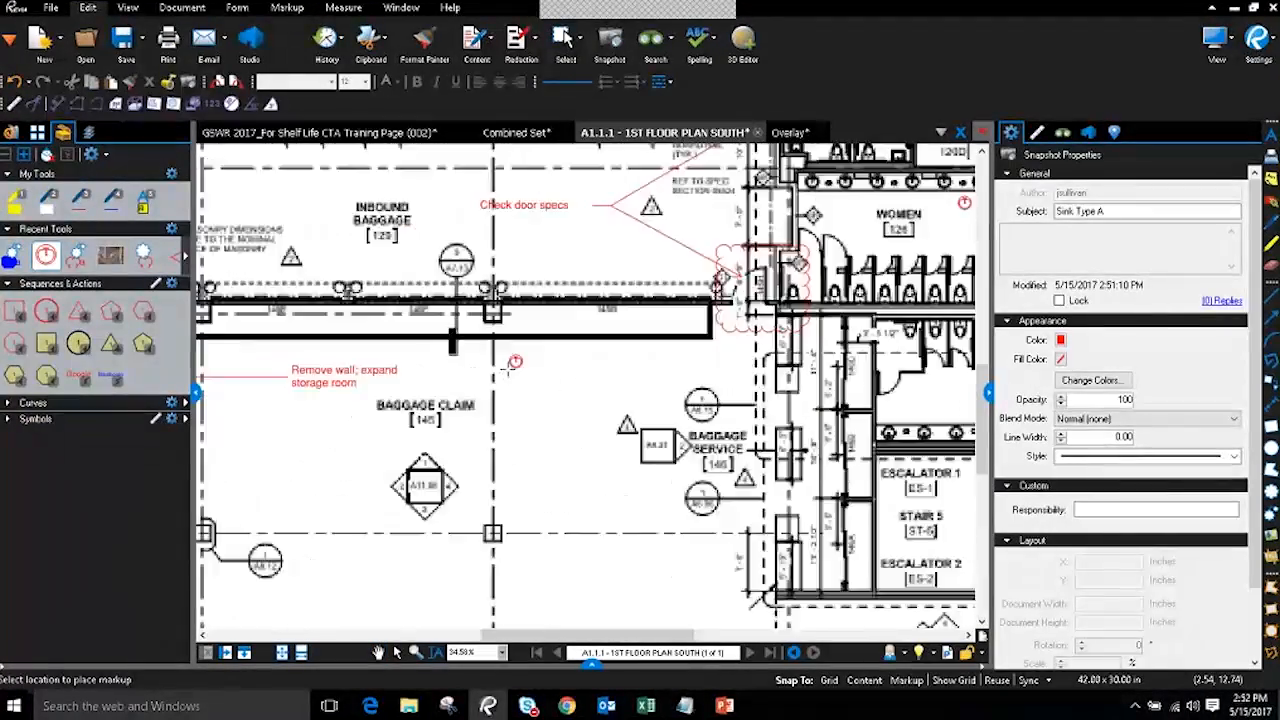
click(527, 388)
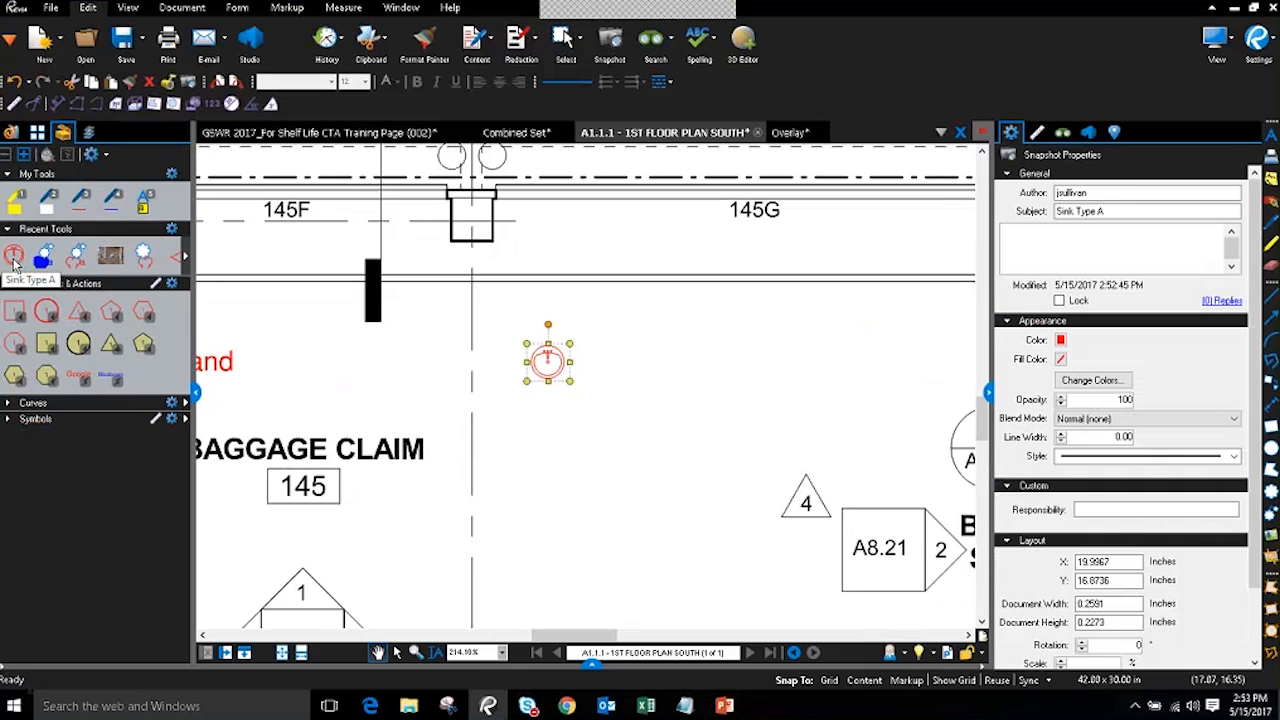
click(13, 257)
drag(13, 259, 172, 202)
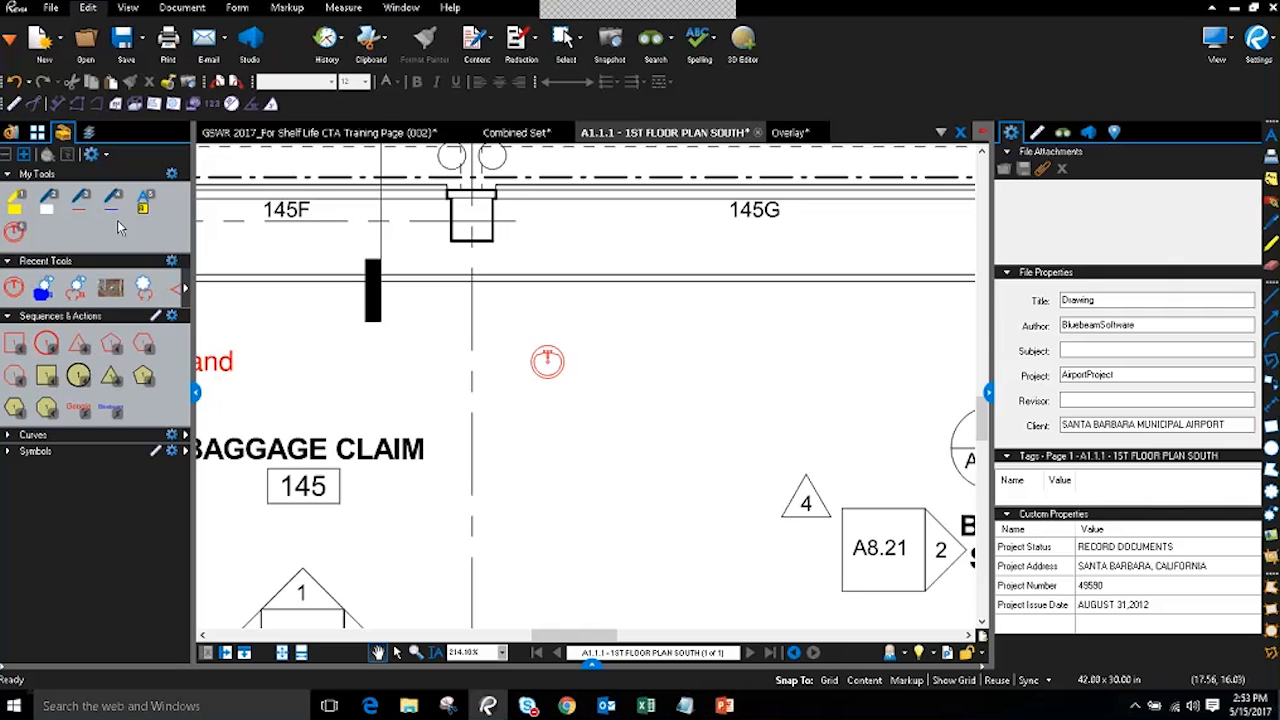
- Create a new tool set titled "Webinar" and save it to the Desktop
click(91, 156)
click(758, 444)
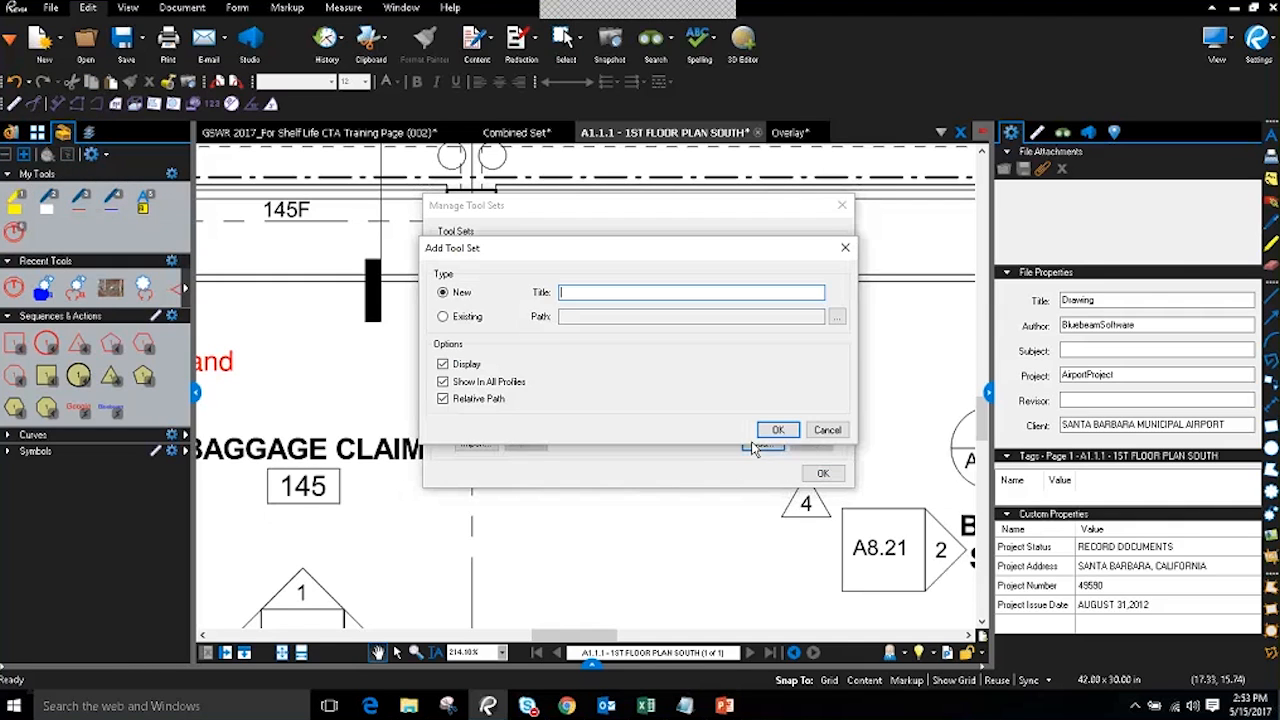
text(Webinar)
click(778, 430)
click(452, 373)
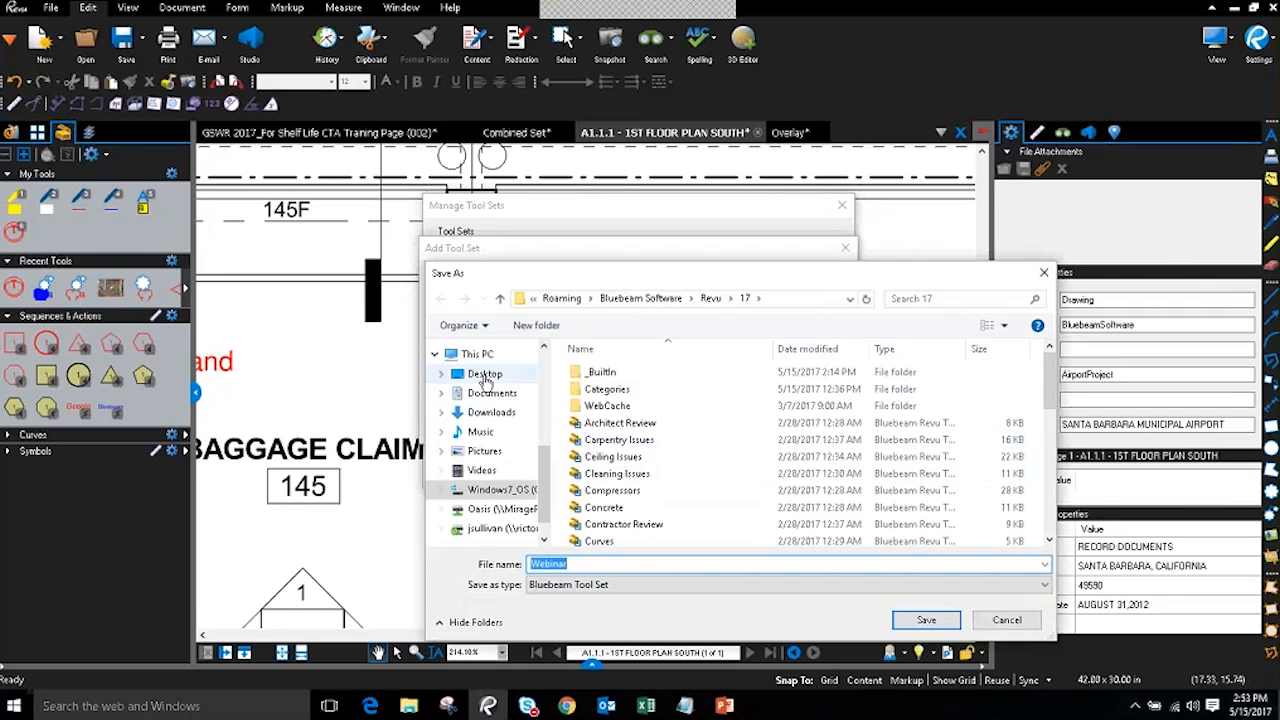
click(926, 620)
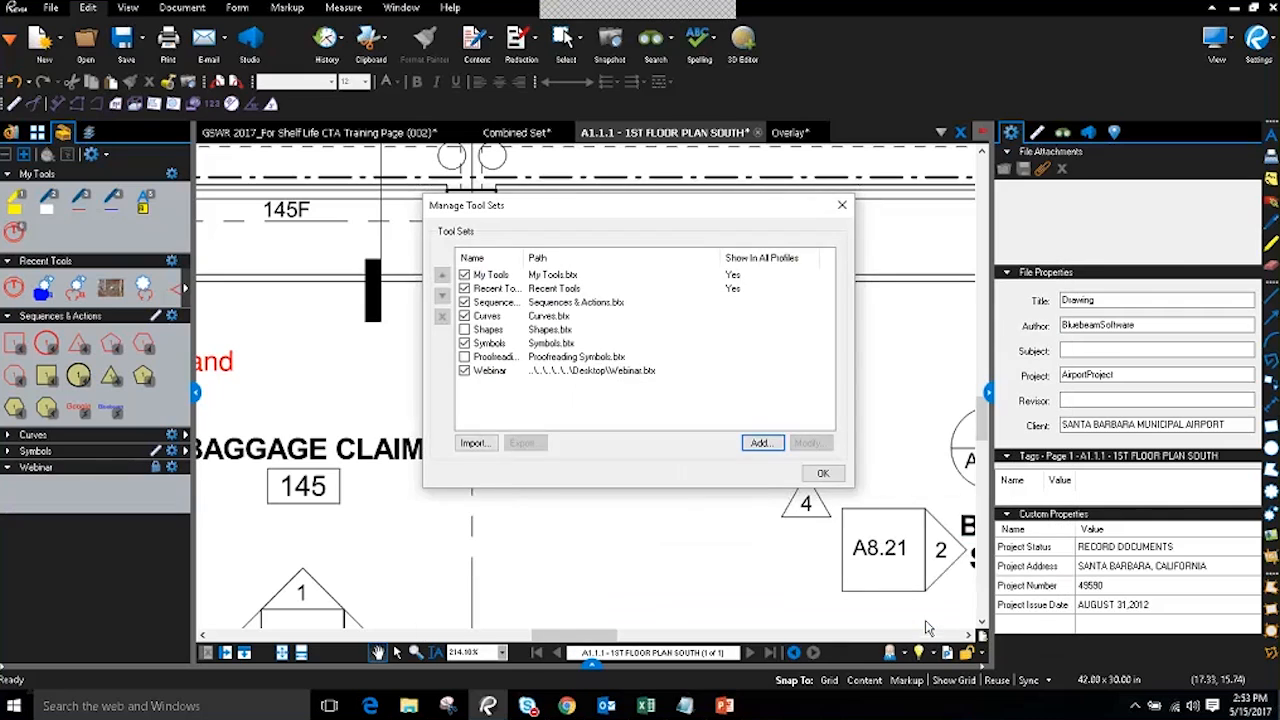
click(823, 473)
- Add the Sink Type A symbol placed in Baggage Claim to the Webinar tool set
click(56, 497)
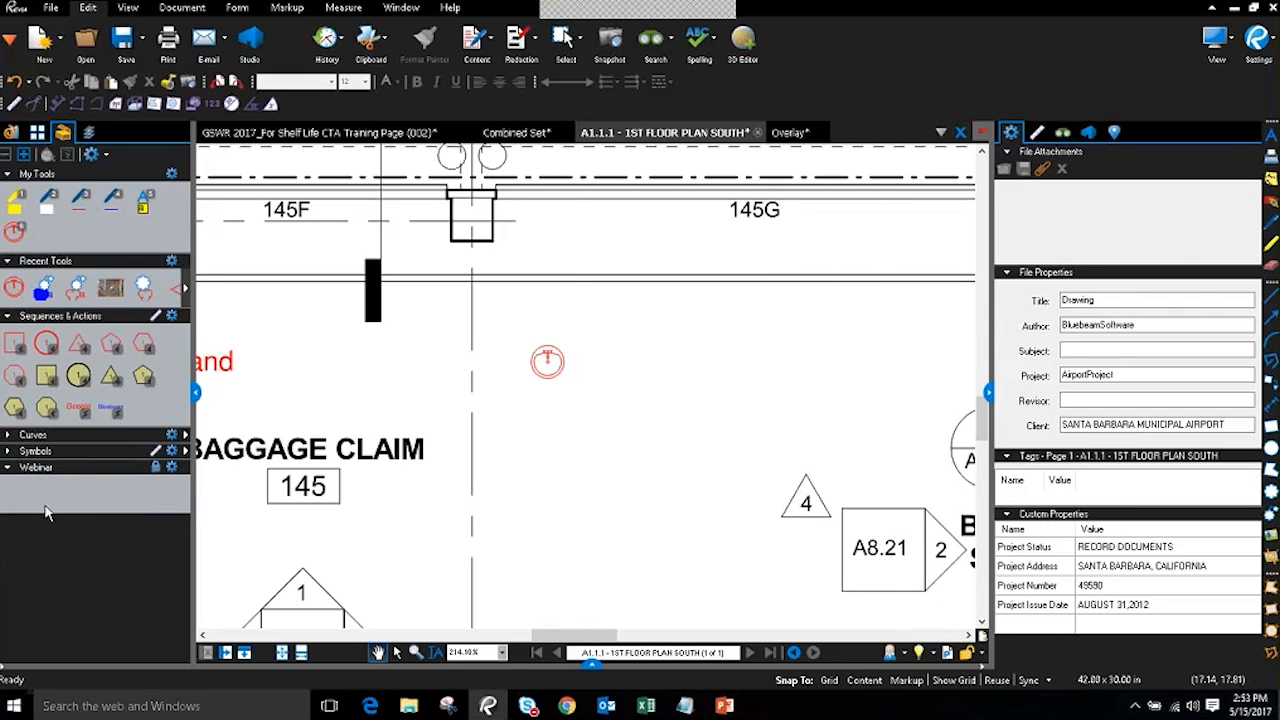
scroll(429, 471, down, 4)
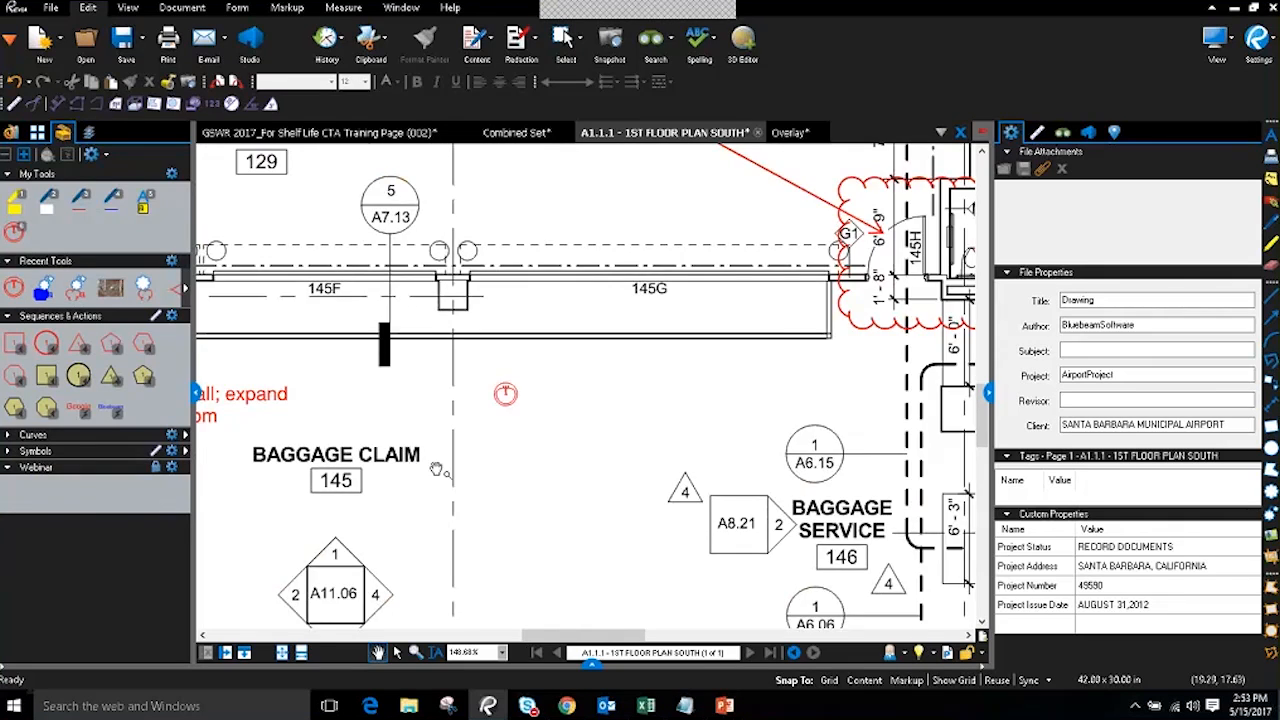
scroll(437, 466, up, 5)
click(557, 342)
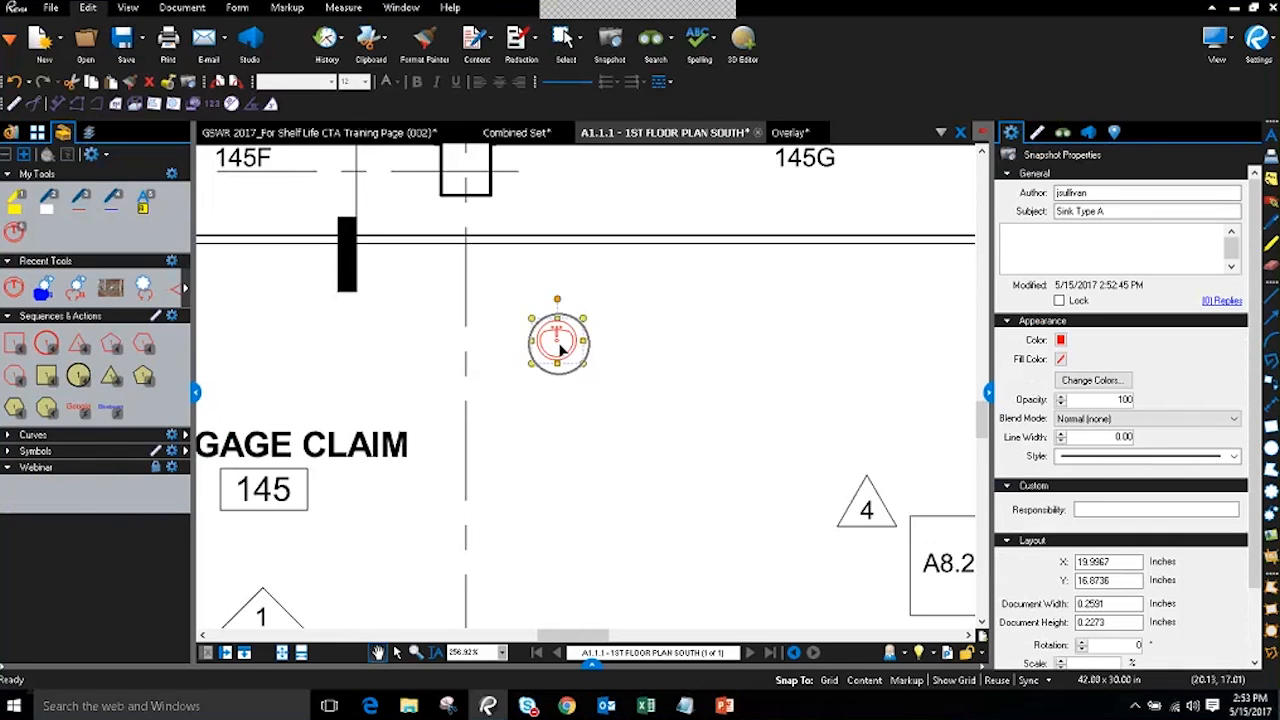
right_click(557, 343)
mouse_move(662, 620)
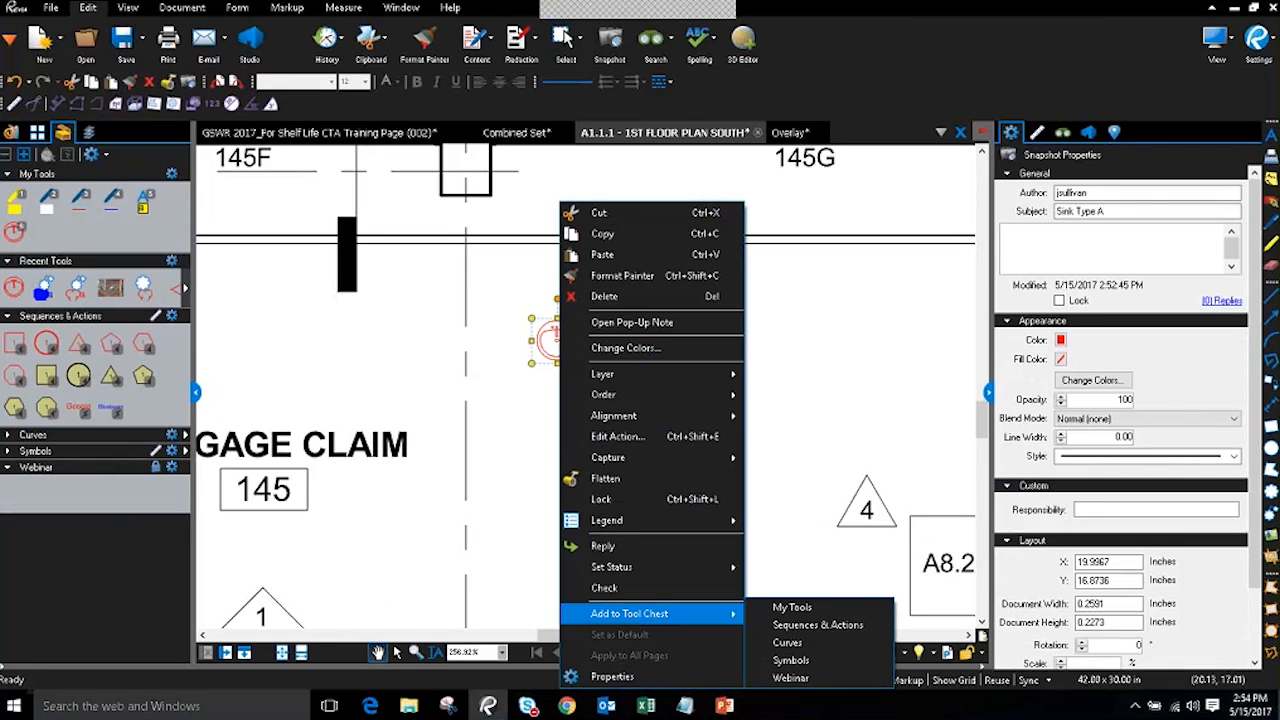
click(818, 683)
click(706, 372)
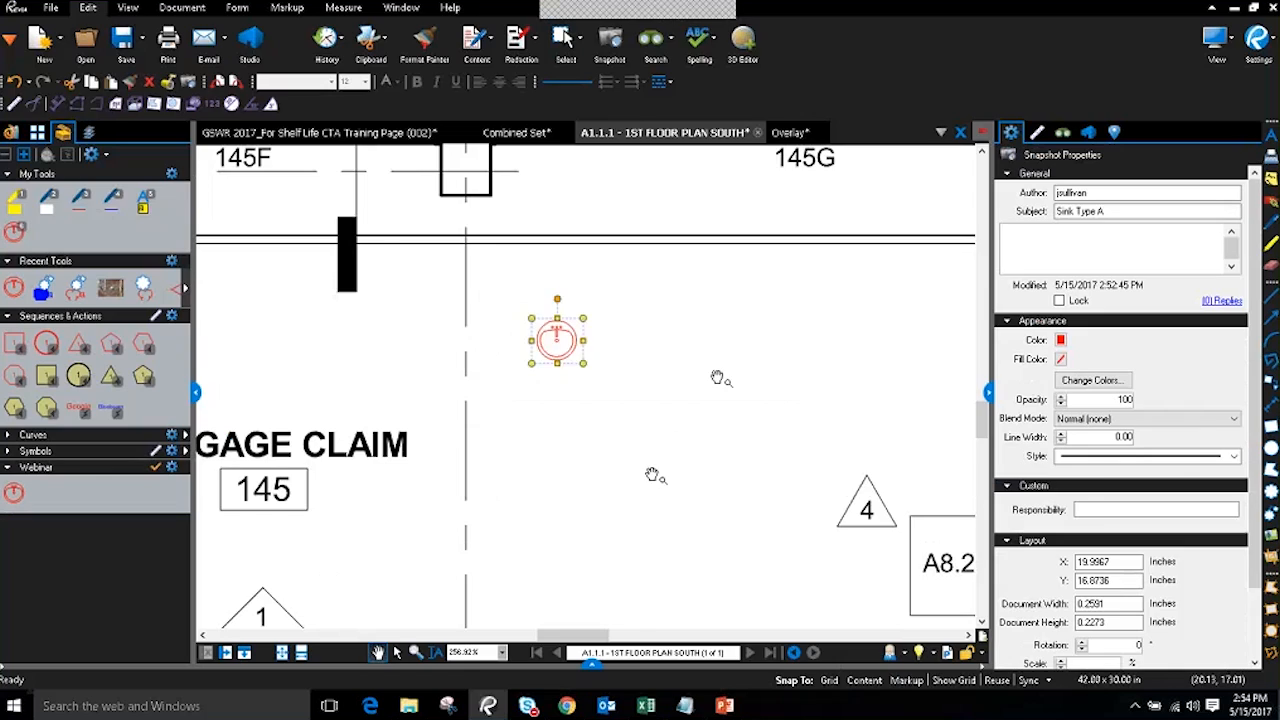
- Add the "Check electrical outlet" cloud callout to the Webinar tool set and deselect it
scroll(660, 474, down, 4)
drag(818, 447, 380, 556)
scroll(530, 395, up, 4)
click(576, 393)
right_click(575, 390)
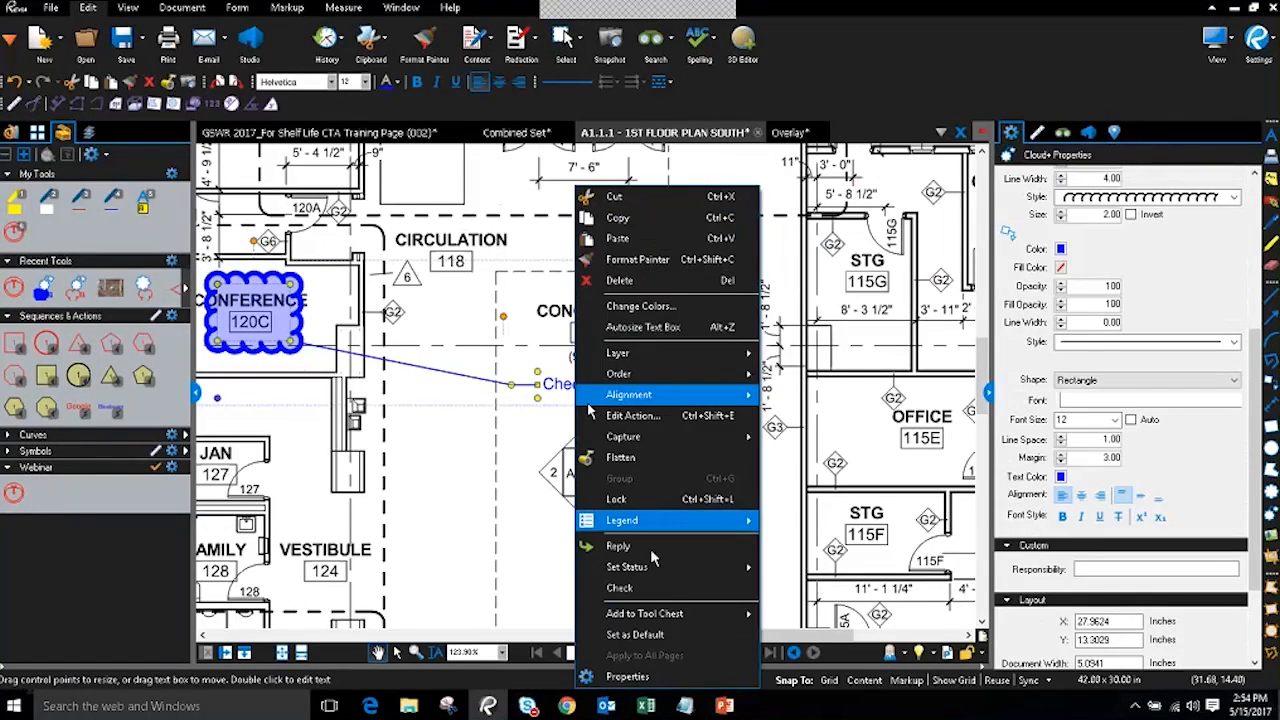
mouse_move(730, 613)
click(826, 678)
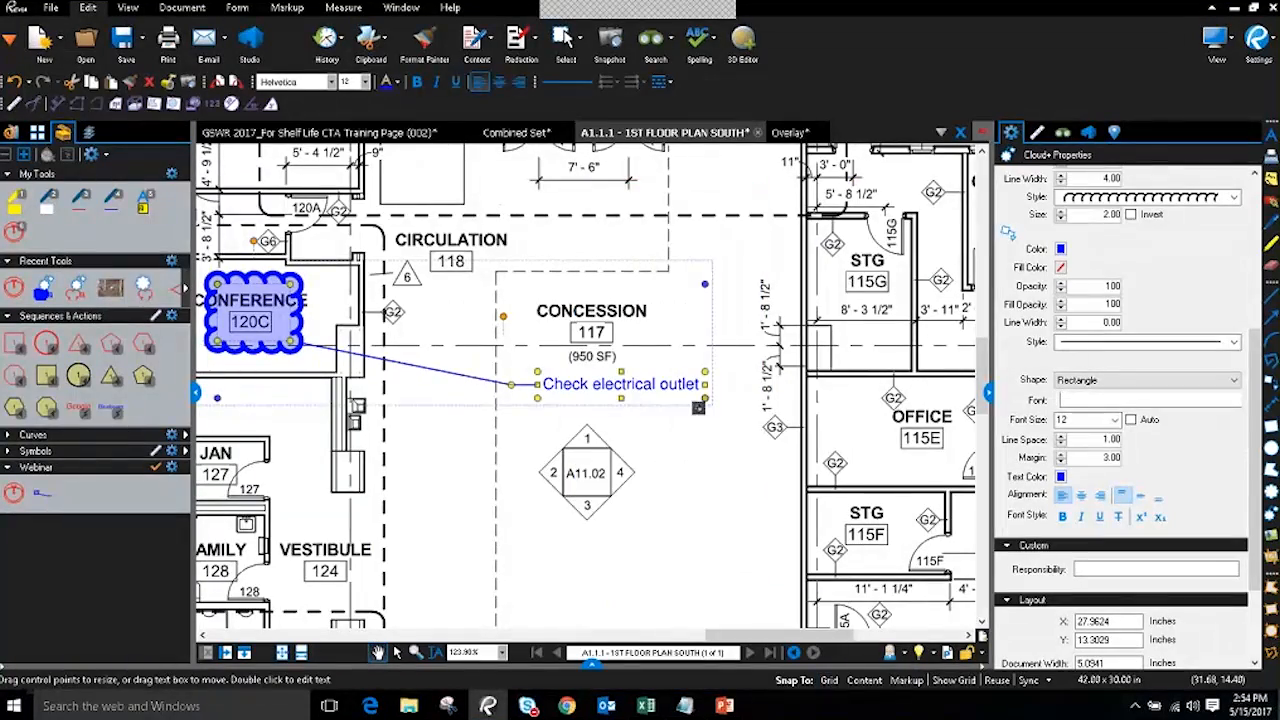
click(478, 530)
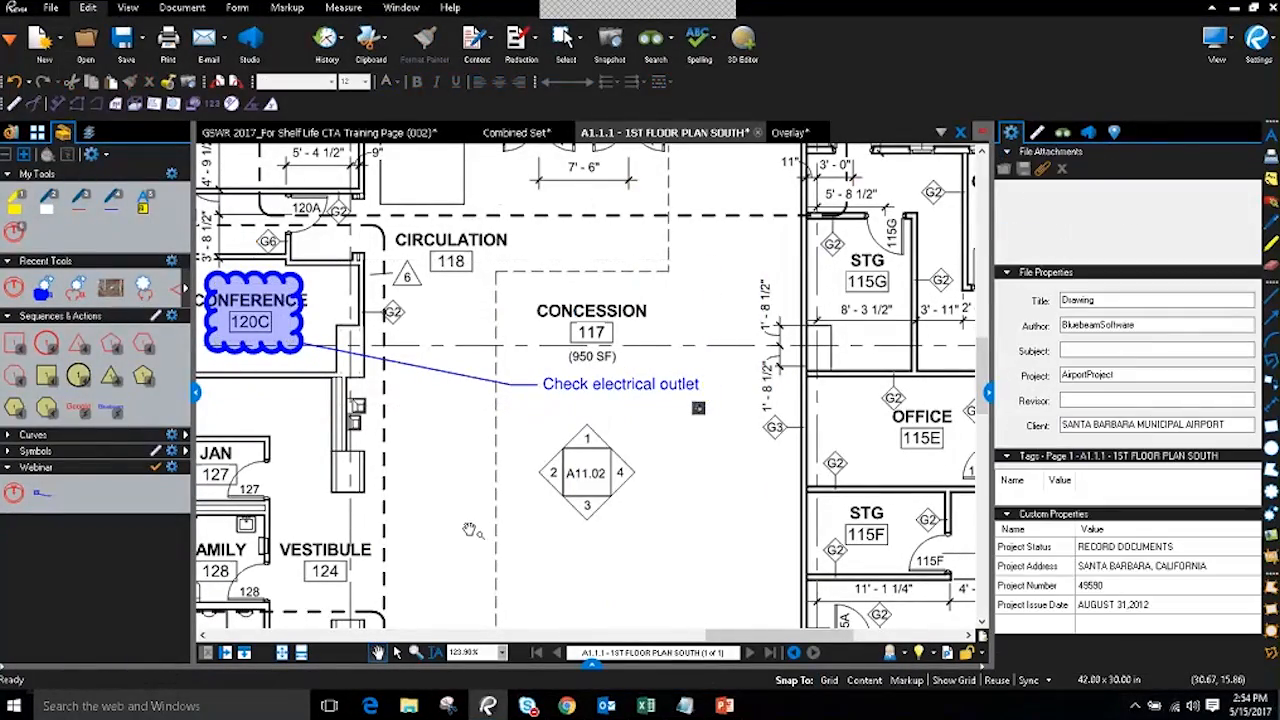
- Place a copy of the Webinar set's "Check electrical outlet" cloud callout over Family room 128 and delete that copy
scroll(540, 495, down, 3)
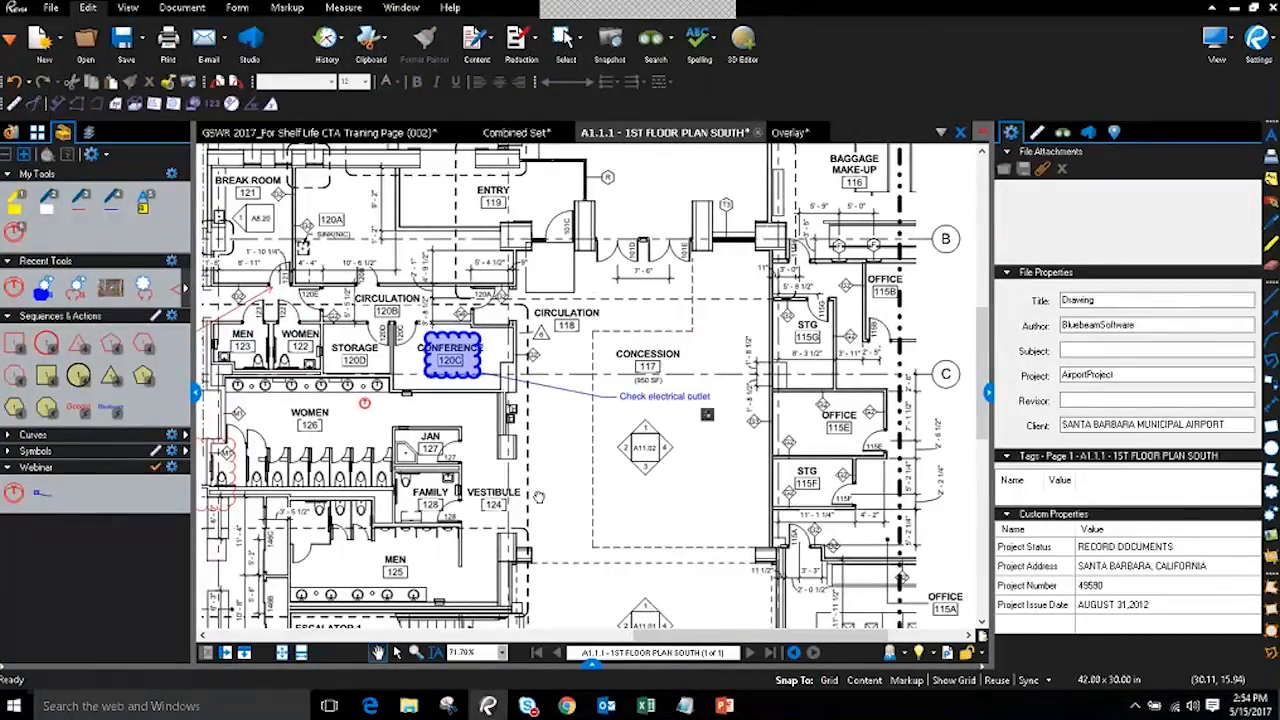
drag(545, 493, 596, 450)
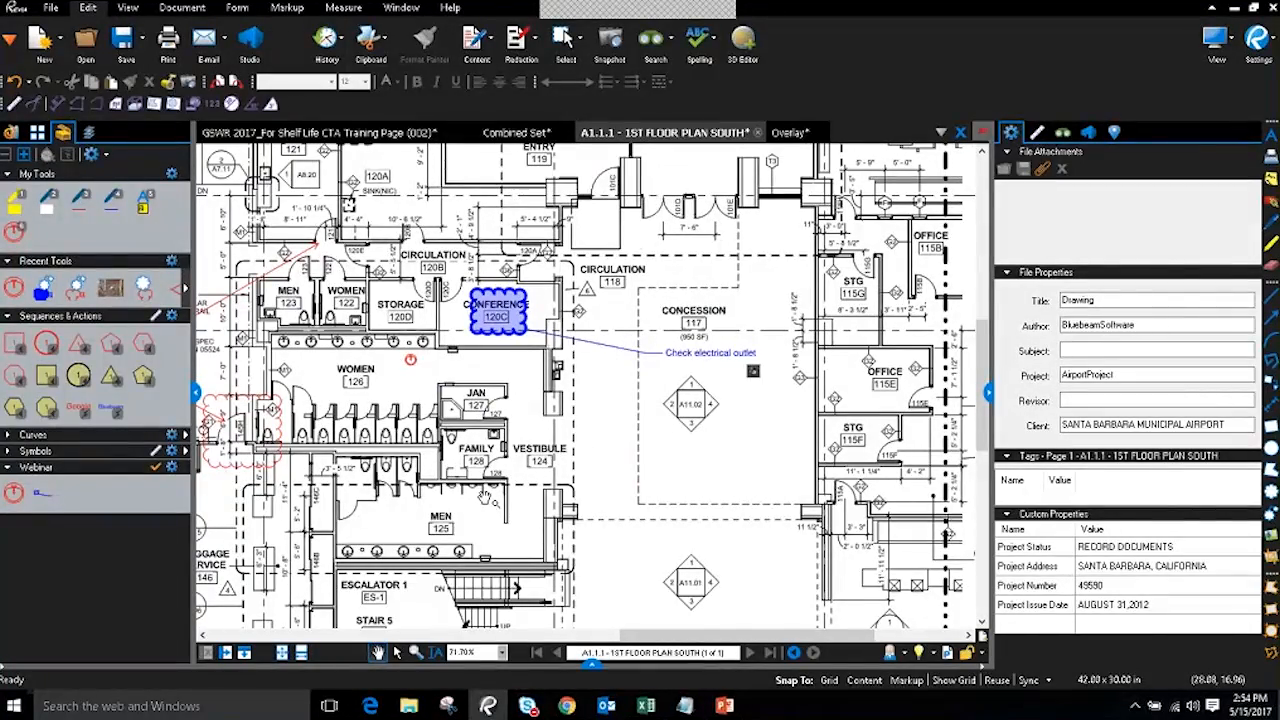
click(503, 312)
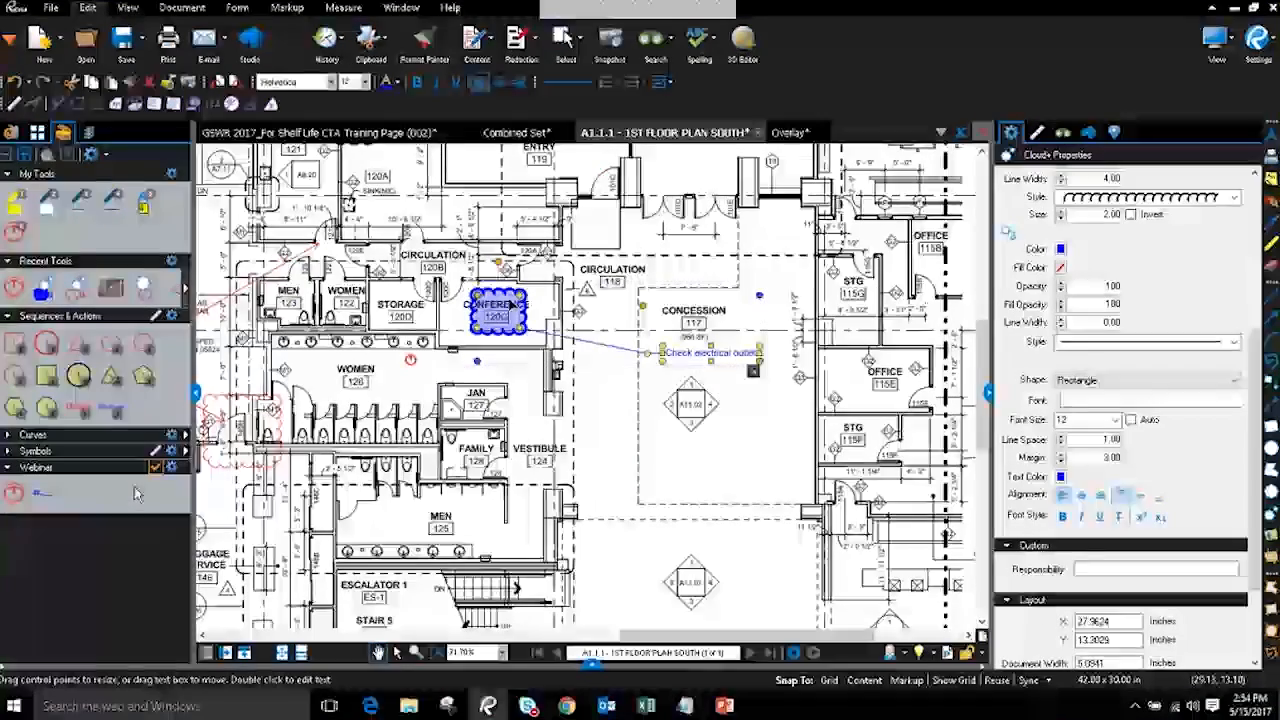
click(43, 494)
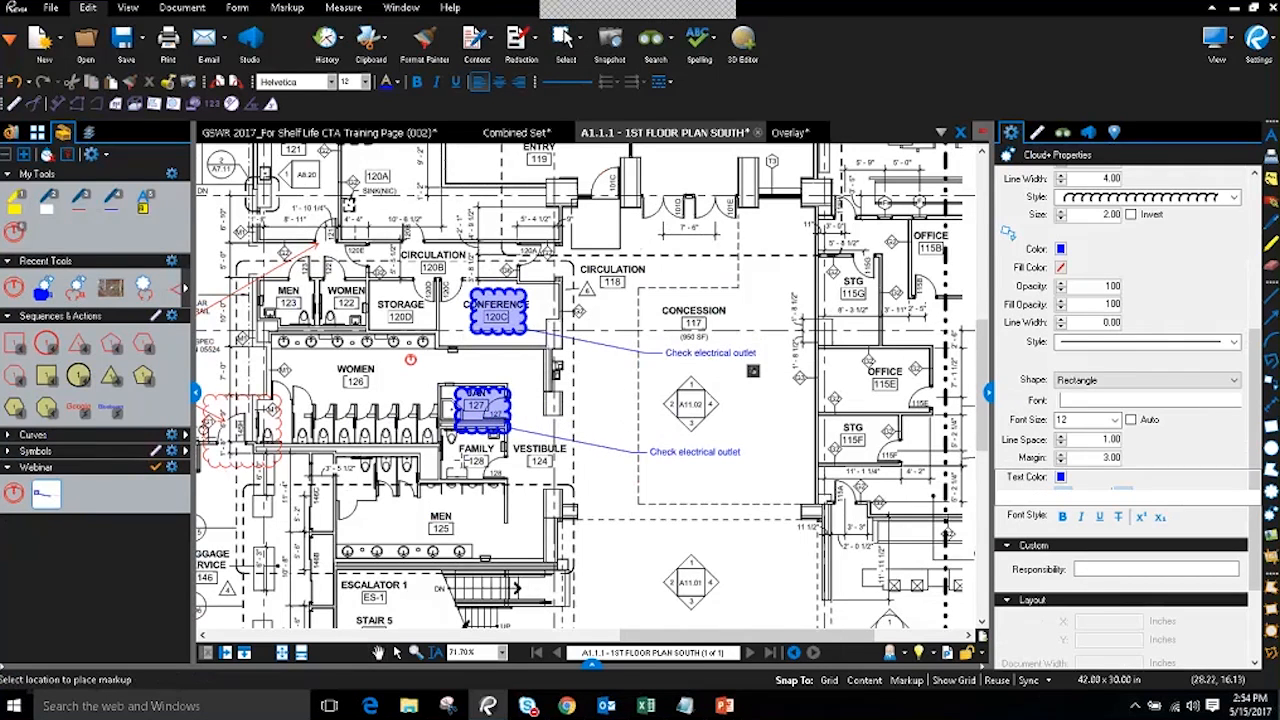
key(Escape)
click(44, 493)
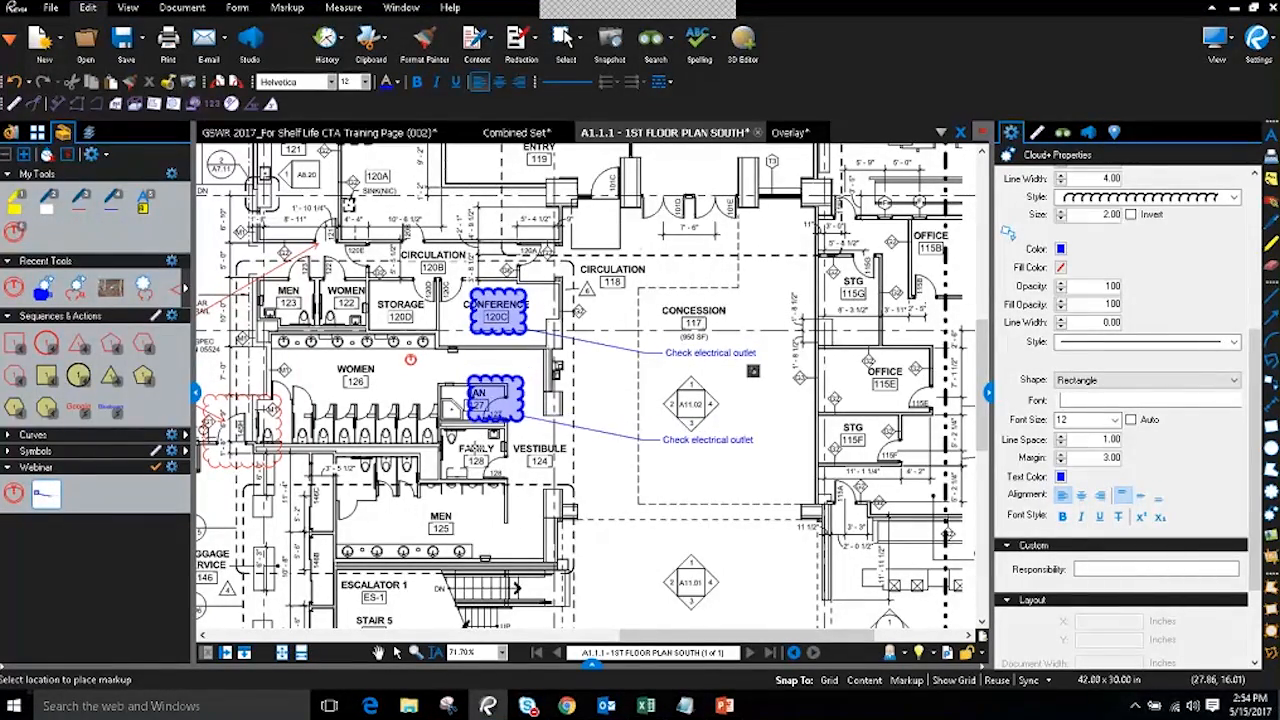
click(660, 500)
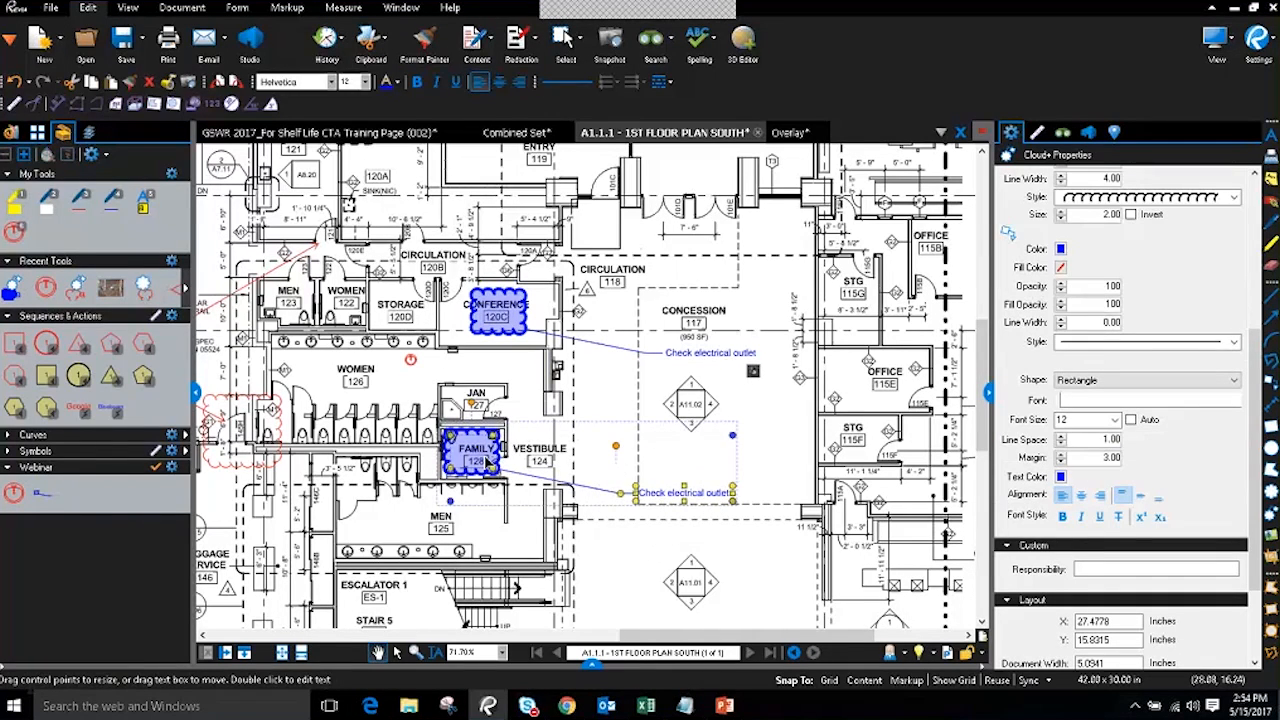
key(Delete)
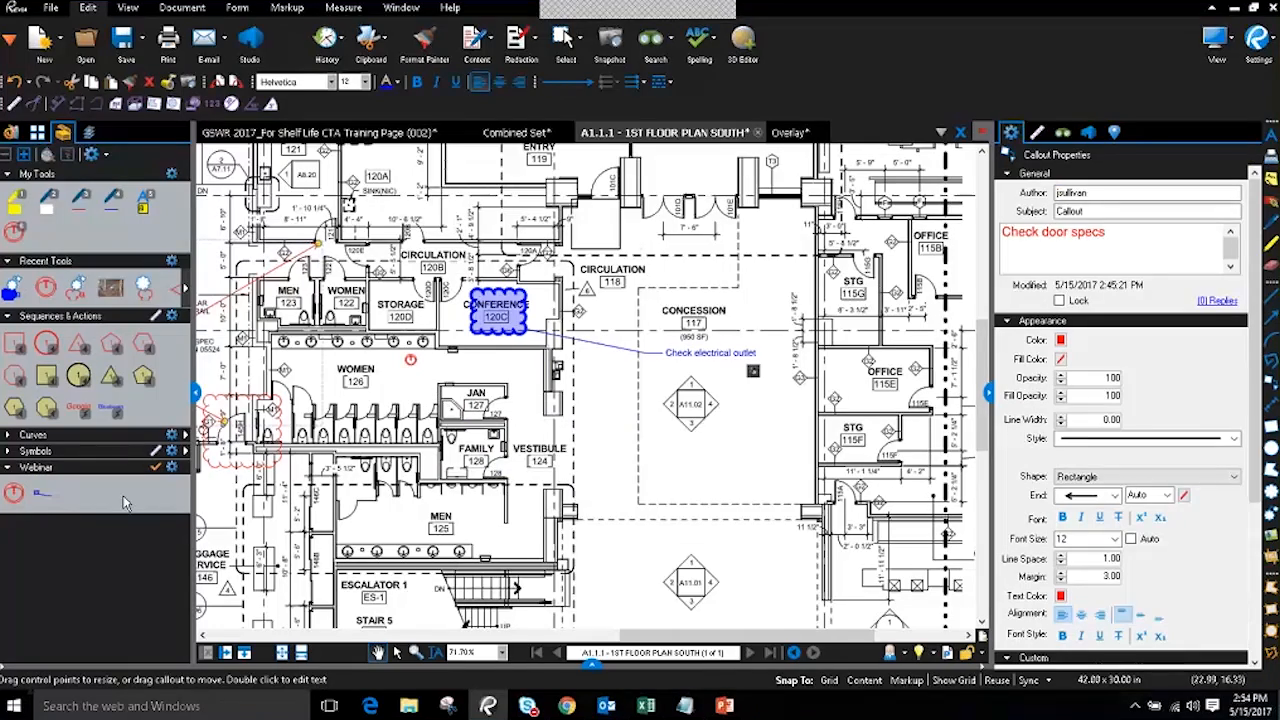
- Switch the cloud callout tool in the Webinar tool set to Properties Mode
click(43, 498)
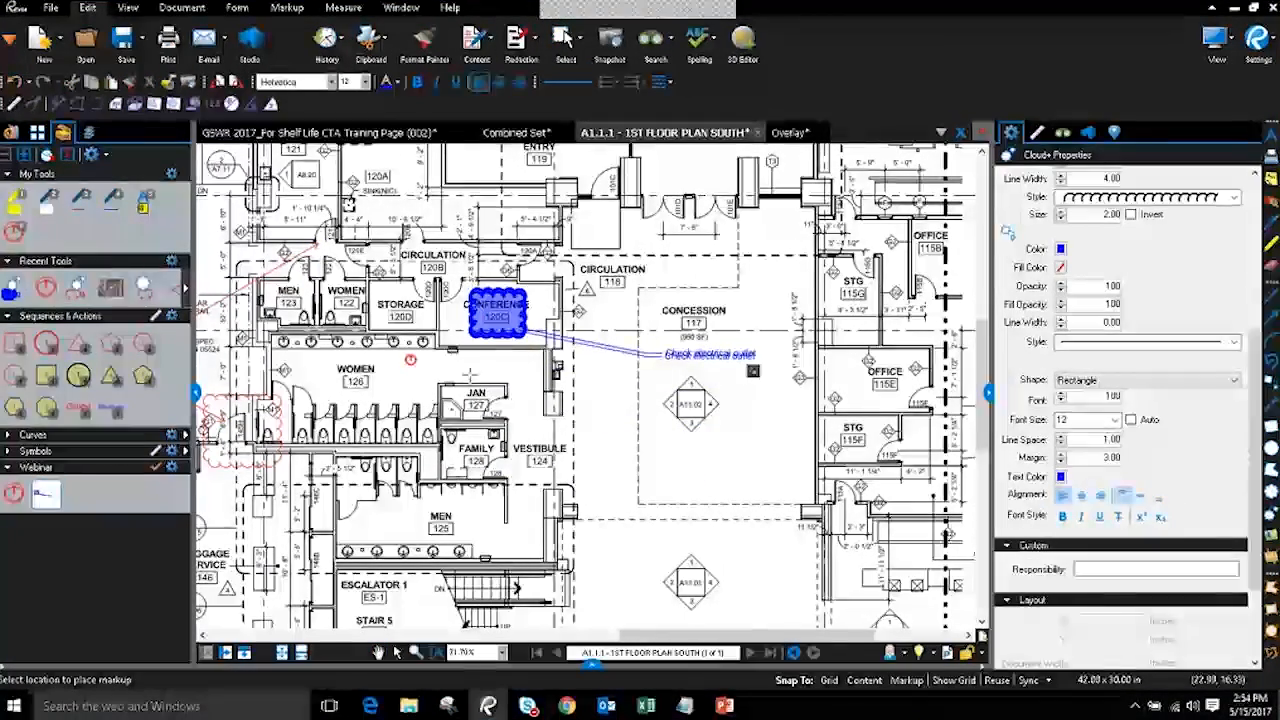
key(Escape)
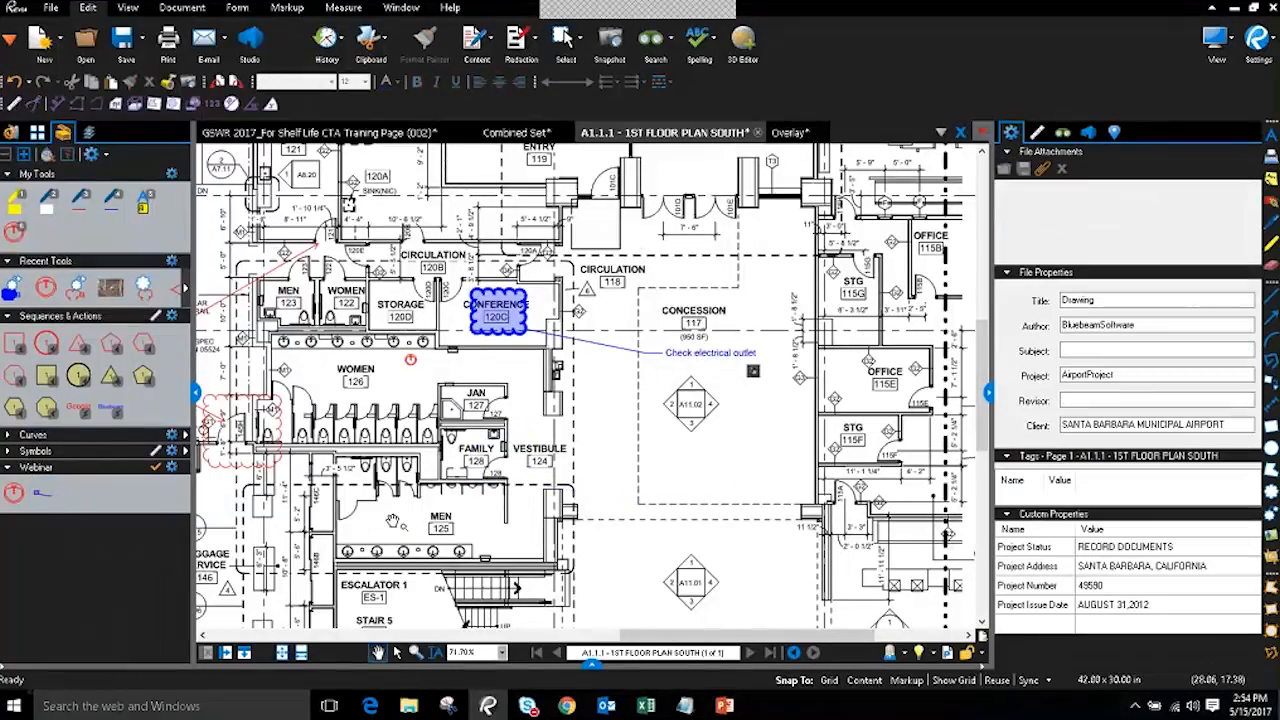
right_click(43, 498)
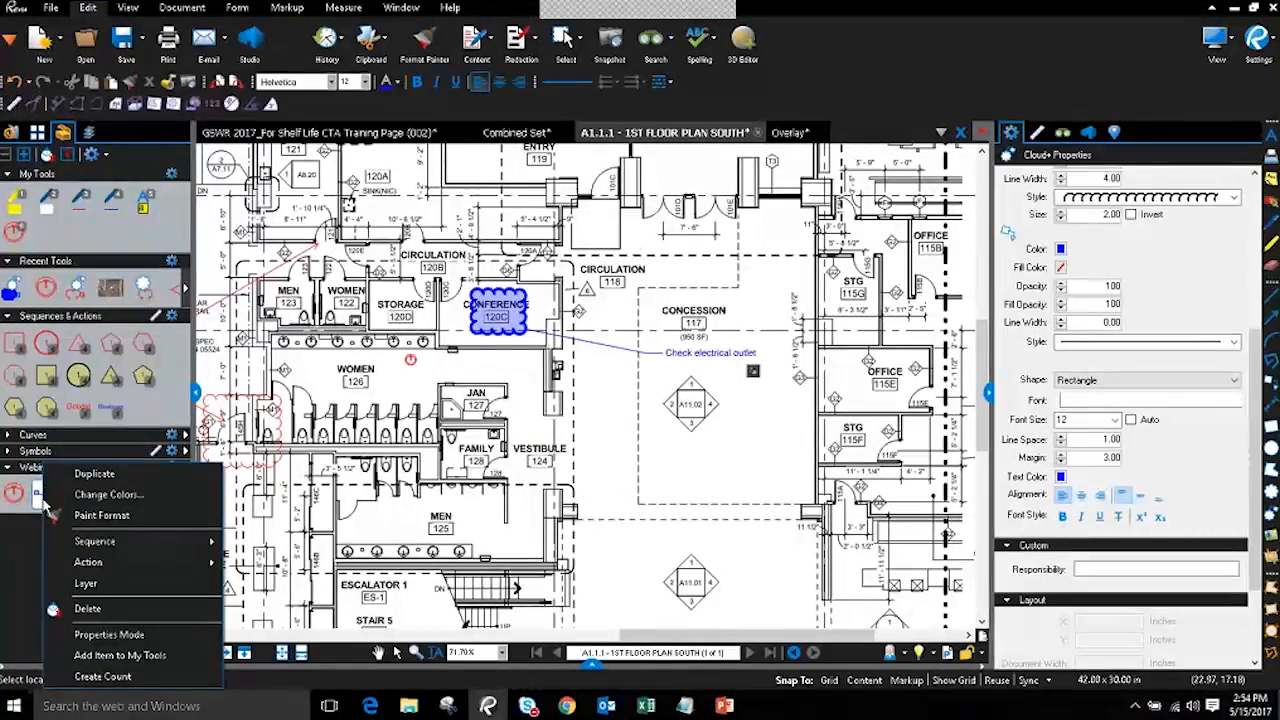
click(140, 636)
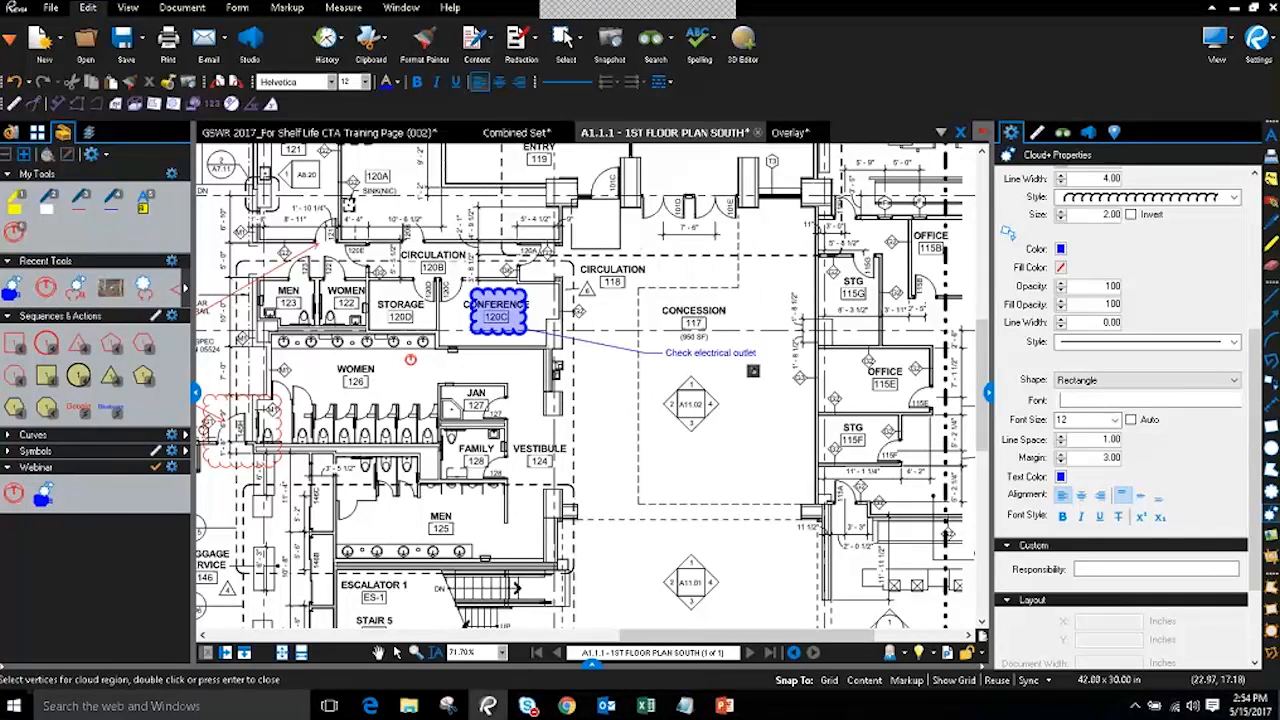
- Draw a new cloud callout in Men's room 125 with the Webinar cloud tool and enter "Text" as its note
click(38, 505)
drag(447, 535, 482, 568)
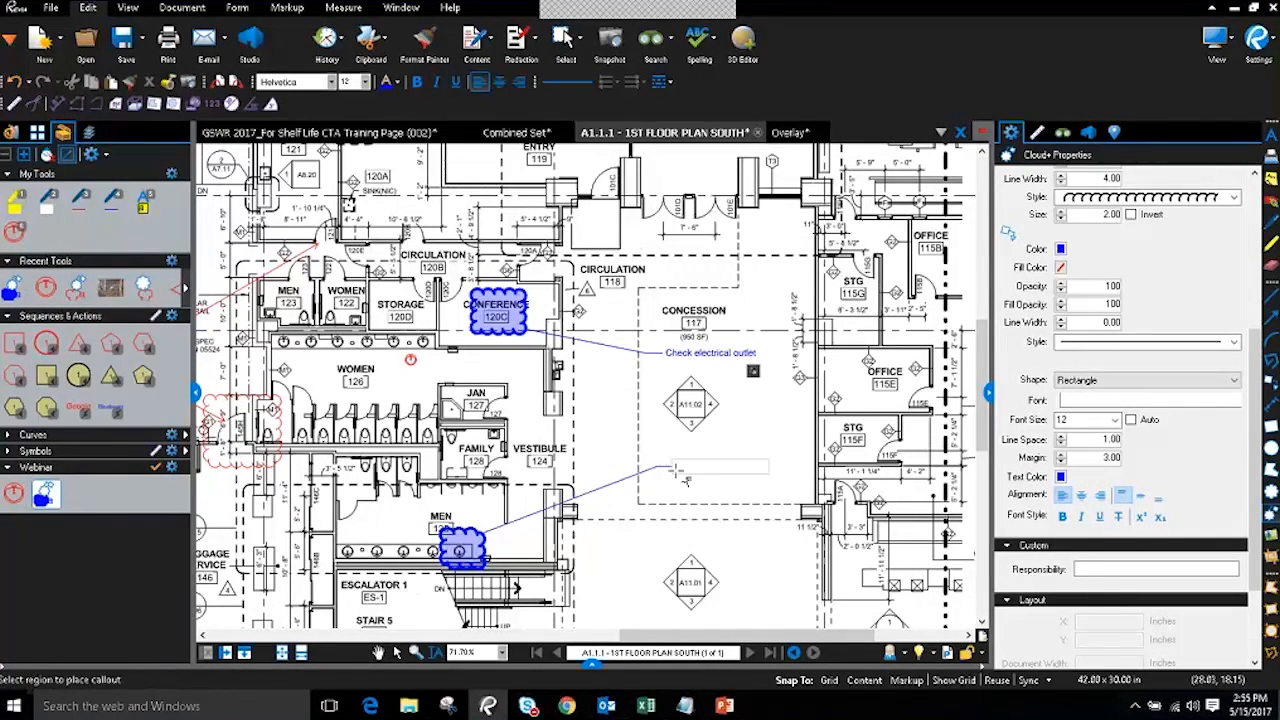
click(678, 467)
text(Text)
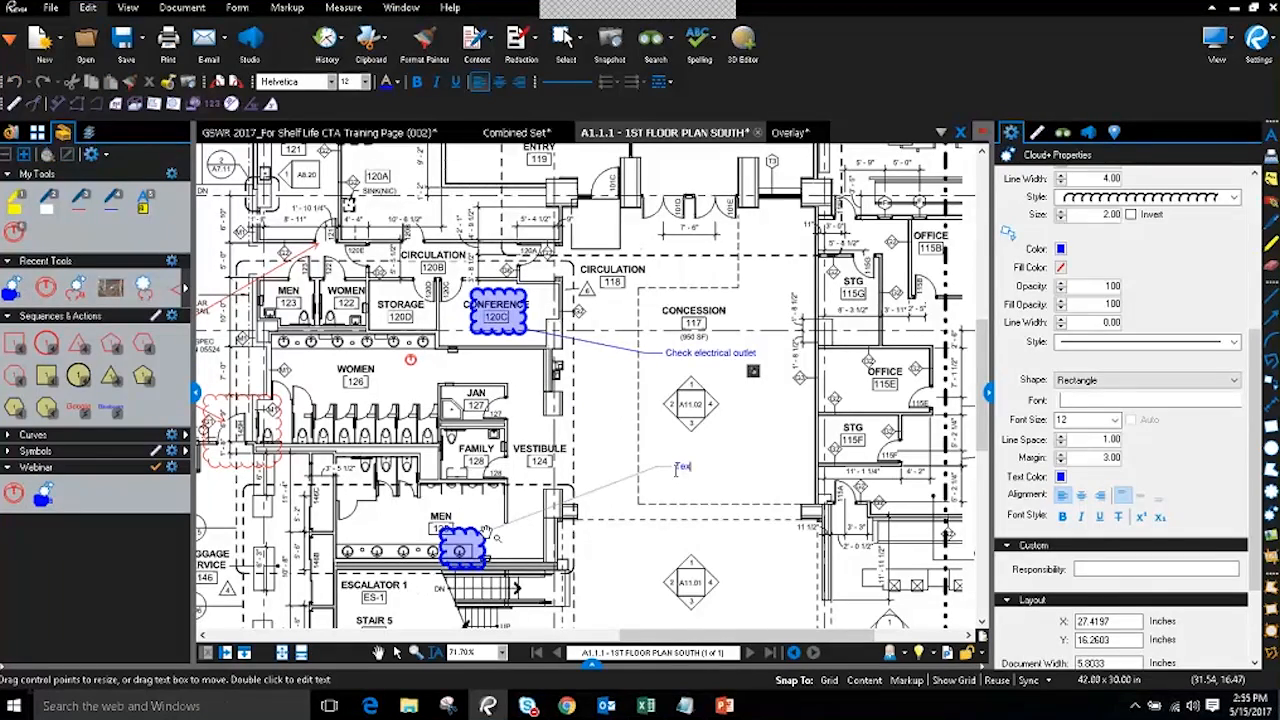
click(723, 529)
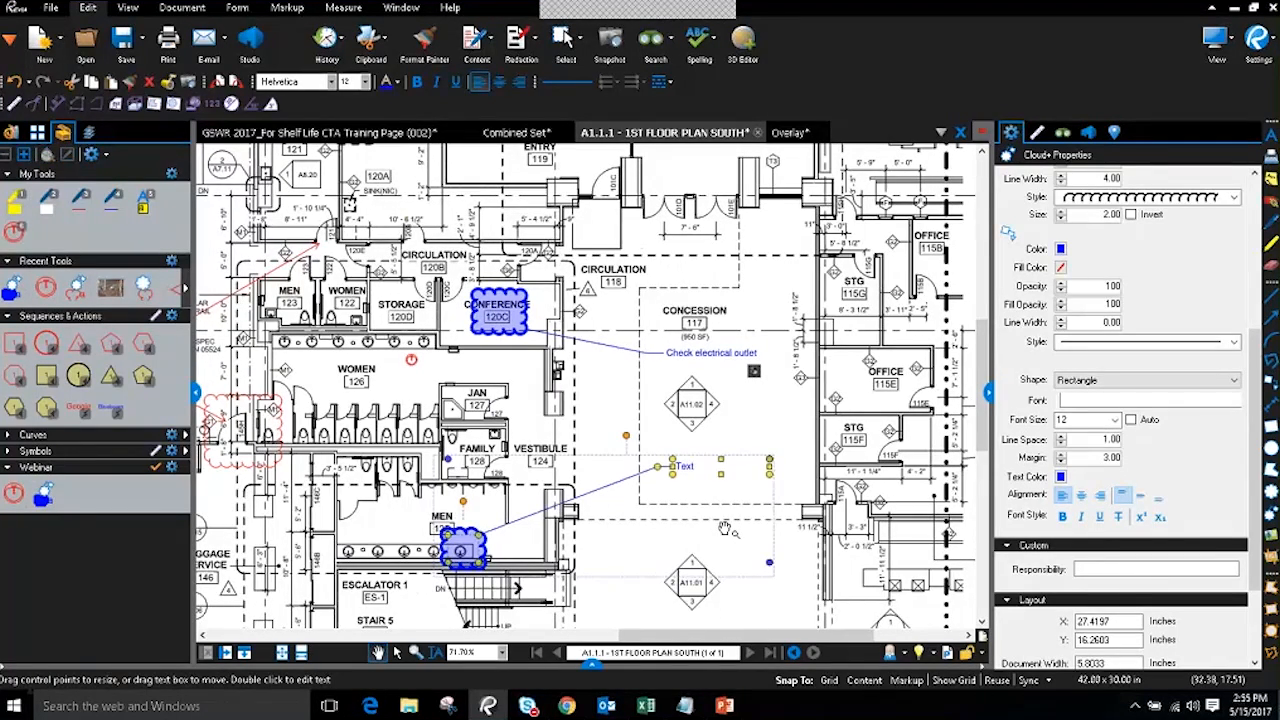
- Select the "Text" callout, examine its entry in the Markups list, and close the list
drag(571, 430, 591, 346)
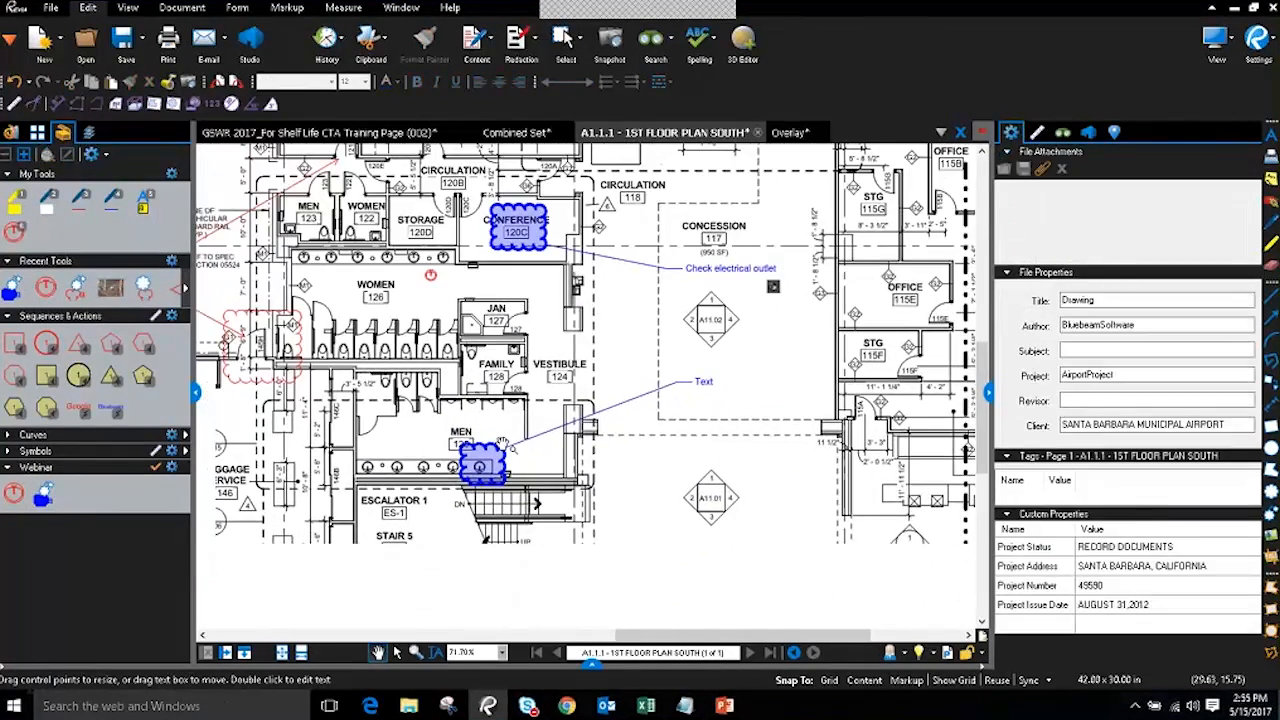
click(700, 384)
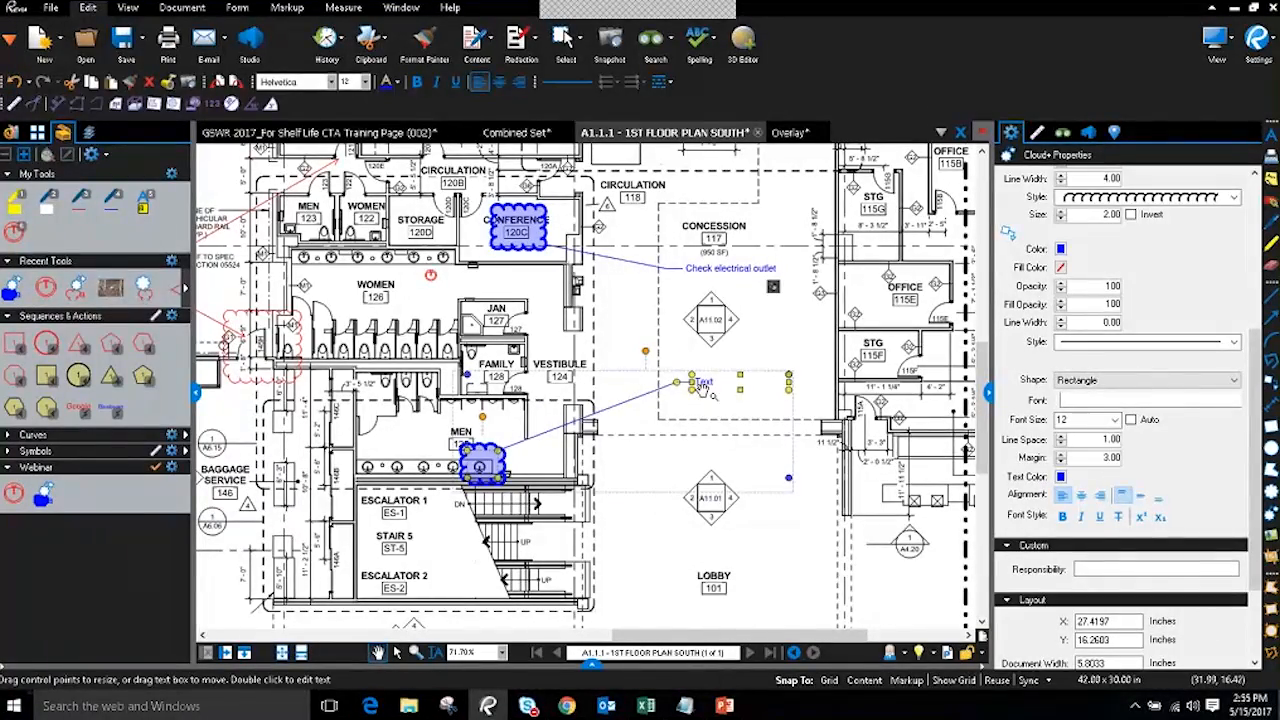
drag(592, 665, 632, 388)
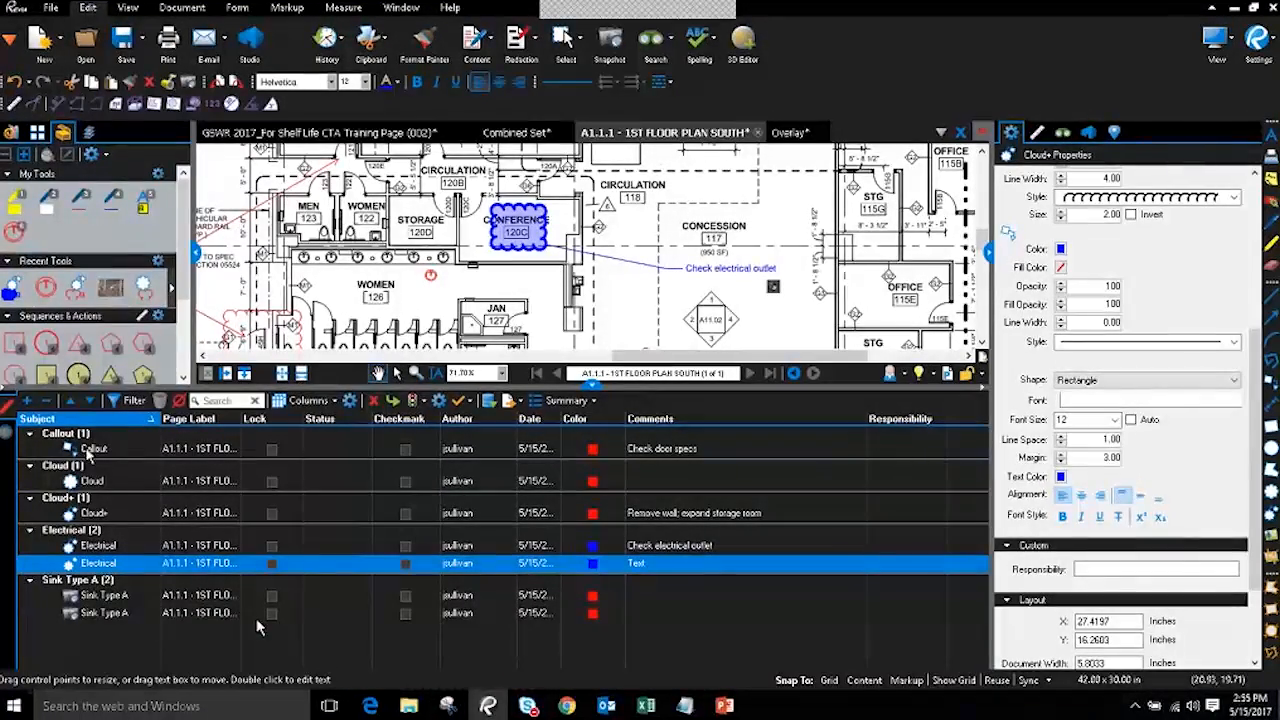
click(595, 388)
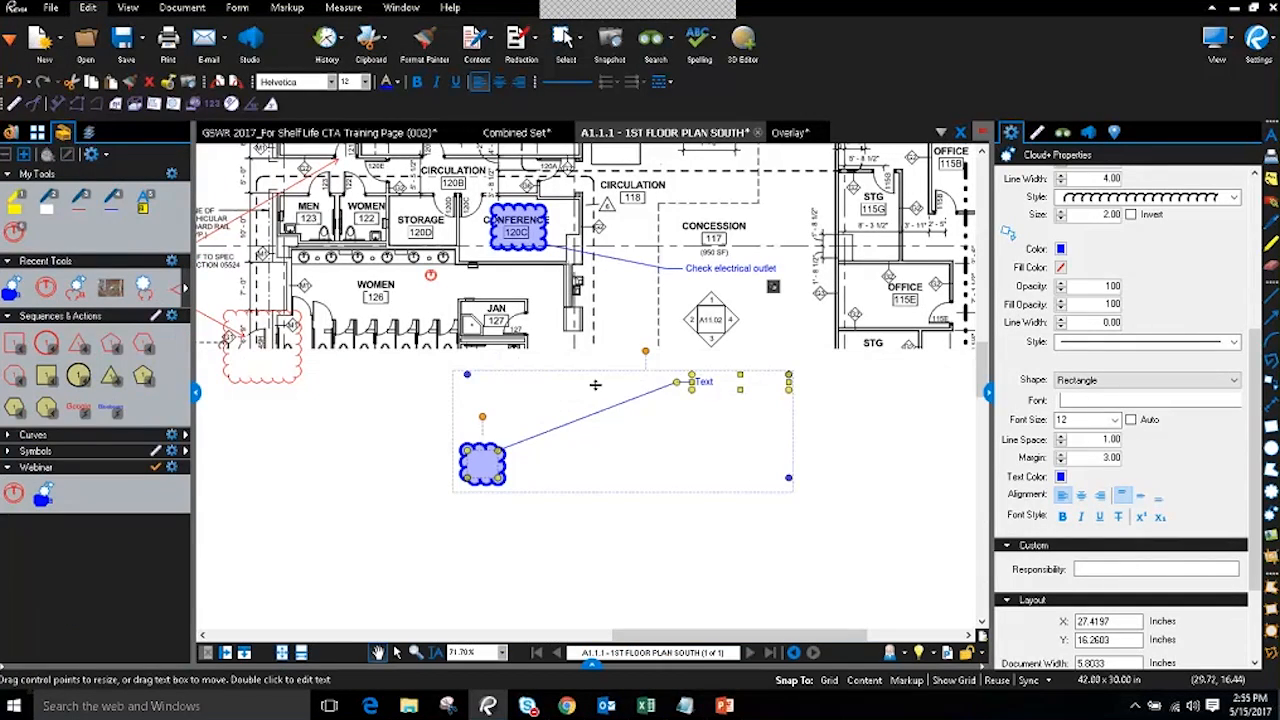
- Reopen the Markups list below the floor plan and enlarge it enough to show every markup
scroll(595, 452, down, 2)
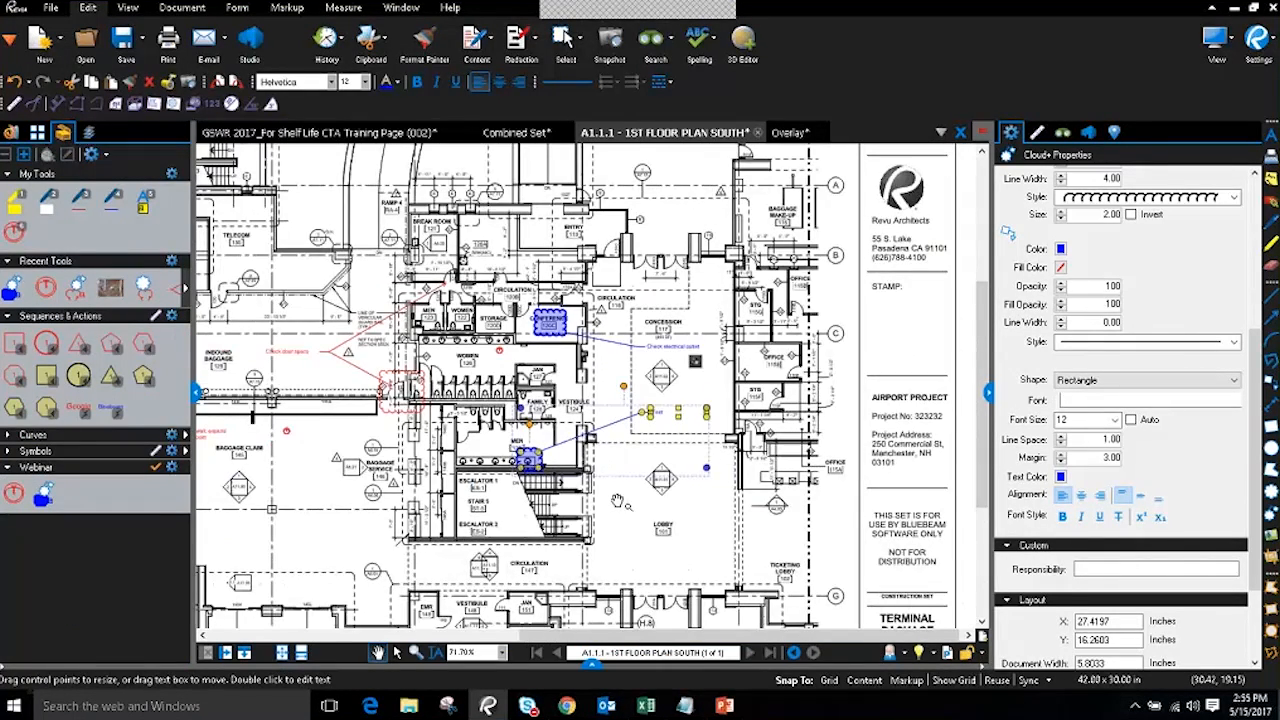
drag(616, 567, 596, 573)
scroll(508, 574, down, 3)
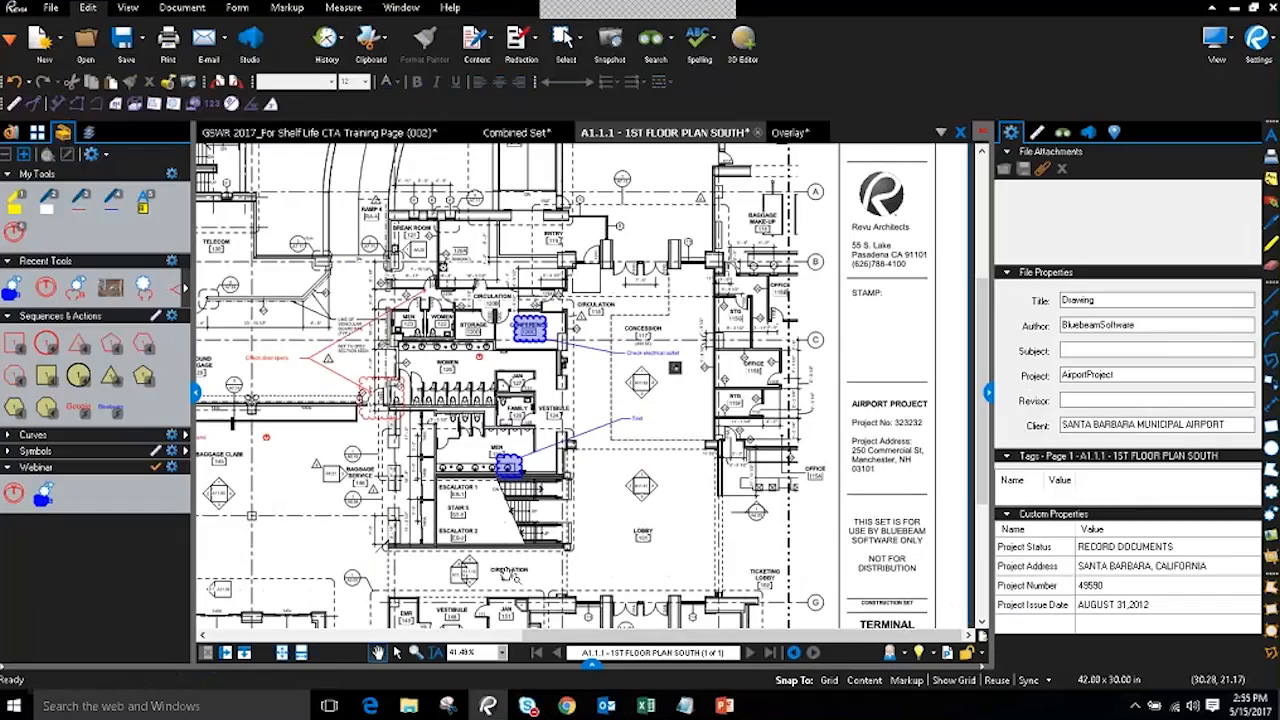
drag(473, 393, 520, 330)
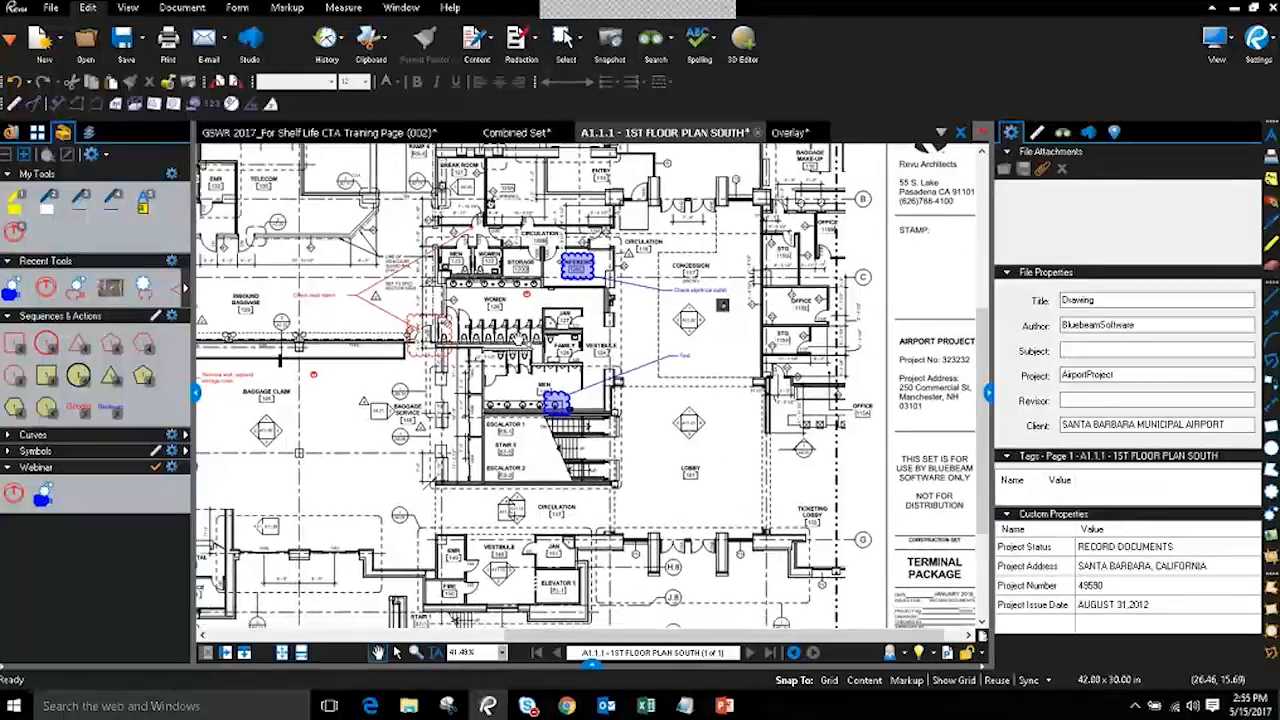
drag(580, 567, 596, 567)
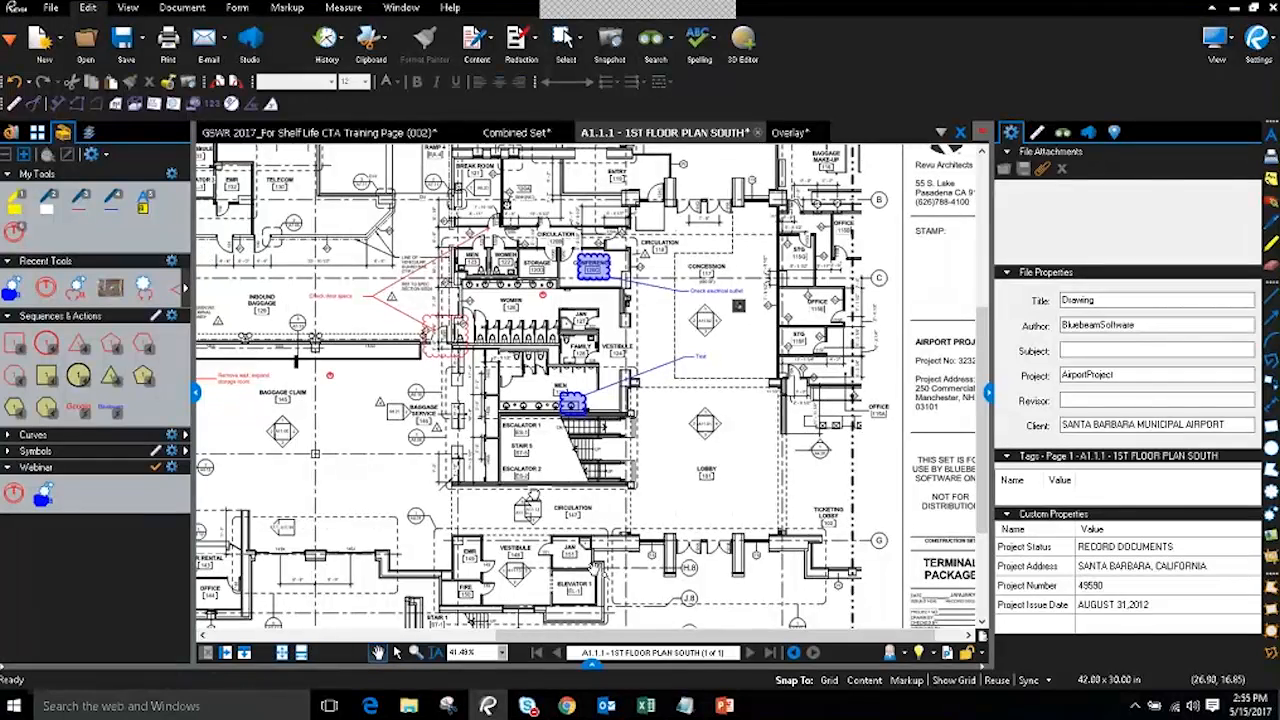
click(594, 667)
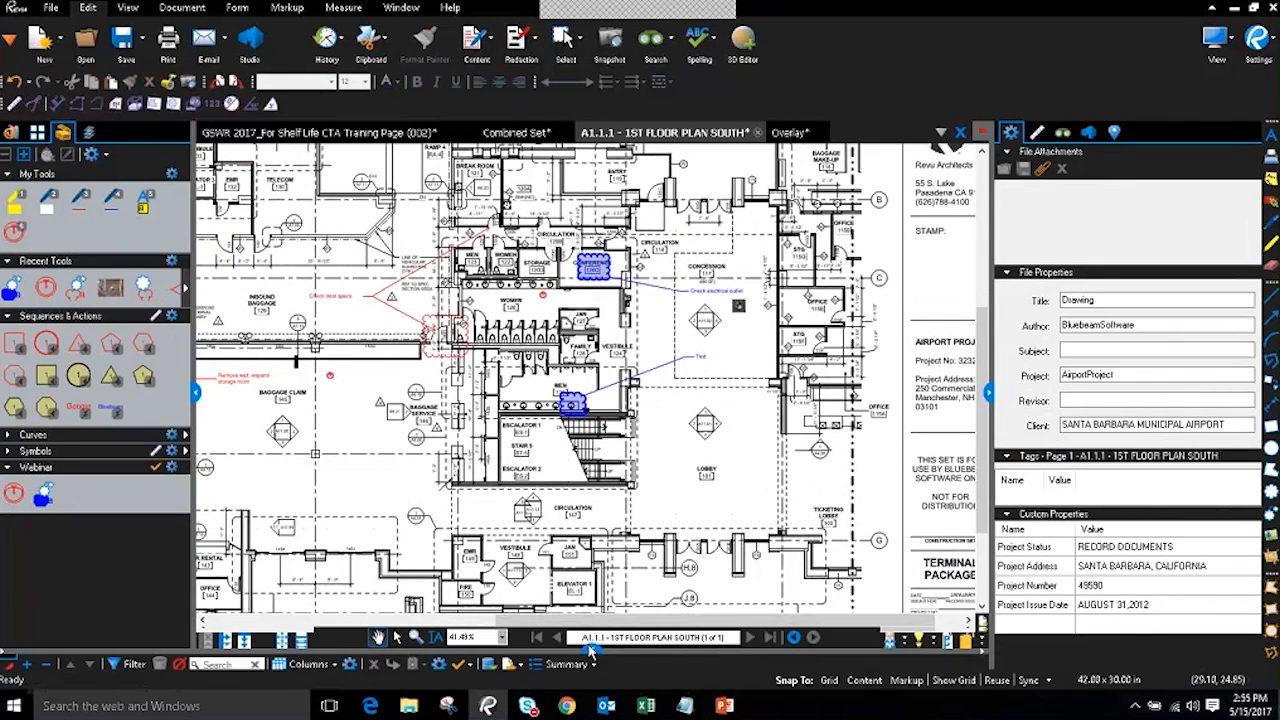
mouse_move(600, 557)
mouse_down()
mouse_move(628, 403)
mouse_move(611, 357)
mouse_up()
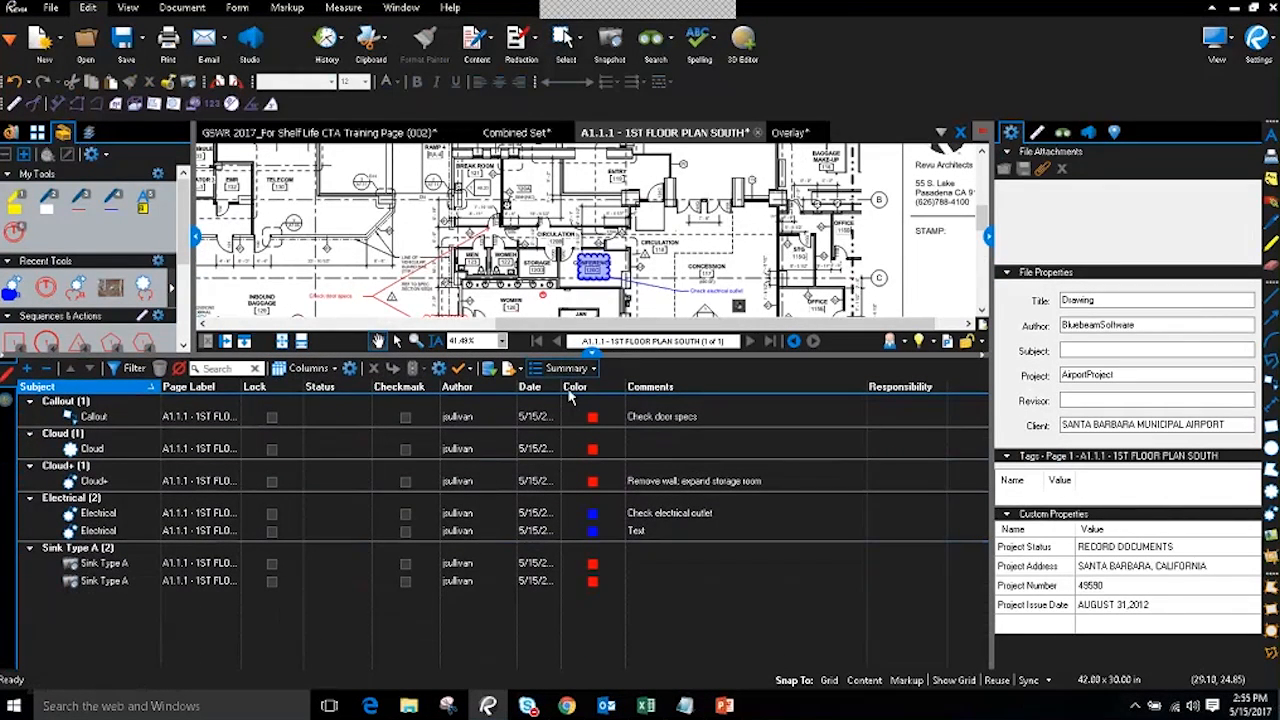
- Select the "Check door specs" callout in the Markups list, moving to the next markup and back
click(71, 387)
click(89, 418)
key(Down)
key(Up)
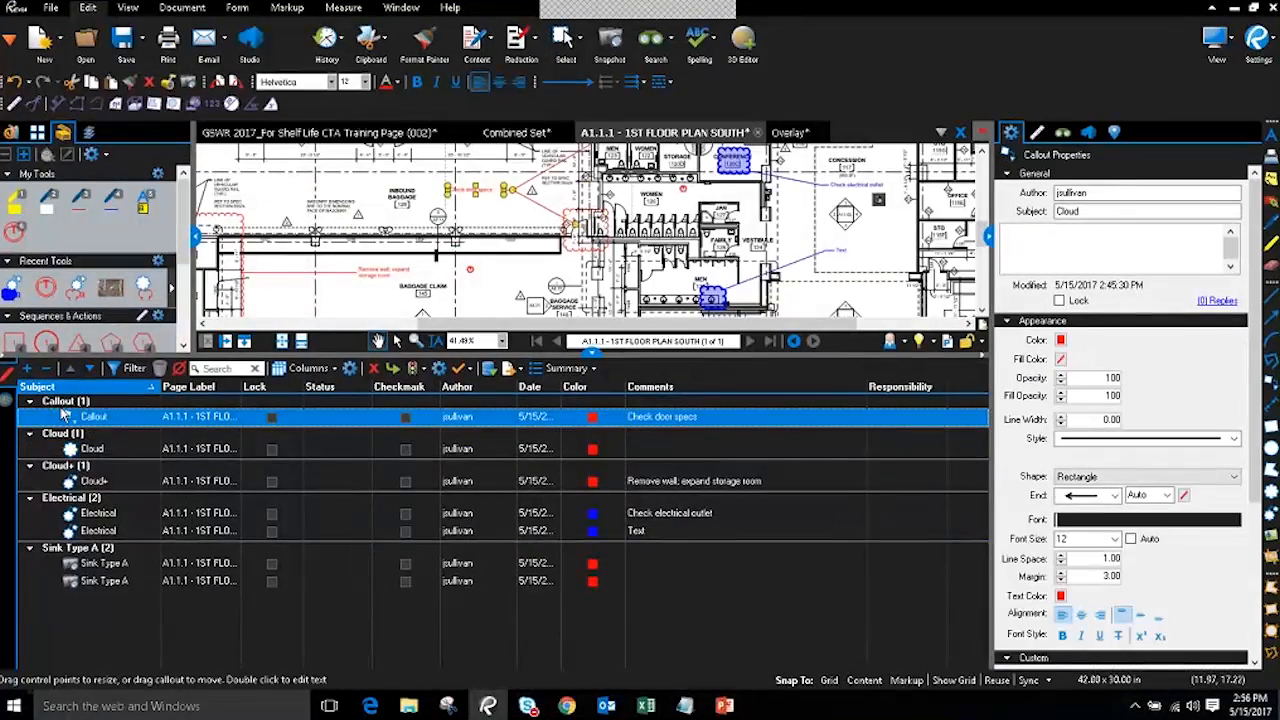
key(ctrl)
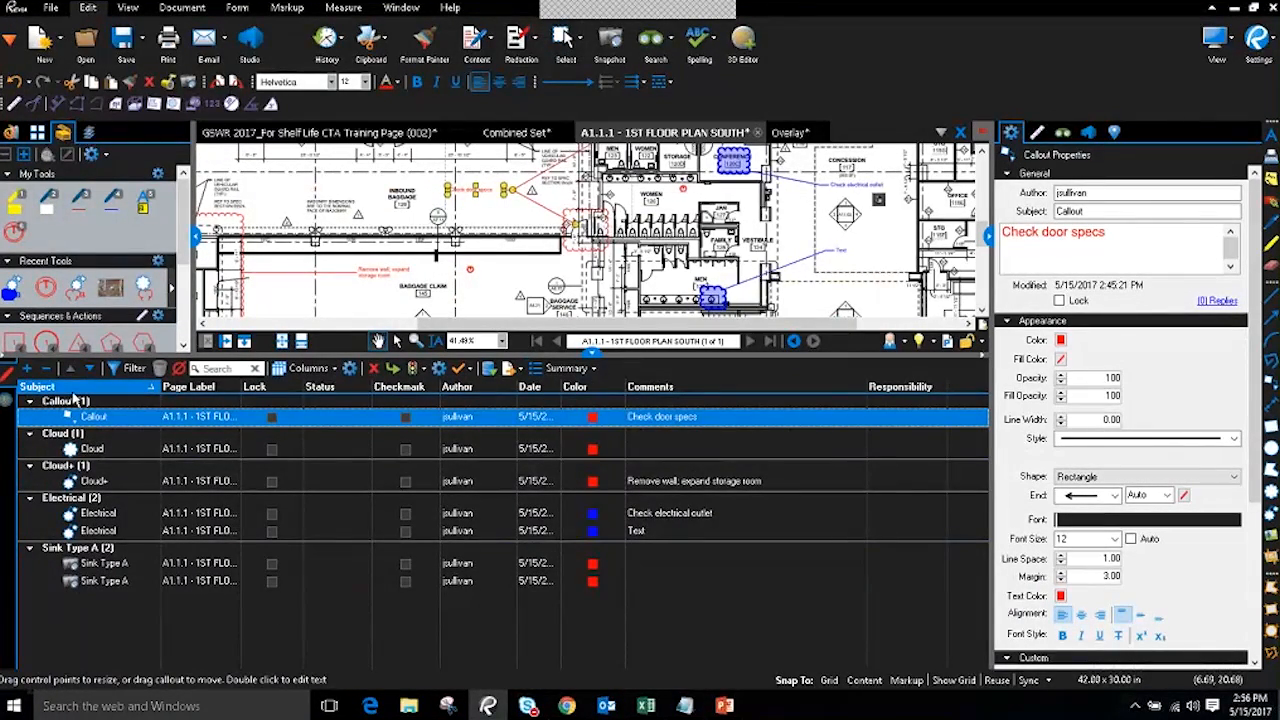
- Sort the Markups list by author and by date, widening the Date column to show the full timestamps
click(485, 386)
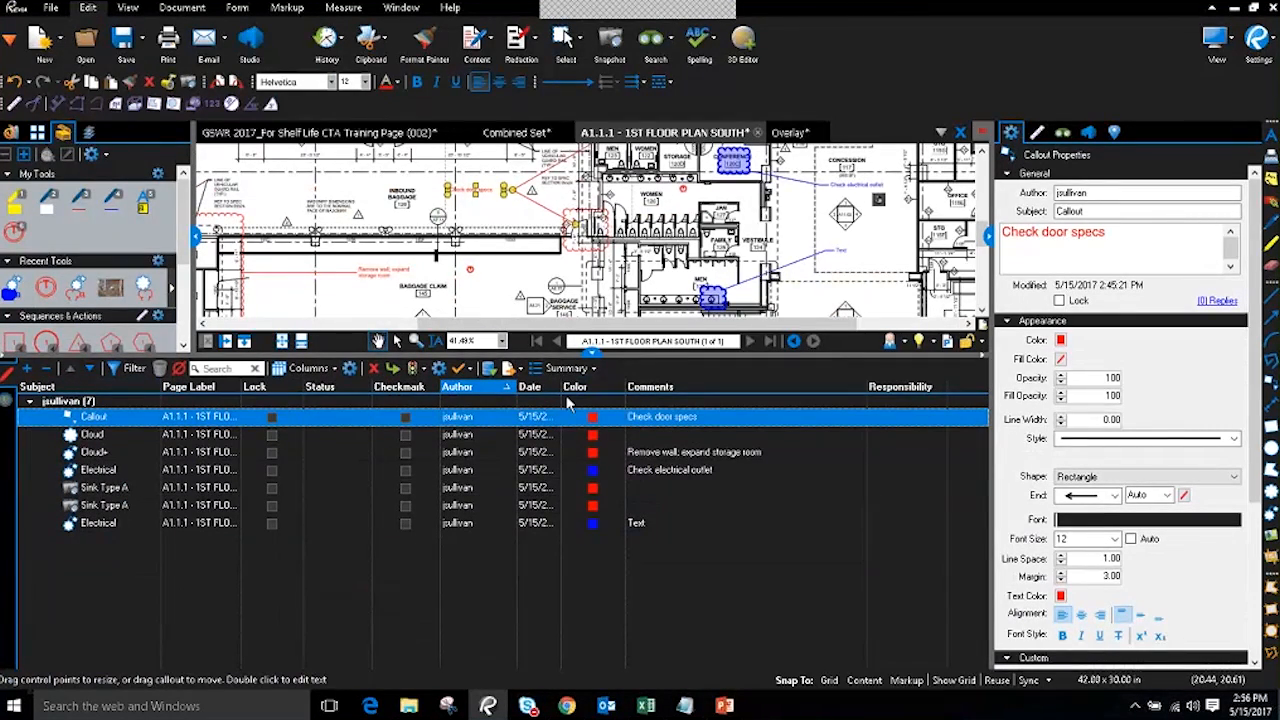
drag(560, 388, 645, 388)
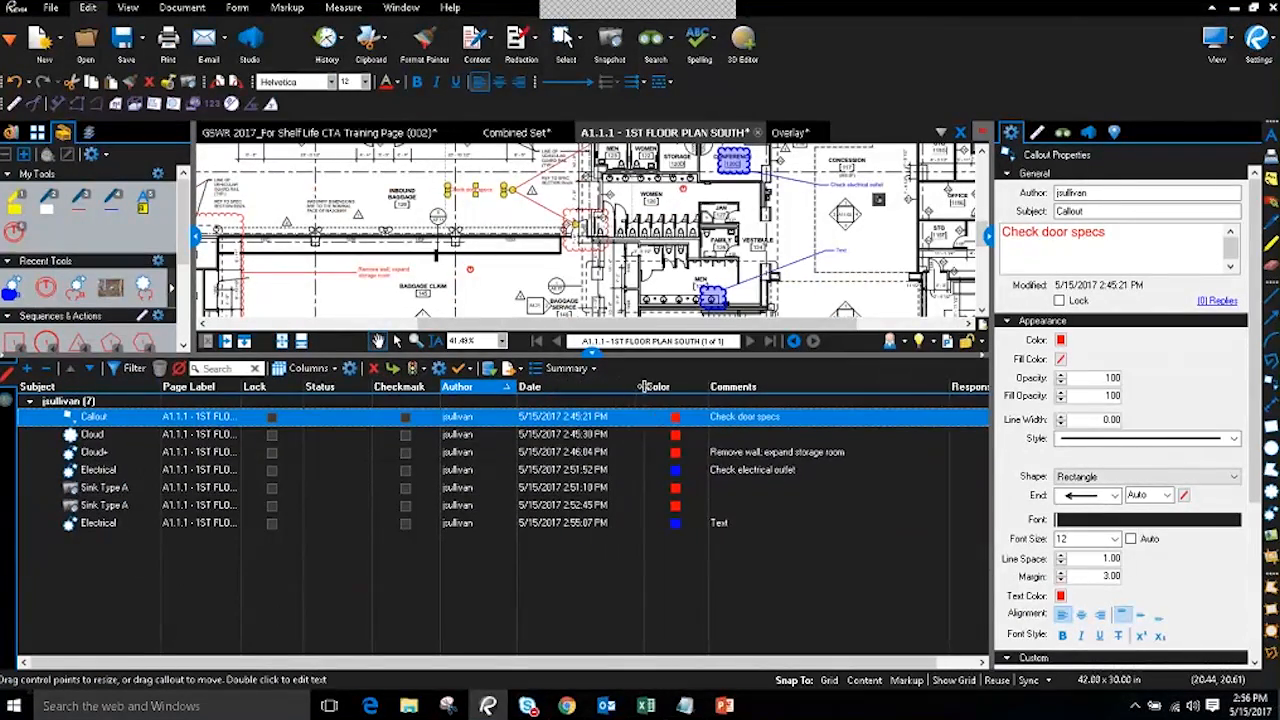
click(583, 390)
click(583, 392)
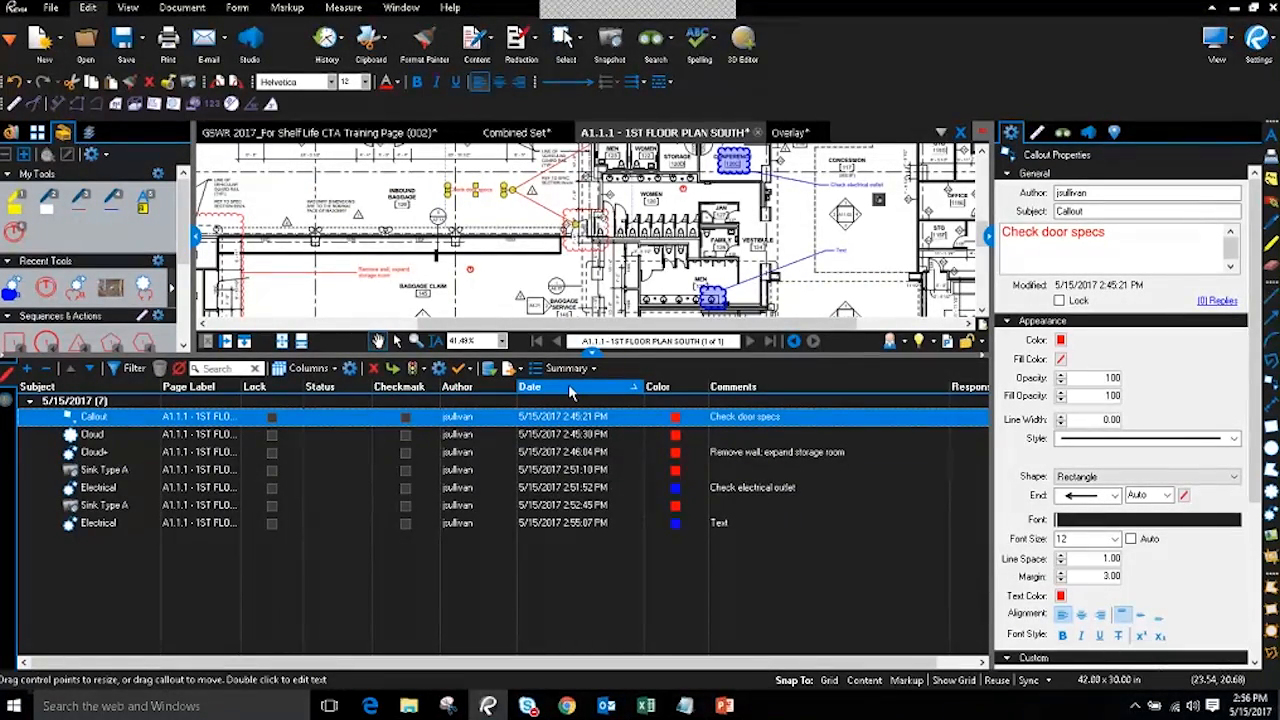
click(570, 392)
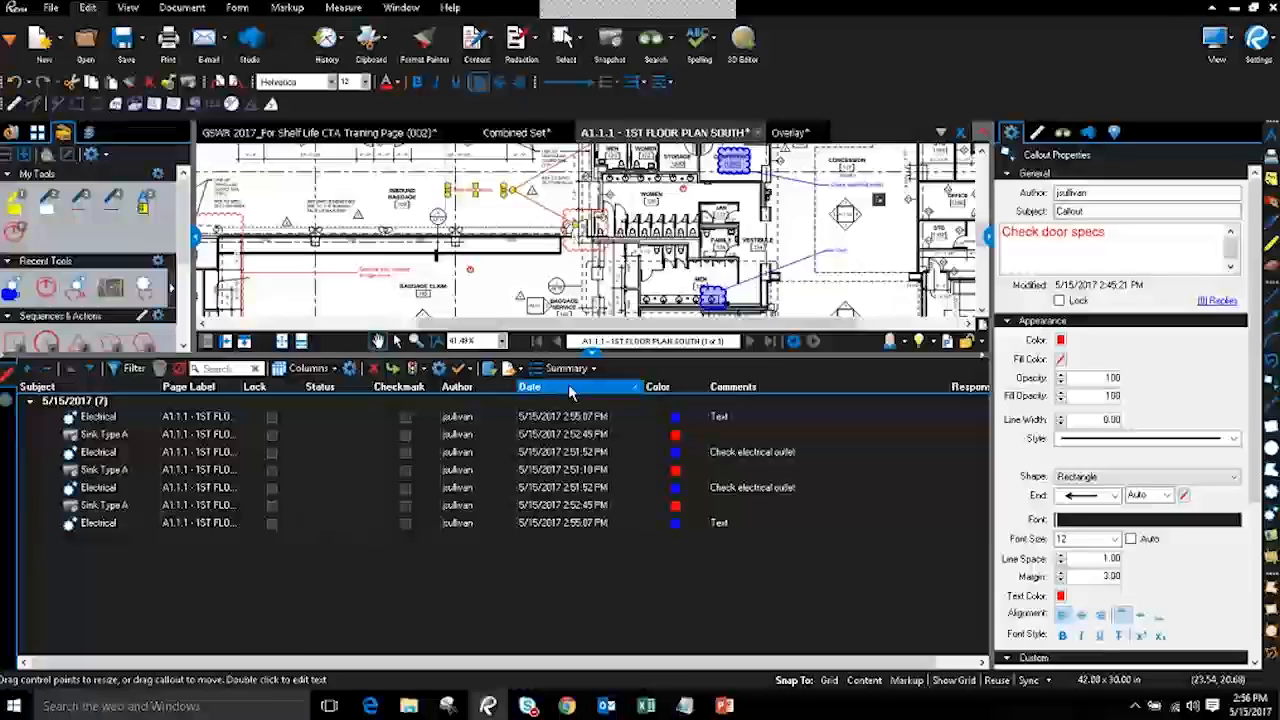
click(570, 392)
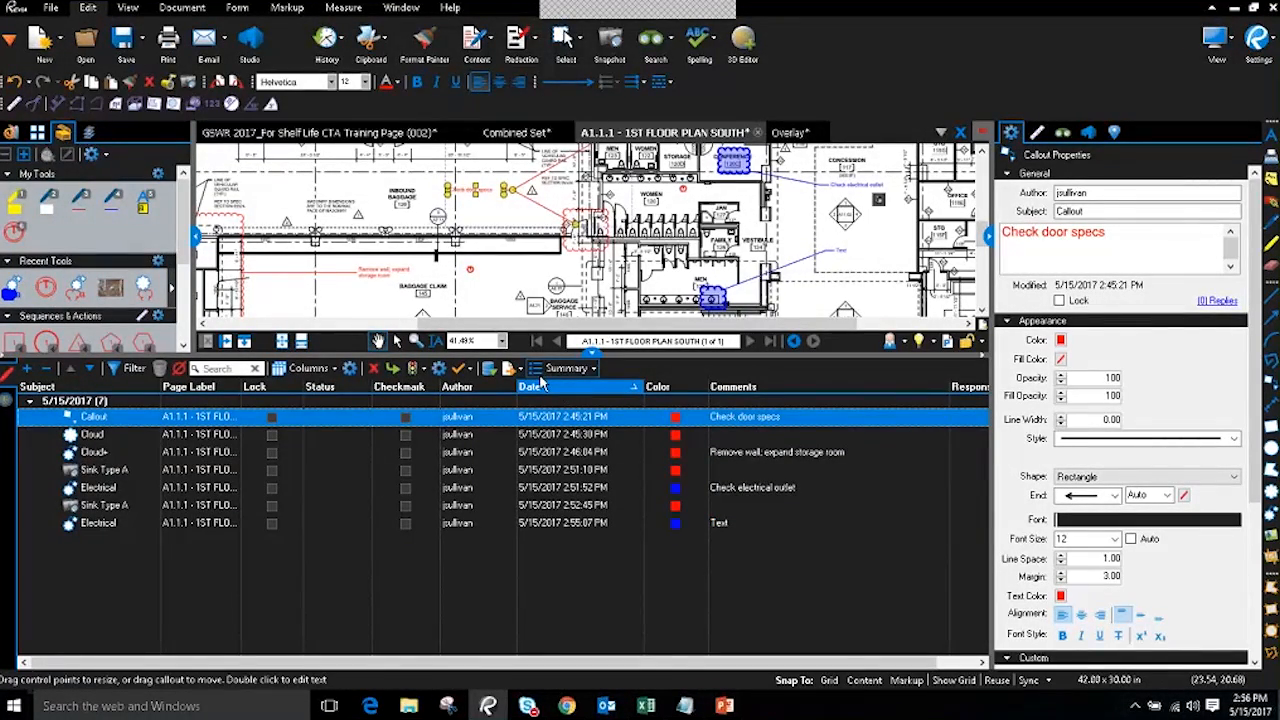
- Sort the Markups list by color and by page label, ending with it grouped by subject
click(680, 387)
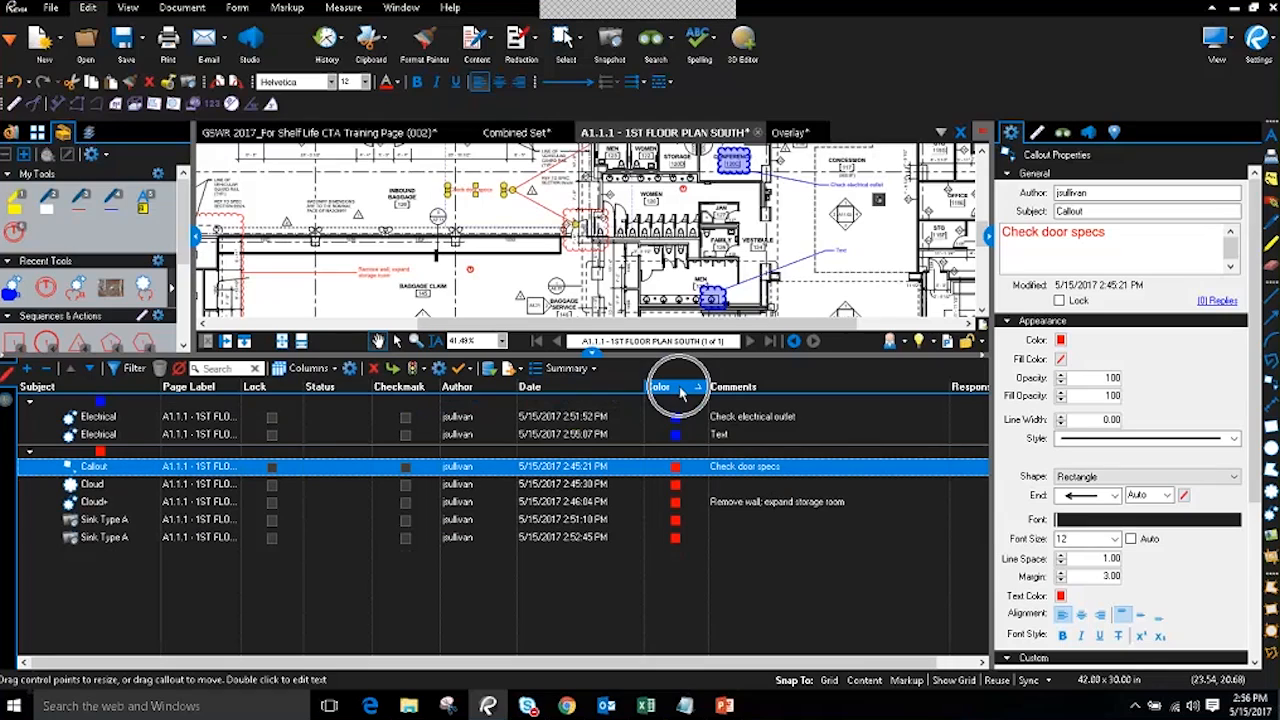
click(220, 387)
click(110, 388)
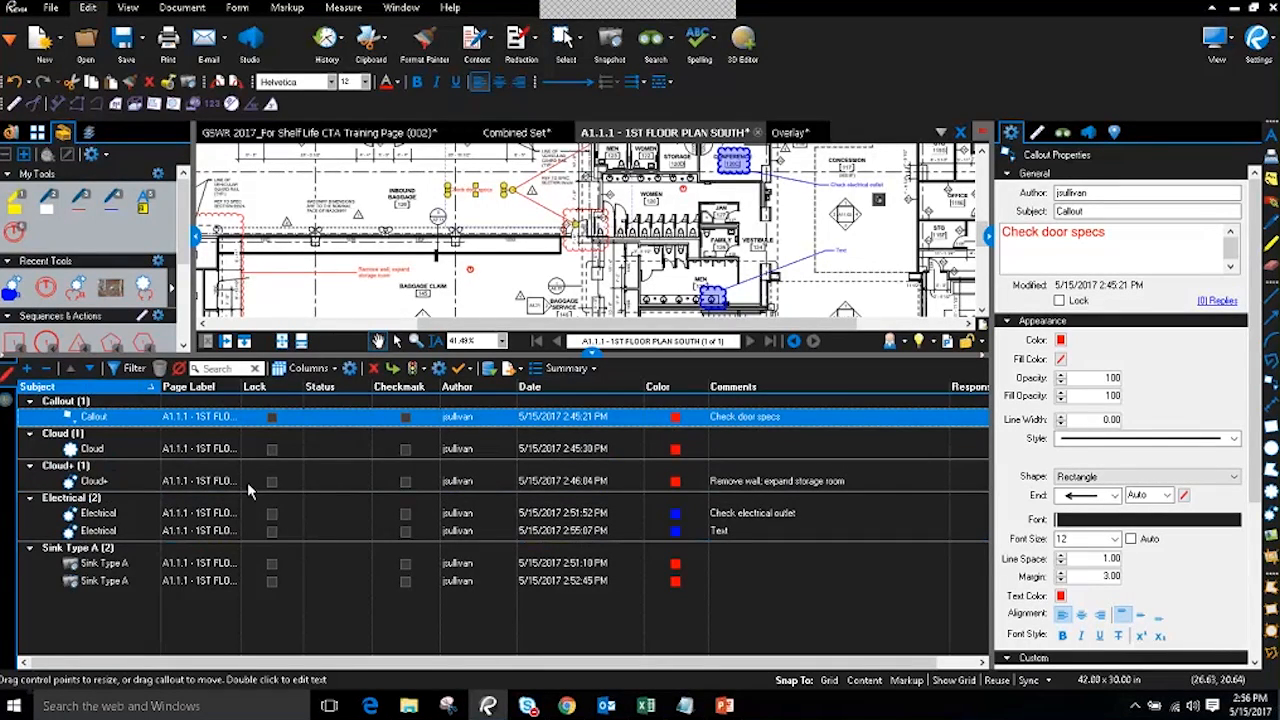
click(273, 418)
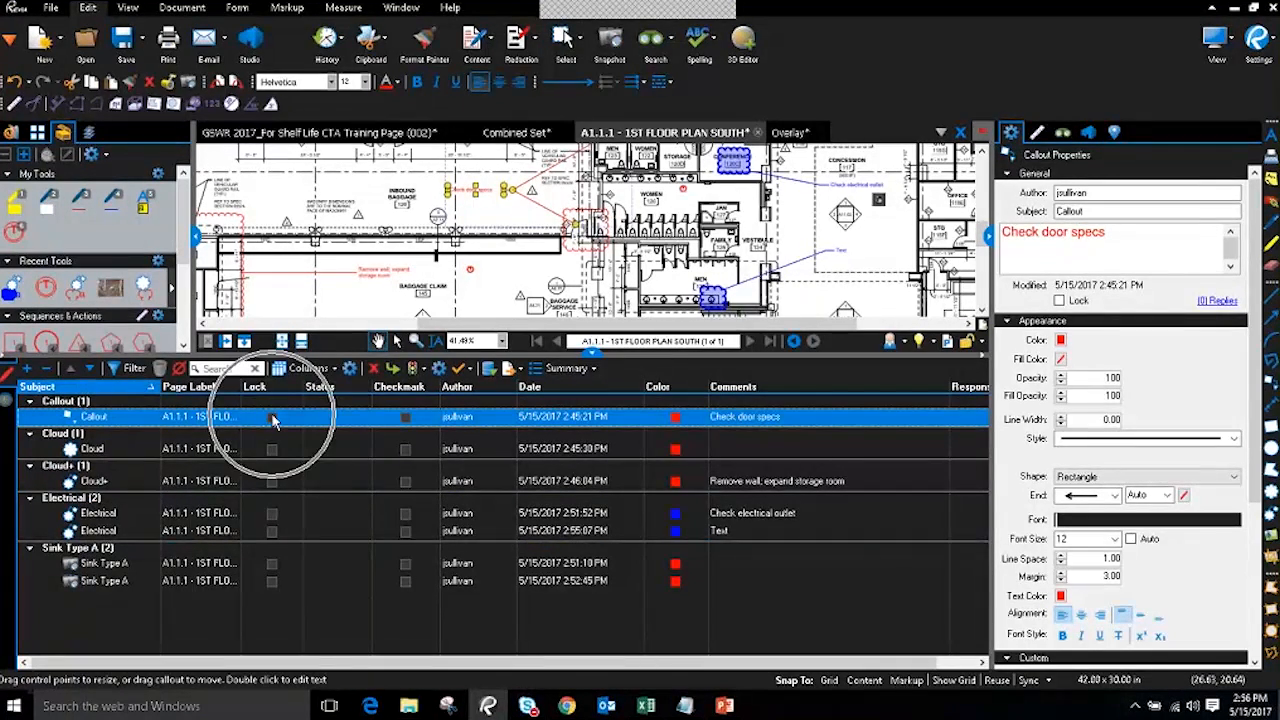
click(405, 417)
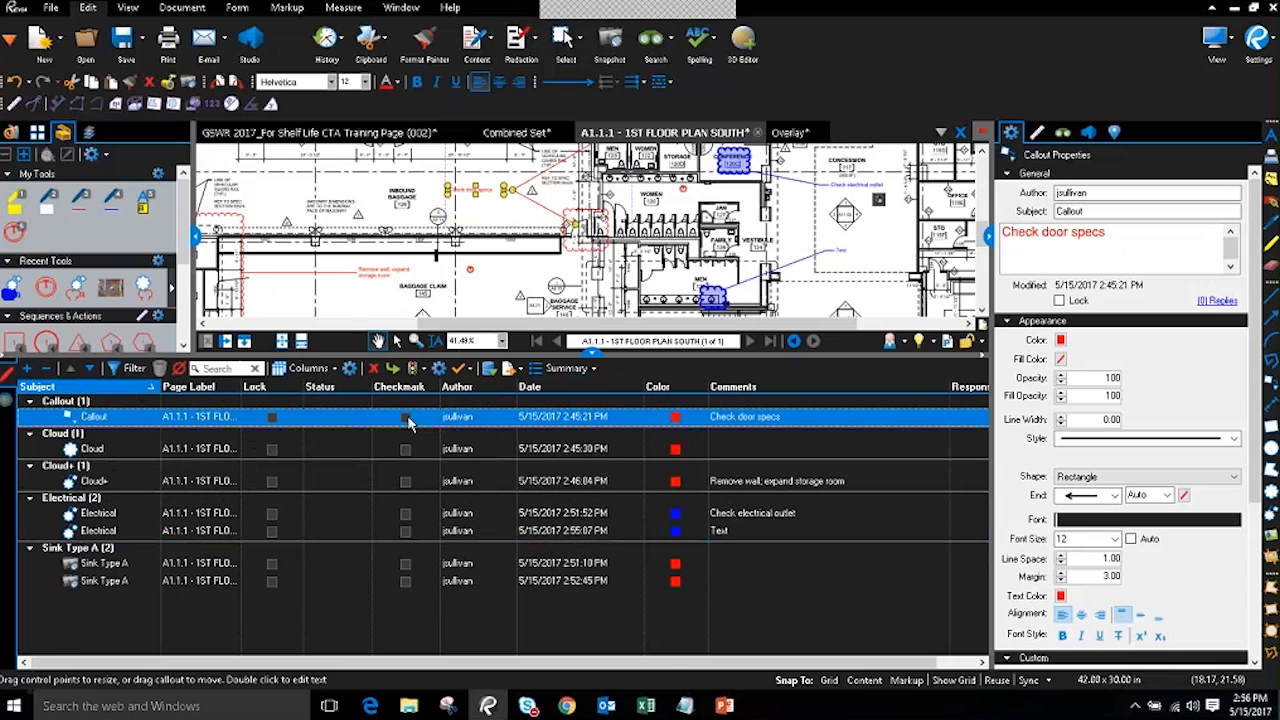
- Hide the Lock, Checkmark and Responsibility columns in the Markups list
click(308, 369)
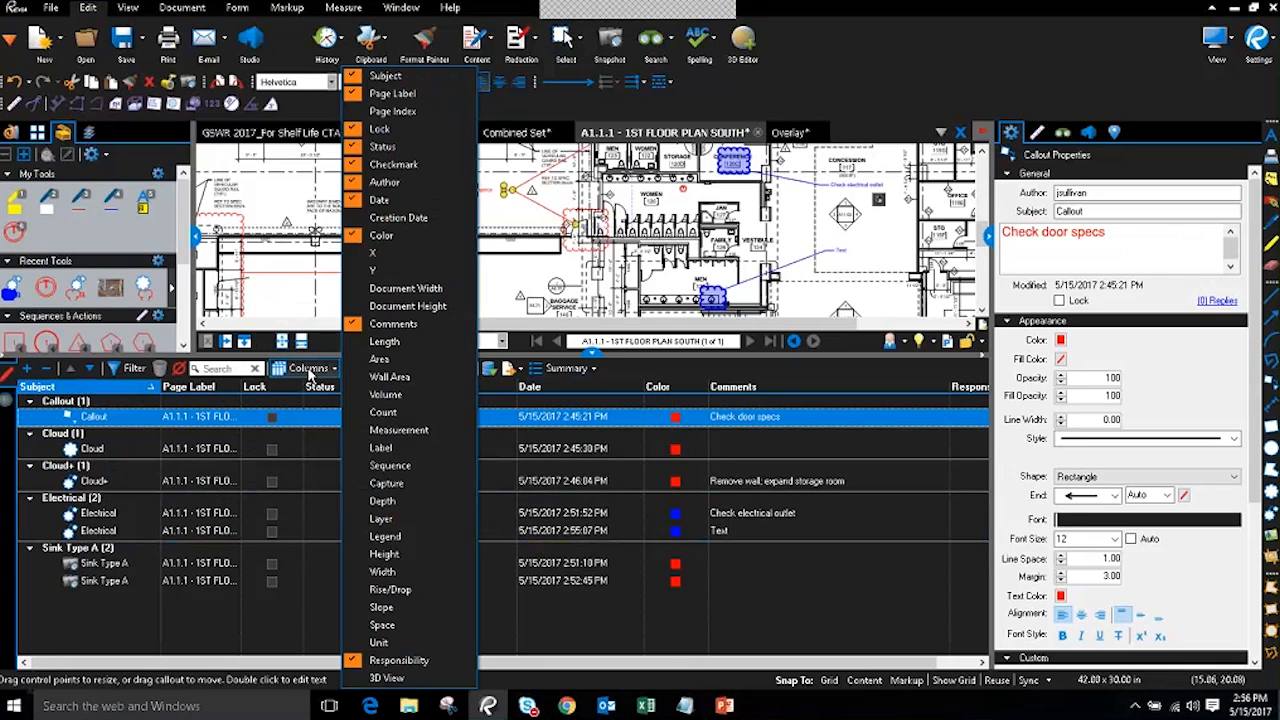
click(387, 133)
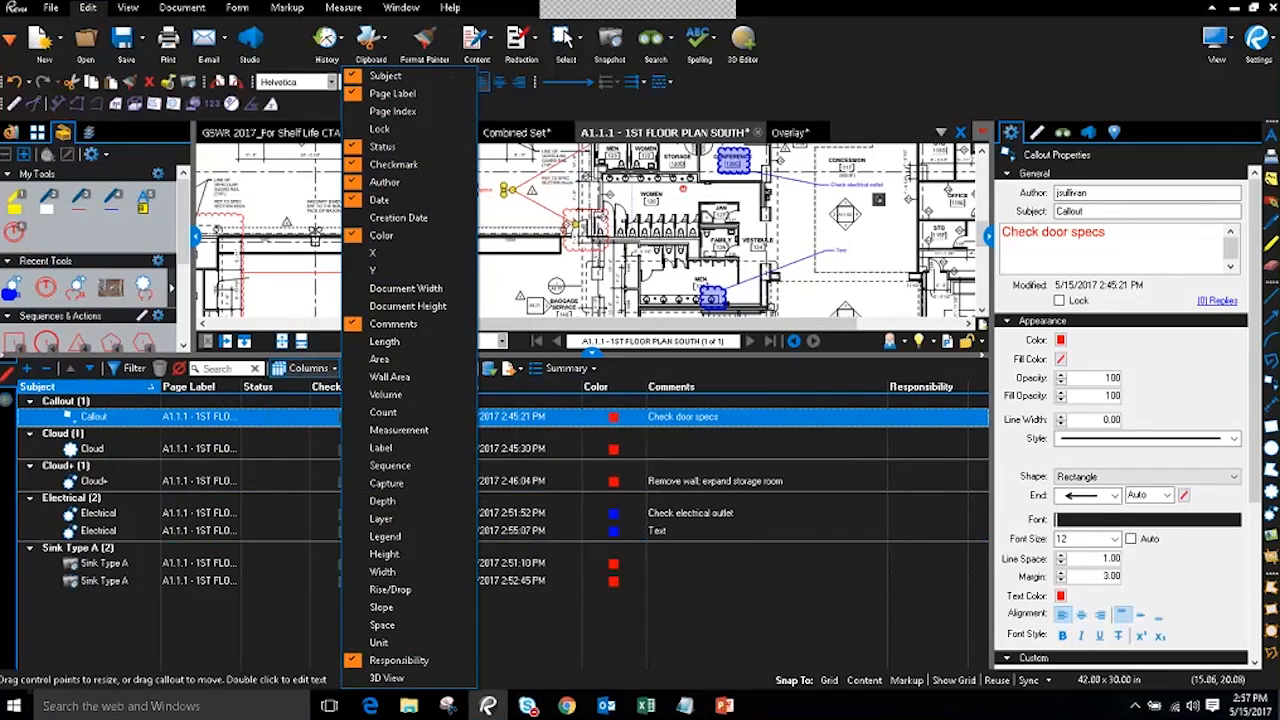
click(395, 165)
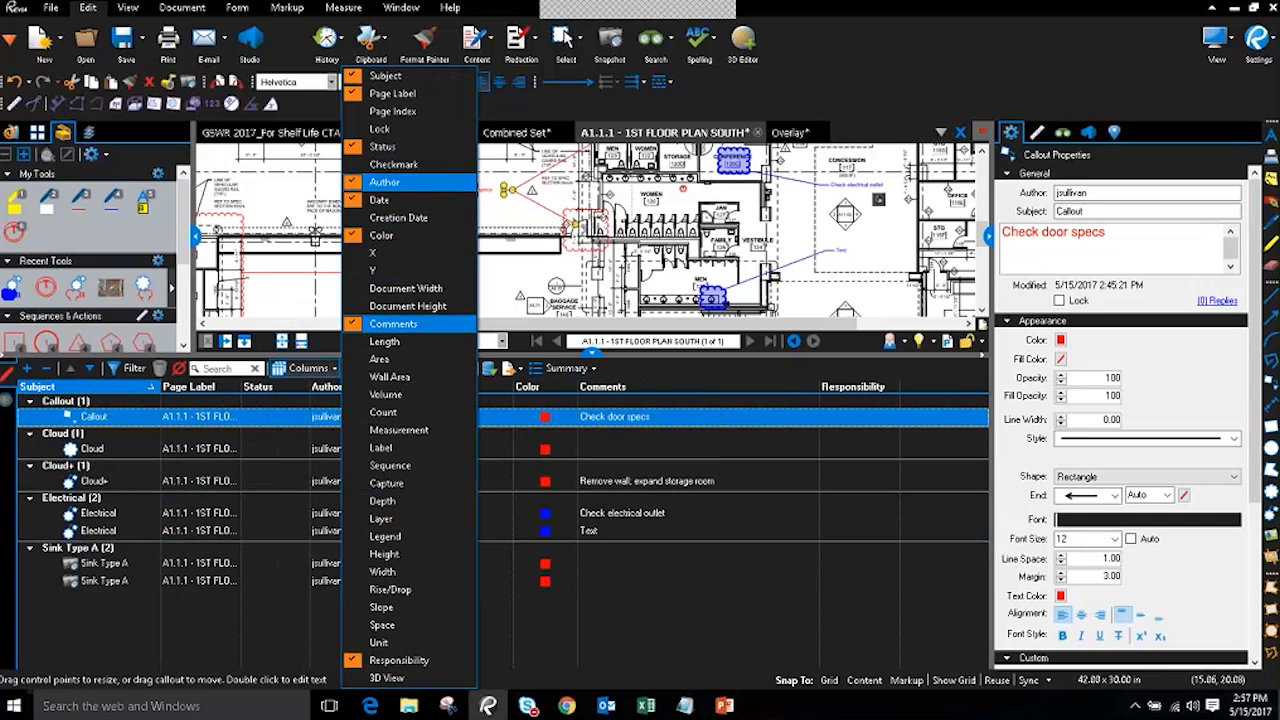
click(400, 662)
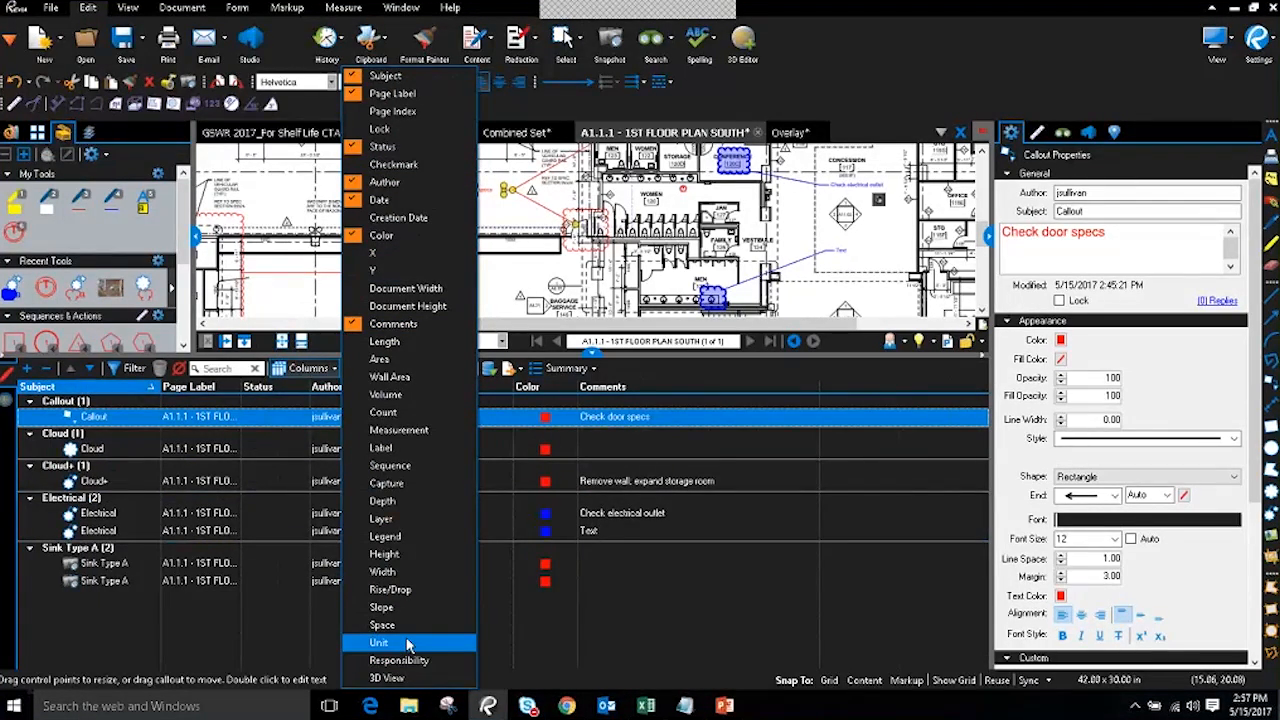
click(323, 421)
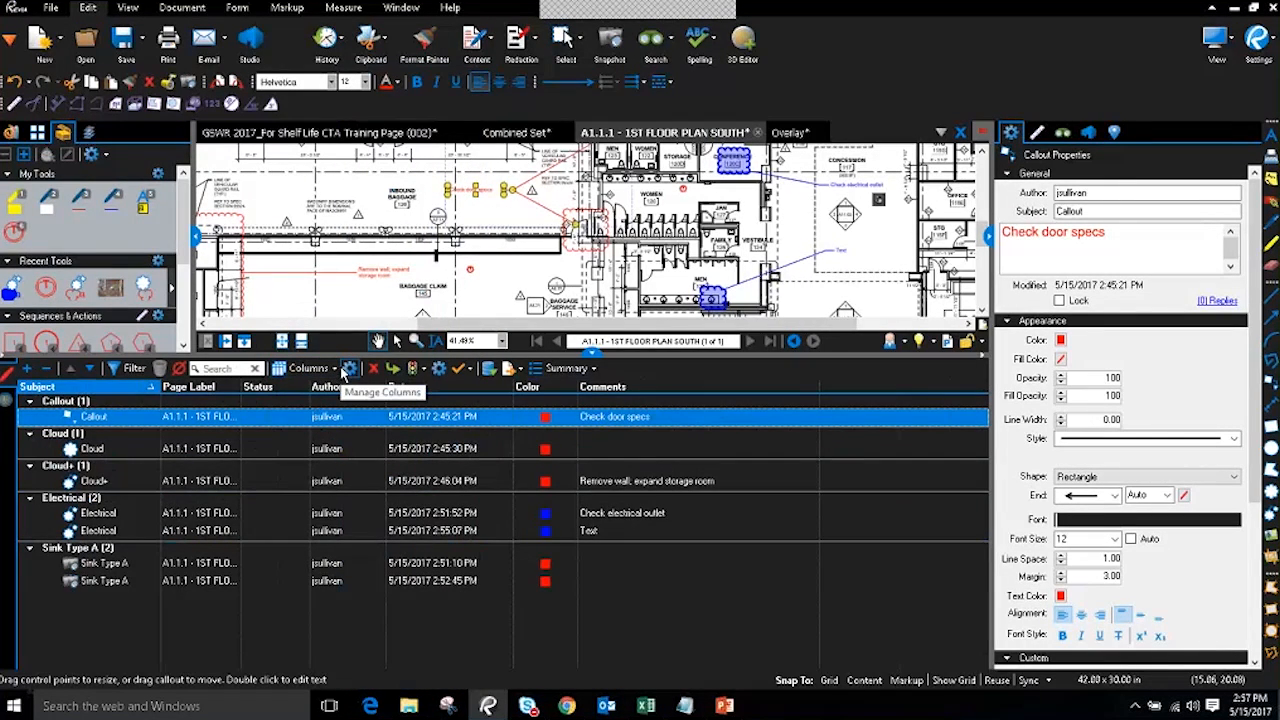
click(338, 369)
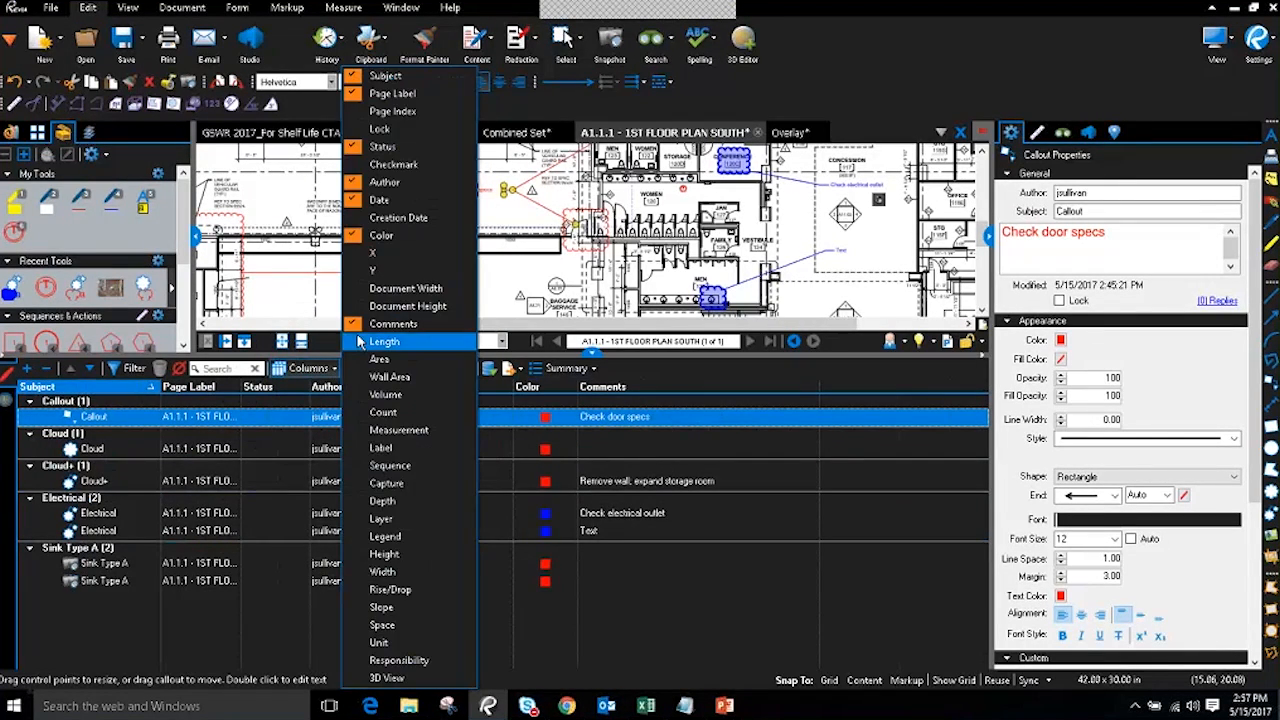
click(297, 370)
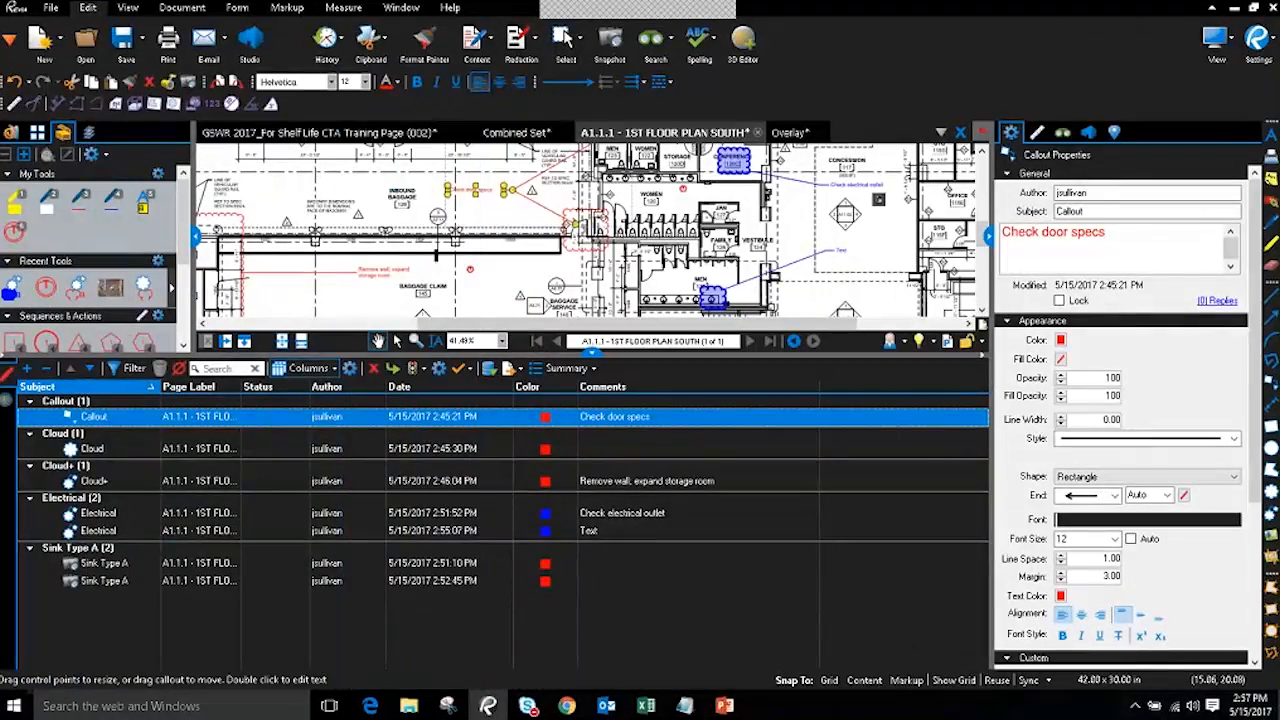
- Move the Page Label column down three places in the column display order so it follows Status
click(349, 369)
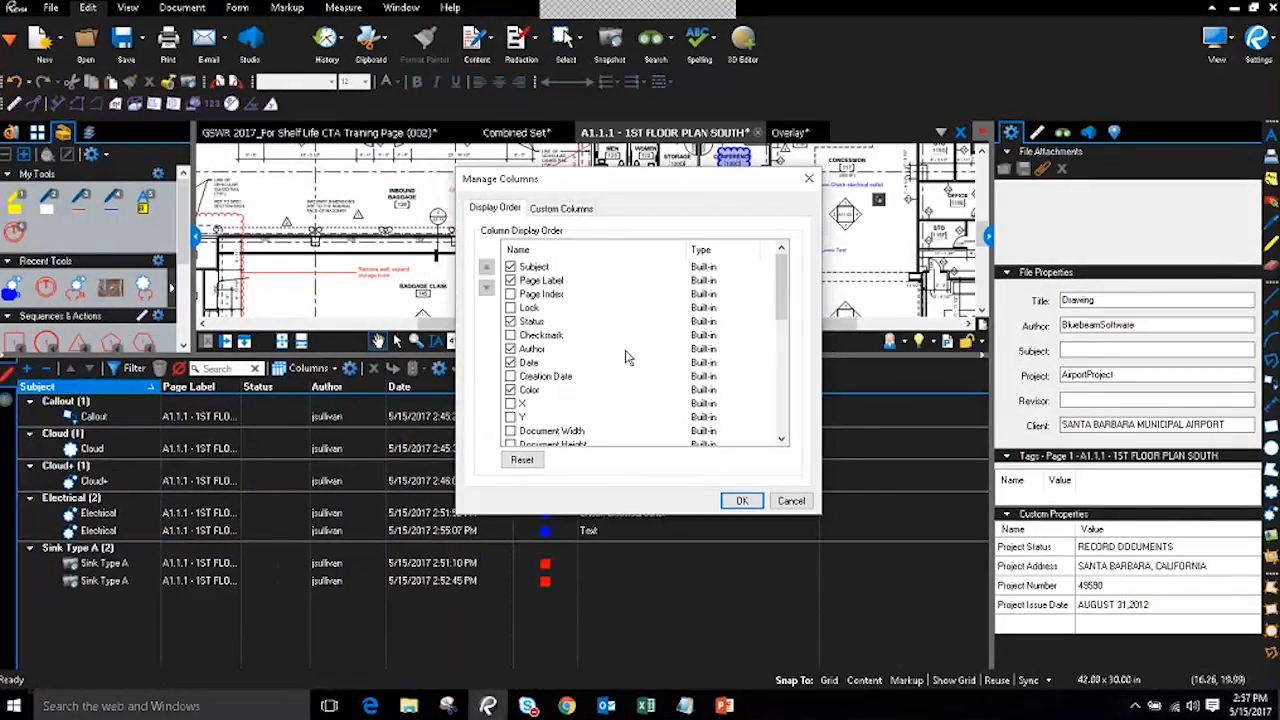
mouse_move(783, 271)
mouse_down()
mouse_move(782, 290)
mouse_move(779, 248)
mouse_up()
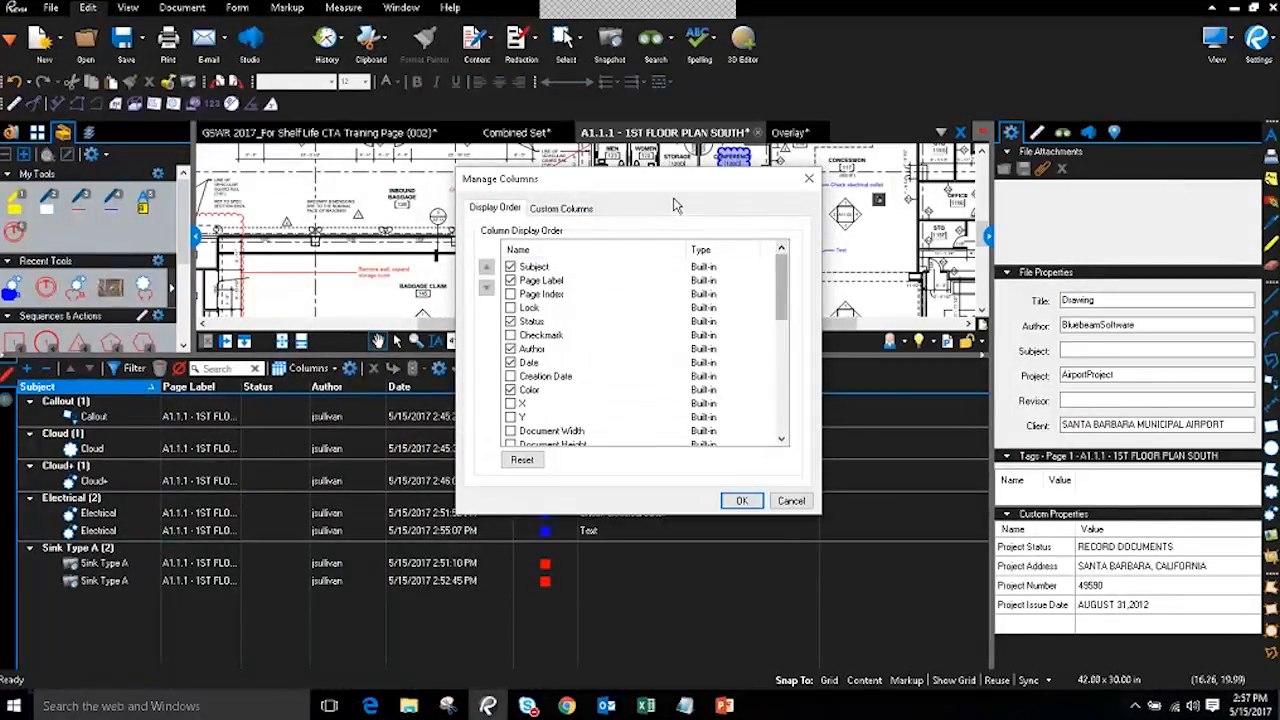
click(536, 281)
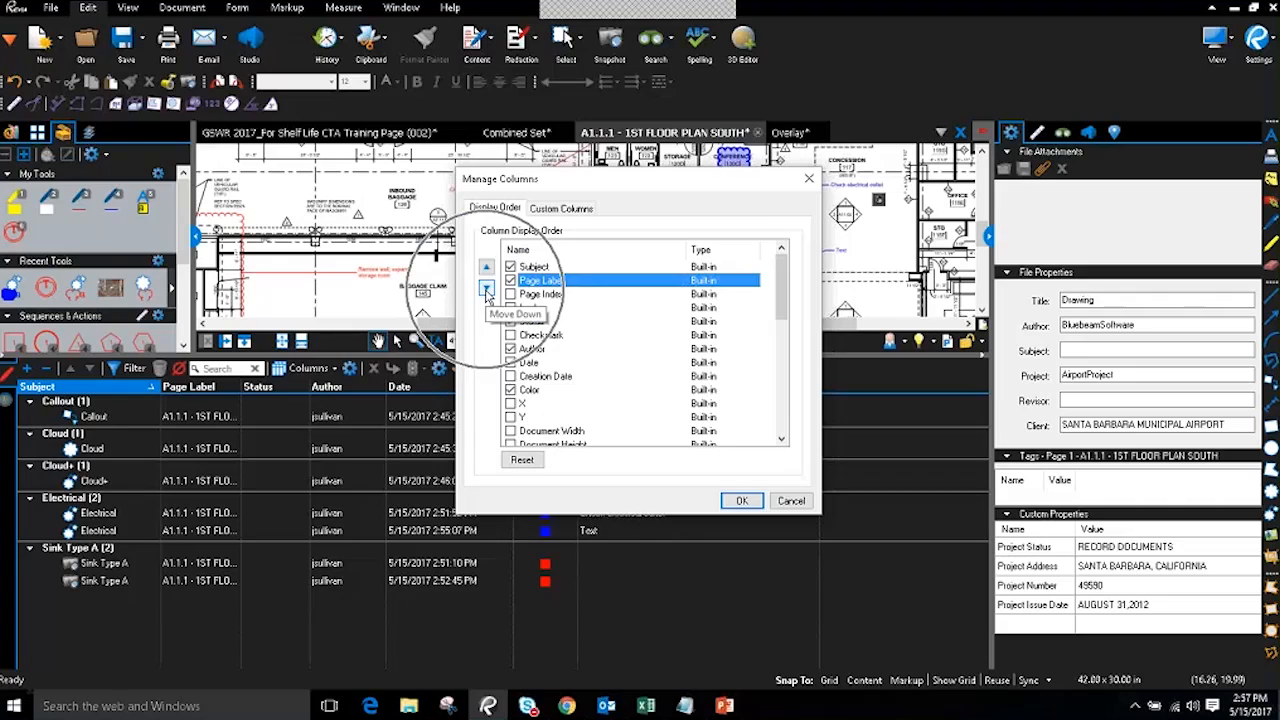
click(486, 288)
click(486, 288)
click(486, 288)
click(742, 500)
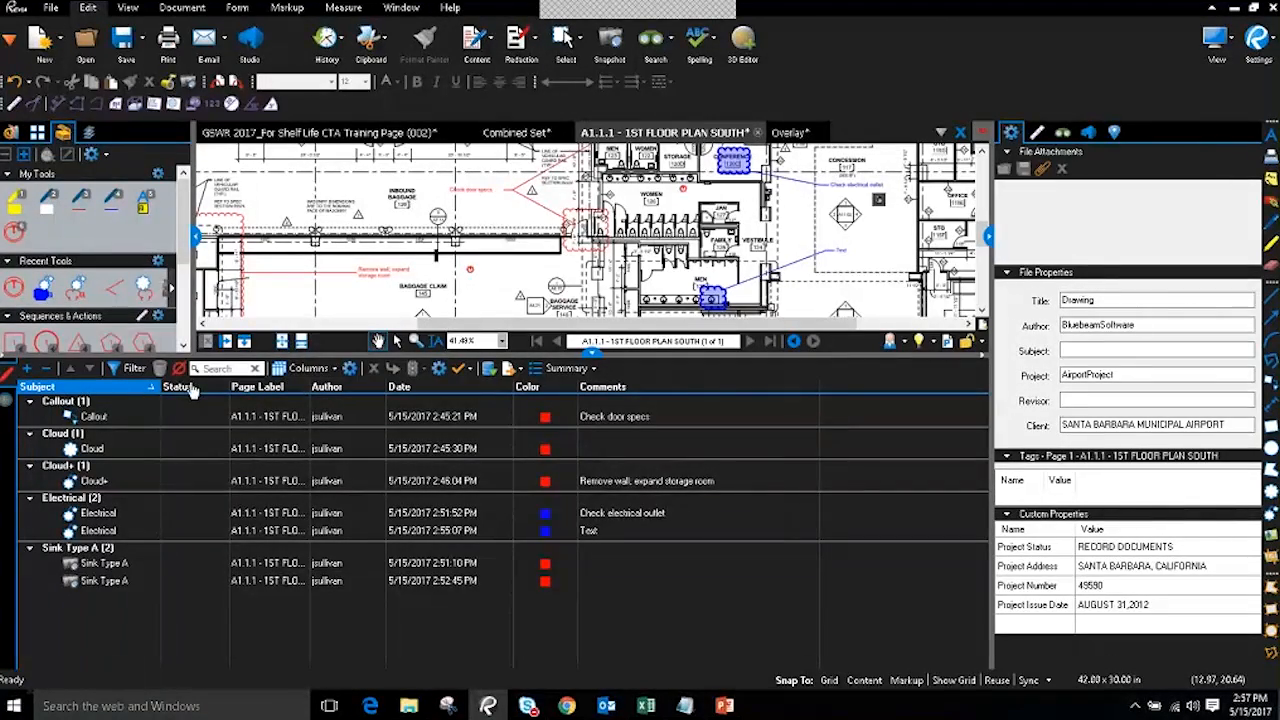
- Move the Page Label column back ahead of Status in the Markups list and slightly widen the Status column
drag(258, 388, 165, 389)
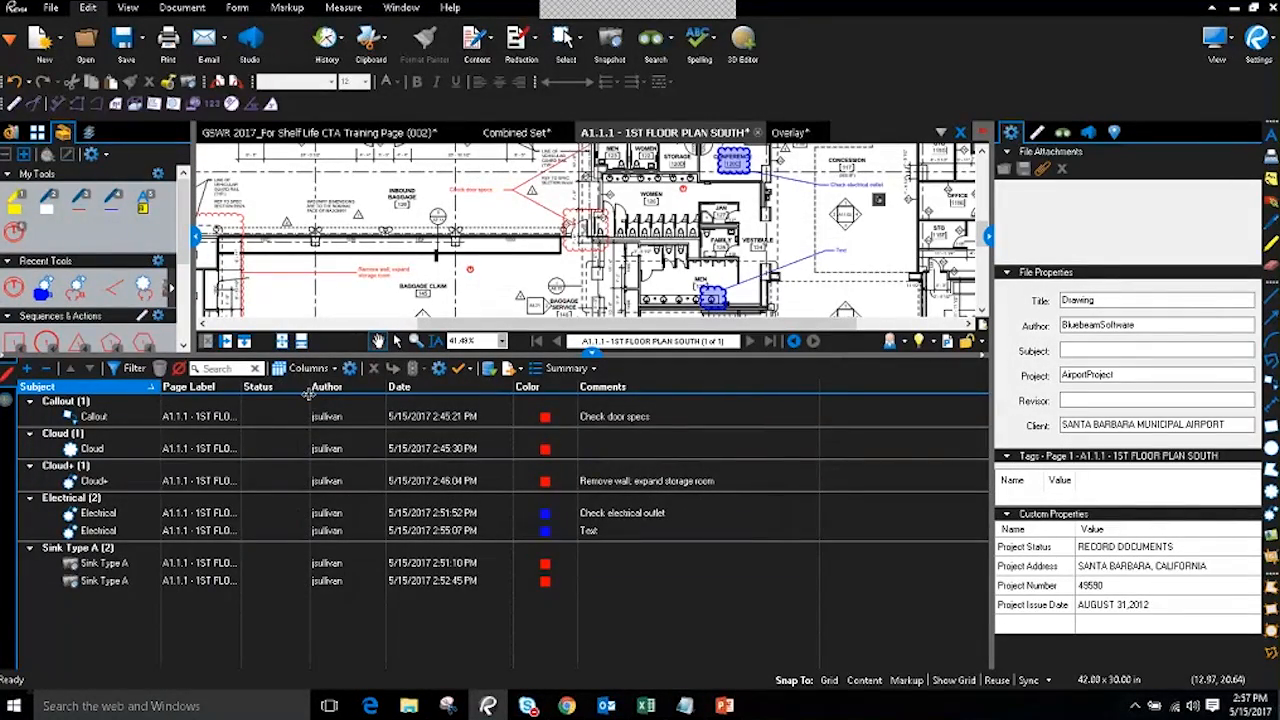
mouse_move(310, 392)
mouse_down()
mouse_move(430, 394)
mouse_move(327, 396)
mouse_up()
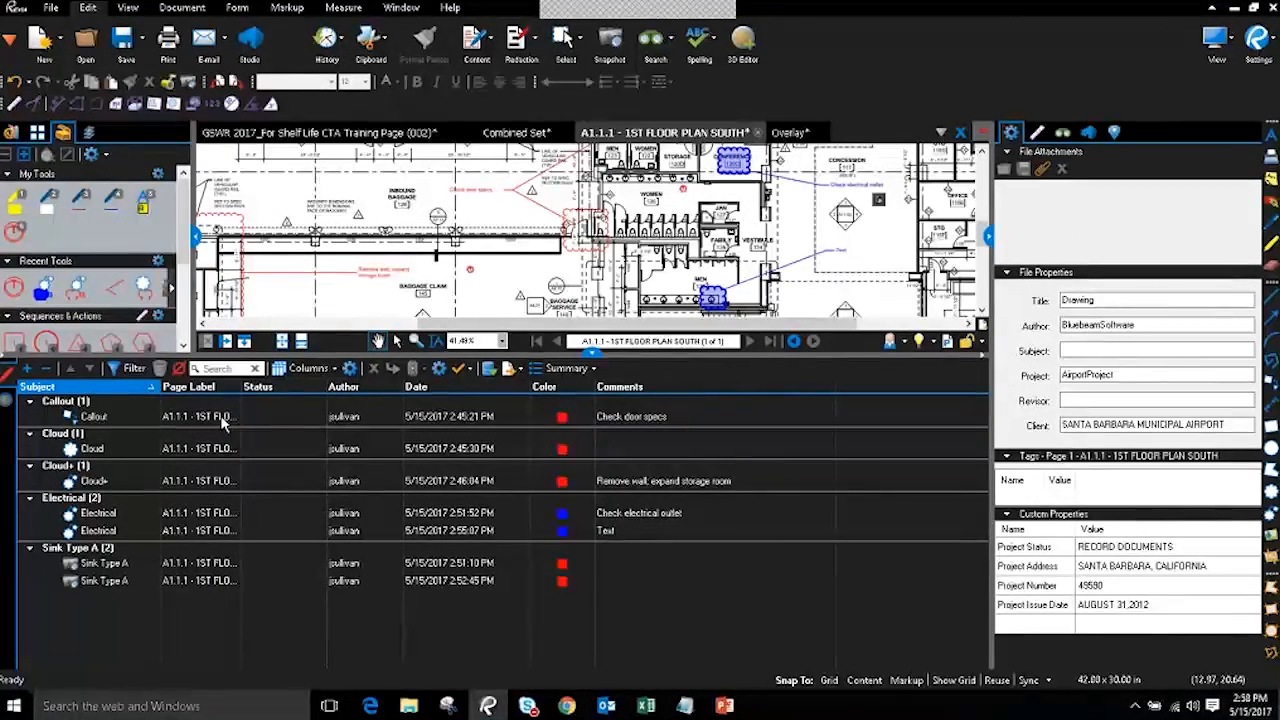
- Add a custom Markups list column named Material and set its type to Choice
click(349, 369)
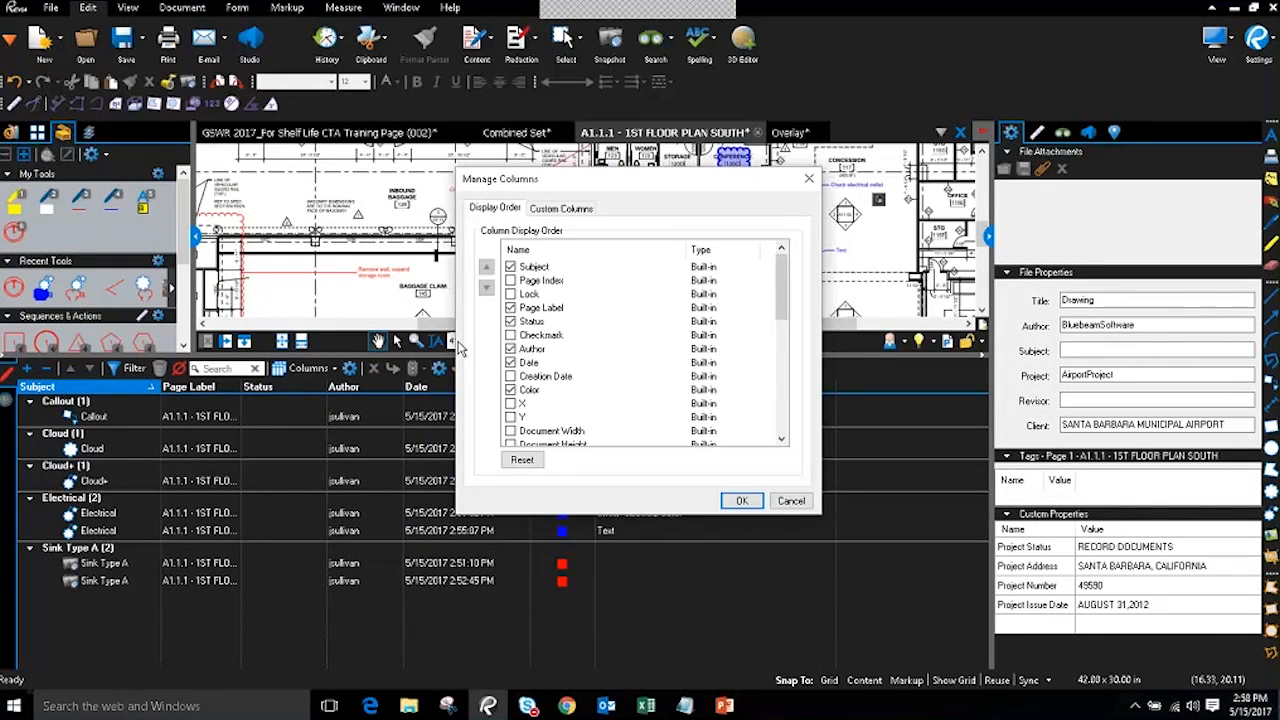
click(557, 212)
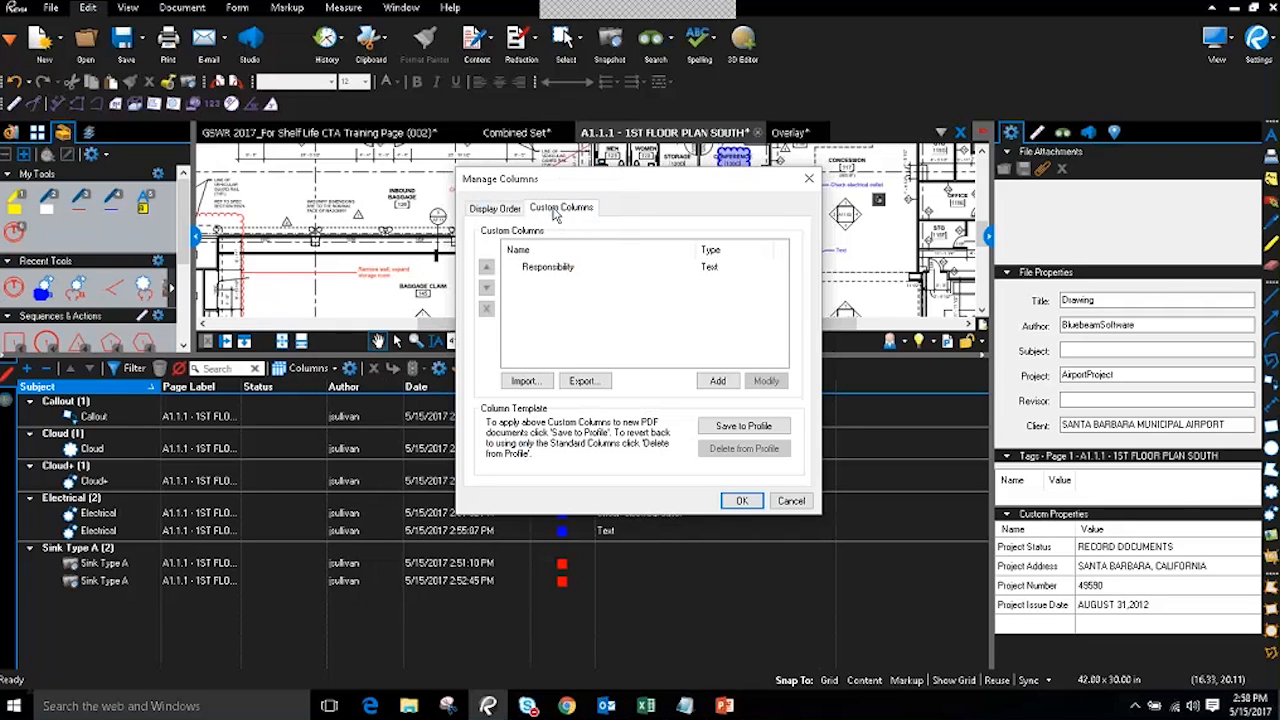
click(717, 382)
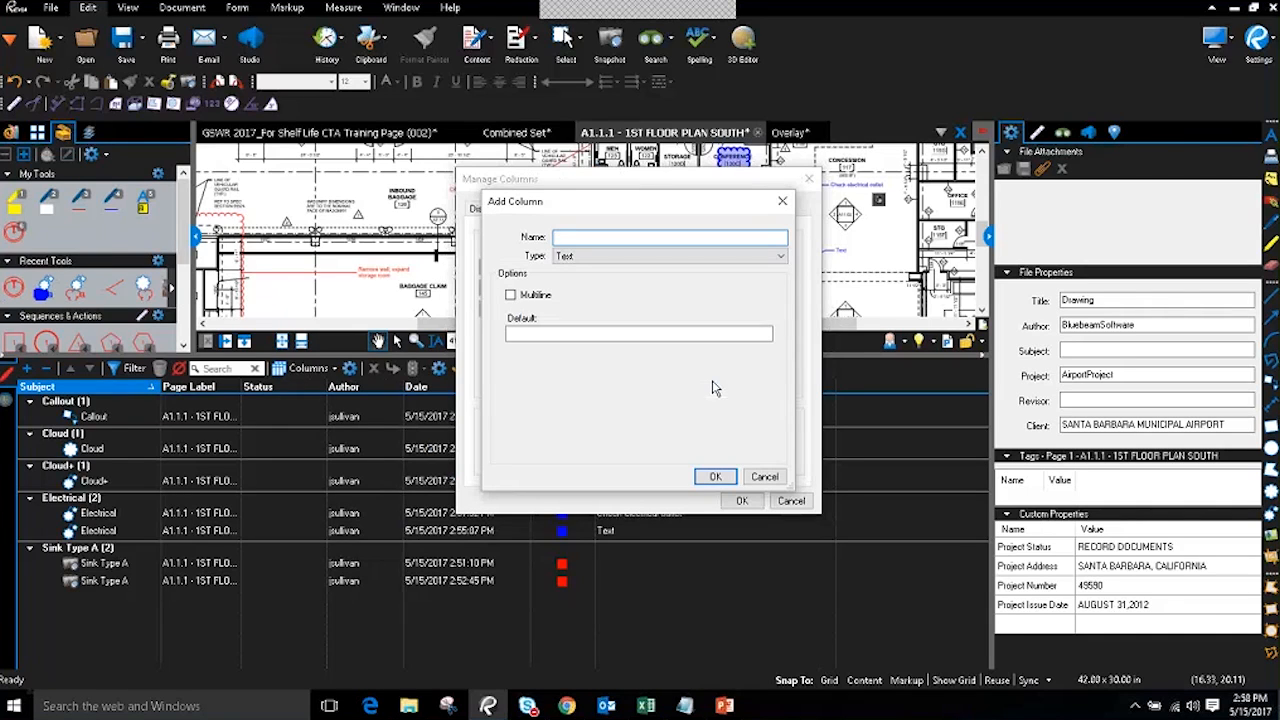
text(Material)
click(620, 258)
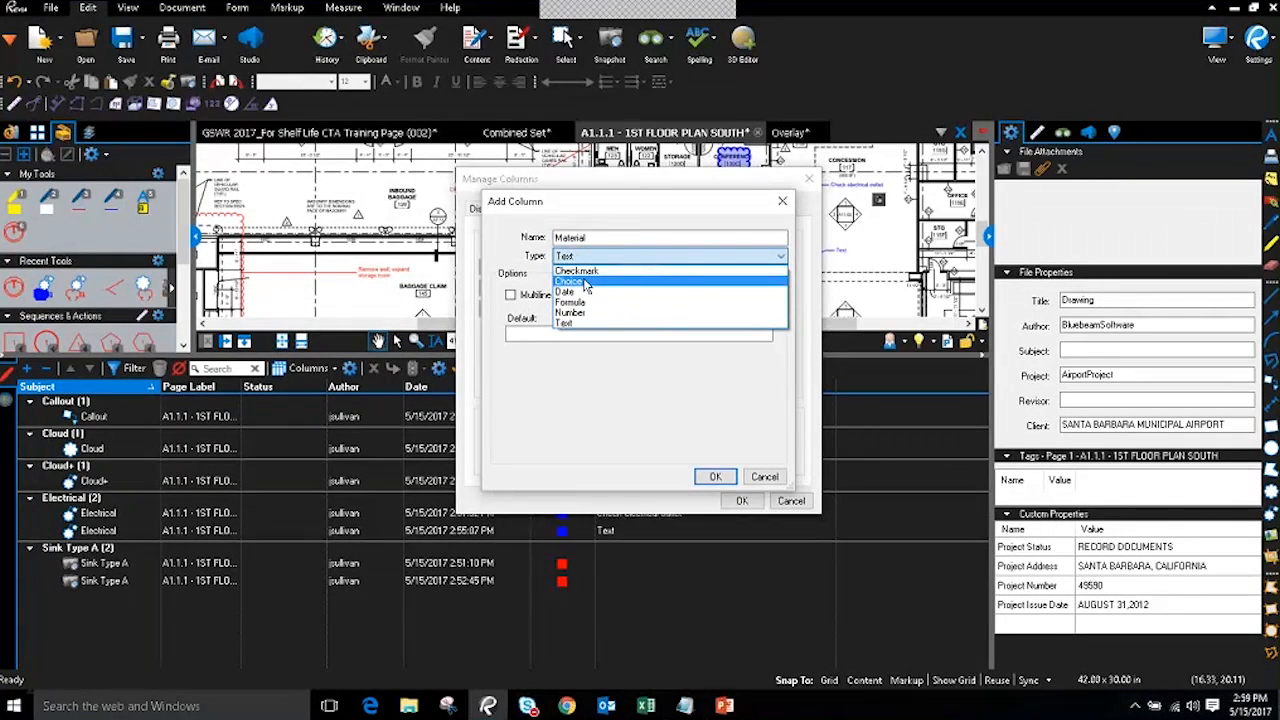
click(587, 283)
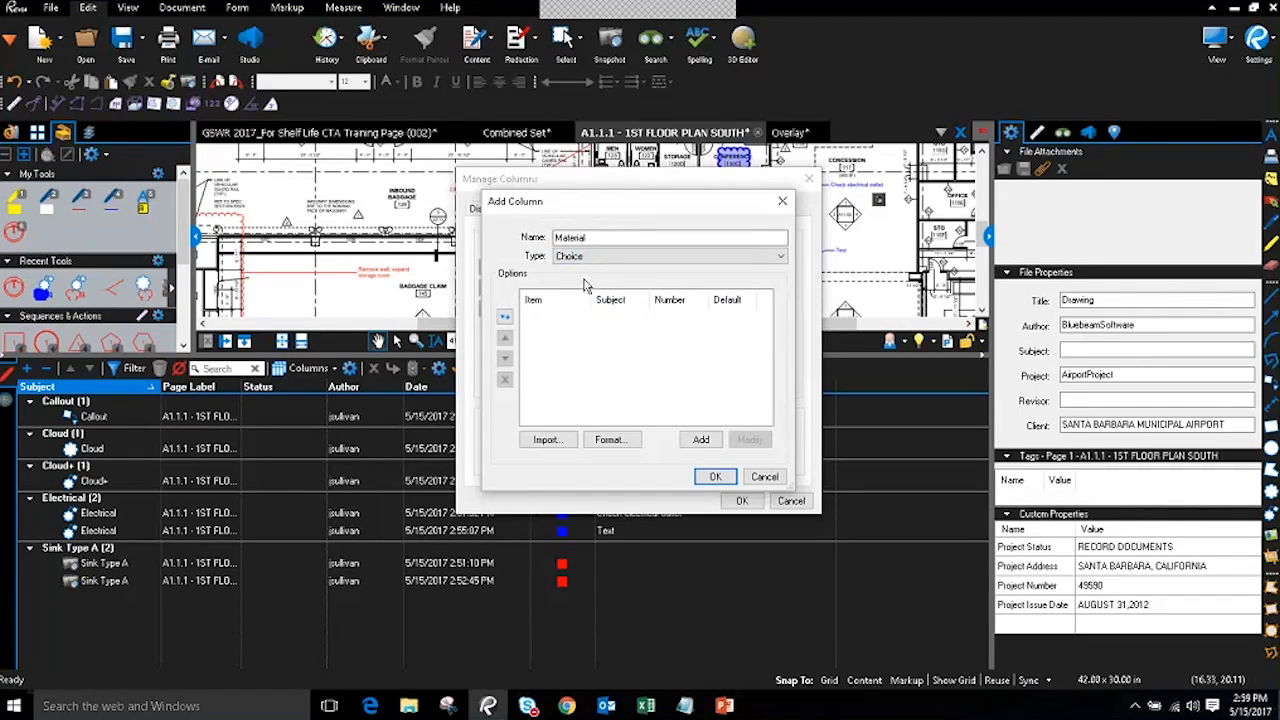
- Add Sink A and Sink B as choice items for the Material column
click(701, 441)
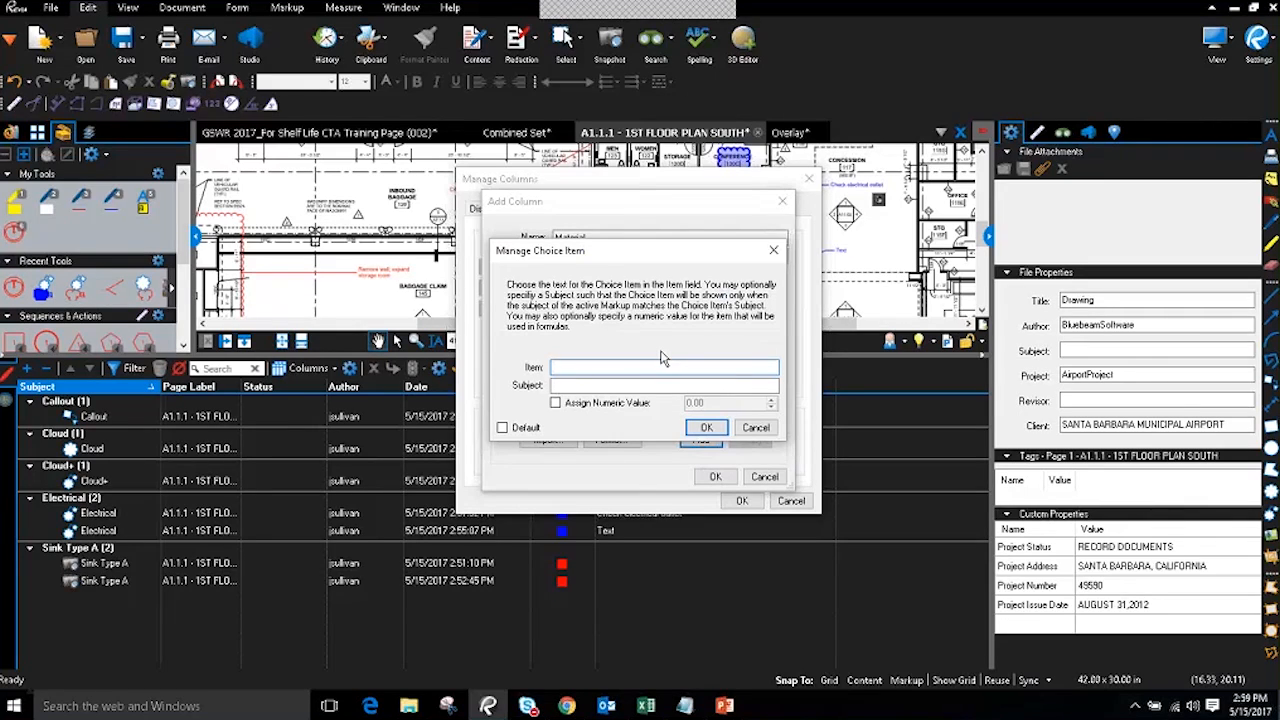
text(Sink A)
key(Return)
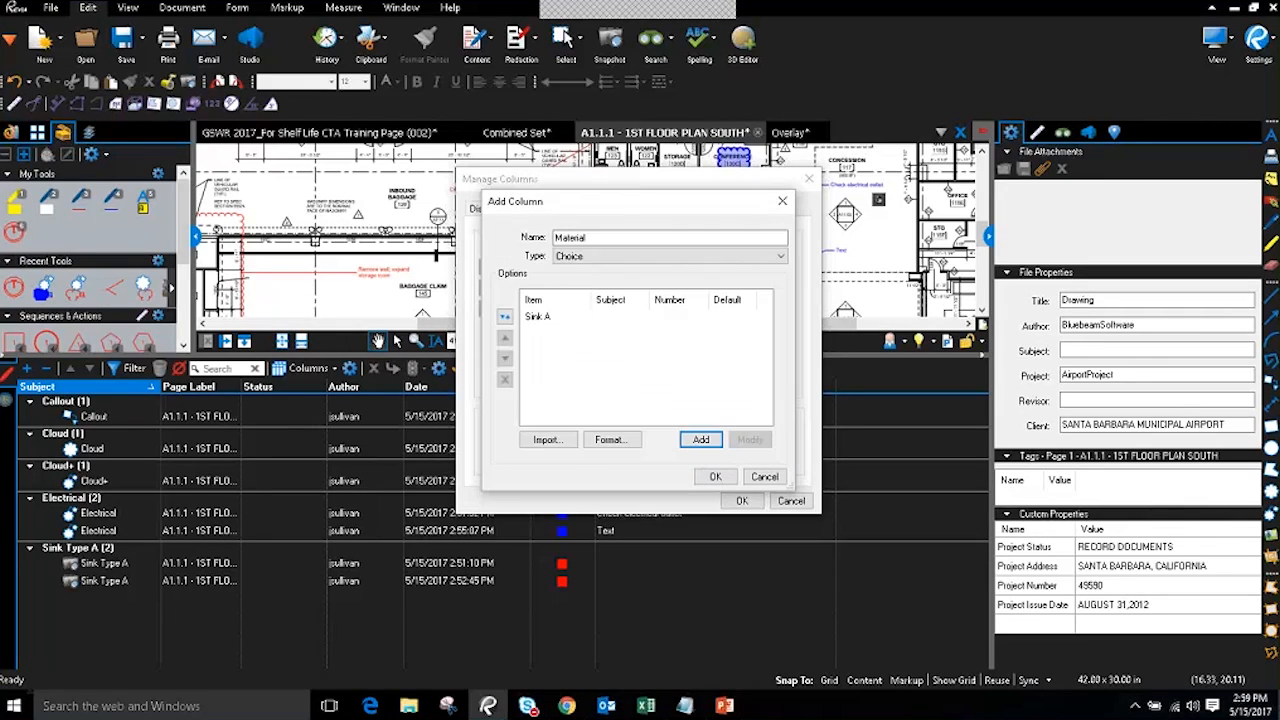
click(701, 441)
text(Sink )
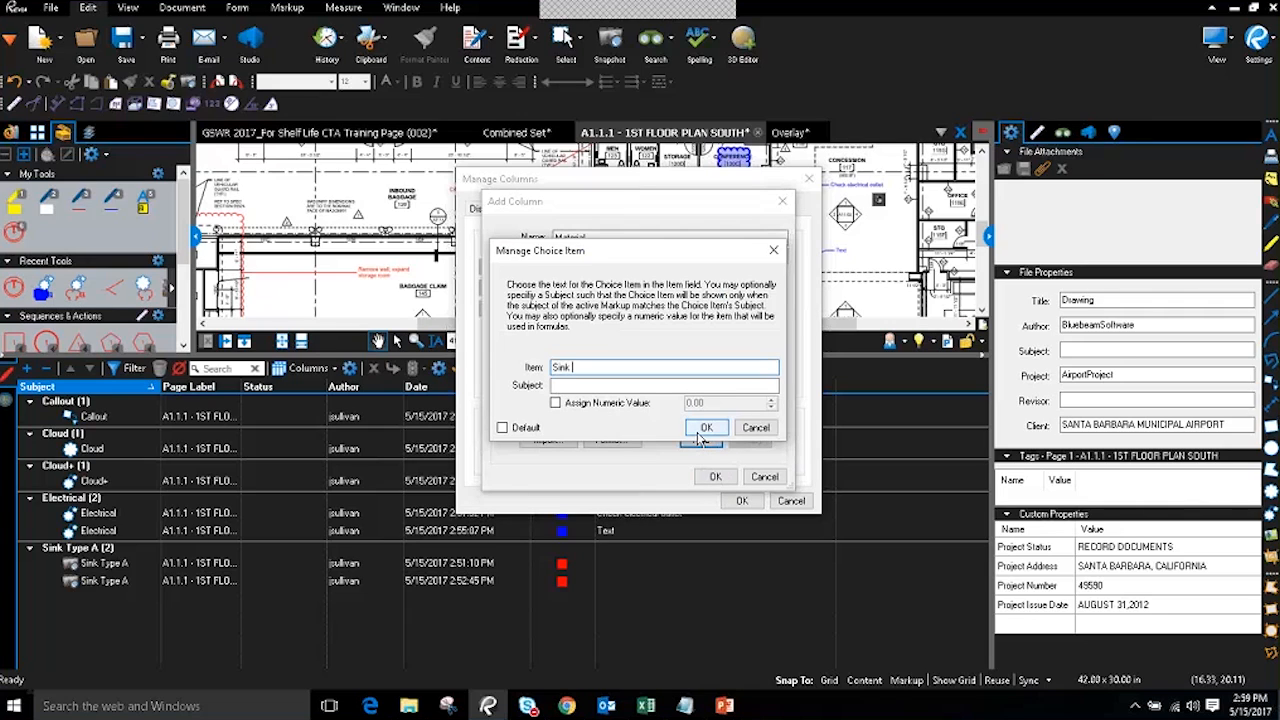
text(B)
click(699, 432)
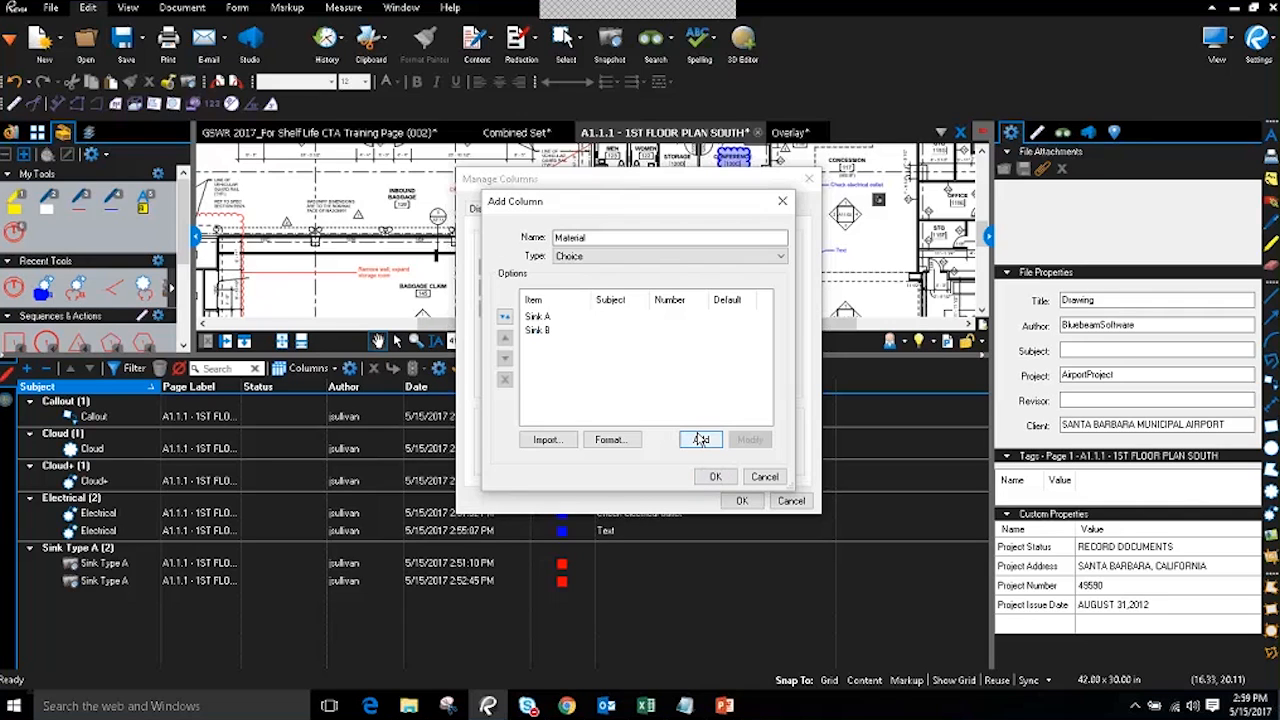
- Open the Sink A choice item and turn its numeric value assignment on and off again
click(552, 318)
click(552, 329)
click(552, 320)
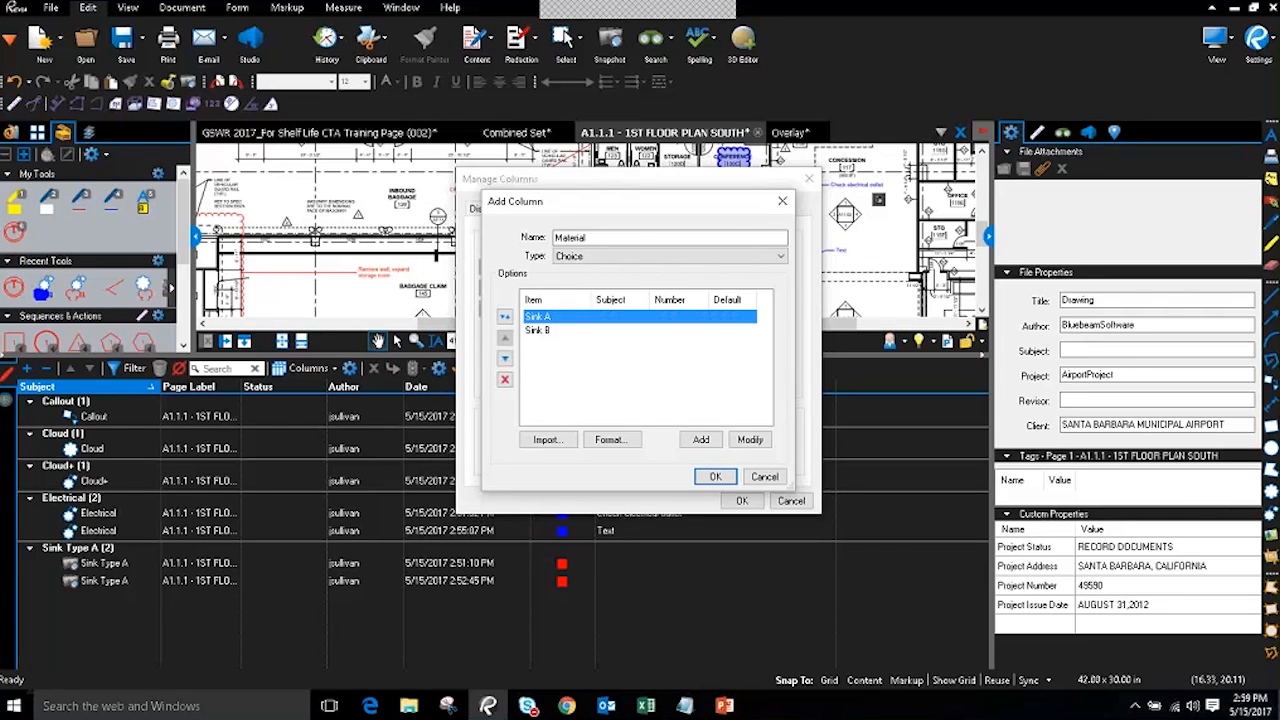
double_click(552, 320)
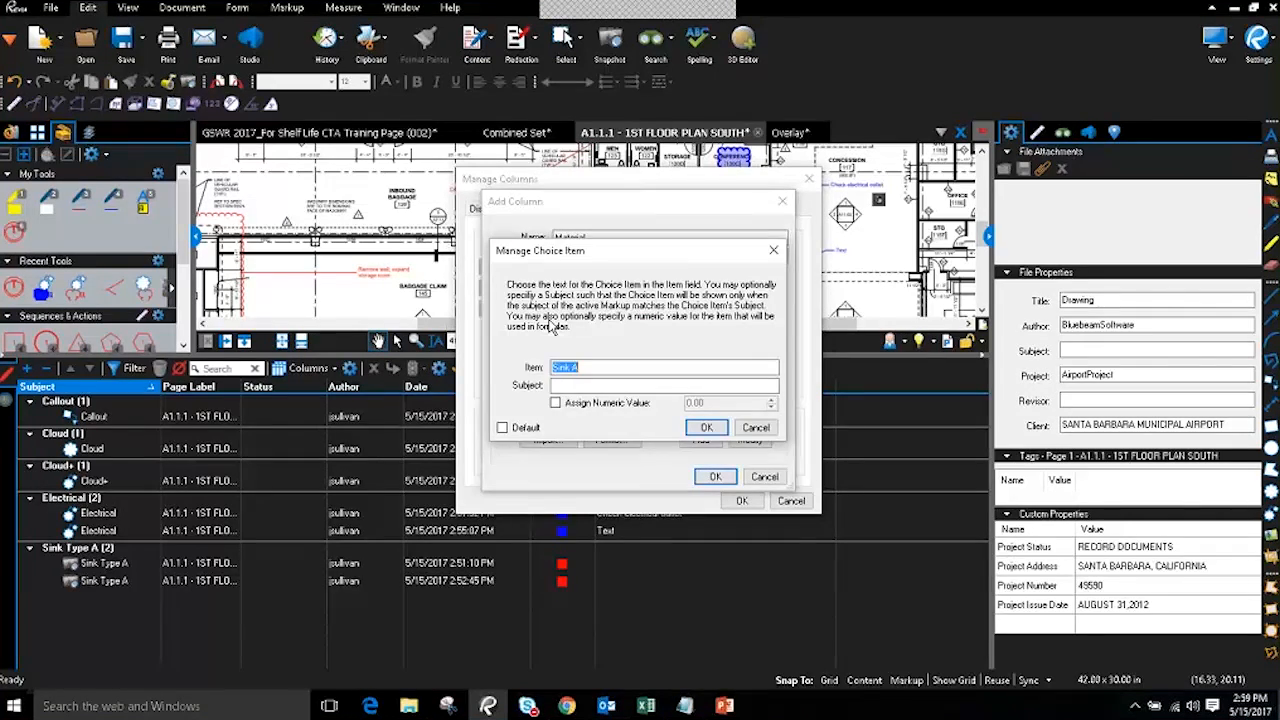
click(562, 405)
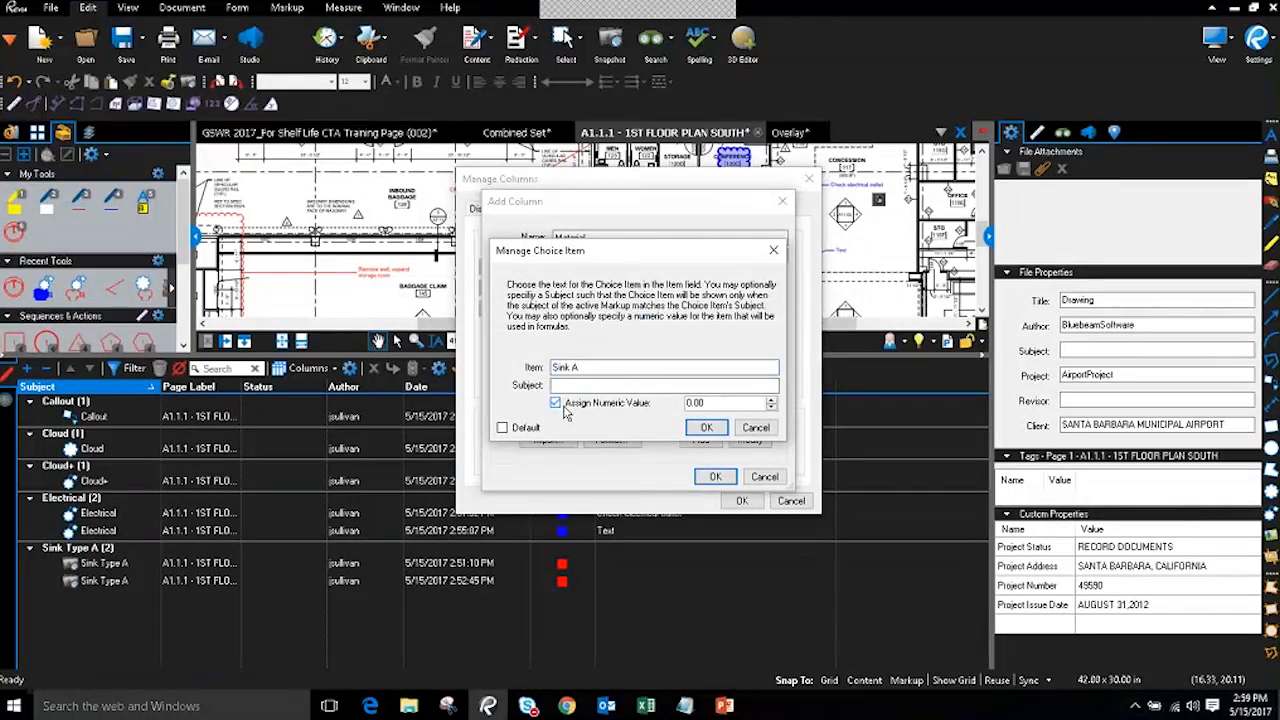
double_click(689, 403)
click(555, 402)
click(688, 429)
- Save the new Material column and set it to Sink A for both Sink Type A markups
click(712, 477)
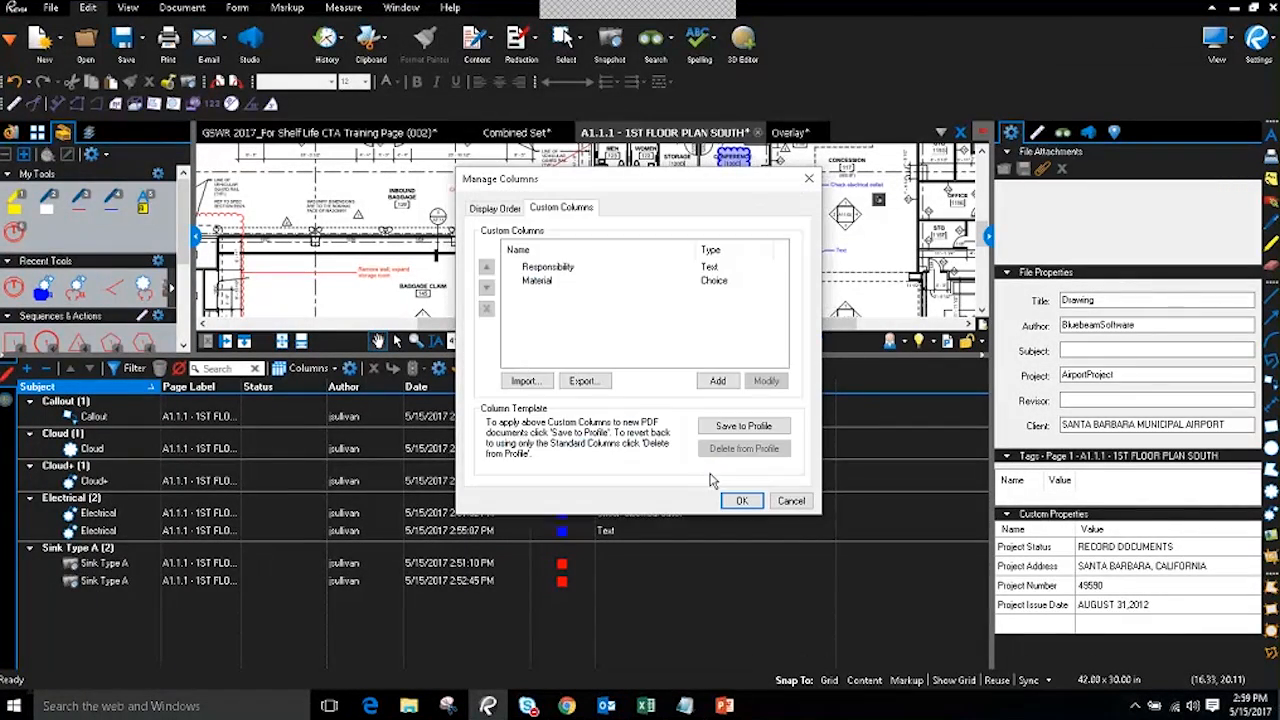
click(741, 500)
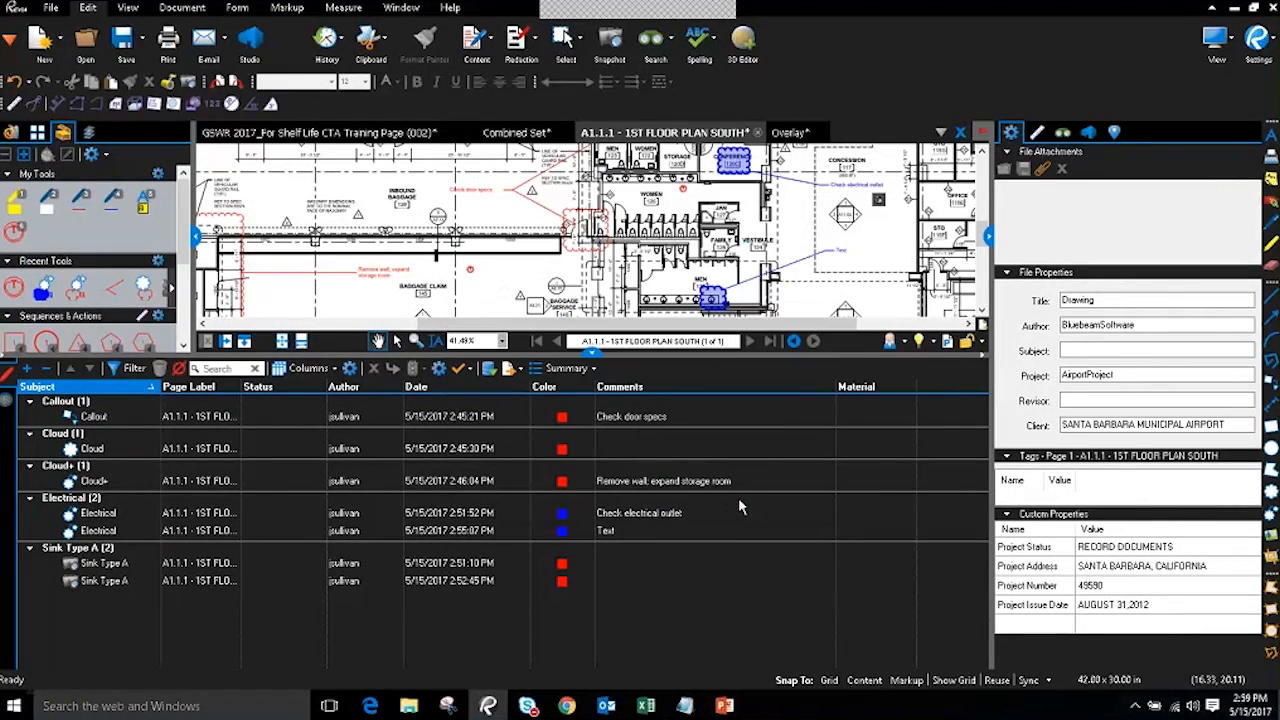
key(ctrl)
click(858, 564)
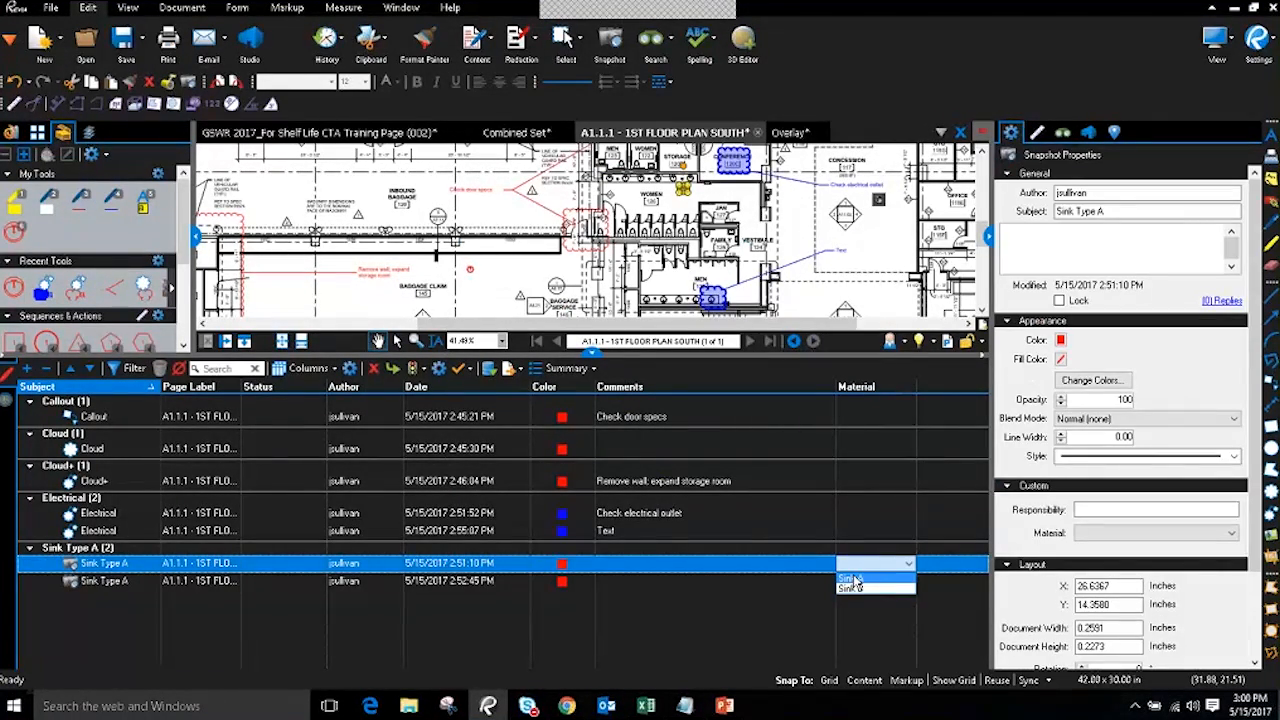
click(853, 580)
click(858, 581)
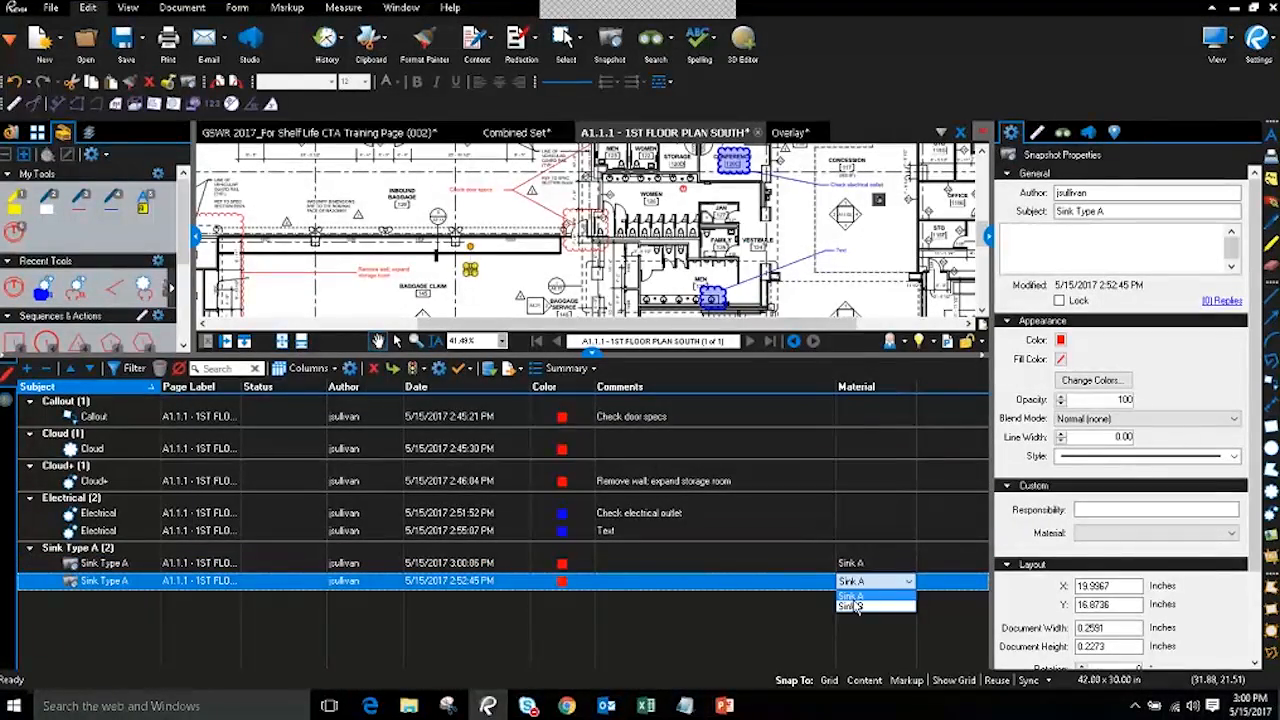
click(850, 597)
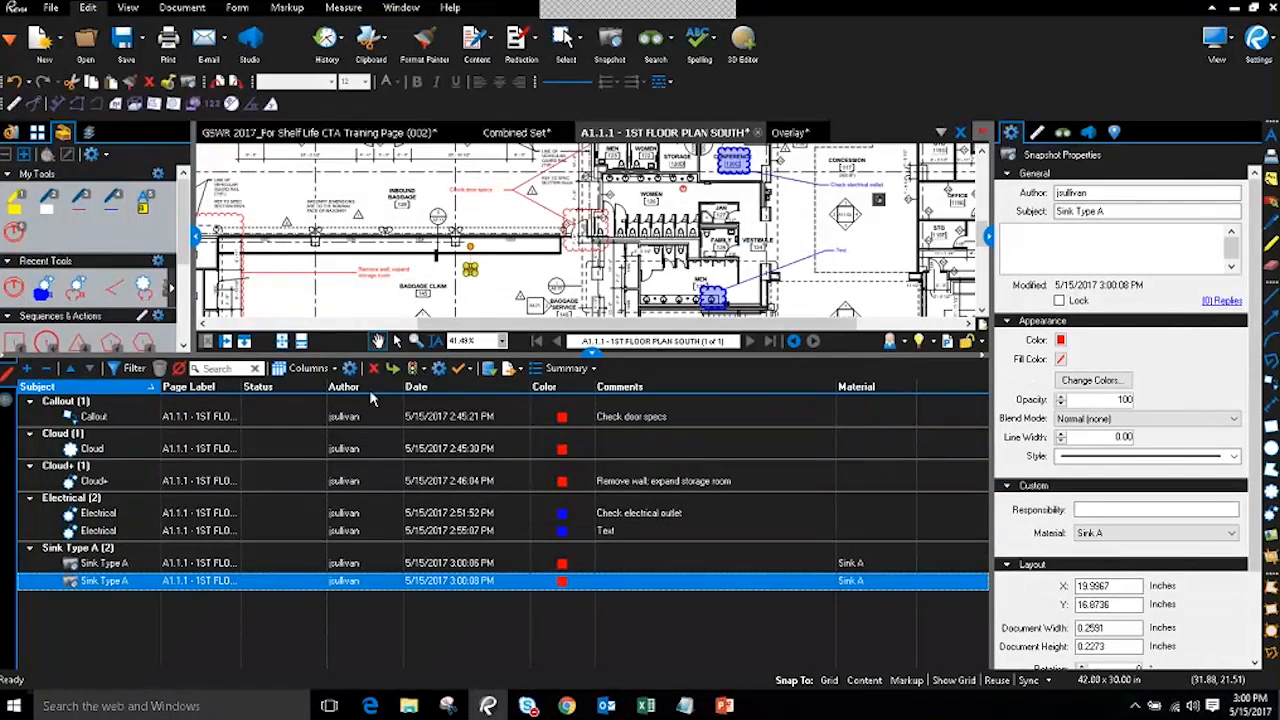
- Review the custom columns and the option for saving them to the profile as a column template
click(350, 370)
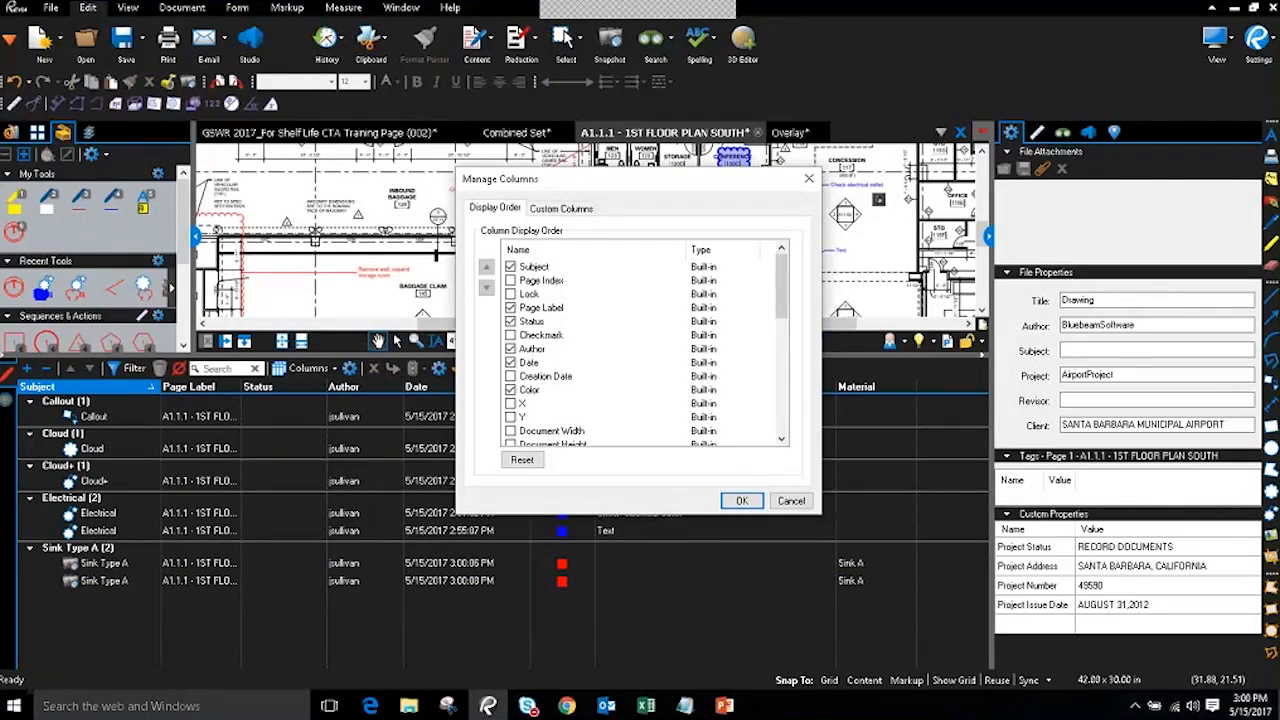
click(556, 210)
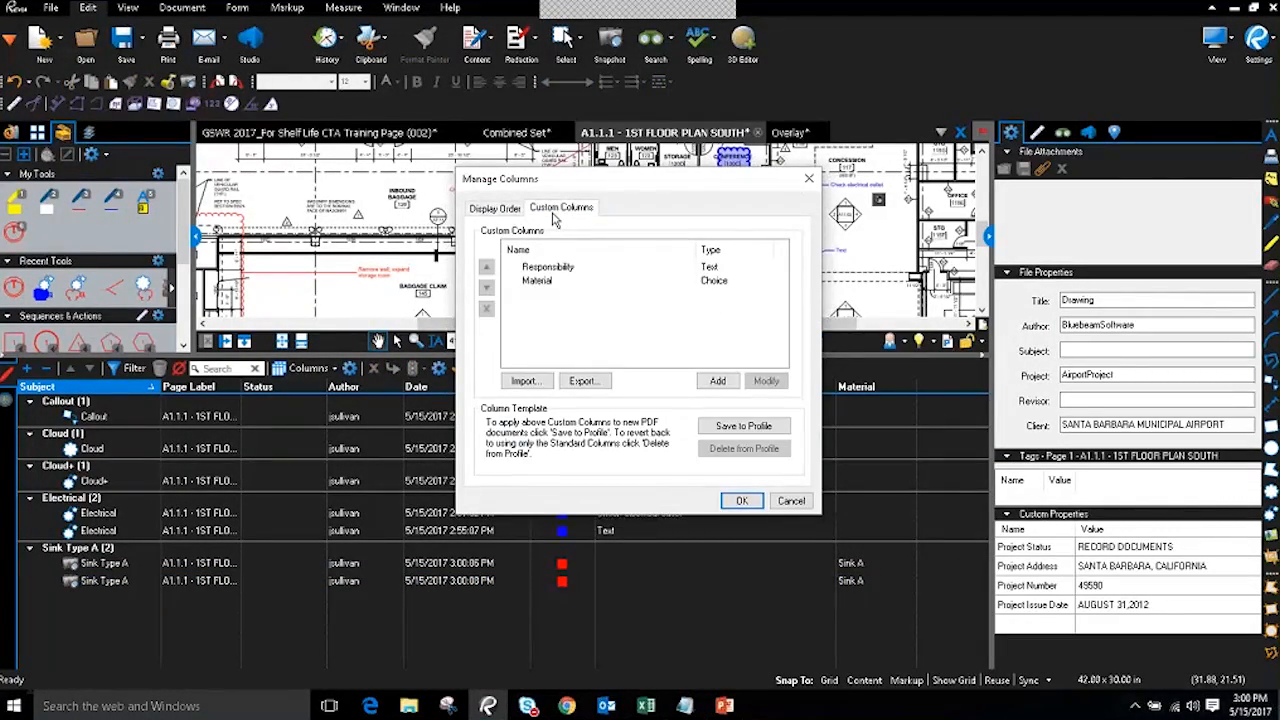
click(809, 178)
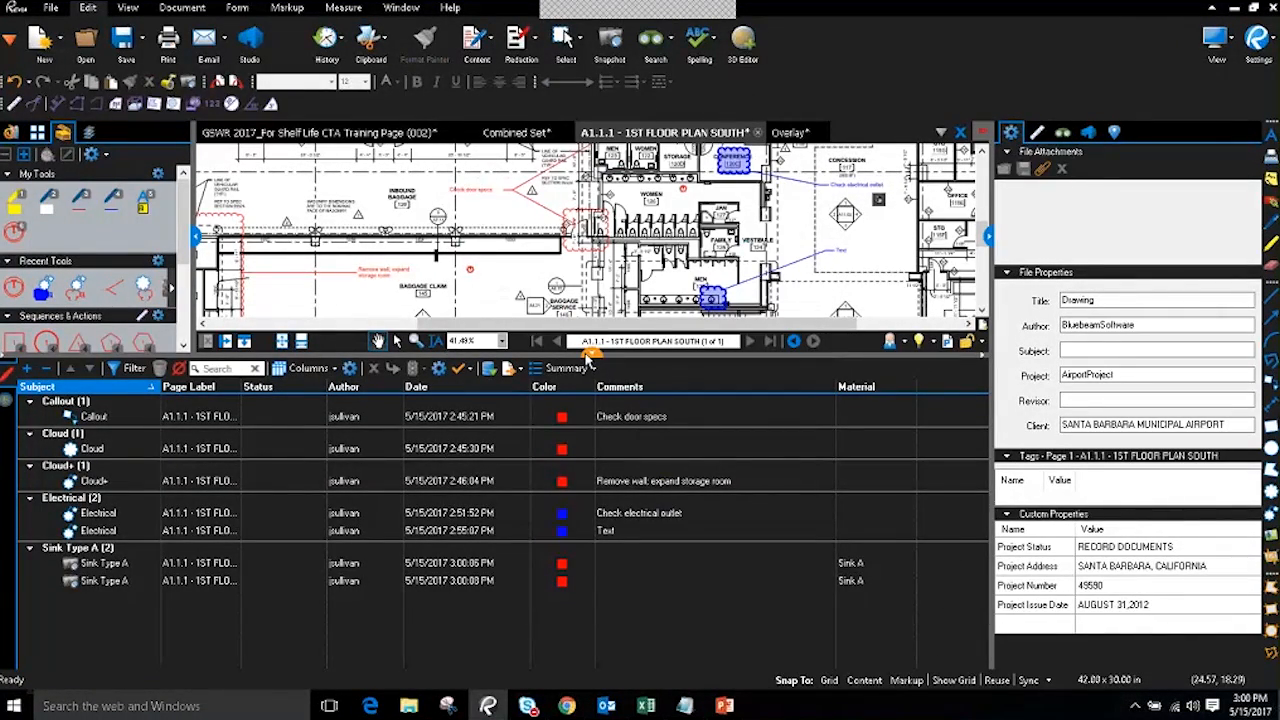
click(349, 368)
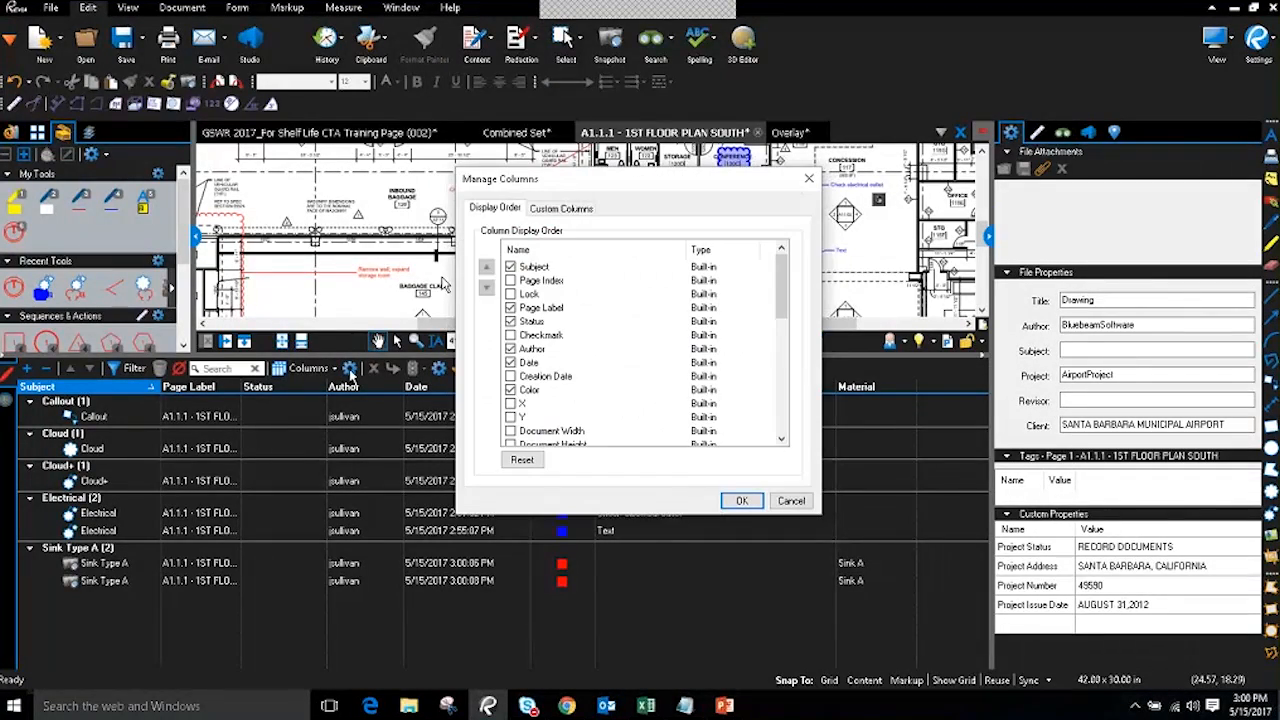
click(561, 208)
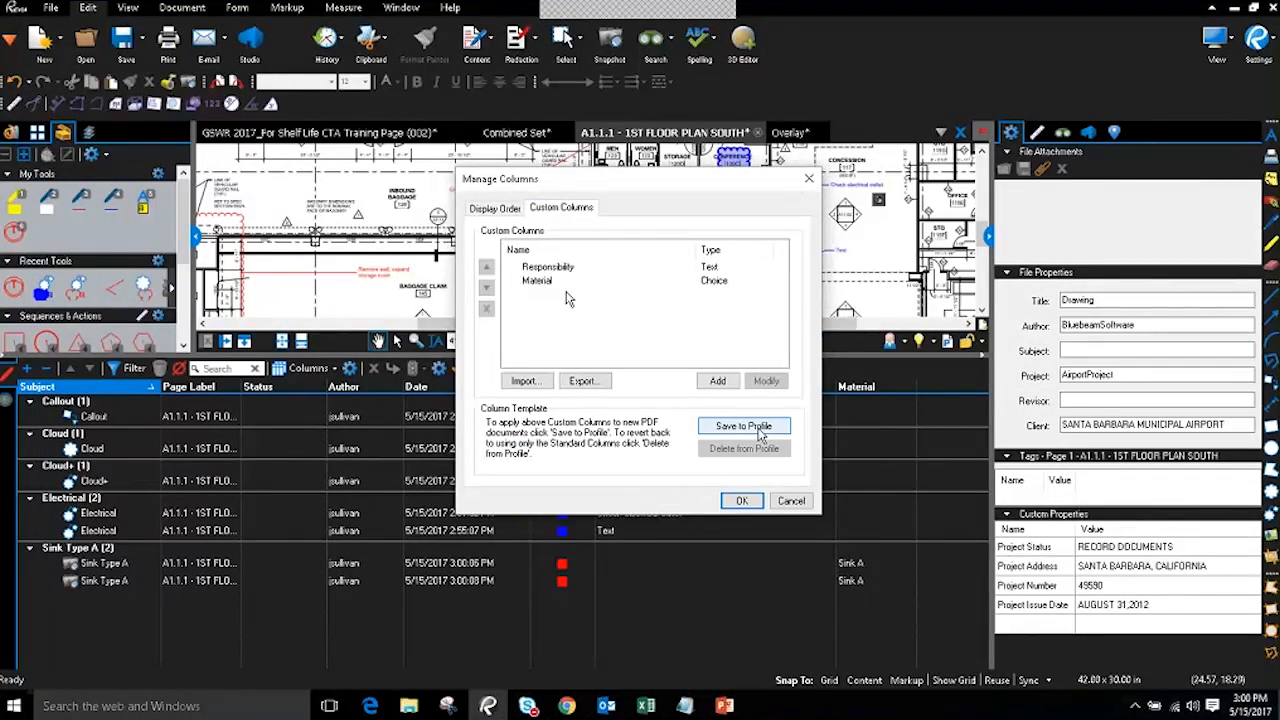
key(ctrl)
key(ctrl)
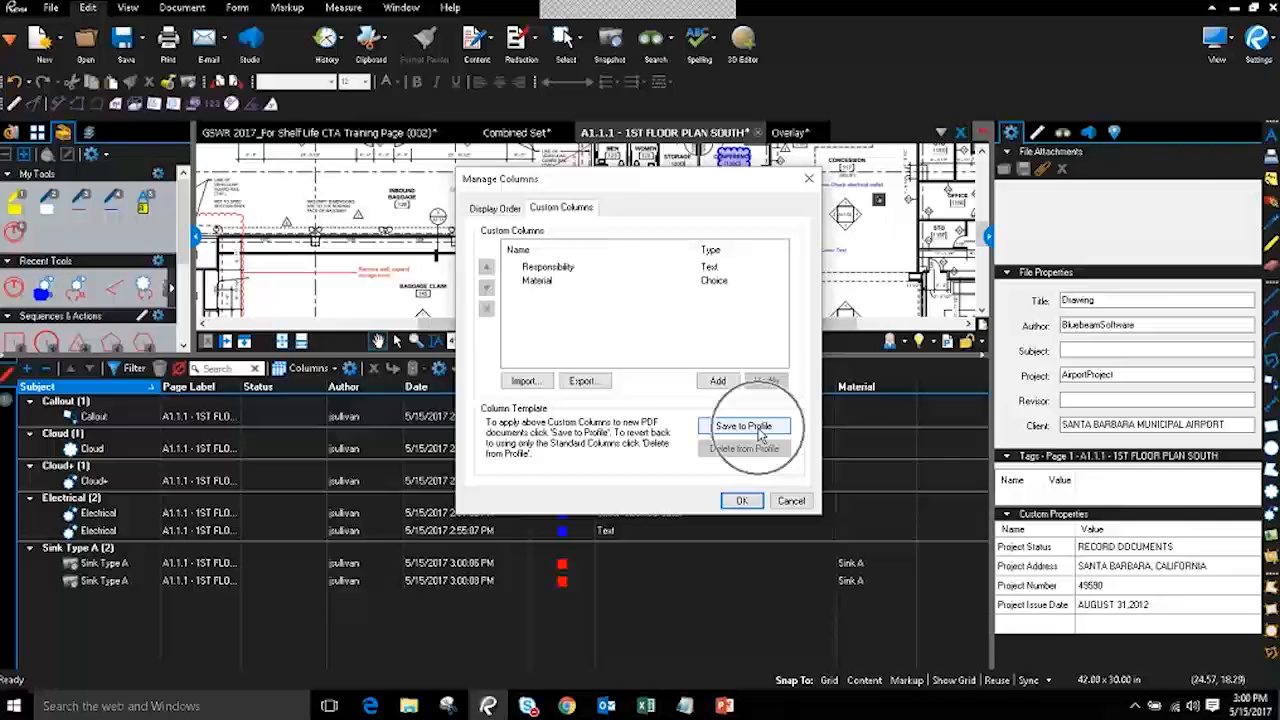
key(ctrl)
click(808, 180)
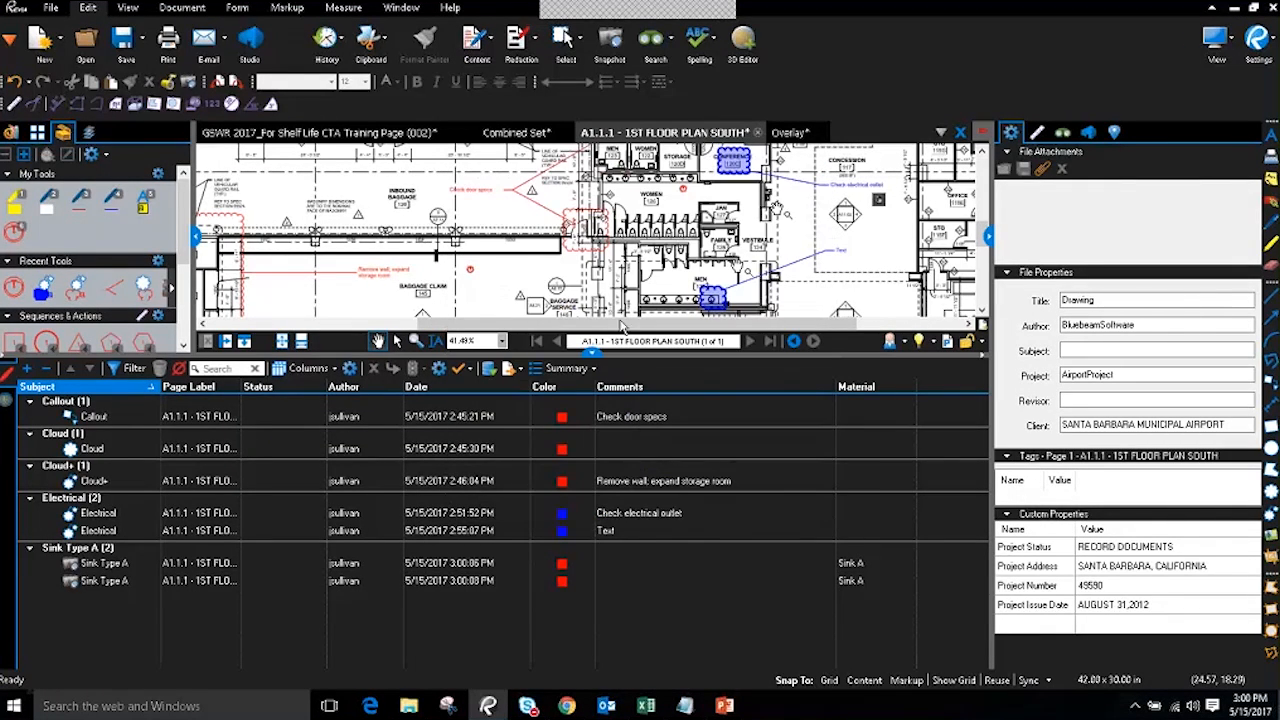
key(alt+l)
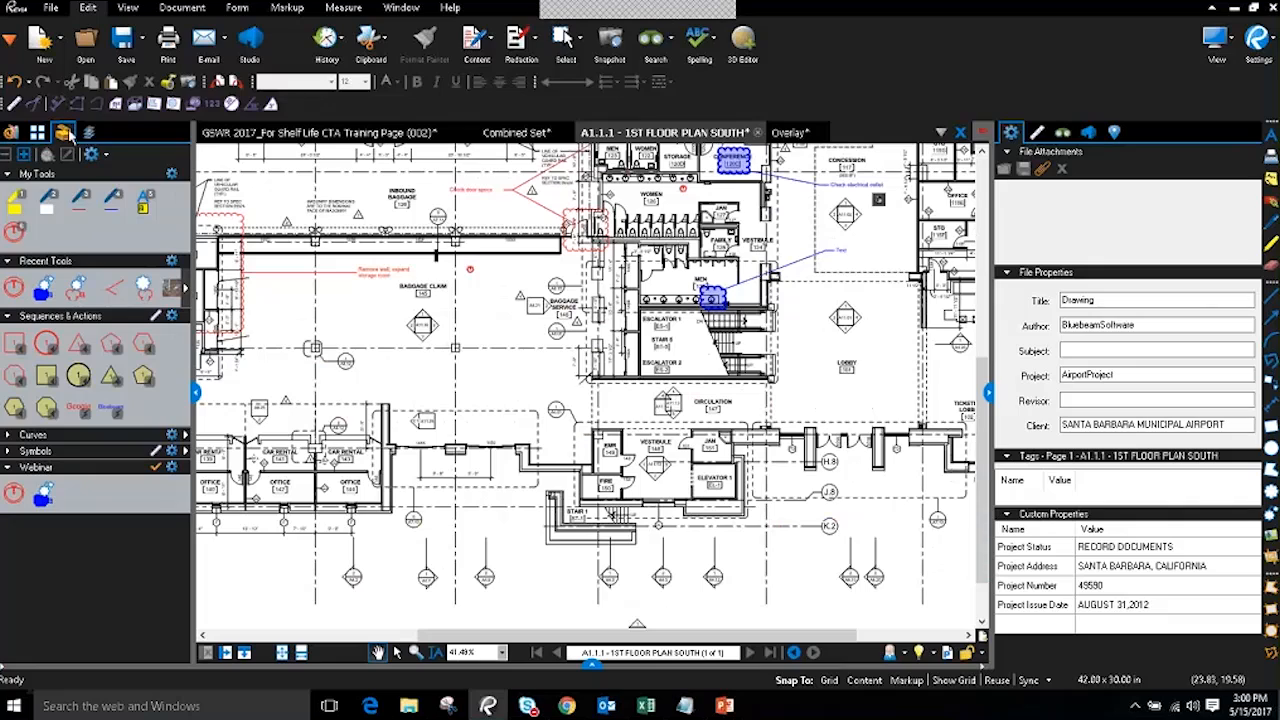
key(ctrl)
drag(556, 427, 451, 541)
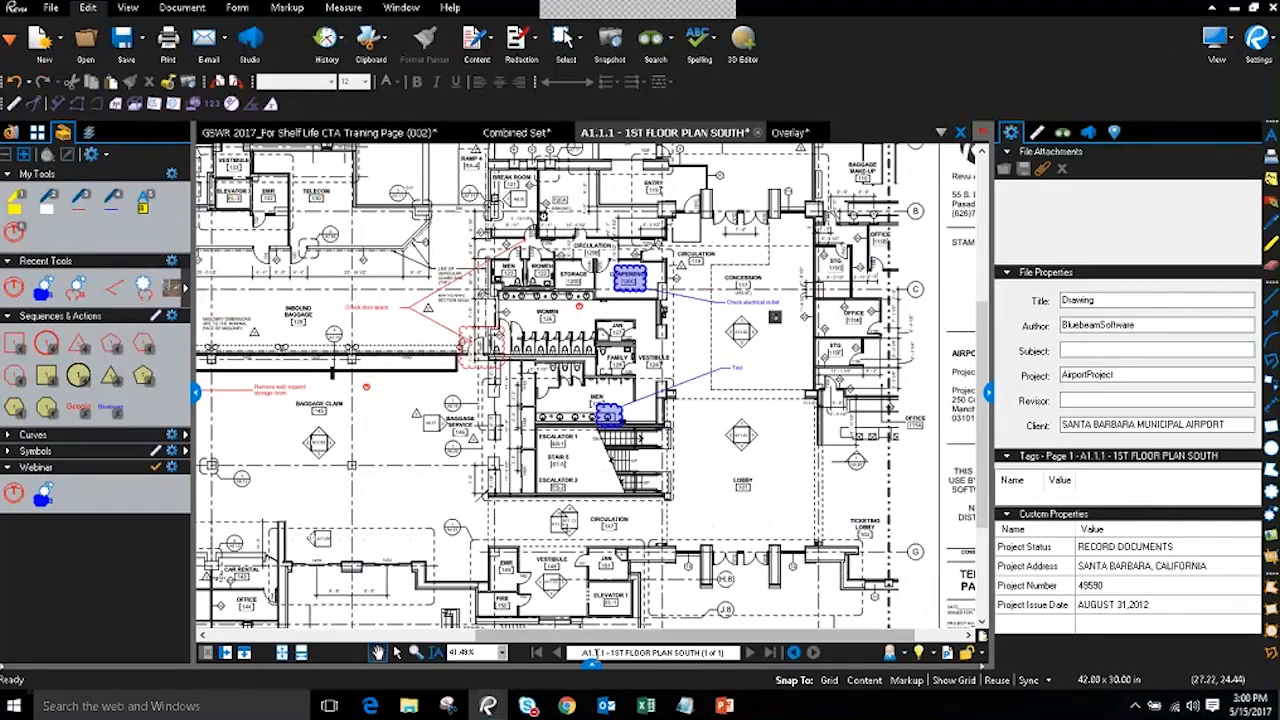
mouse_move(596, 668)
mouse_down()
mouse_move(610, 448)
mouse_move(656, 360)
mouse_up()
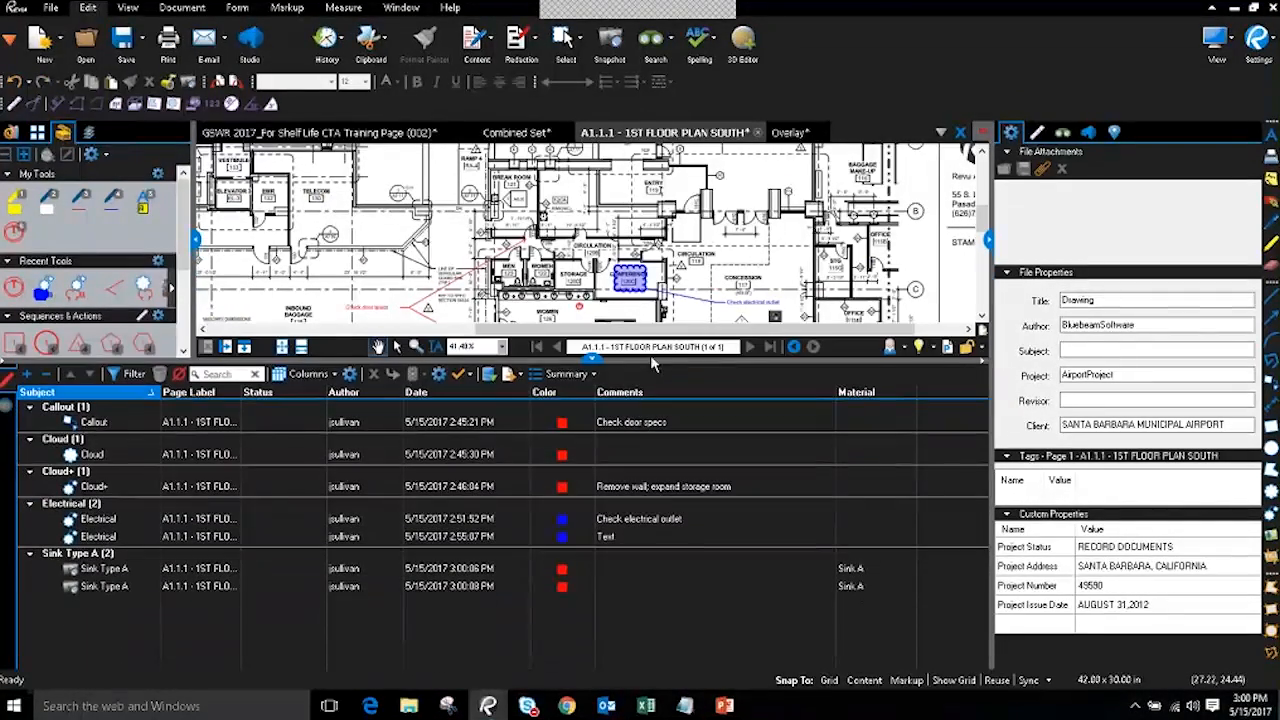
- Widen the Markups list's Status column and set the "Check electrical outlet" markup's status to Accepted
drag(331, 393, 380, 397)
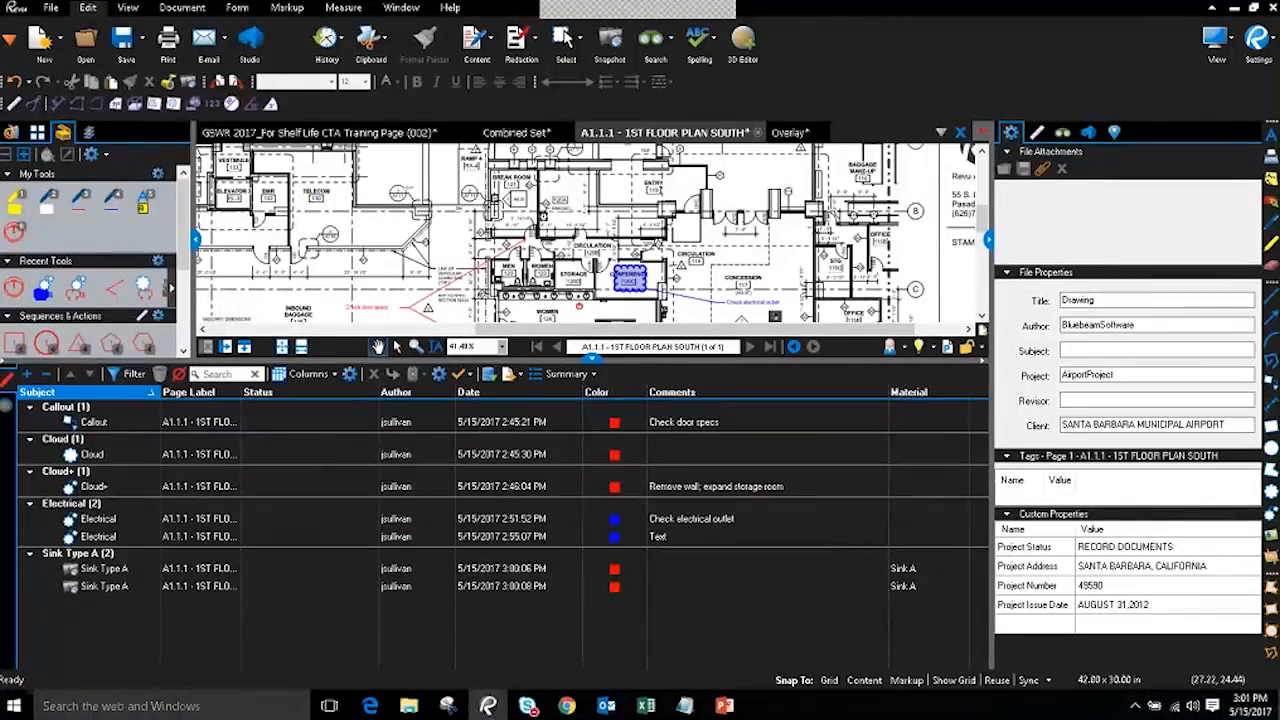
click(296, 523)
click(296, 523)
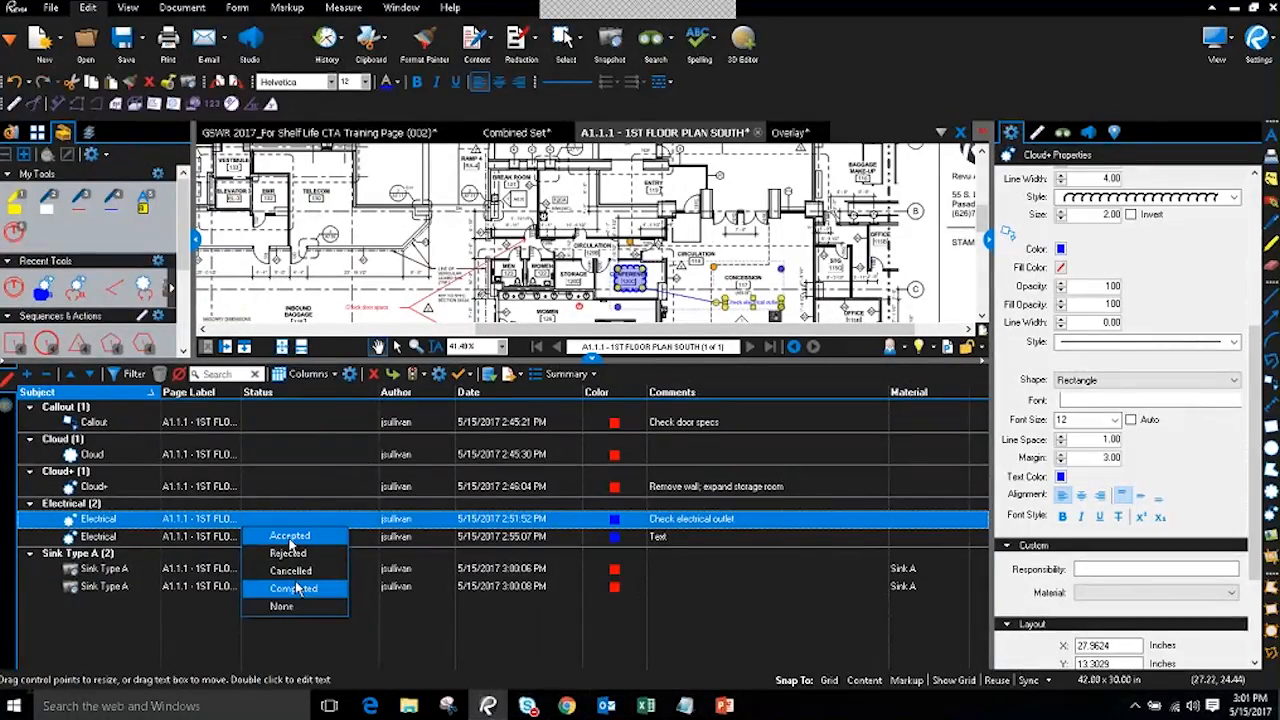
click(287, 536)
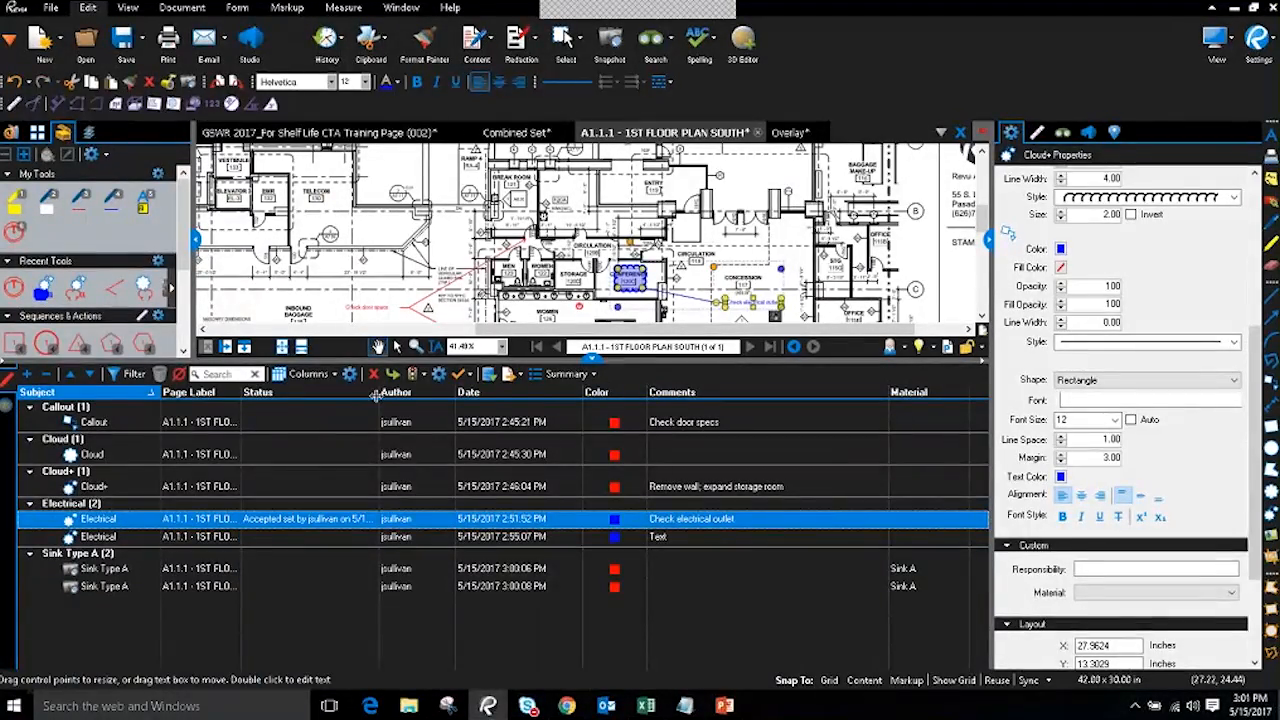
drag(376, 396, 404, 396)
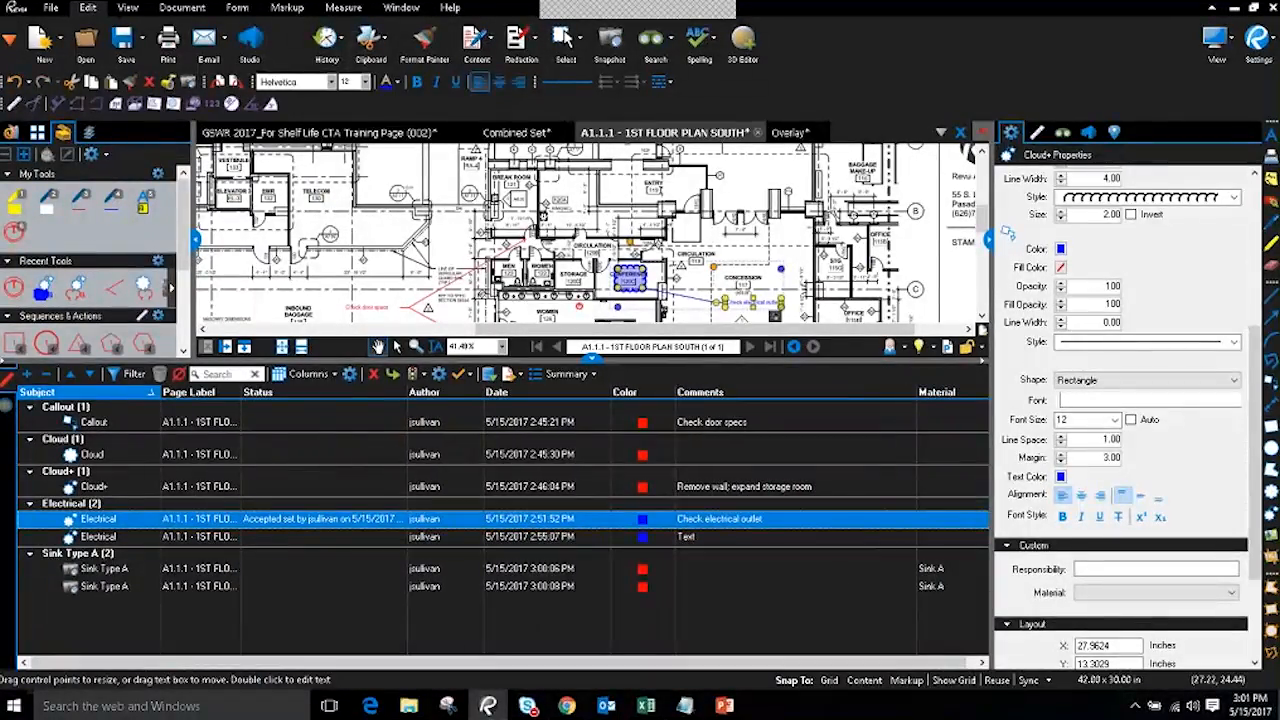
- Switch the first Sink Type A markup's Material to Sink B and back to Sink A
click(931, 568)
click(935, 588)
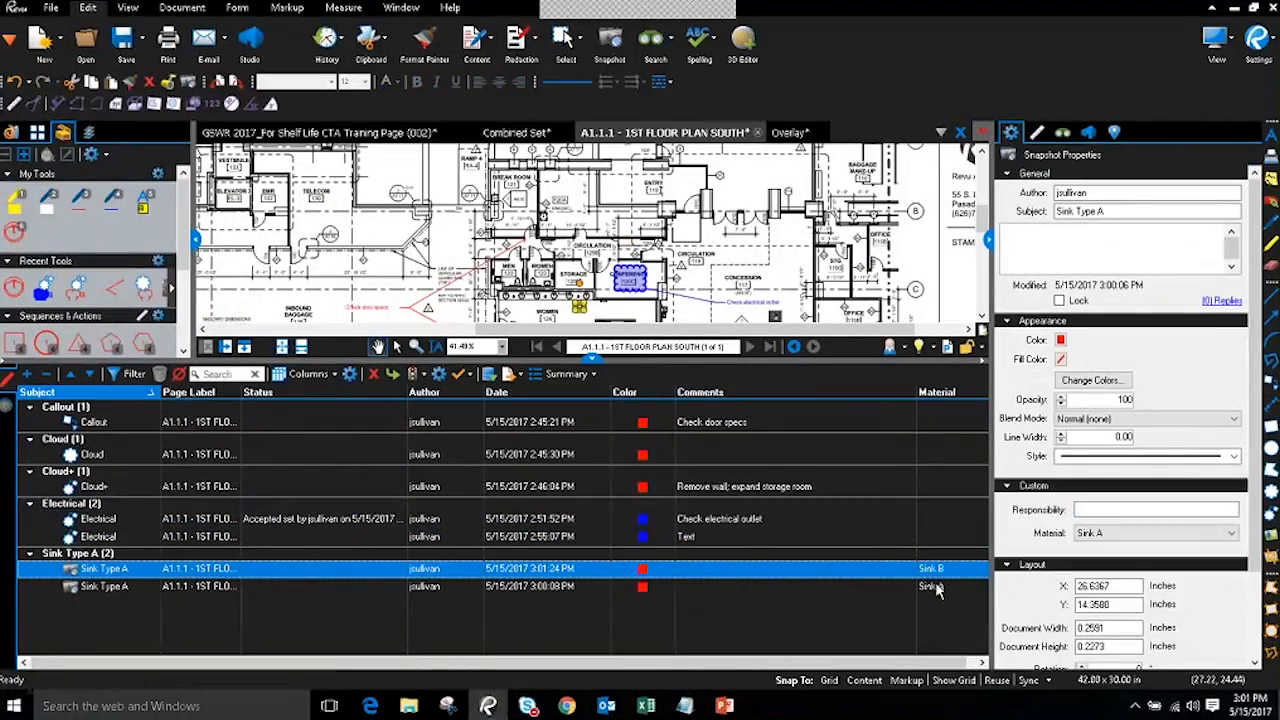
click(931, 568)
click(933, 580)
- Widen the Status column to fit its full entries and set the "Check electrical outlet" markup's status to Rejected
drag(409, 396, 477, 397)
key(ctrl)
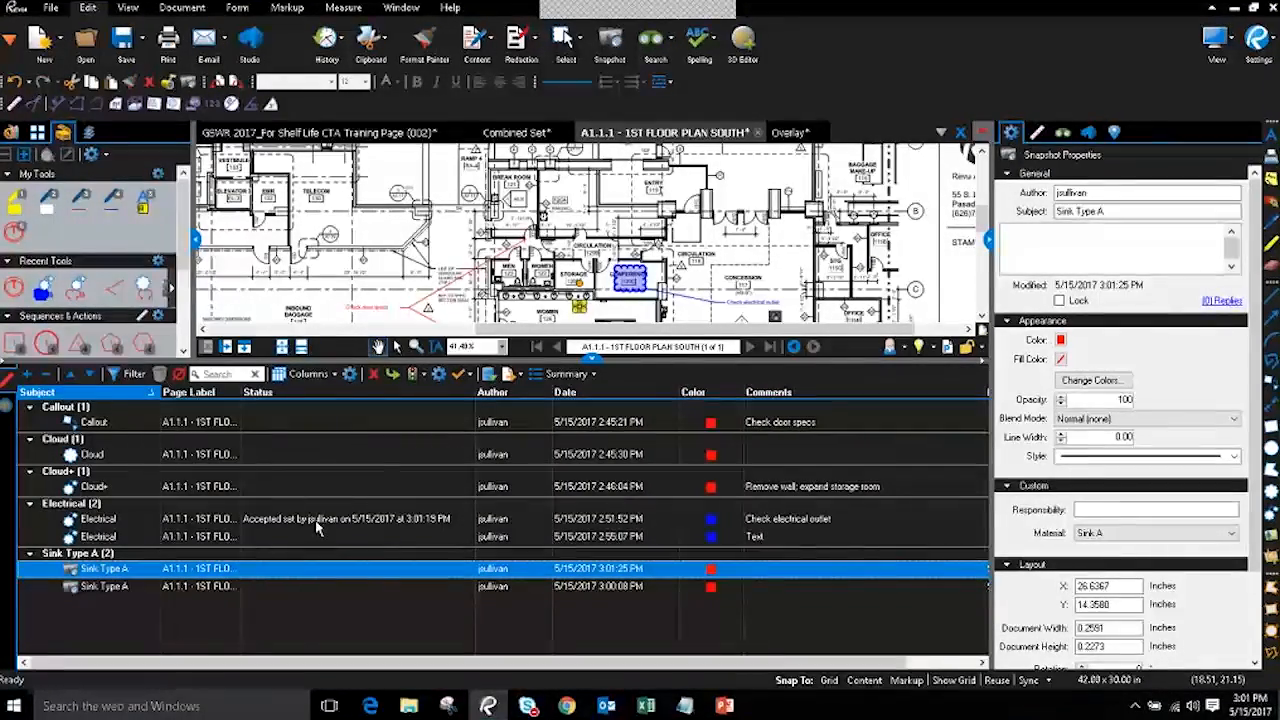
key(ctrl)
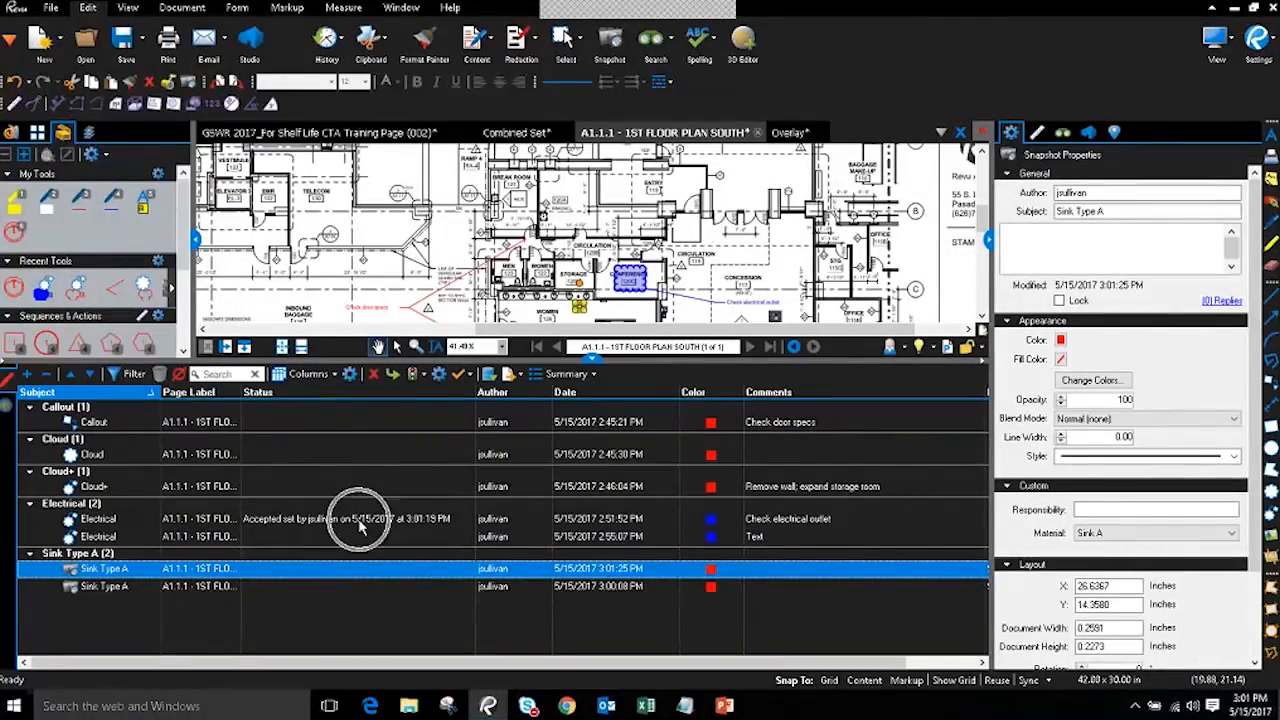
click(422, 520)
key(ctrl)
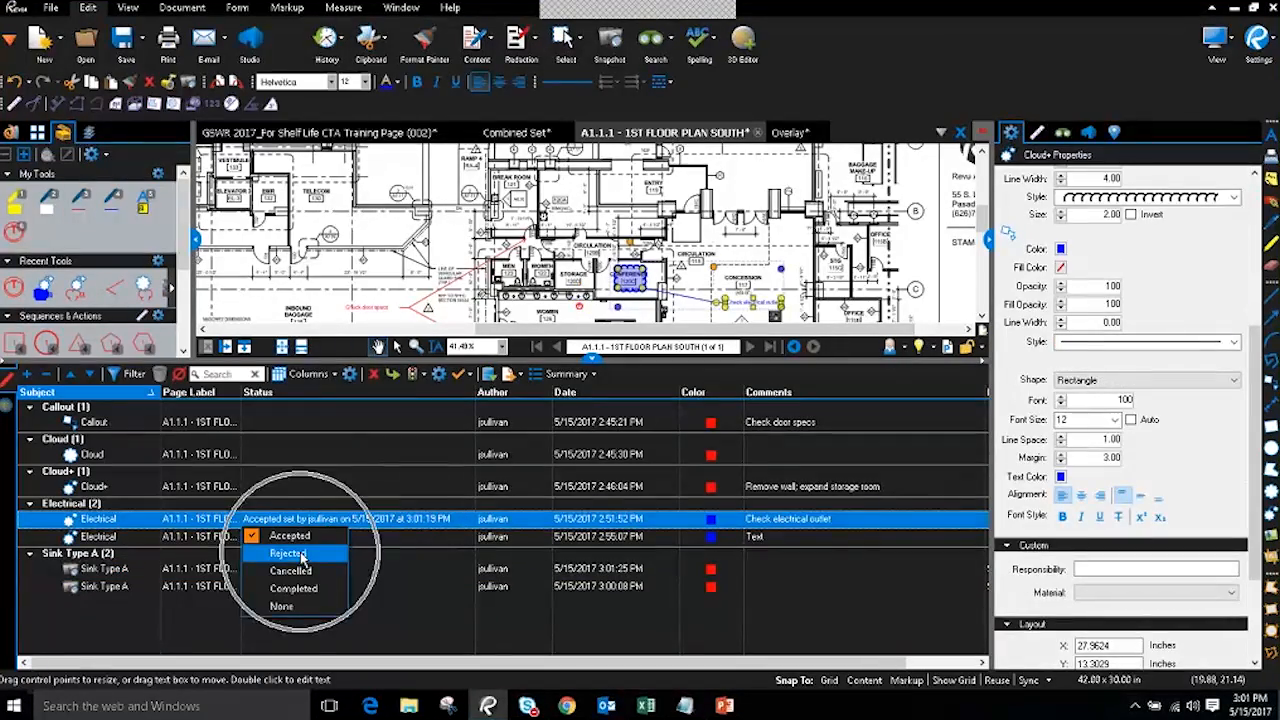
click(302, 555)
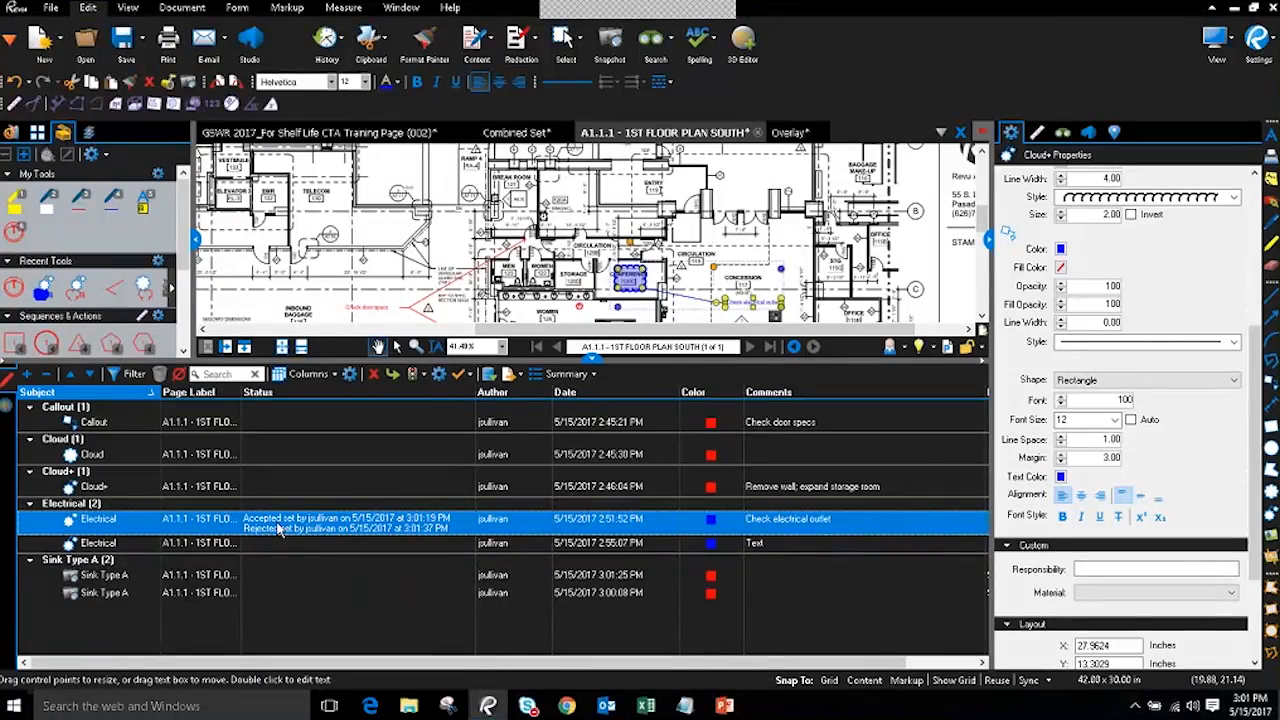
click(280, 530)
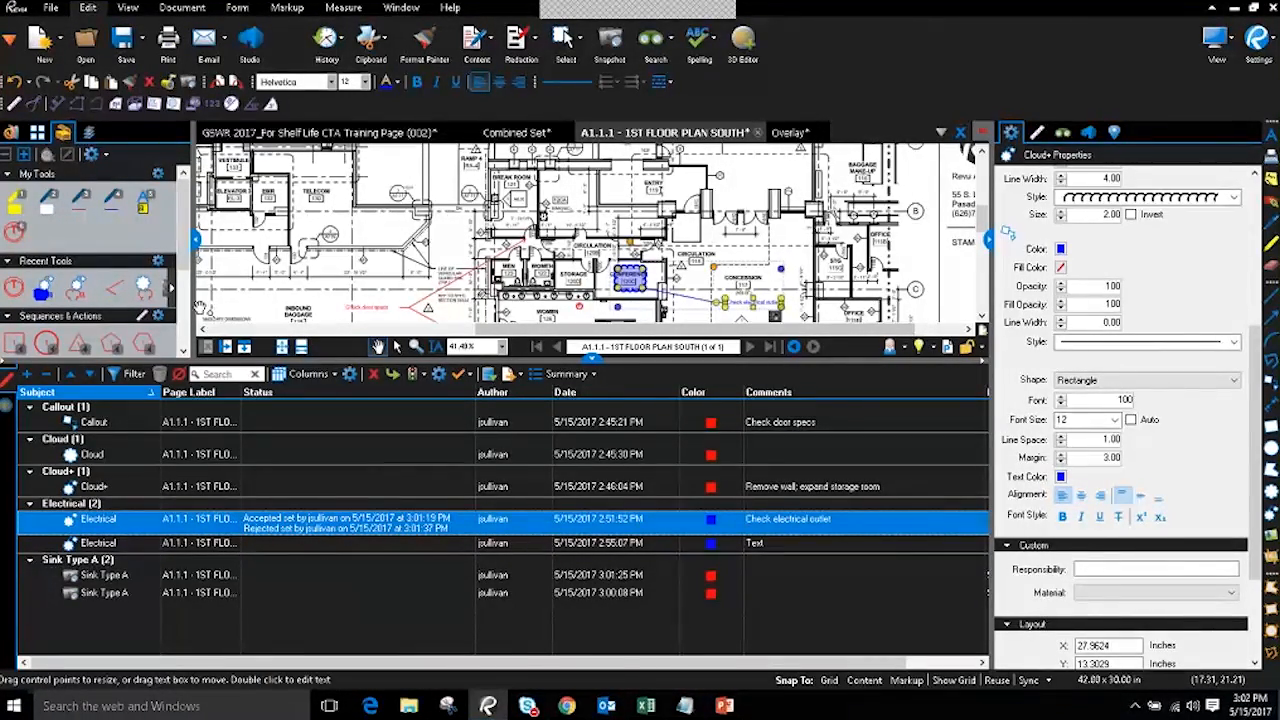
- Turn on filtering in the Markups list and filter the Status column by Rejected
key(ctrl)
key(ctrl)
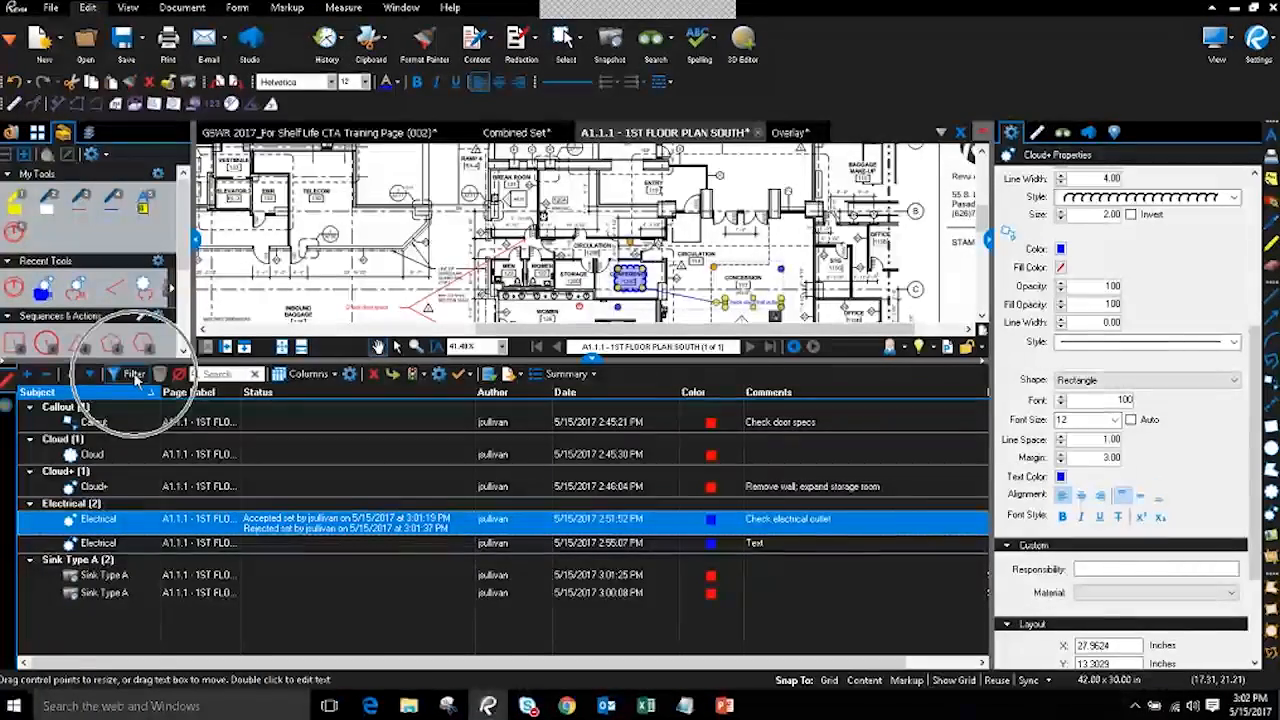
click(136, 378)
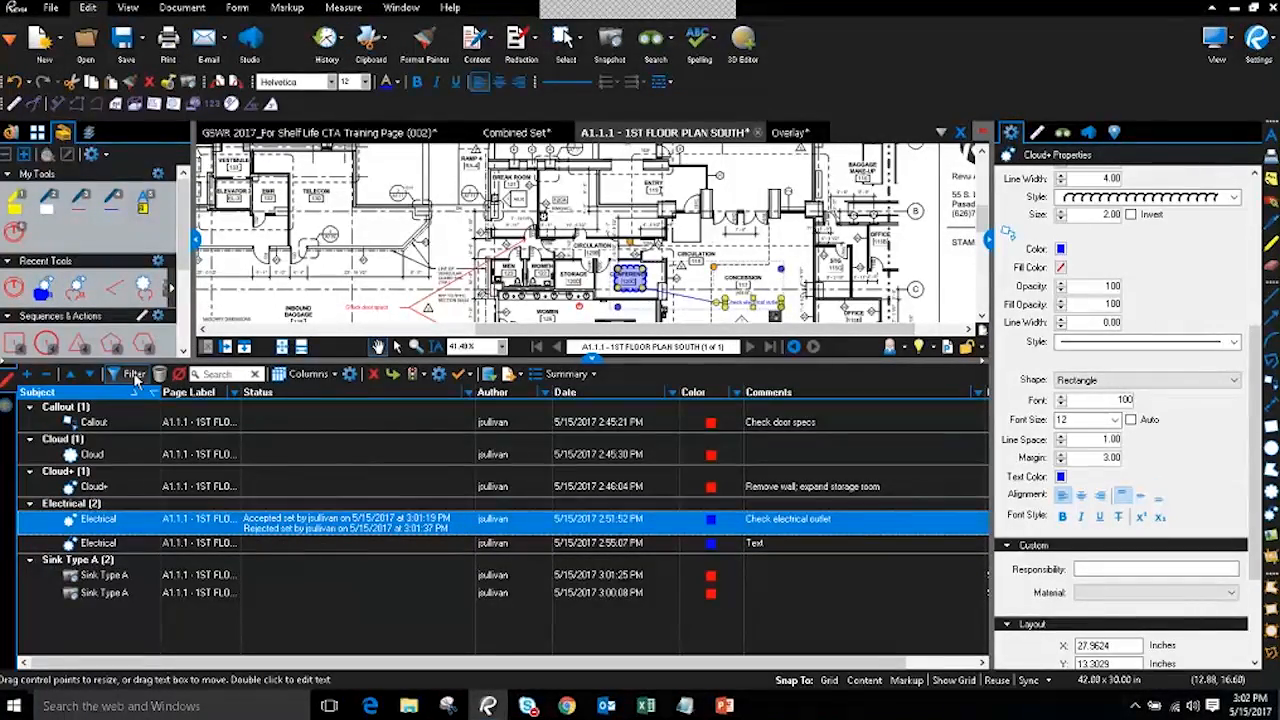
key(ctrl)
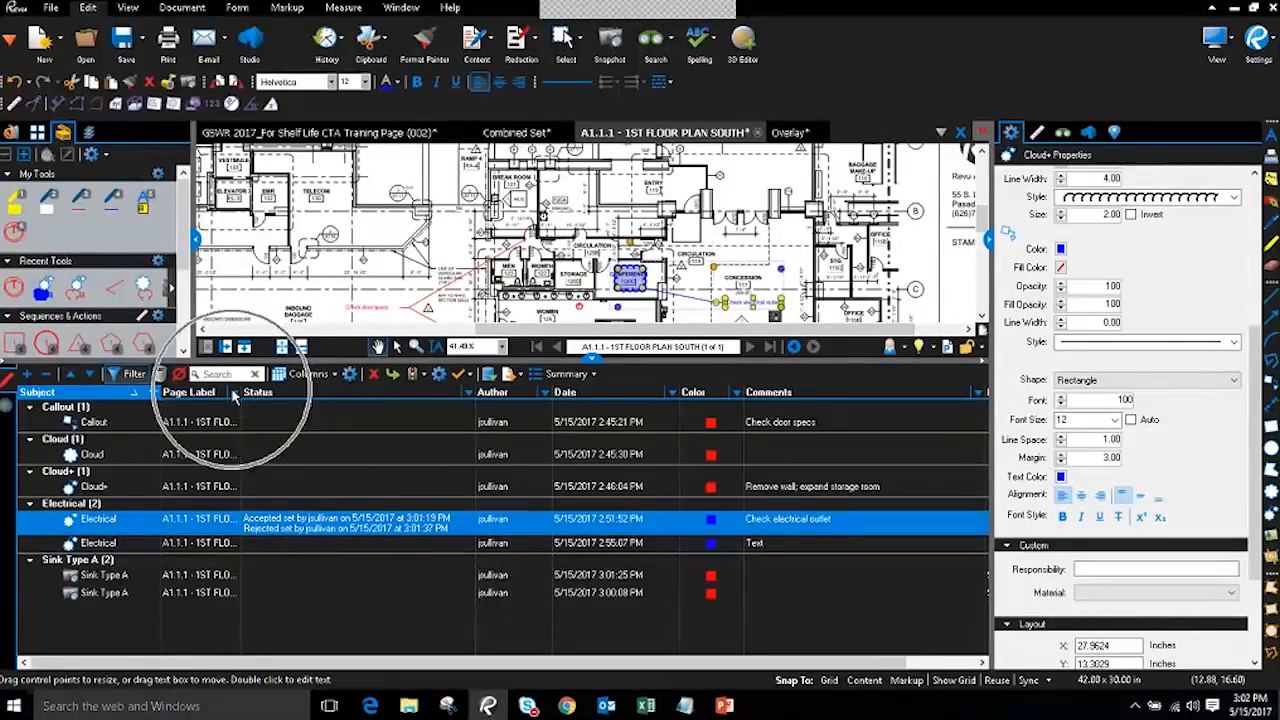
key(ctrl)
key(ctrl)
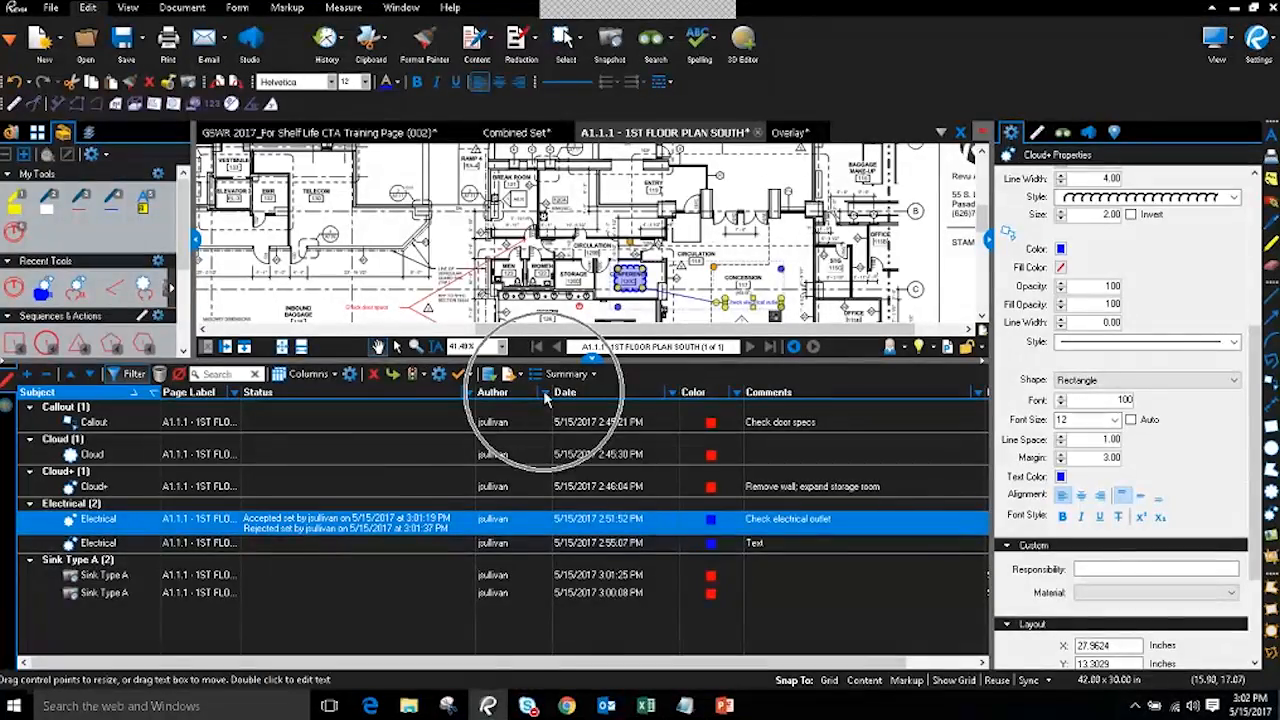
key(ctrl)
click(467, 393)
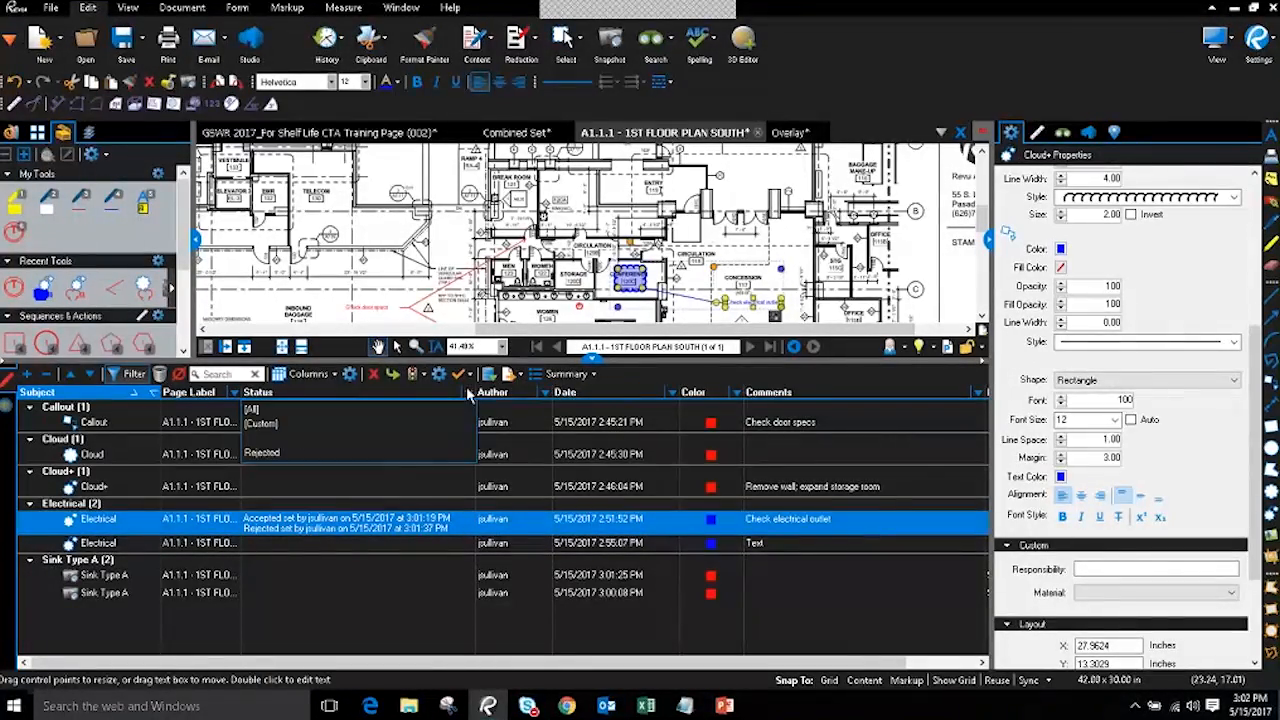
click(289, 455)
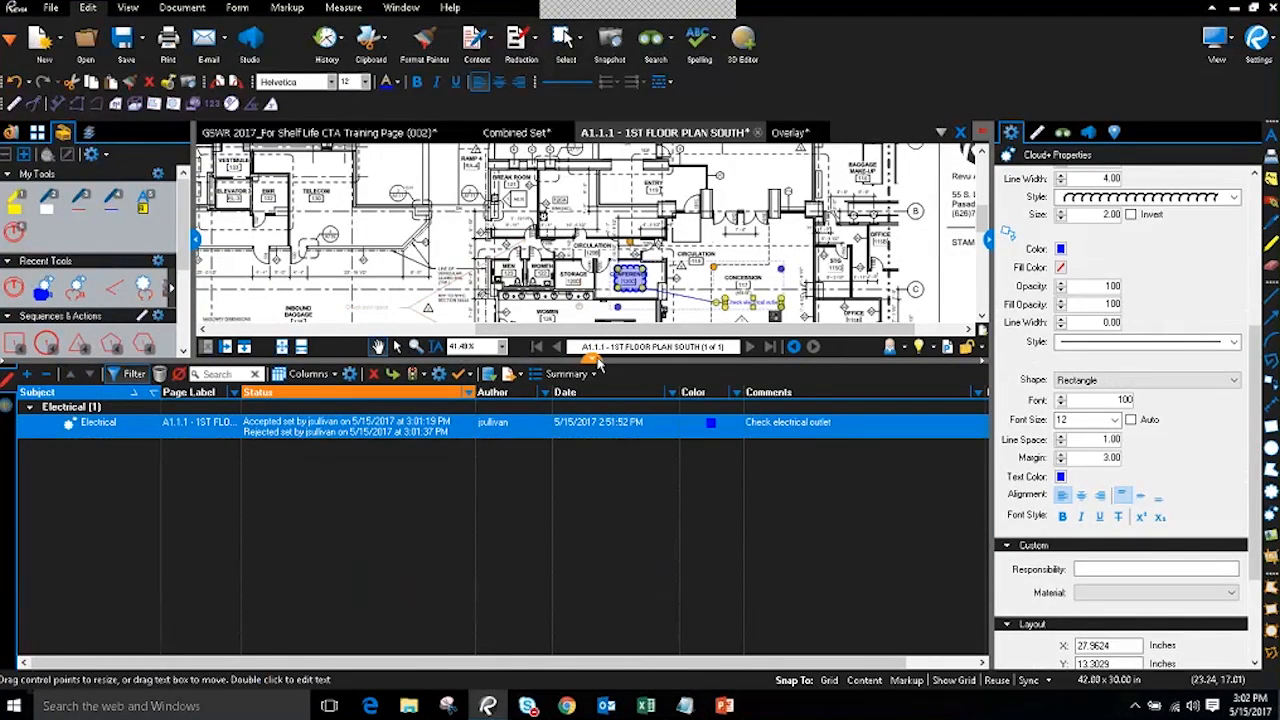
- Hide the Markups list, examine how the filter affects the markups across the floor plan, and show the list again
click(592, 360)
scroll(838, 461, down, 3)
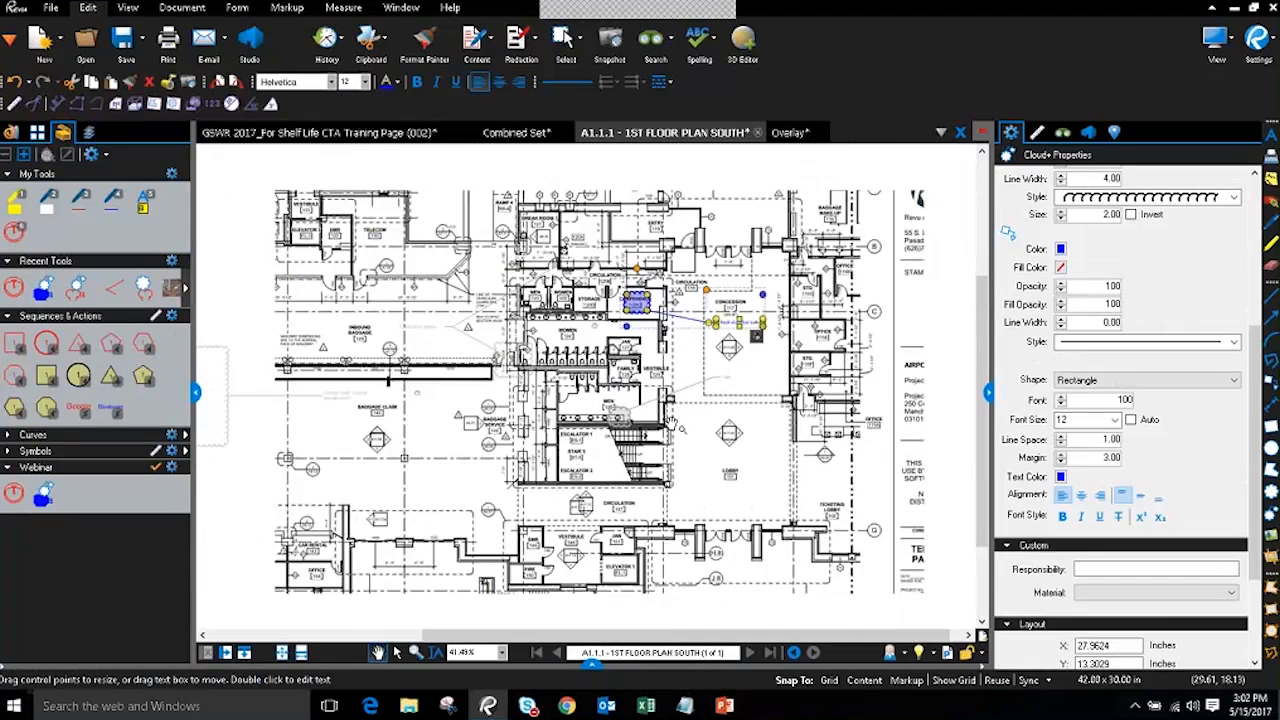
drag(838, 461, 866, 444)
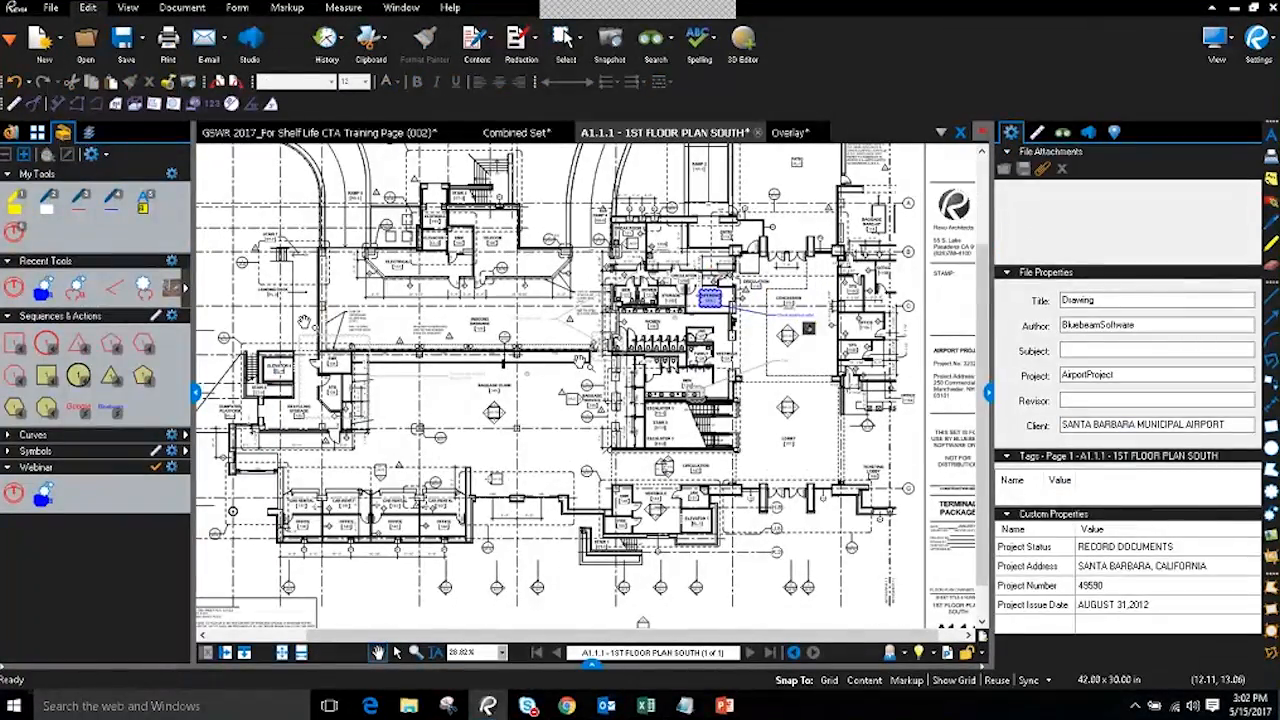
scroll(484, 265, up, 5)
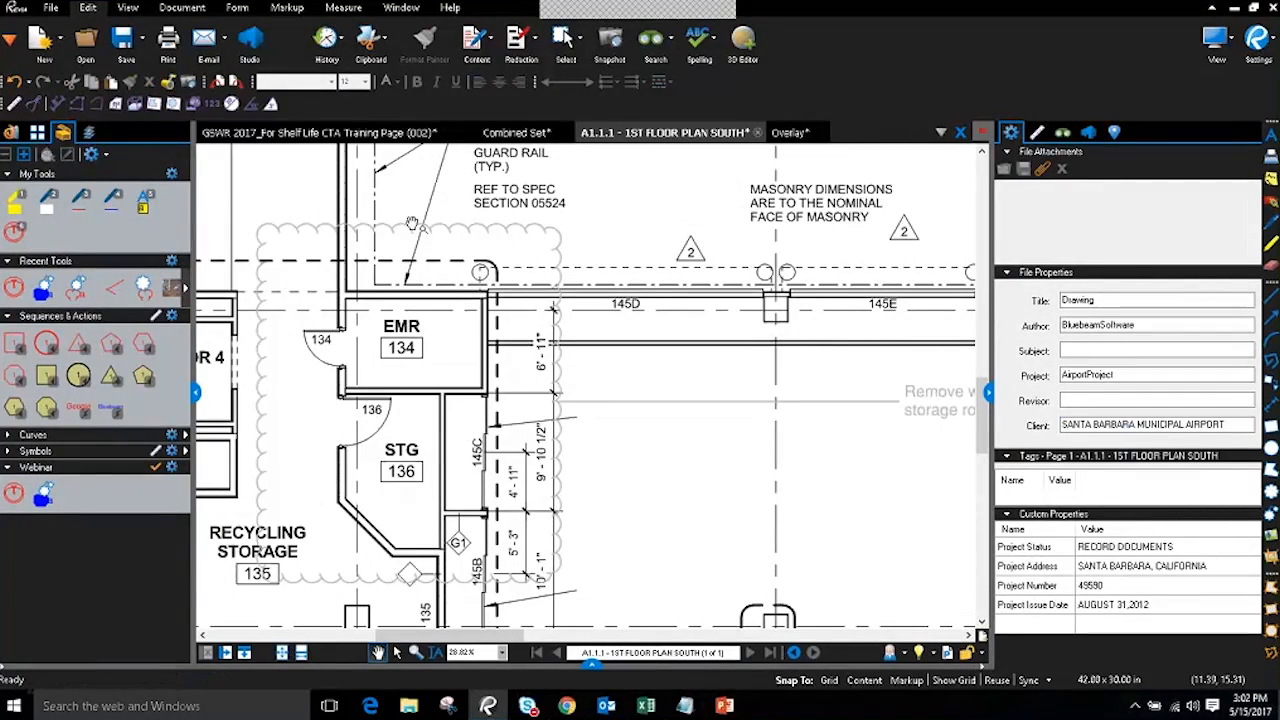
scroll(705, 395, down, 4)
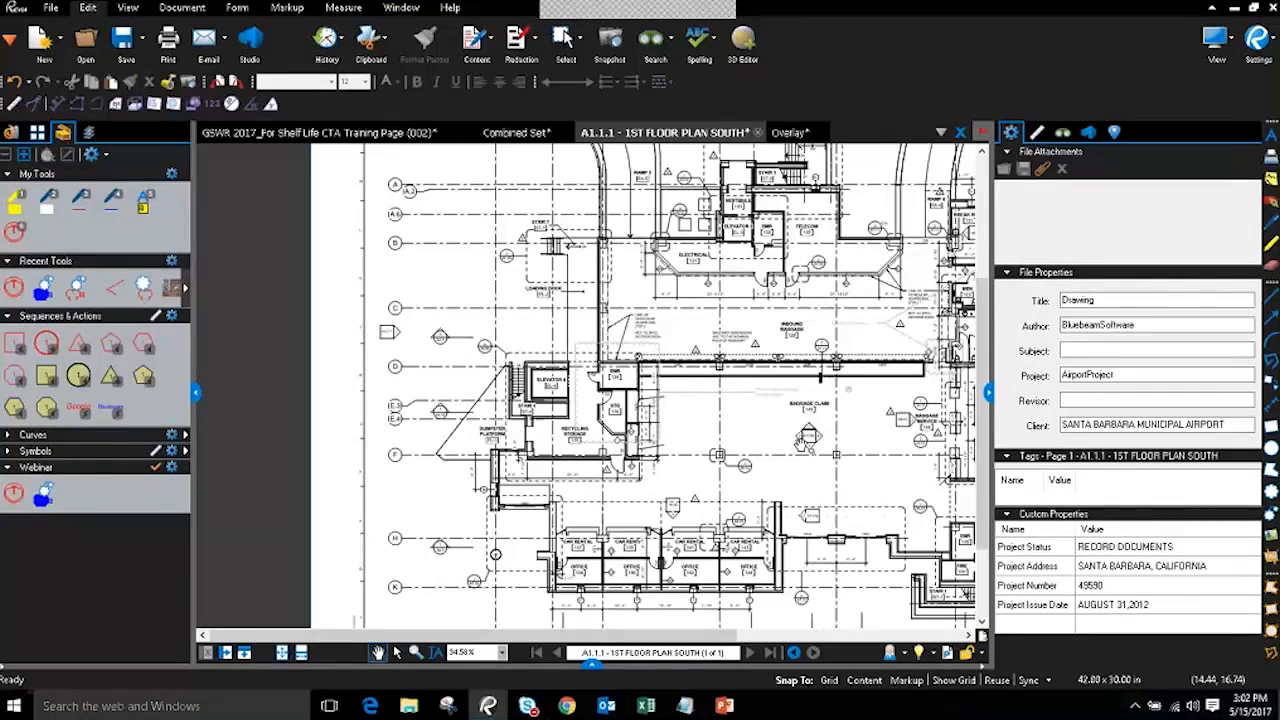
drag(806, 440, 555, 416)
drag(853, 320, 616, 380)
scroll(648, 360, up, 3)
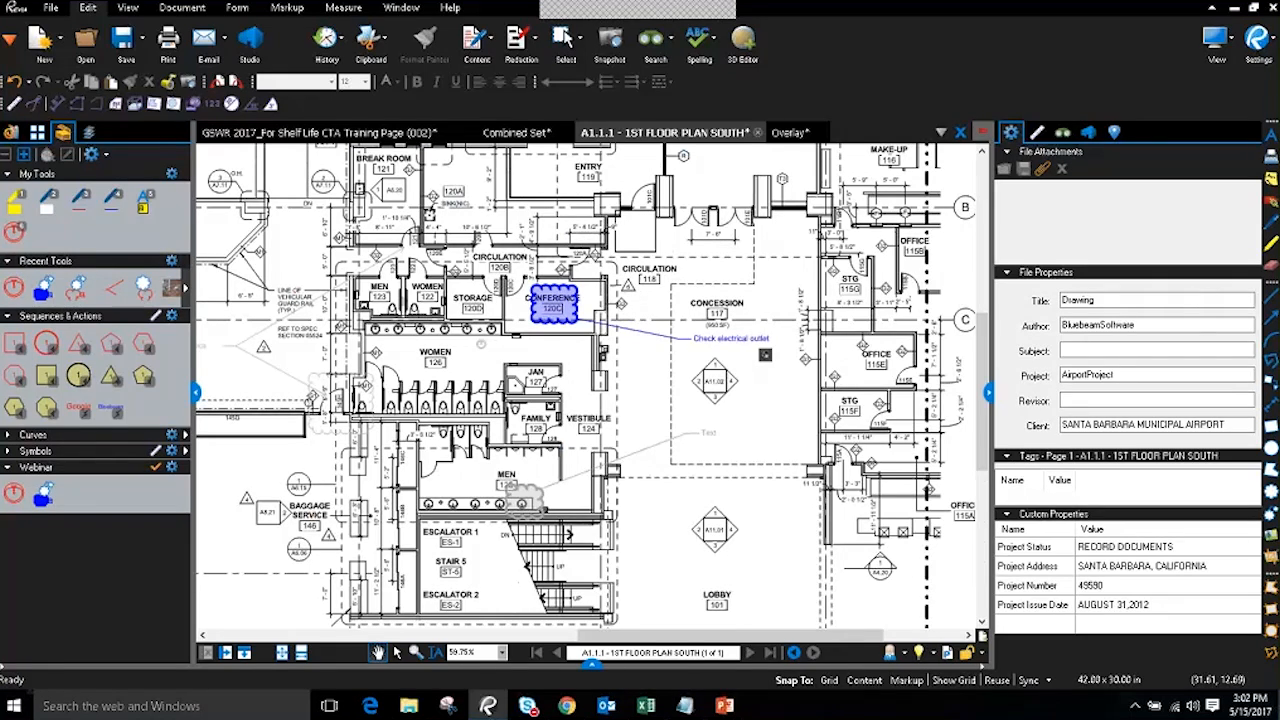
click(592, 663)
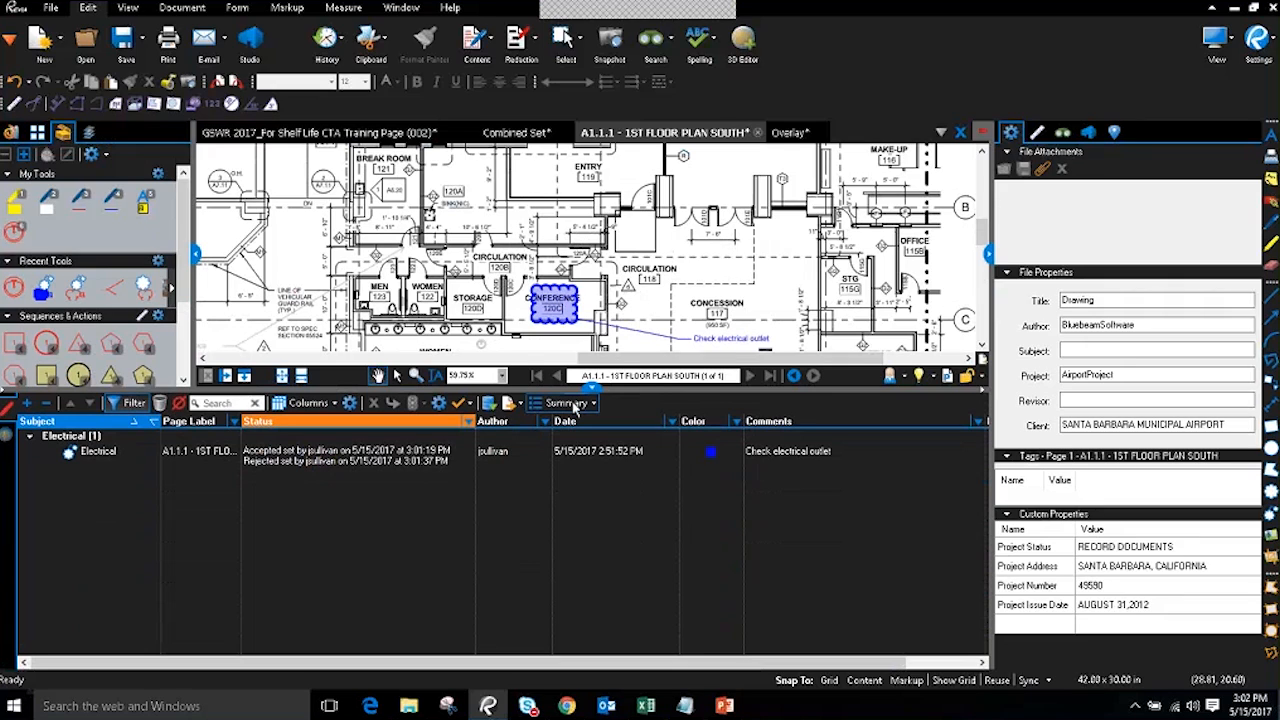
- Create a PDF summary of the filtered markups, appended to the current PDF, with hyperlinks, a capture media addendum and media attached as linked files
click(574, 404)
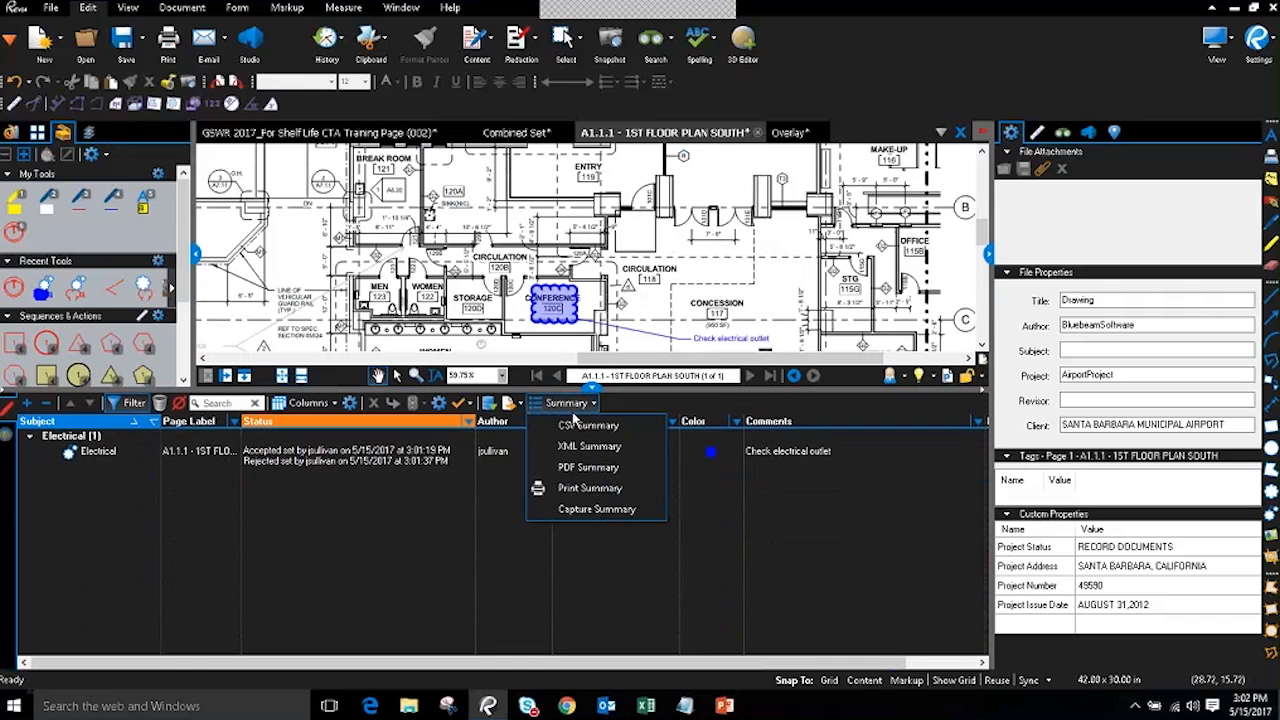
click(576, 468)
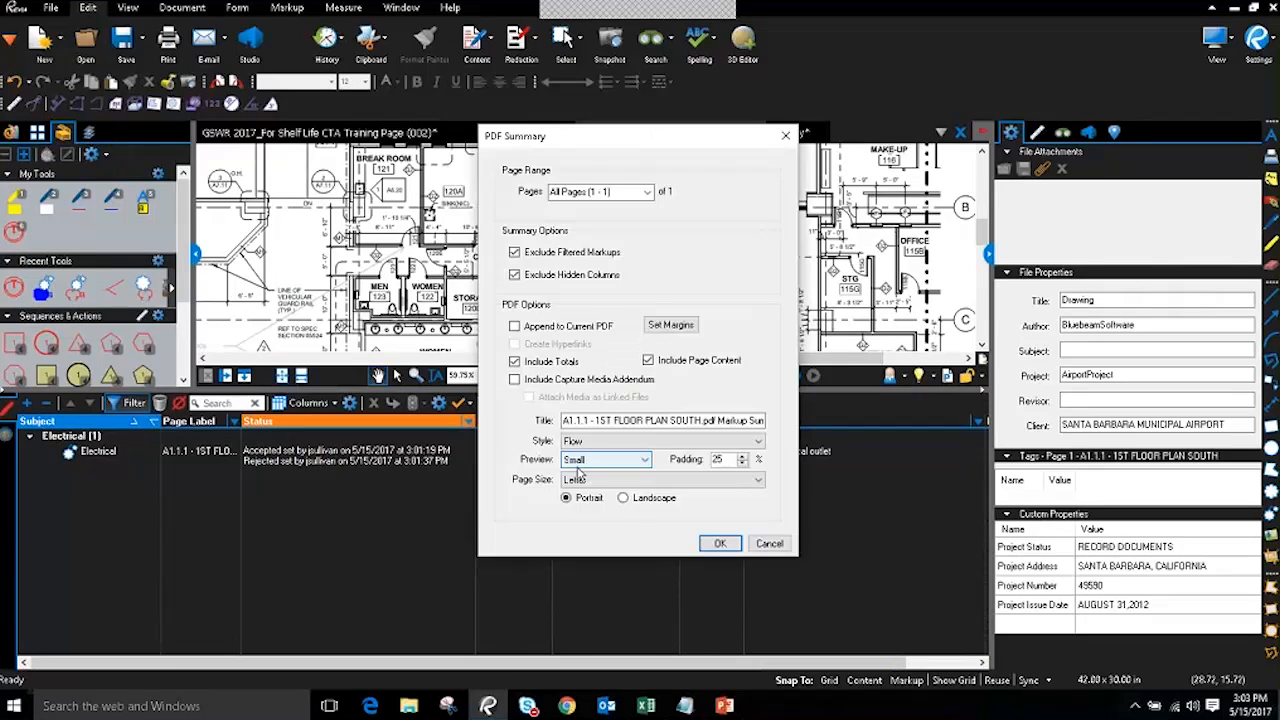
click(514, 327)
click(514, 379)
click(529, 398)
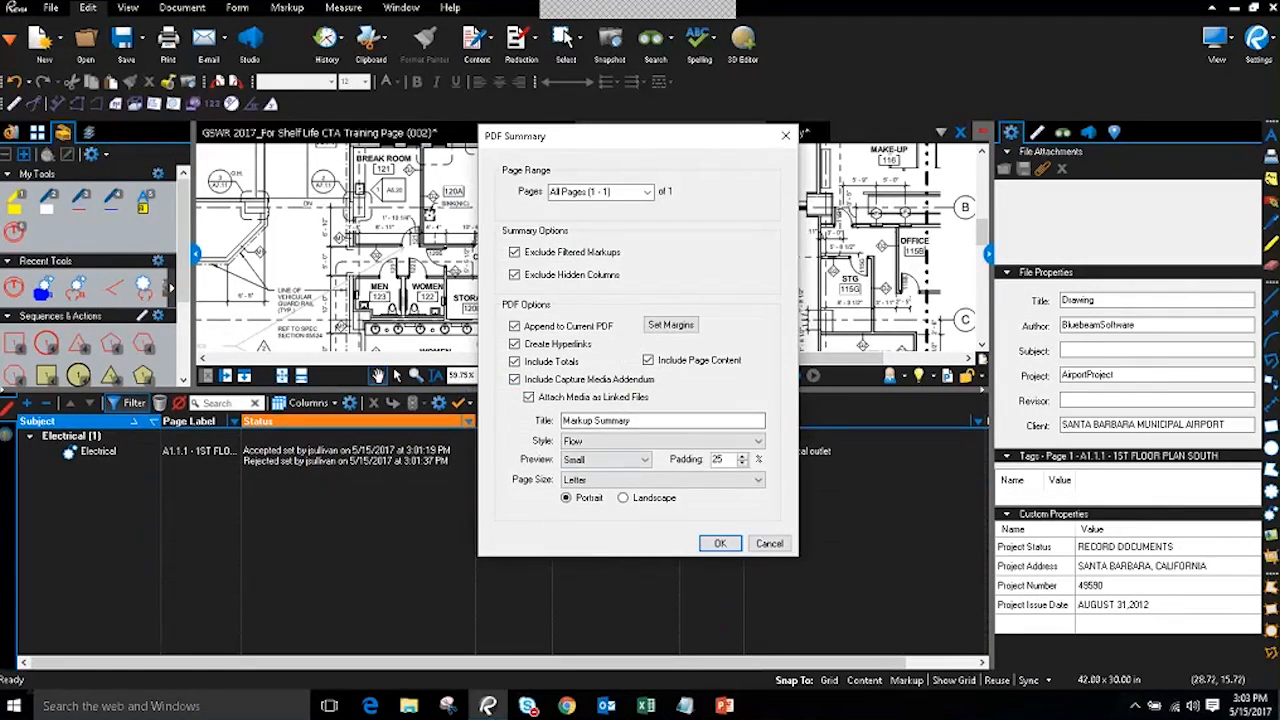
click(720, 543)
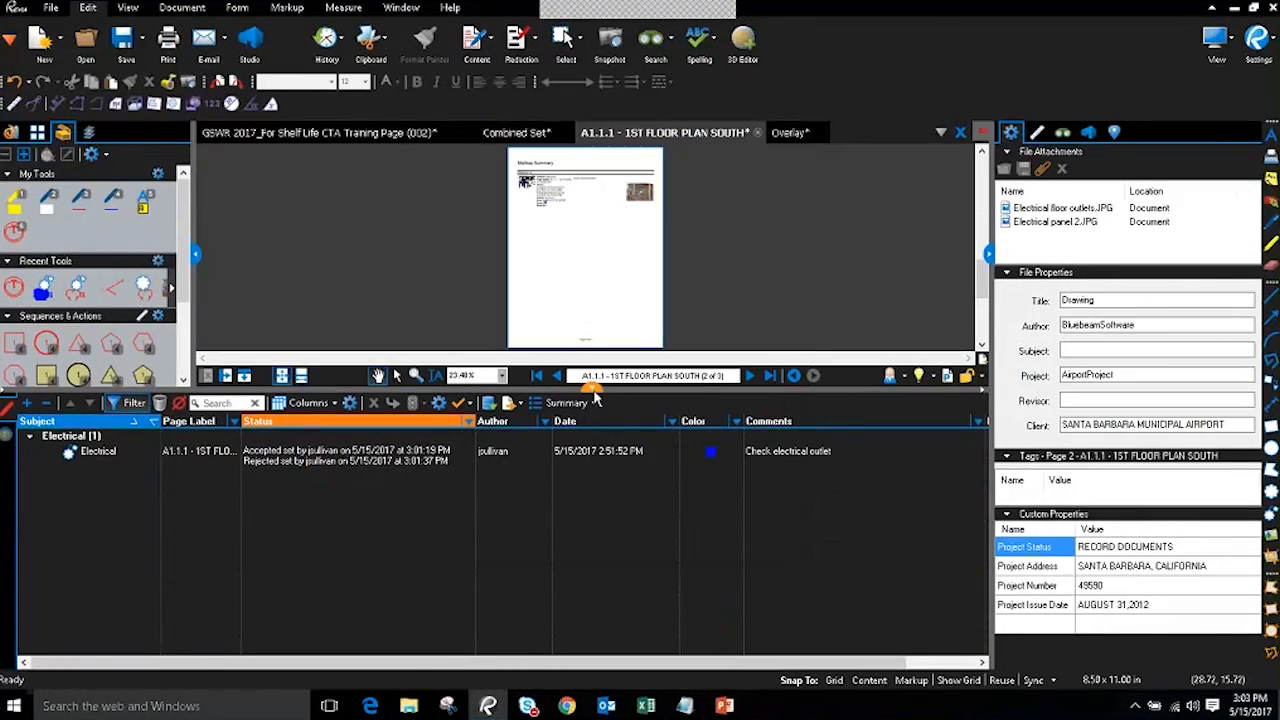
- Hide the Markups list, examine the appended Markup Summary page and follow its thumbnail link to the electrical markup on the plan
click(593, 392)
scroll(575, 425, up, 3)
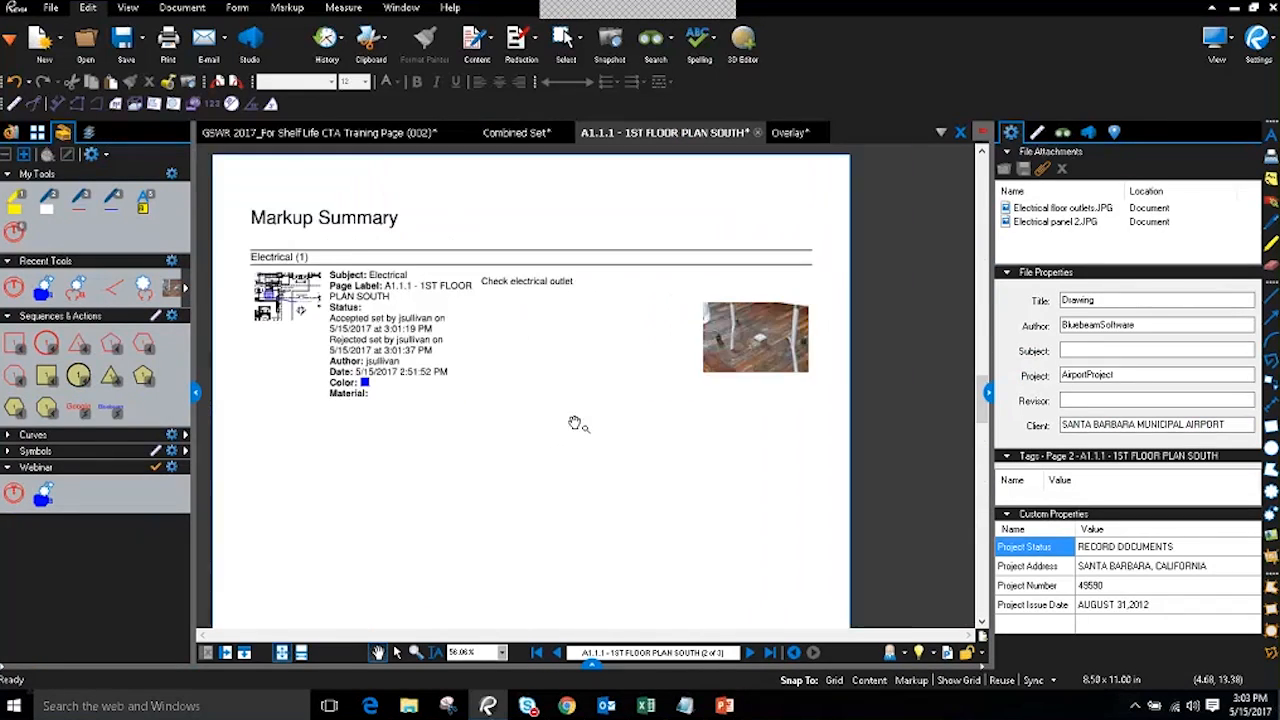
drag(594, 472, 622, 456)
key(ctrl)
key(ctrl)
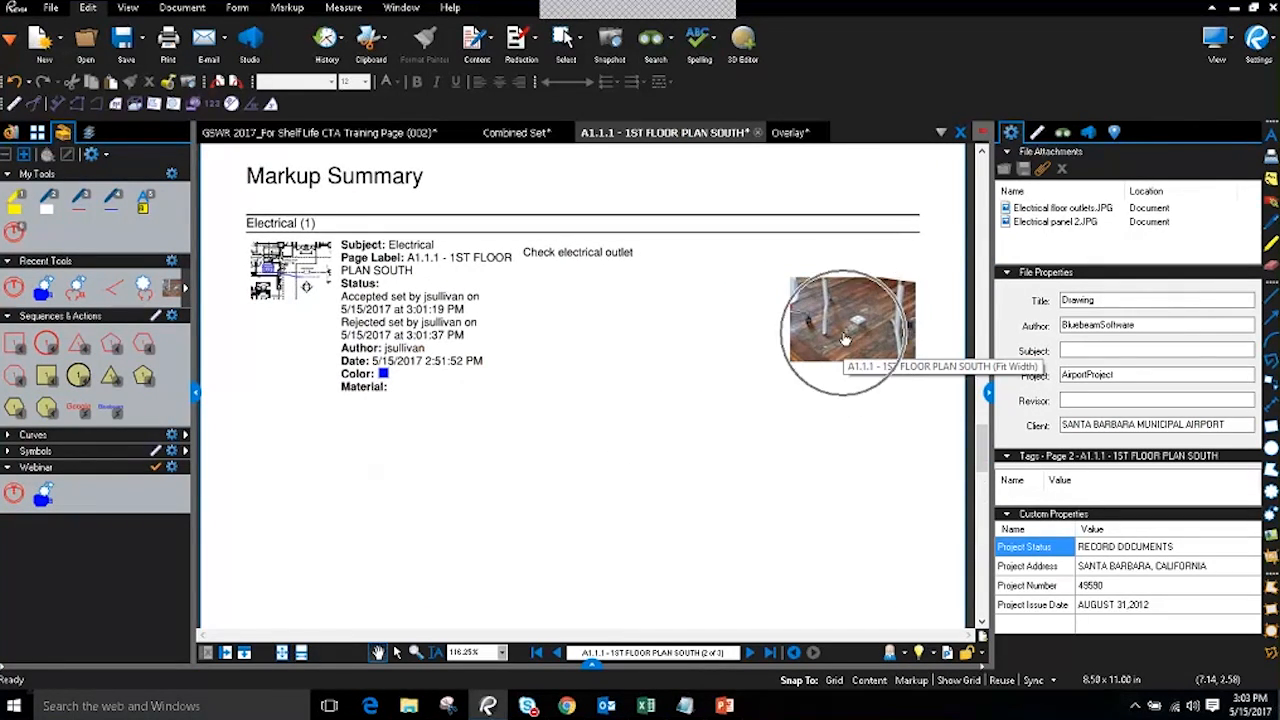
drag(292, 271, 372, 290)
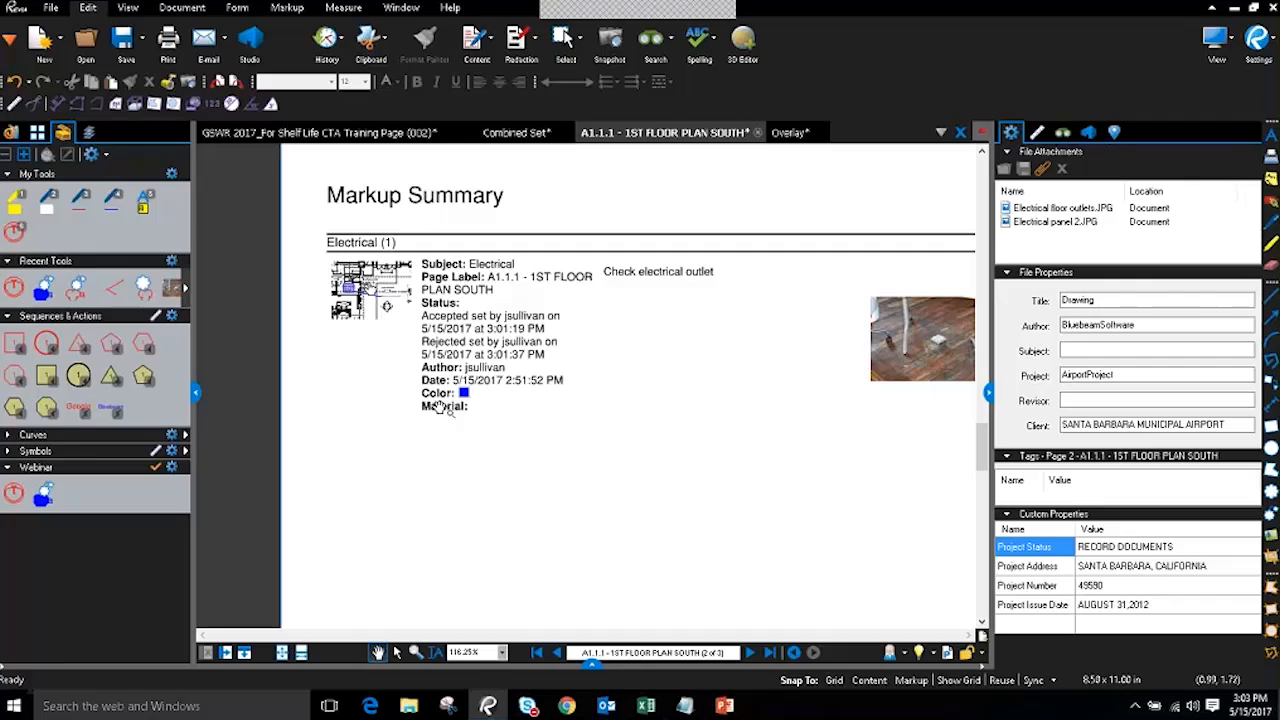
key(ctrl)
click(370, 288)
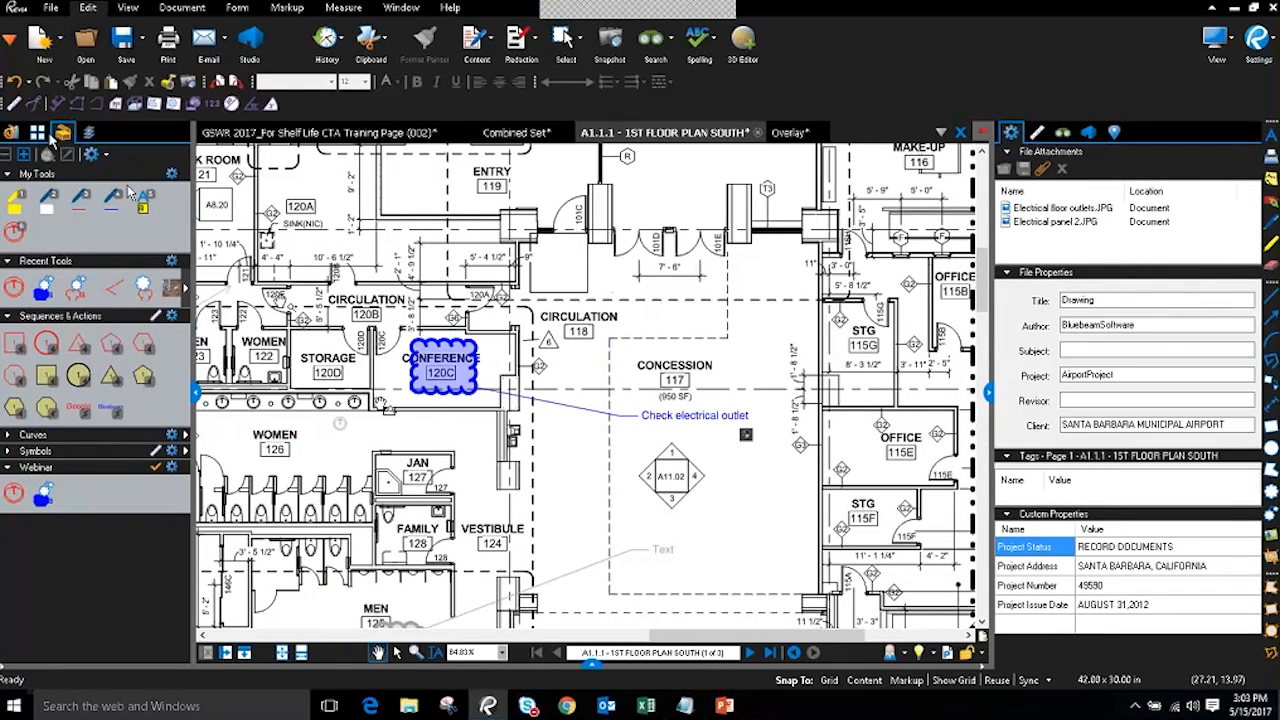
- Show the page thumbnails and examine the appended summary pages, including the captured photos on the Capture Media Summary page
click(37, 133)
click(75, 330)
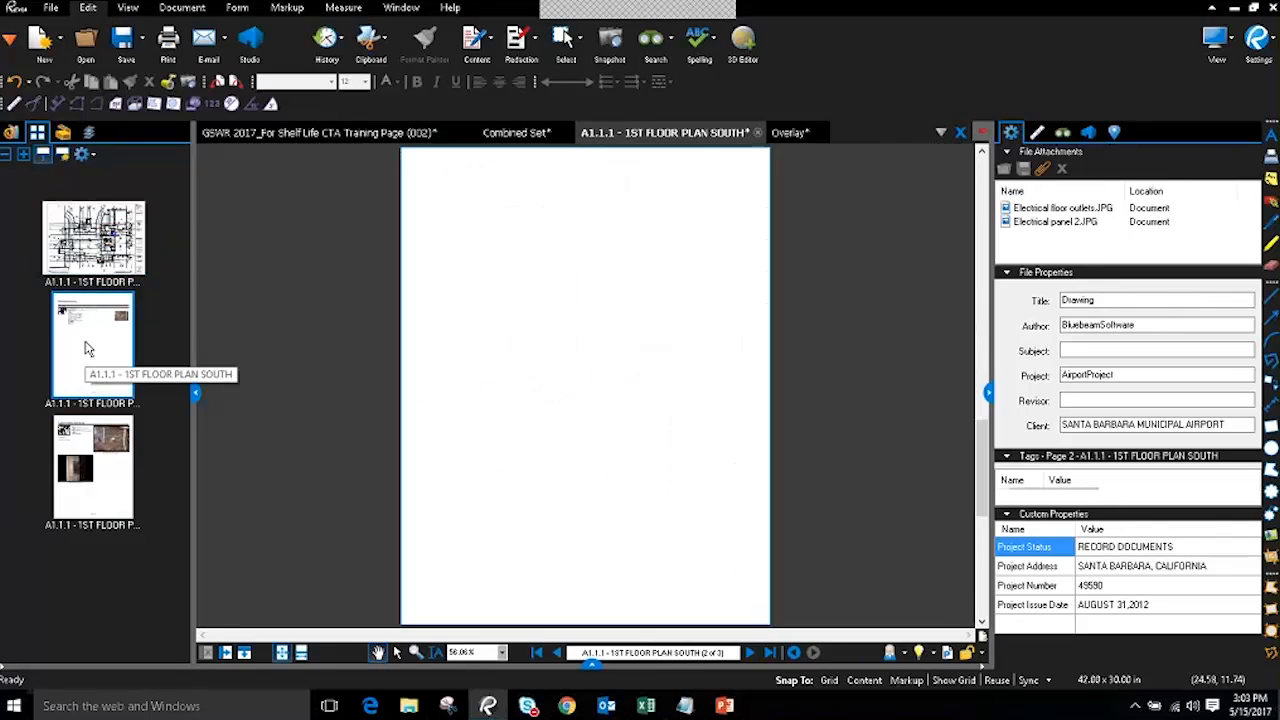
click(73, 268)
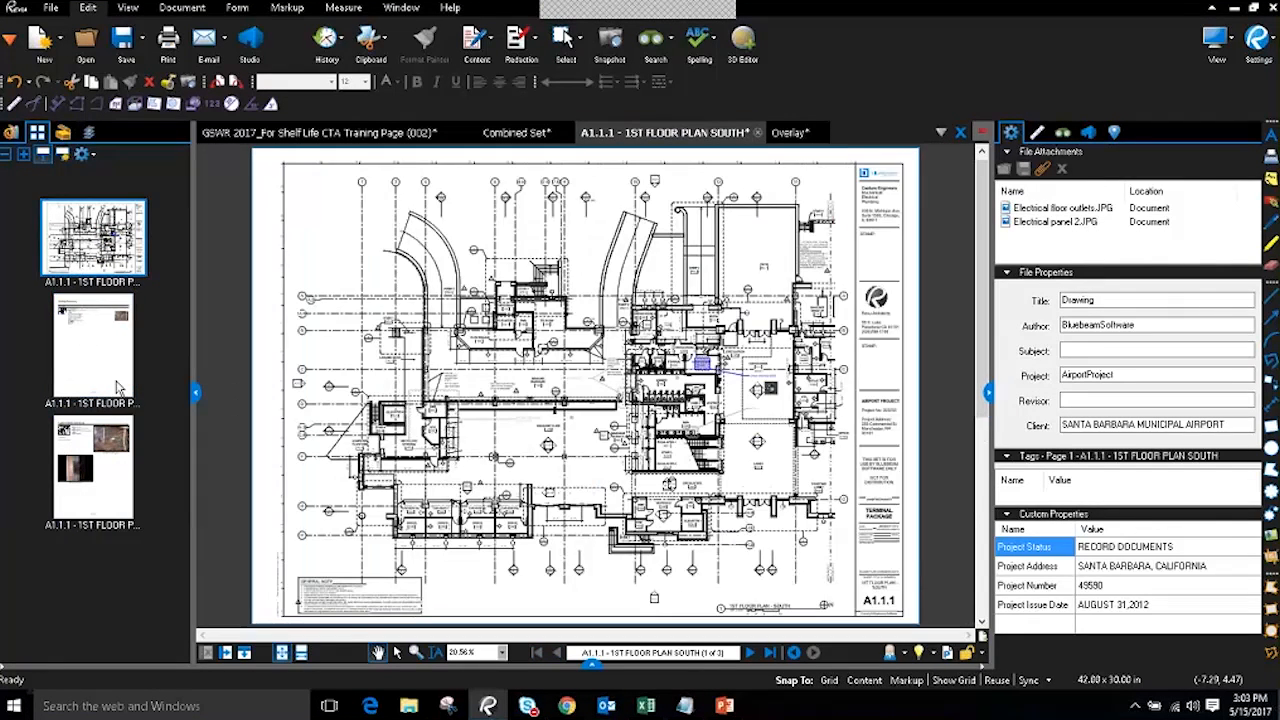
click(116, 484)
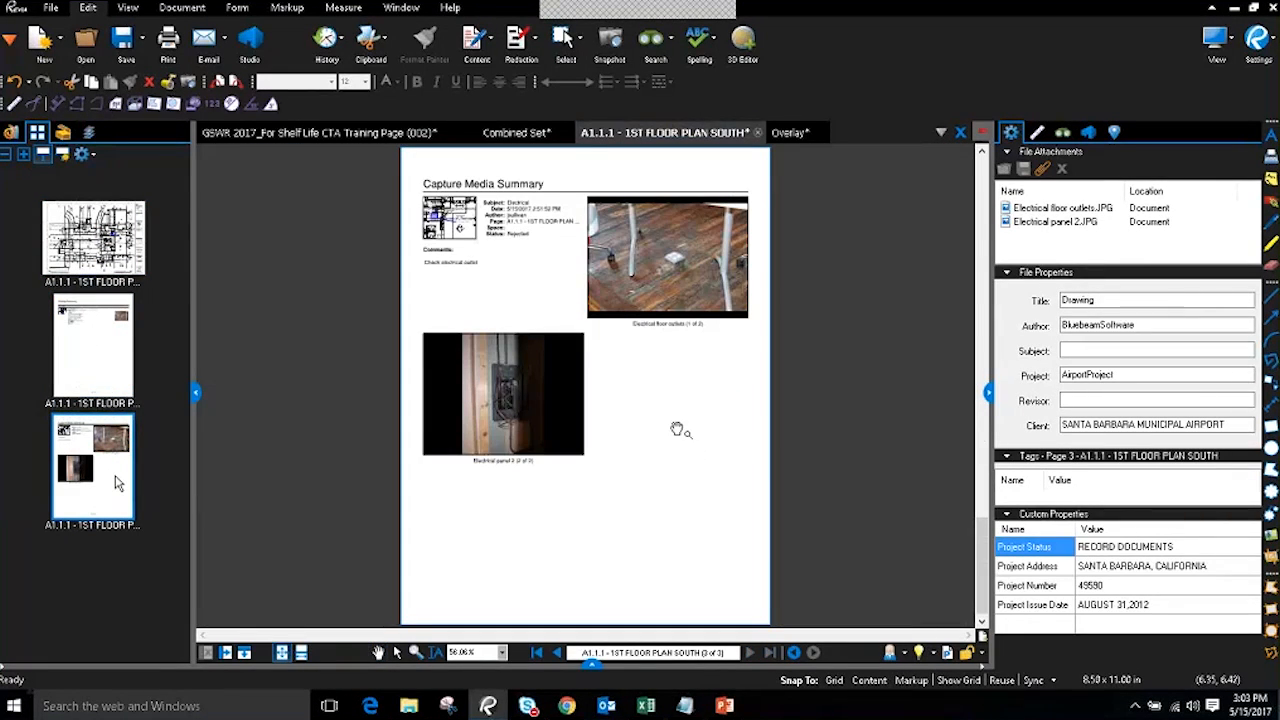
scroll(680, 428, up, 3)
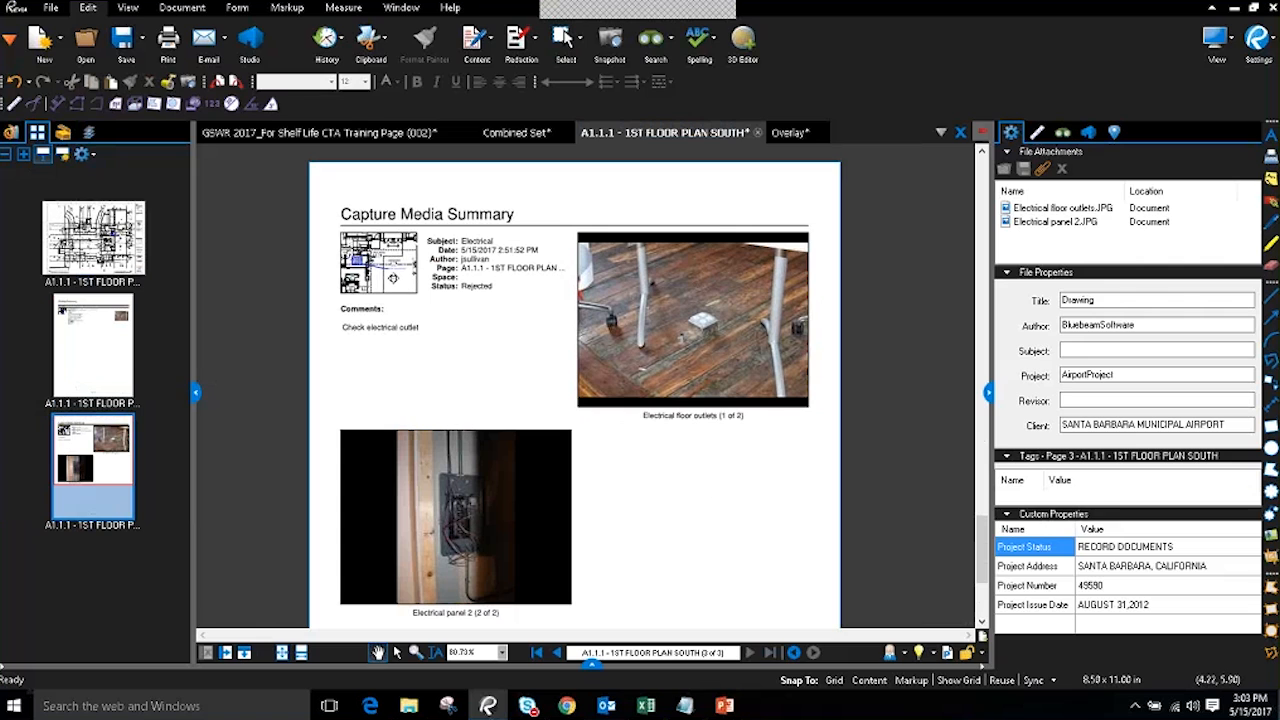
- Return to the floor plan page, show the Markups list and reset the Status filter to All
click(113, 257)
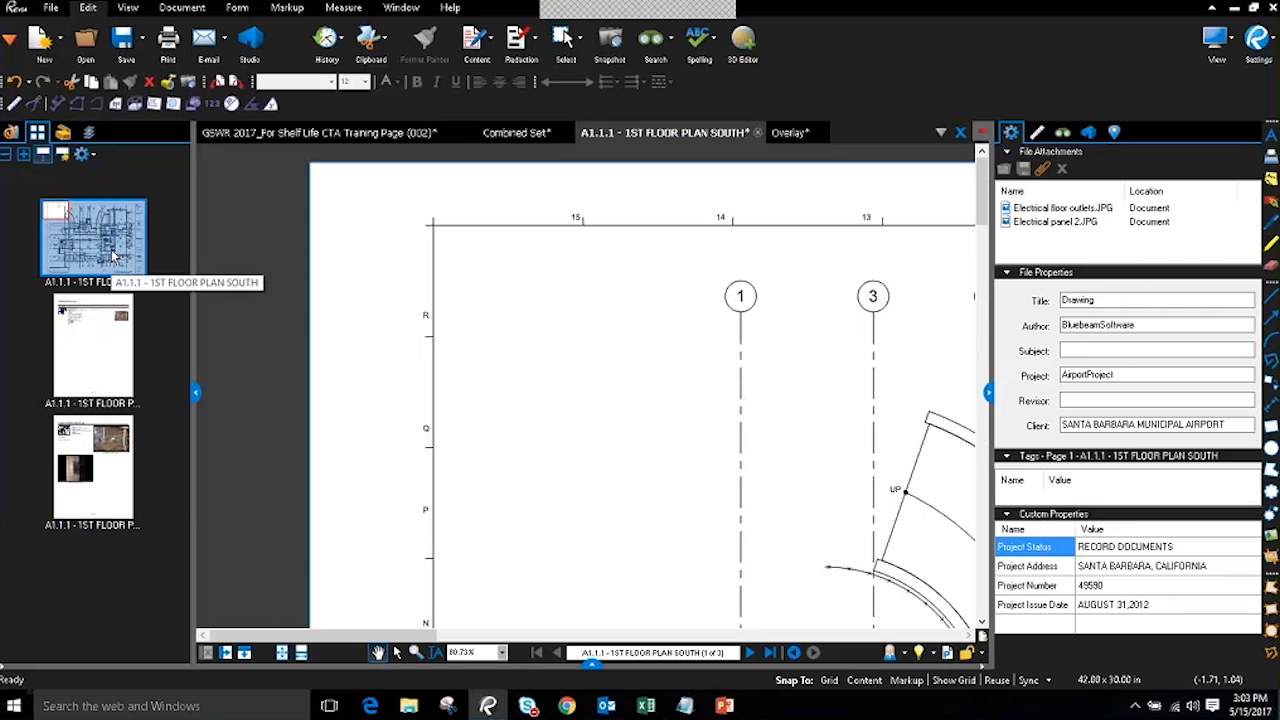
drag(595, 341, 219, 209)
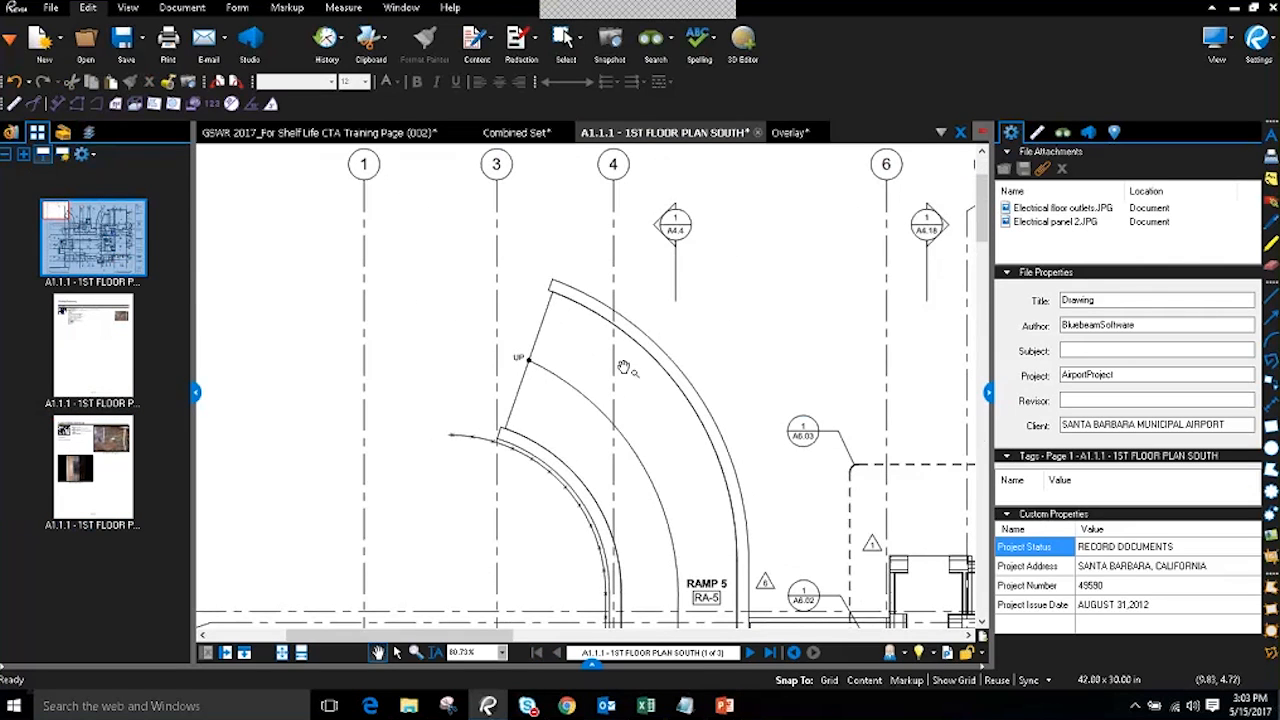
scroll(655, 418, down, 5)
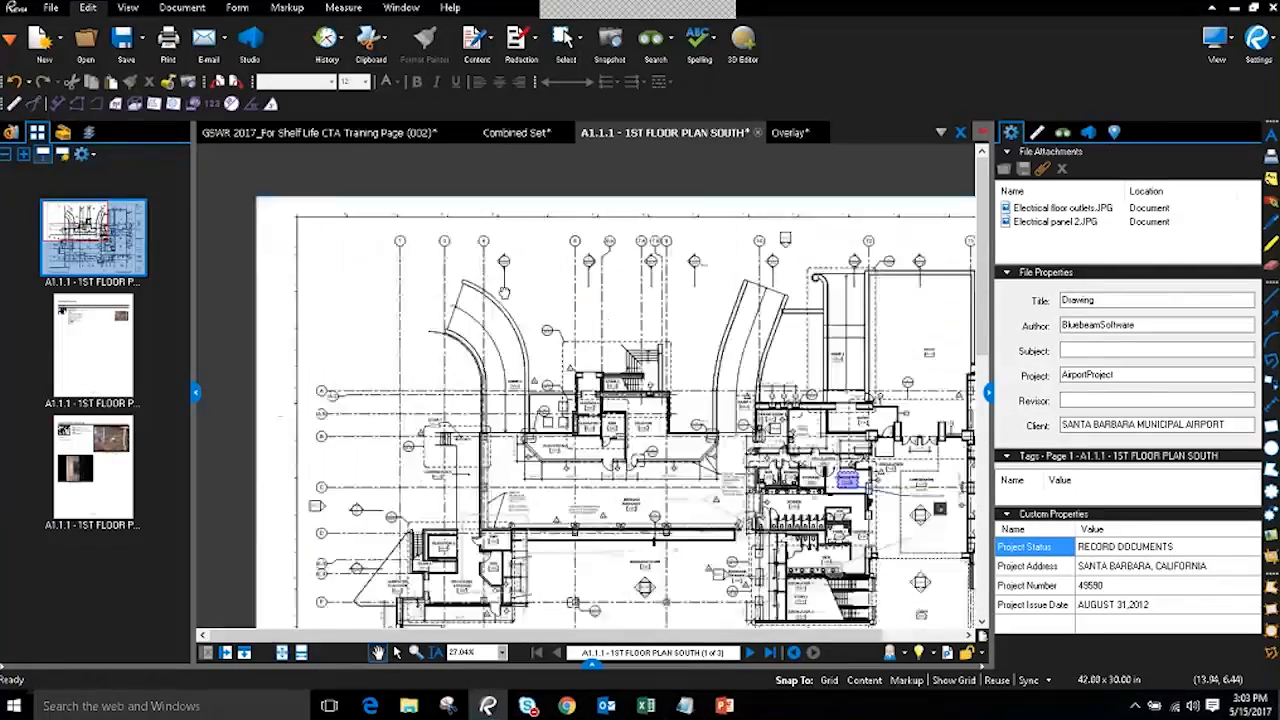
drag(761, 523, 595, 349)
mouse_move(598, 664)
mouse_down()
mouse_move(540, 378)
mouse_move(523, 351)
mouse_up()
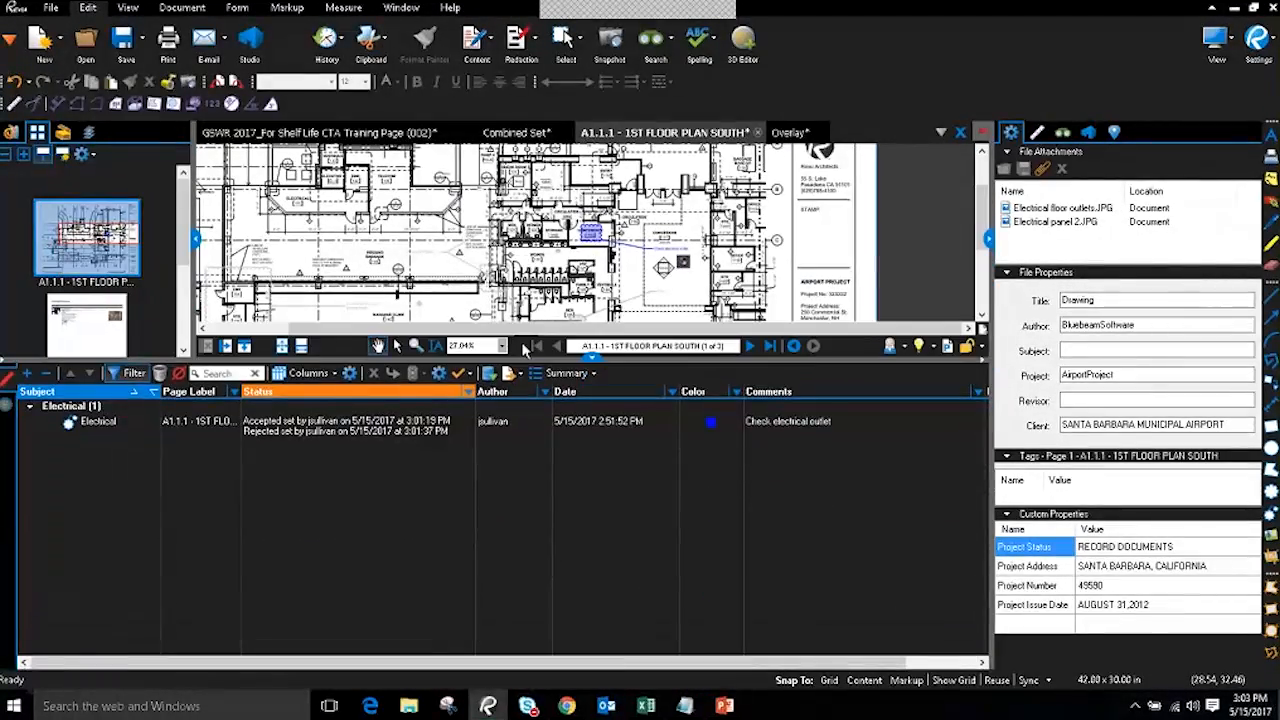
click(469, 392)
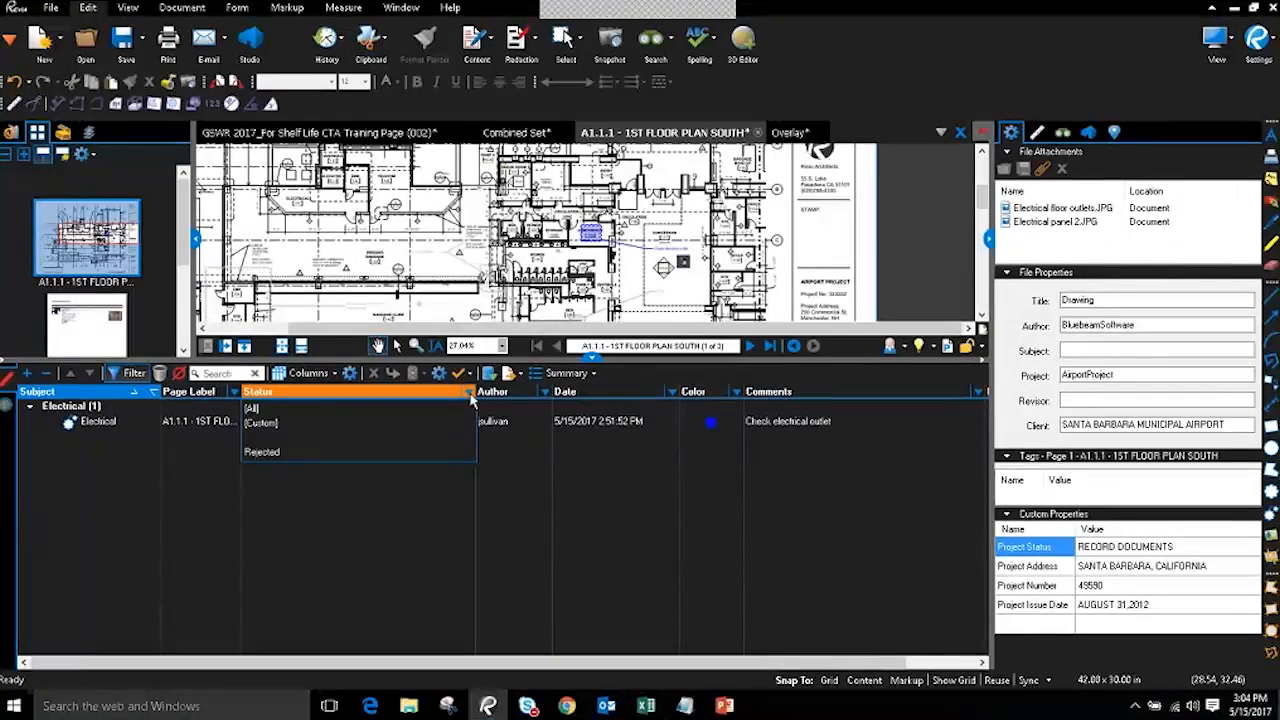
click(258, 409)
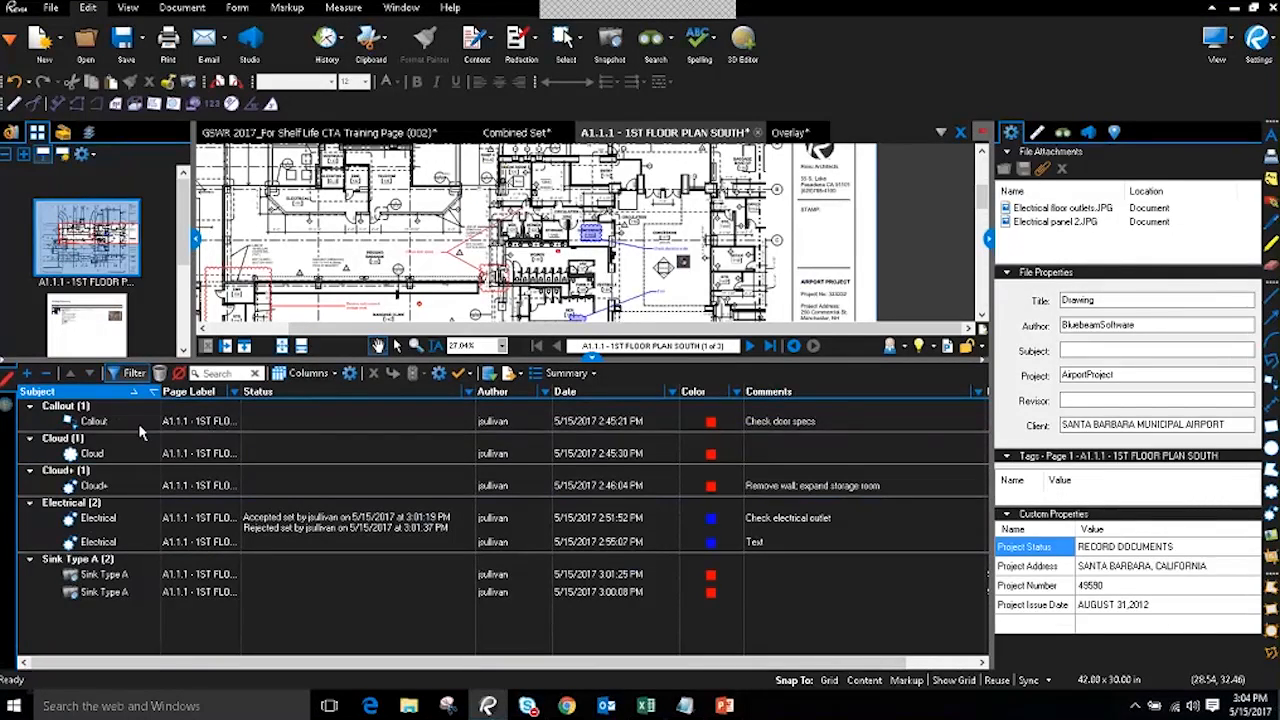
- Create a new legend from all markups in the list and place it in the blank area below the floor plan
click(100, 421)
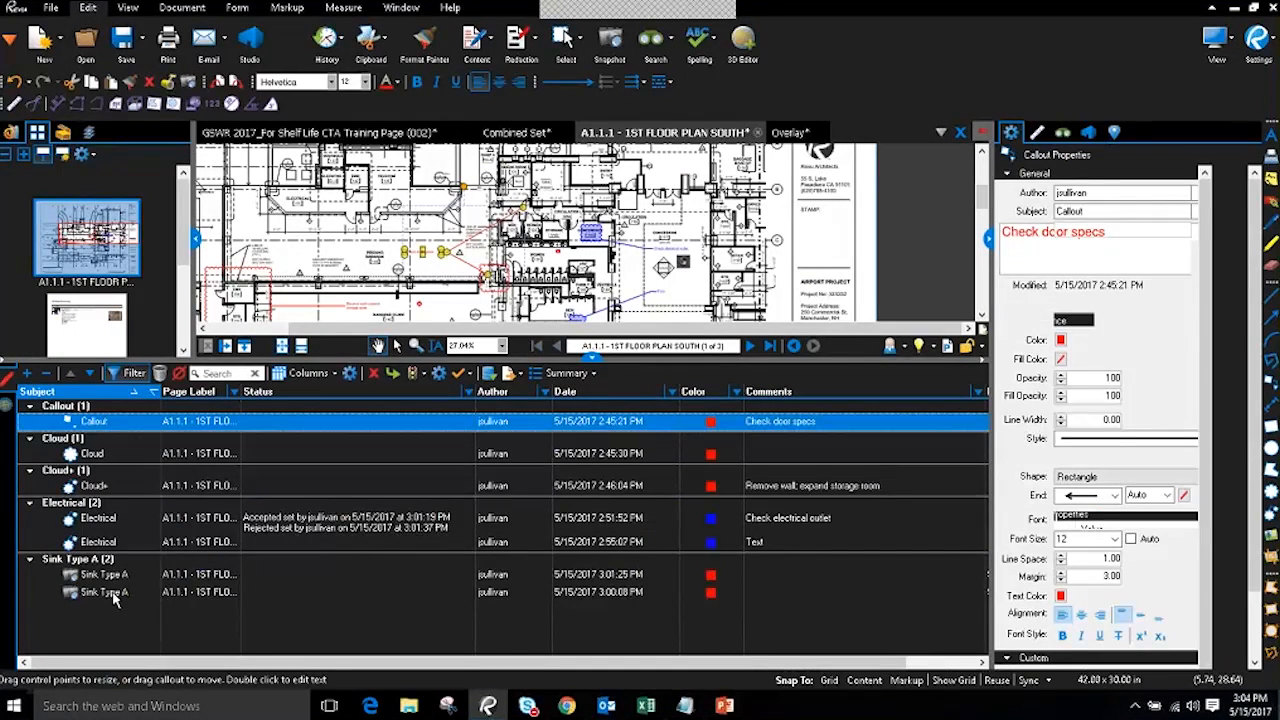
shift+click(100, 592)
right_click(115, 596)
mouse_move(270, 563)
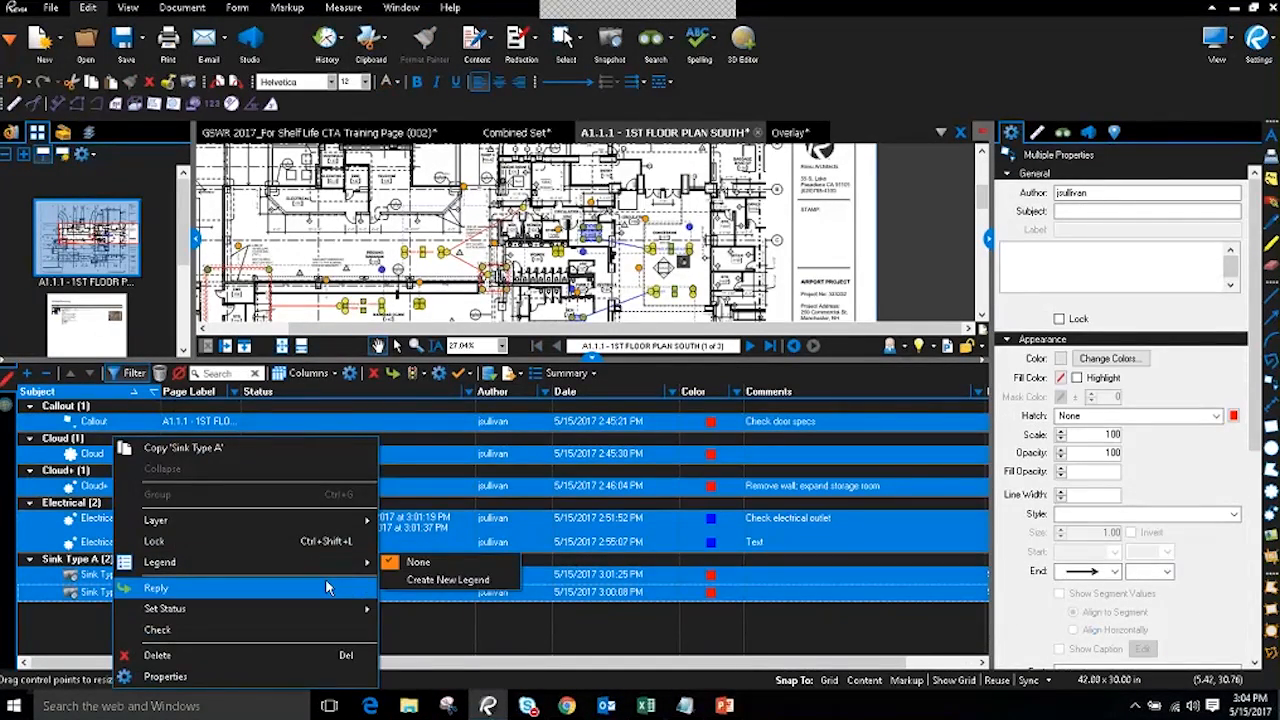
click(429, 583)
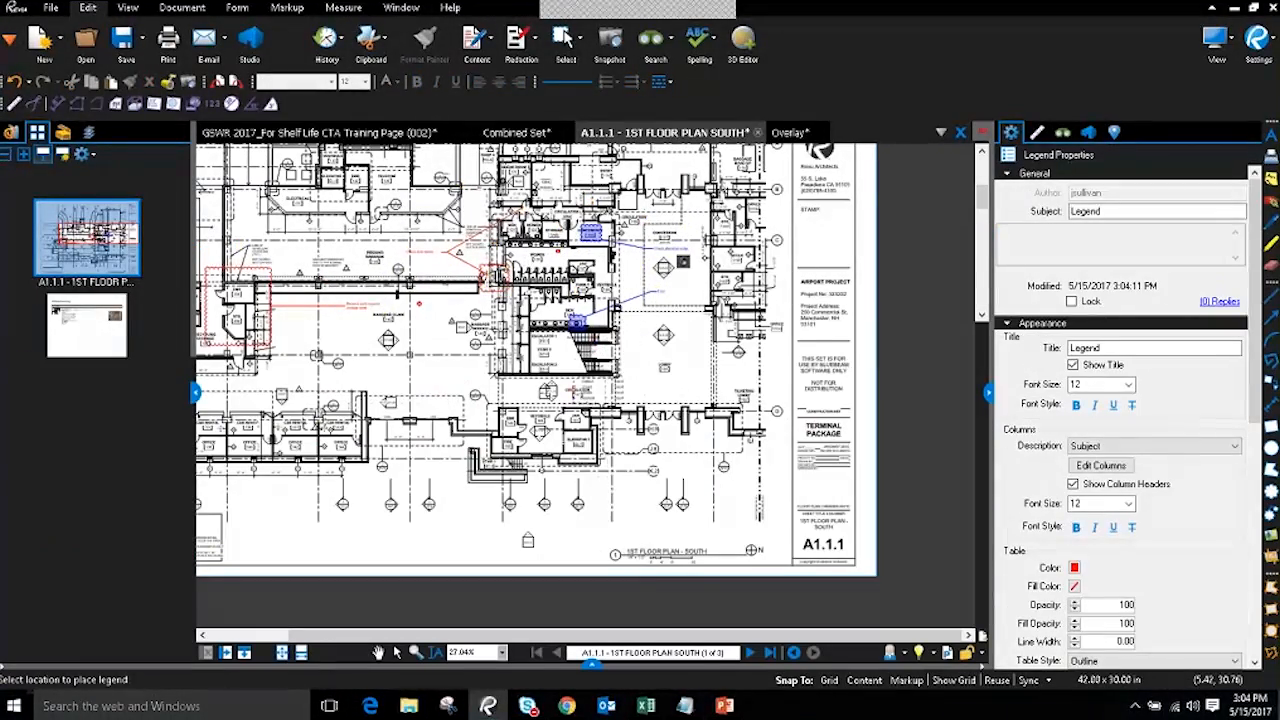
click(447, 545)
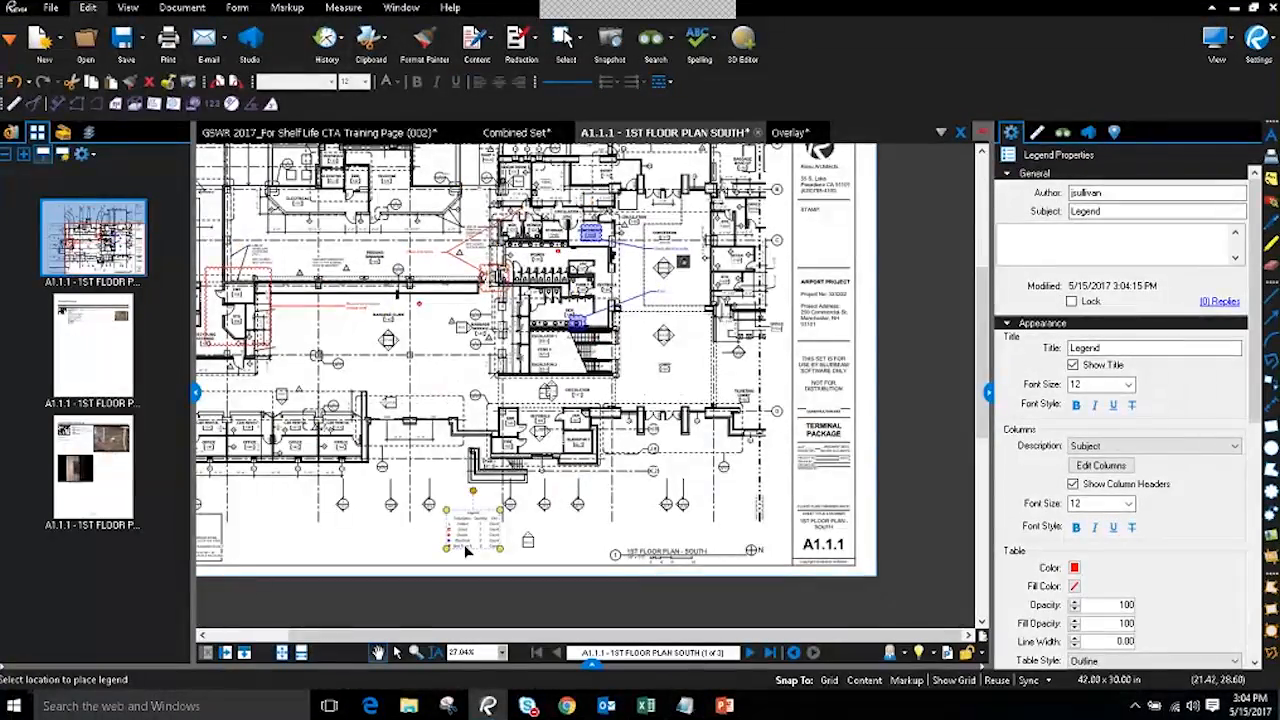
scroll(464, 544, up, 5)
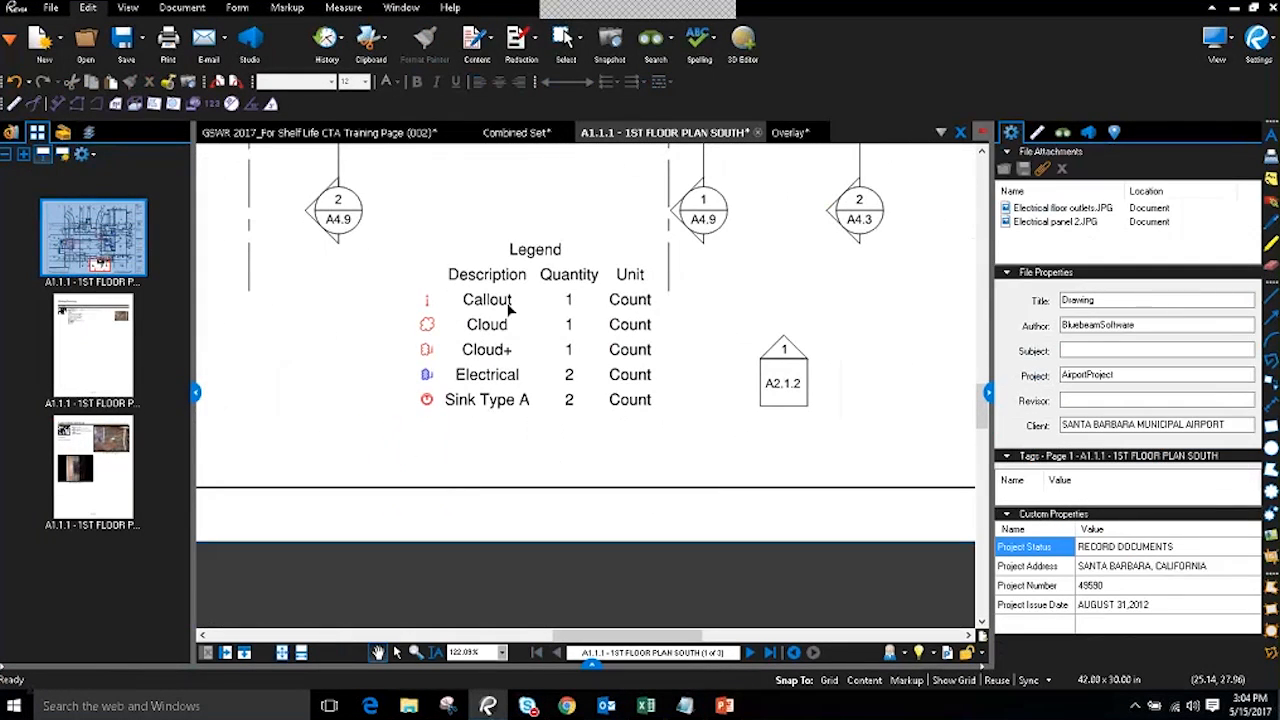
- Show the Markups list with the legend selected and move the legend slightly to the left
click(506, 300)
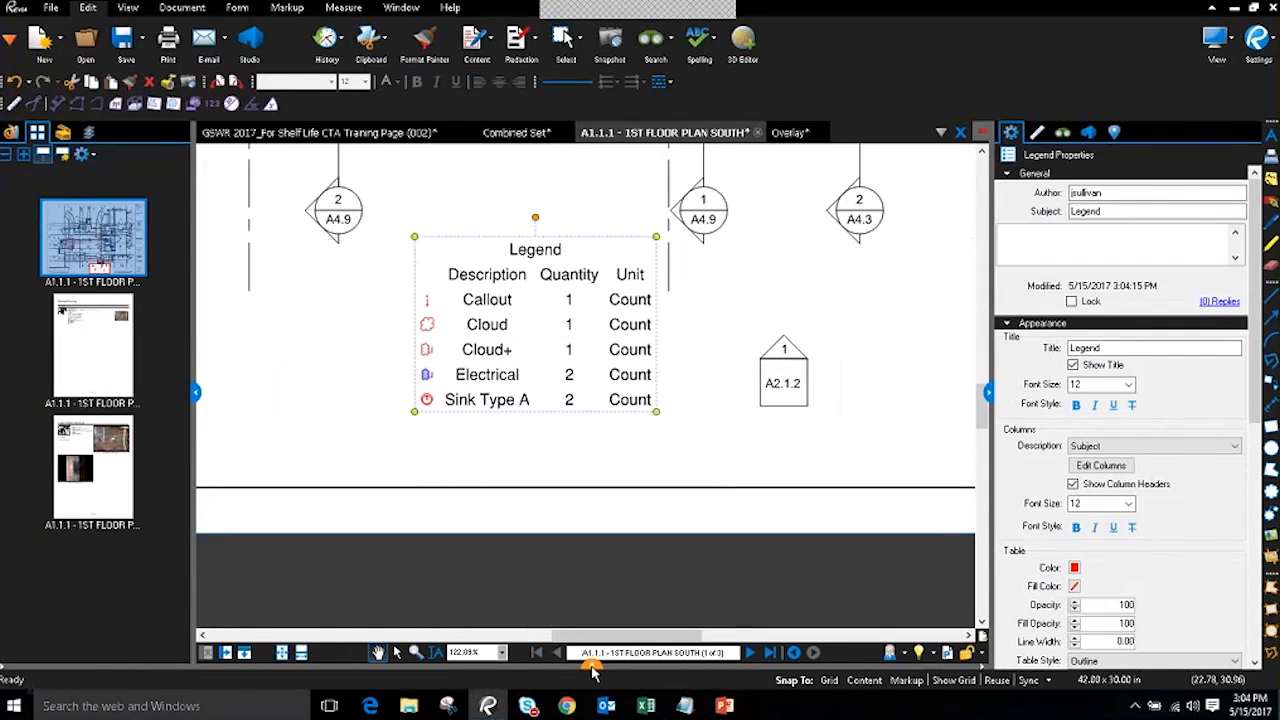
click(586, 665)
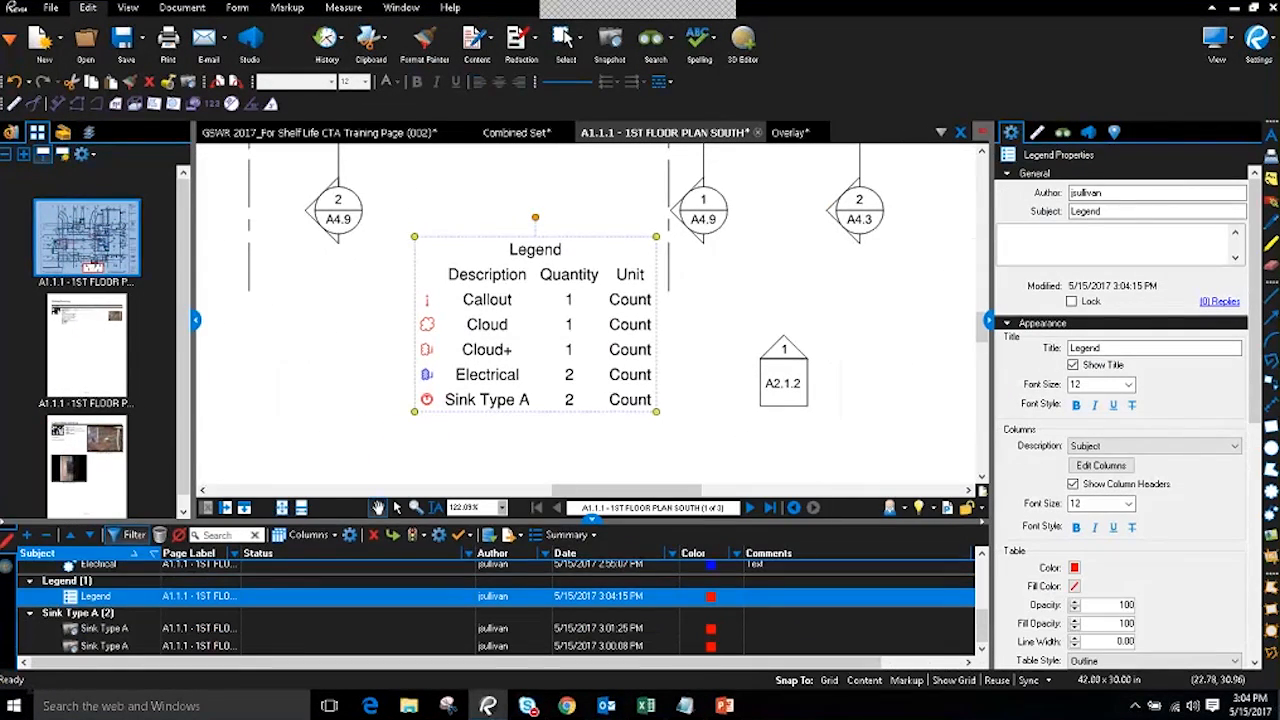
drag(480, 220, 469, 222)
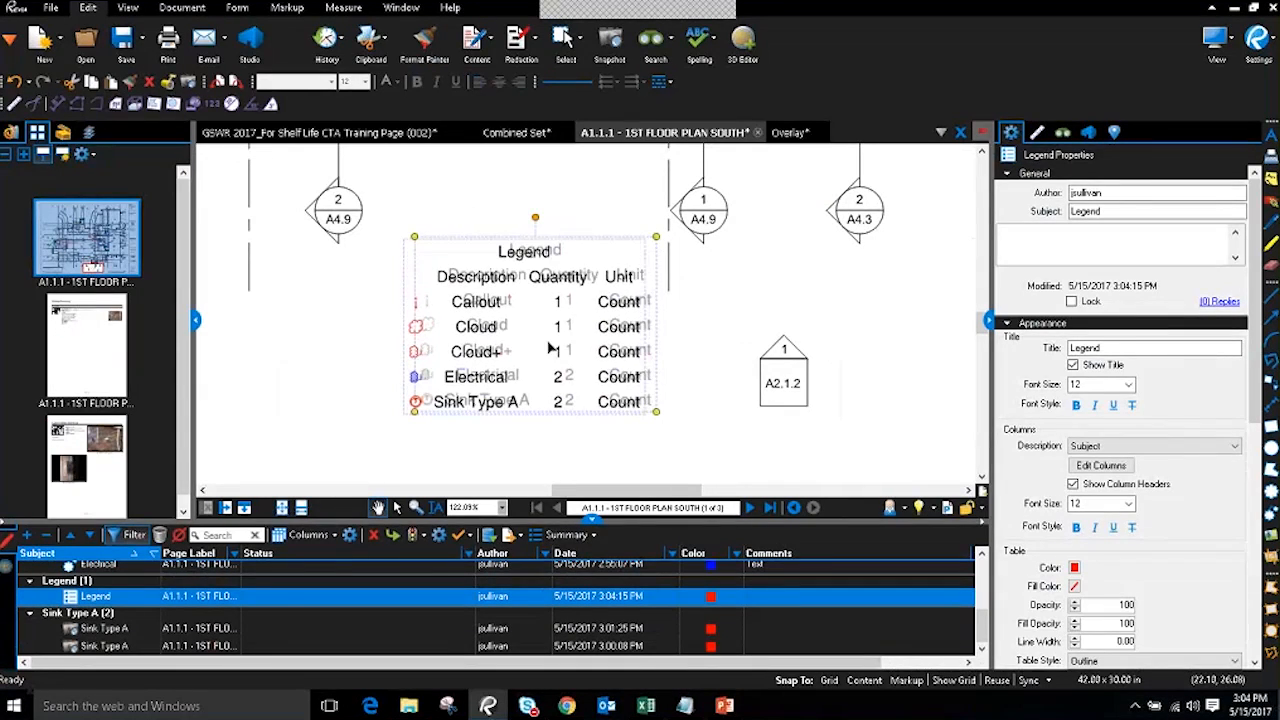
- Draw a cloud markup about 1.07 inches wide over the A2.1.2 marker beside the legend
key(c)
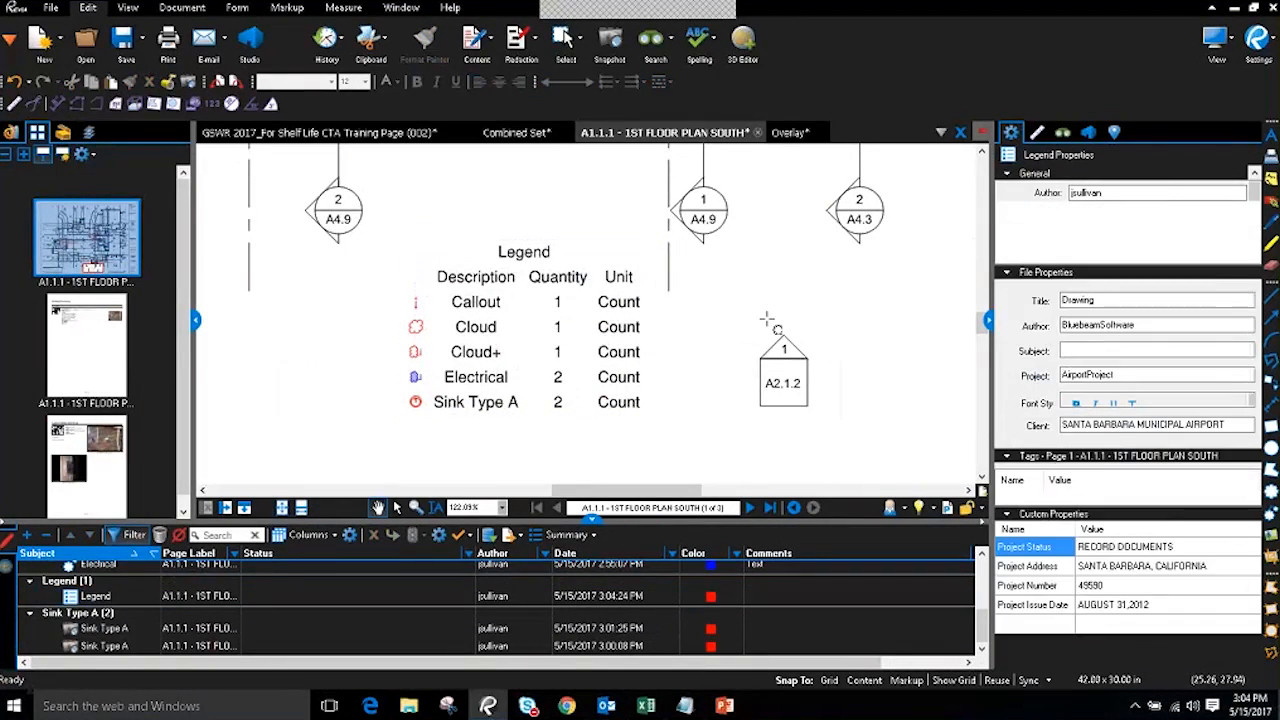
drag(728, 258, 830, 385)
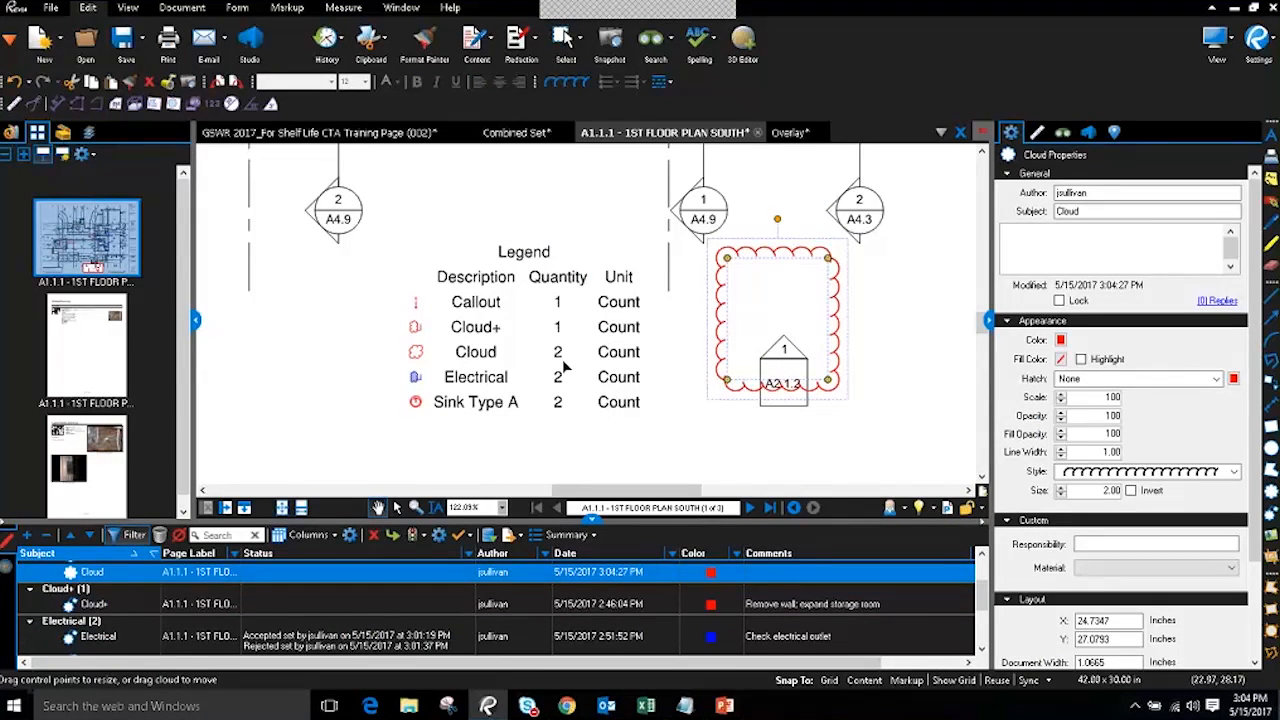
- Shift the legend a little further from the new cloud, check the entries in the enlarged Markups list and hide the list
drag(544, 328, 528, 327)
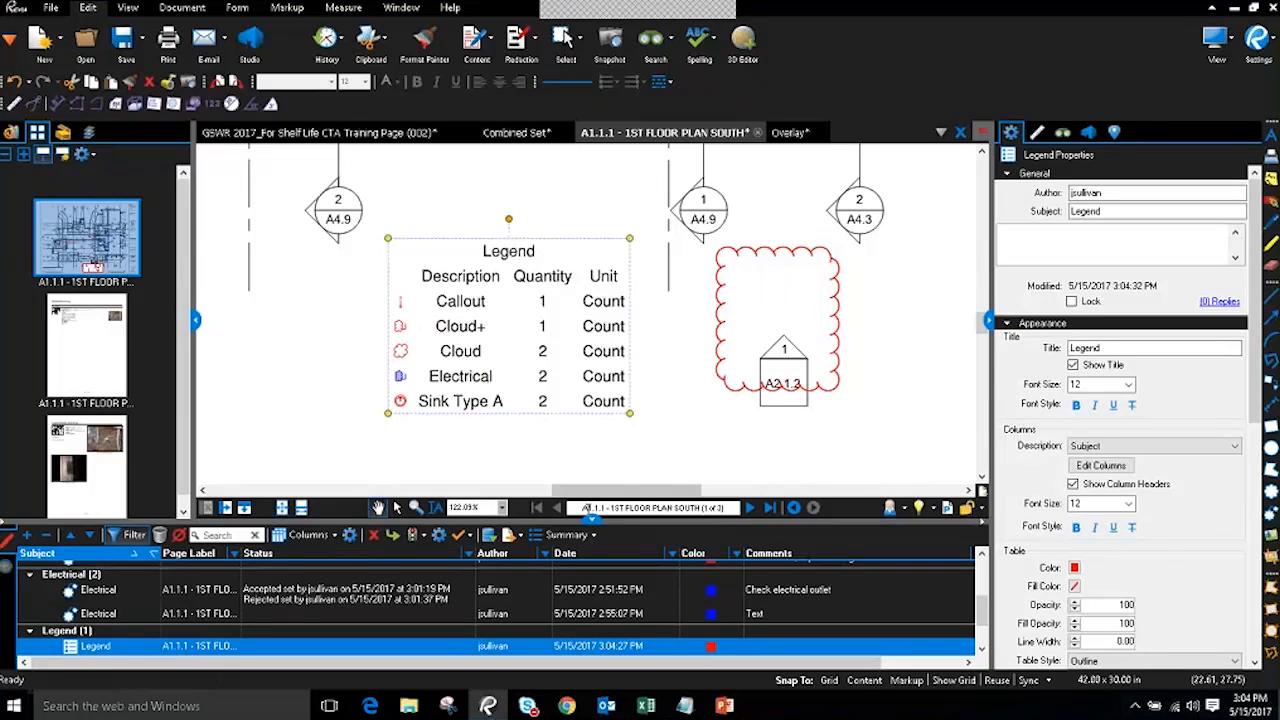
drag(592, 521, 493, 398)
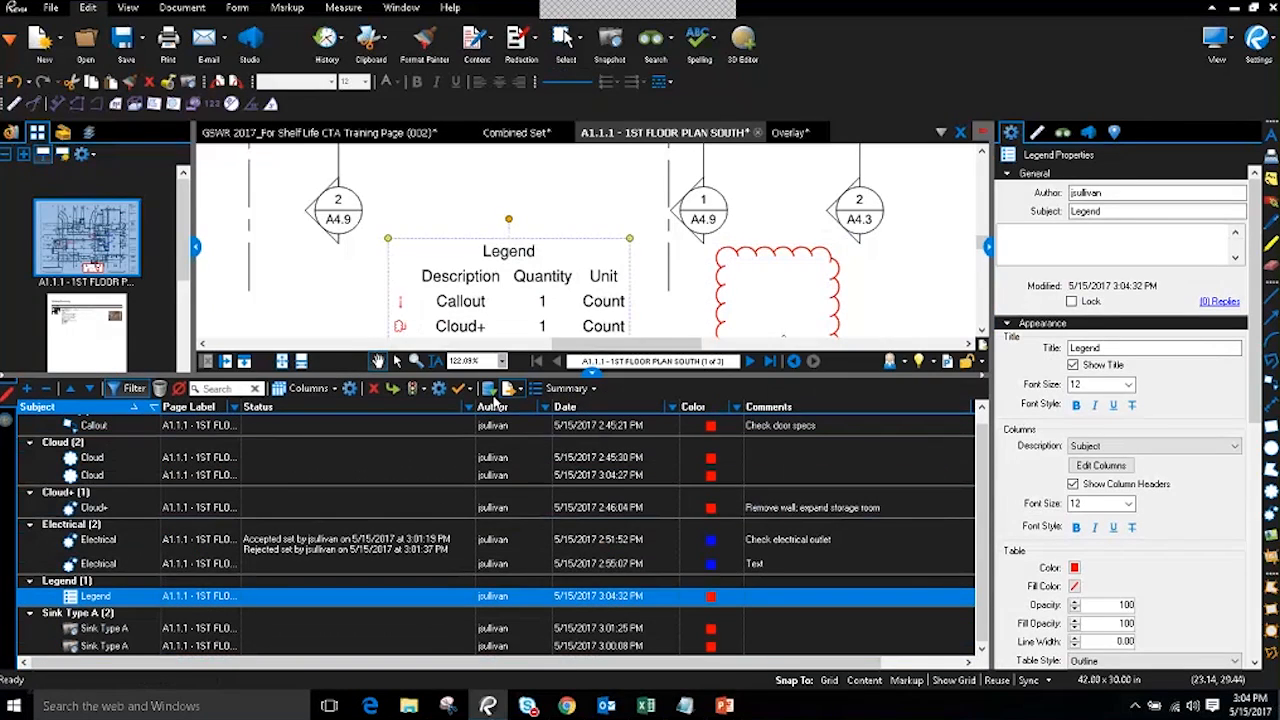
click(593, 375)
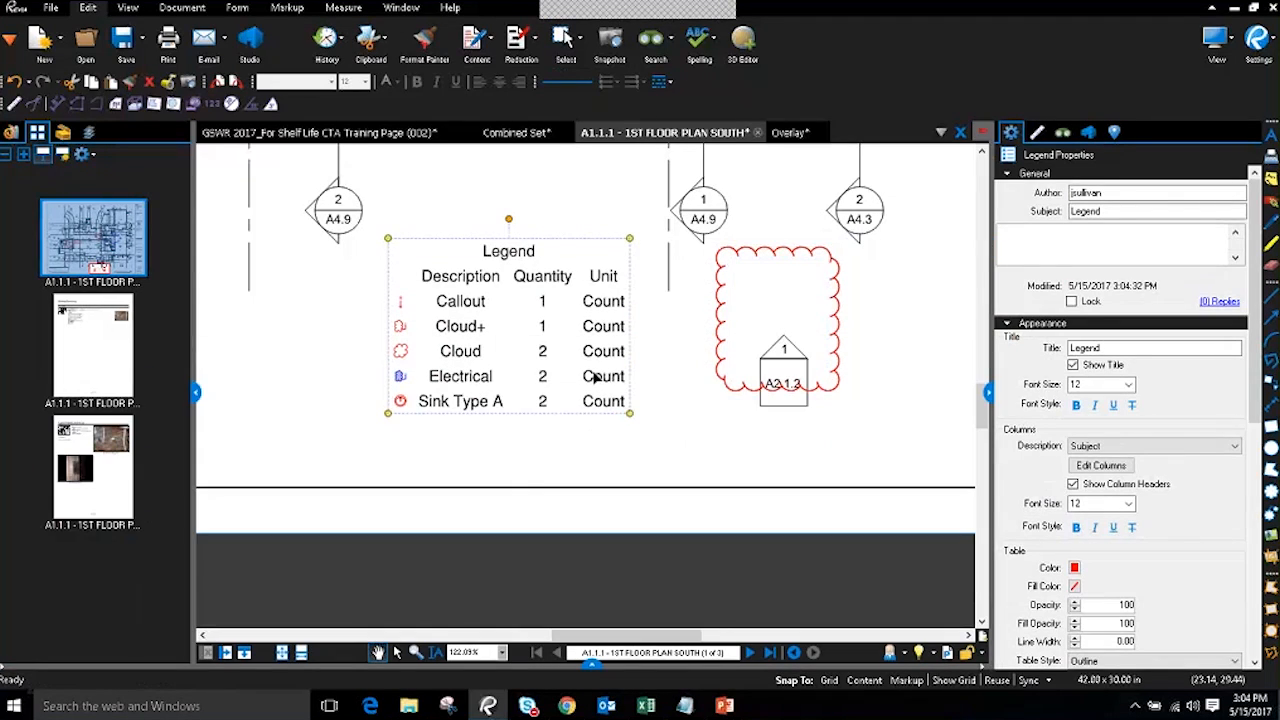
- Display the Studio pane alongside the floor plan with its legend and cloud in view
drag(689, 437, 666, 535)
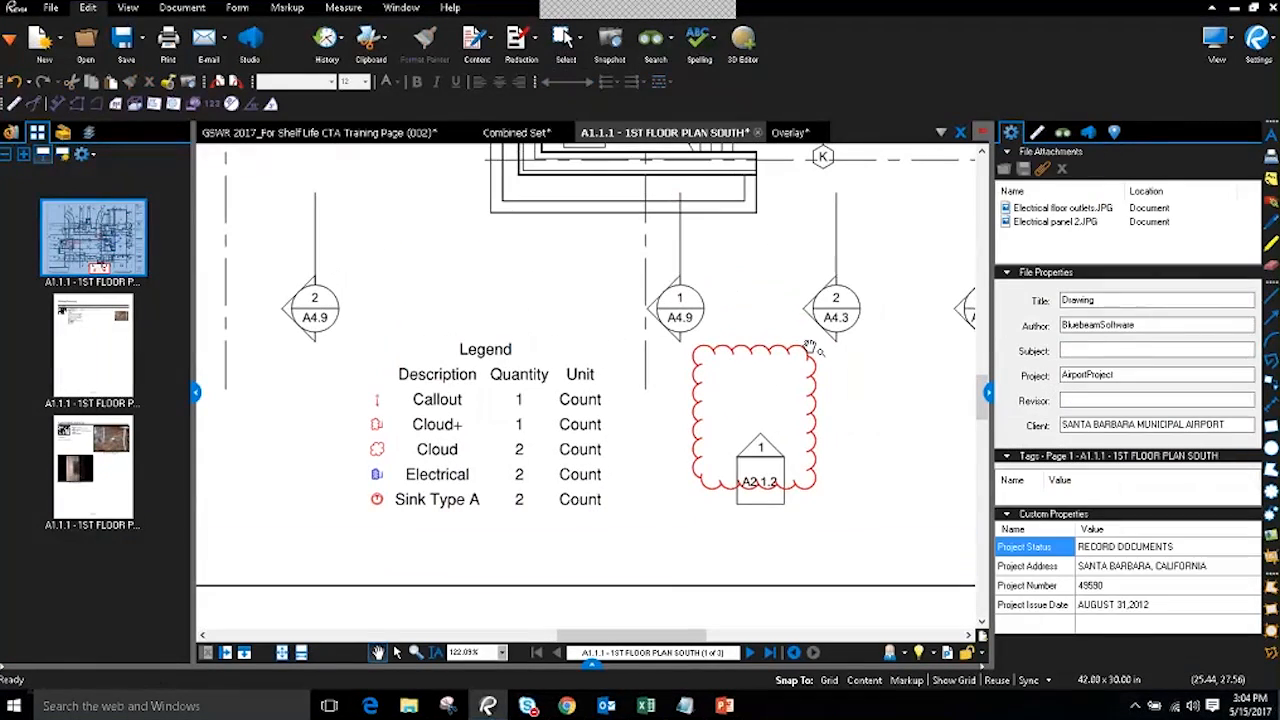
click(1089, 133)
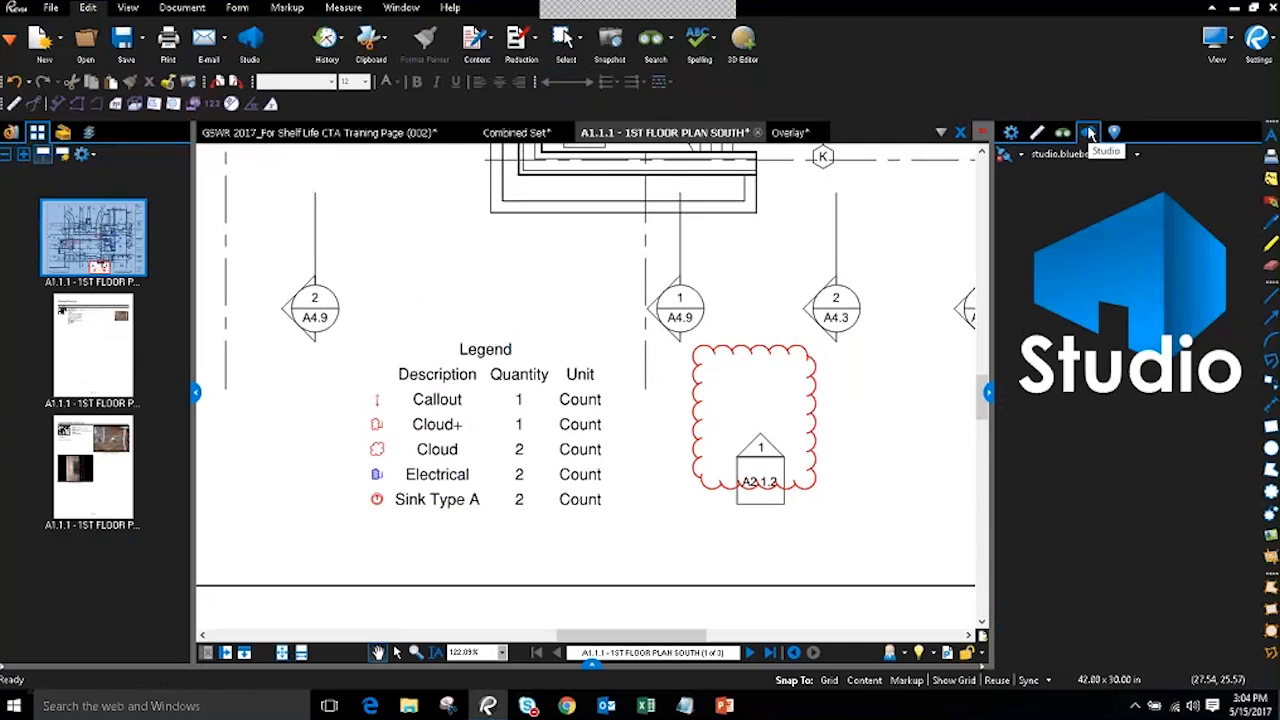
scroll(795, 272, down, 2)
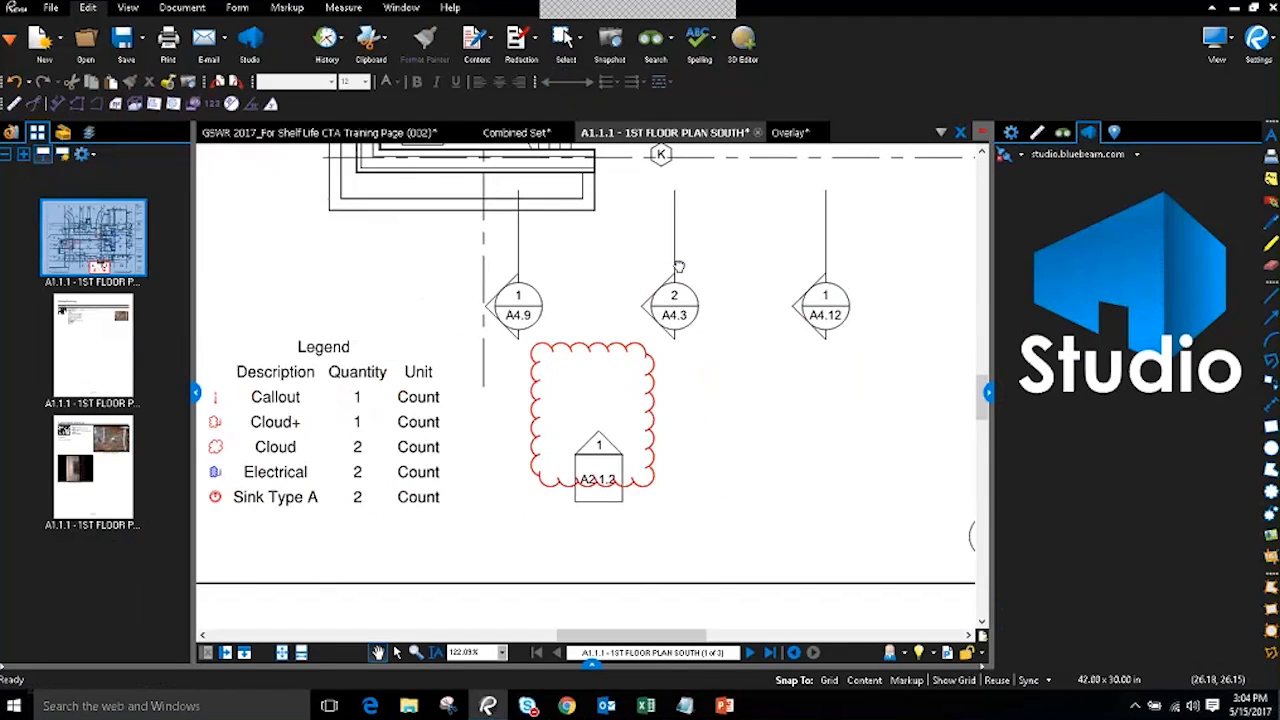
scroll(785, 300, down, 2)
scroll(783, 303, down, 4)
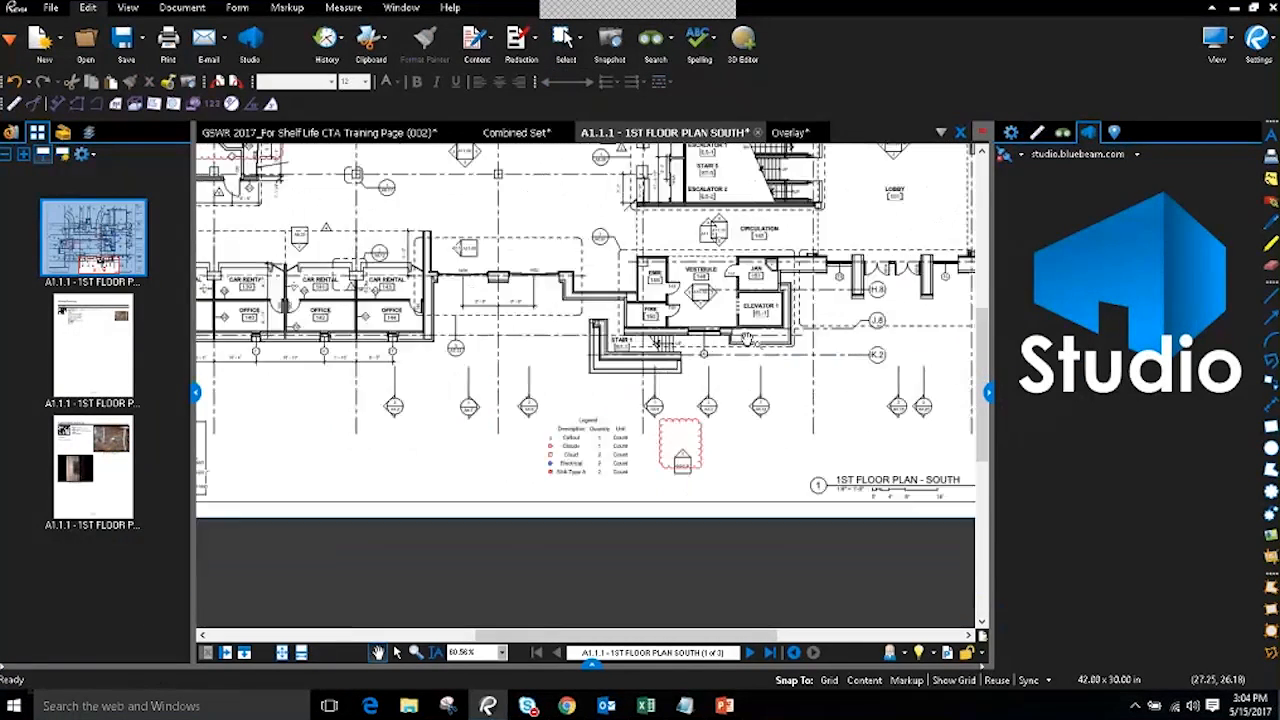
scroll(776, 420, down, 4)
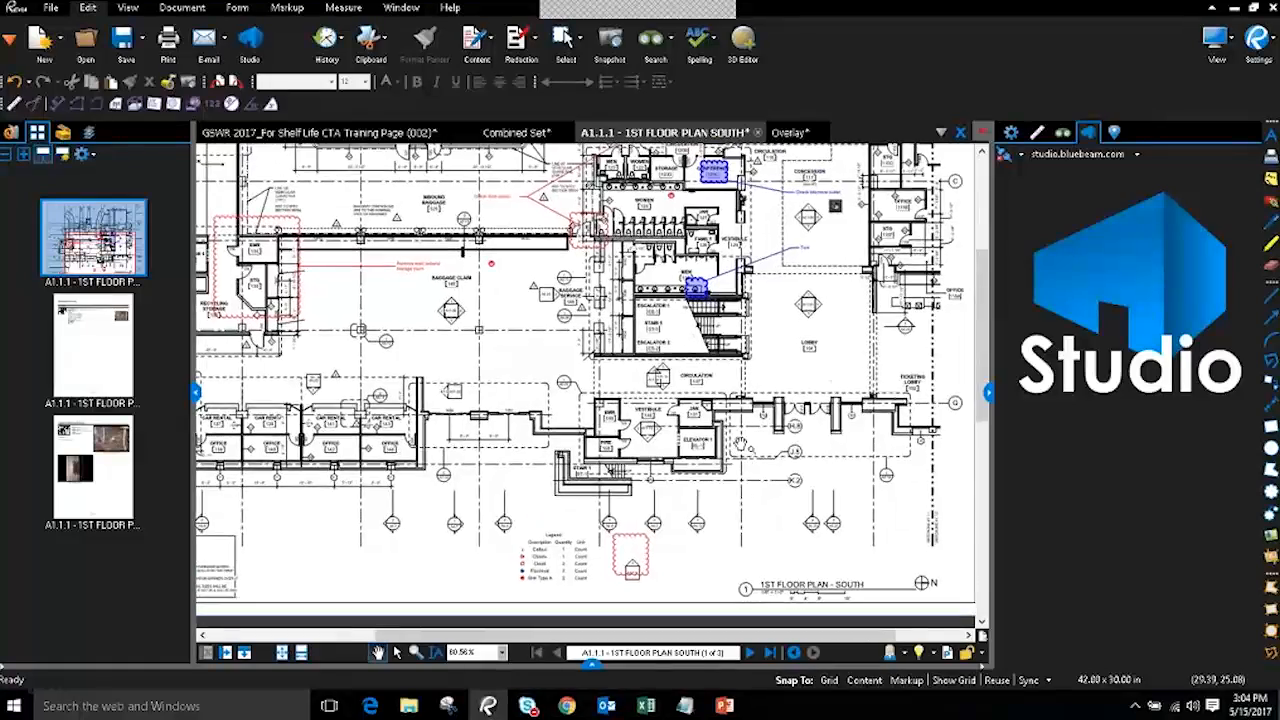
drag(744, 431, 746, 455)
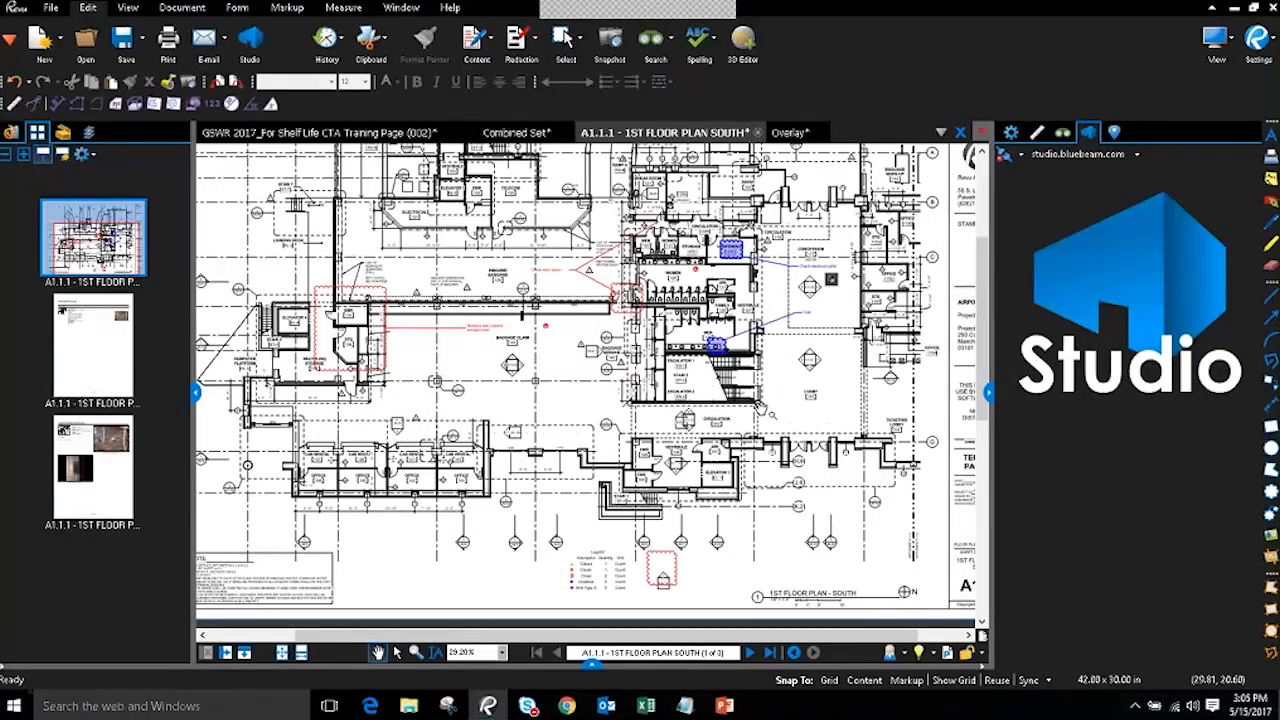
drag(887, 383, 865, 393)
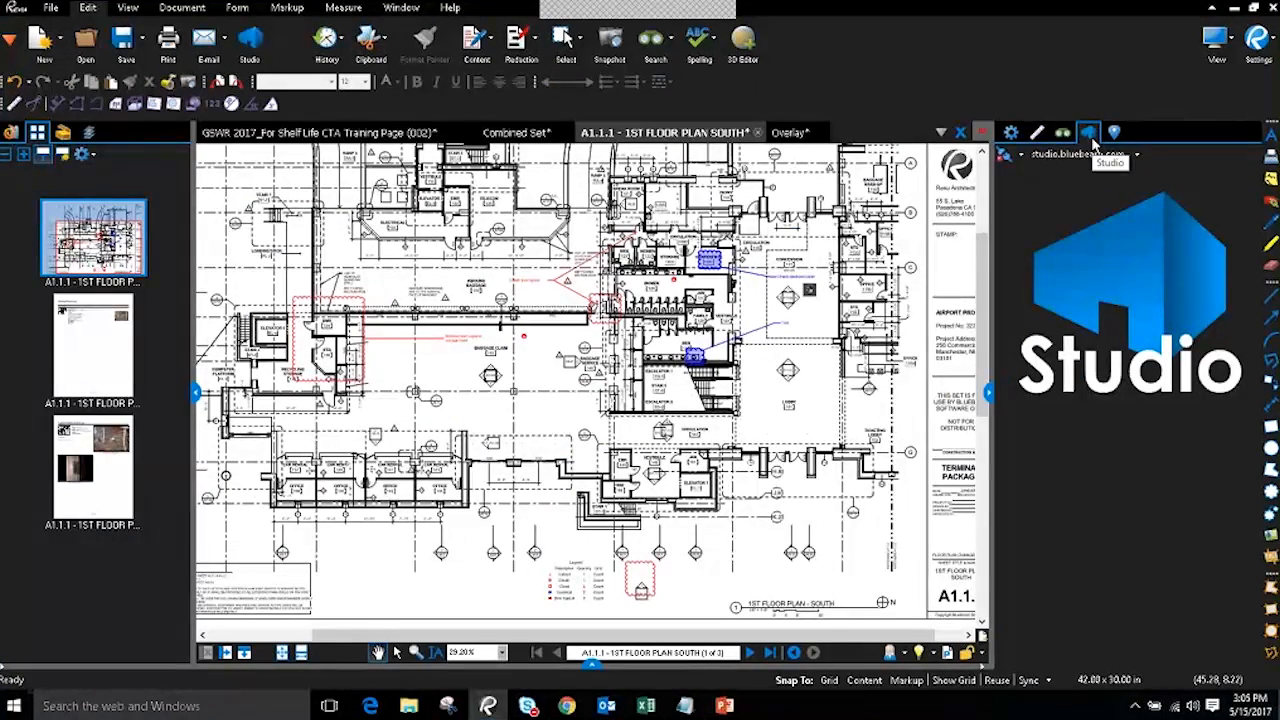
- Sign in to the studio.bluebeam.com server with the existing account by entering the account password
click(1004, 157)
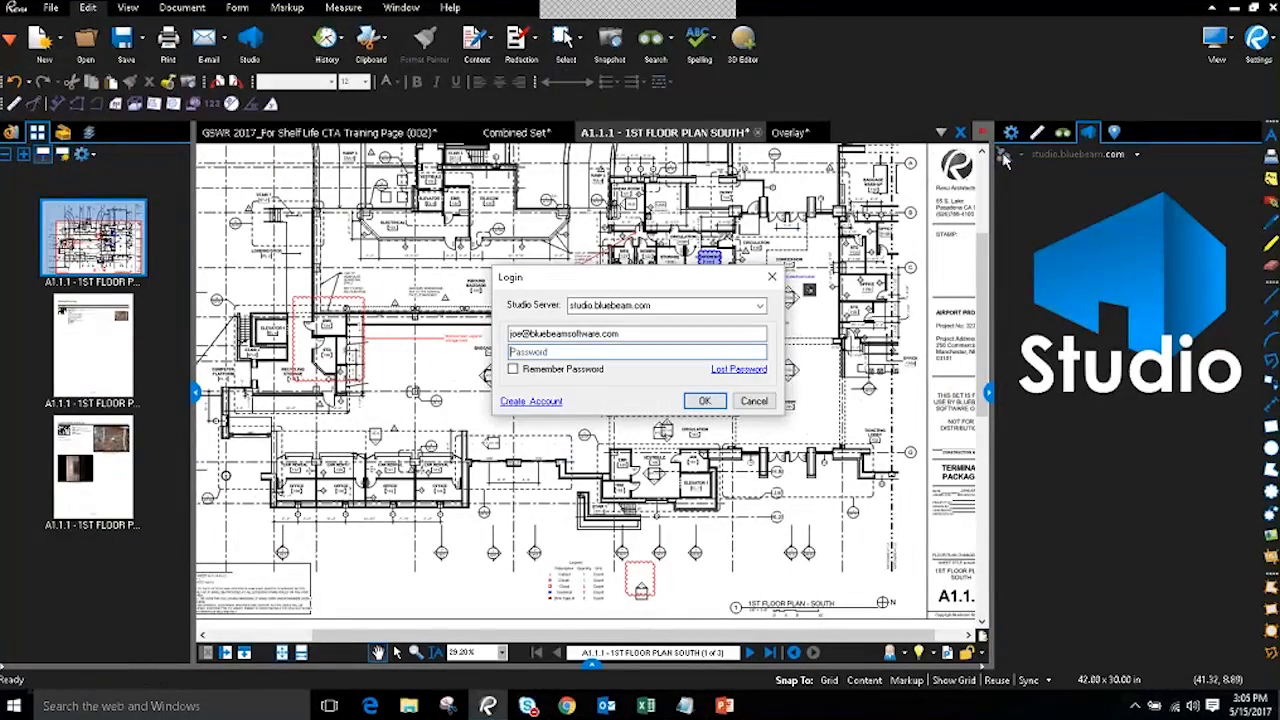
click(629, 334)
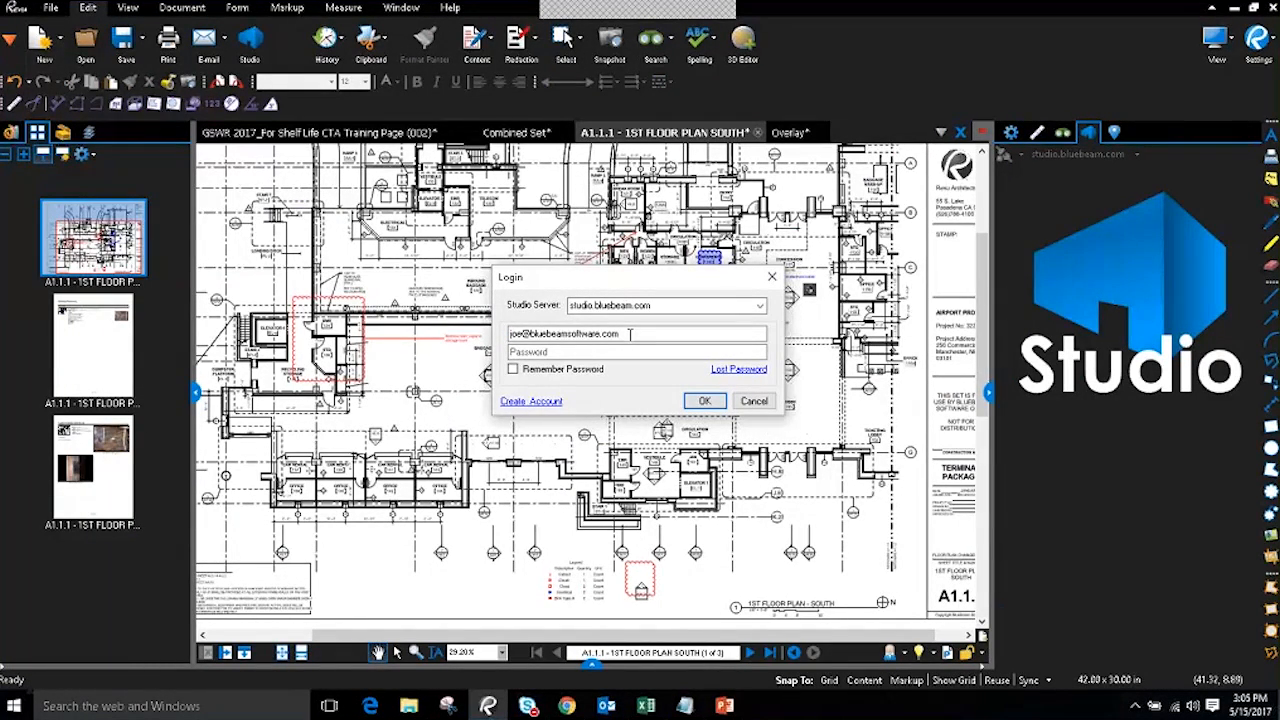
click(533, 401)
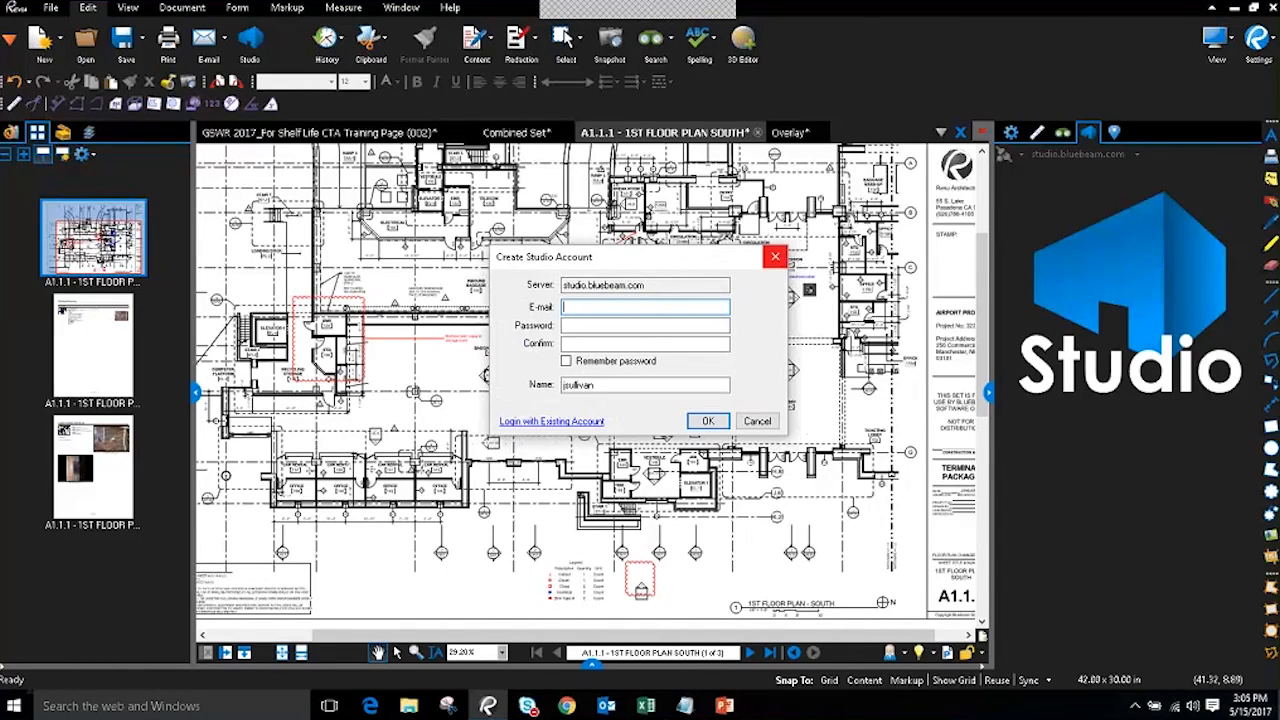
click(535, 421)
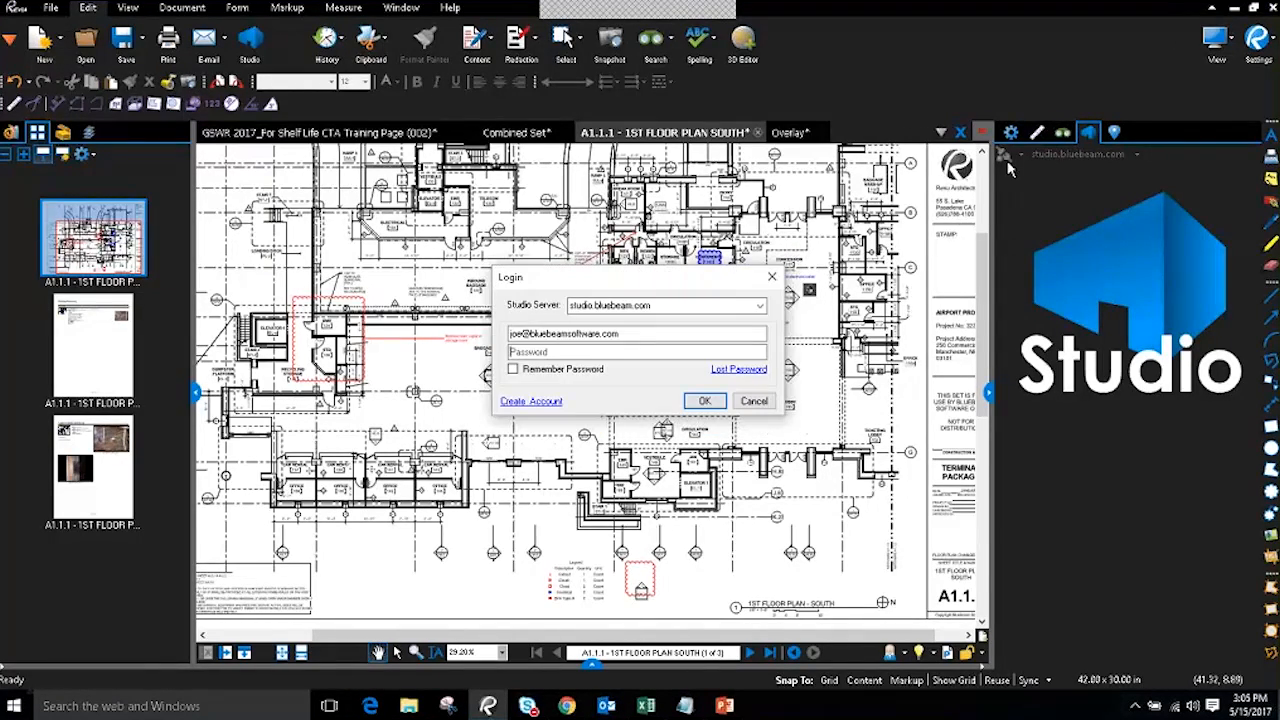
click(596, 352)
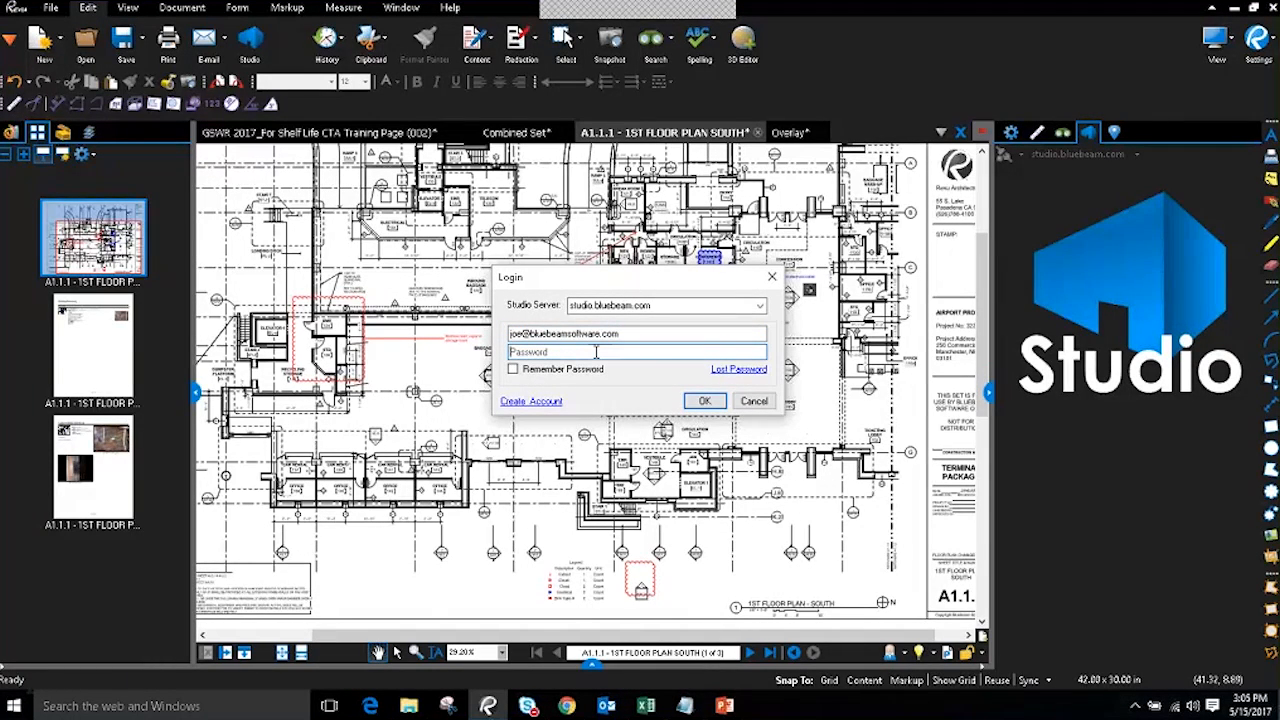
text(*********)
click(705, 401)
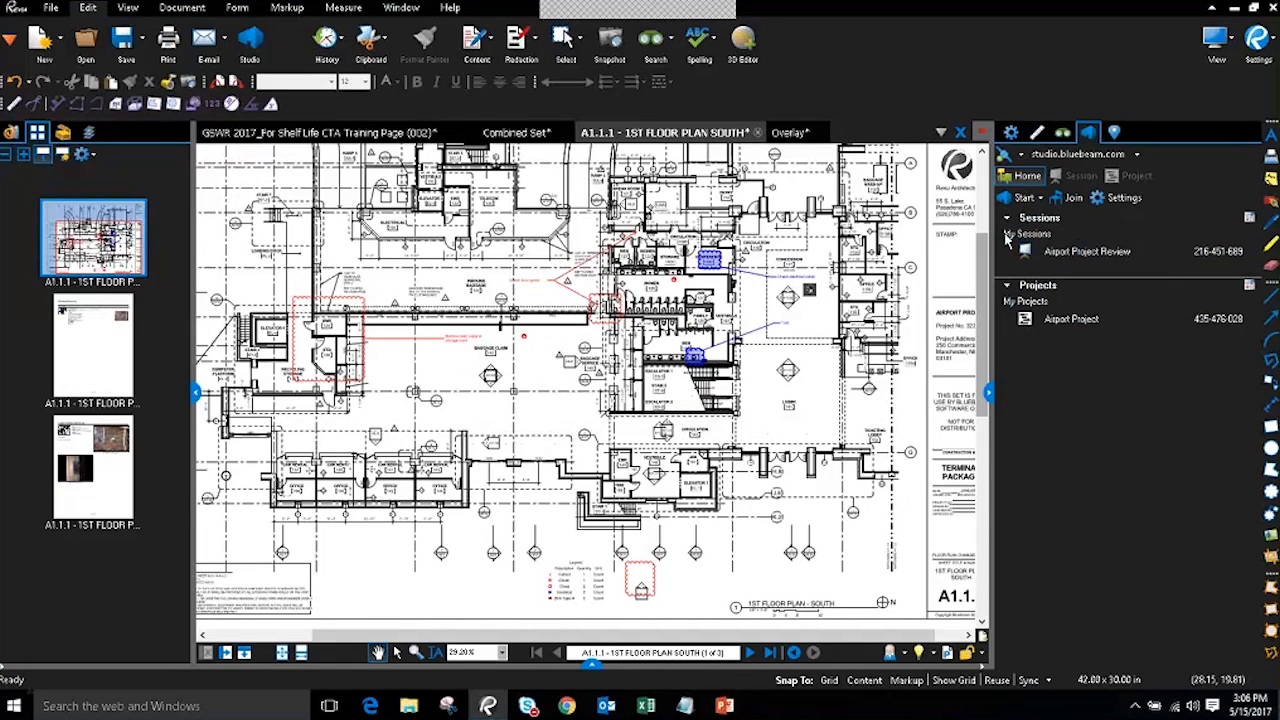
- Collapse the Sessions list in Studio and leave the Projects list expanded
click(1007, 218)
click(1006, 236)
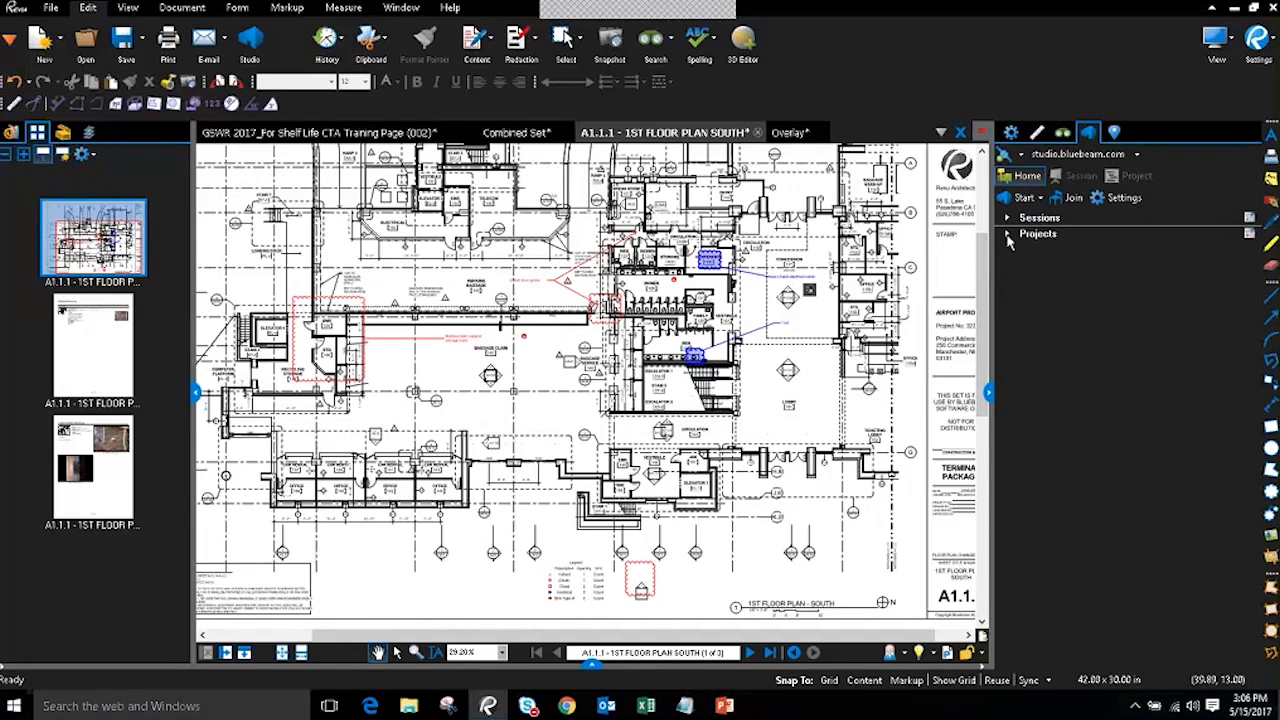
click(1020, 224)
click(1028, 240)
click(1008, 236)
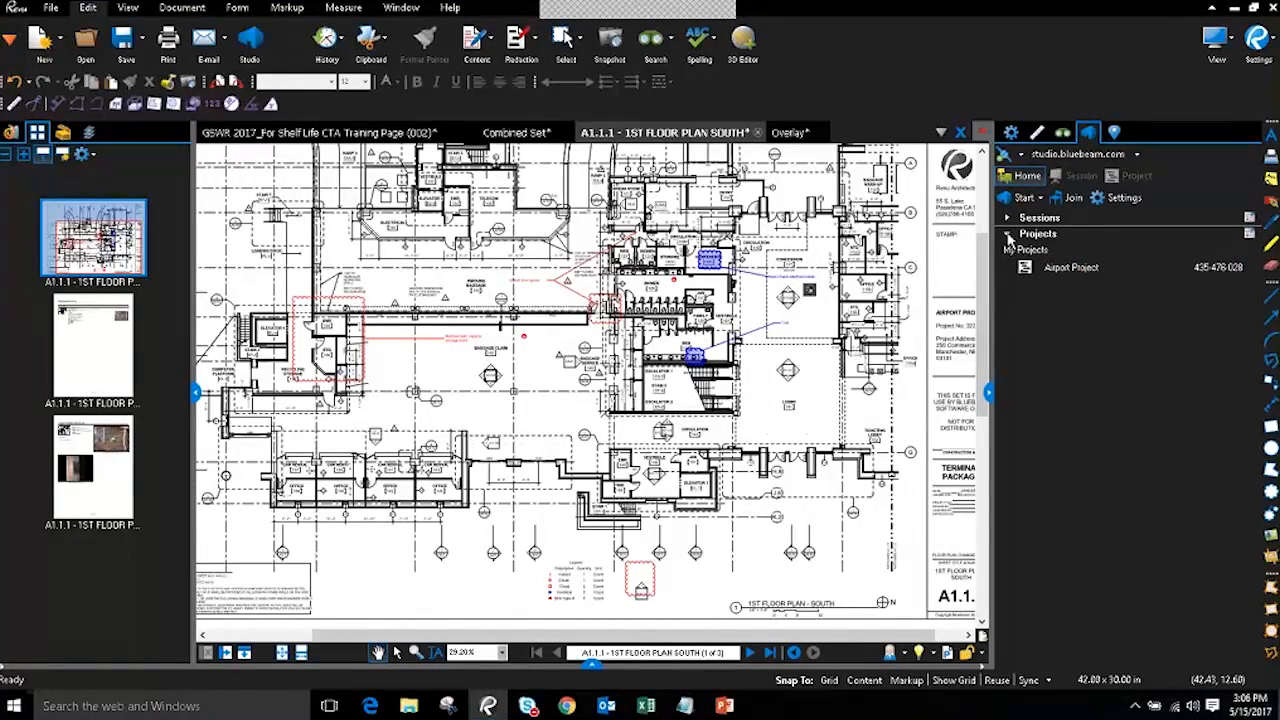
click(1009, 236)
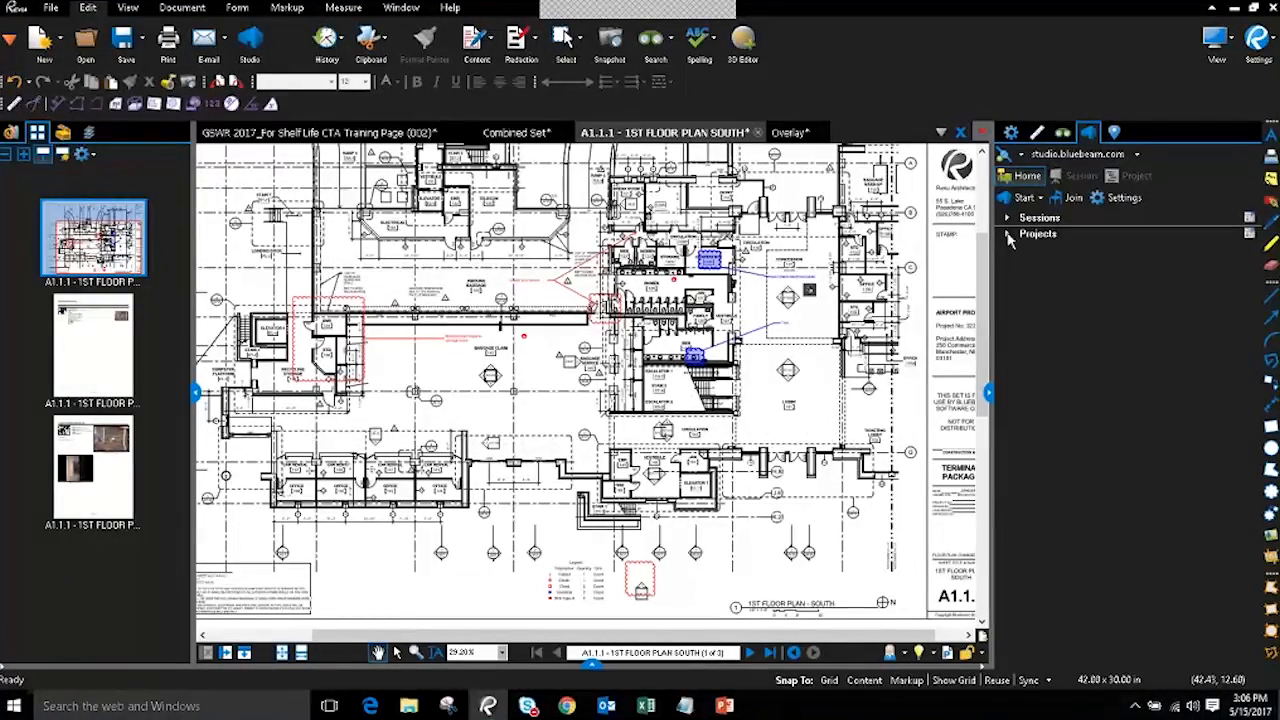
click(1009, 235)
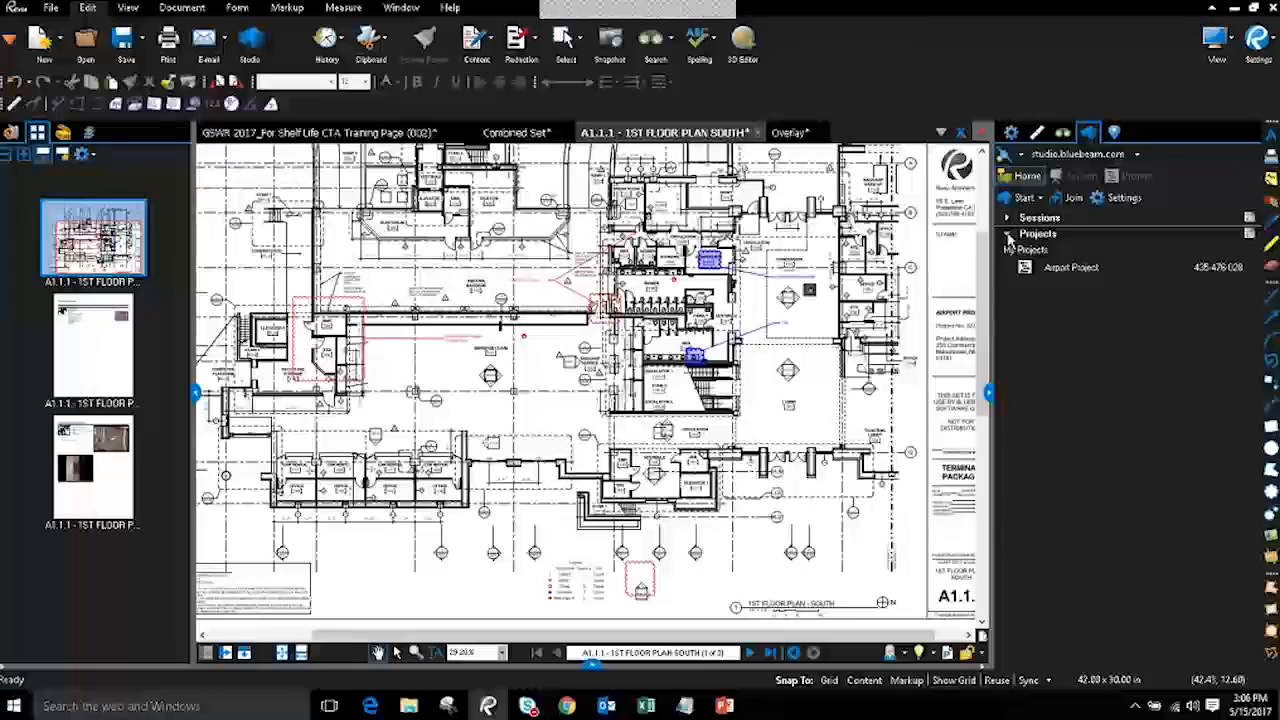
- Open the Airport Project from My Projects and expand its 2016 Airport Project folder
click(1057, 270)
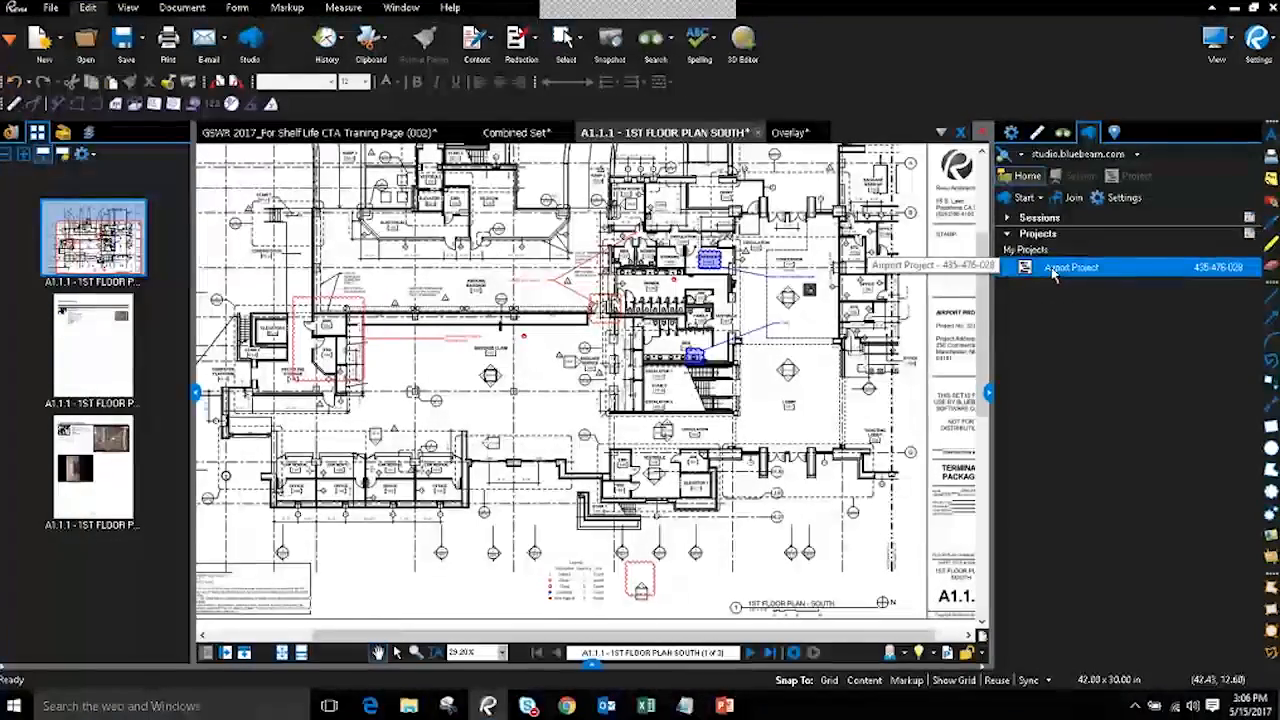
double_click(1187, 278)
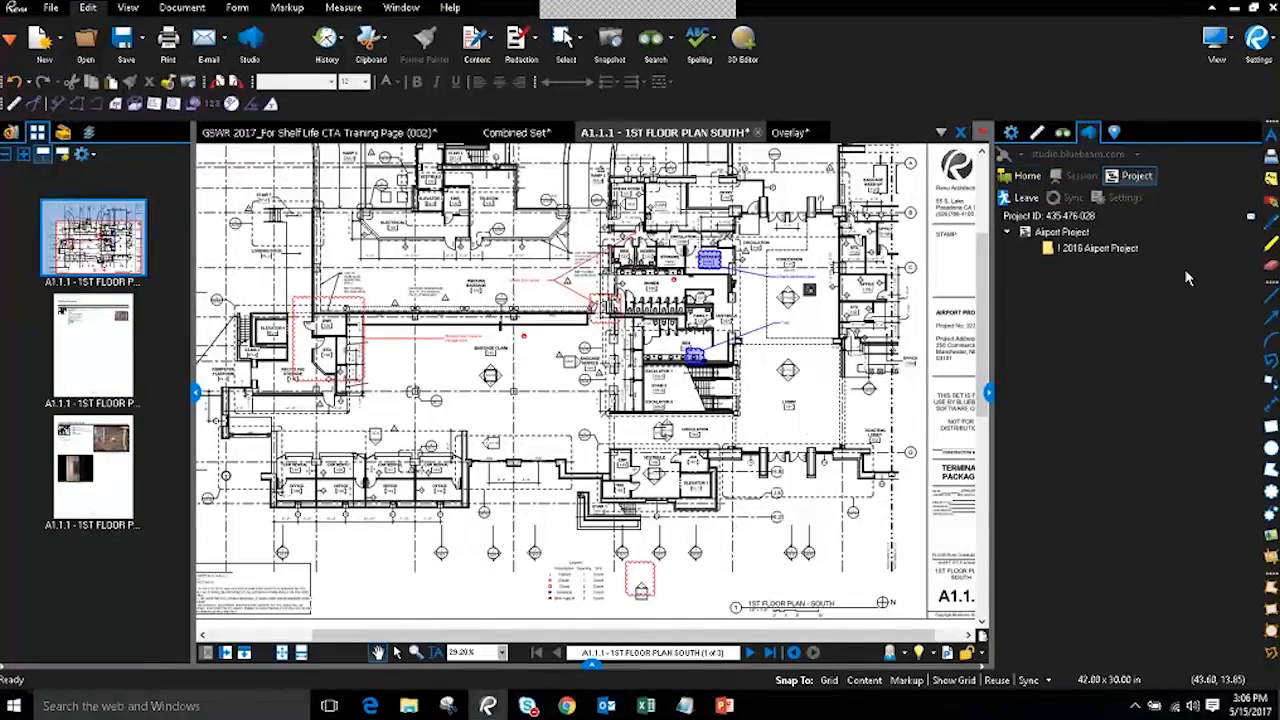
double_click(1075, 248)
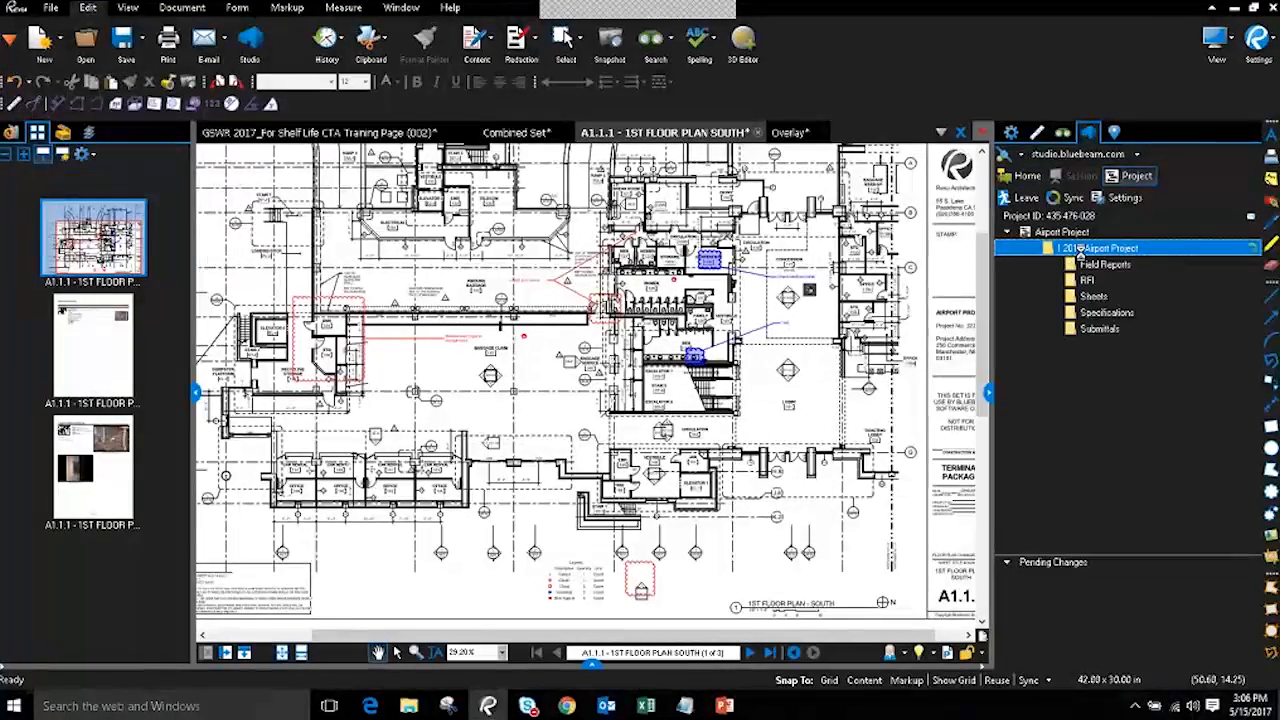
- Expand the Sheets folder and its Architectural subfolder, and look through the drawing files listed there
double_click(1088, 297)
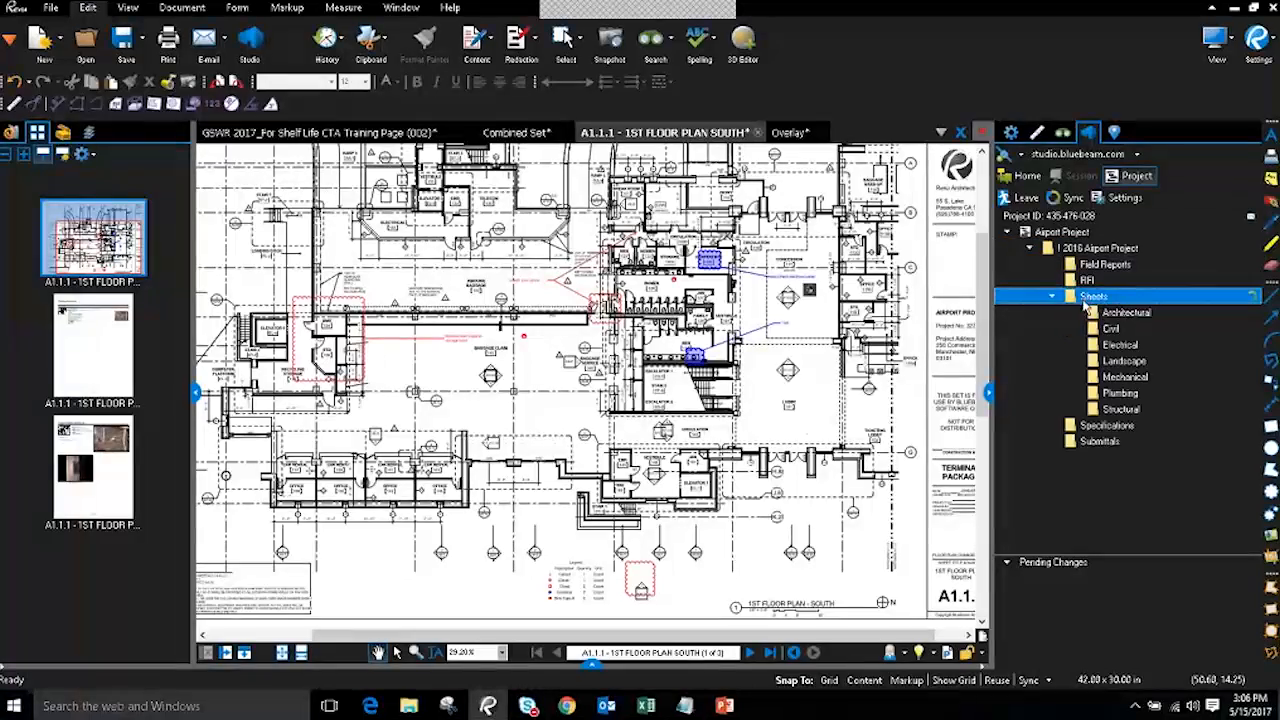
click(1105, 313)
double_click(1105, 313)
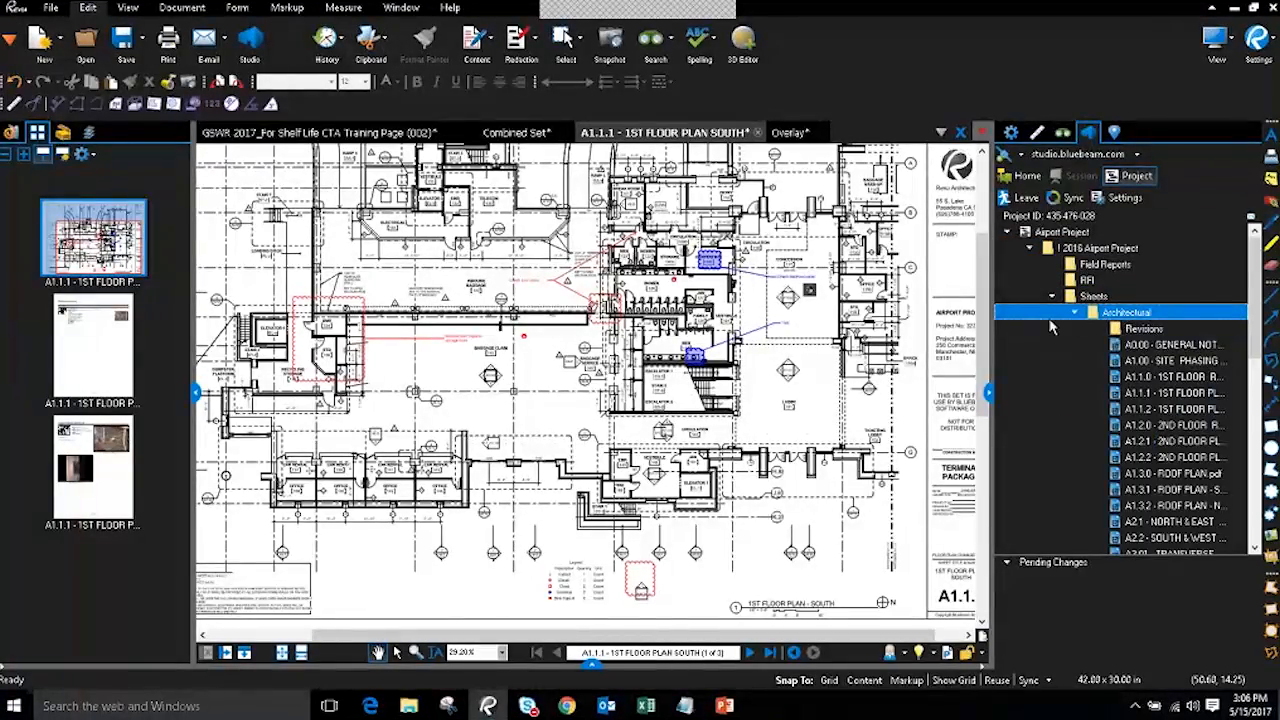
scroll(1080, 343, down, 3)
scroll(1082, 340, down, 6)
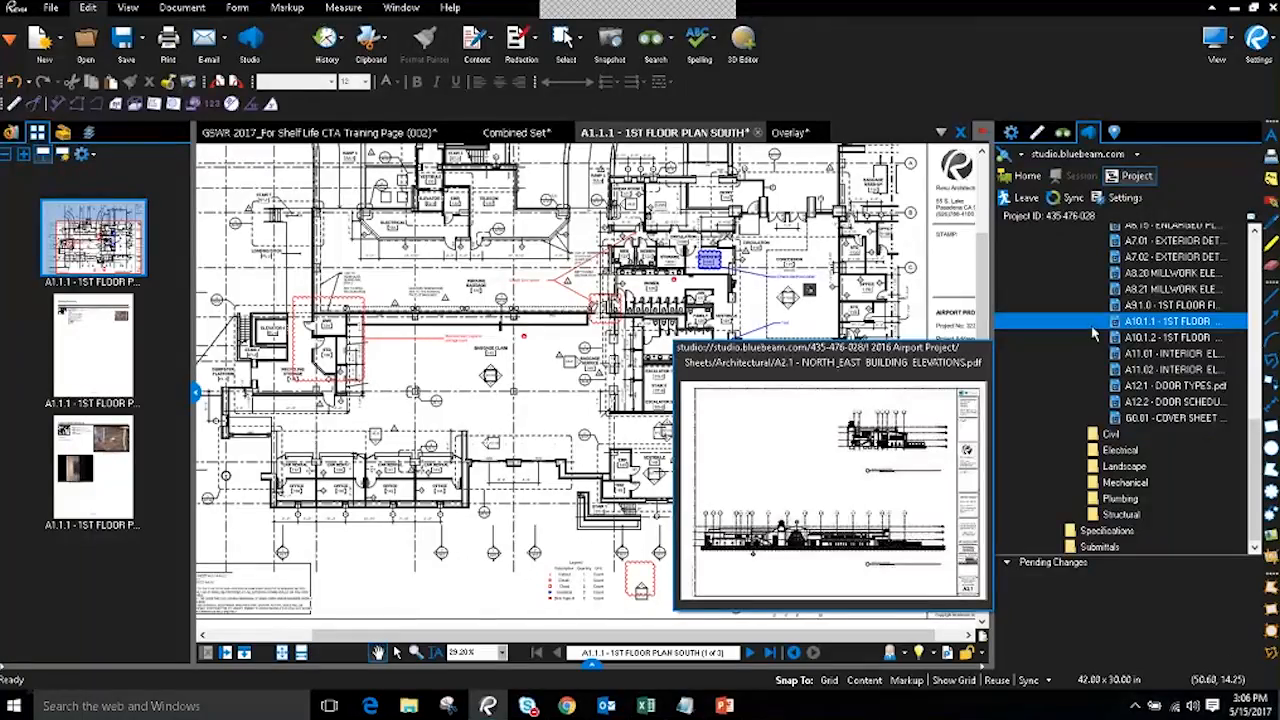
scroll(1093, 336, up, 10)
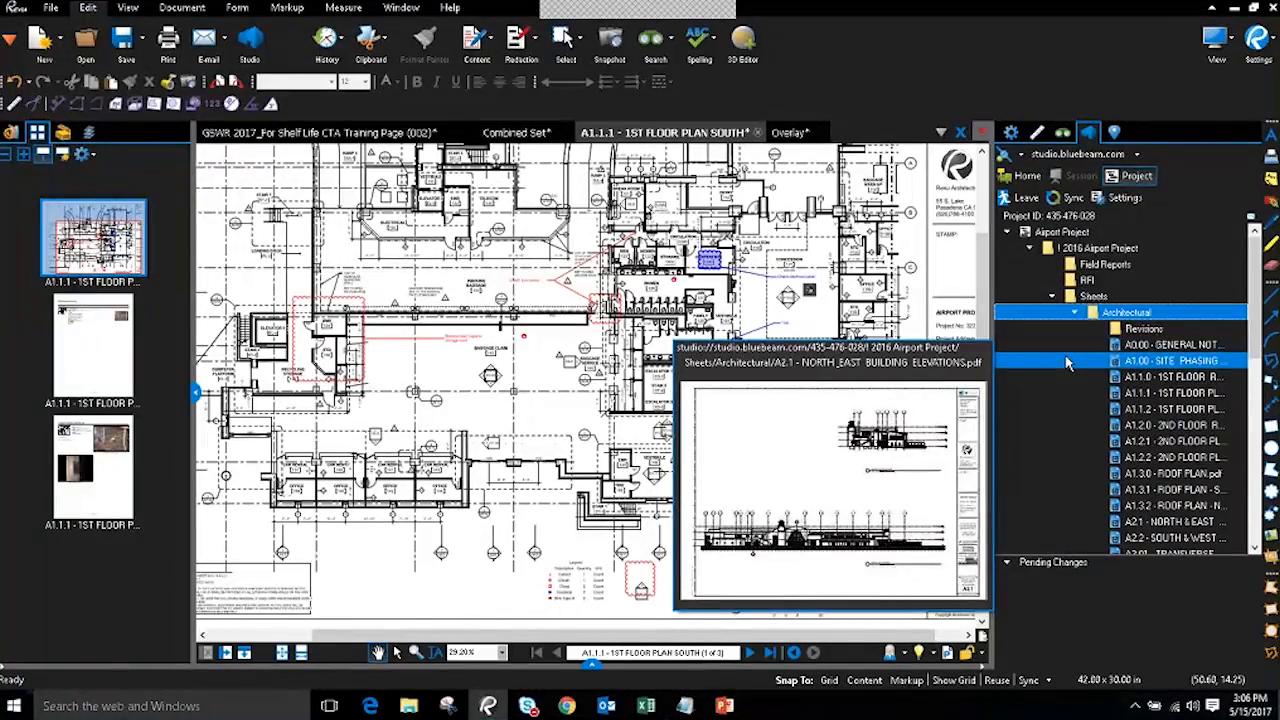
- Expand the RFI and Field Reports folders and look over the project's folder contents
double_click(1080, 280)
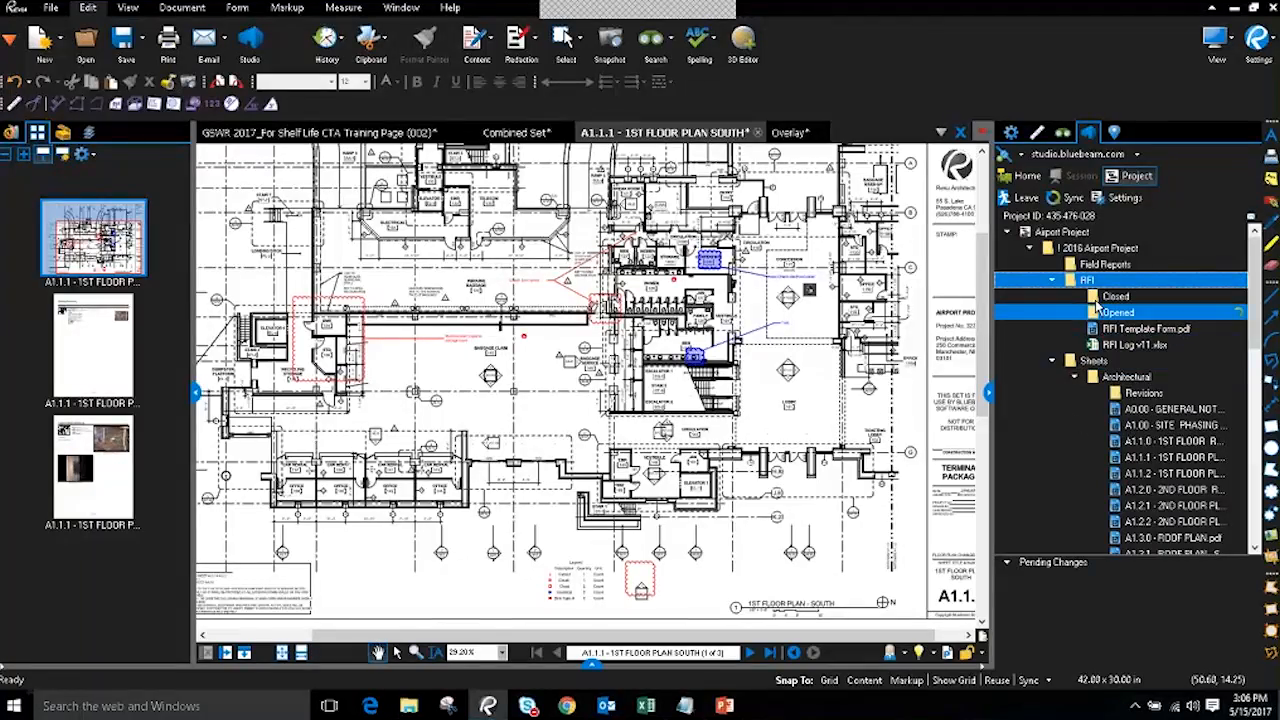
click(1103, 265)
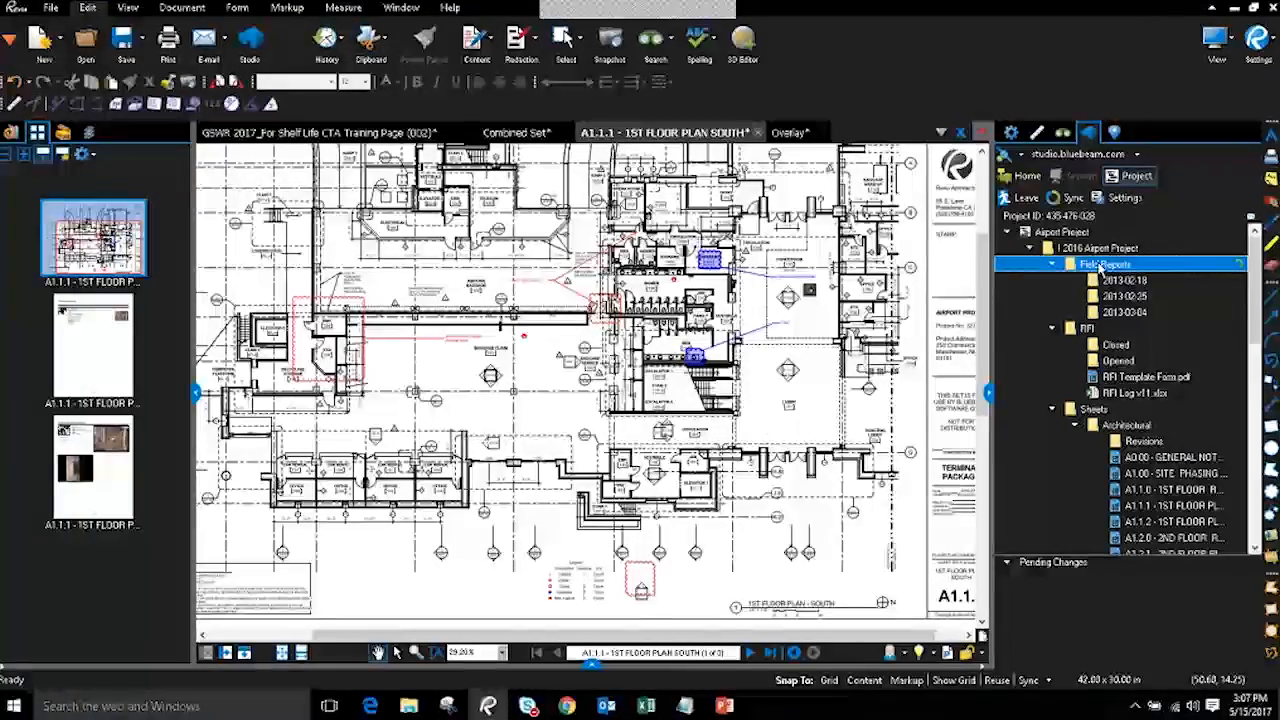
click(1068, 233)
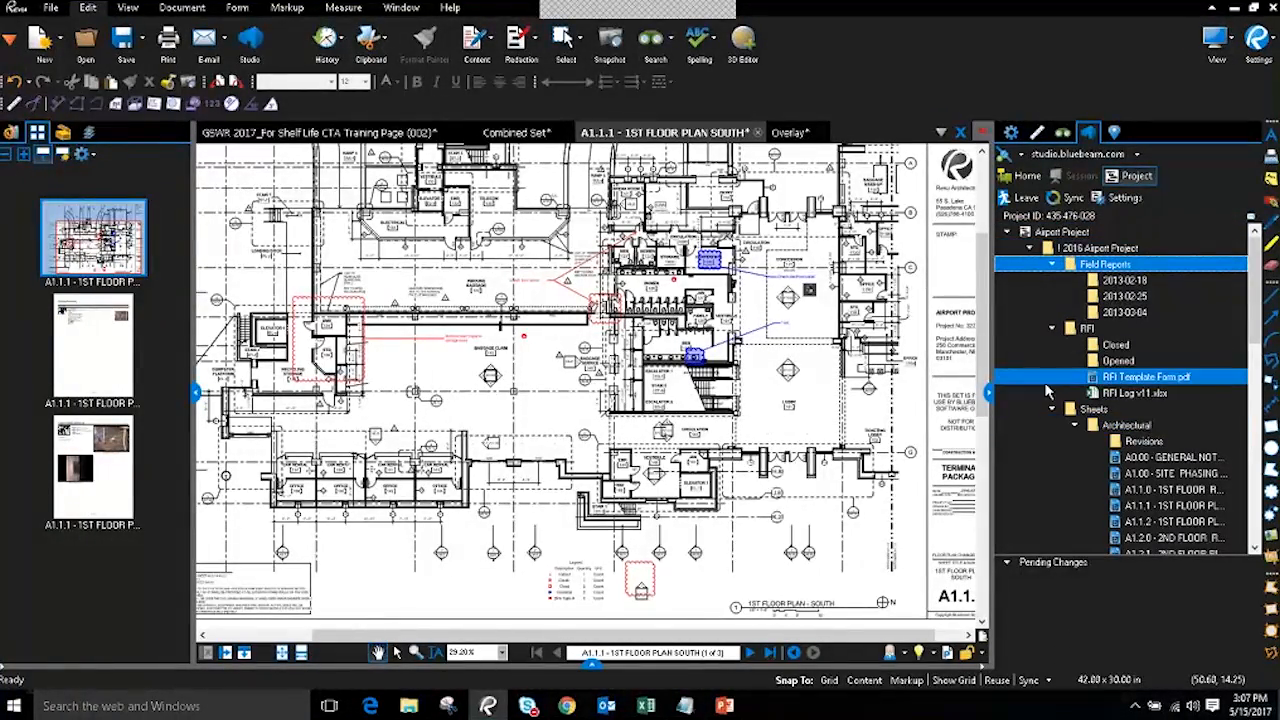
scroll(1047, 394, down, 4)
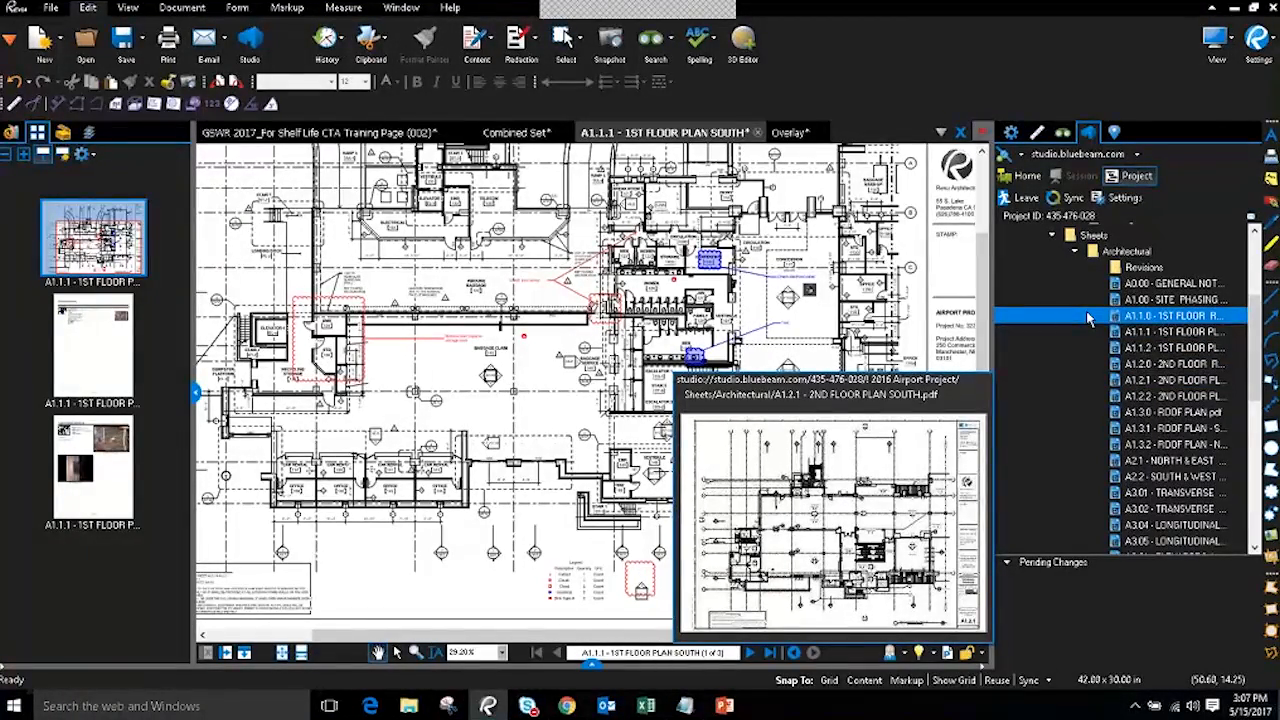
scroll(1076, 320, up, 4)
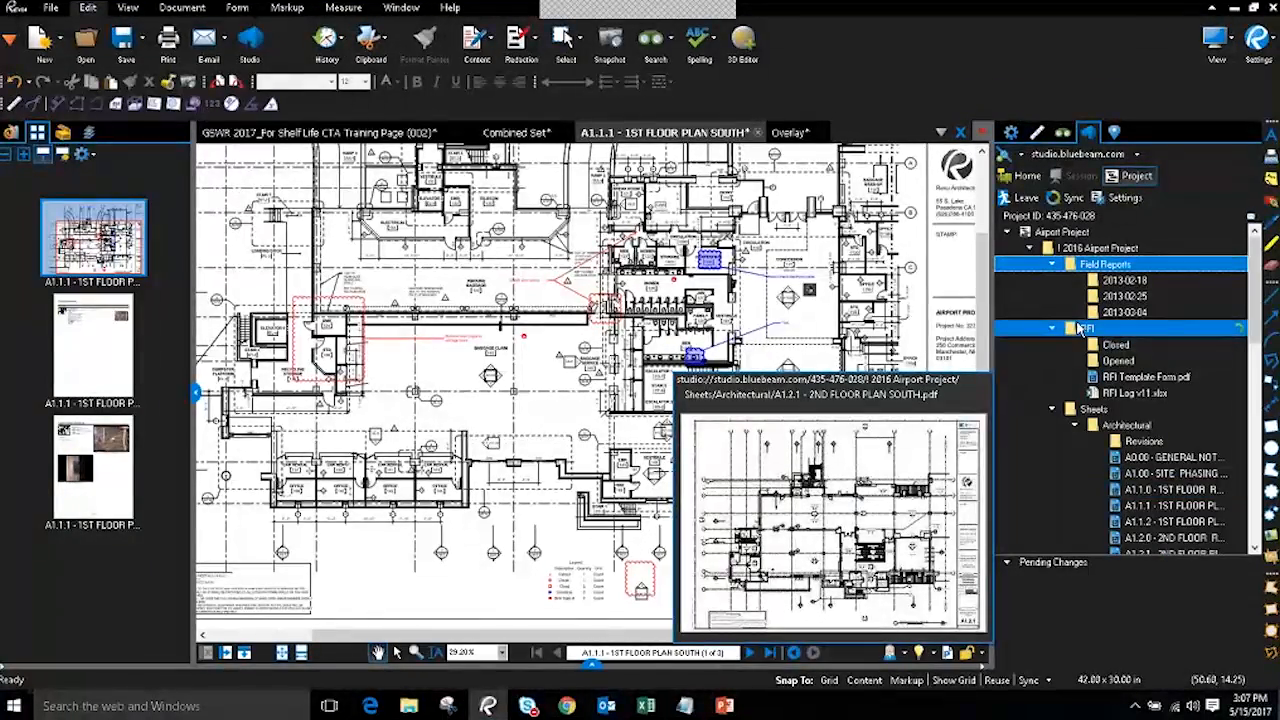
key(ctrl)
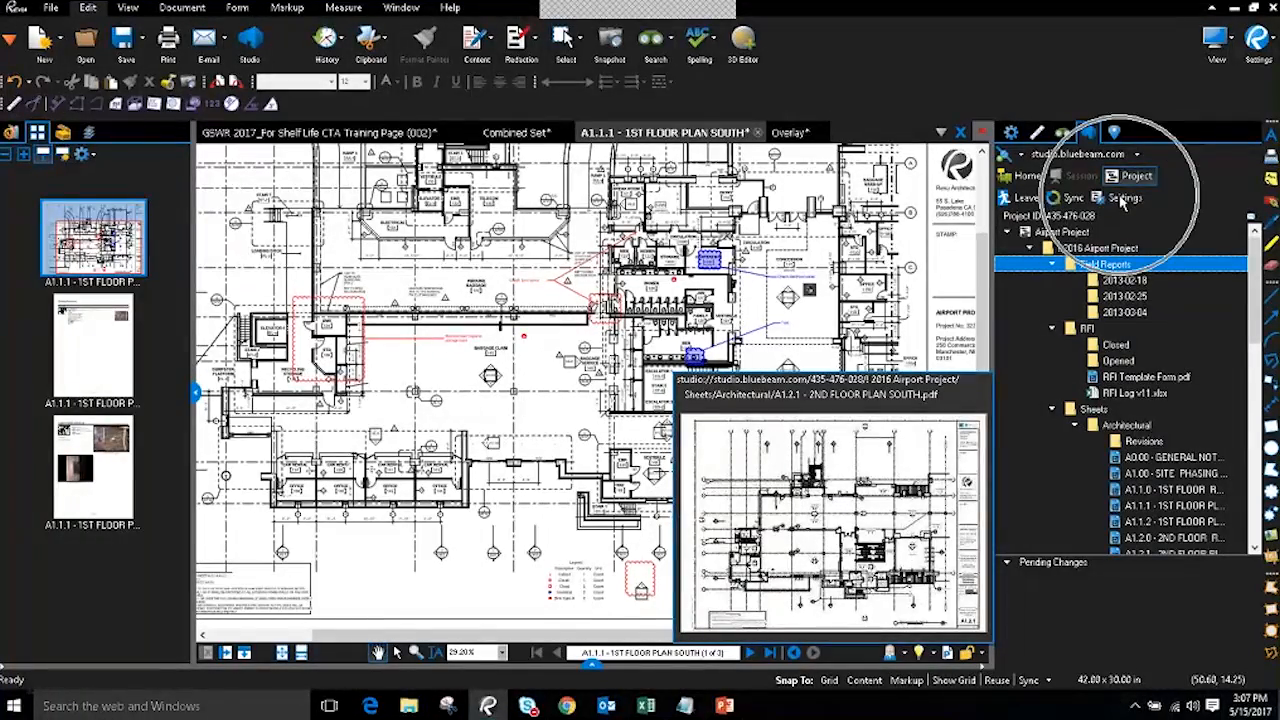
- Display the user access list in the project settings, view the invitee e-mail prompt and dismiss it
click(1124, 200)
click(505, 205)
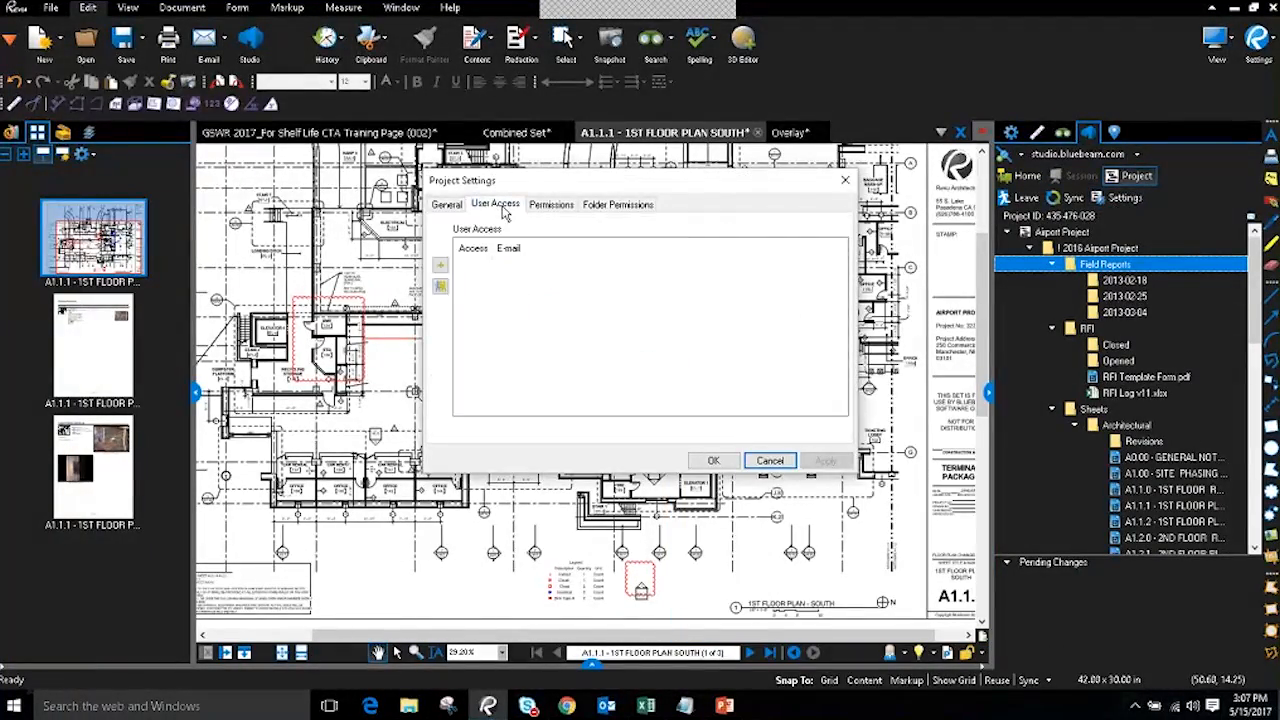
key(ctrl)
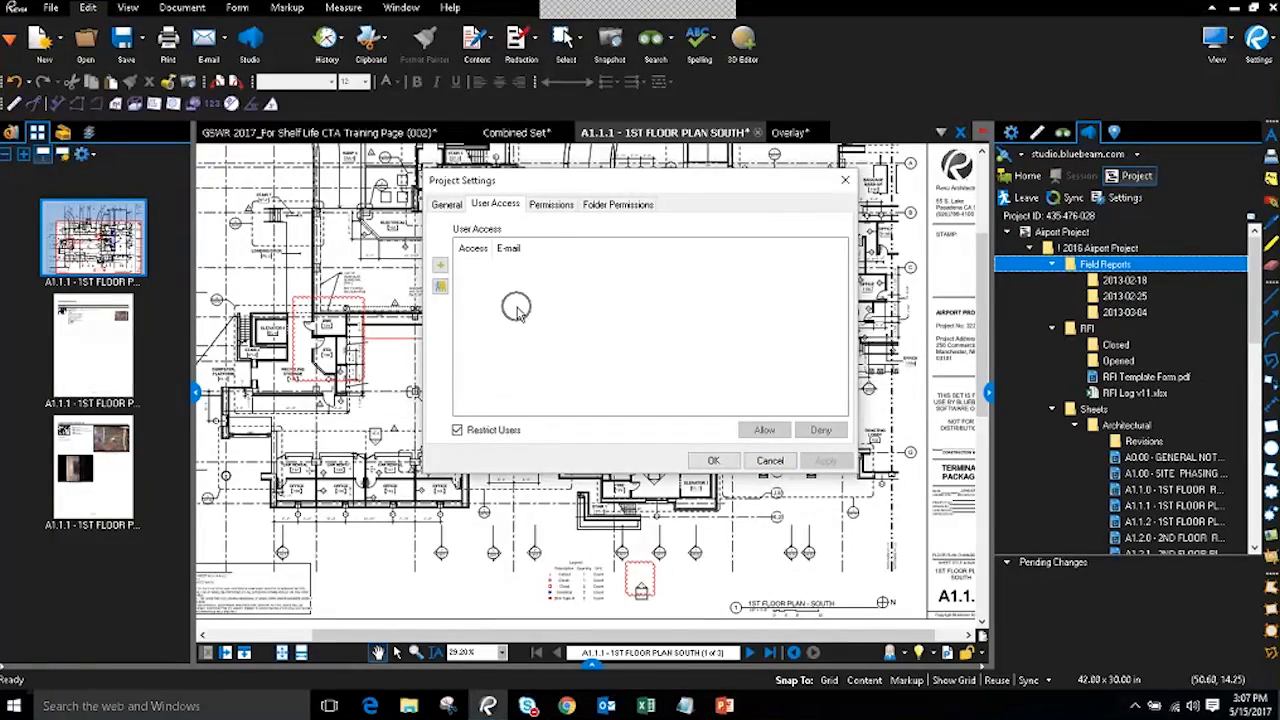
key(ctrl)
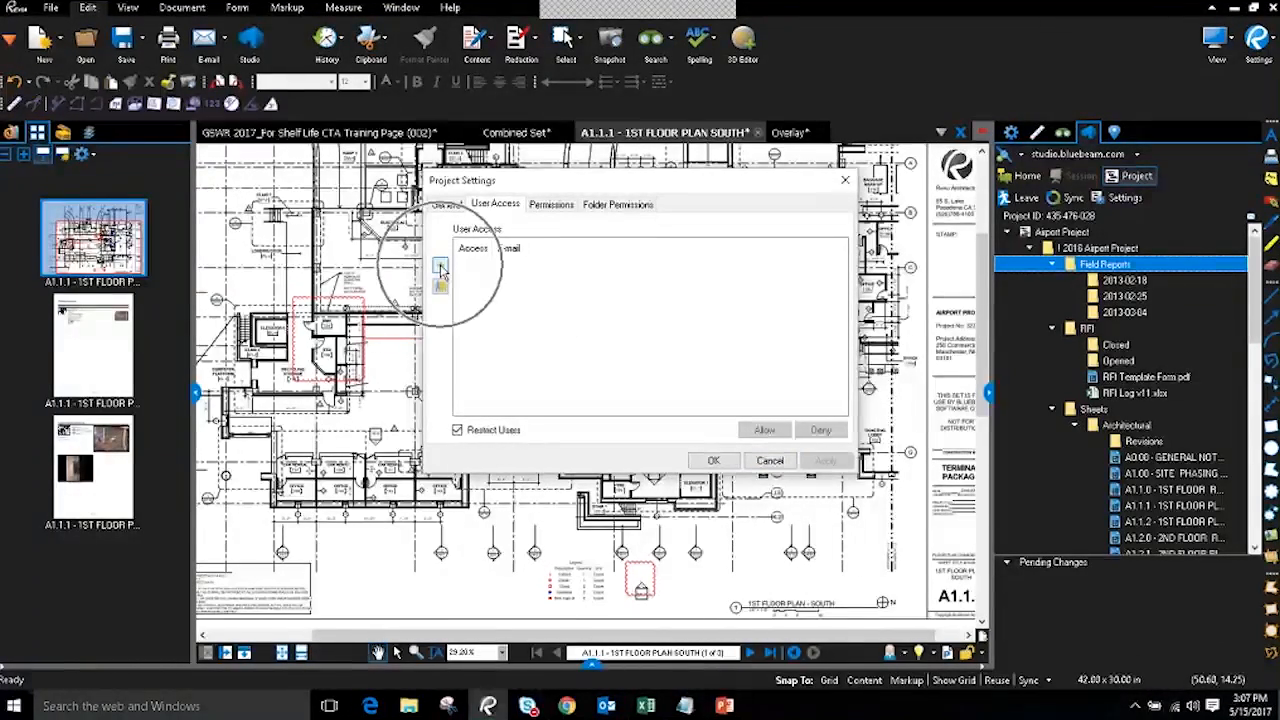
click(440, 264)
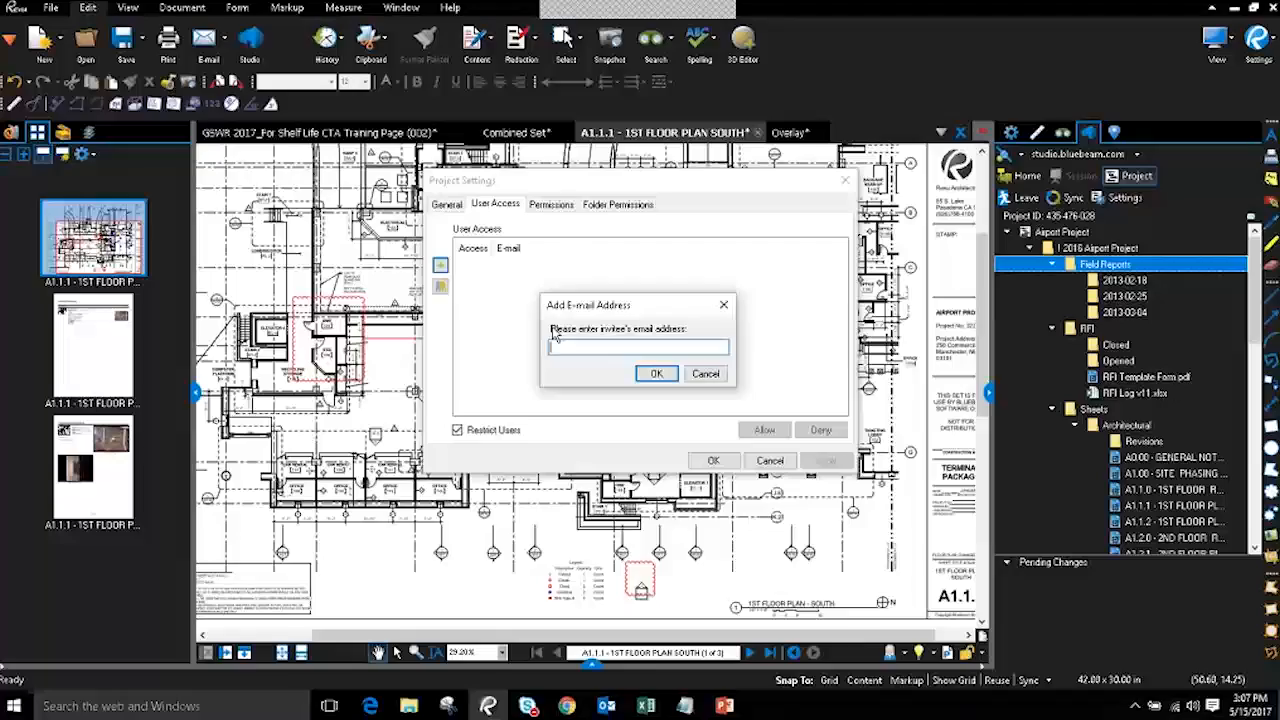
click(723, 305)
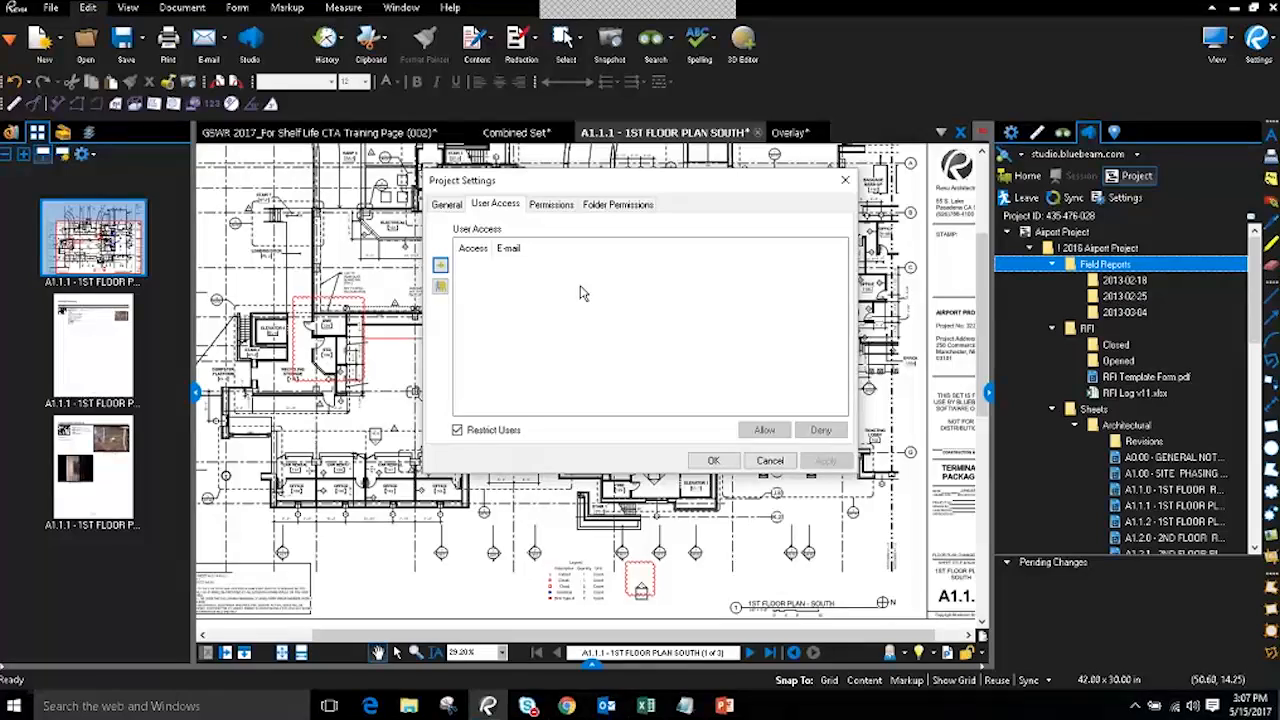
- Display the Attendees group's folder permissions, try Read / Write on the project root and return it to Read
click(603, 206)
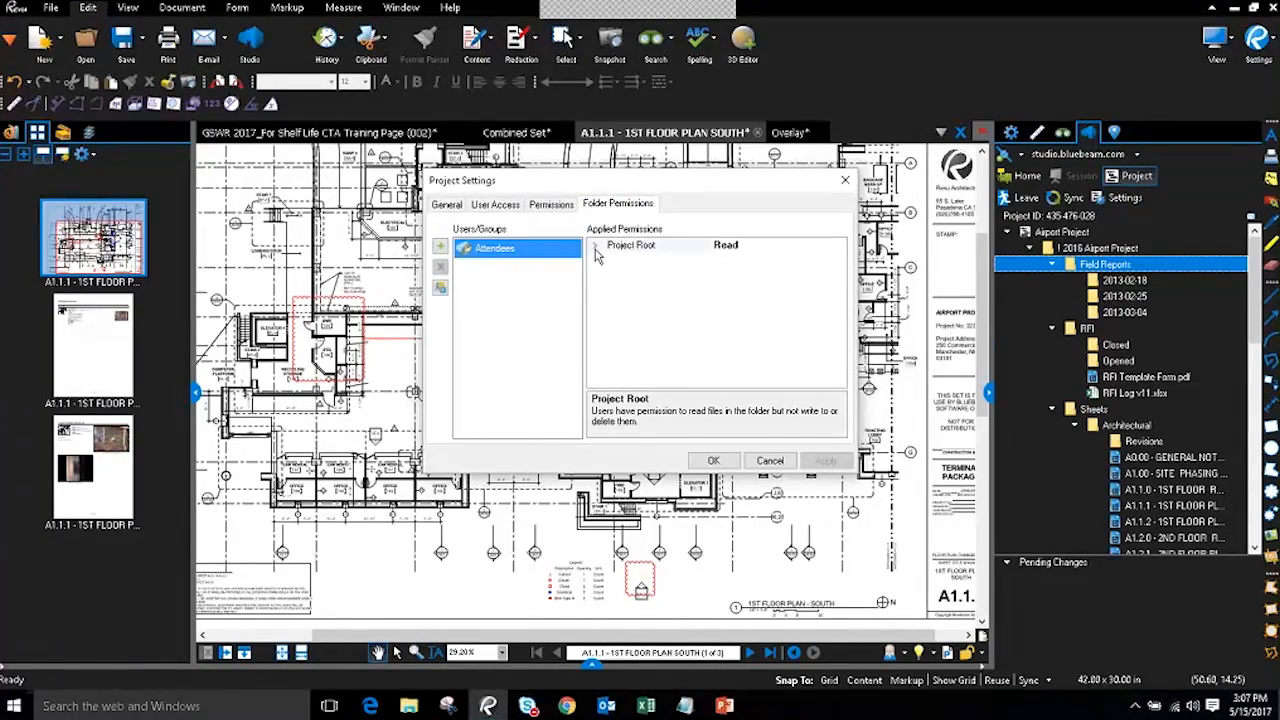
click(595, 246)
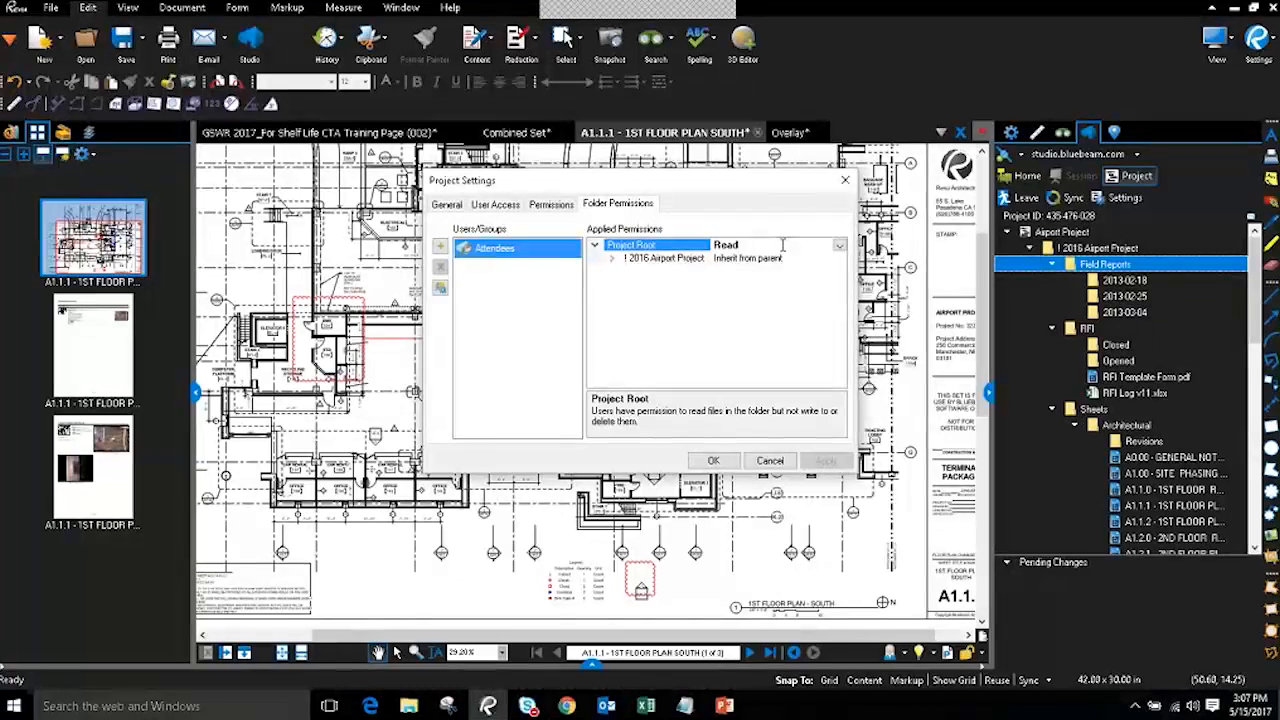
click(839, 249)
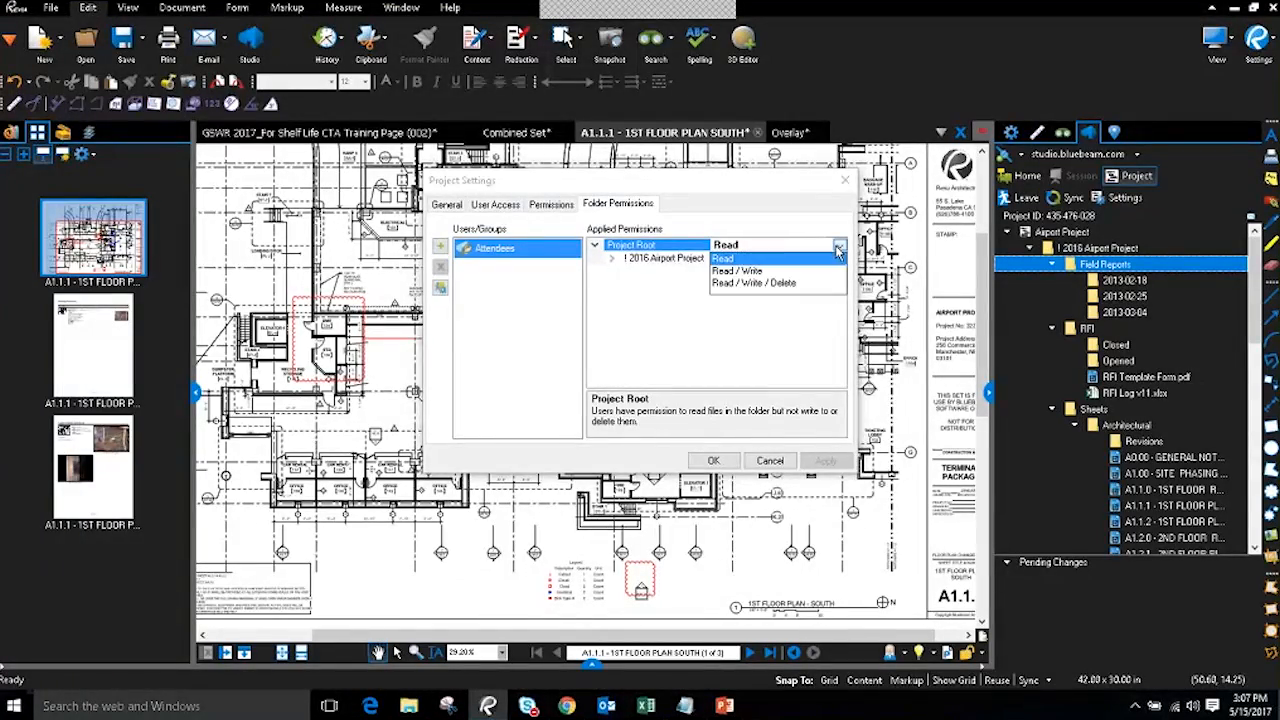
click(755, 262)
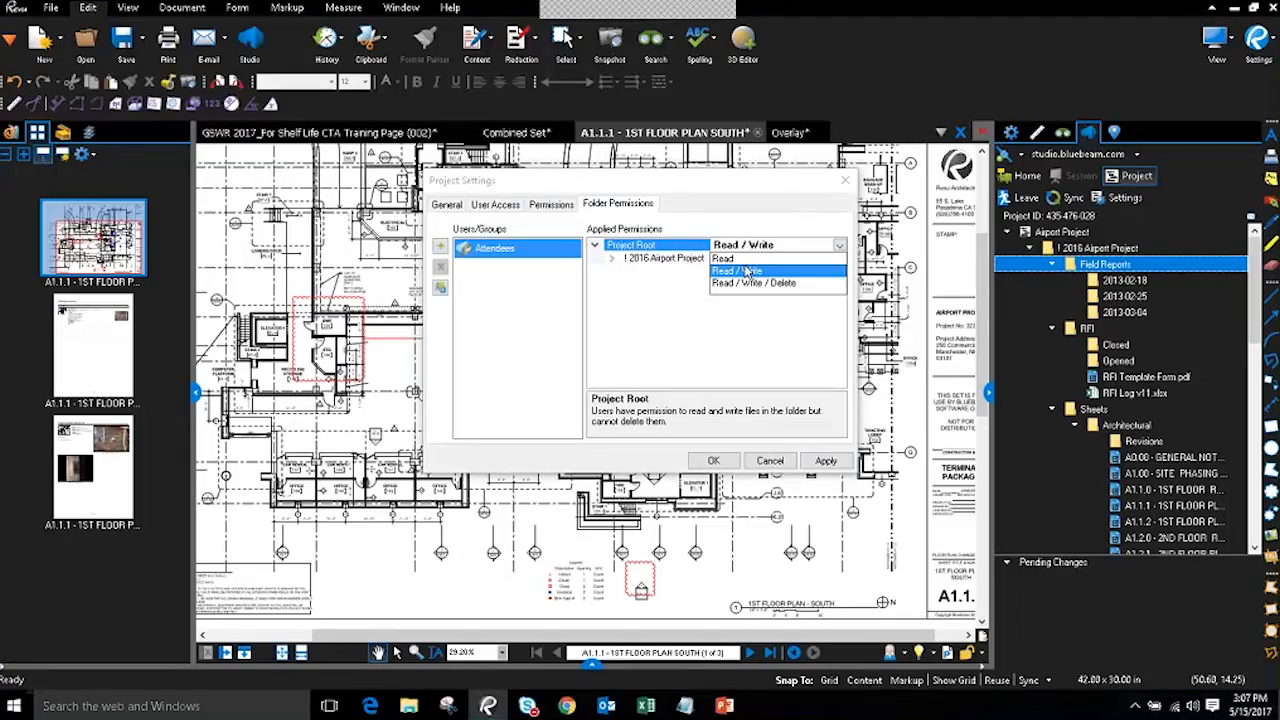
click(725, 258)
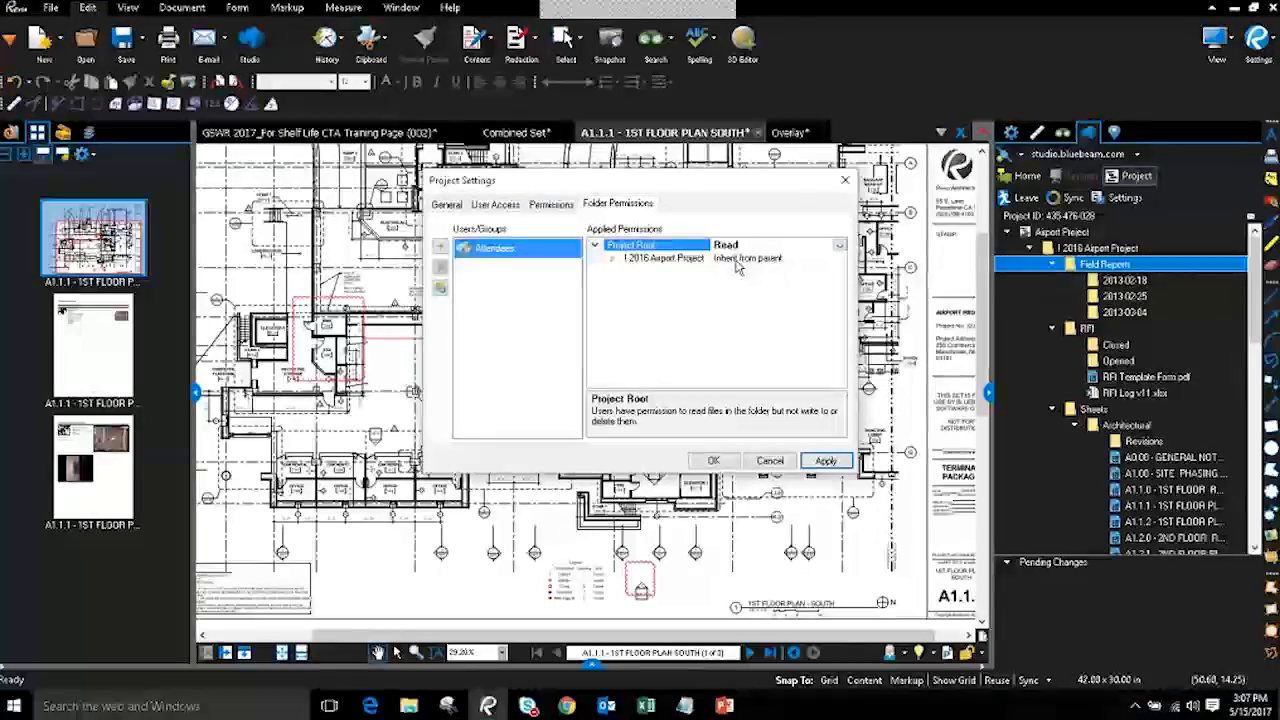
- Try giving Attendees Read / Write permission on the Architectural folder under Sheets, and close the project settings without applying it
click(612, 259)
click(627, 296)
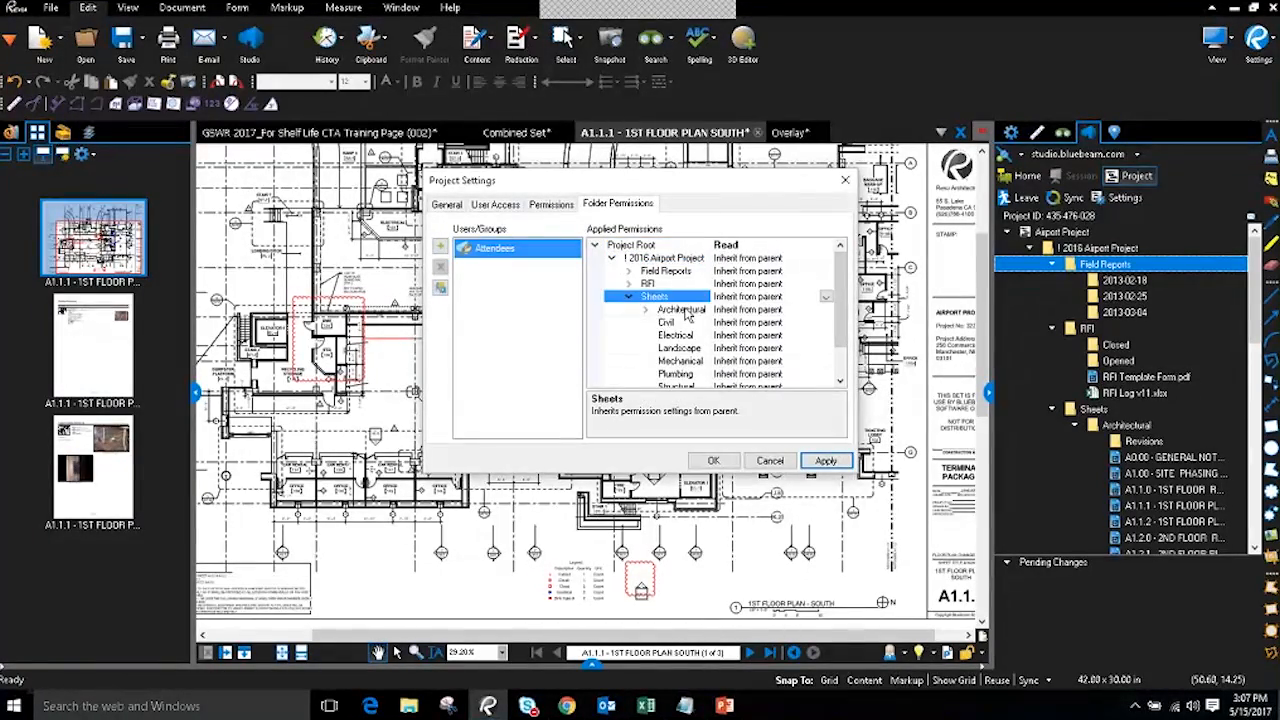
click(684, 311)
click(822, 310)
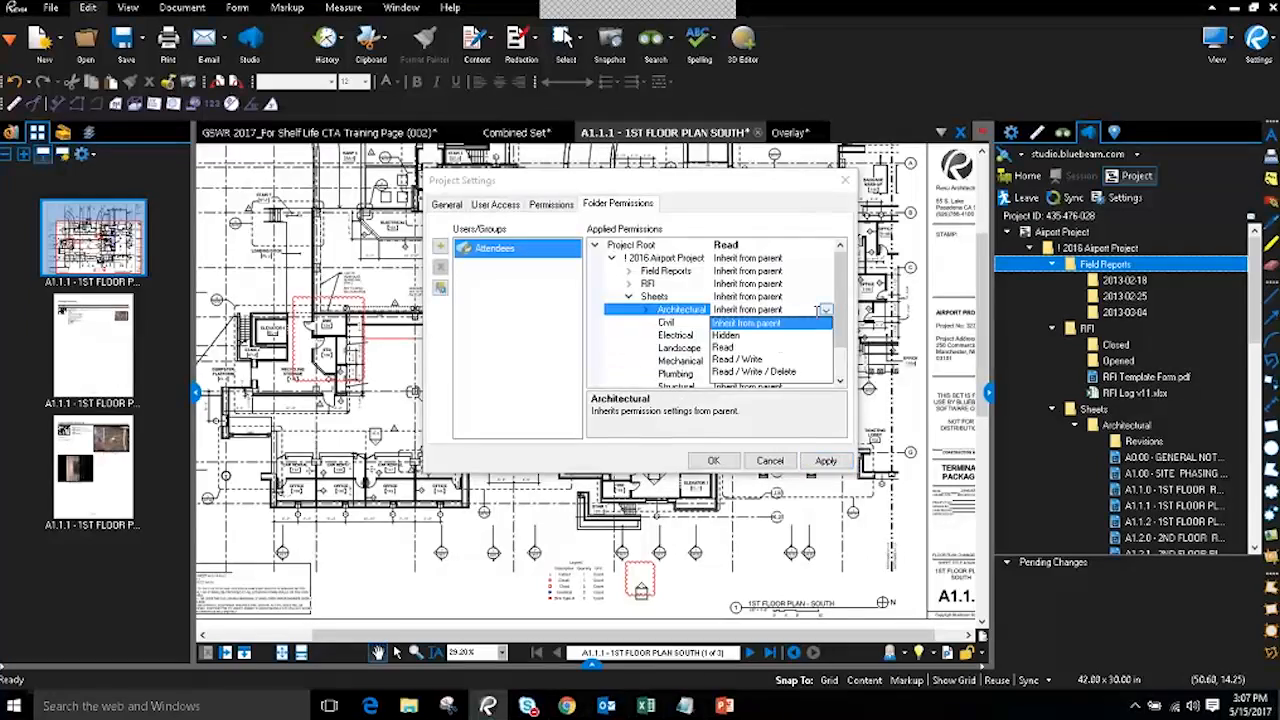
click(740, 359)
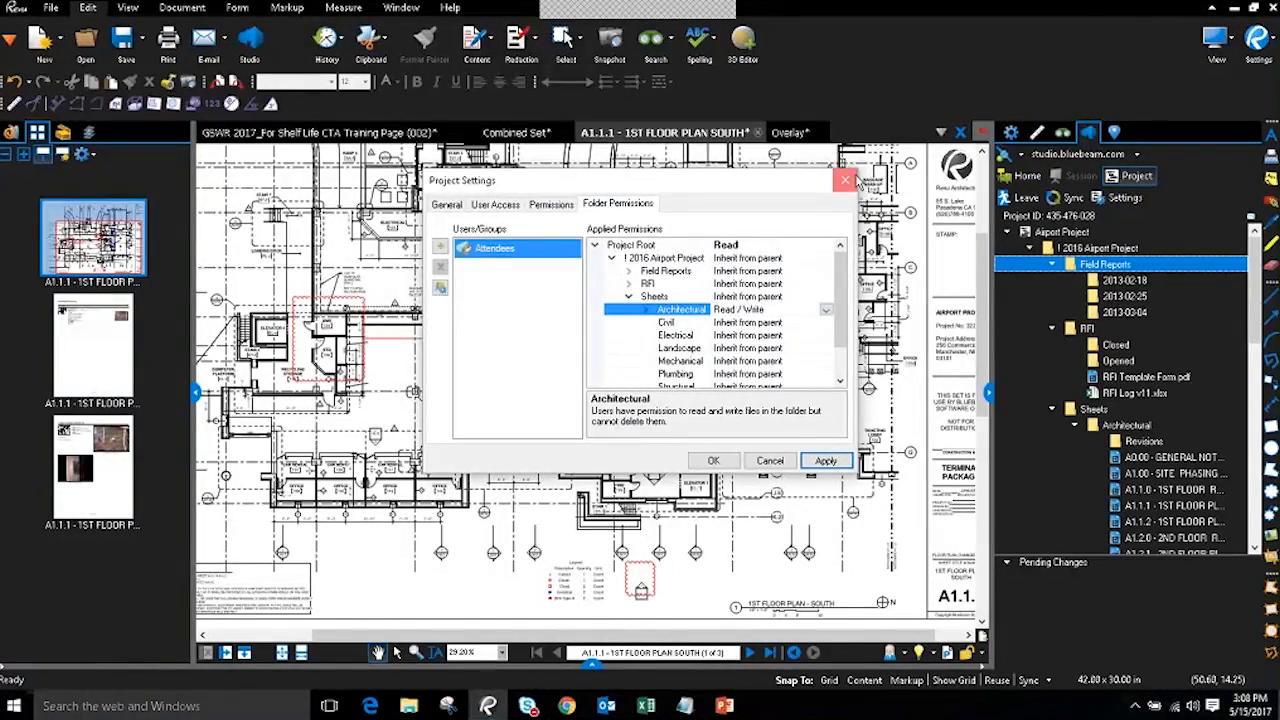
click(843, 182)
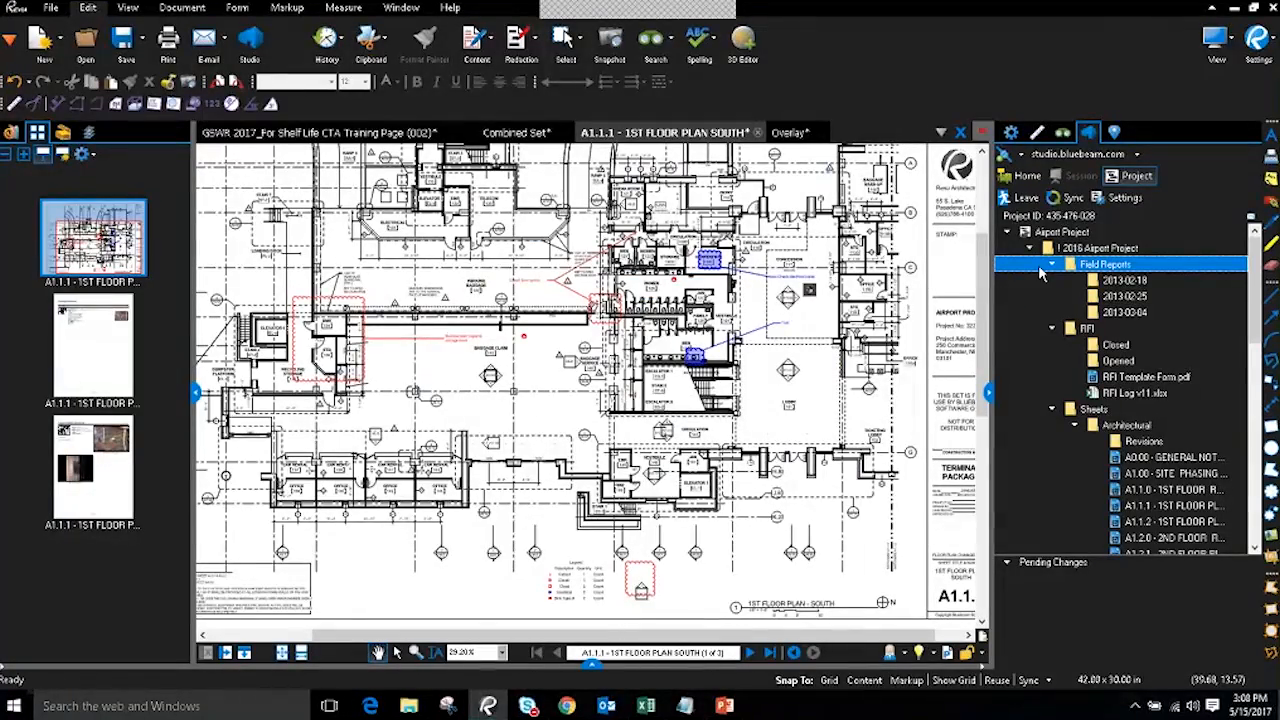
- Open the A1.1.1 - 1ST FLOOR PLAN SOUTH drawing from the project's Architectural folder and check it out
click(1047, 298)
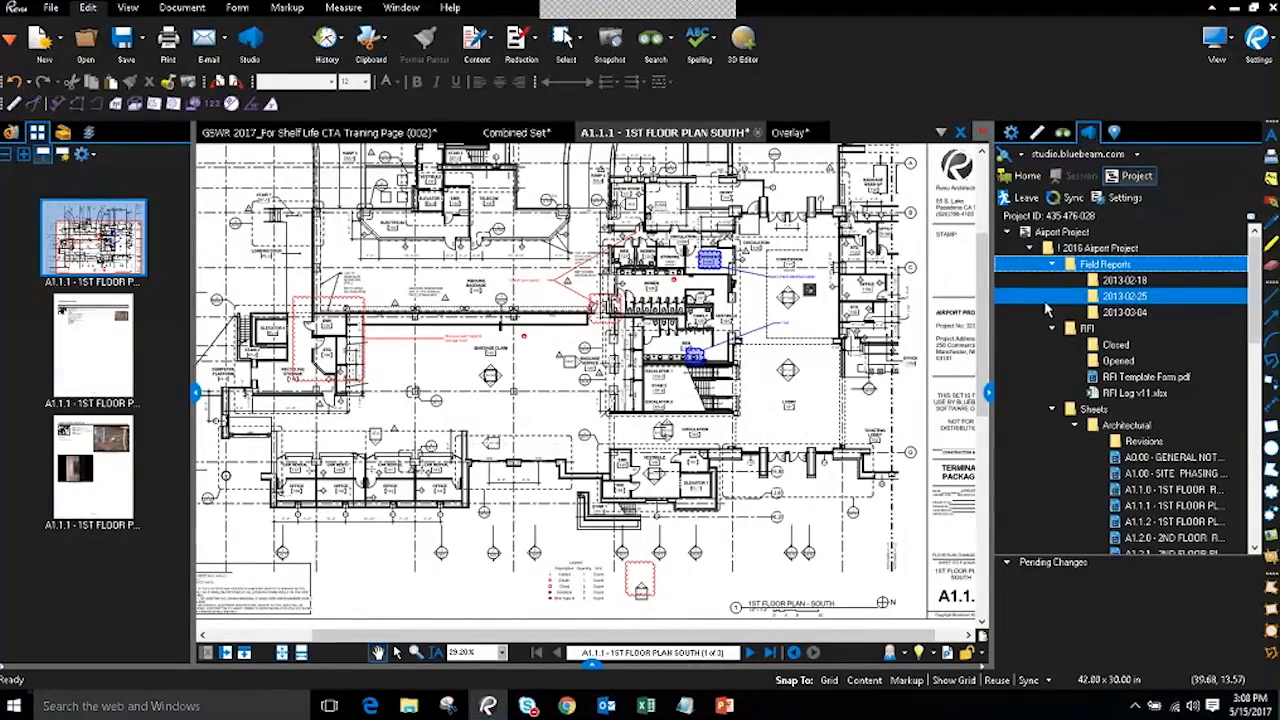
scroll(1047, 310, down, 4)
click(1068, 302)
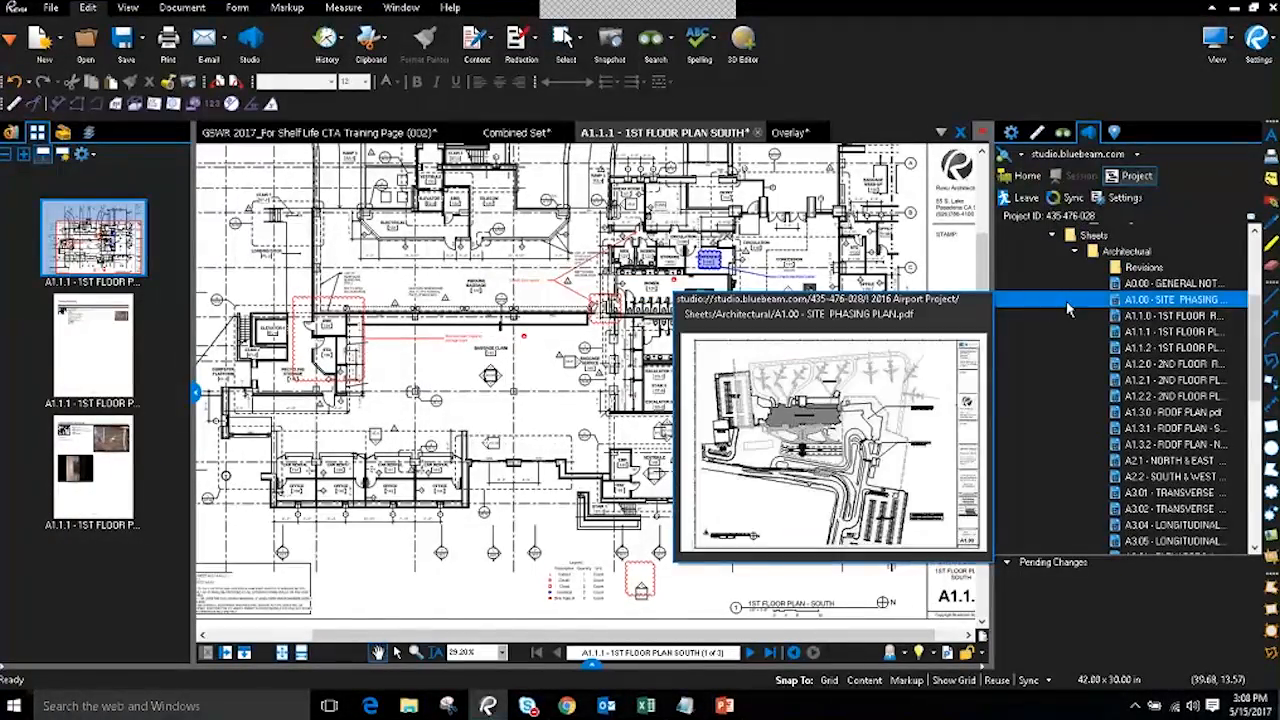
double_click(1095, 332)
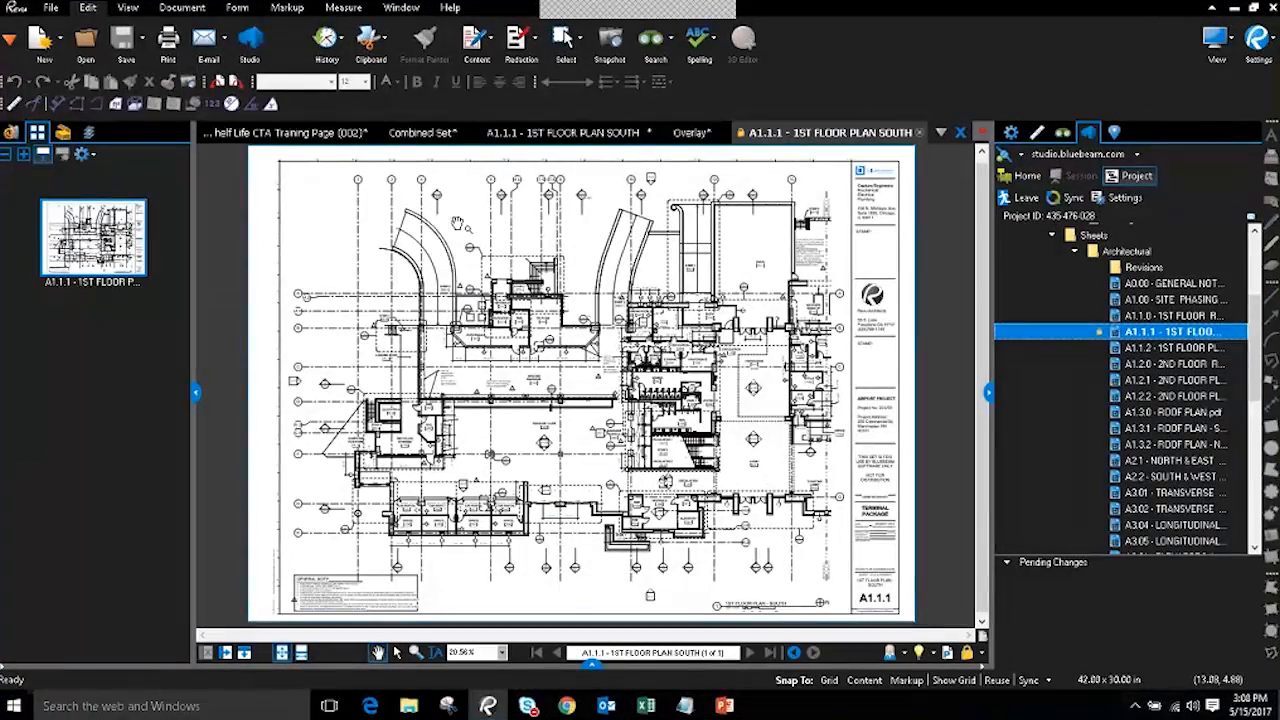
click(741, 140)
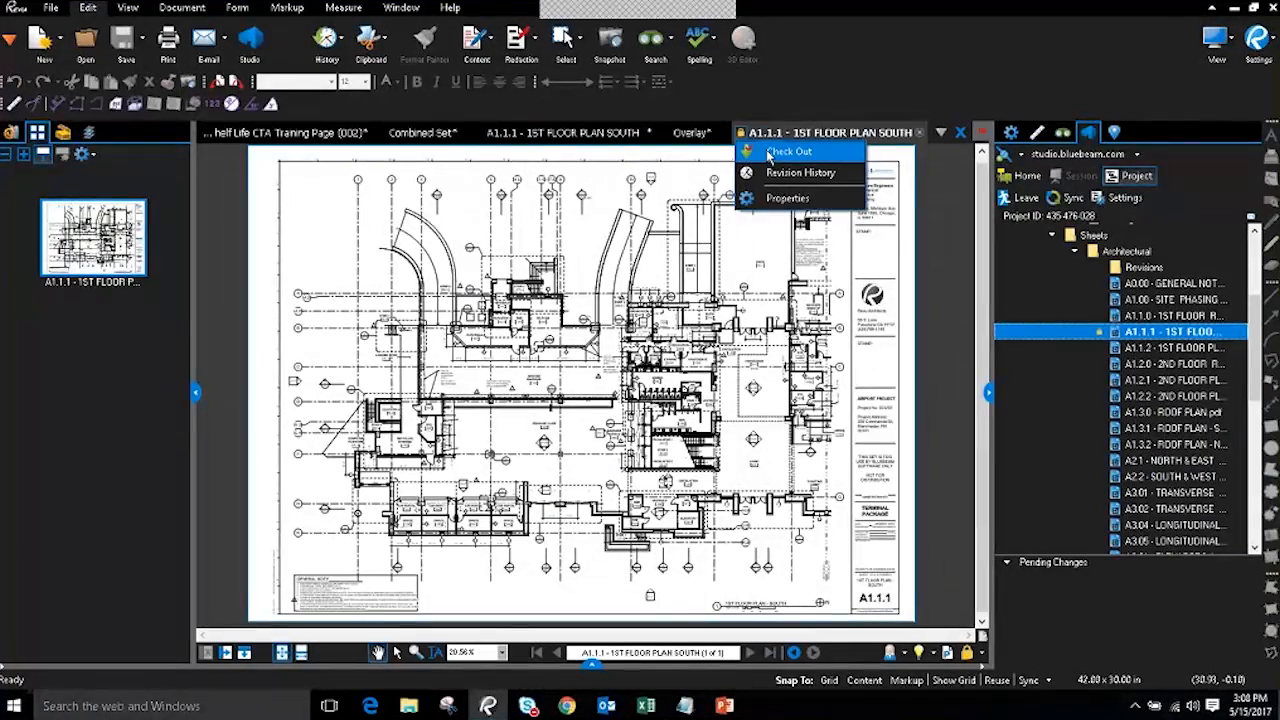
click(760, 160)
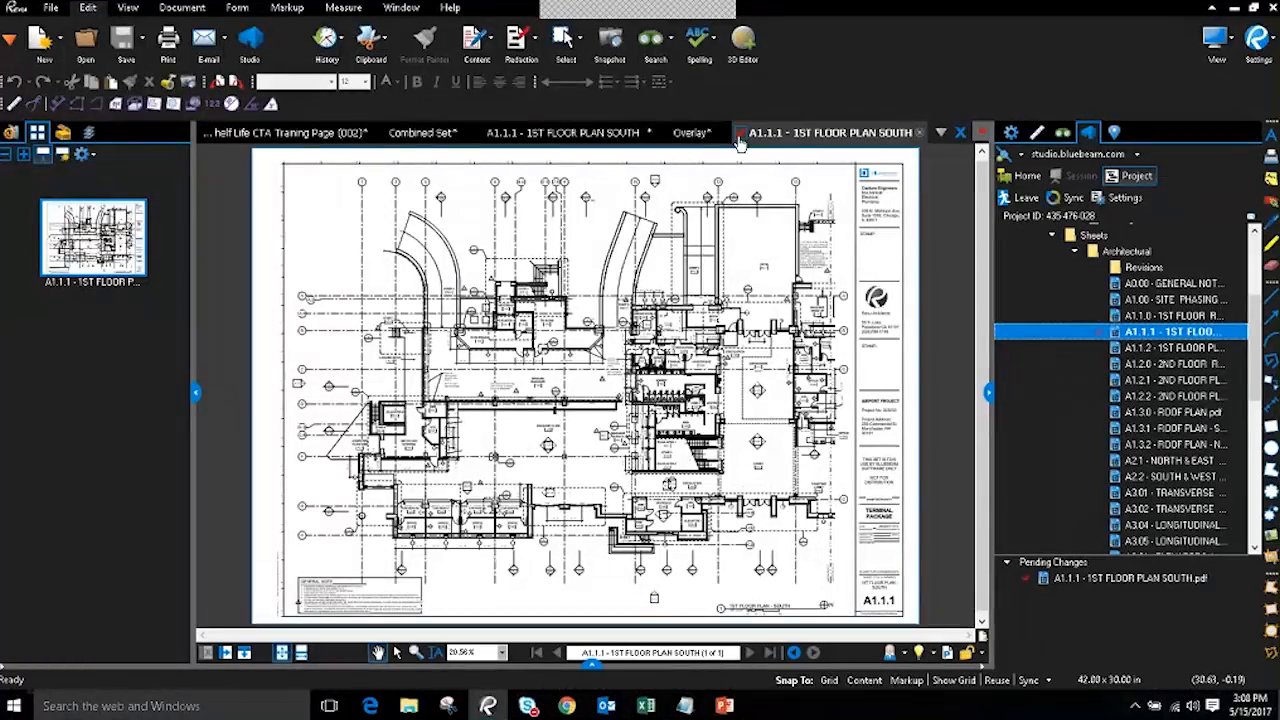
- Try a cloud markup on the checked-out first floor plan, and check the file back in to the project with a blank comment
scroll(517, 348, up, 3)
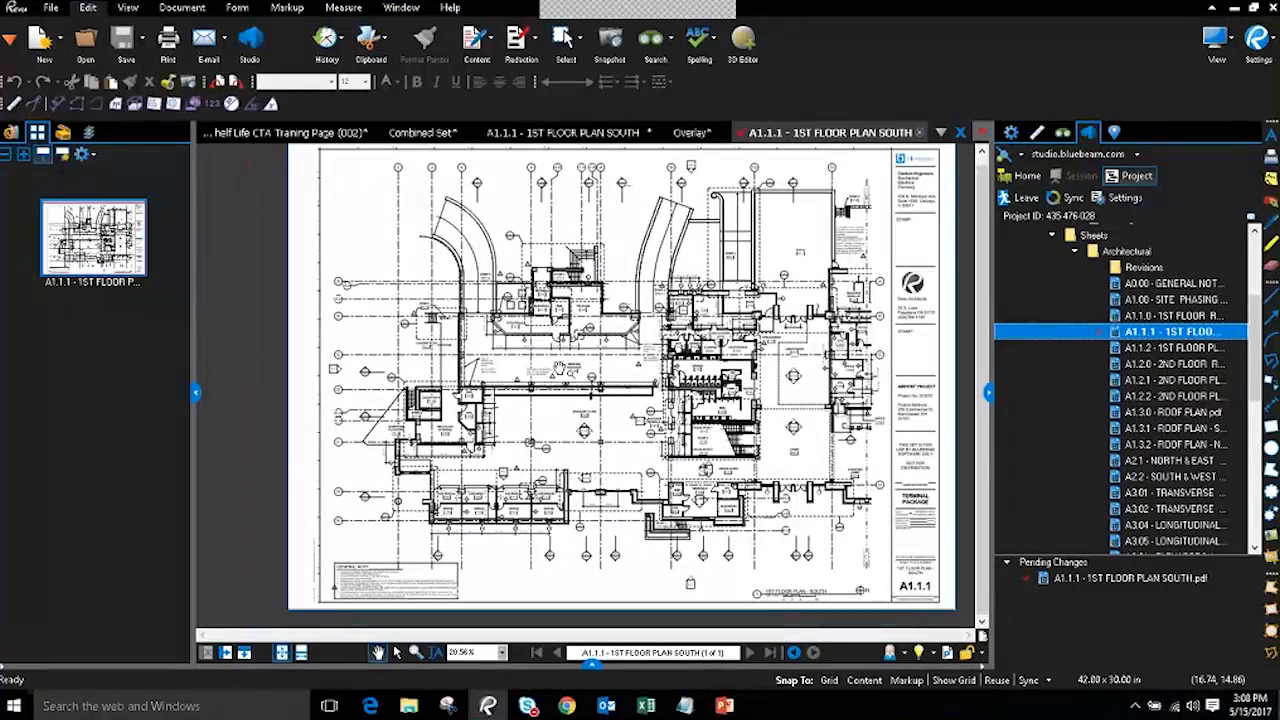
key(c)
drag(515, 230, 635, 318)
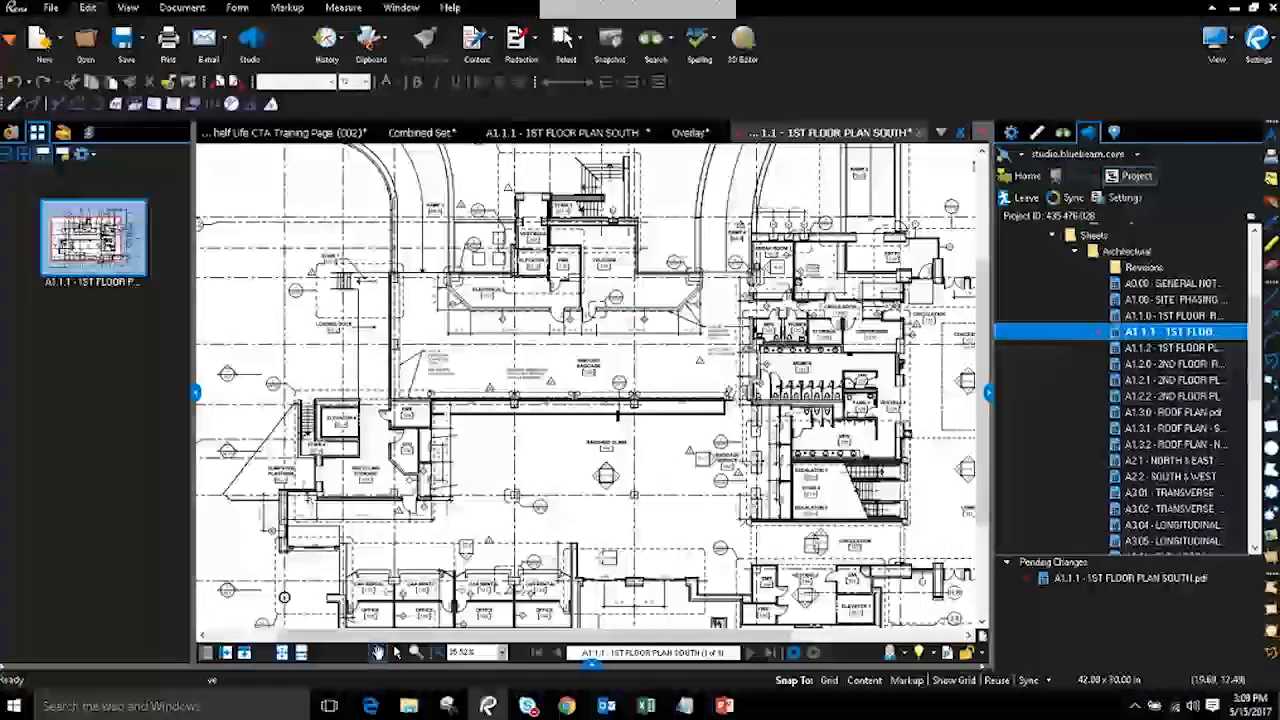
click(741, 134)
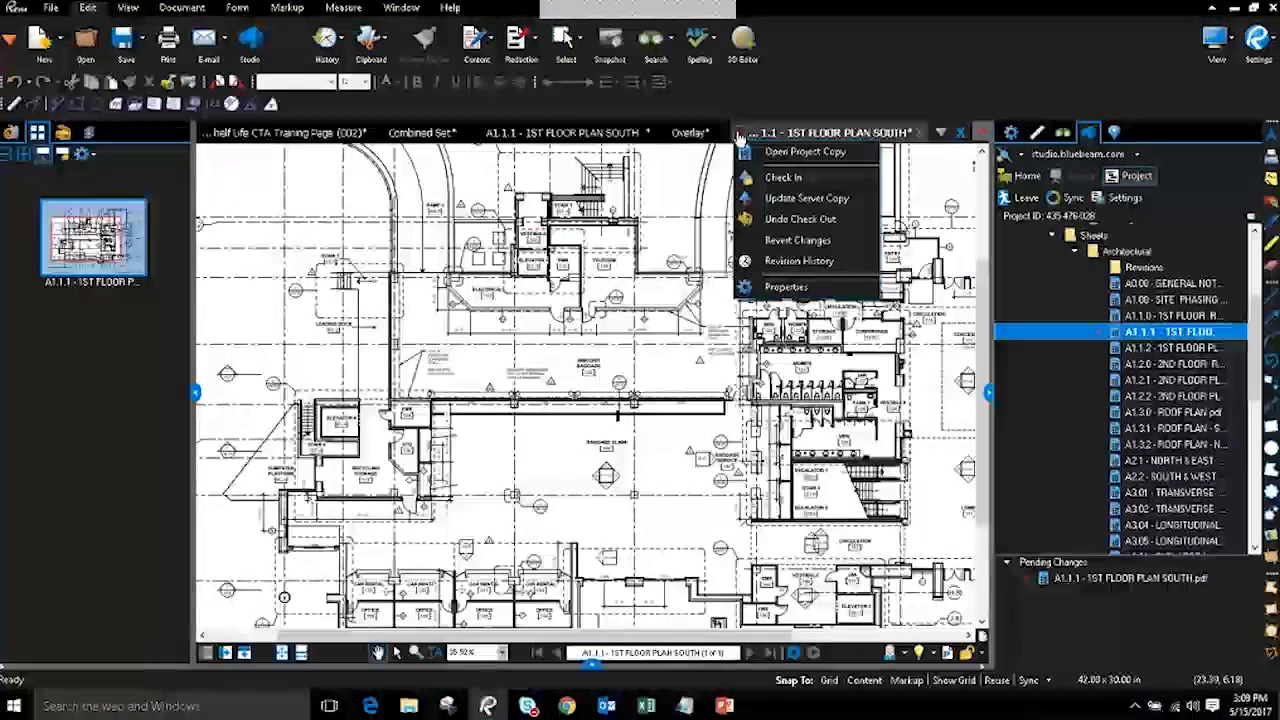
click(1035, 337)
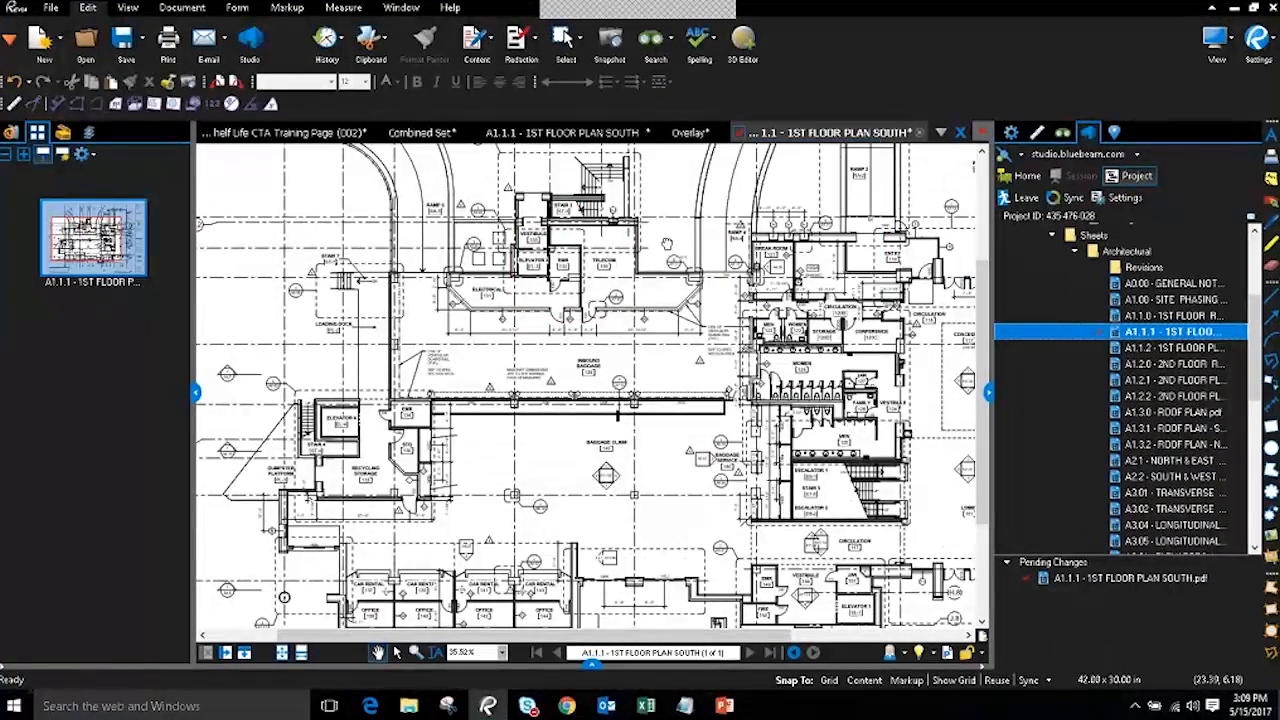
right_click(1033, 337)
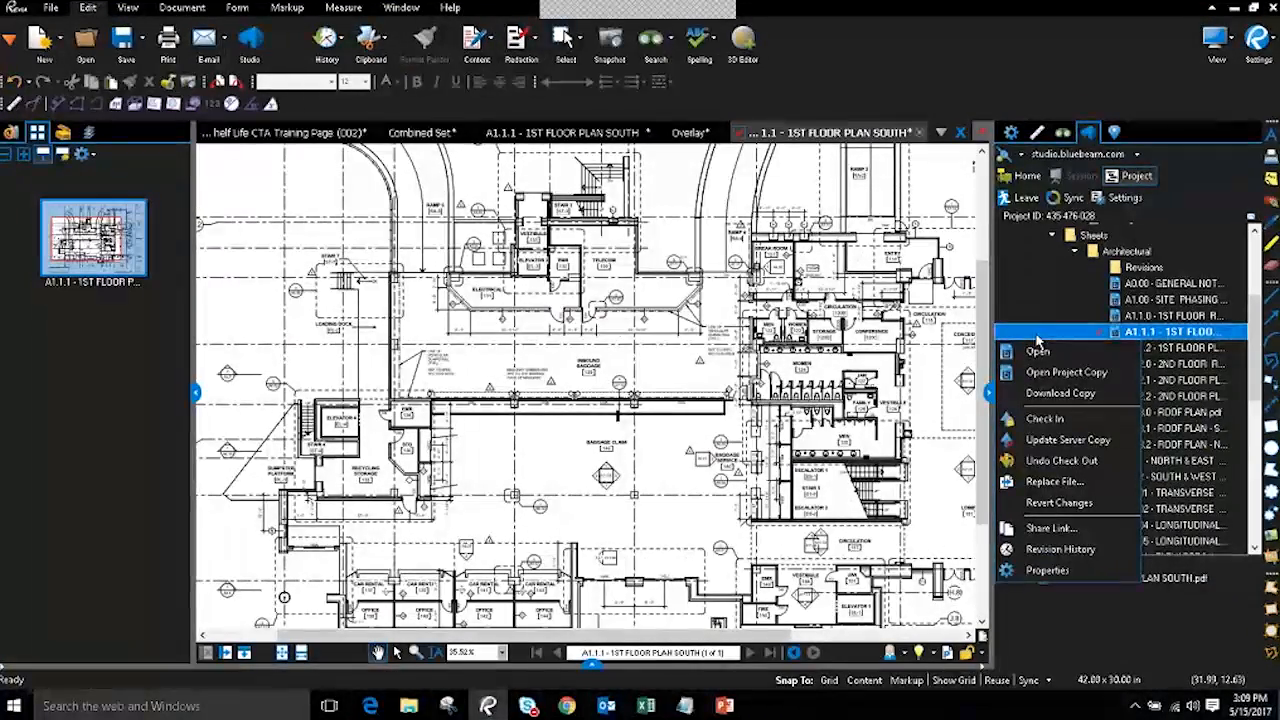
click(1047, 420)
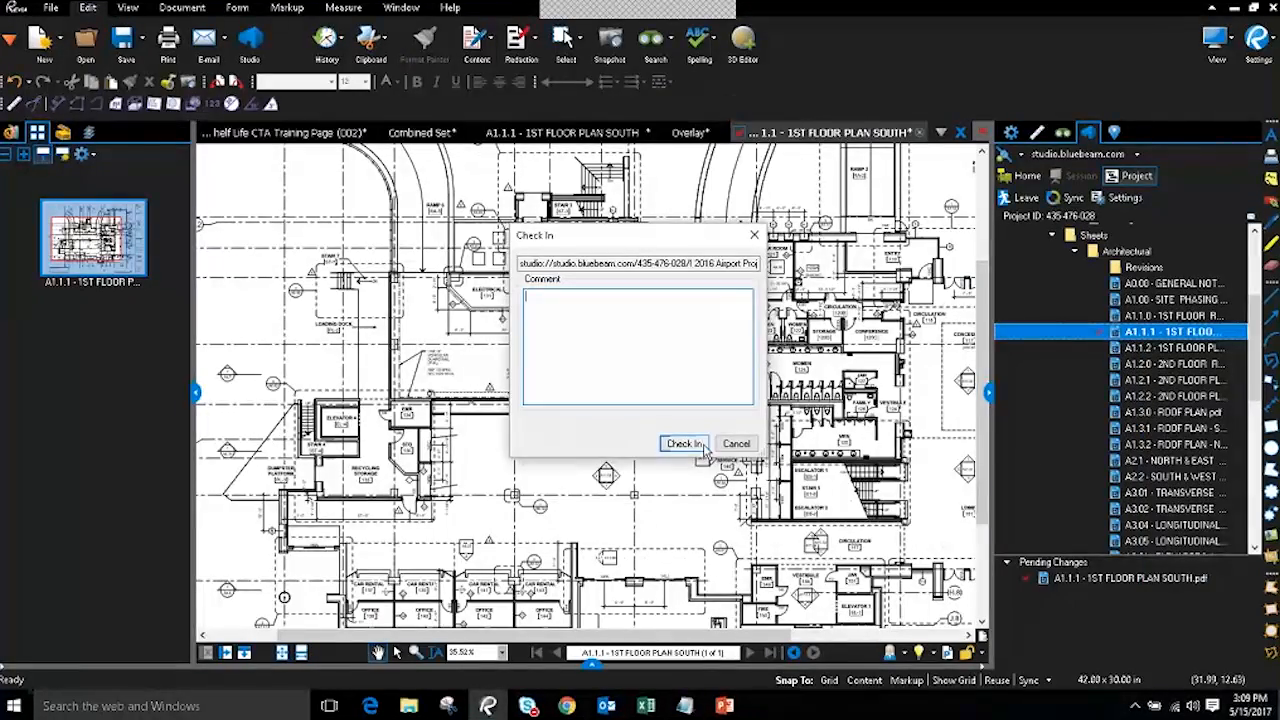
click(685, 444)
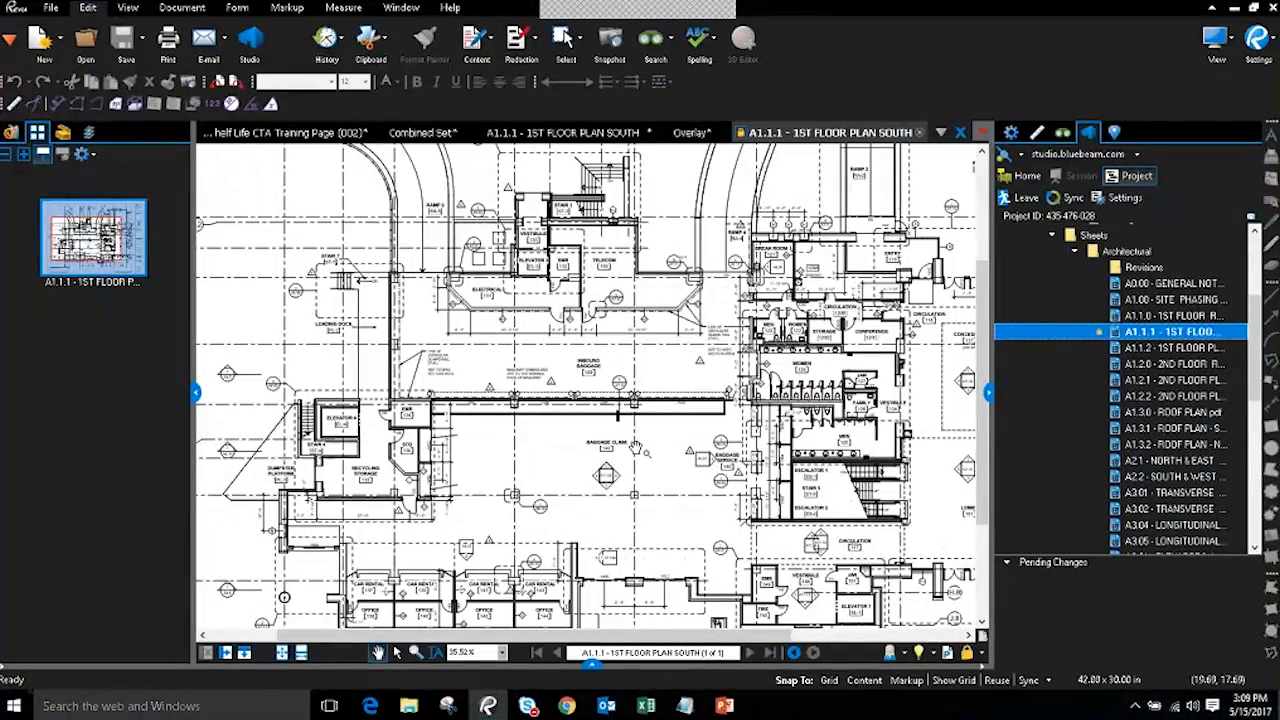
- Look at the file commands available for the checked-in A1.1.1 sheet, including Revision History, and dismiss them
drag(567, 384, 462, 402)
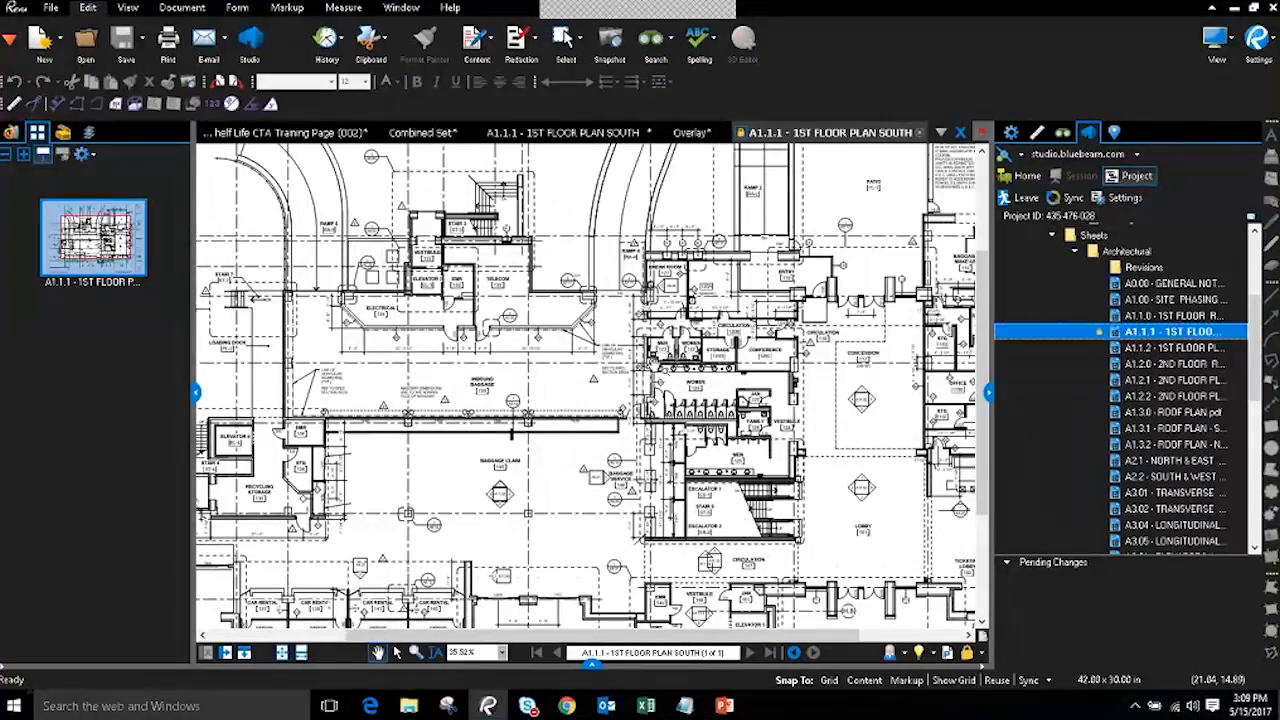
scroll(660, 372, down, 2)
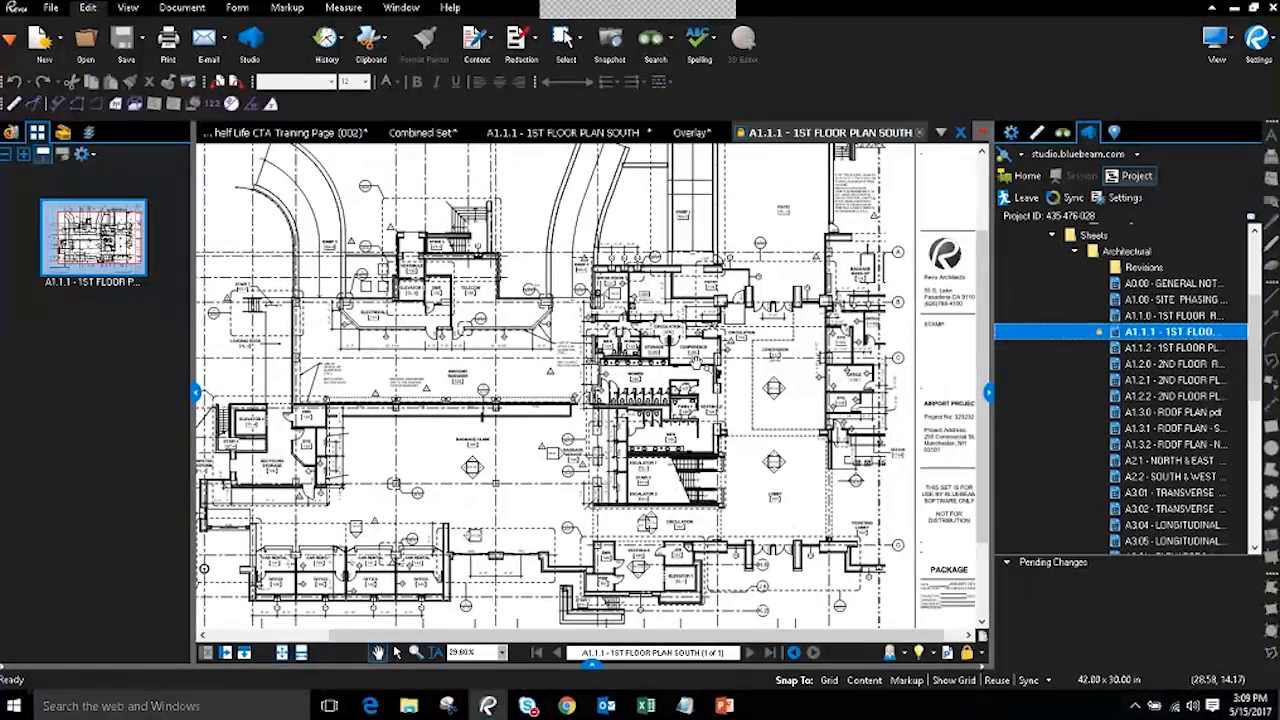
right_click(1077, 337)
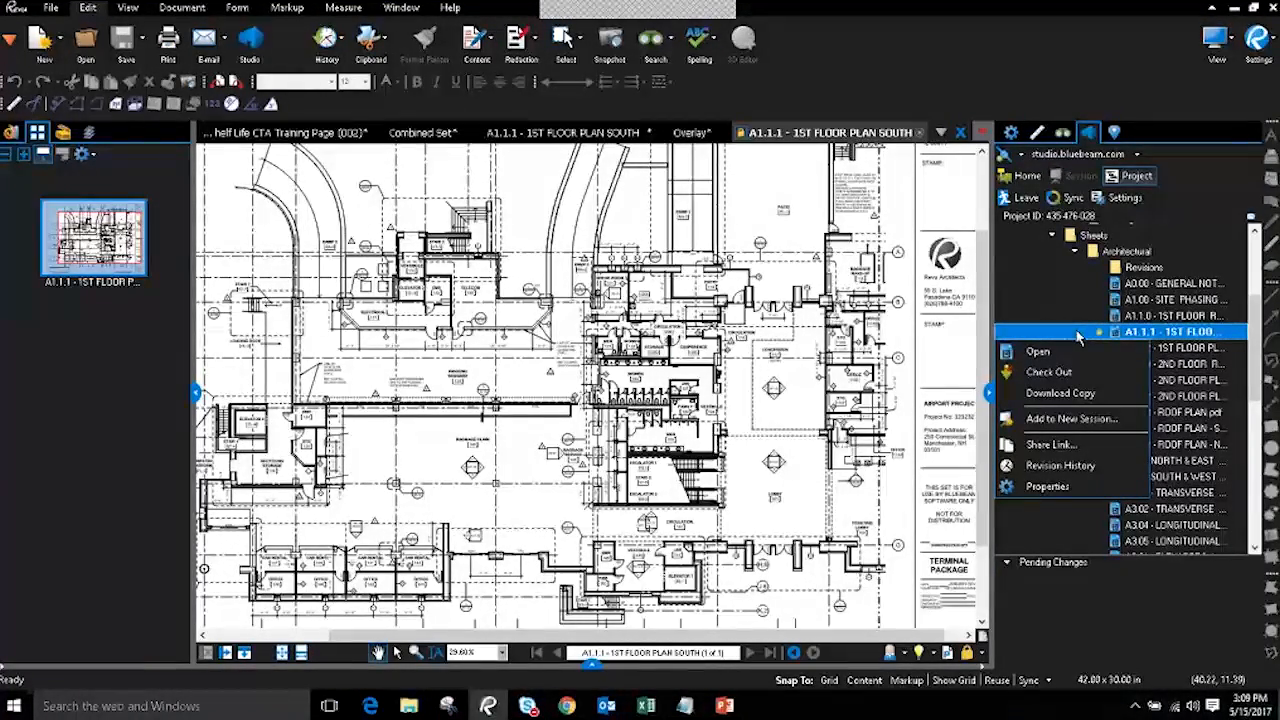
click(1074, 466)
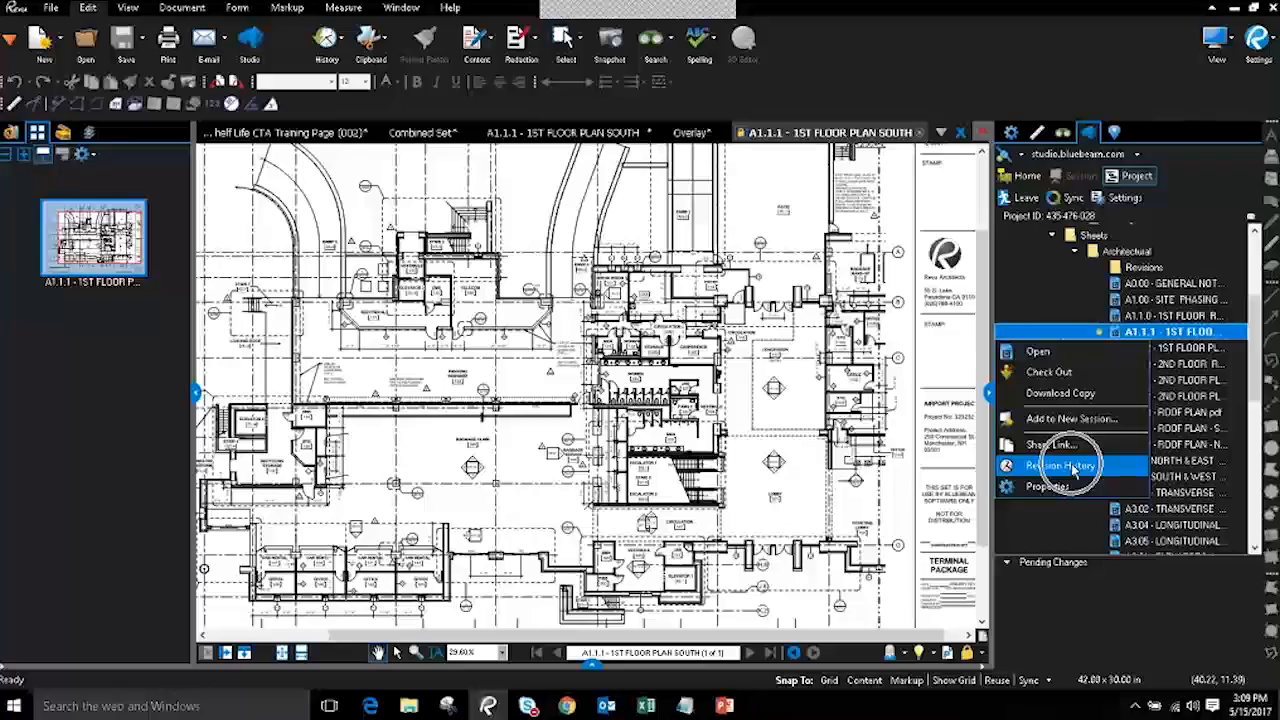
click(1074, 466)
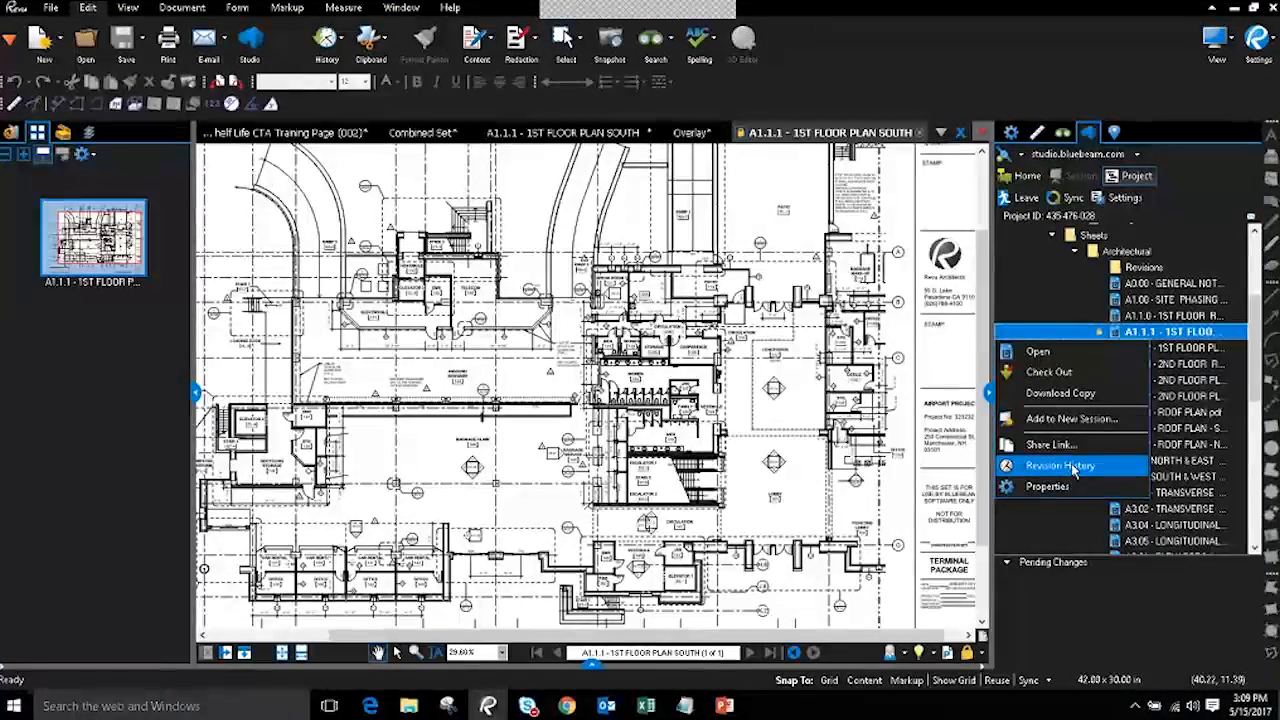
click(1074, 466)
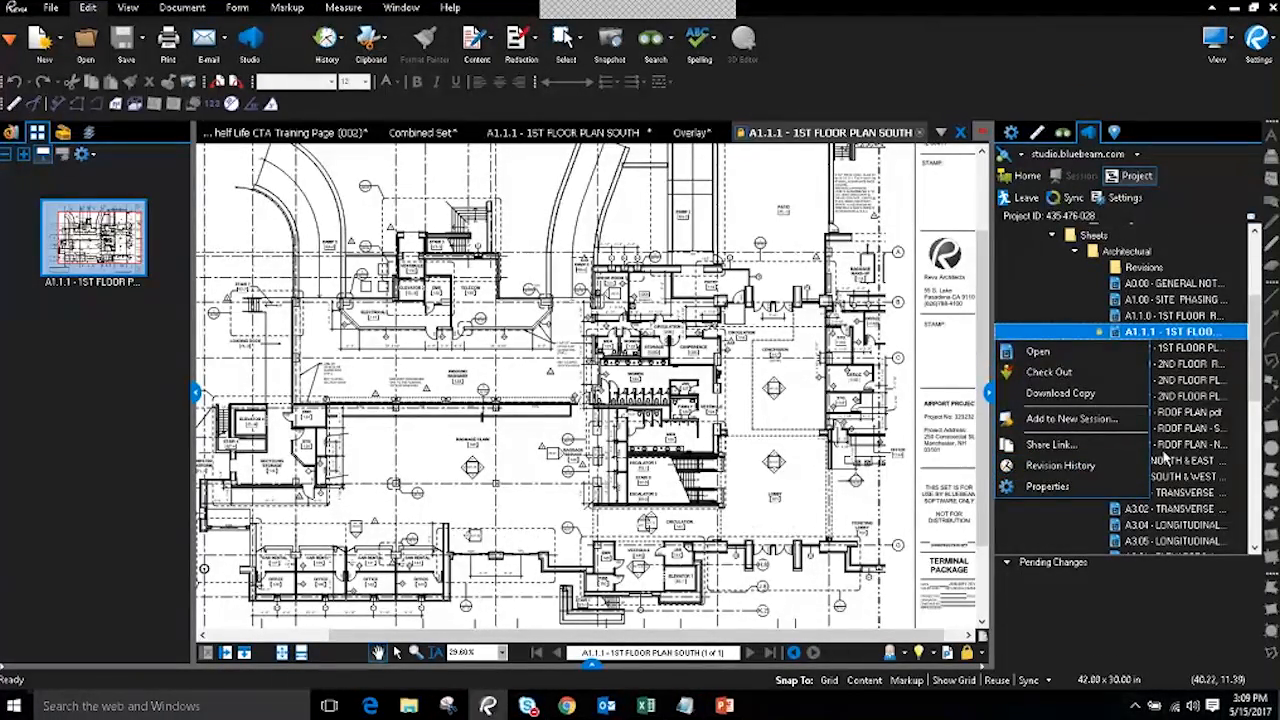
key(Escape)
mouse_move(1190, 340)
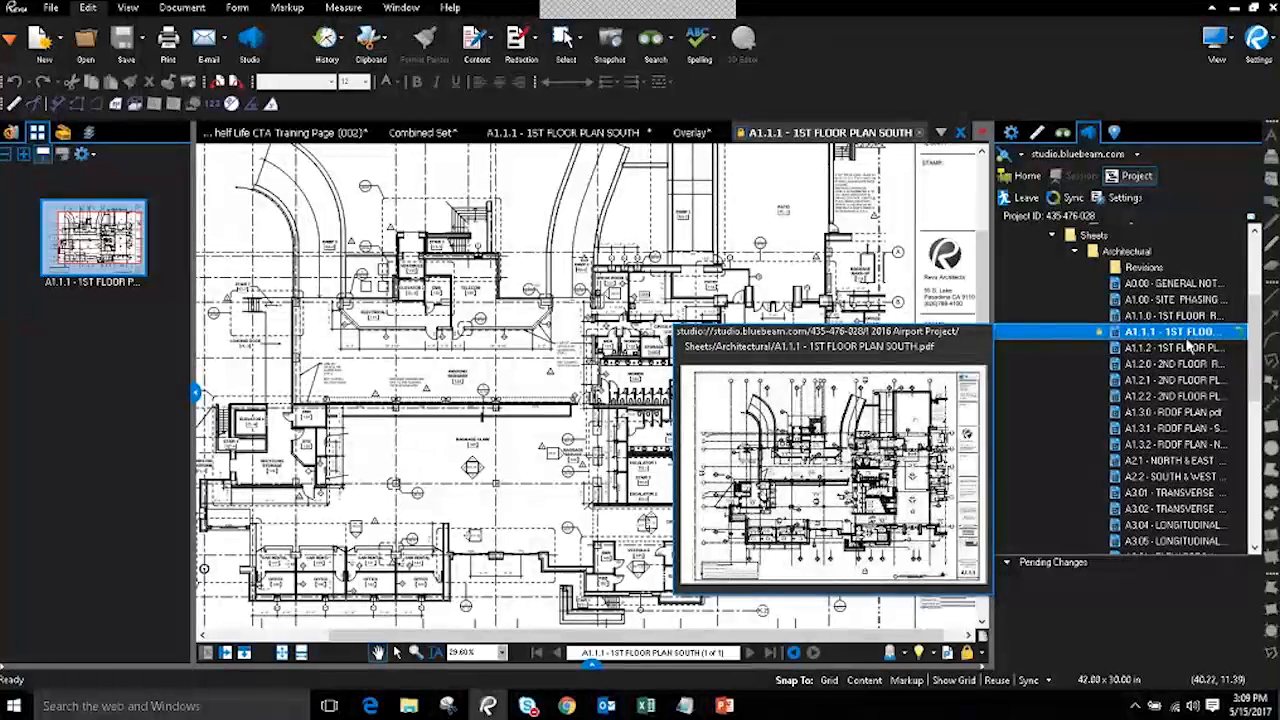
- Leave the Airport Project and join the Airport Project Review session listed under My Sessions
click(1011, 199)
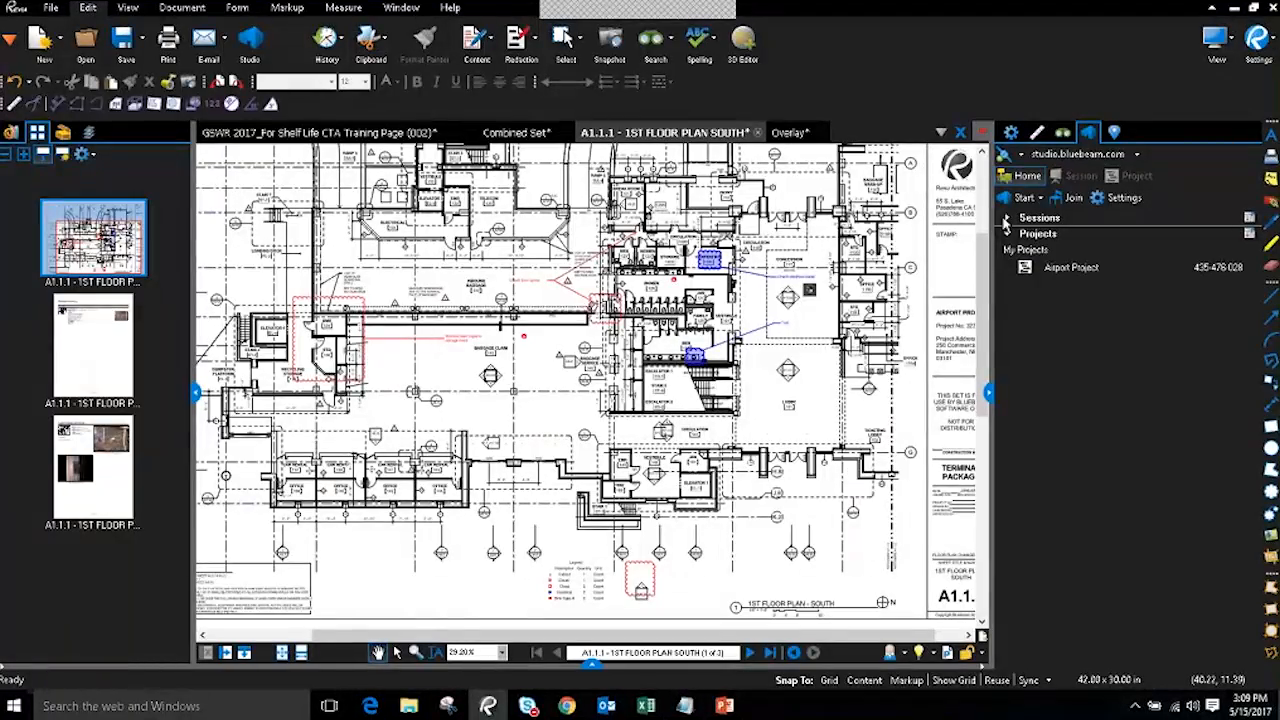
click(1007, 235)
click(1007, 219)
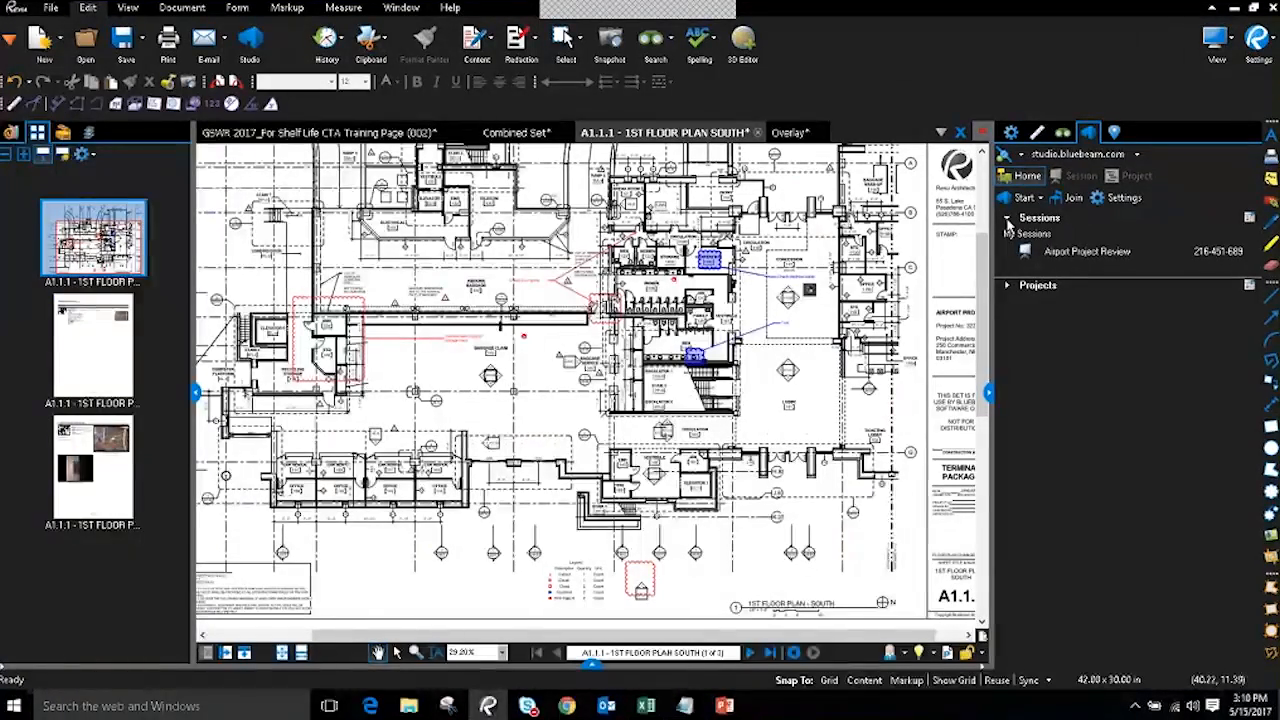
click(1060, 252)
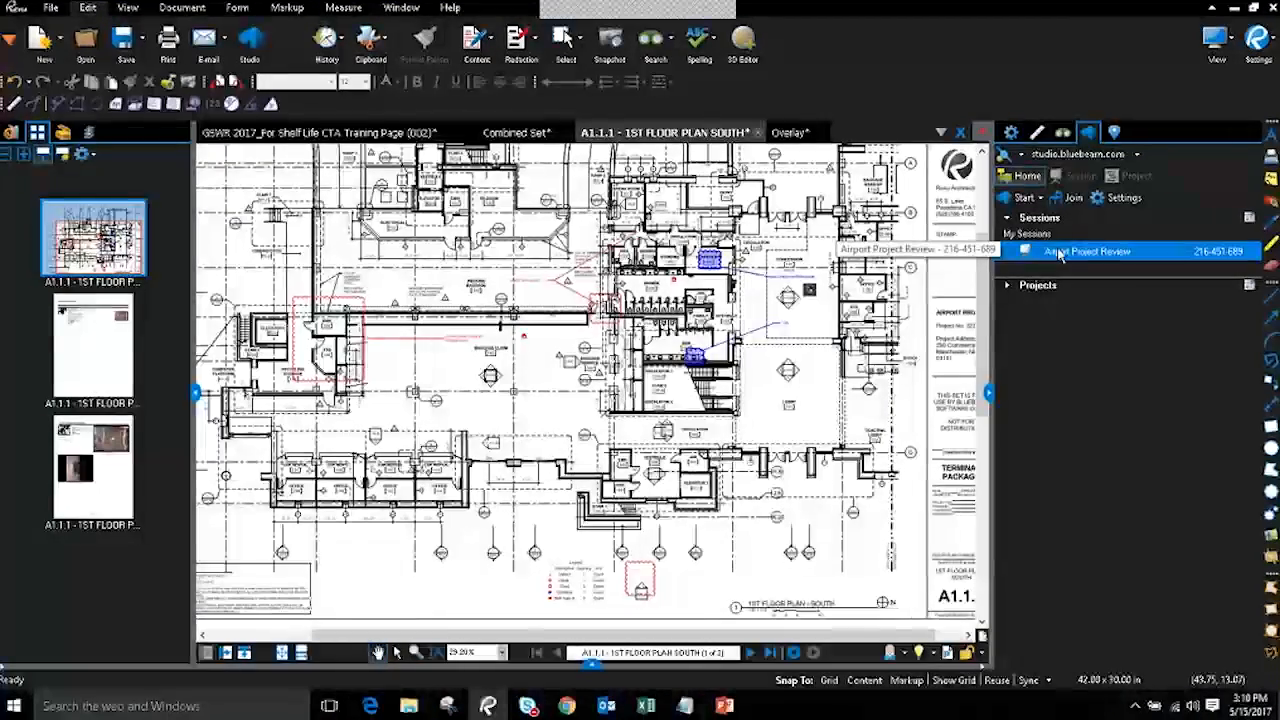
key(ctrl)
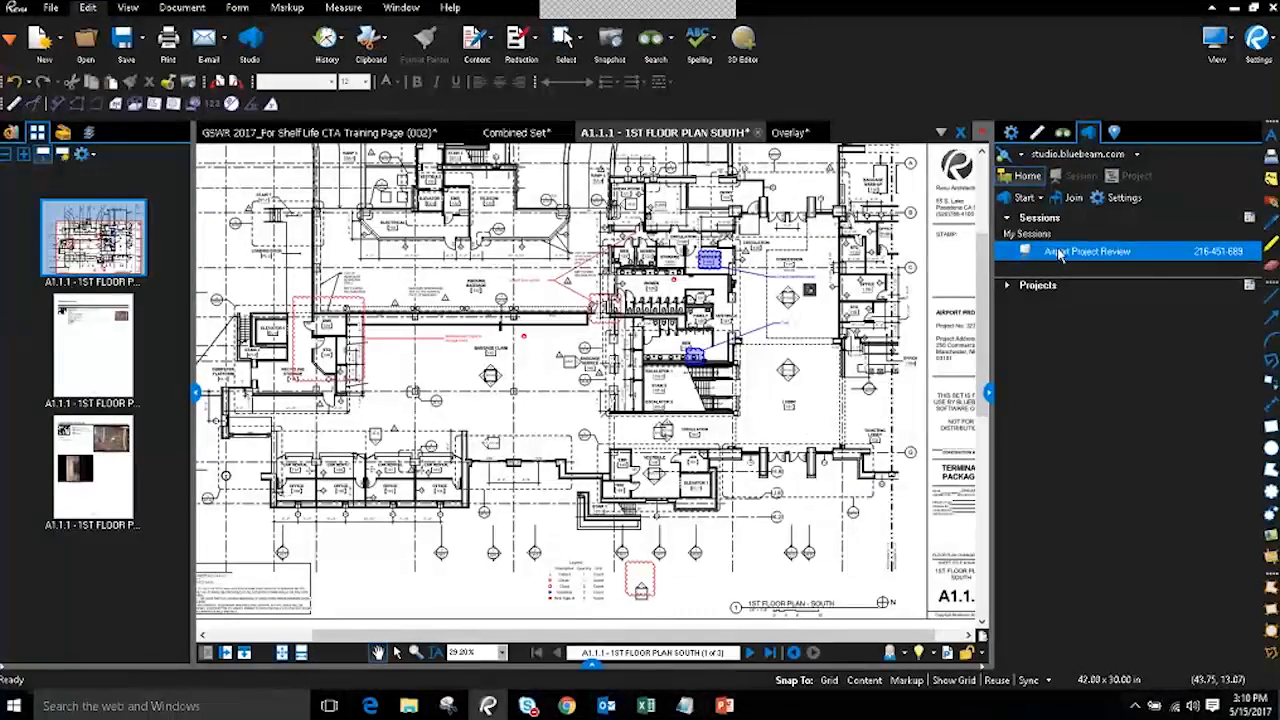
double_click(1060, 255)
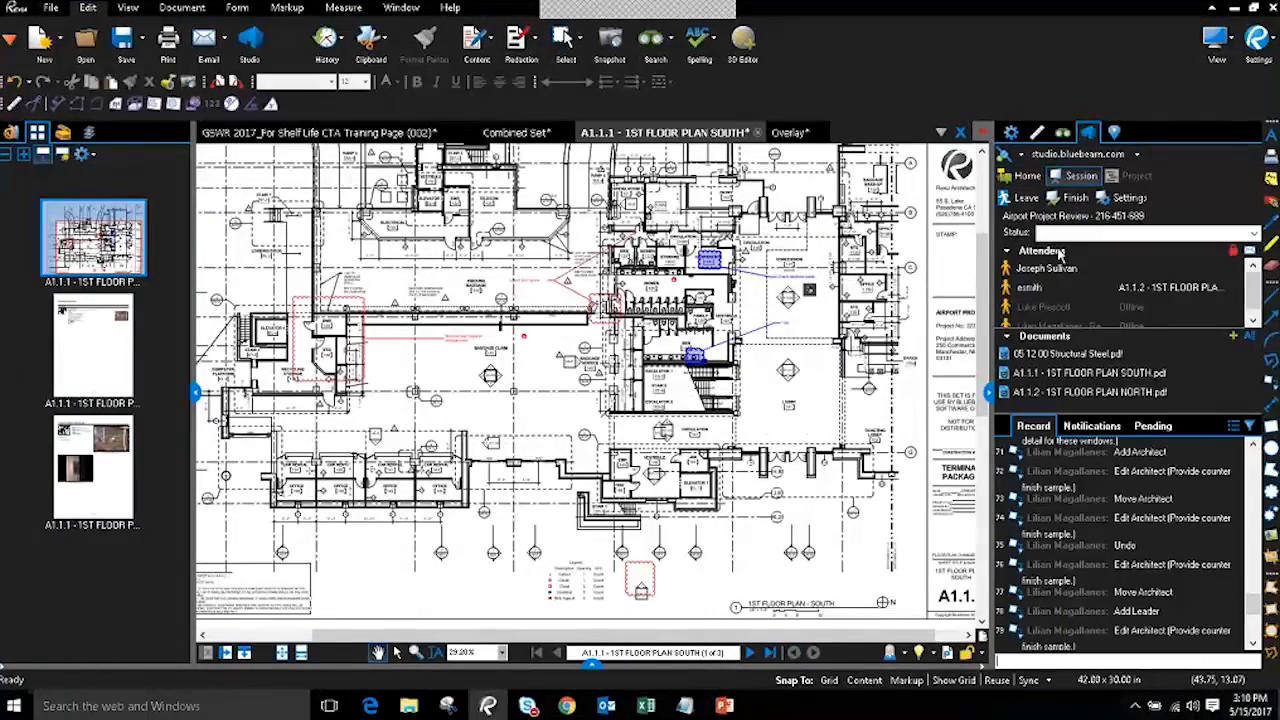
- Look through the attendee list of the Airport Project Review session
click(1033, 271)
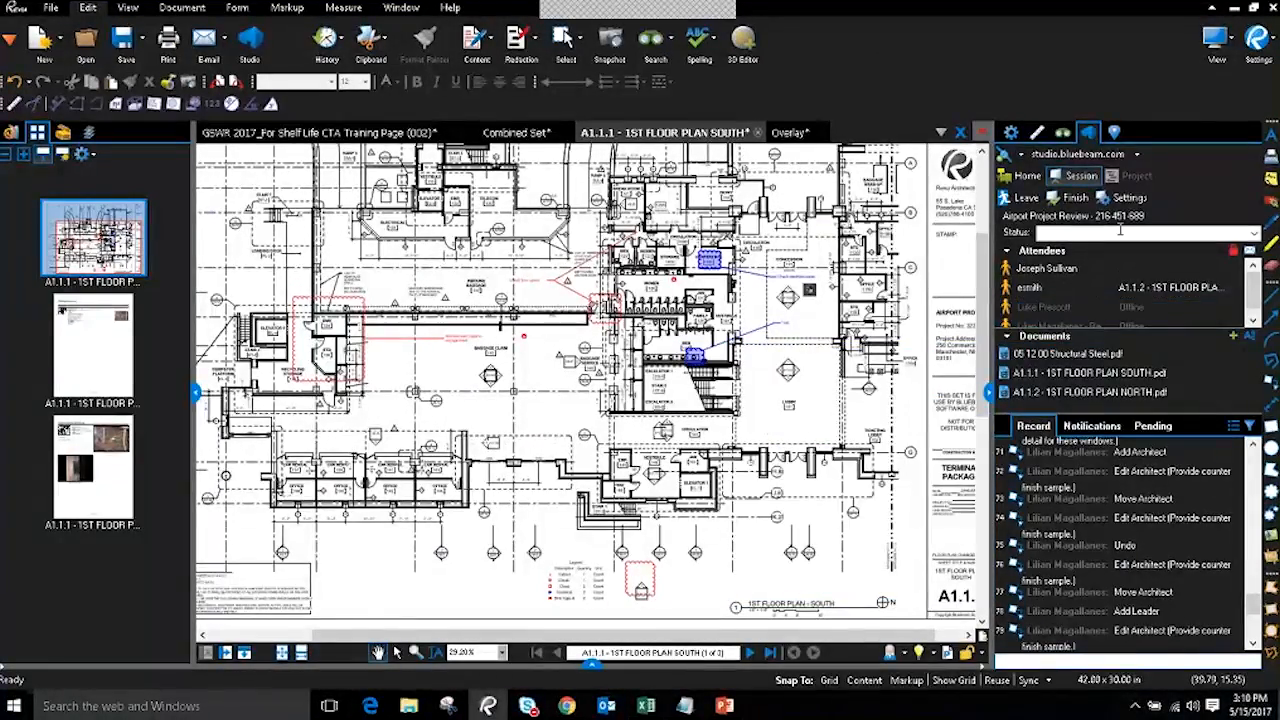
scroll(1255, 285, down, 1)
click(1090, 300)
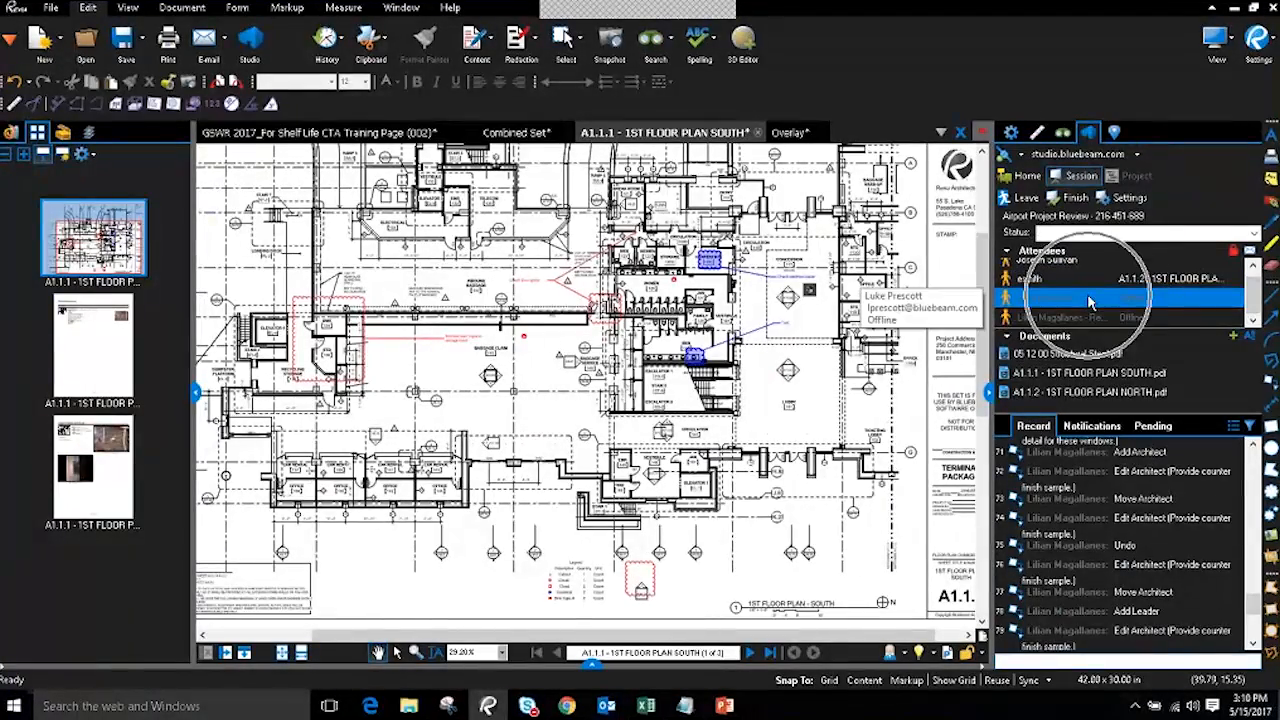
- Check which attendees of the review session are offline and which document the others have open
scroll(1256, 290, up, 1)
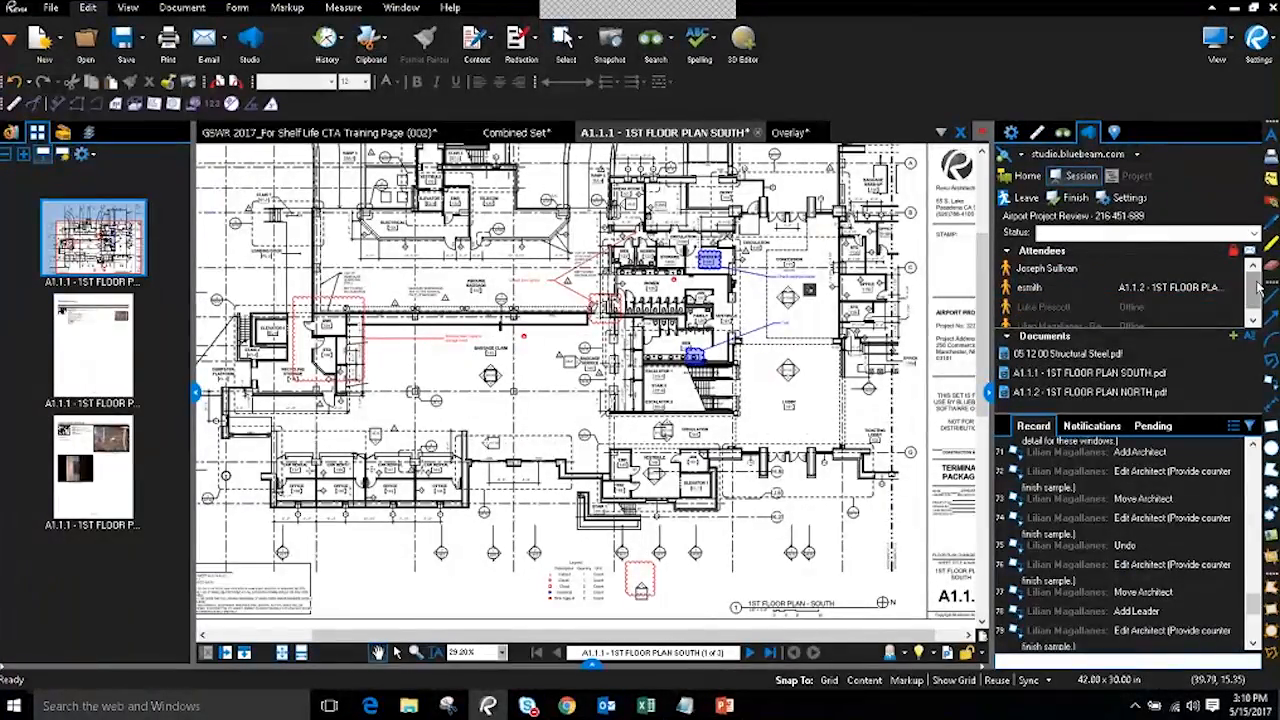
scroll(1258, 287, down, 1)
click(1075, 300)
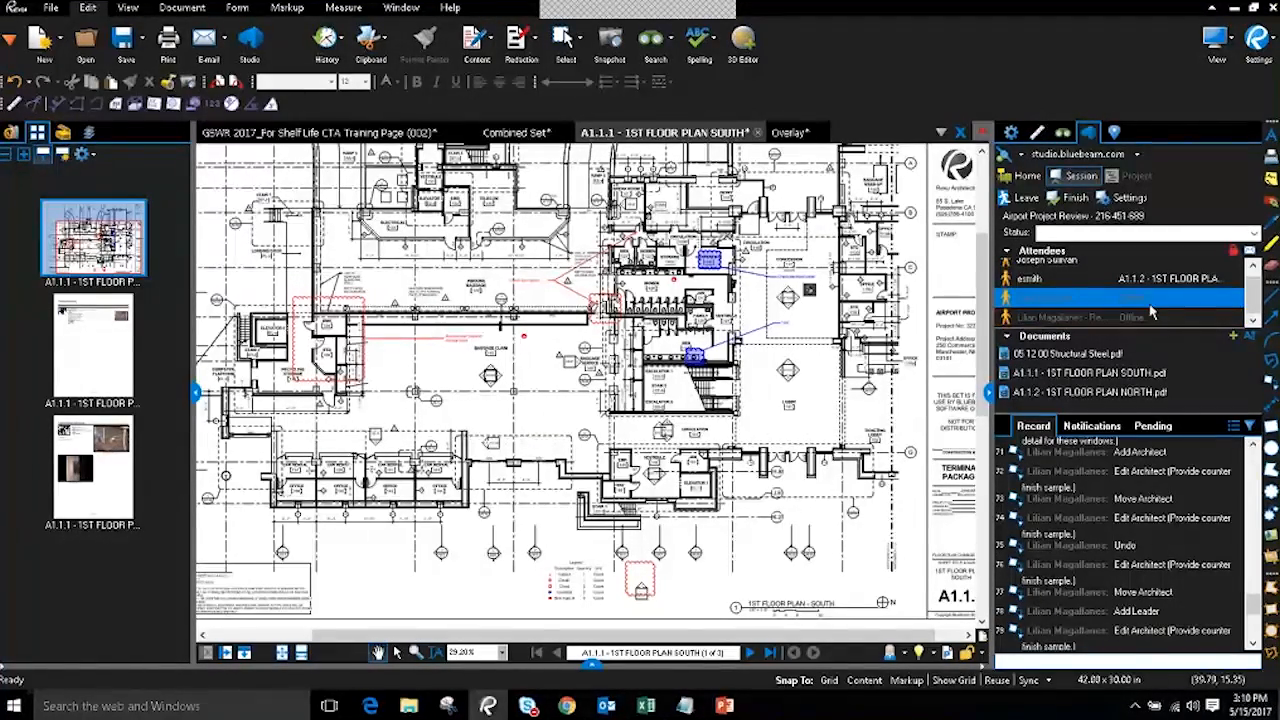
scroll(1258, 298, up, 1)
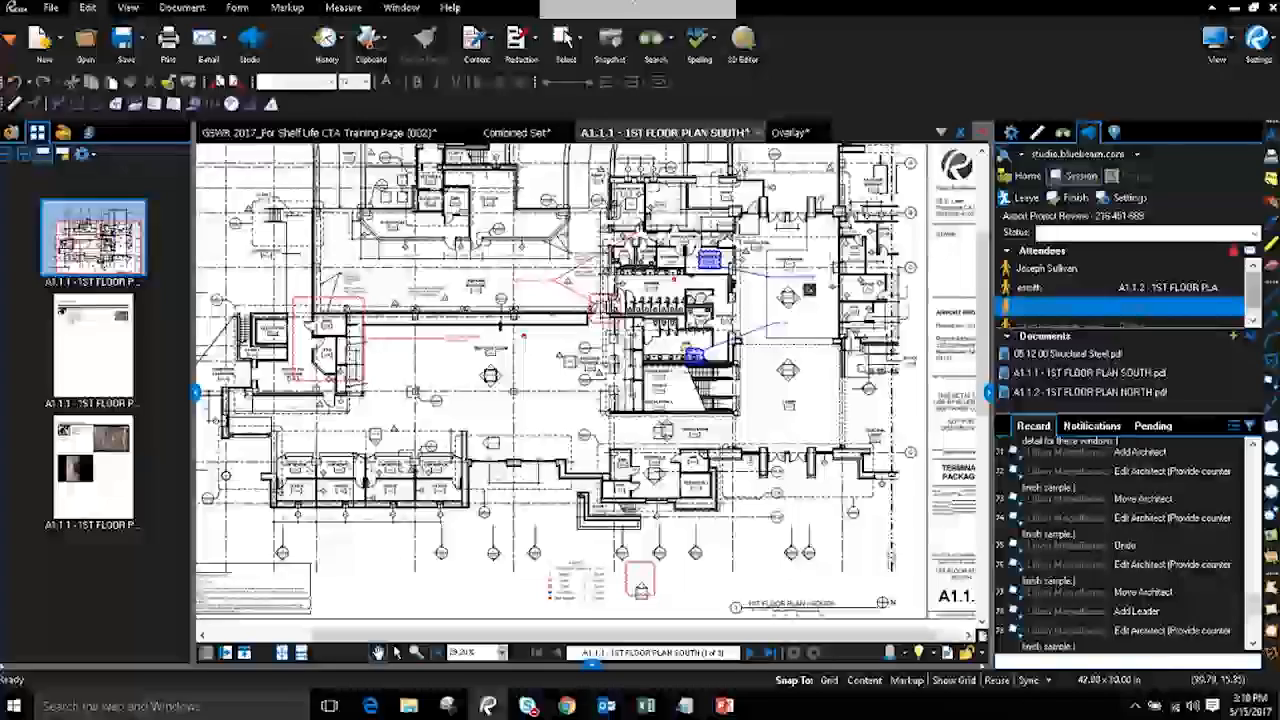
click(1112, 289)
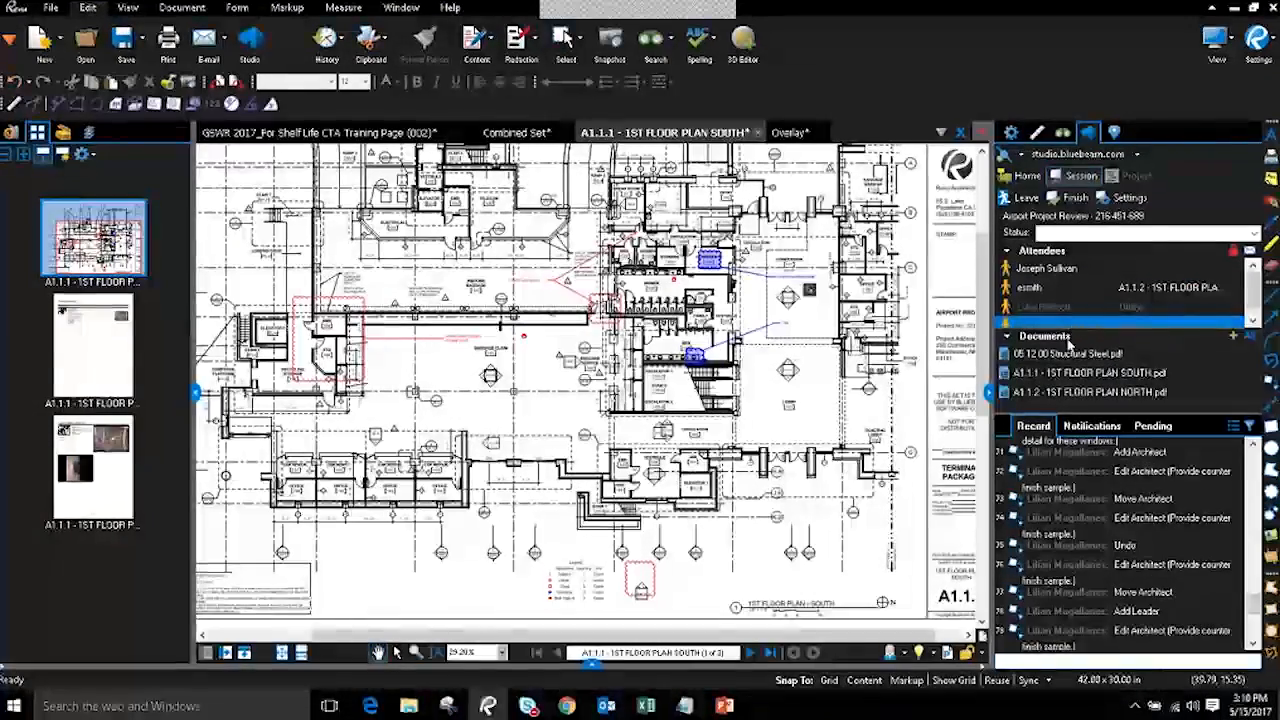
- Open A1.1.1 - 1ST FLOOR PLAN SOUTH.pdf from the session documents and compare it with the other open files
mouse_move(1064, 360)
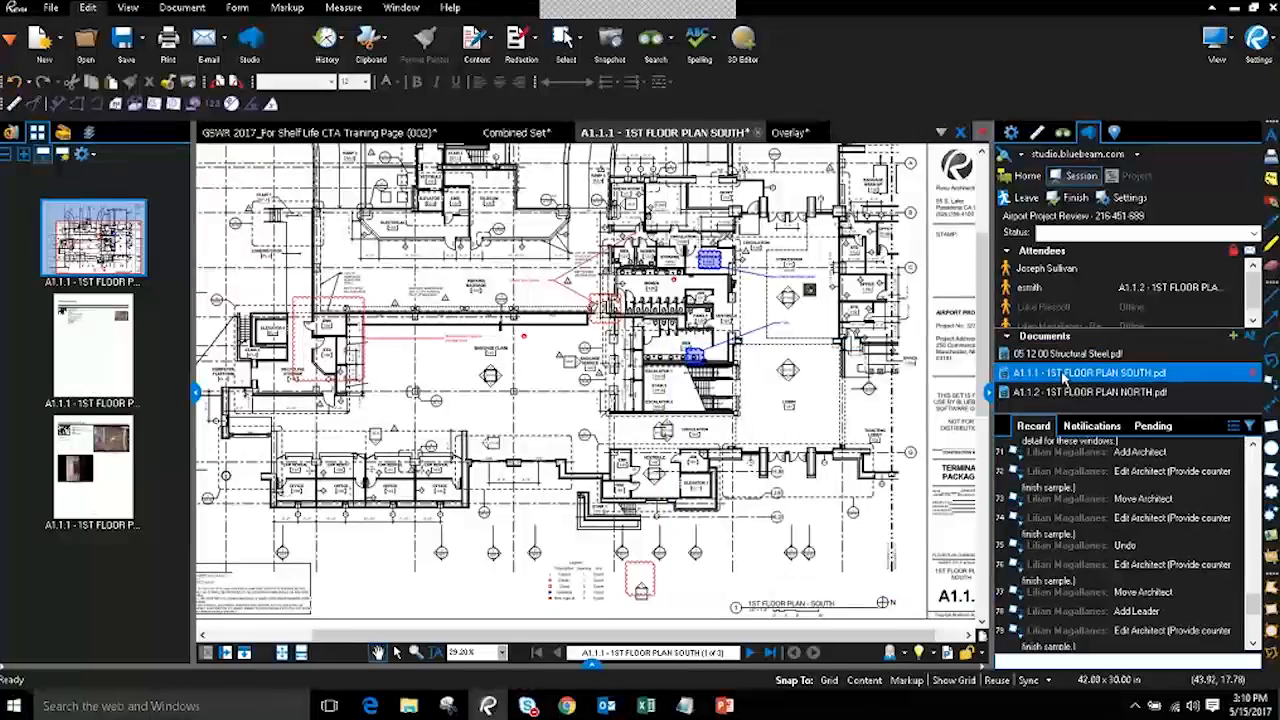
double_click(1064, 374)
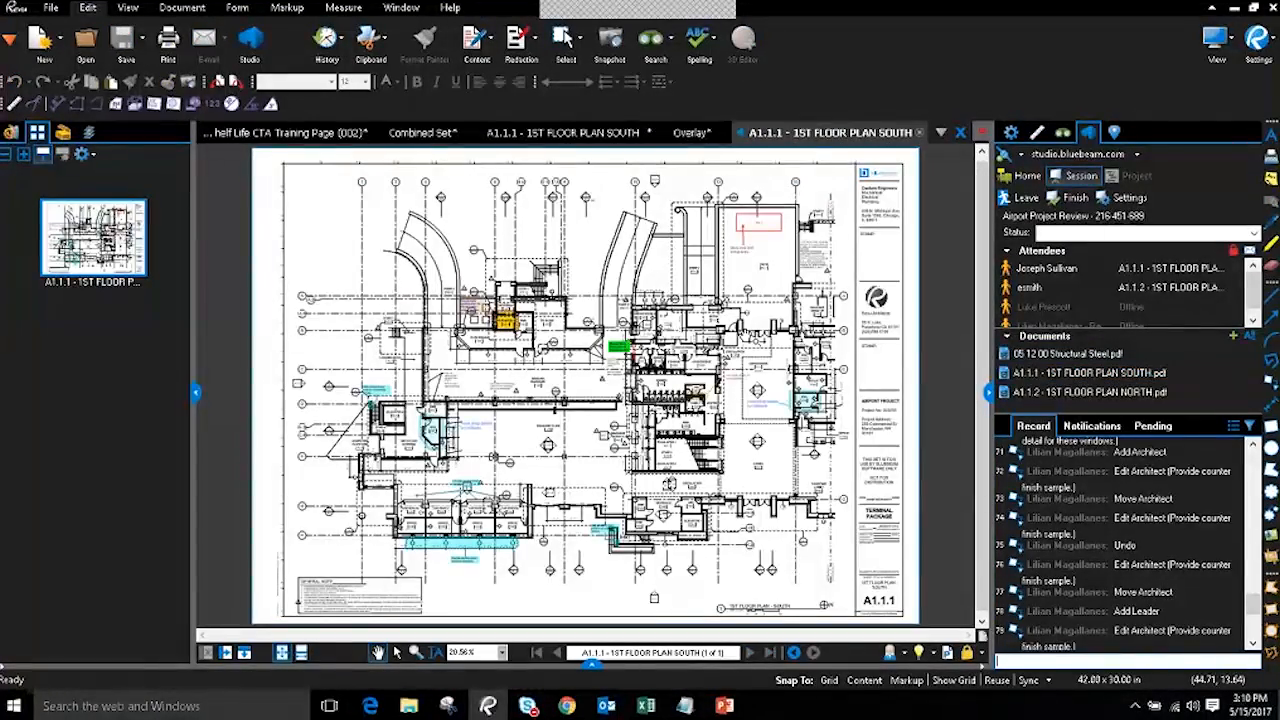
click(430, 133)
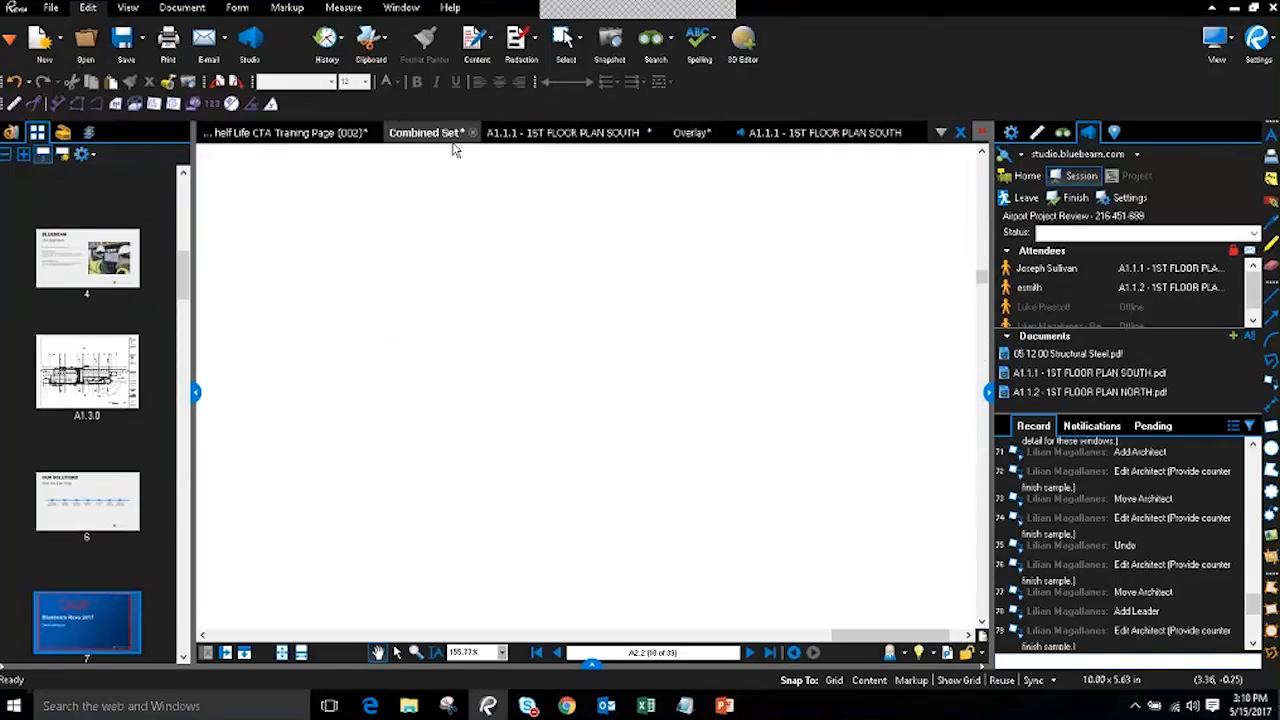
click(560, 133)
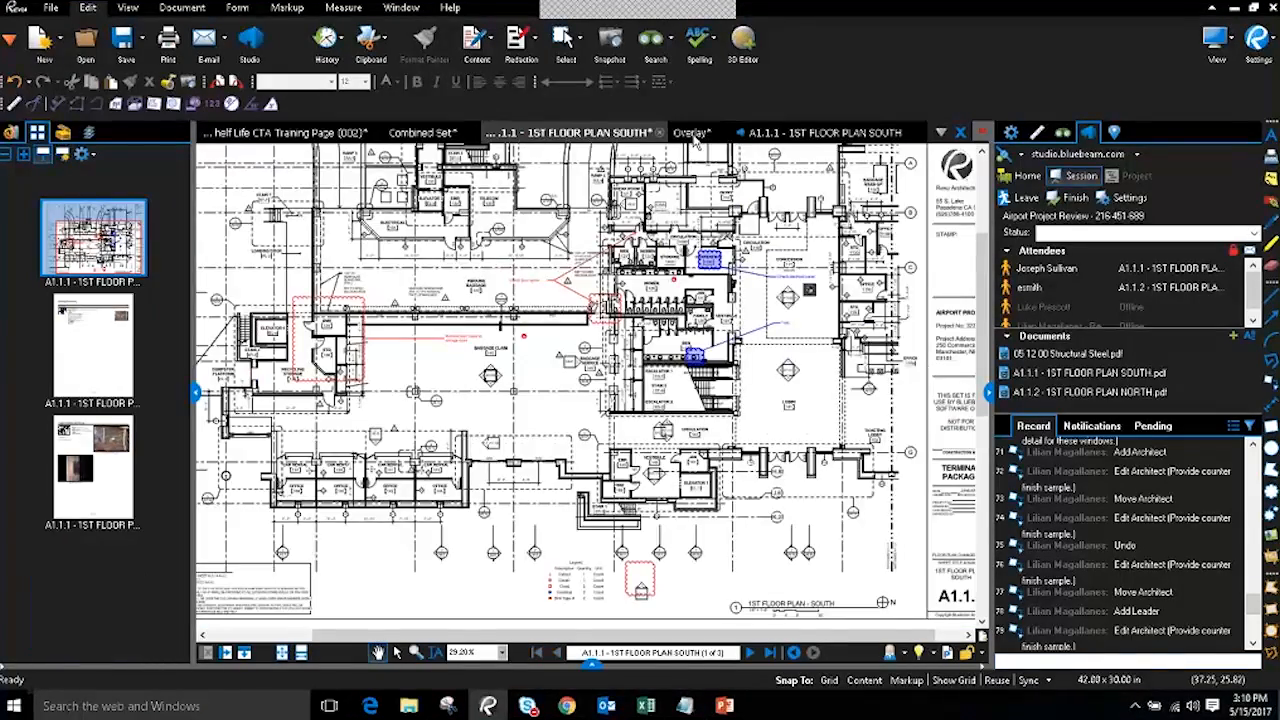
click(692, 133)
click(778, 134)
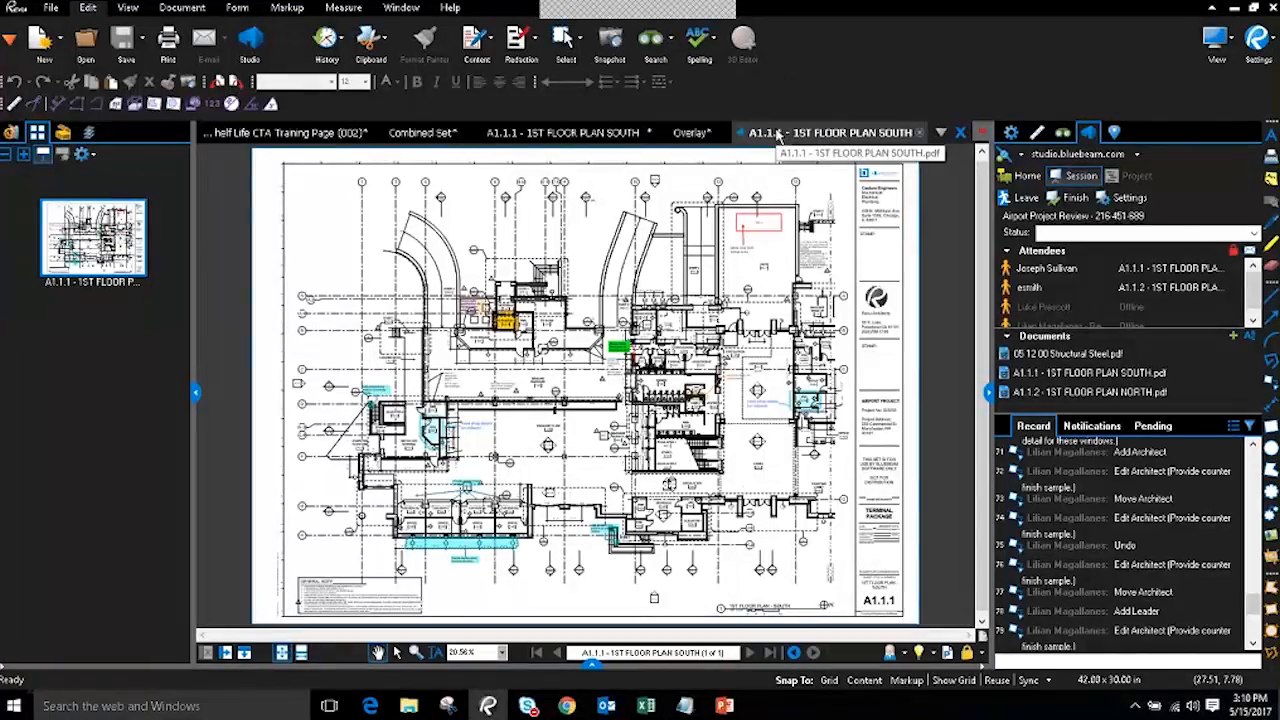
- Show the session floor plan's markups list, enlarge it over most of the drawing, and group the markups by author
scroll(763, 158, up, 4)
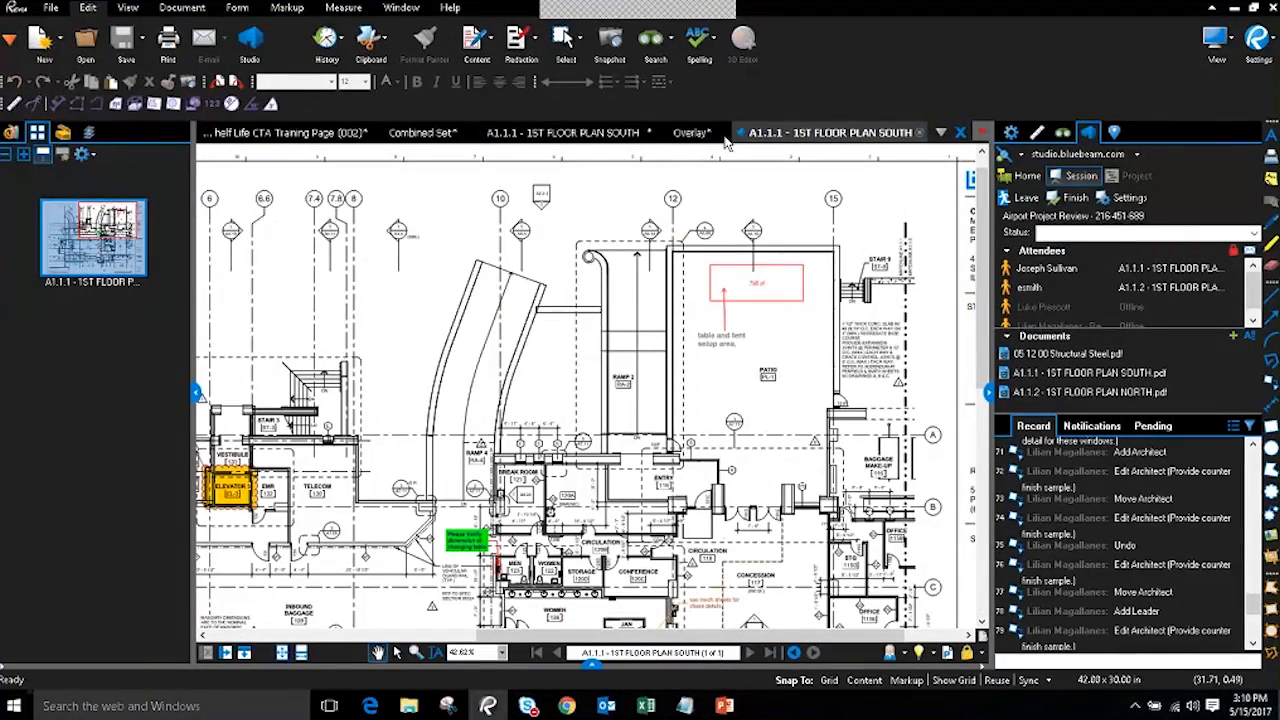
drag(615, 348, 620, 346)
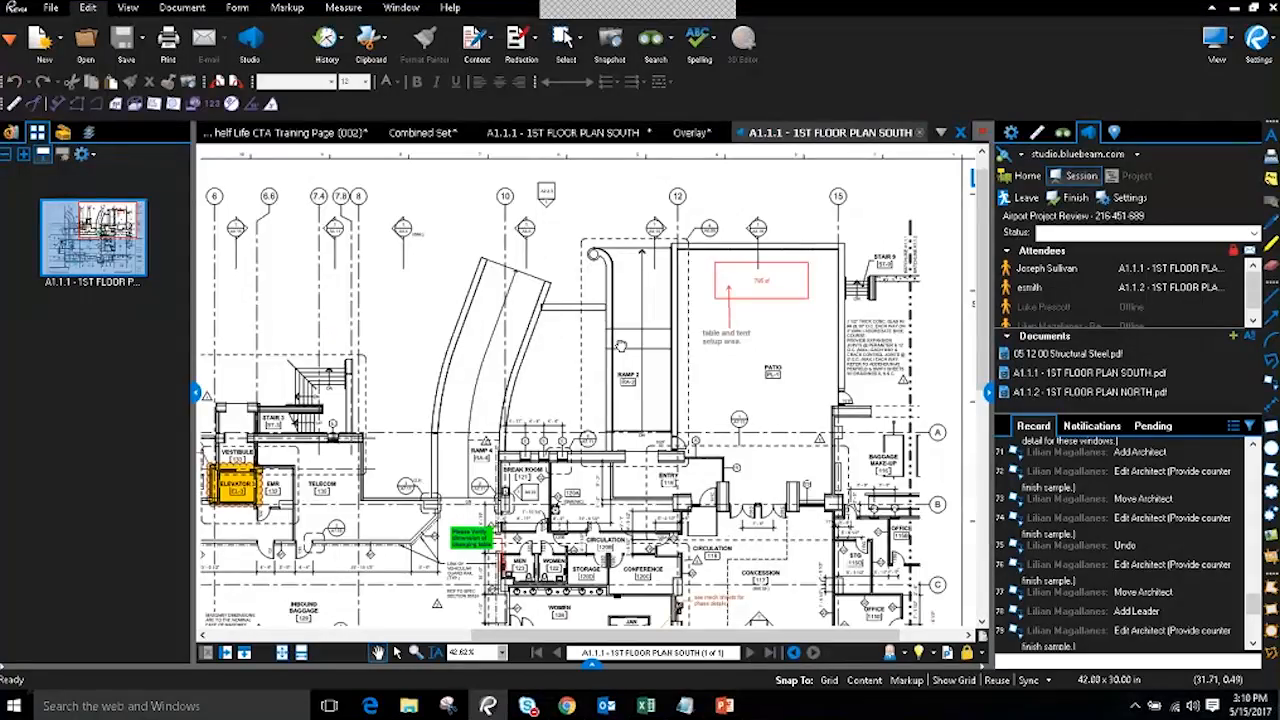
scroll(620, 346, down, 3)
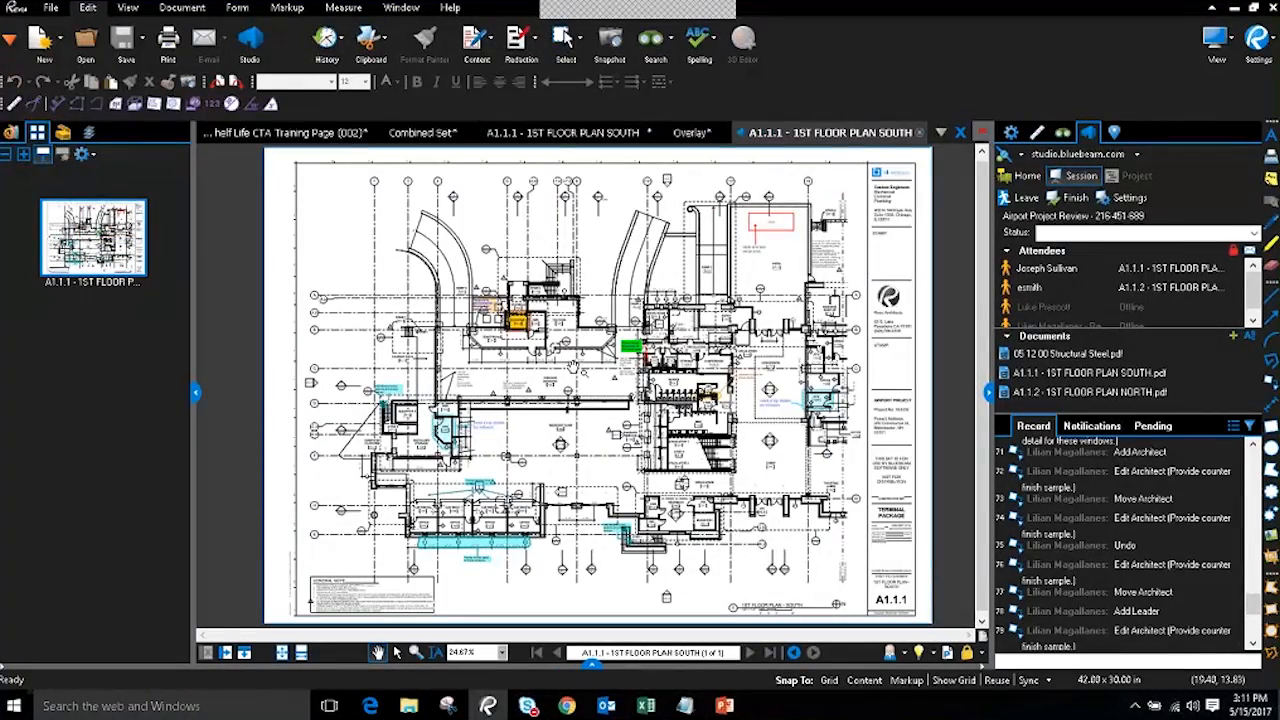
click(592, 662)
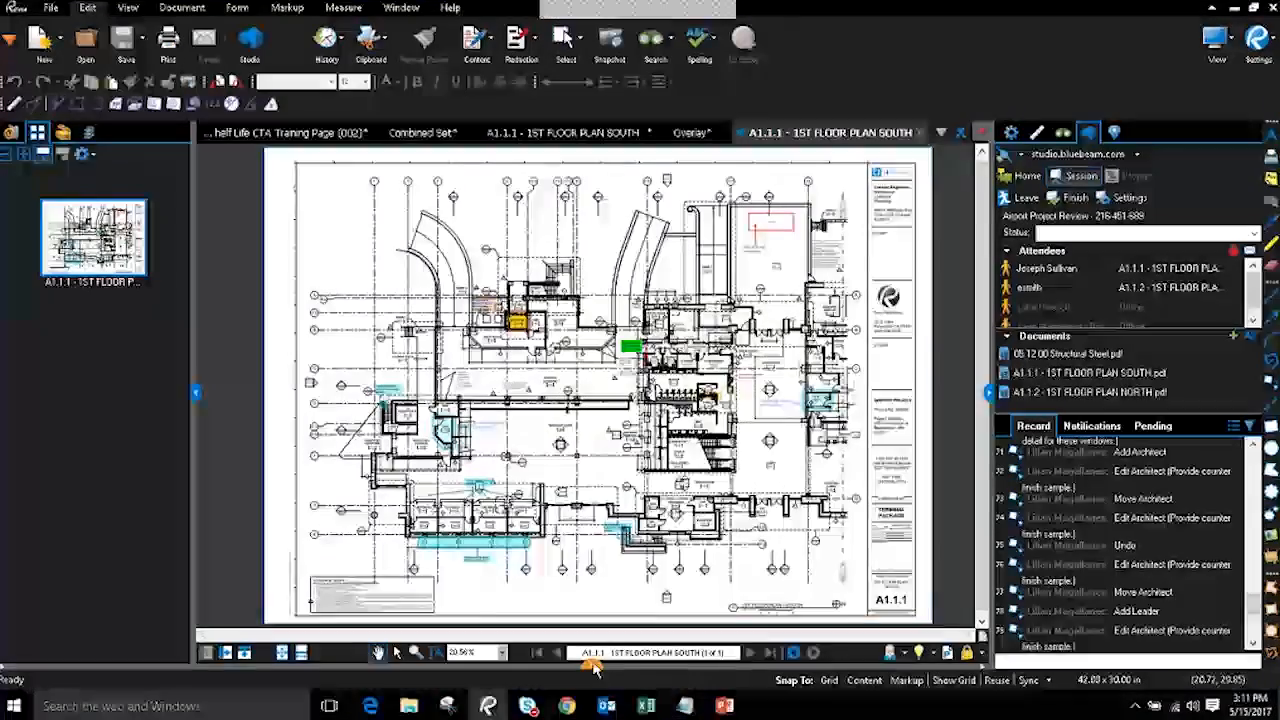
drag(608, 583, 593, 310)
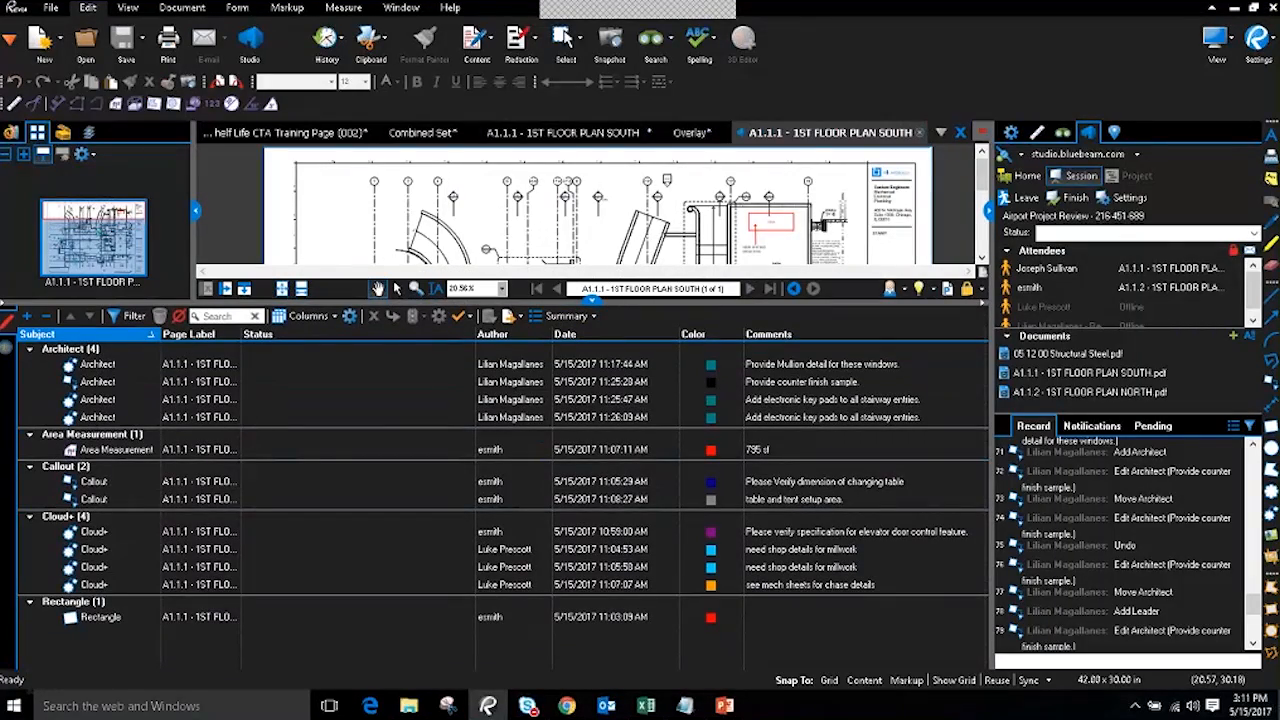
click(505, 336)
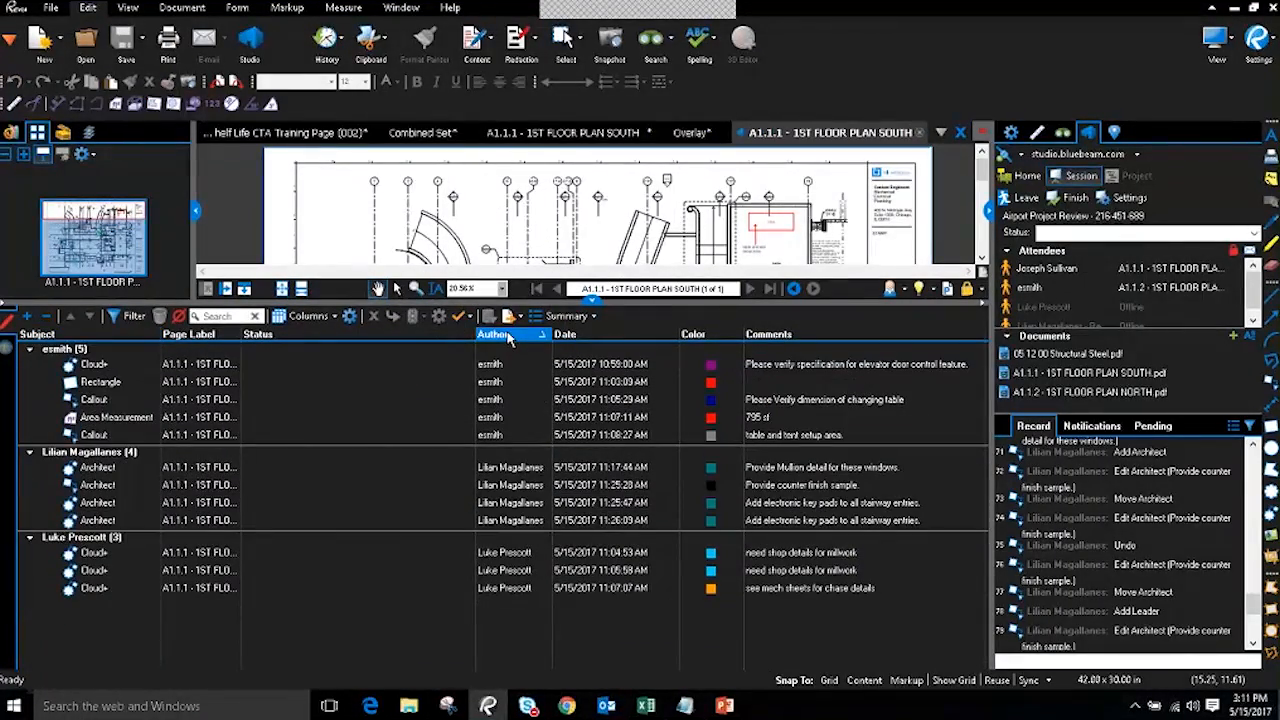
- Go through individual markups of each author in the list to see where they sit on the floor plan
click(478, 364)
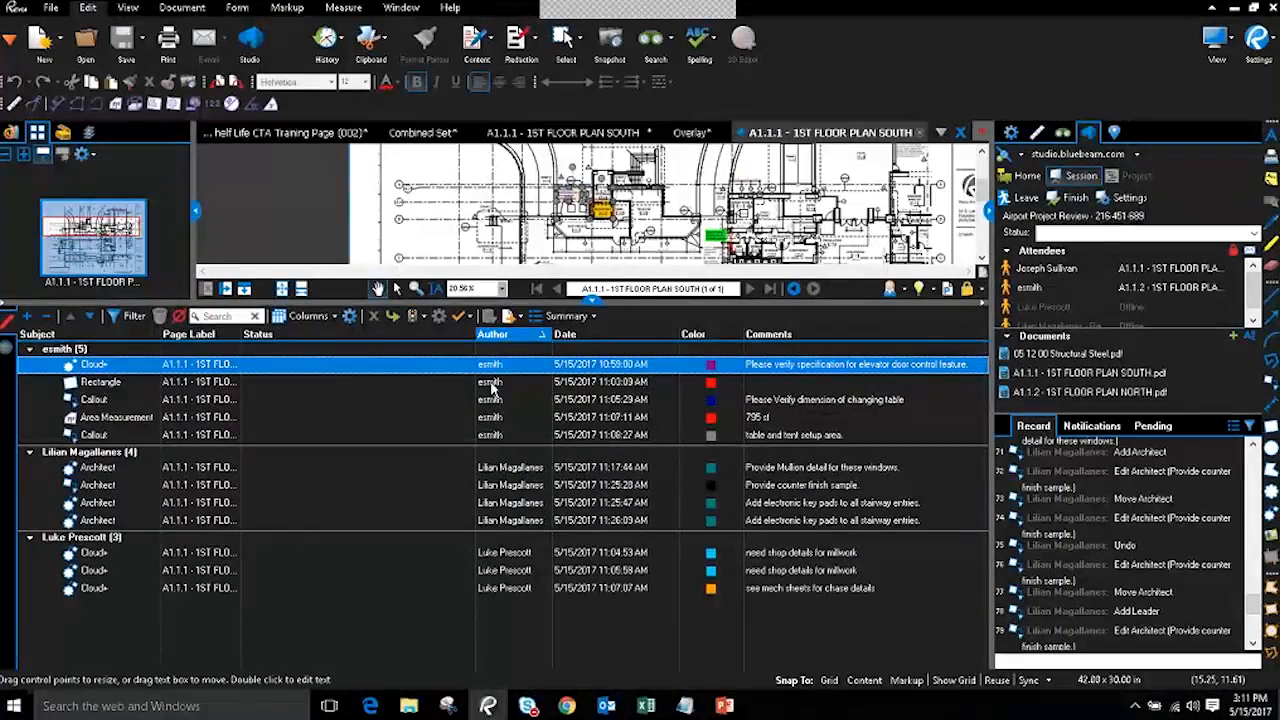
click(491, 383)
click(492, 400)
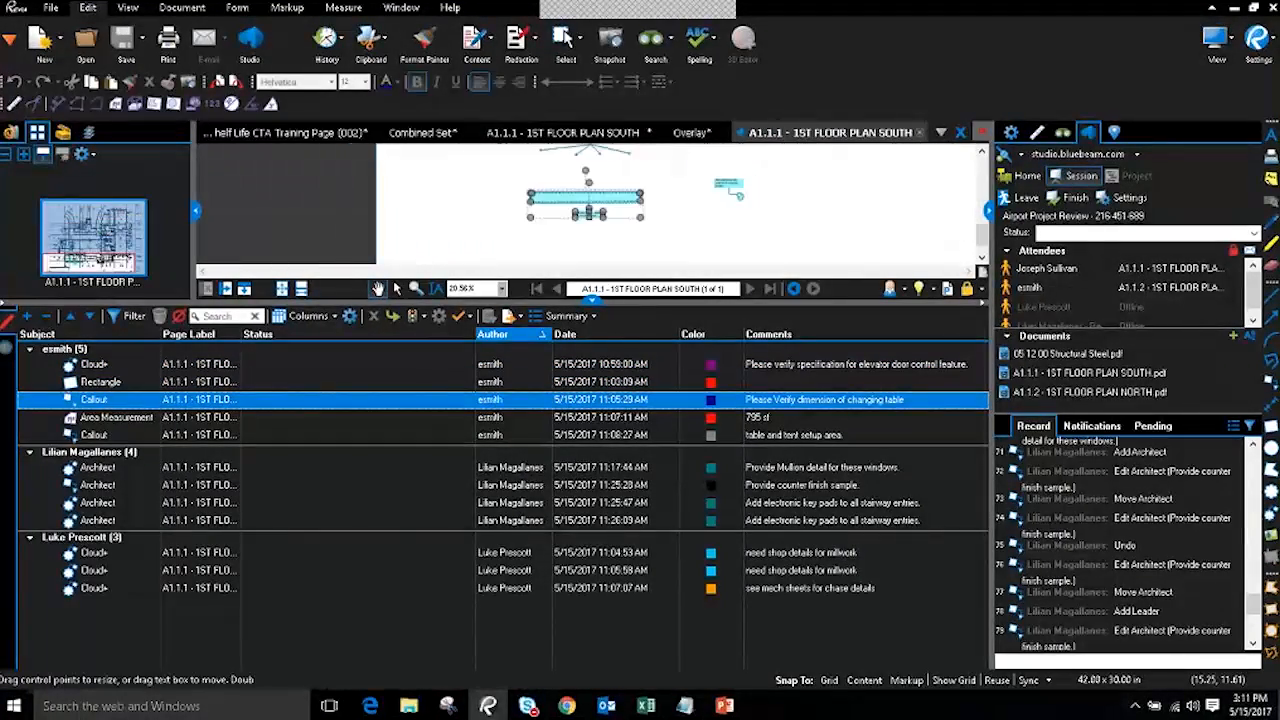
click(494, 485)
click(499, 520)
click(503, 553)
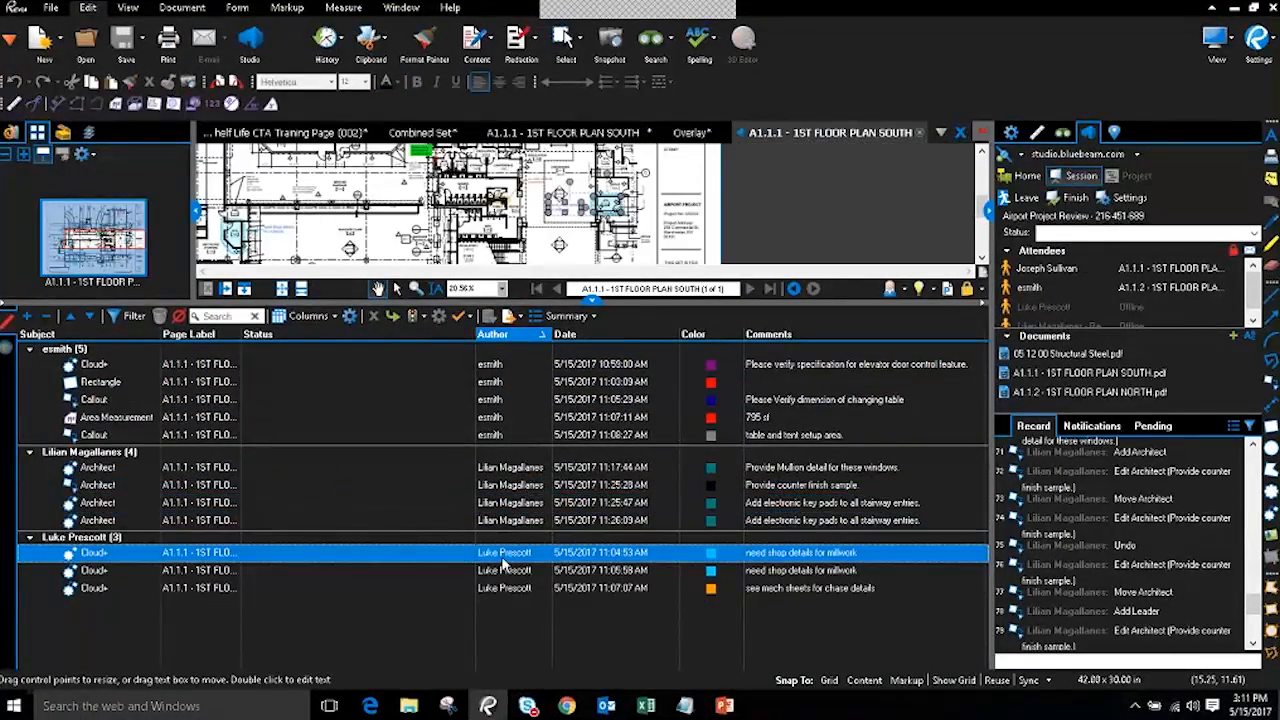
click(514, 572)
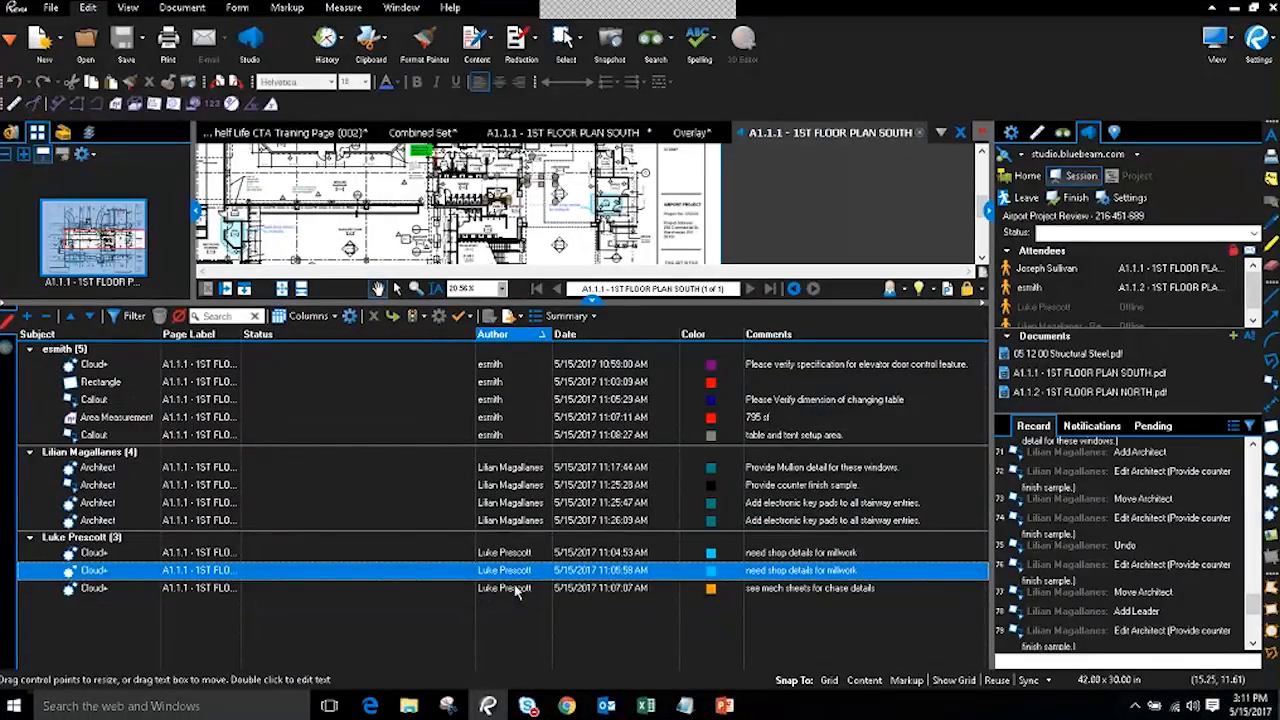
click(507, 584)
click(505, 553)
click(510, 503)
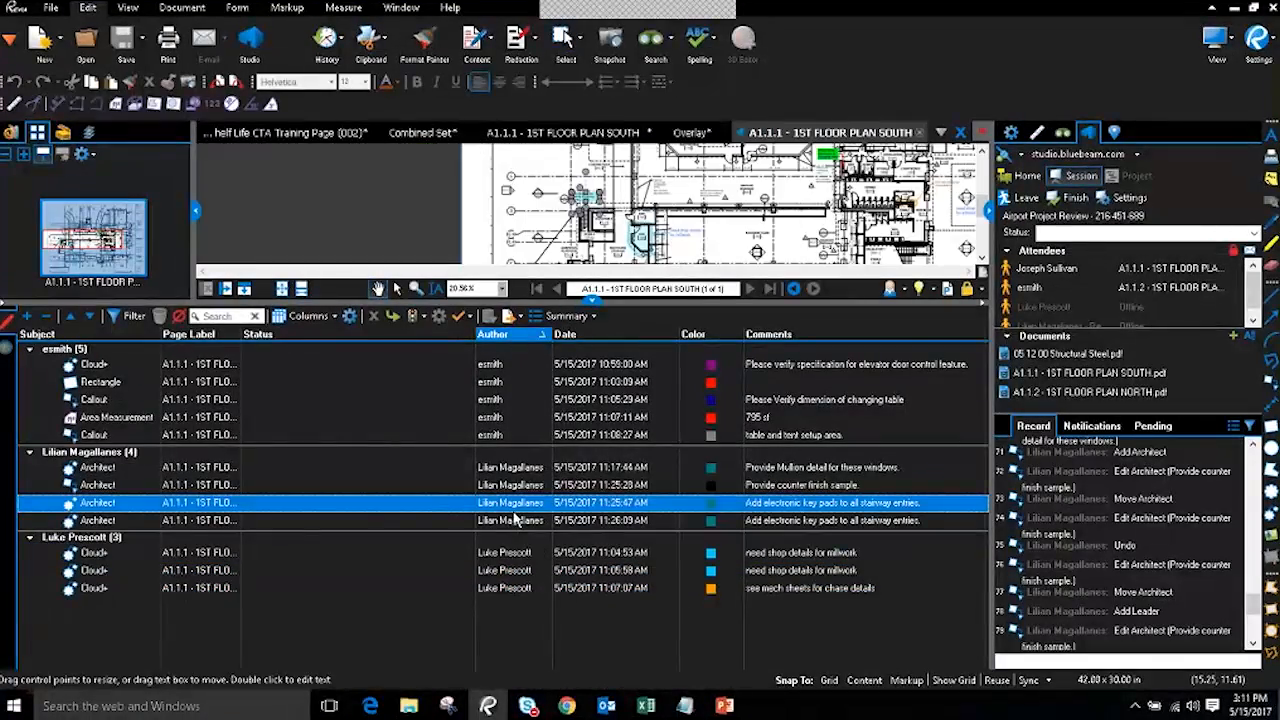
click(511, 486)
click(514, 468)
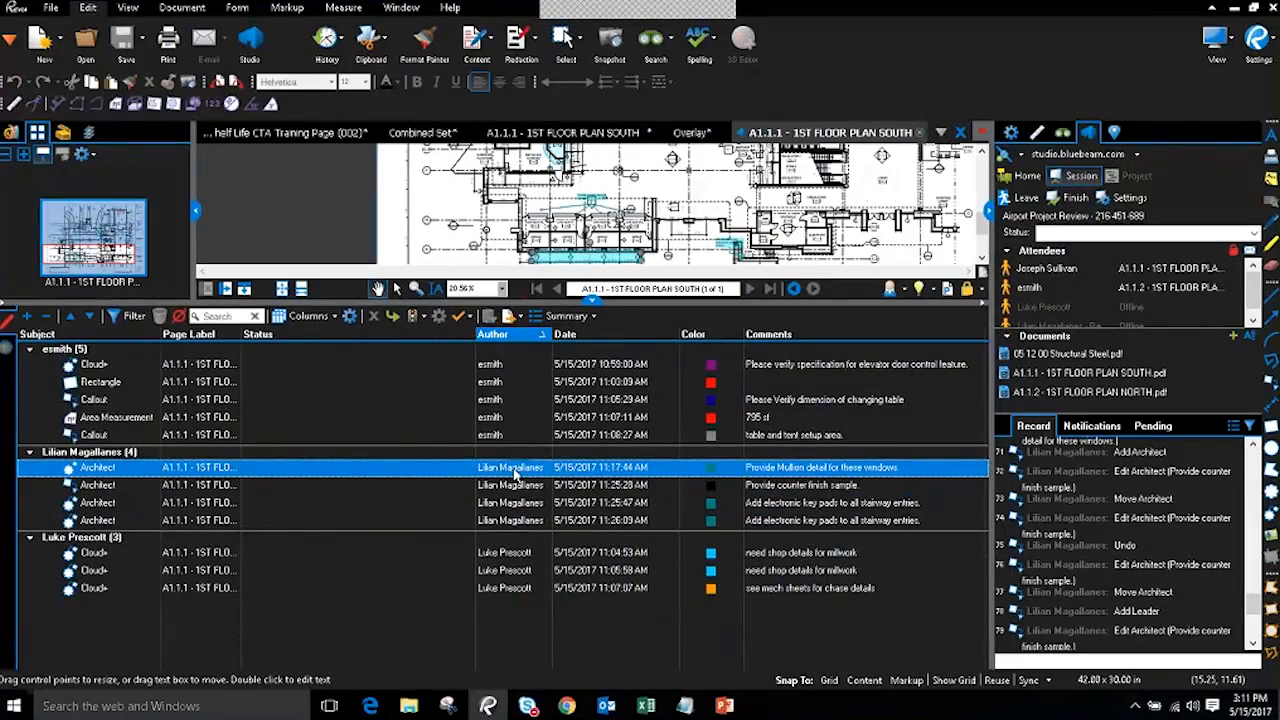
- Group the markups by subject again and shrink the list to give the floor plan more room
click(88, 335)
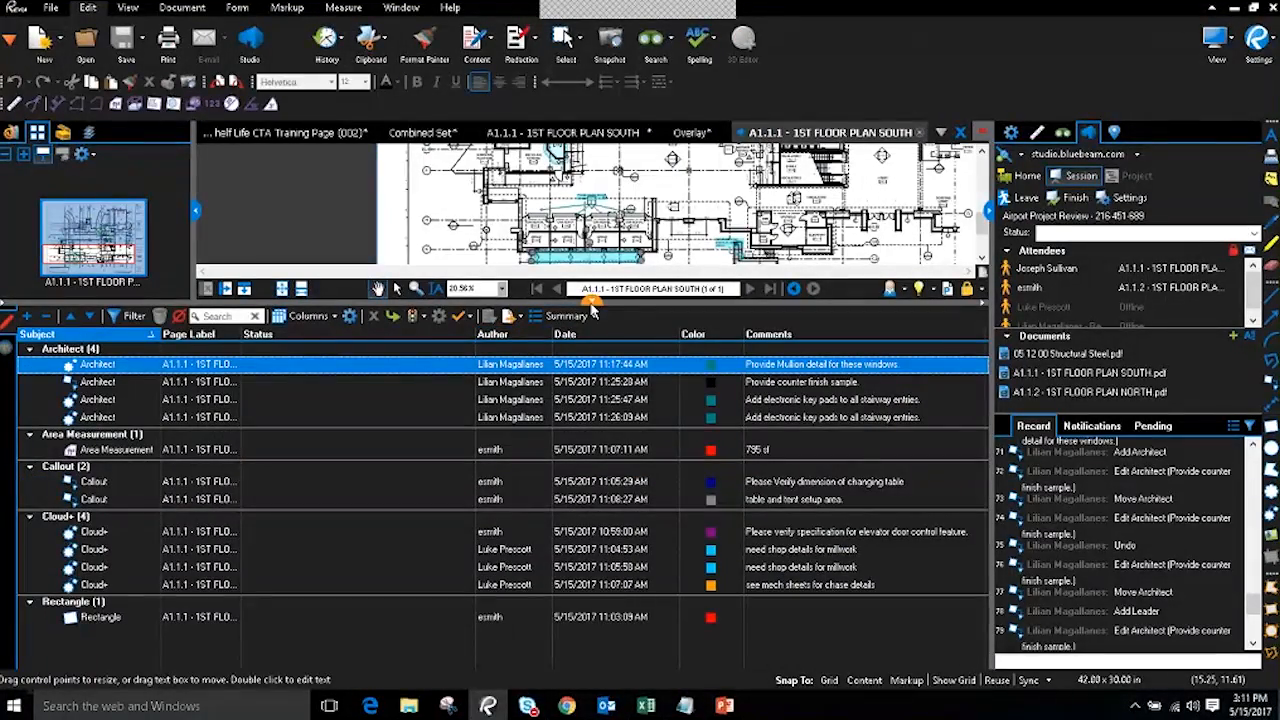
drag(592, 304, 591, 487)
drag(762, 293, 594, 400)
click(594, 400)
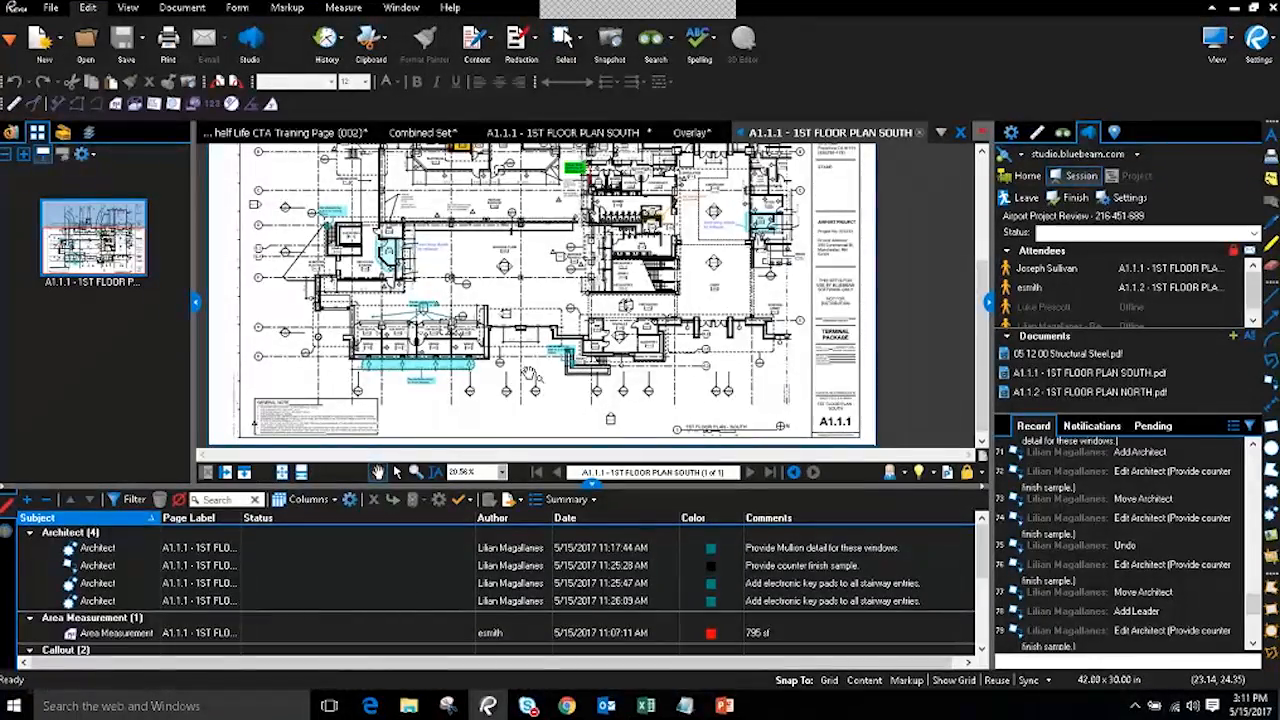
- Select the "Provide counter finish sample" callout above the car rental offices and look at the commands available for it
scroll(515, 280, up, 3)
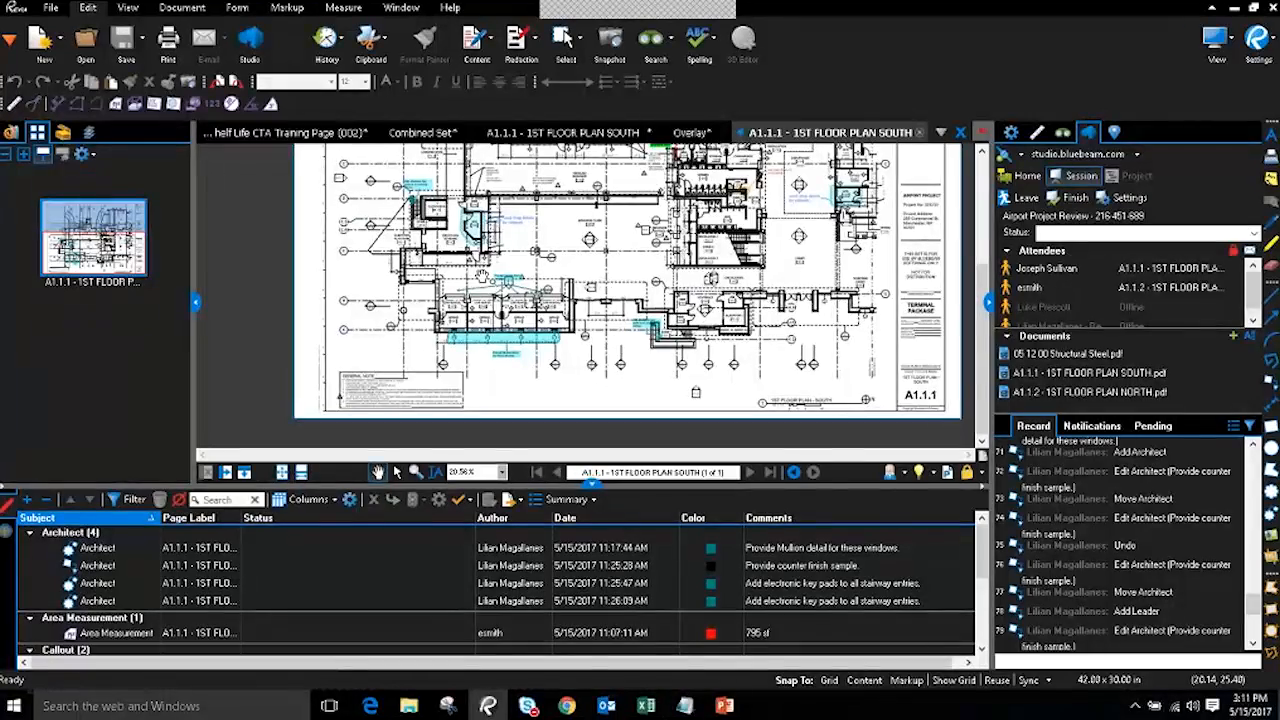
scroll(515, 280, up, 6)
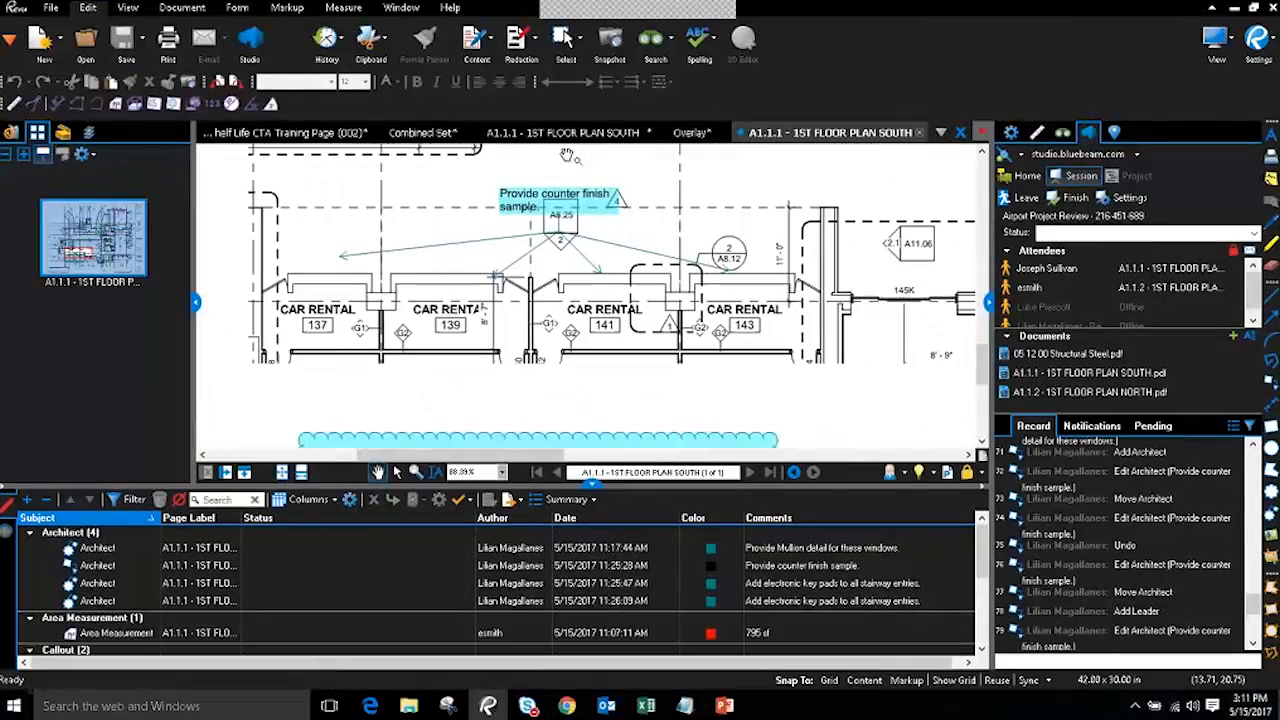
click(570, 190)
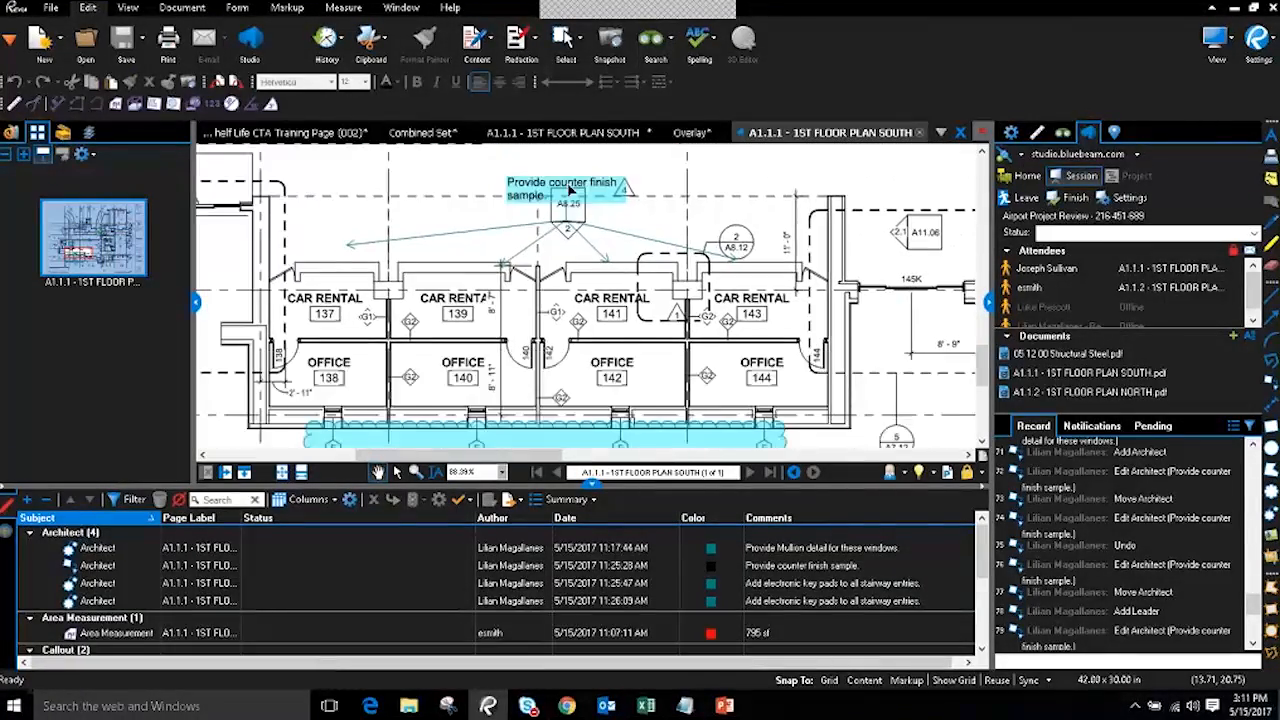
click(530, 565)
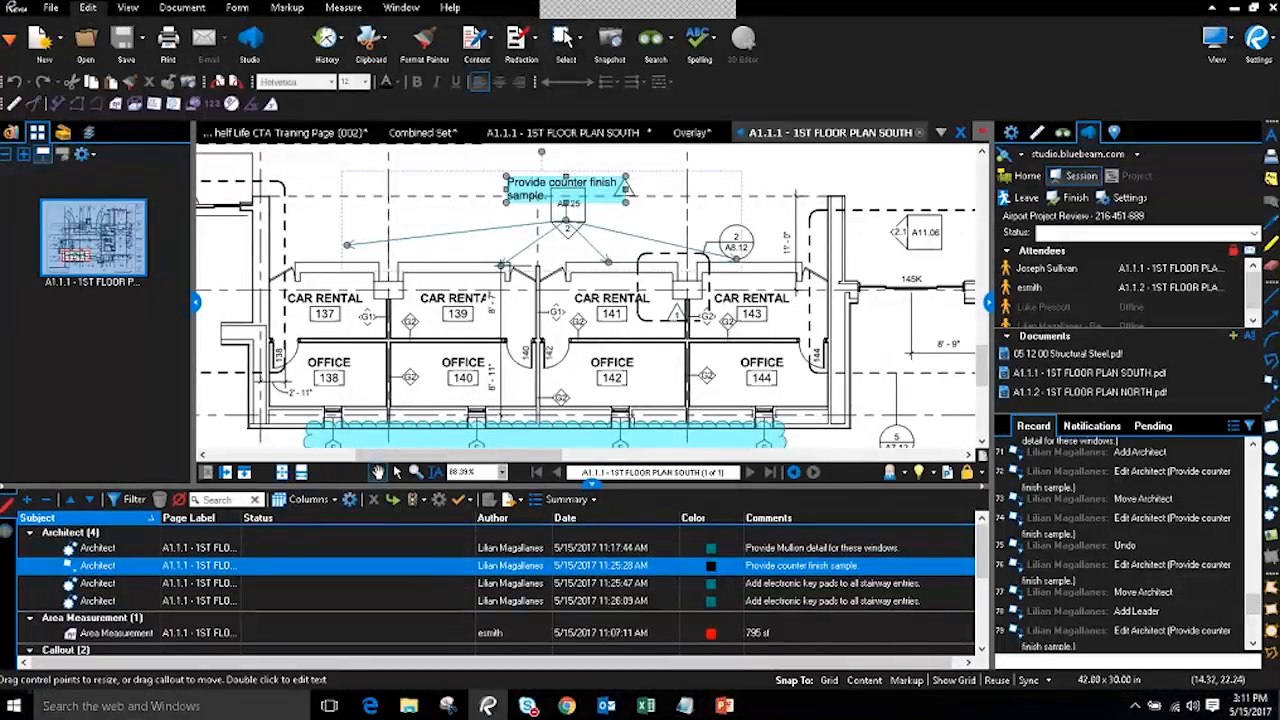
right_click(590, 192)
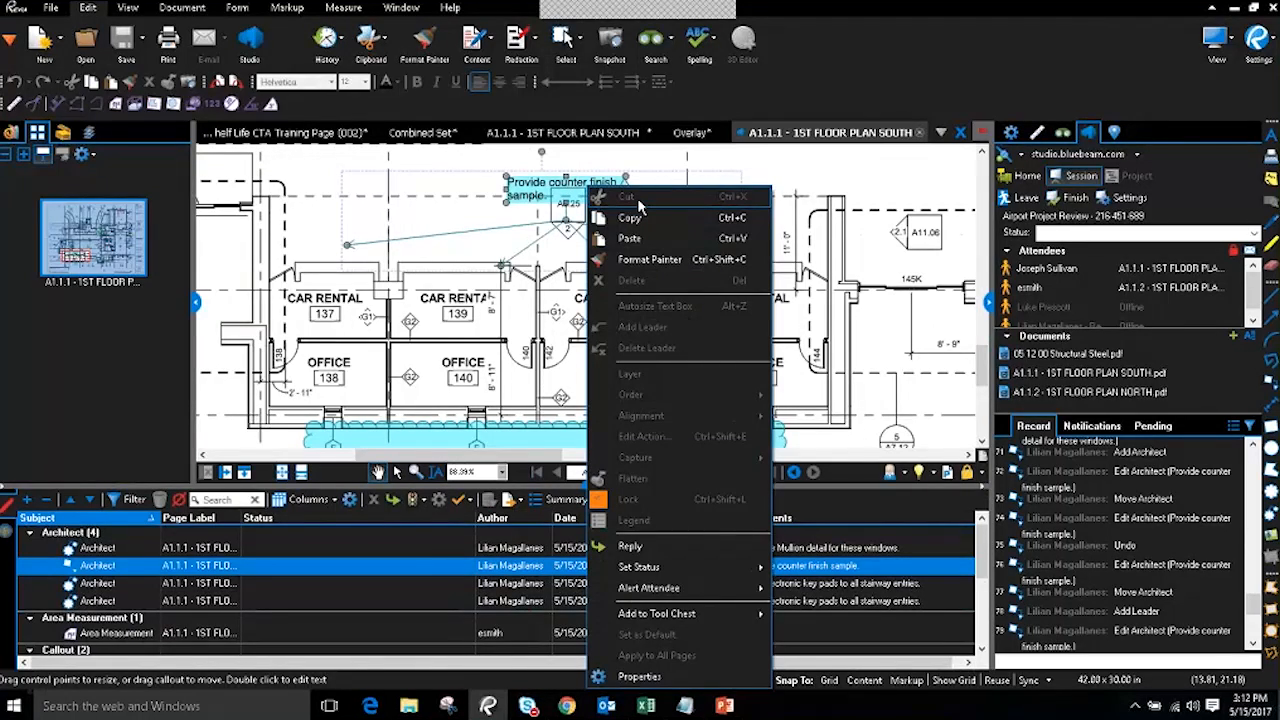
click(850, 295)
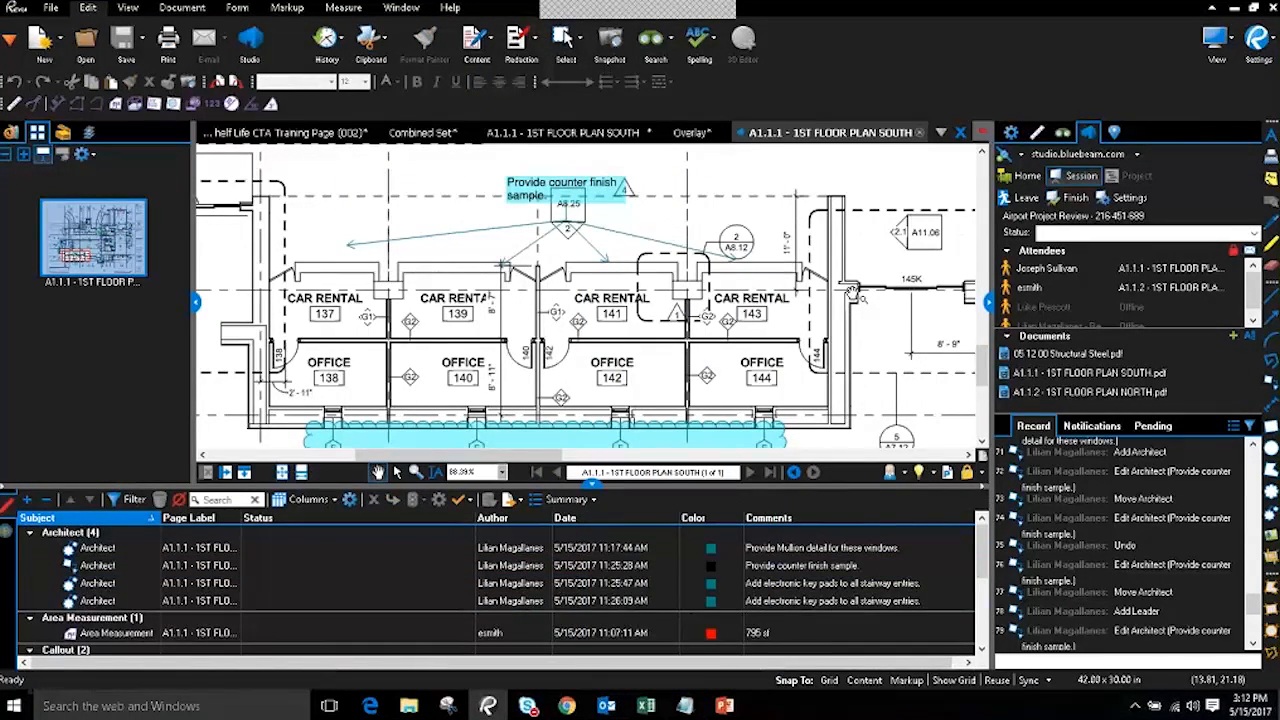
- Try drawing a cloud near Car Rental 143 and moving it, delete it, and look at the latest session record entries
drag(797, 217, 886, 325)
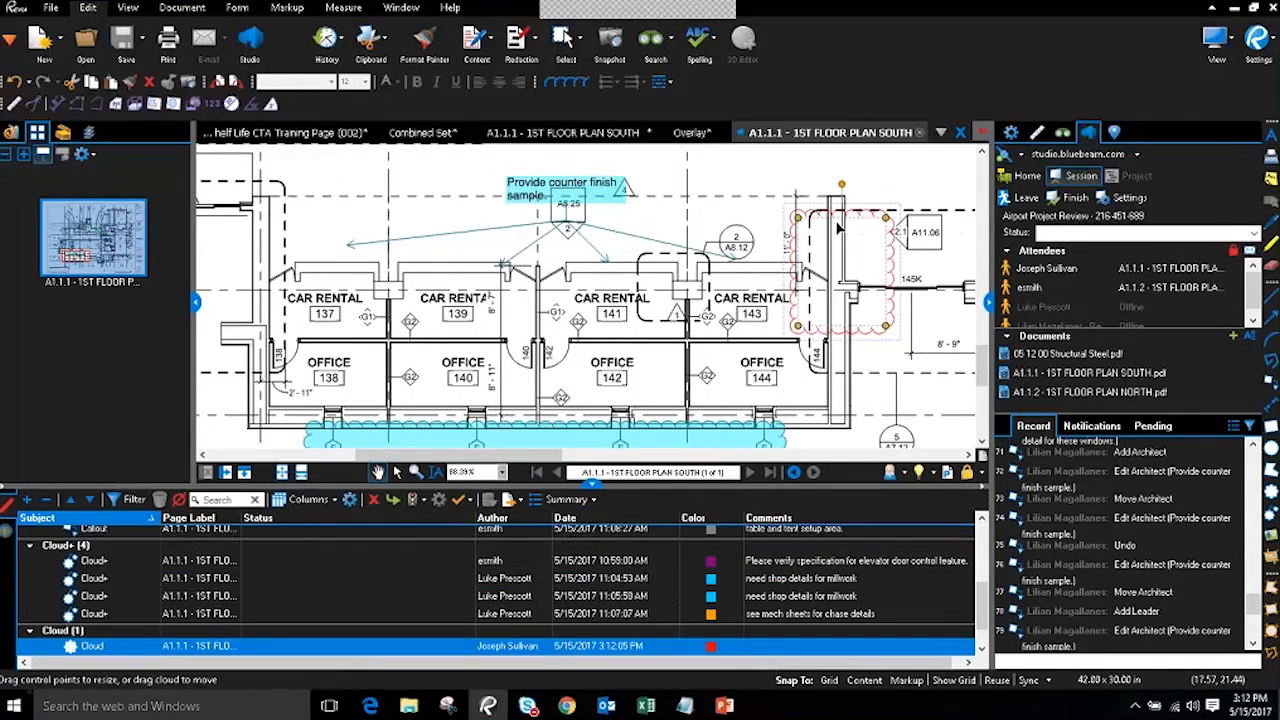
drag(843, 208, 755, 167)
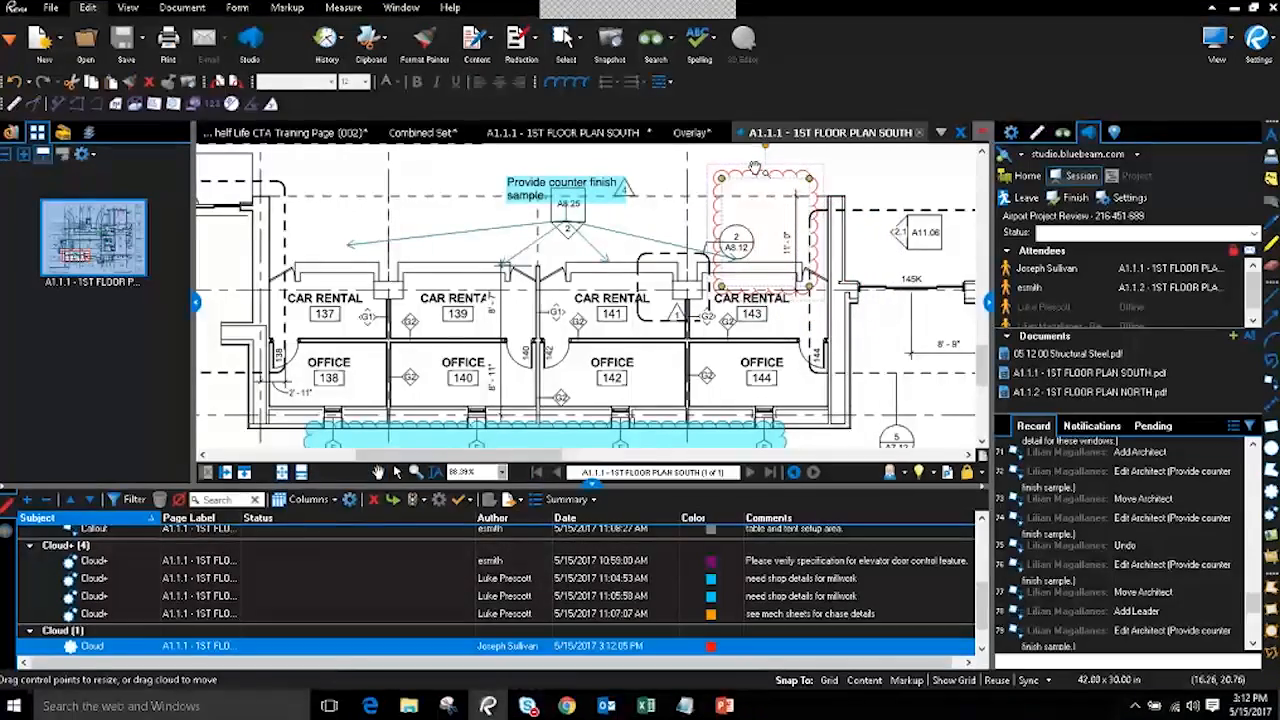
key(Delete)
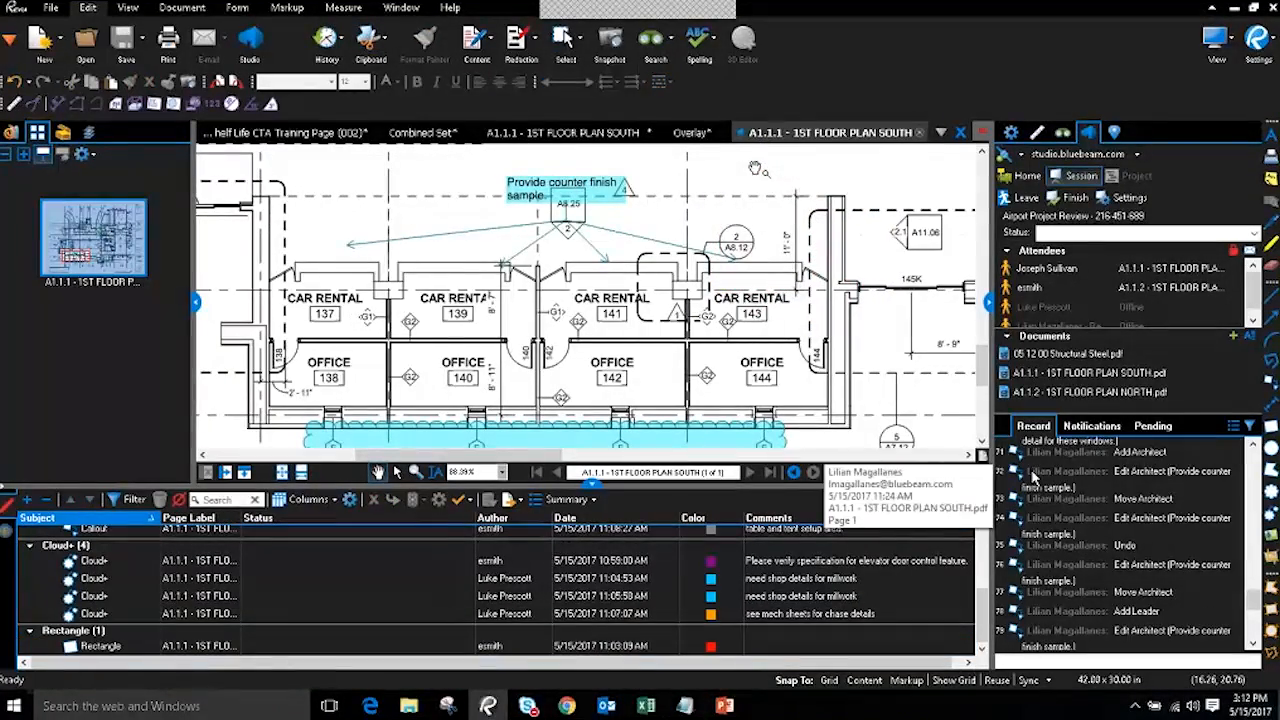
scroll(1250, 615, down, 5)
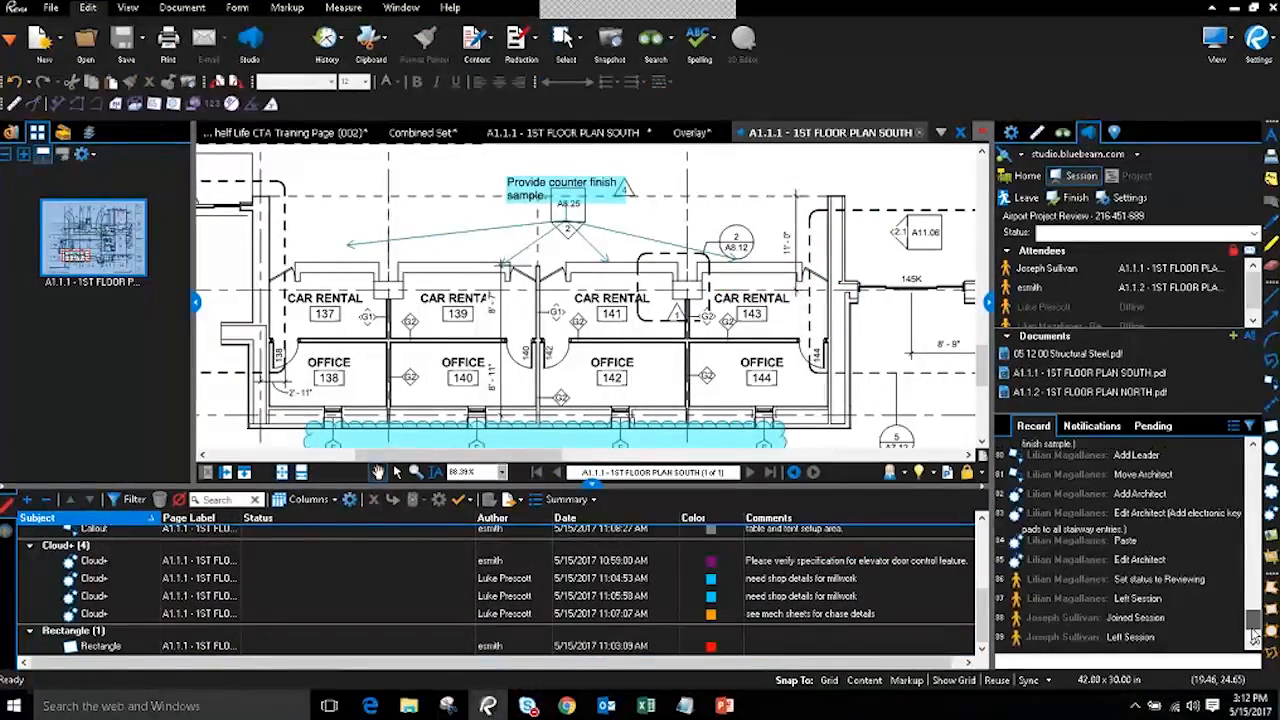
- Check which commands are available for the "Provide counter finish sample" callout above the car rental offices
click(585, 190)
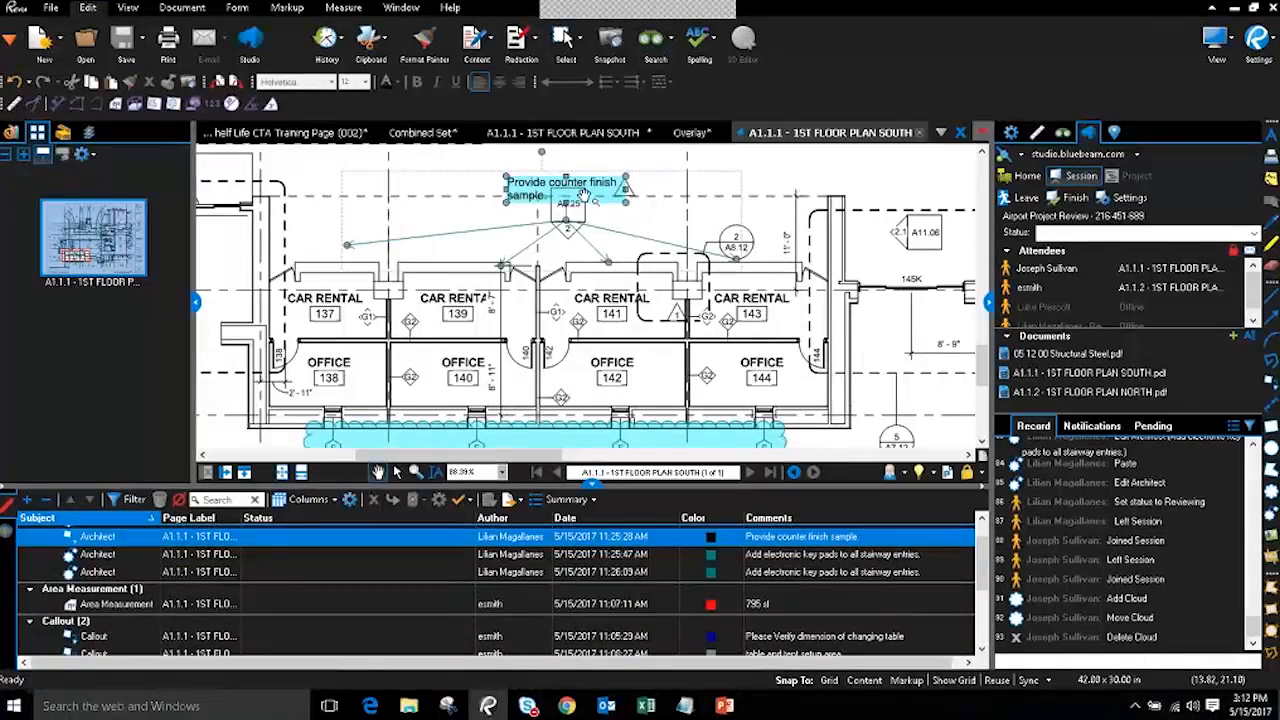
right_click(585, 193)
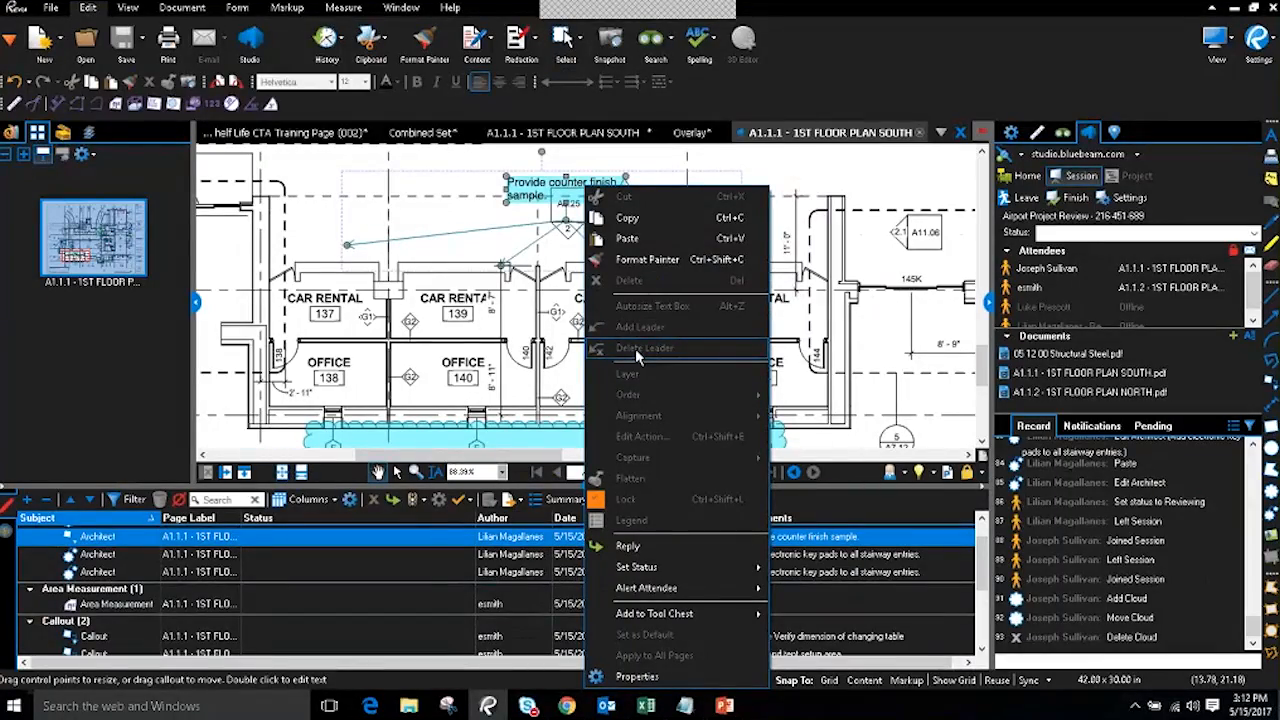
click(480, 316)
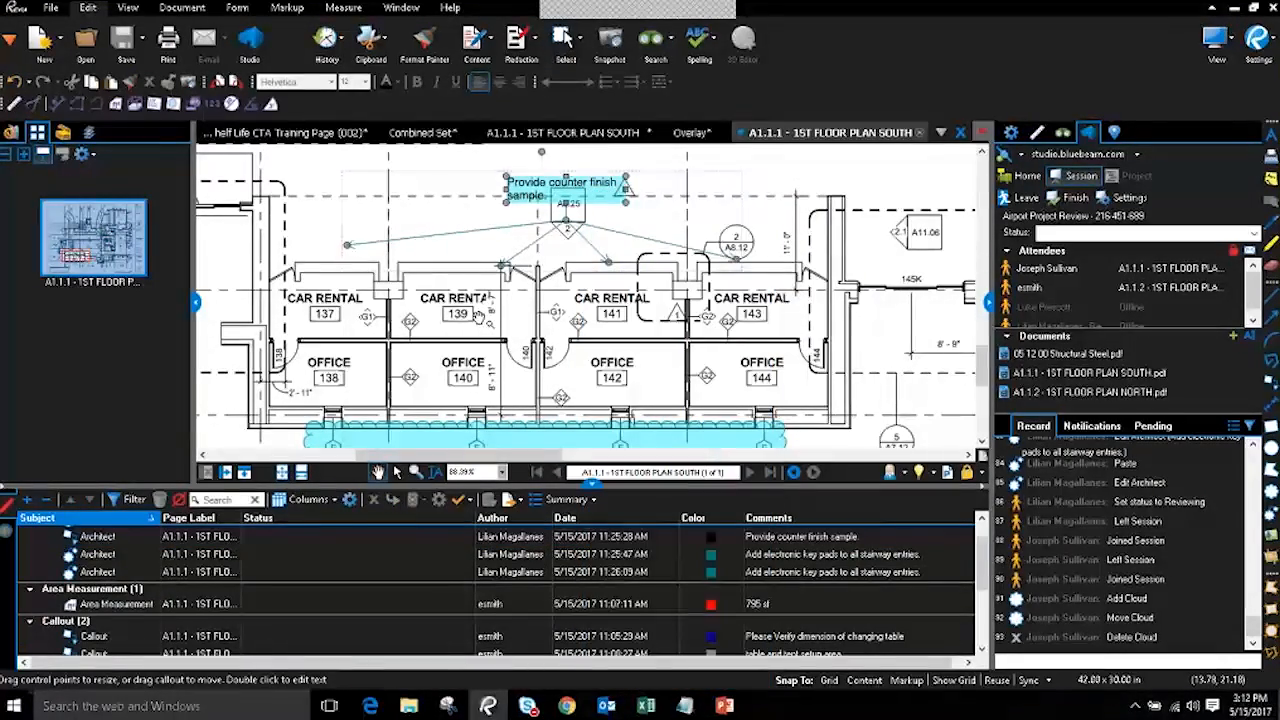
click(555, 187)
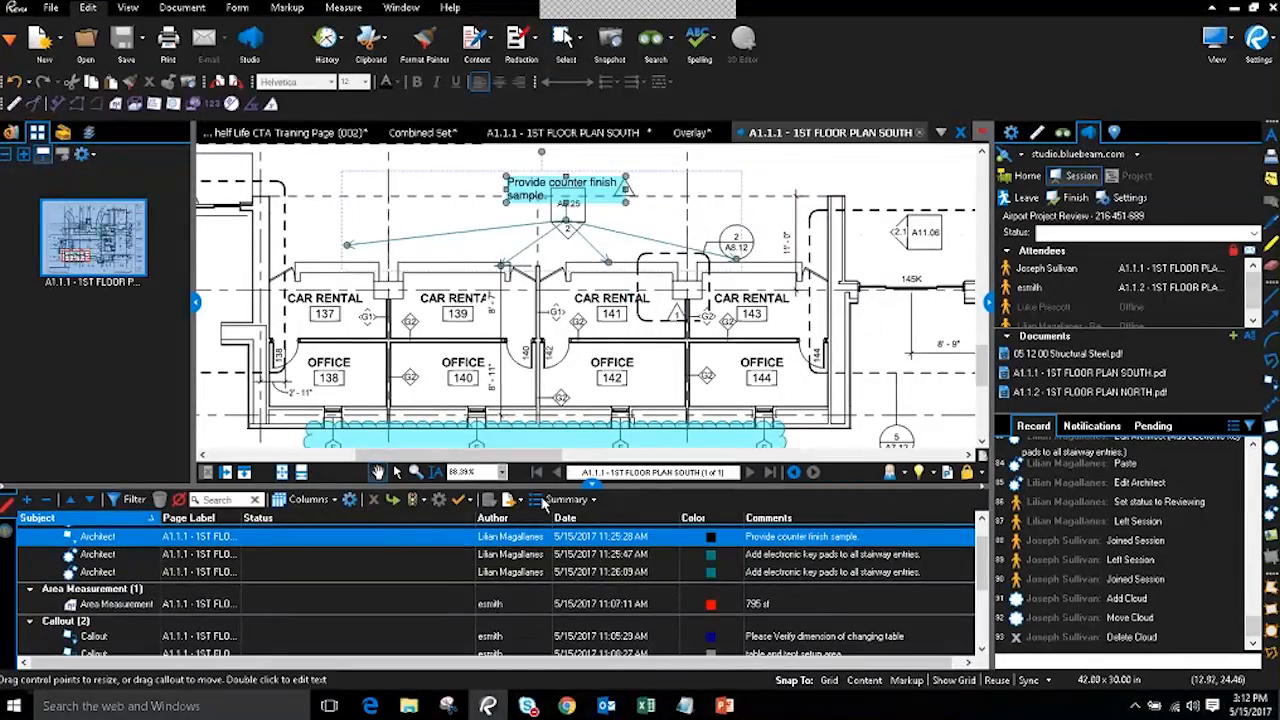
- Examine how the car rental callout and the surrounding markups are spread across the south floor plan
click(612, 305)
scroll(609, 305, down, 3)
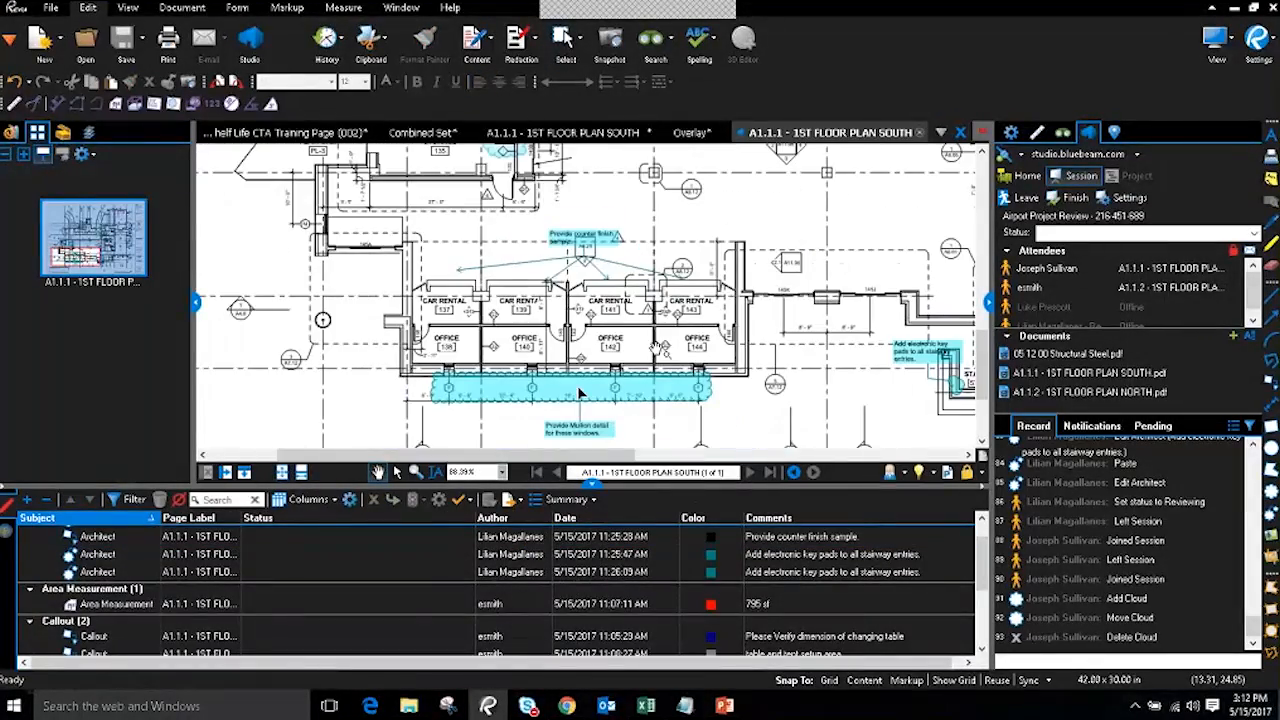
scroll(579, 393, down, 6)
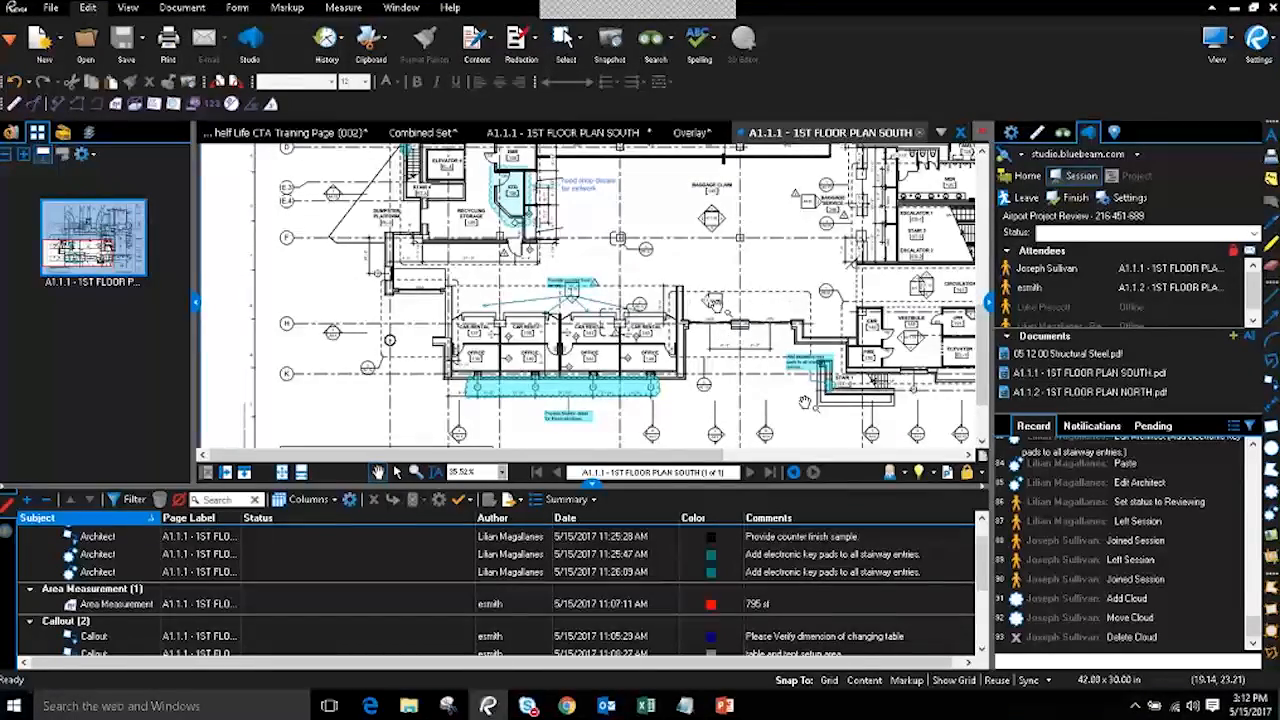
drag(572, 292, 432, 252)
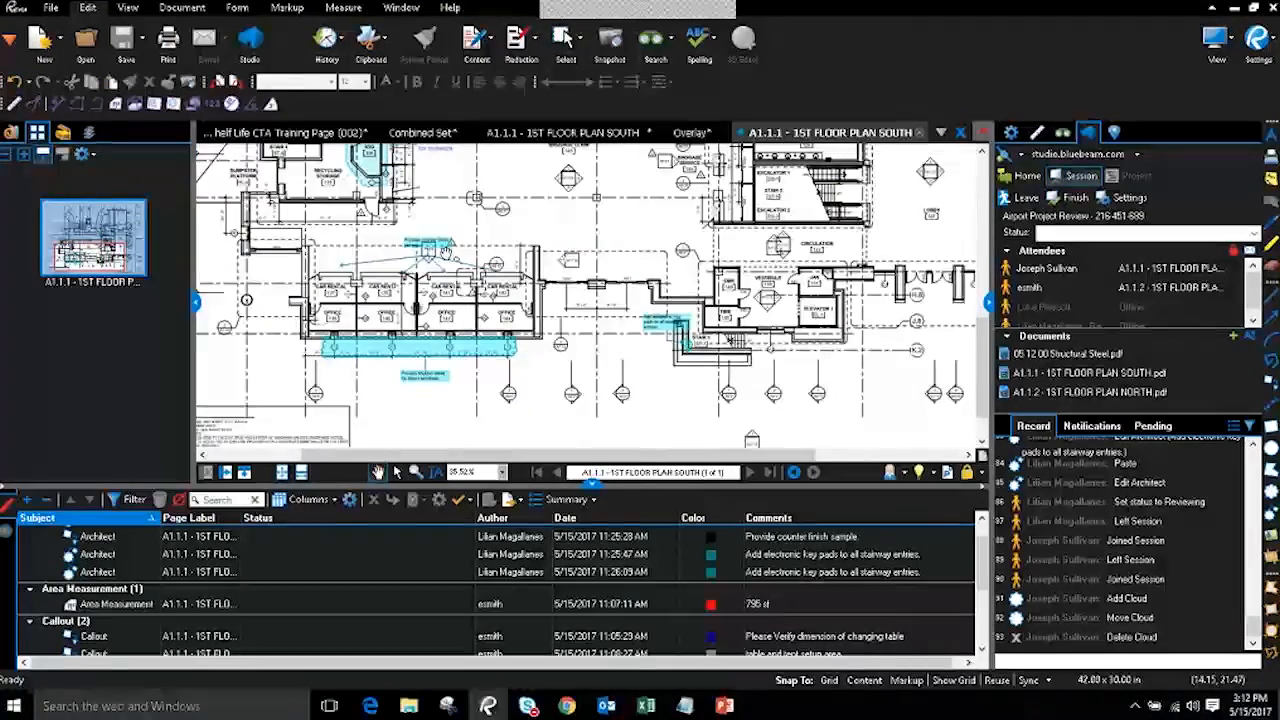
click(432, 252)
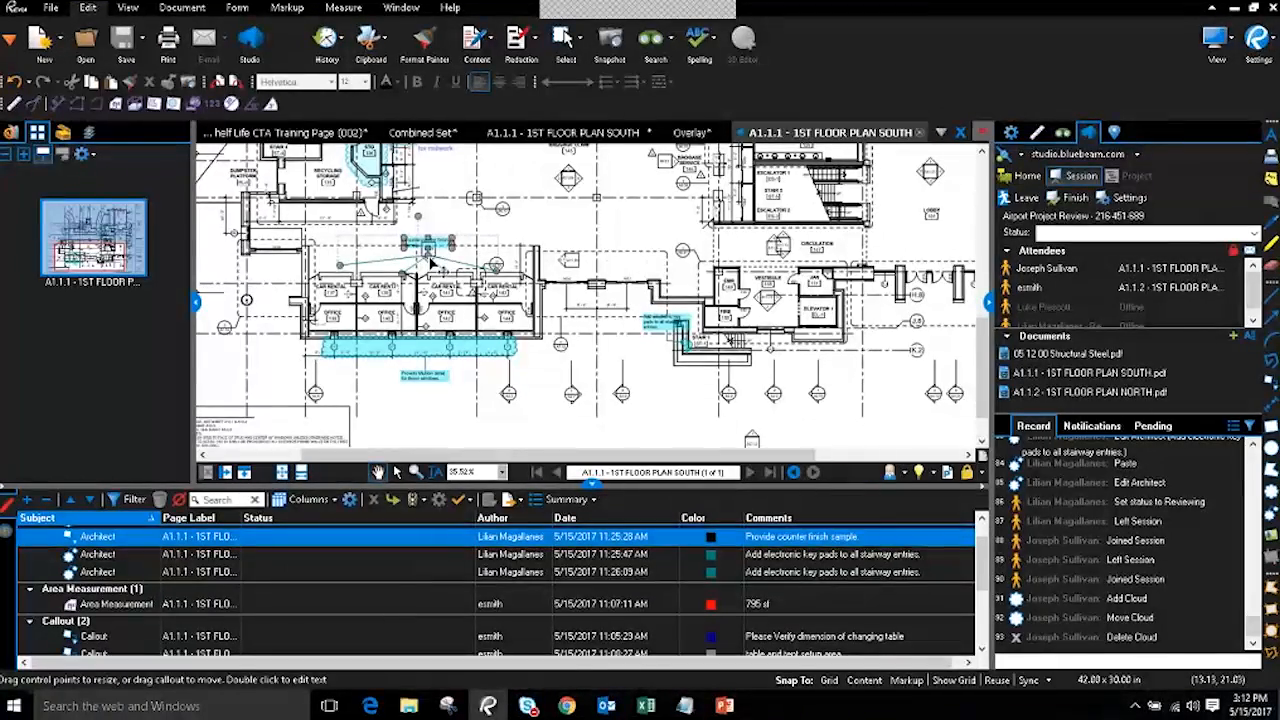
drag(608, 279, 585, 289)
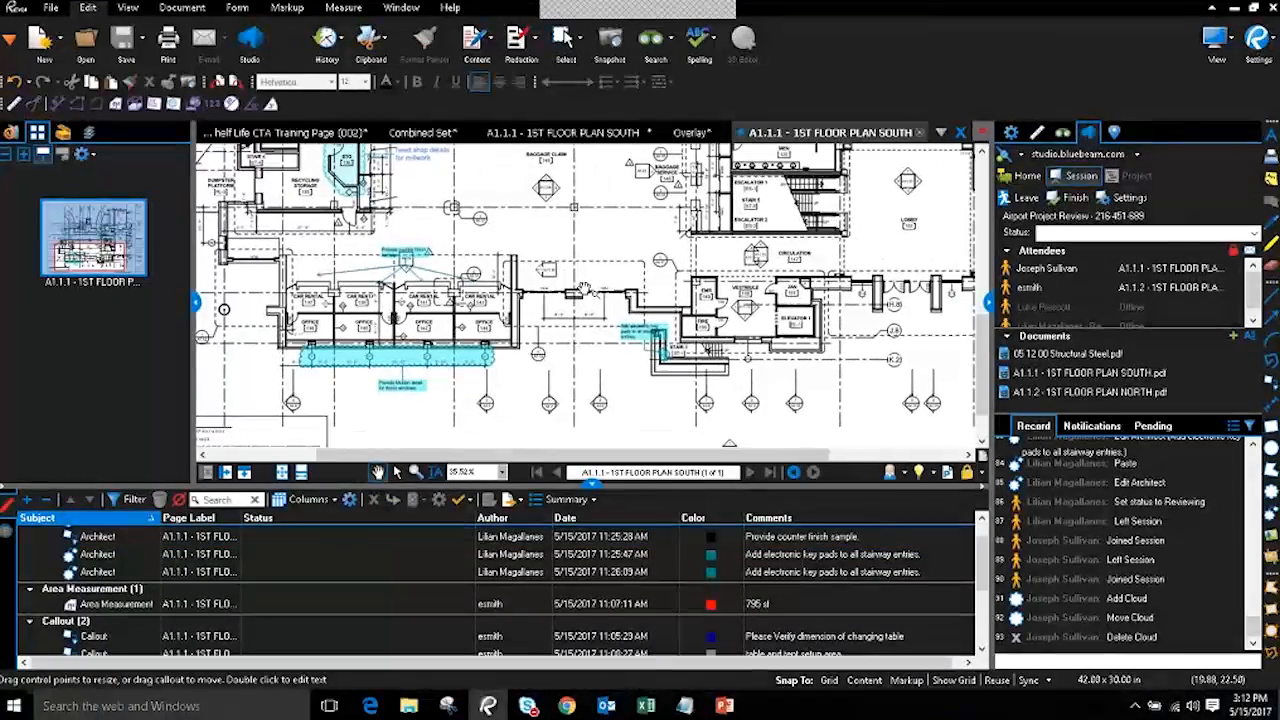
scroll(576, 328, down, 1)
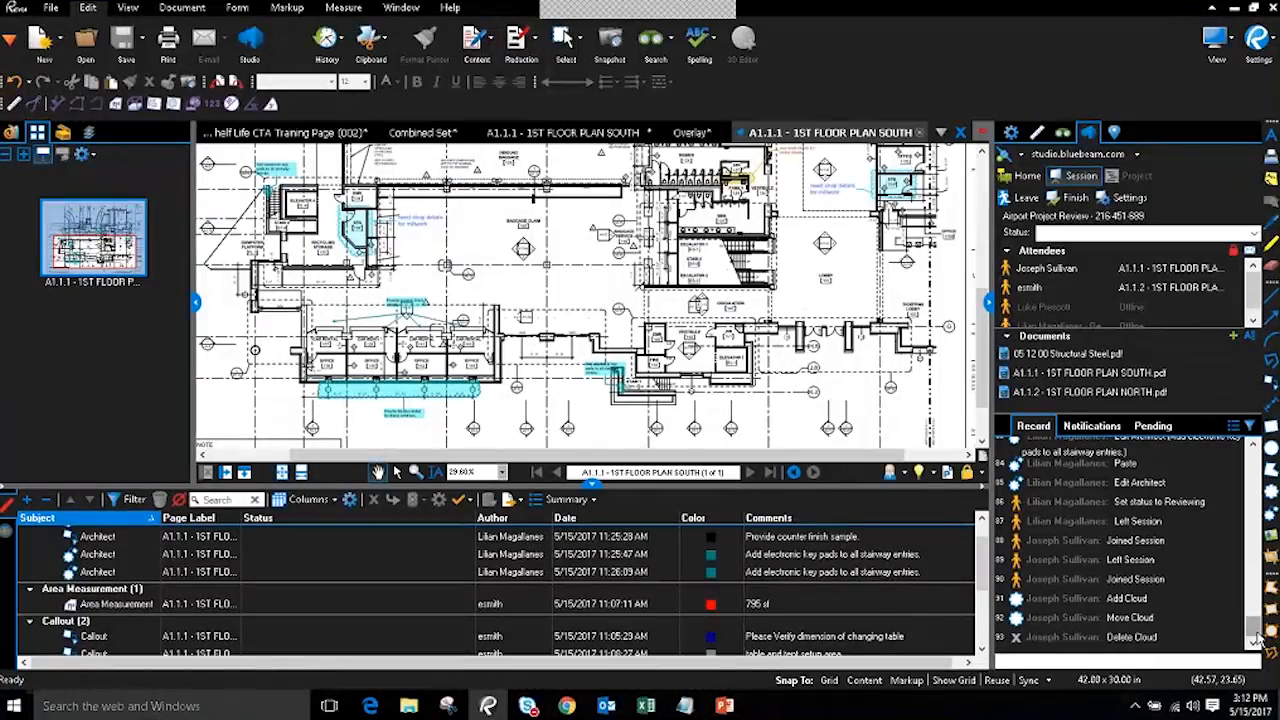
- Switch the Airport Project Review session to working offline
mouse_move(1134, 509)
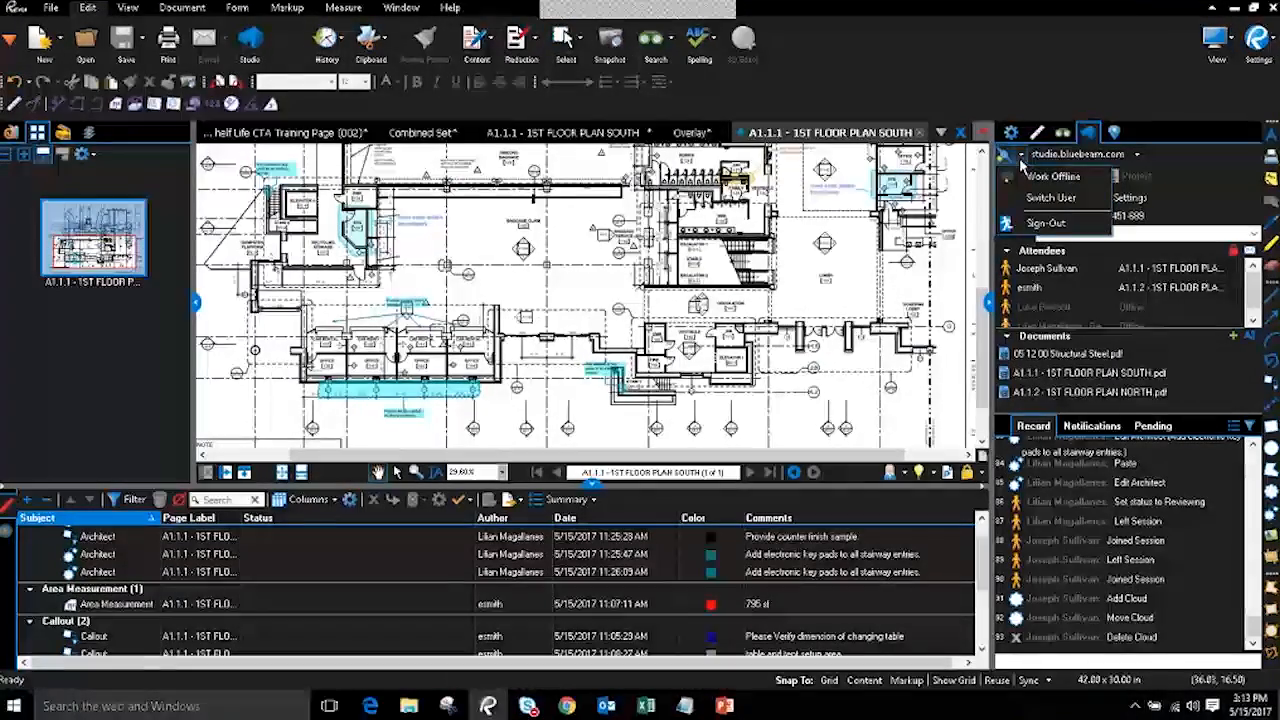
click(1026, 197)
click(676, 381)
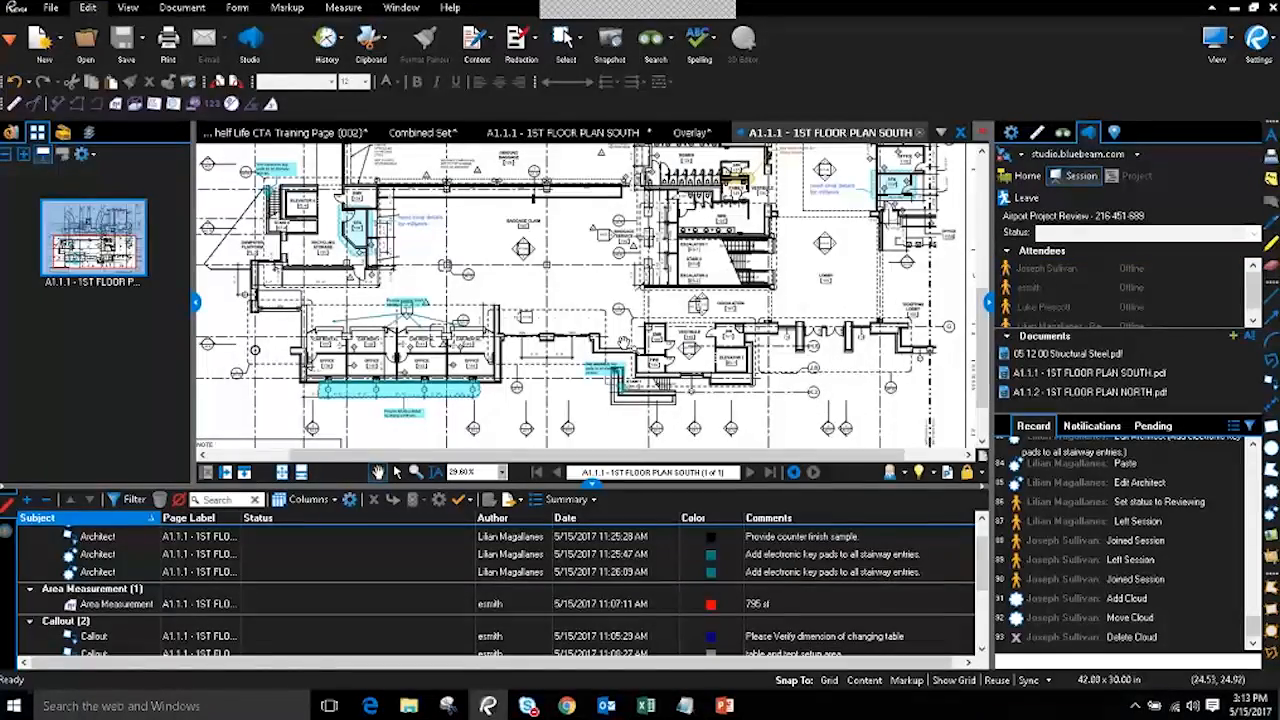
- Try drawing and moving a cloud southeast of Baggage Claim while offline, delete it, and bring the session back online
key(c)
drag(566, 267, 650, 340)
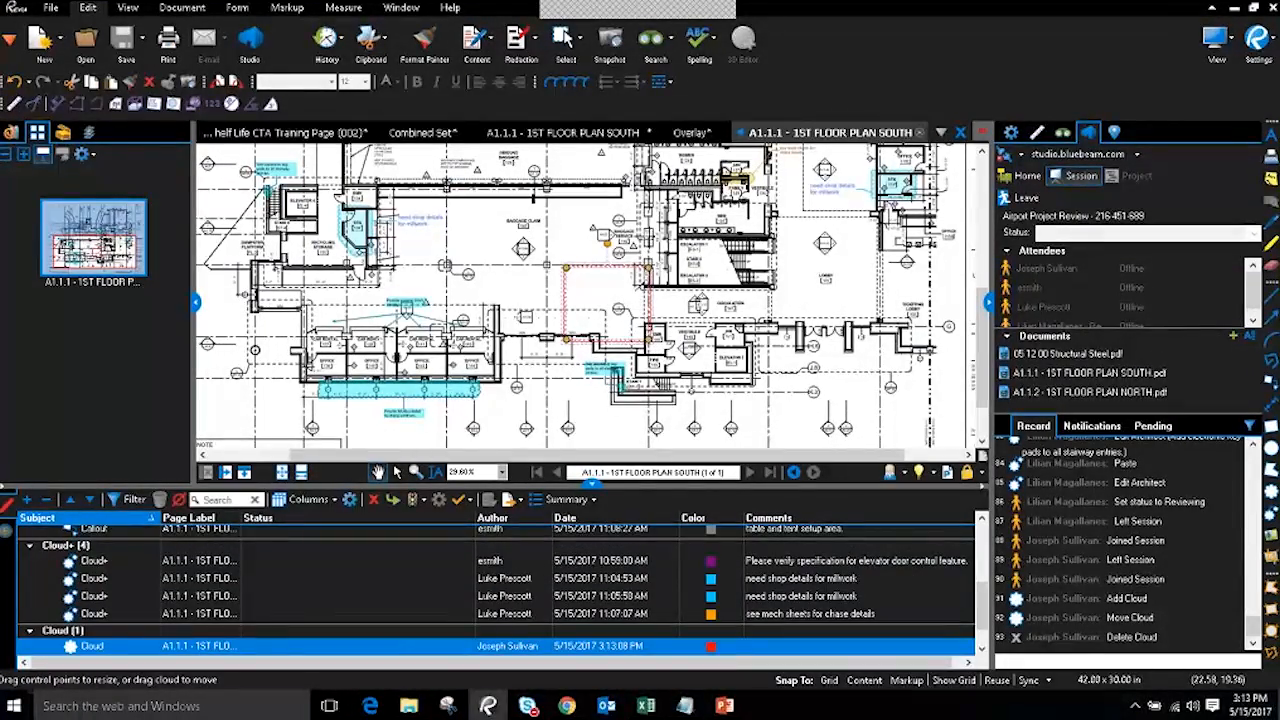
drag(614, 267, 592, 235)
key(Delete)
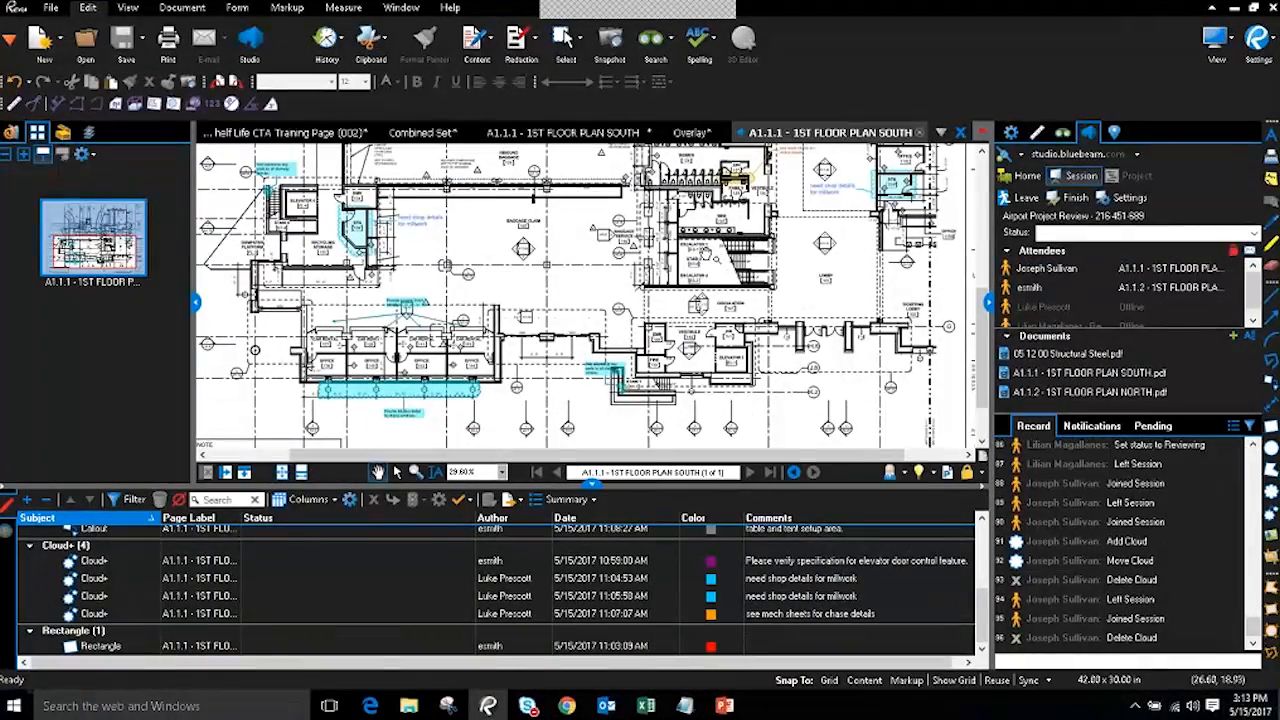
- Hide the markups list and go to the "Which Revu is Right for You?" page of the CTA Training Page document
click(592, 486)
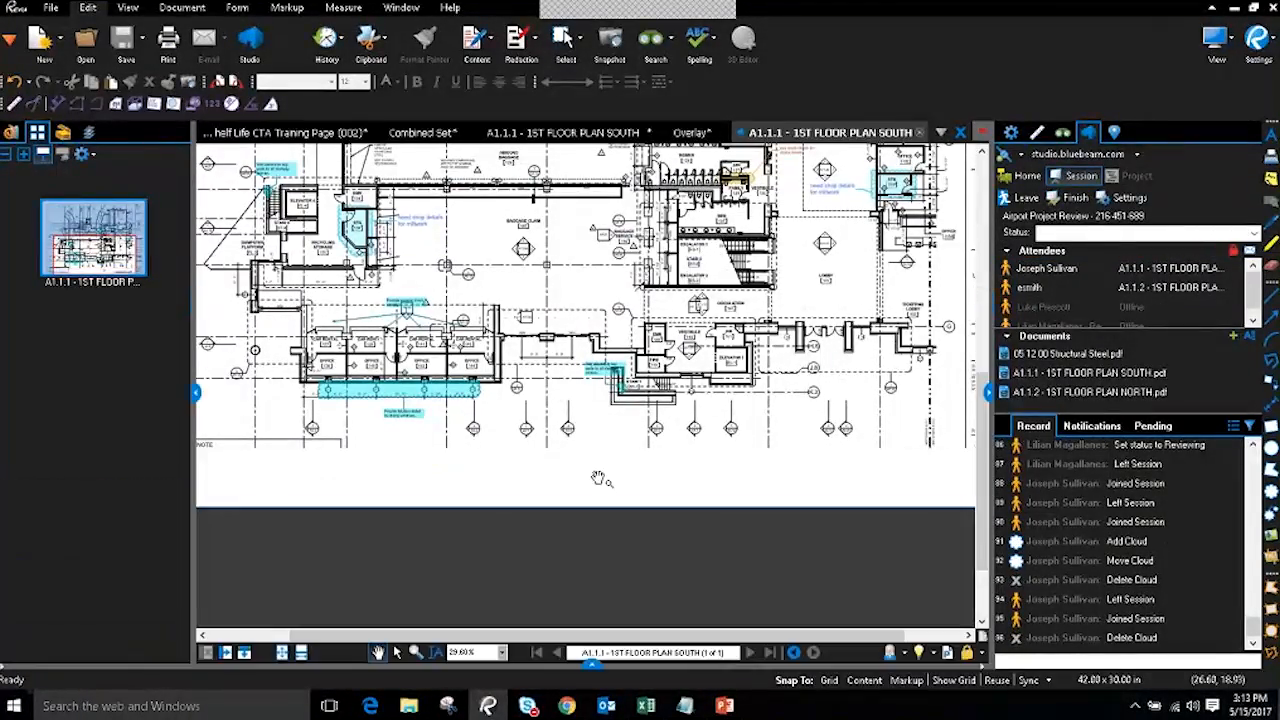
drag(763, 309, 785, 421)
click(252, 136)
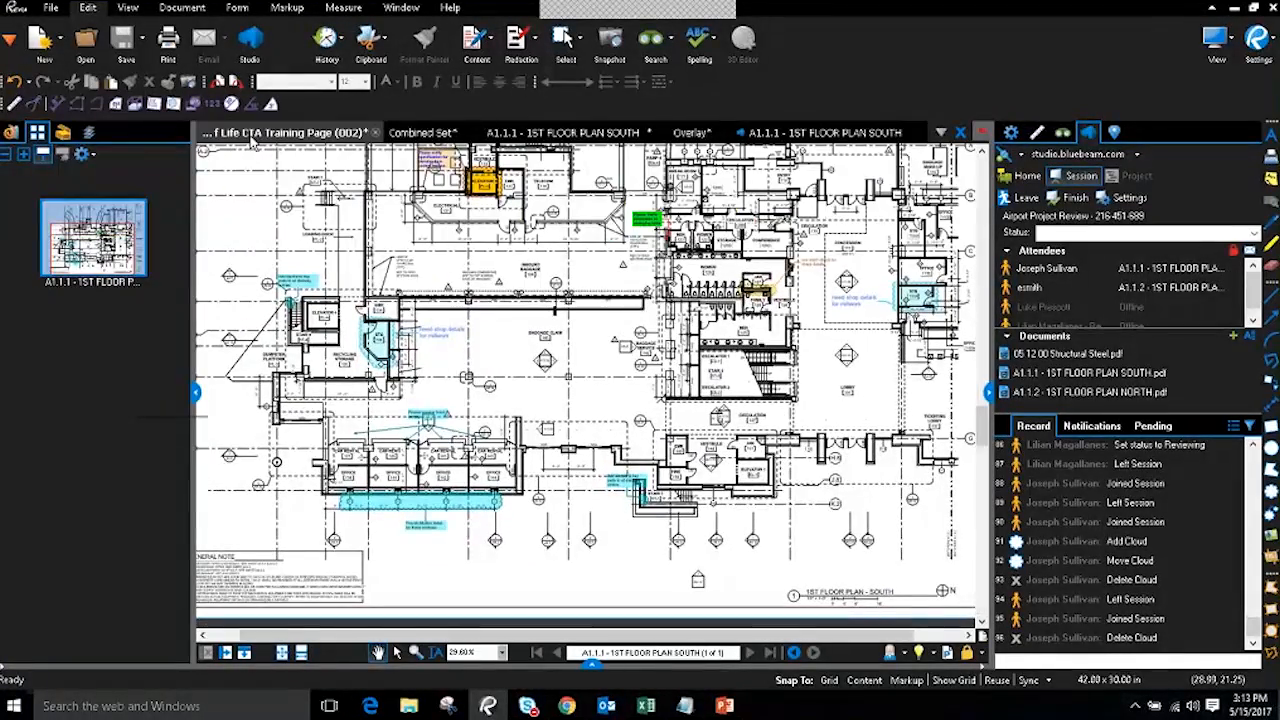
scroll(86, 437, down, 2)
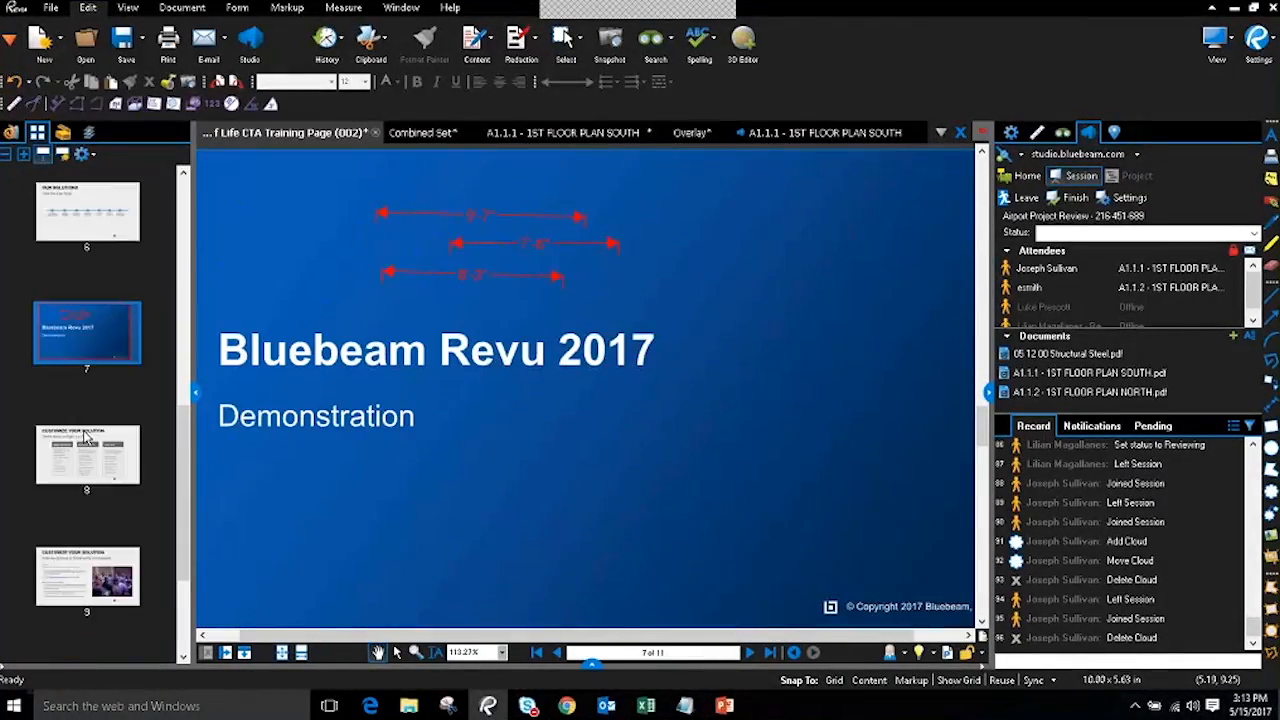
click(100, 462)
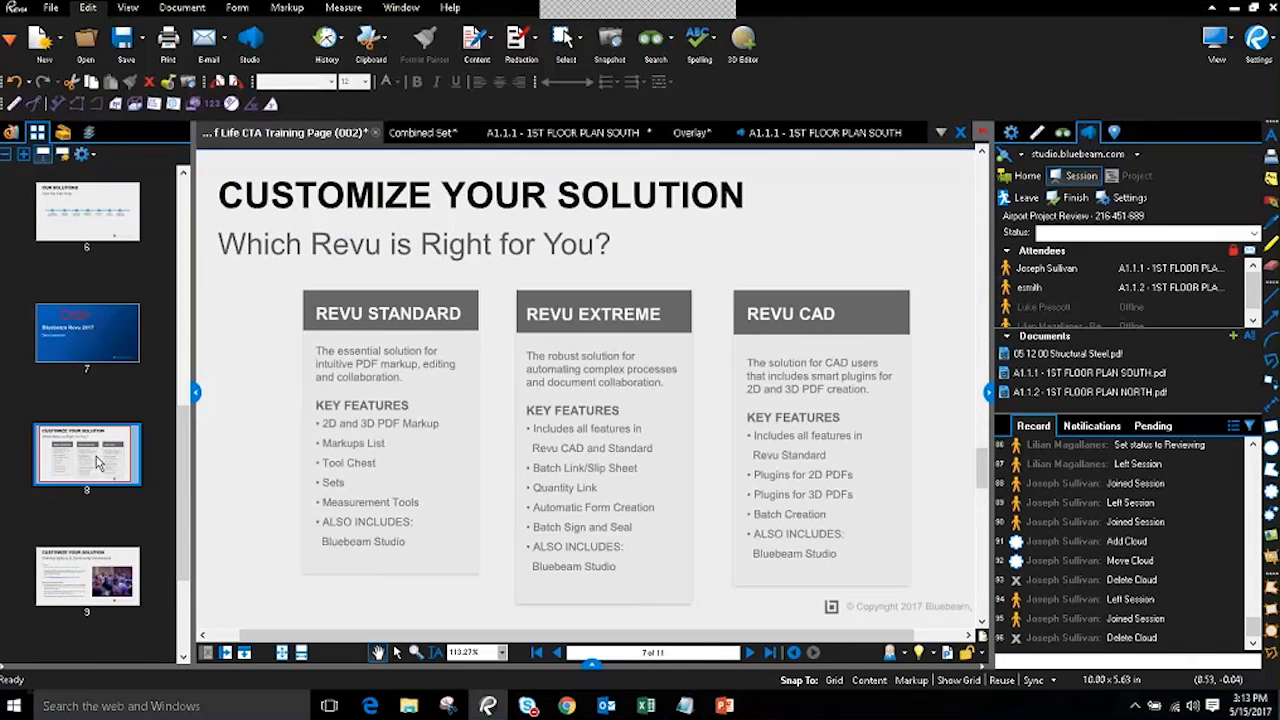
- Show the "Which Revu is Right for You?" page in Presentation mode
click(1222, 42)
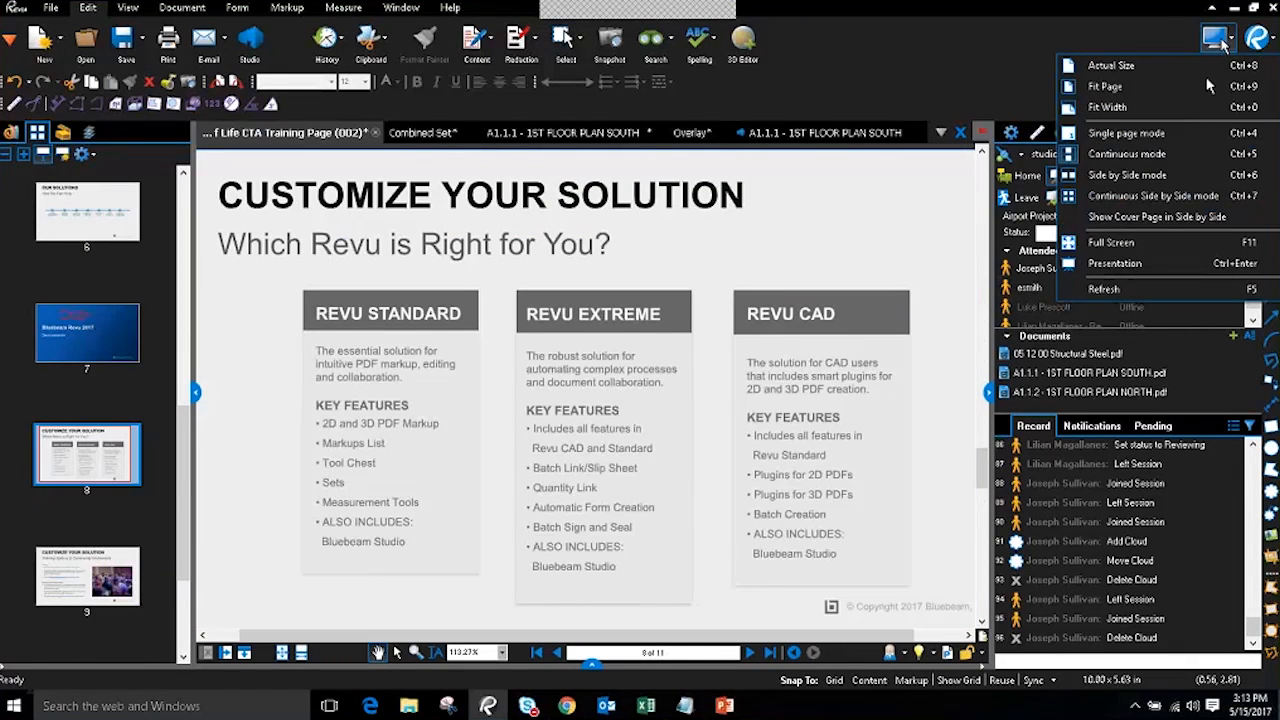
click(1137, 265)
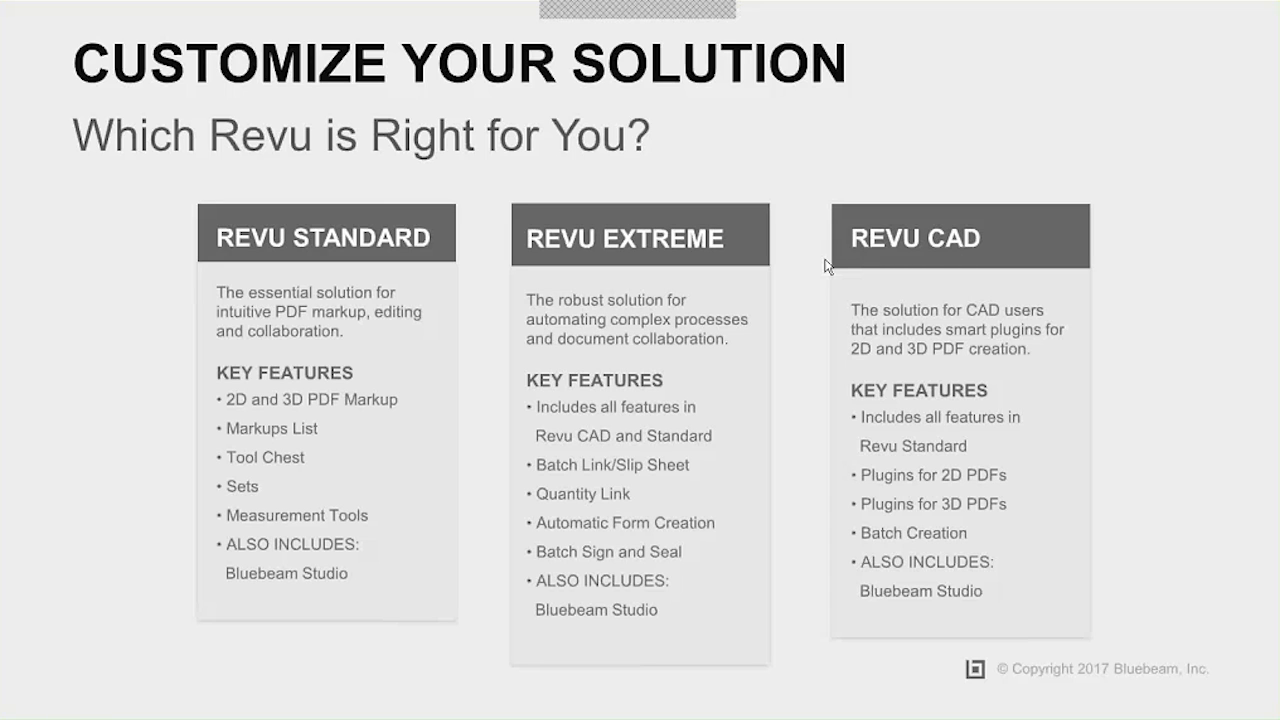
click(379, 276)
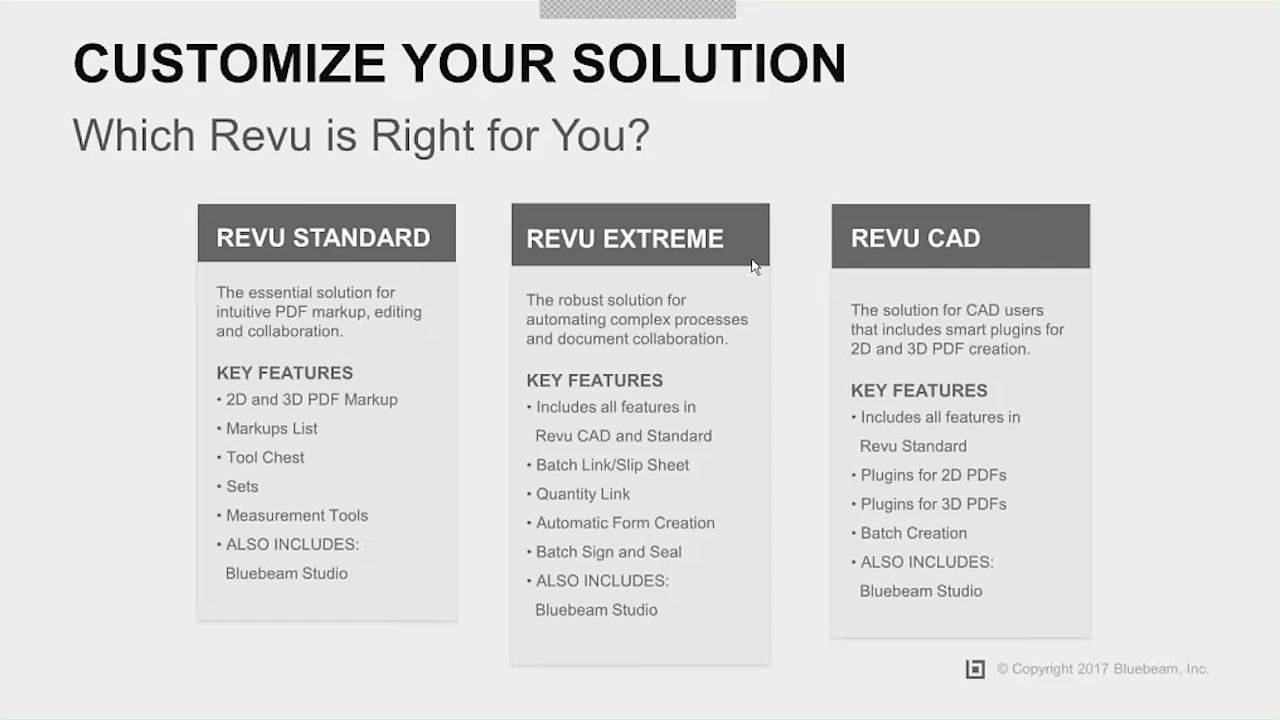